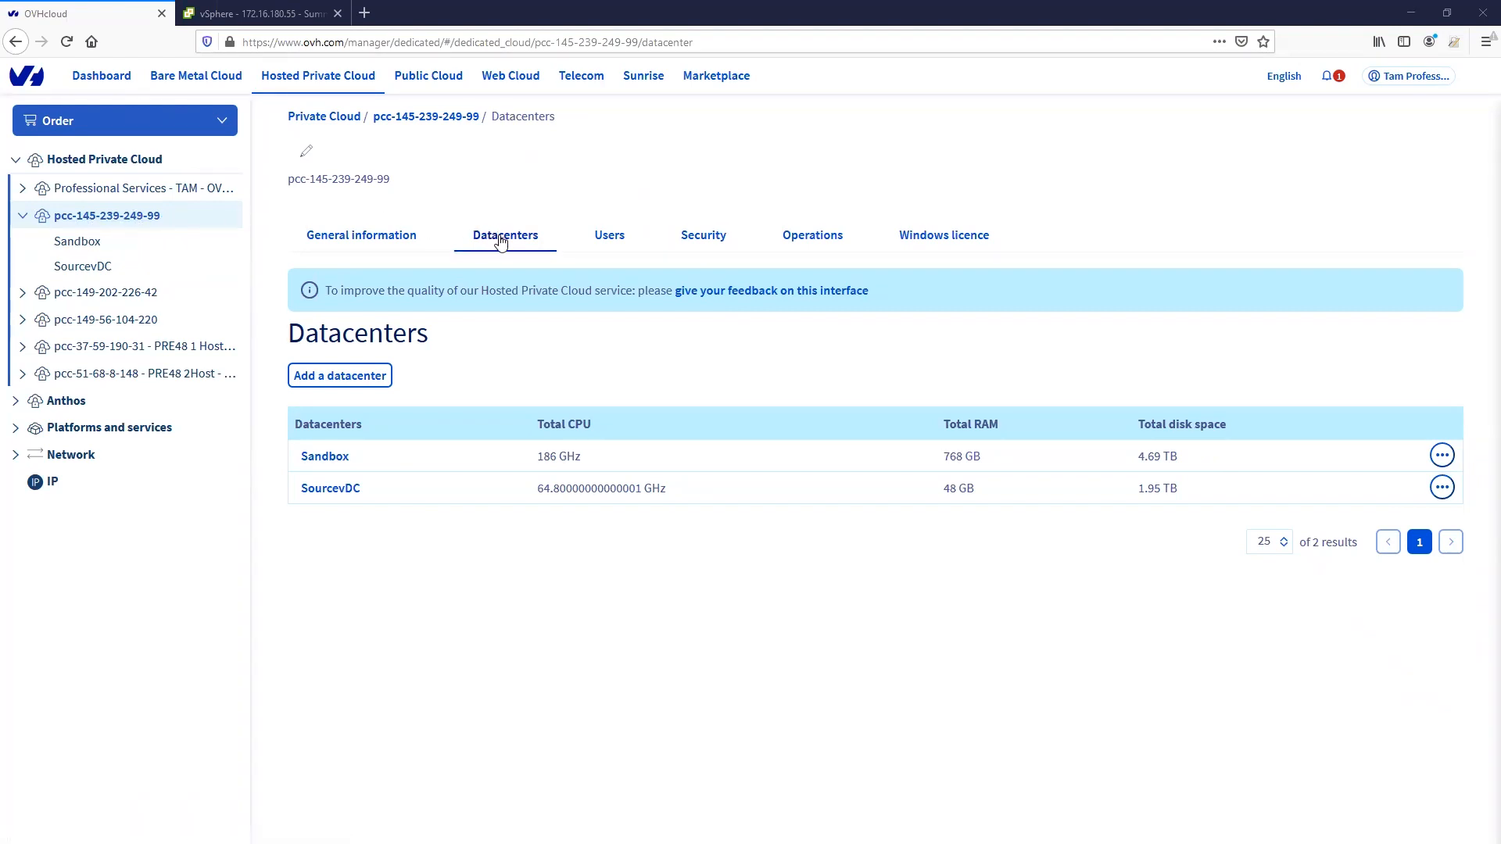
pyautogui.click(331, 376)
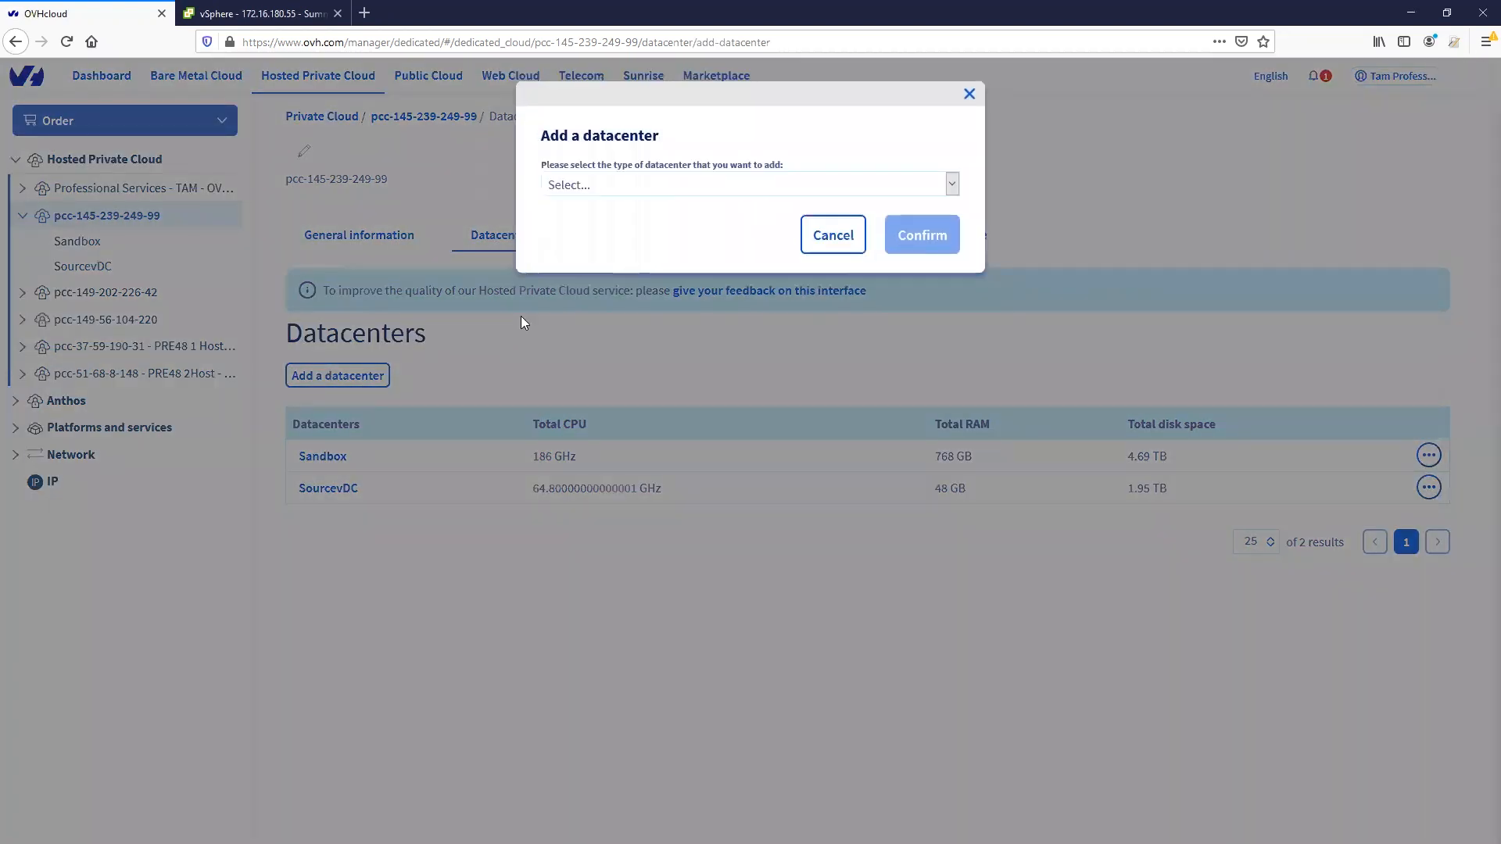
pyautogui.click(939, 190)
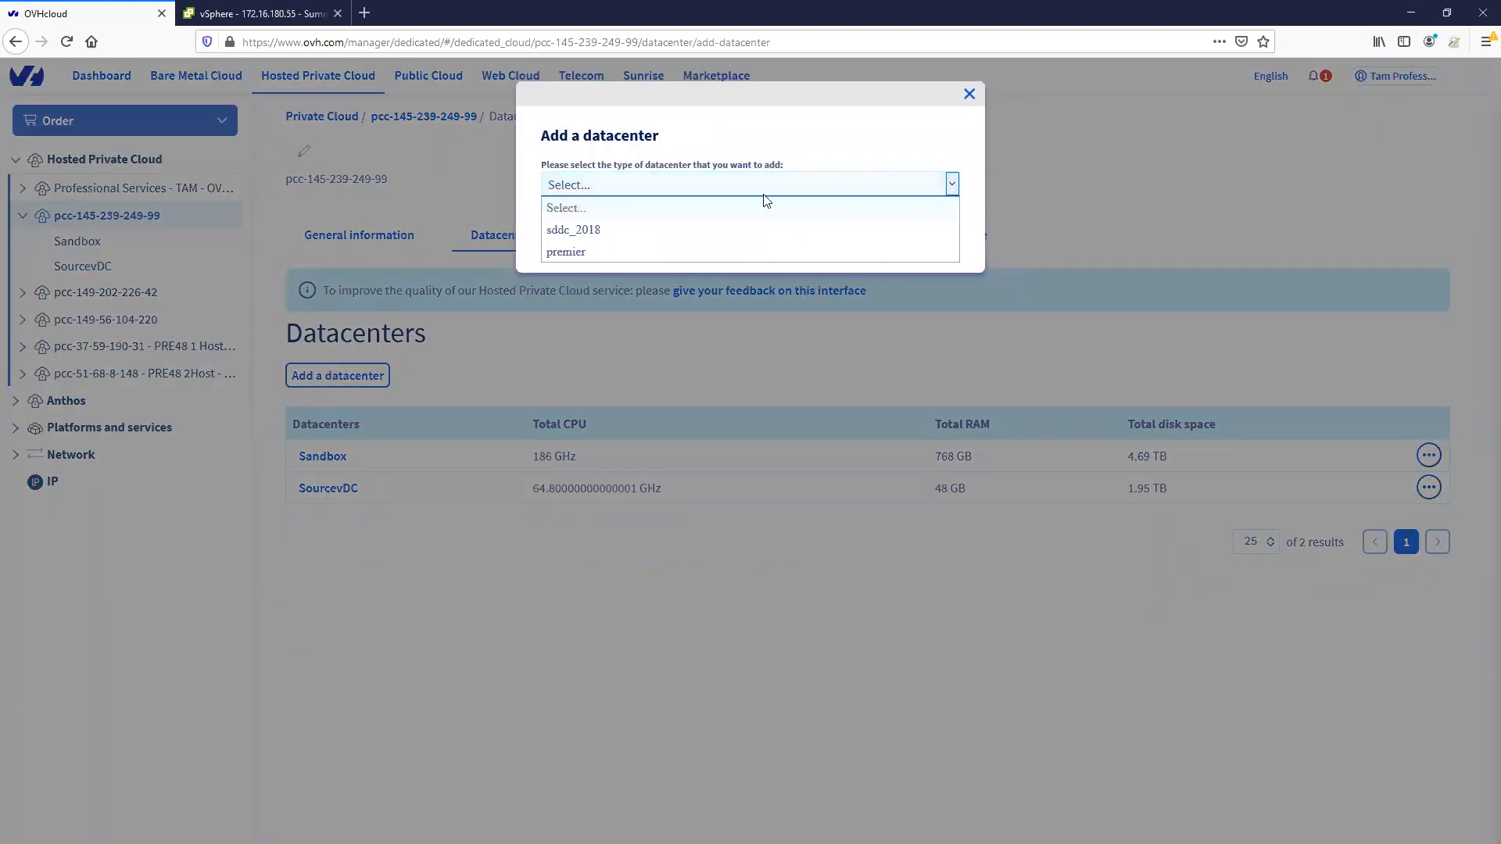
pyautogui.click(580, 252)
pyautogui.click(911, 236)
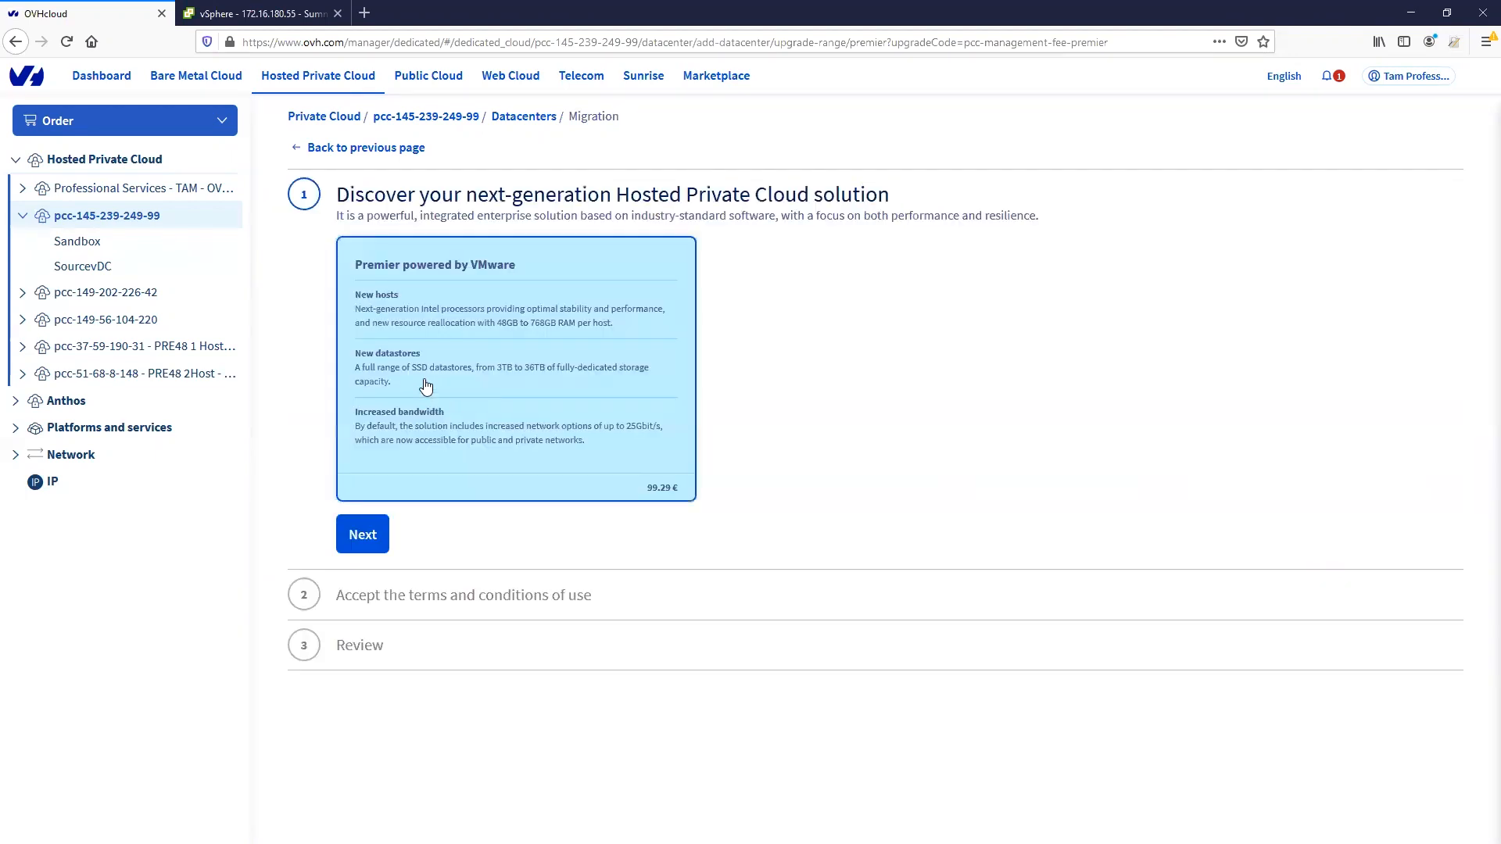
# - Accept the Premier powered by VMware offer and its contracts, and launch the migration
pyautogui.click(362, 535)
pyautogui.click(342, 638)
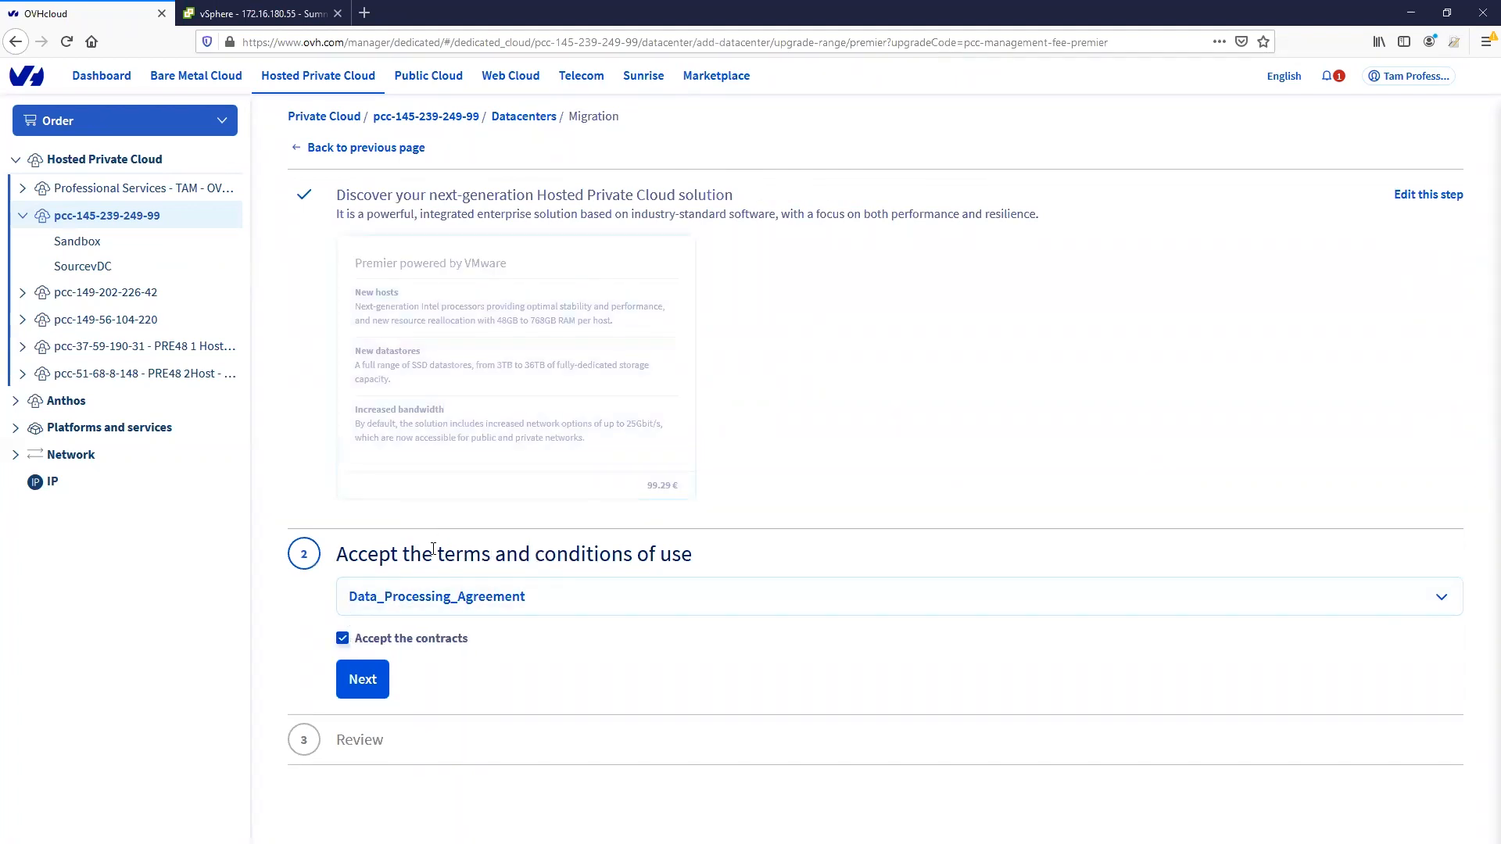
pyautogui.click(365, 679)
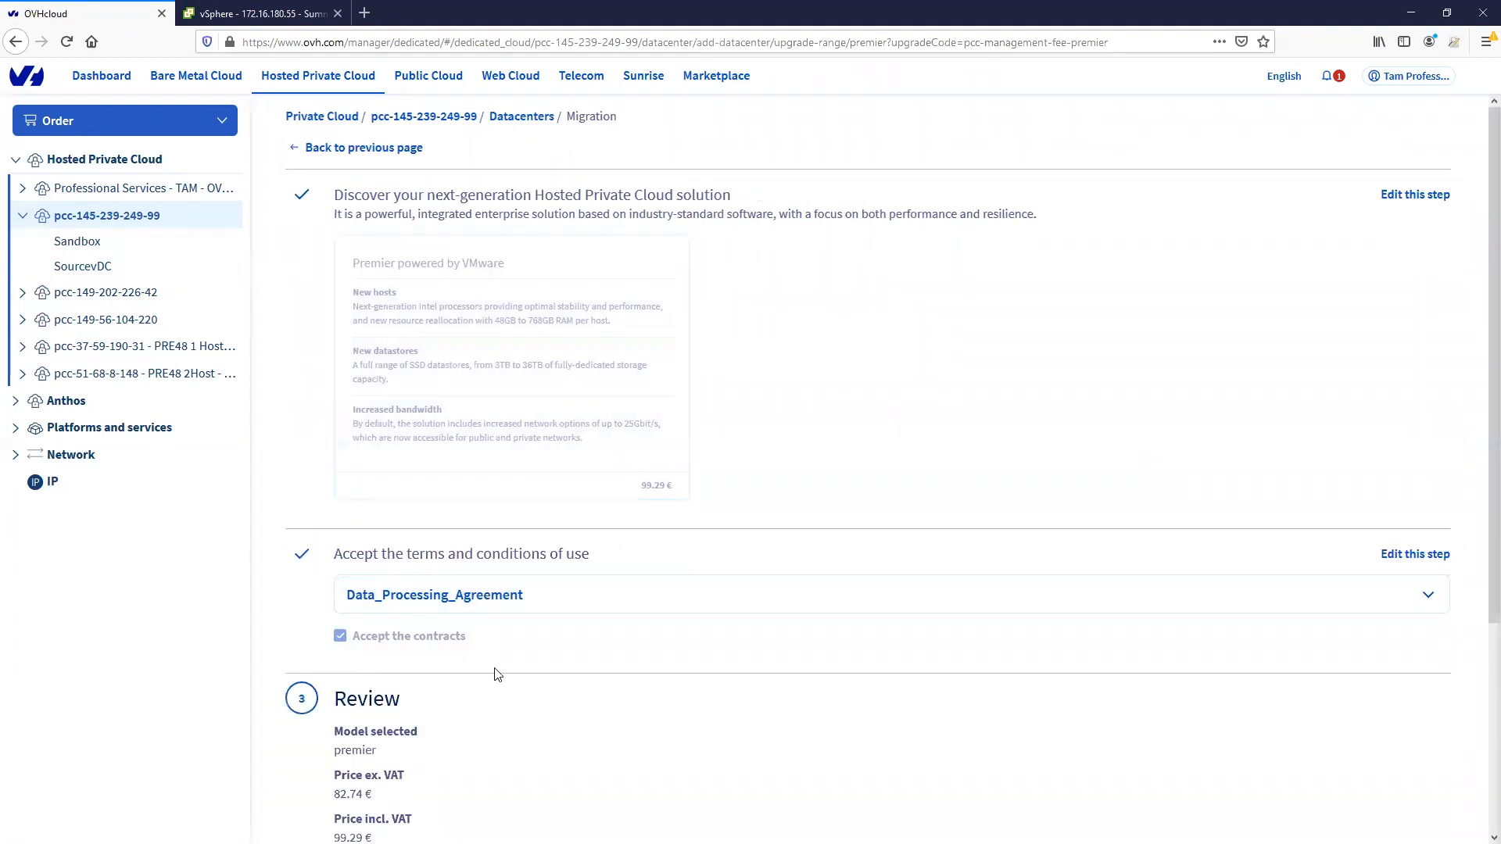
pyautogui.scroll(-2, 607, 651)
pyautogui.scroll(-1, 607, 650)
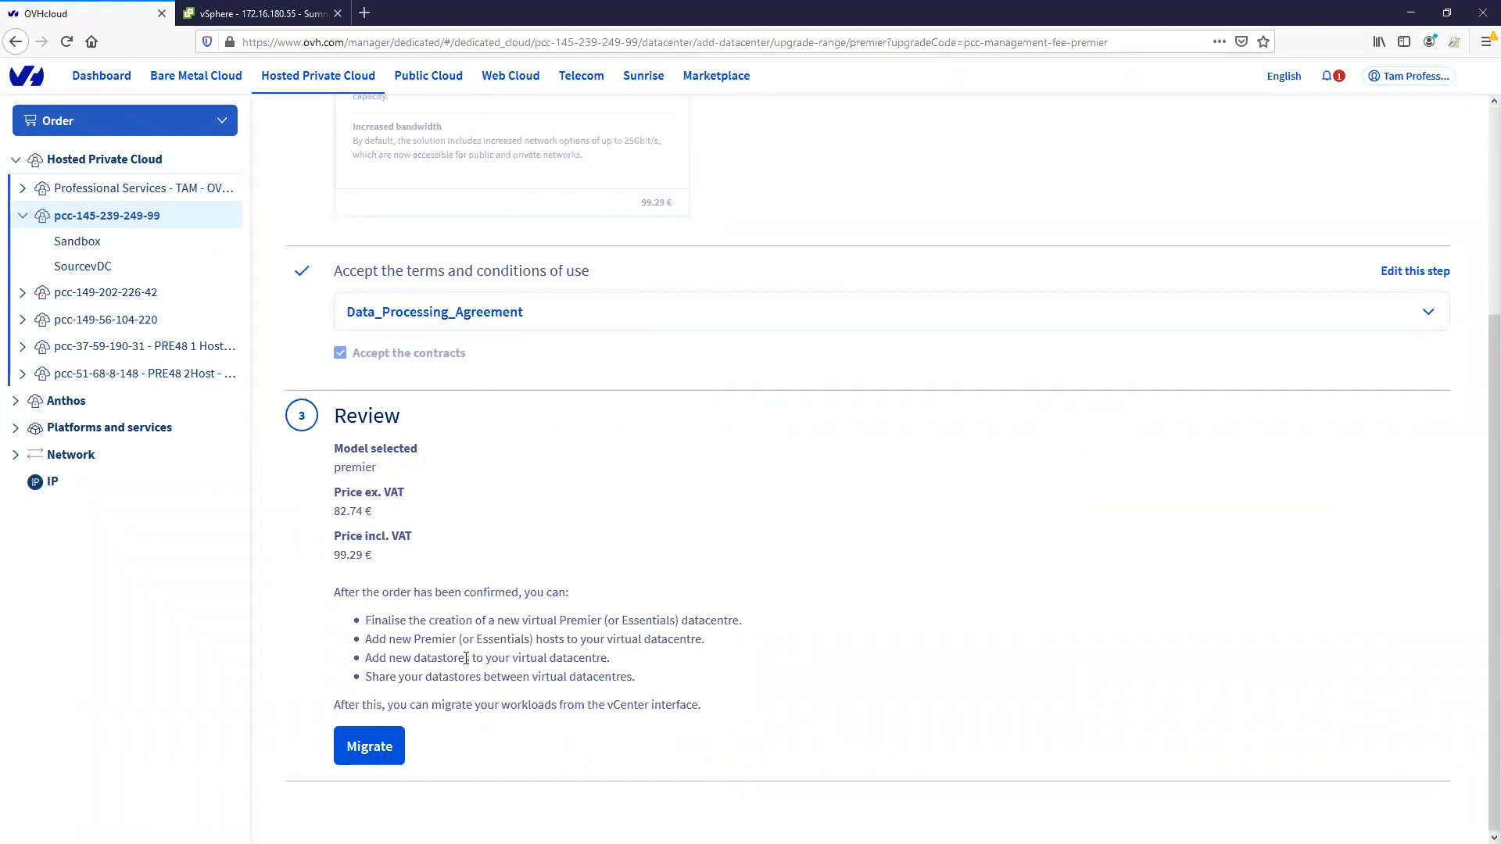
pyautogui.click(369, 748)
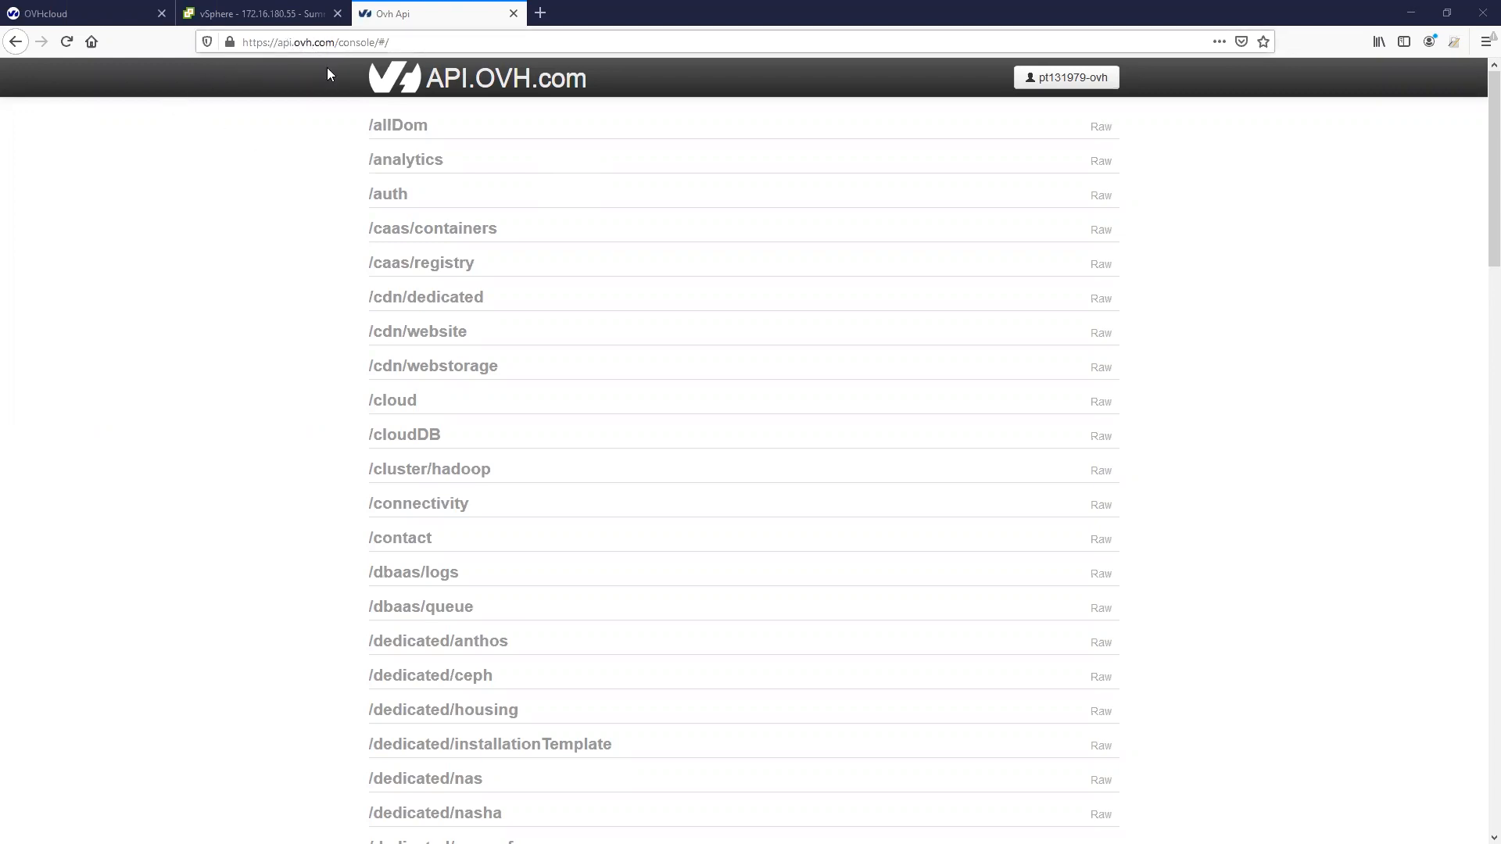
pyautogui.scroll(-5, 285, 235)
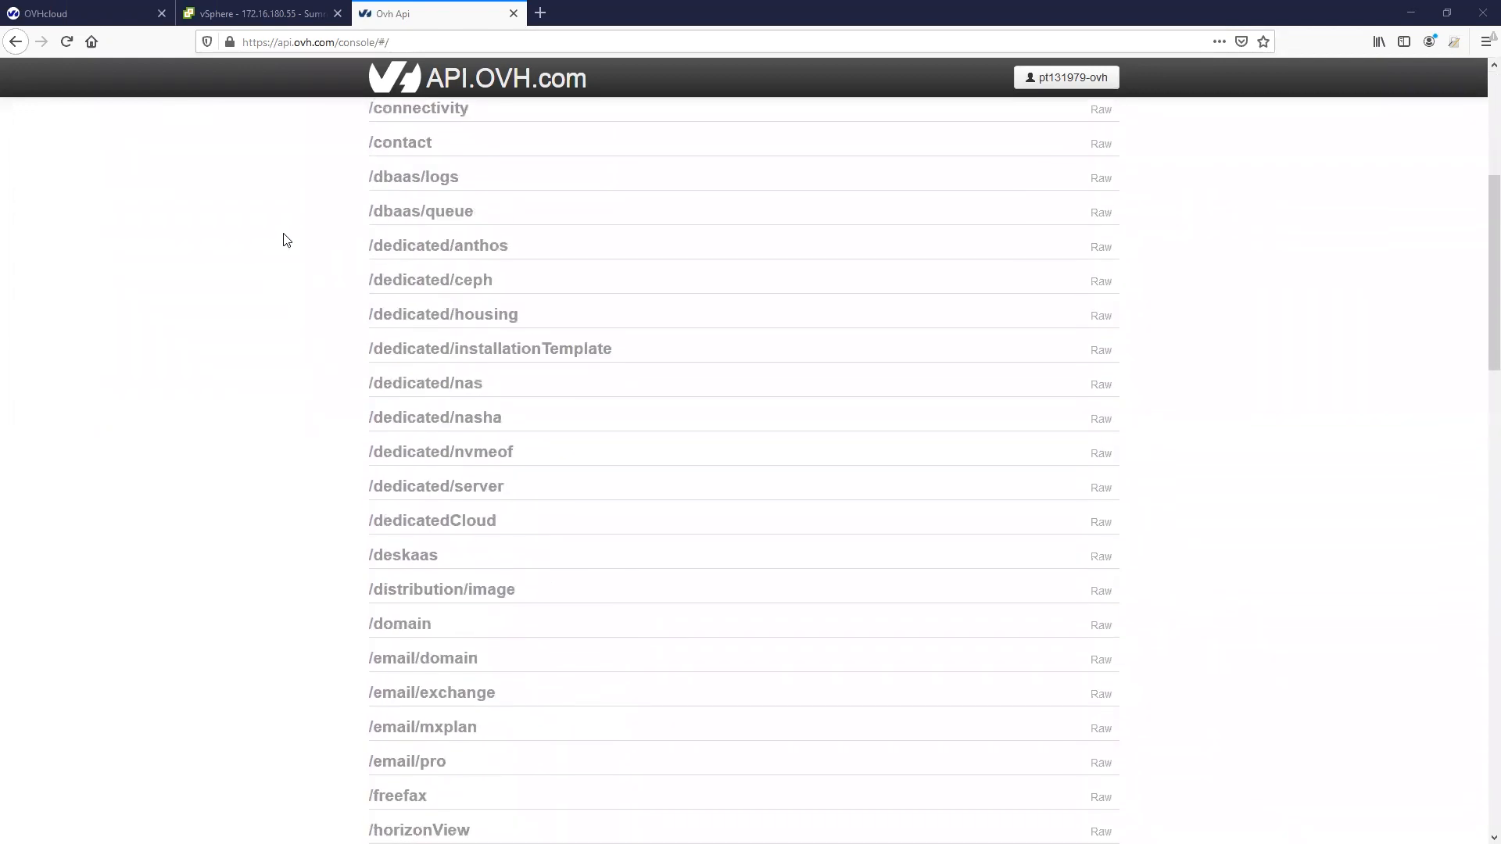
pyautogui.scroll(-1, 284, 240)
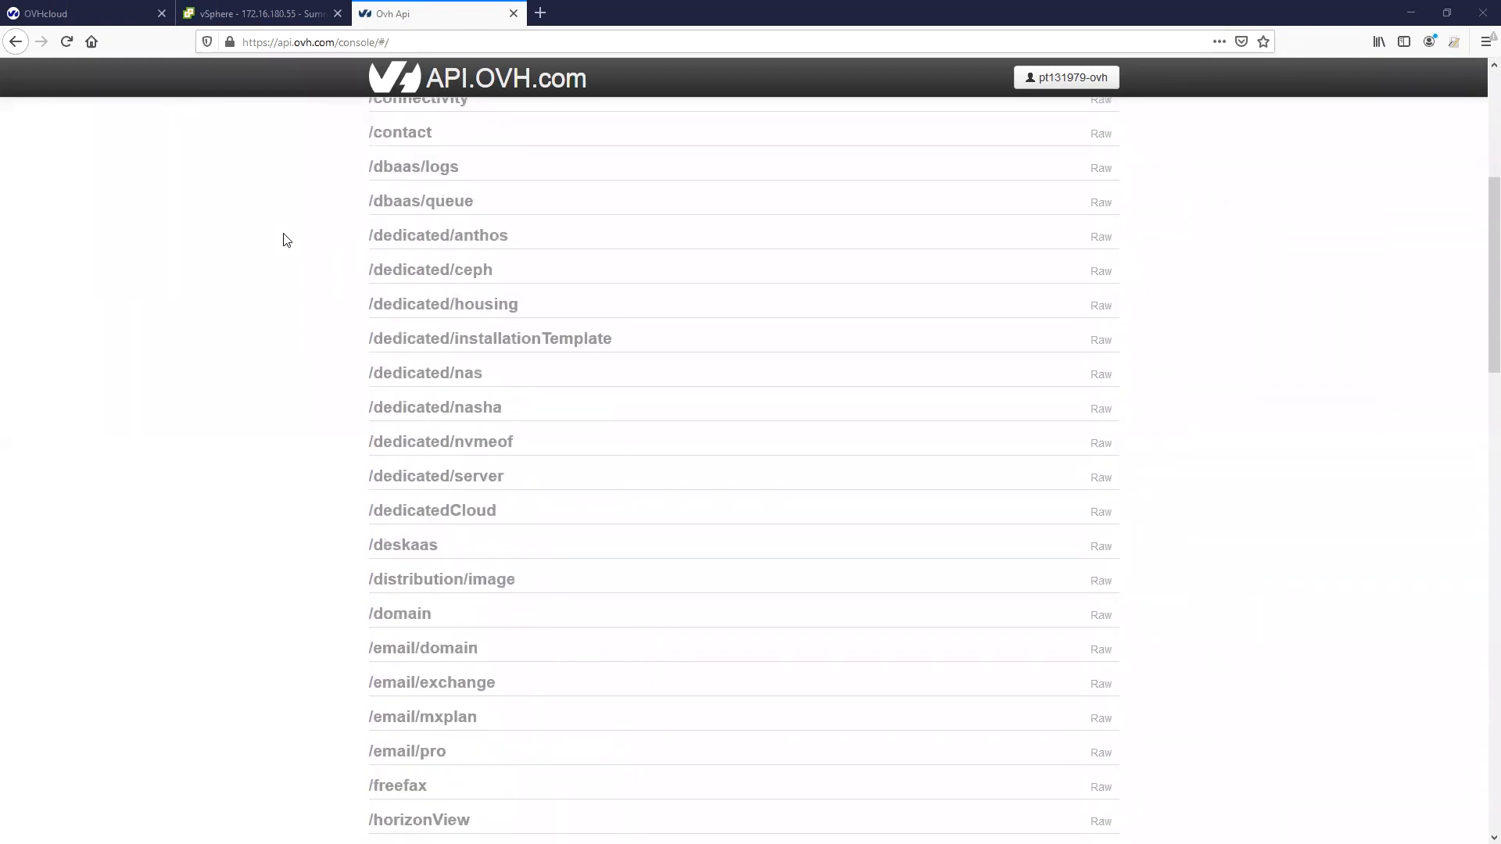
pyautogui.click(394, 440)
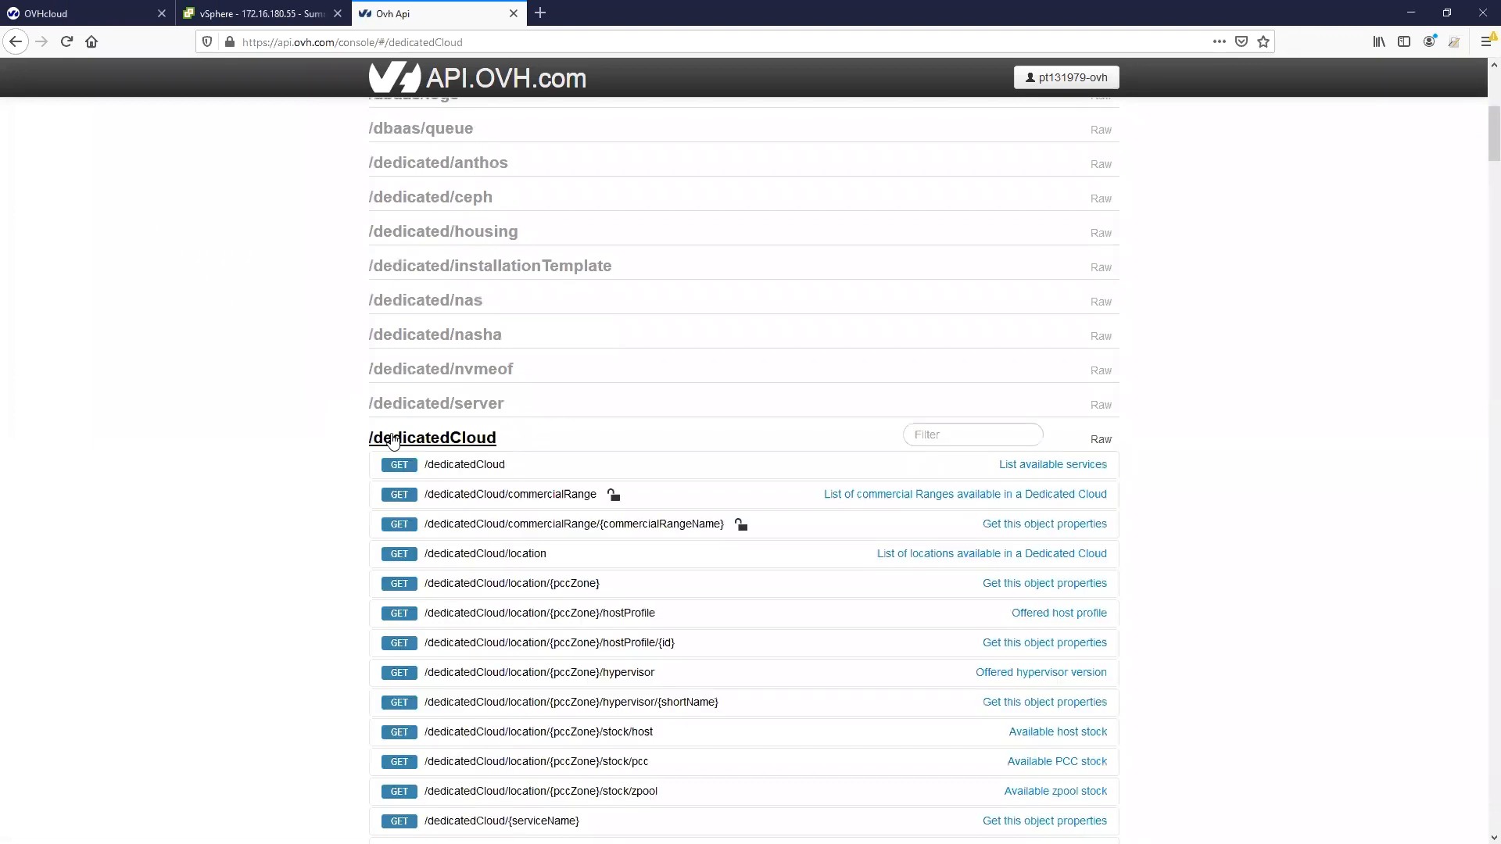
pyautogui.scroll(-1, 322, 412)
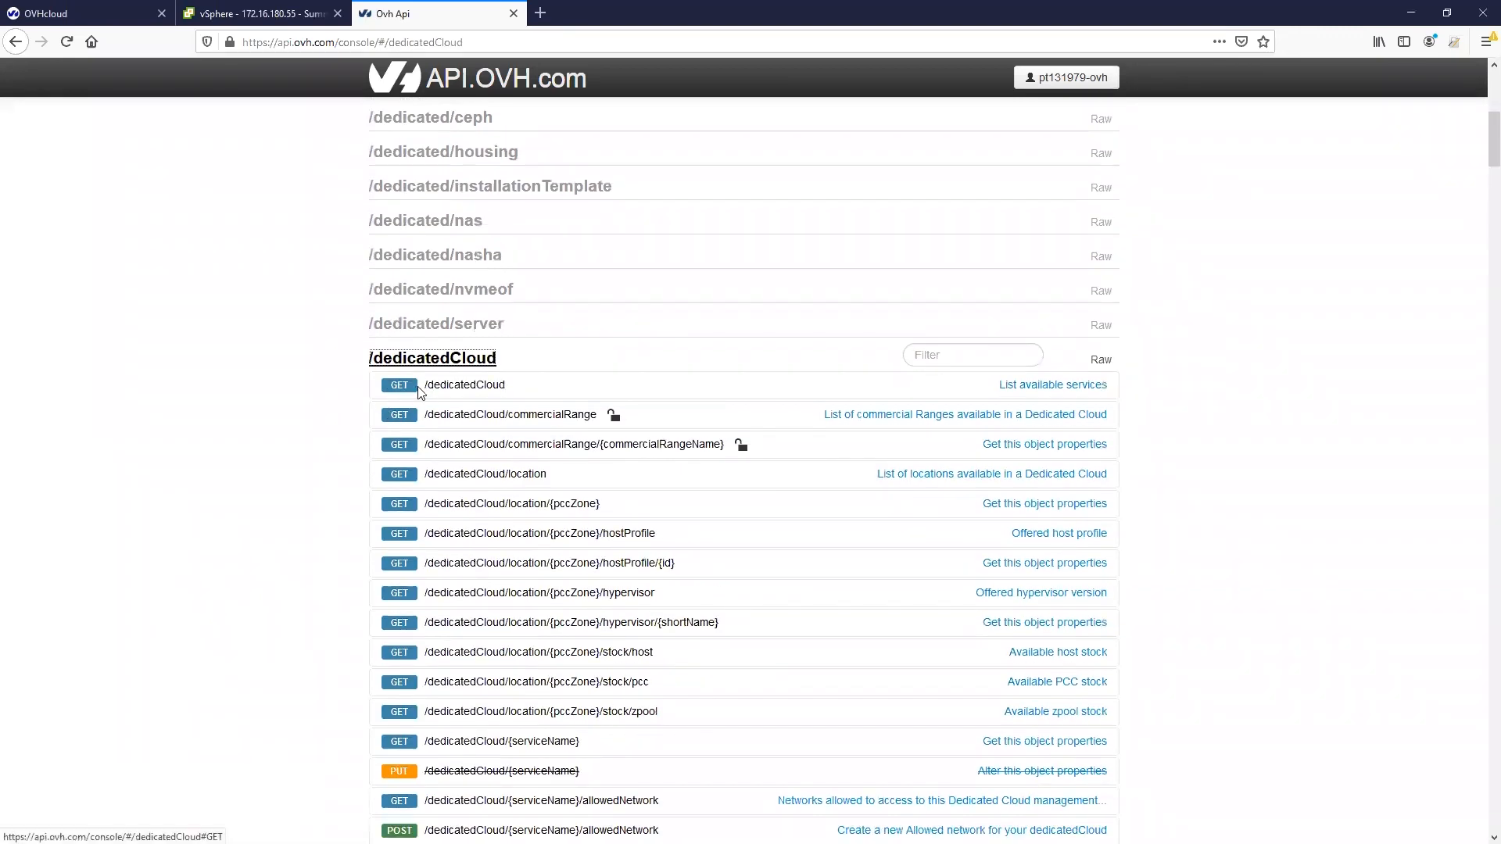
pyautogui.click(461, 385)
pyautogui.click(411, 443)
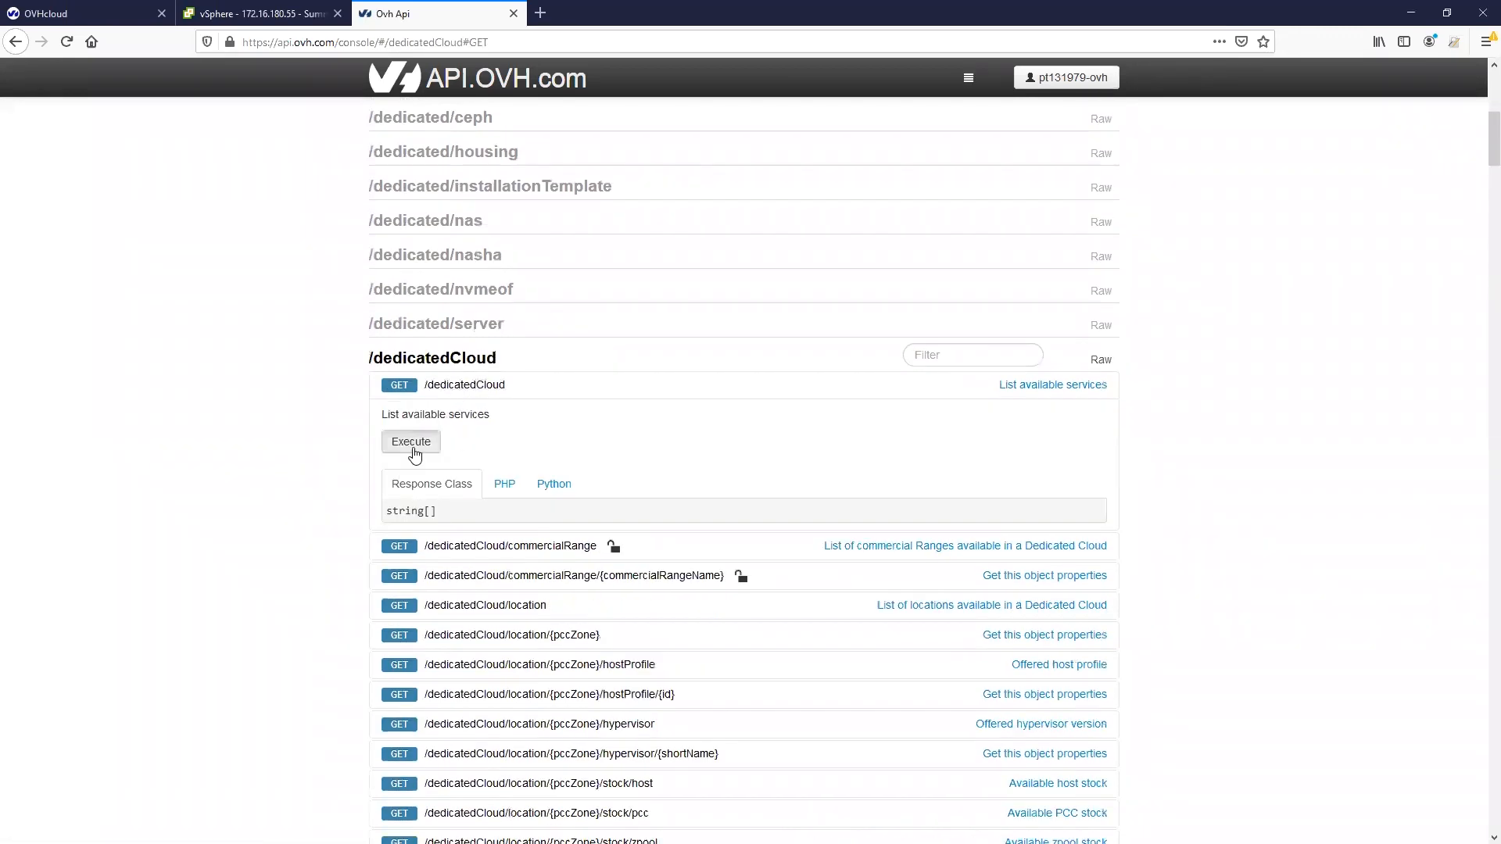
pyautogui.scroll(-3, 368, 448)
pyautogui.moveTo(415, 320); pyautogui.dragTo(528, 319)
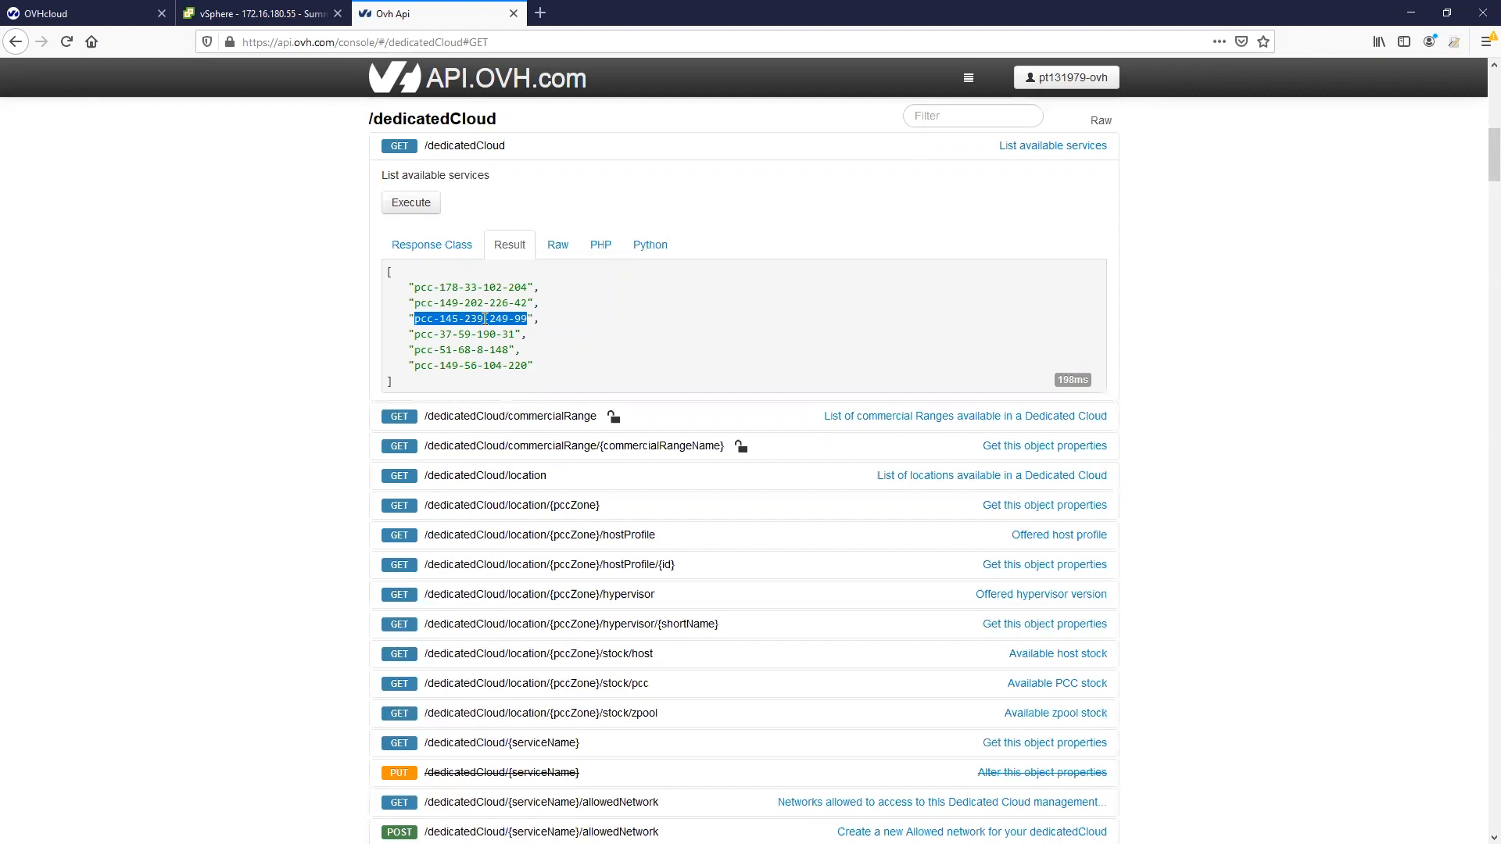
pyautogui.click(946, 115)
pyautogui.write('compliance')
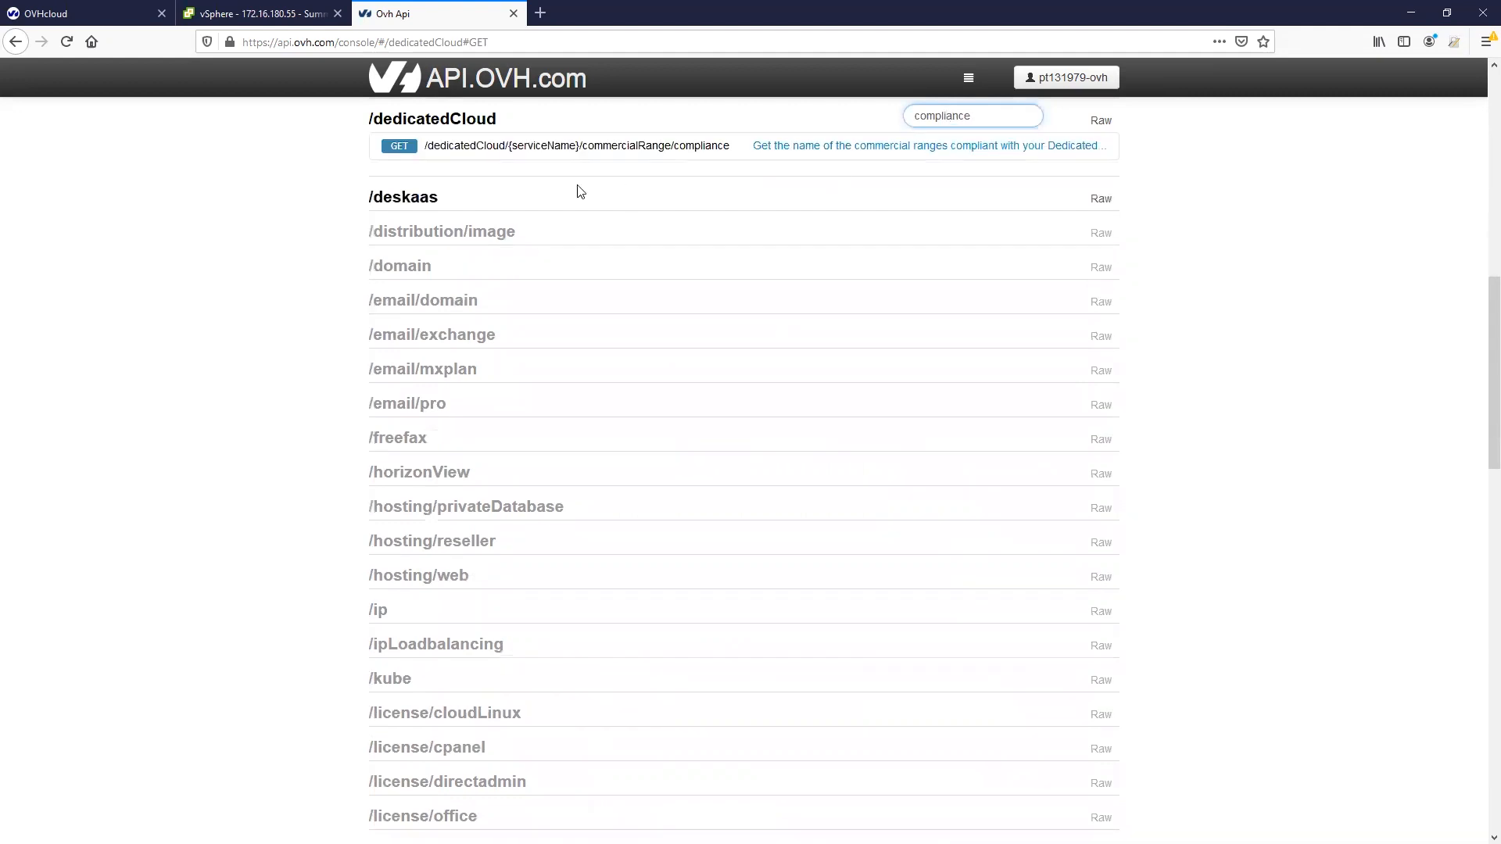
pyautogui.click(552, 149)
pyautogui.click(412, 304)
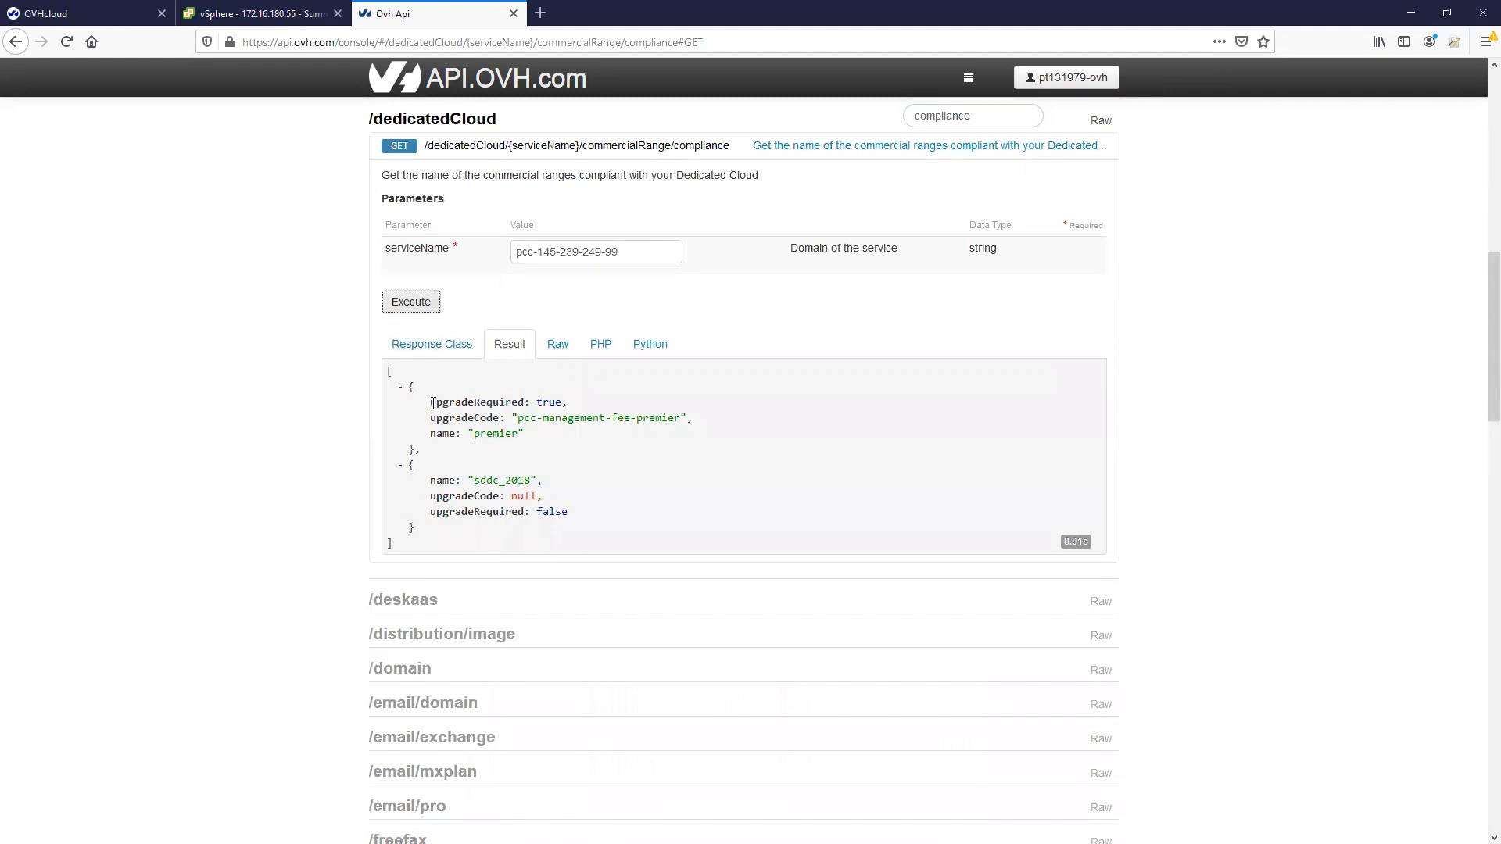
pyautogui.moveTo(431, 403); pyautogui.dragTo(561, 438)
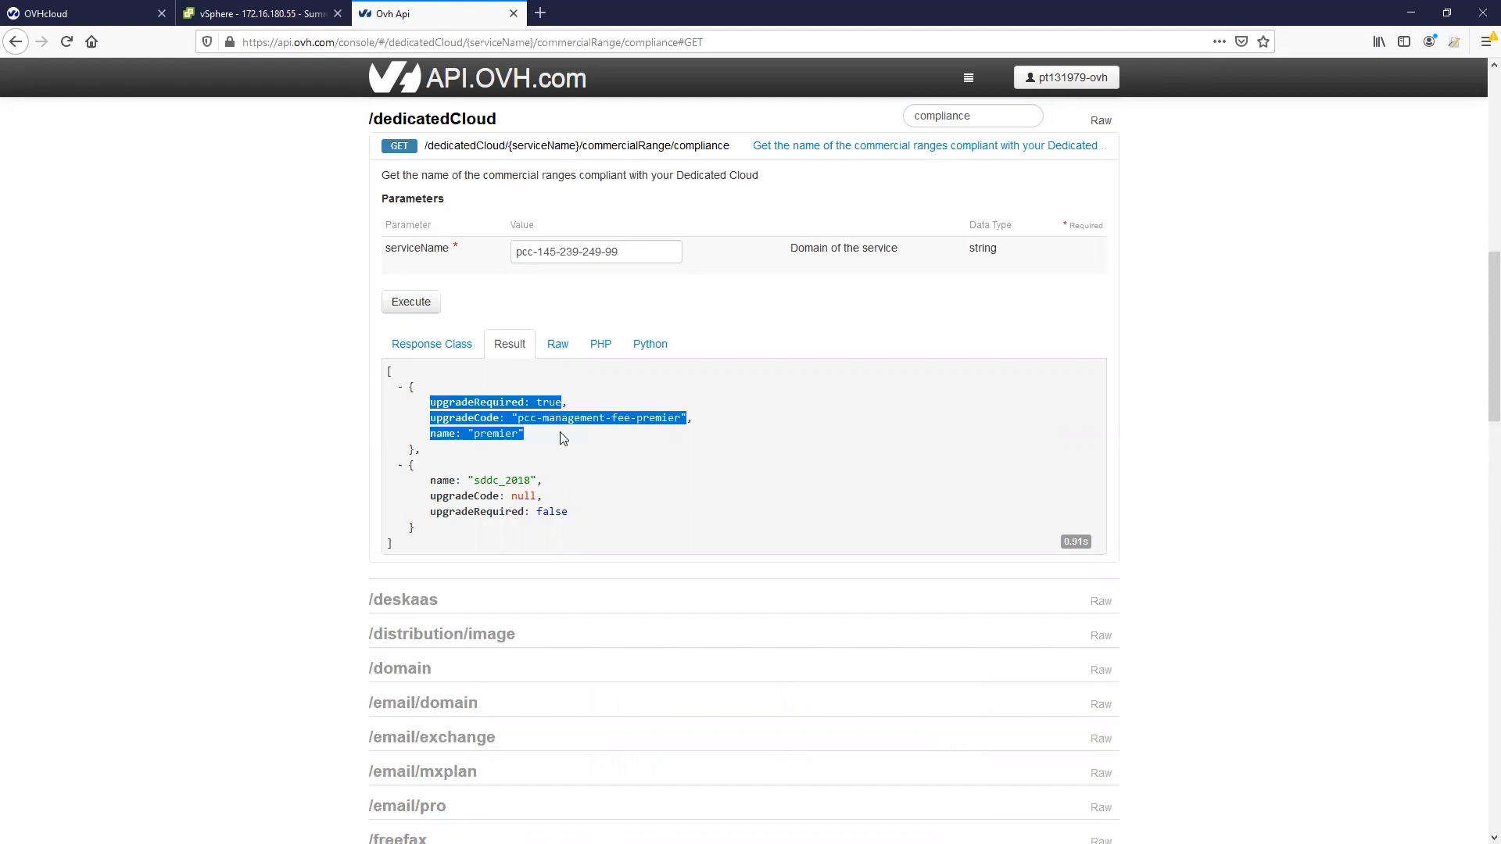
# - Expand the /order API section and filter its calls by "privateCloudManagementFee"
pyautogui.scroll(-5, 334, 462)
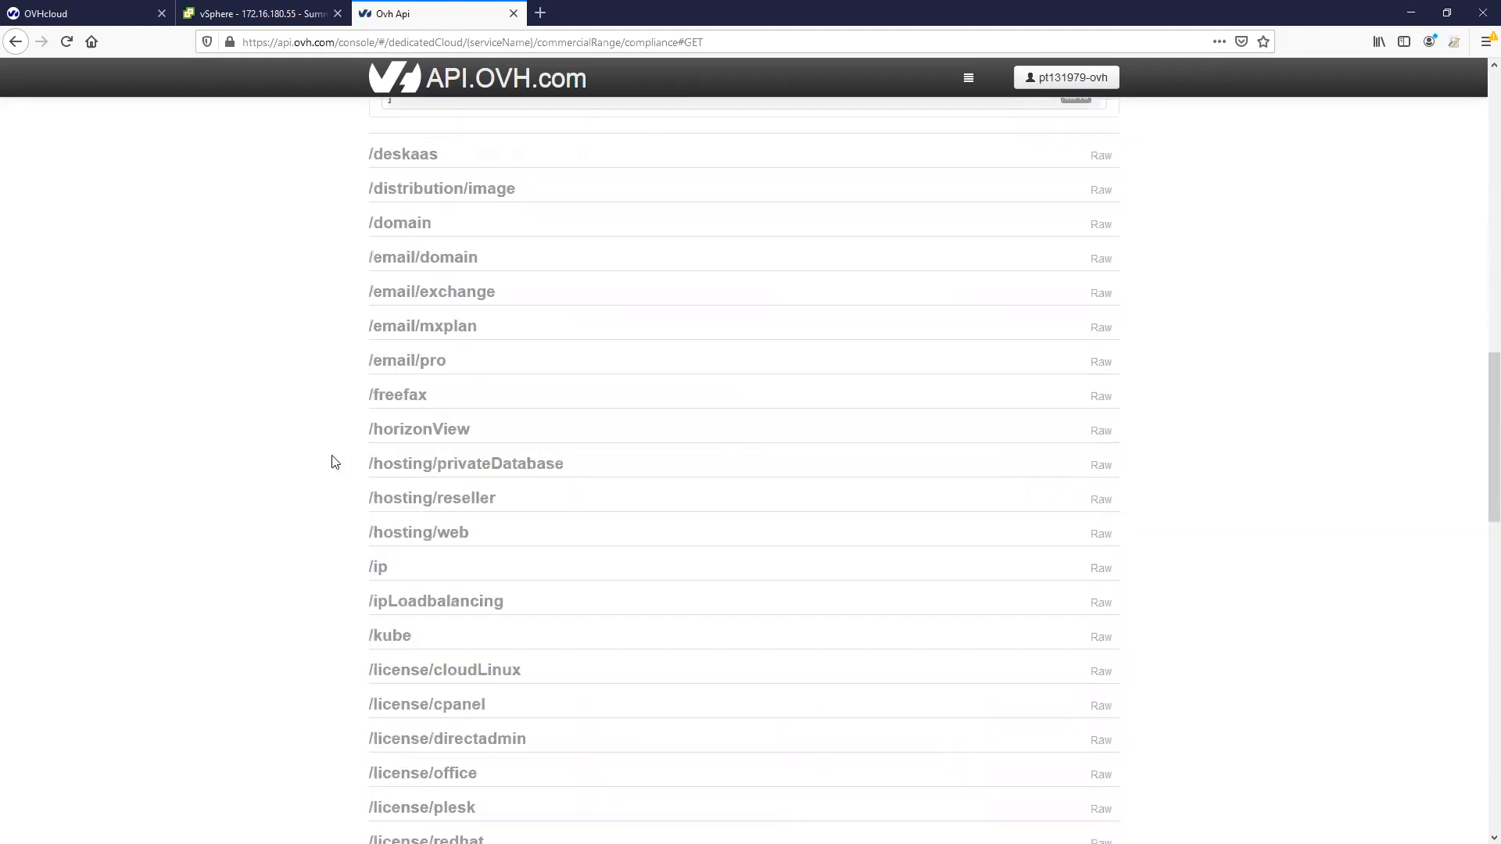
pyautogui.scroll(-4, 335, 462)
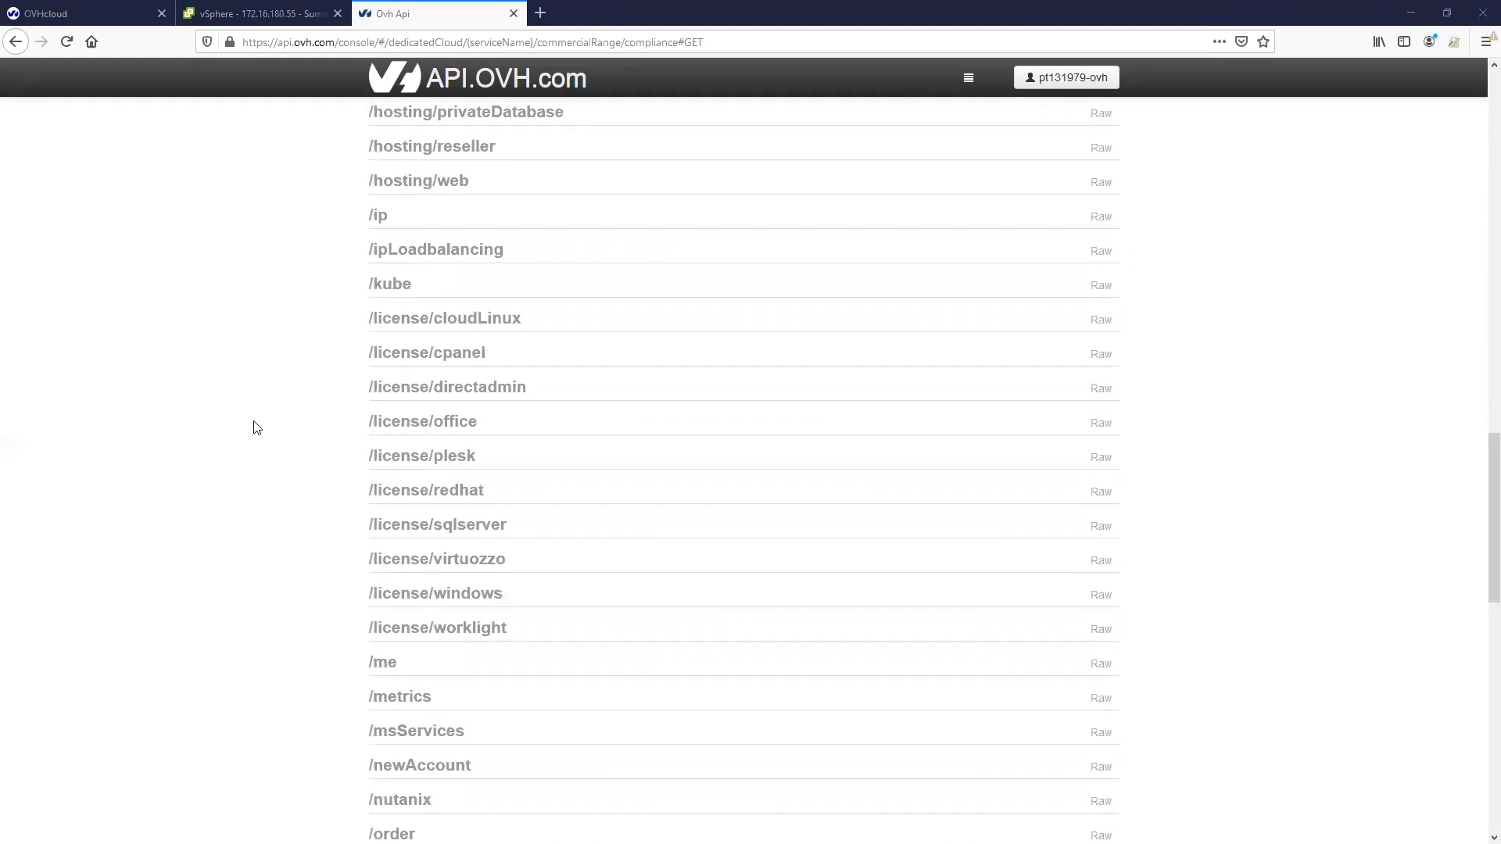
pyautogui.scroll(-5, 252, 427)
pyautogui.click(402, 359)
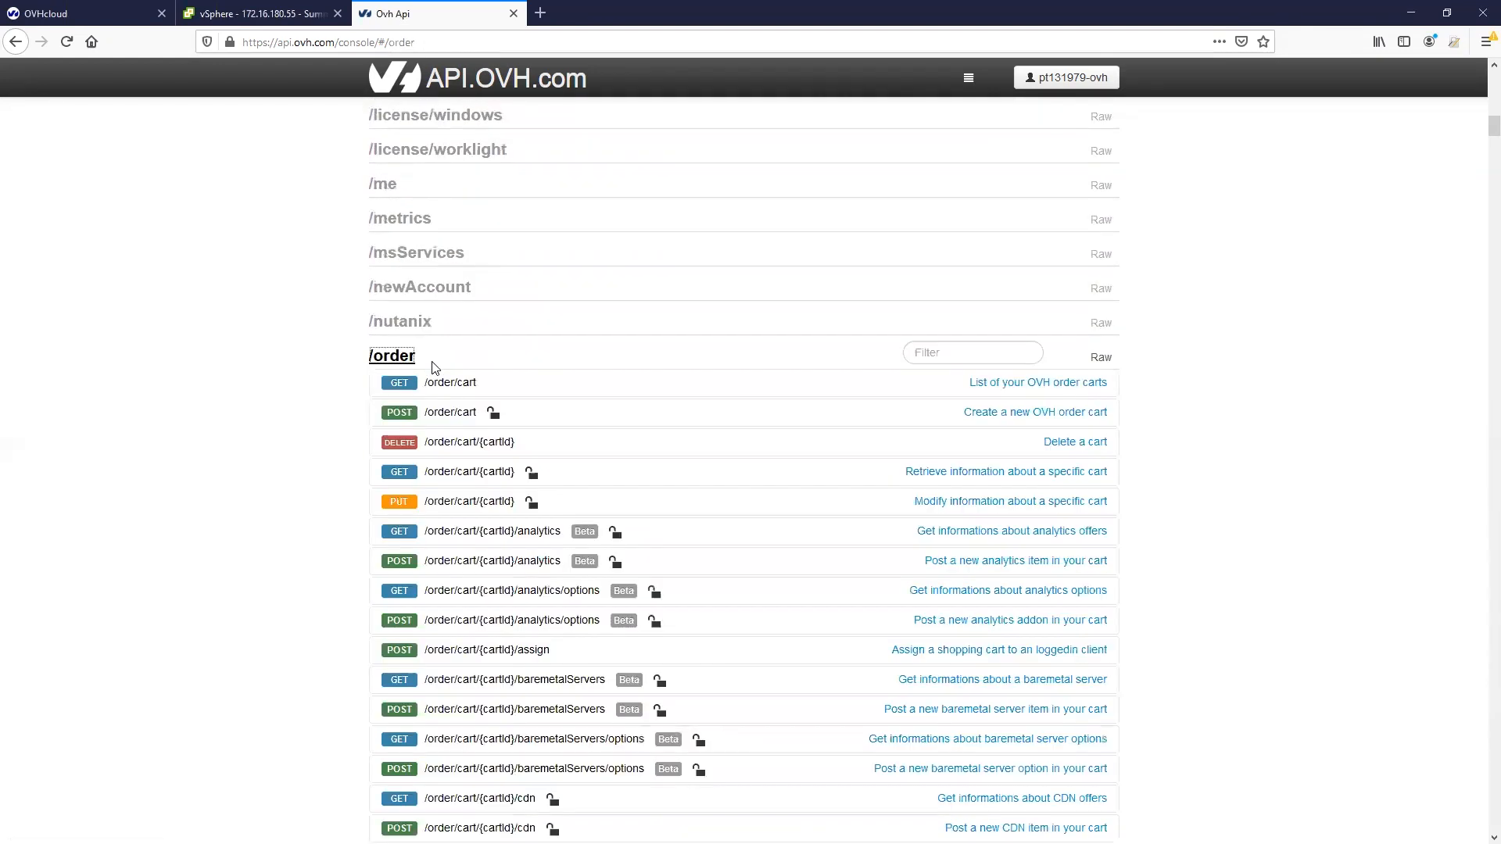
pyautogui.click(952, 352)
pyautogui.write('privateCloudManagementFee')
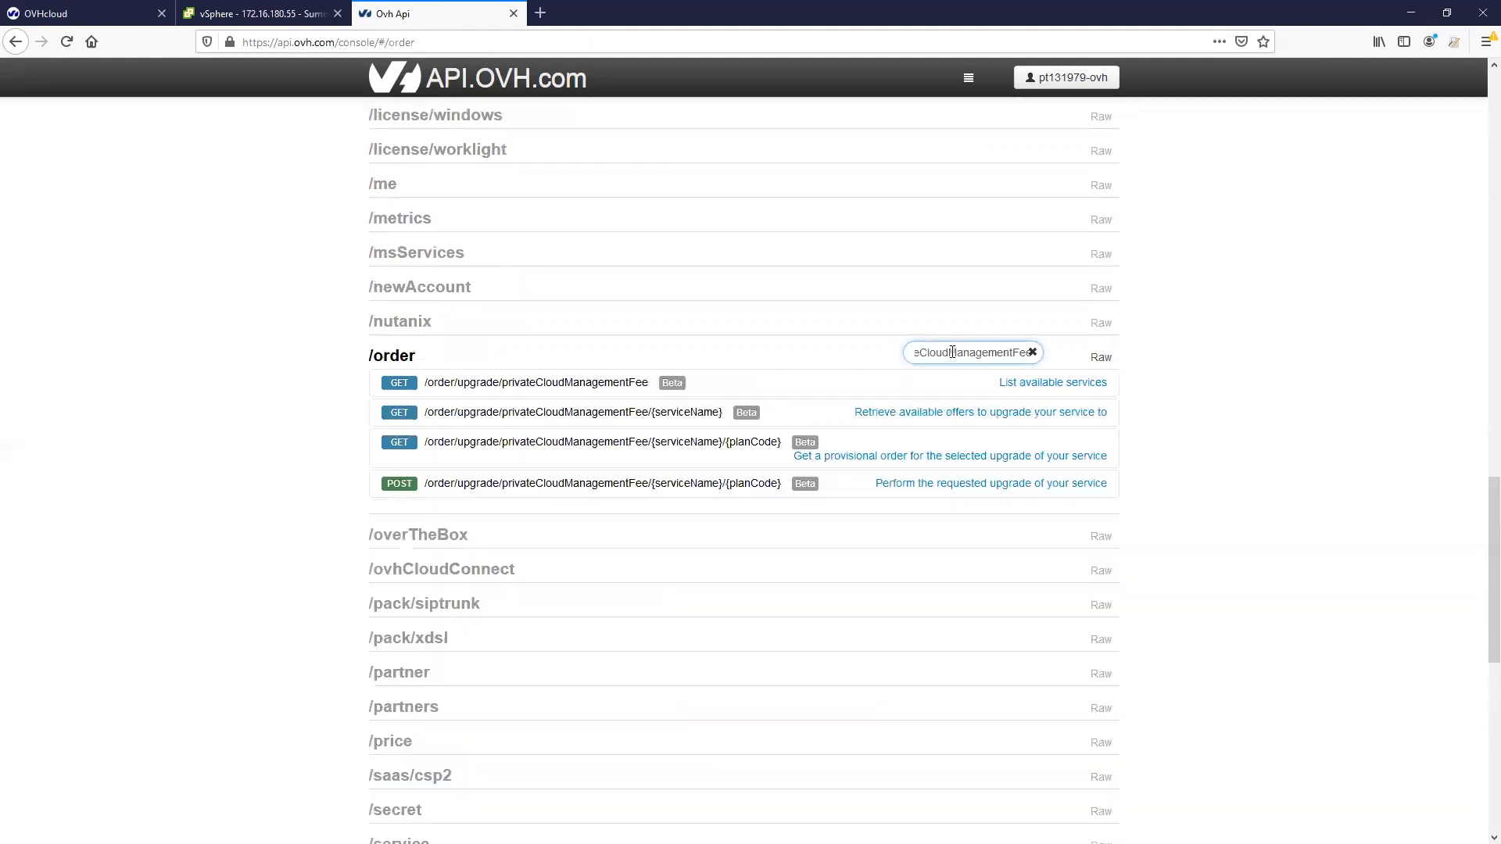
pyautogui.click(477, 383)
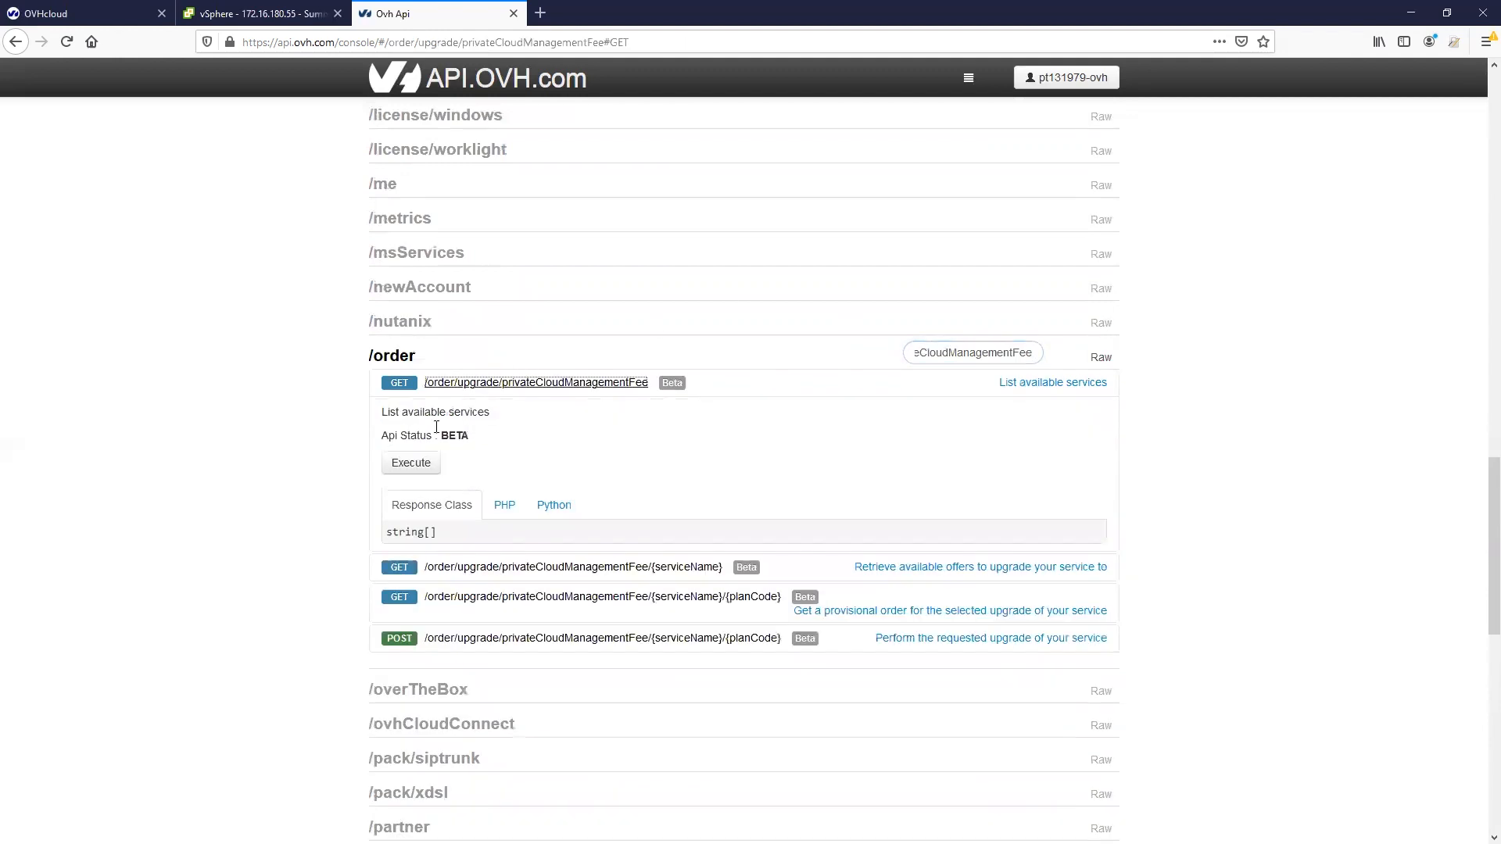
pyautogui.click(410, 466)
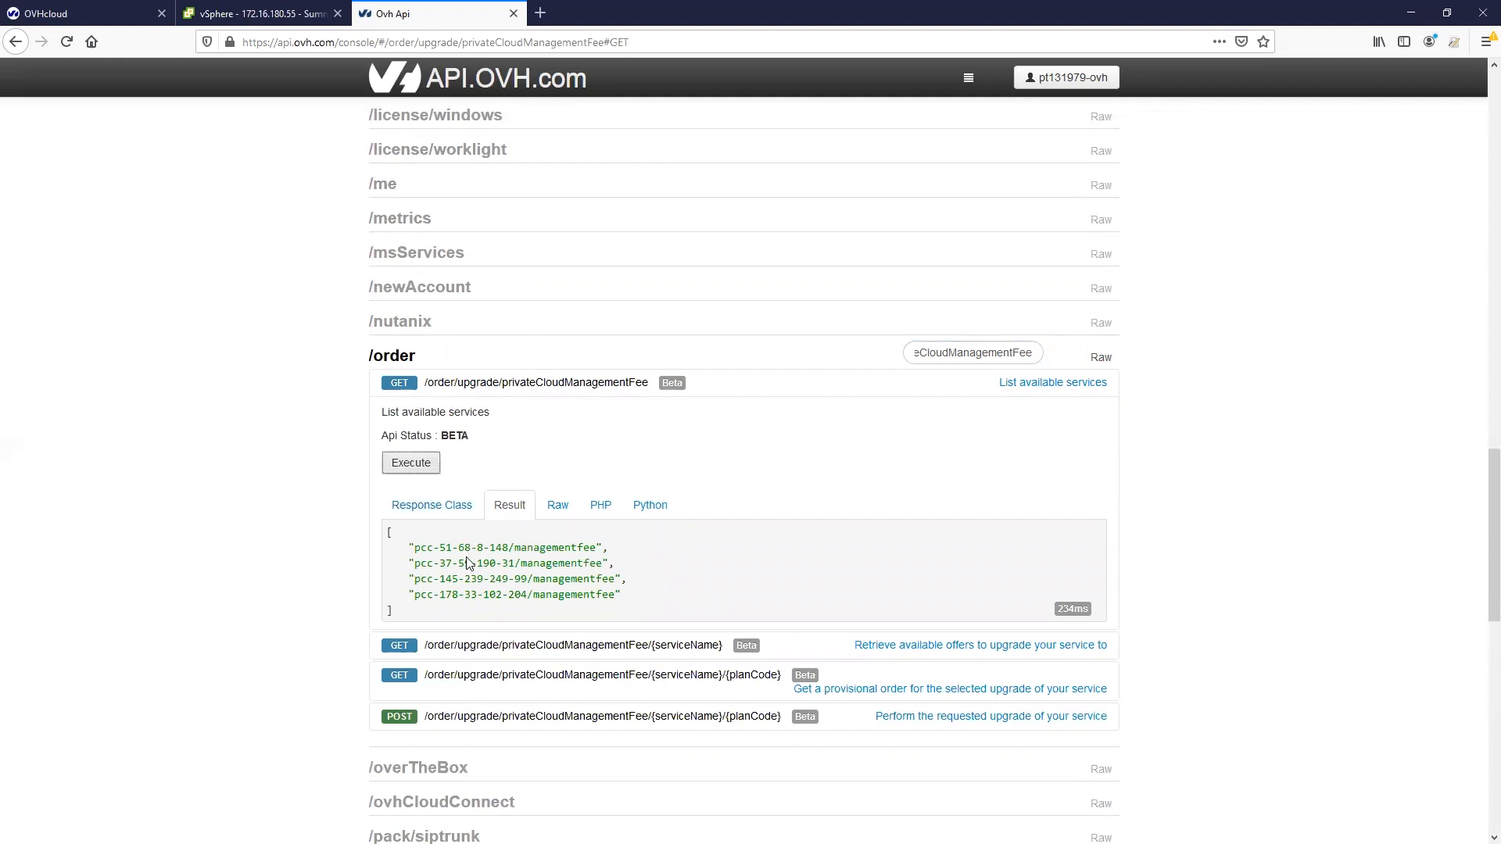
pyautogui.moveTo(412, 579); pyautogui.dragTo(611, 579)
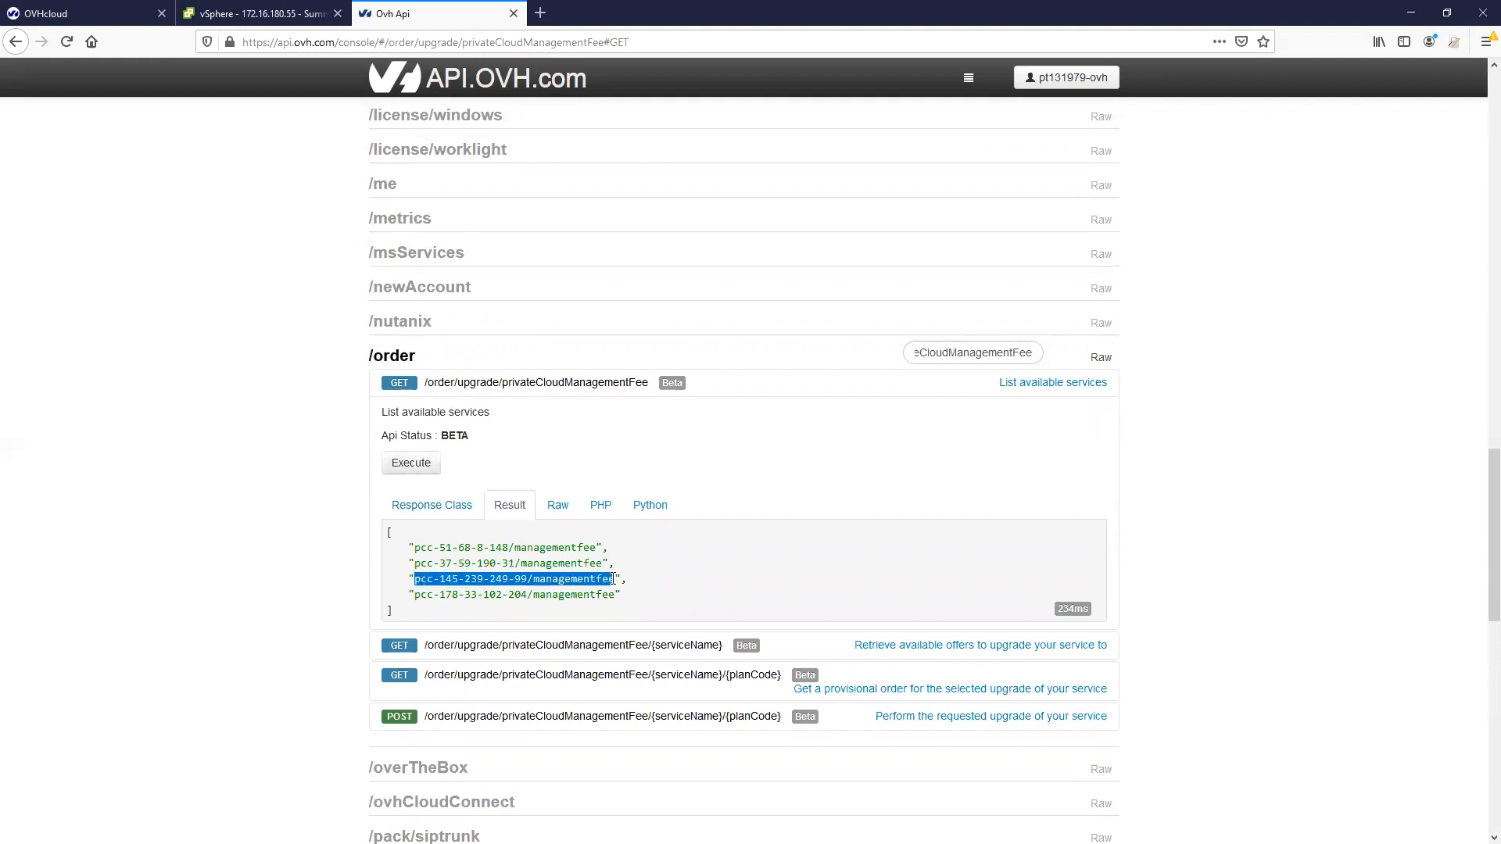
pyautogui.click(577, 646)
pyautogui.scroll(-4, 321, 551)
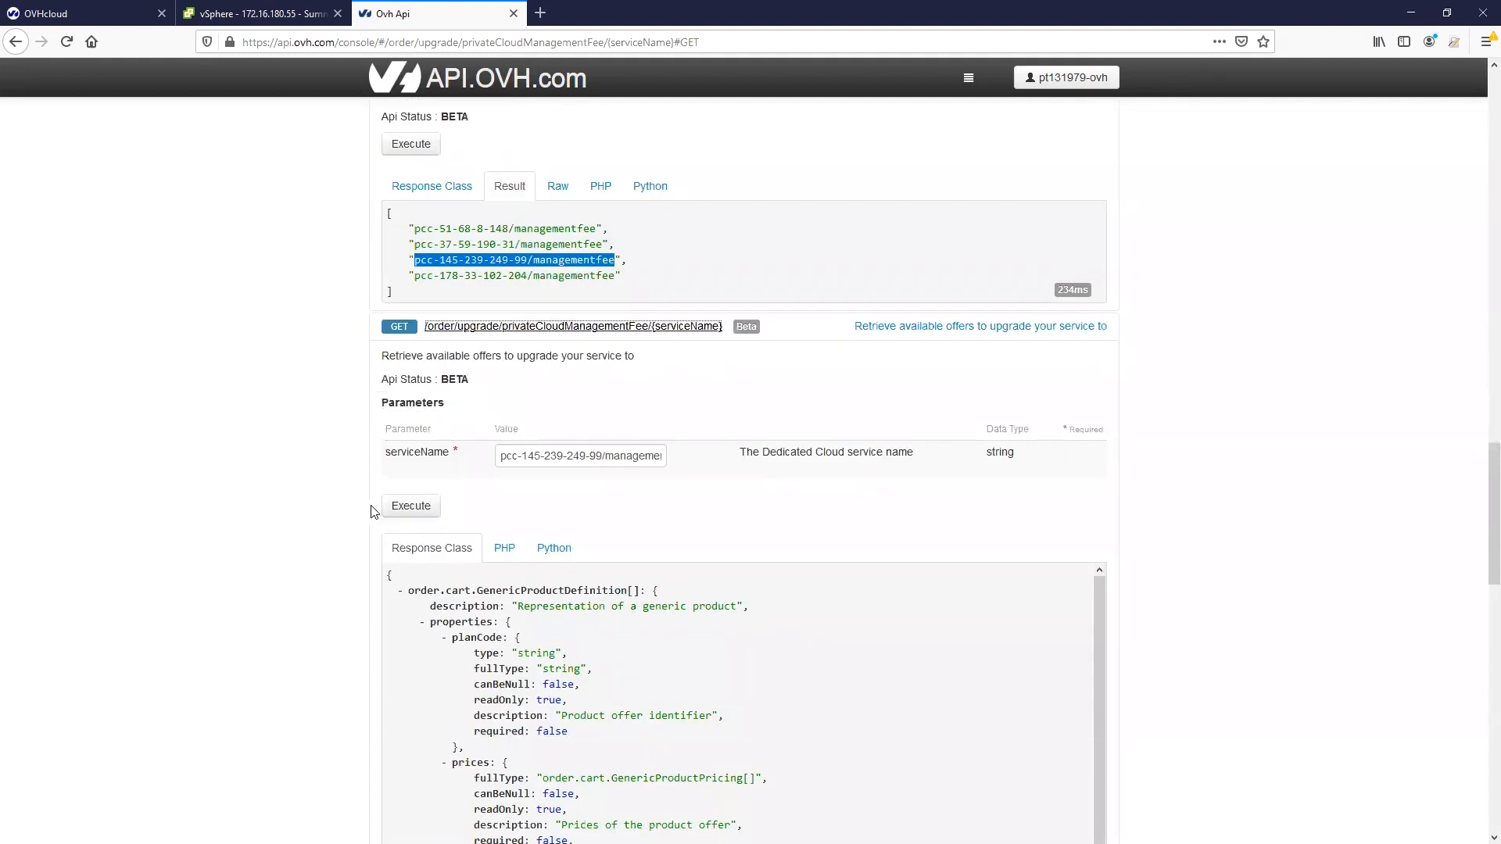
pyautogui.click(412, 508)
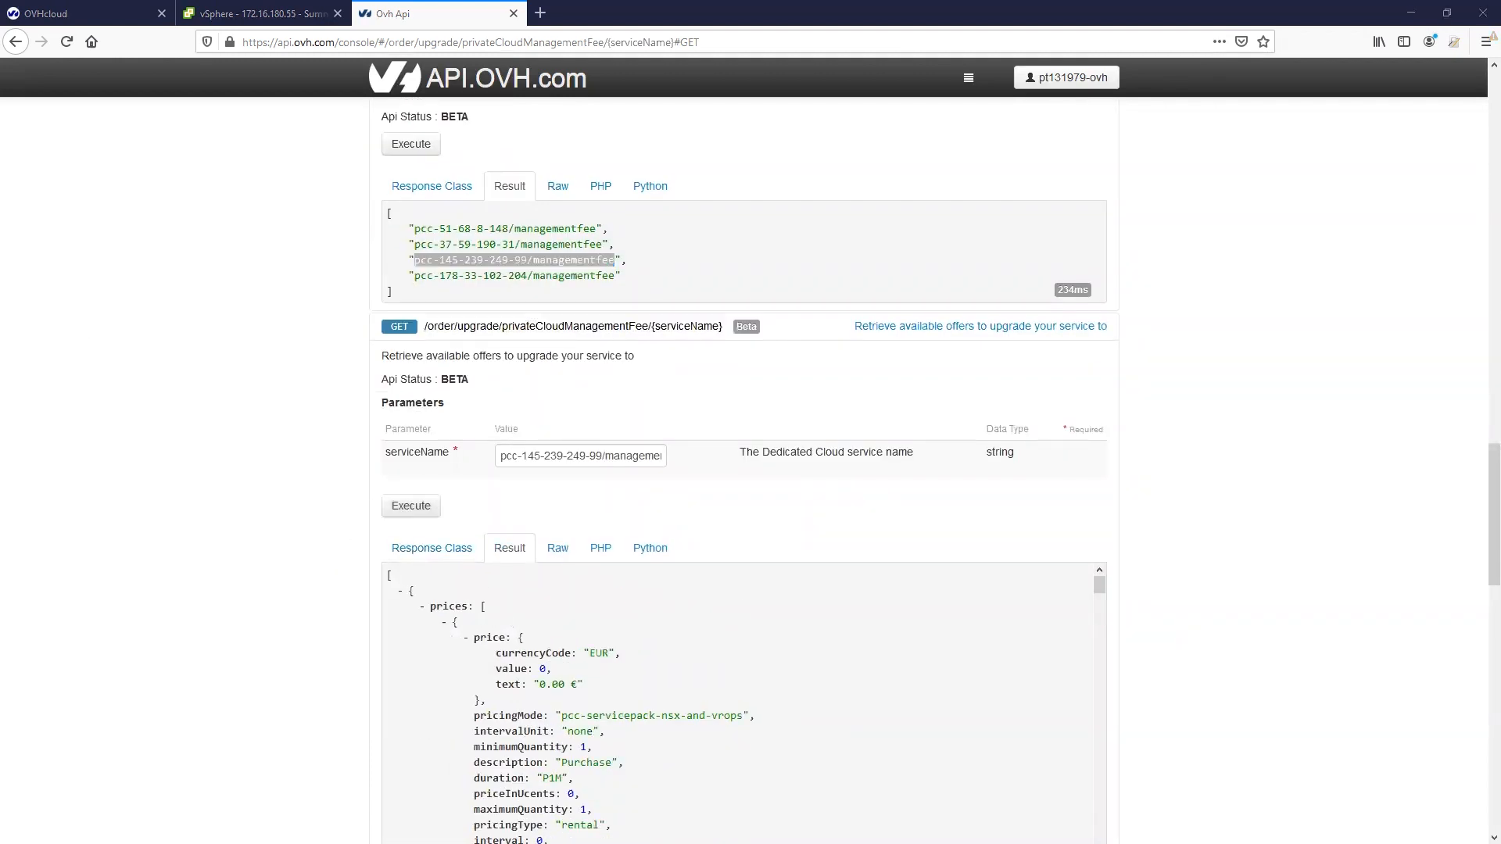
pyautogui.scroll(-3, 326, 568)
pyautogui.click(326, 566)
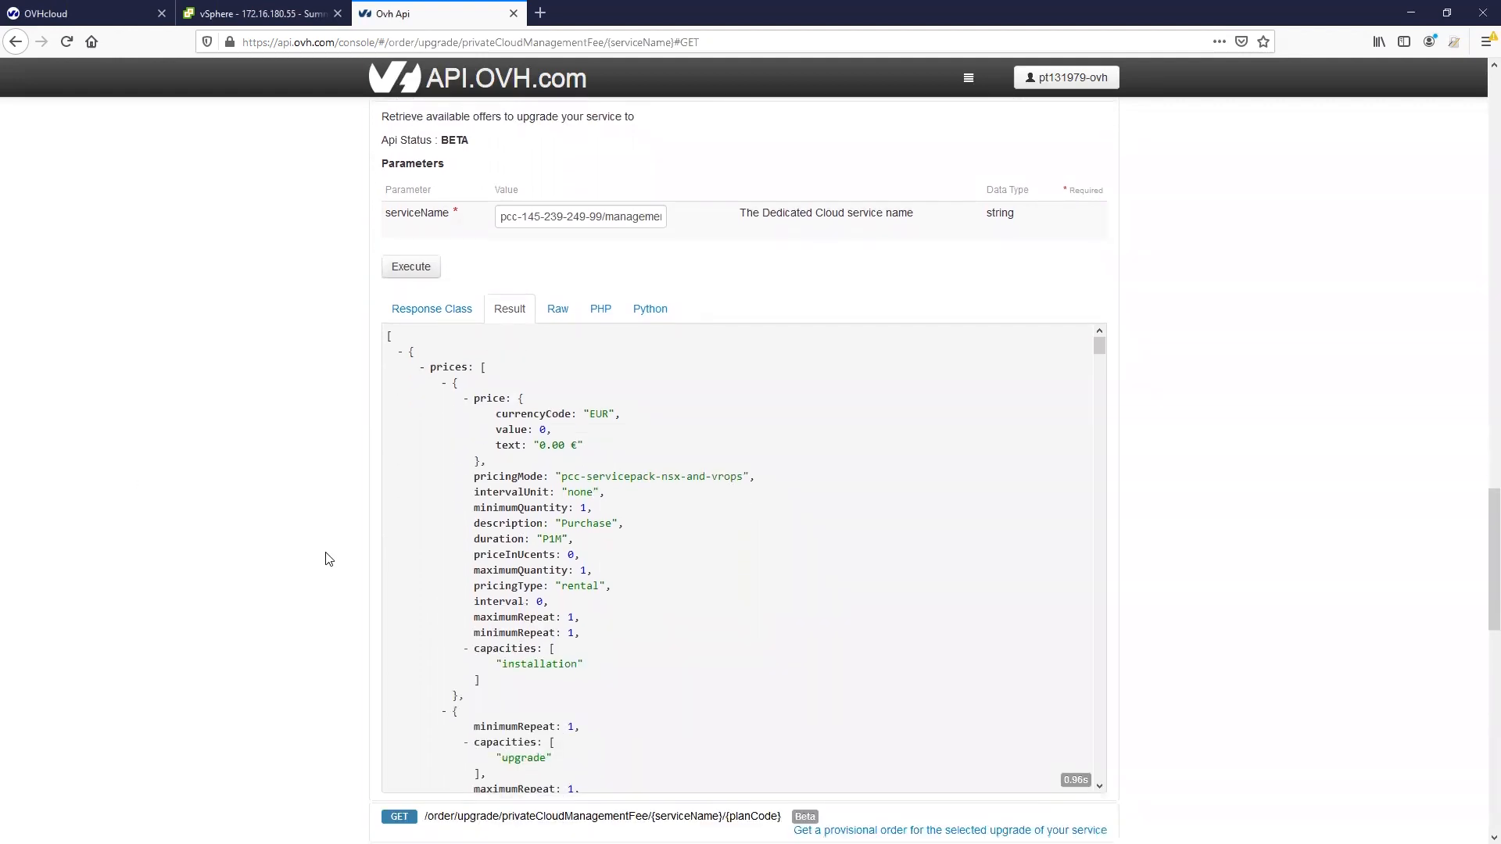
# - Find "pcc-management-fee-premier" in the returned offers and select its planCode value
pyautogui.hotkey('ctrl', 'f')
pyautogui.write('pcc-management-fee-premier')
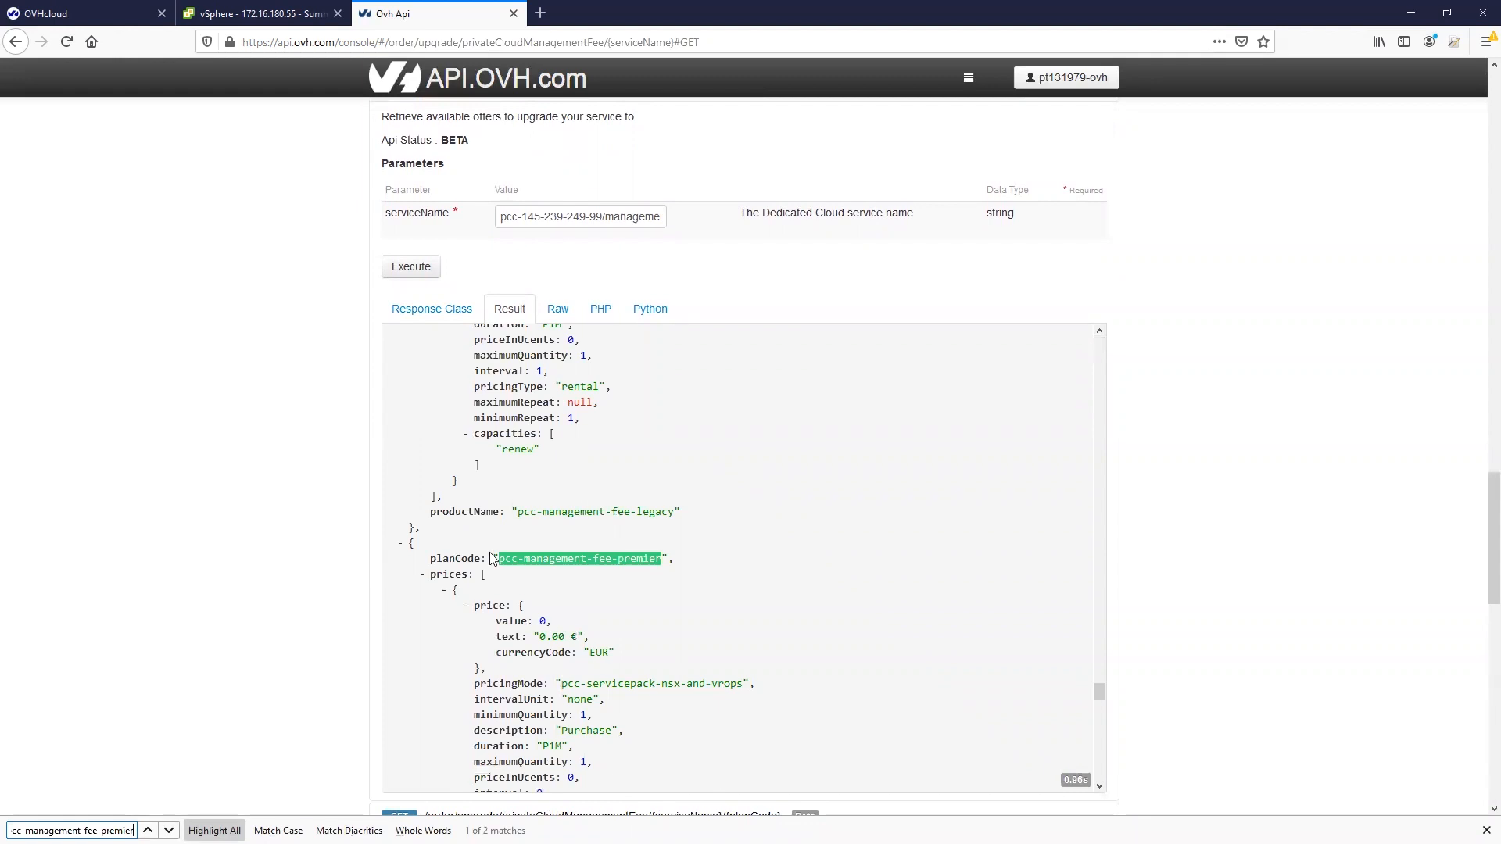
pyautogui.moveTo(432, 560); pyautogui.dragTo(670, 565)
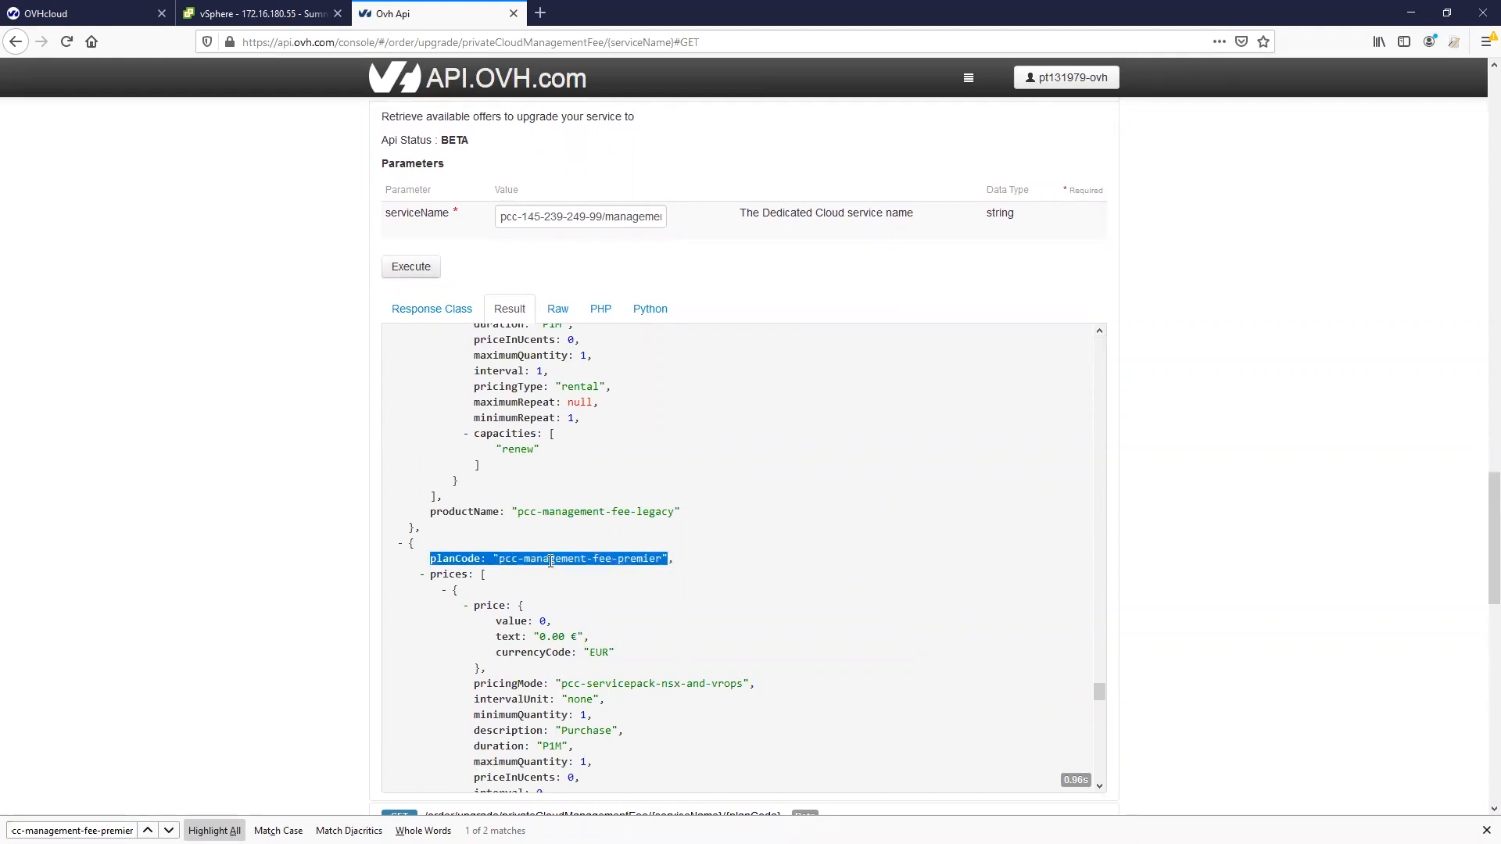
pyautogui.click(644, 558)
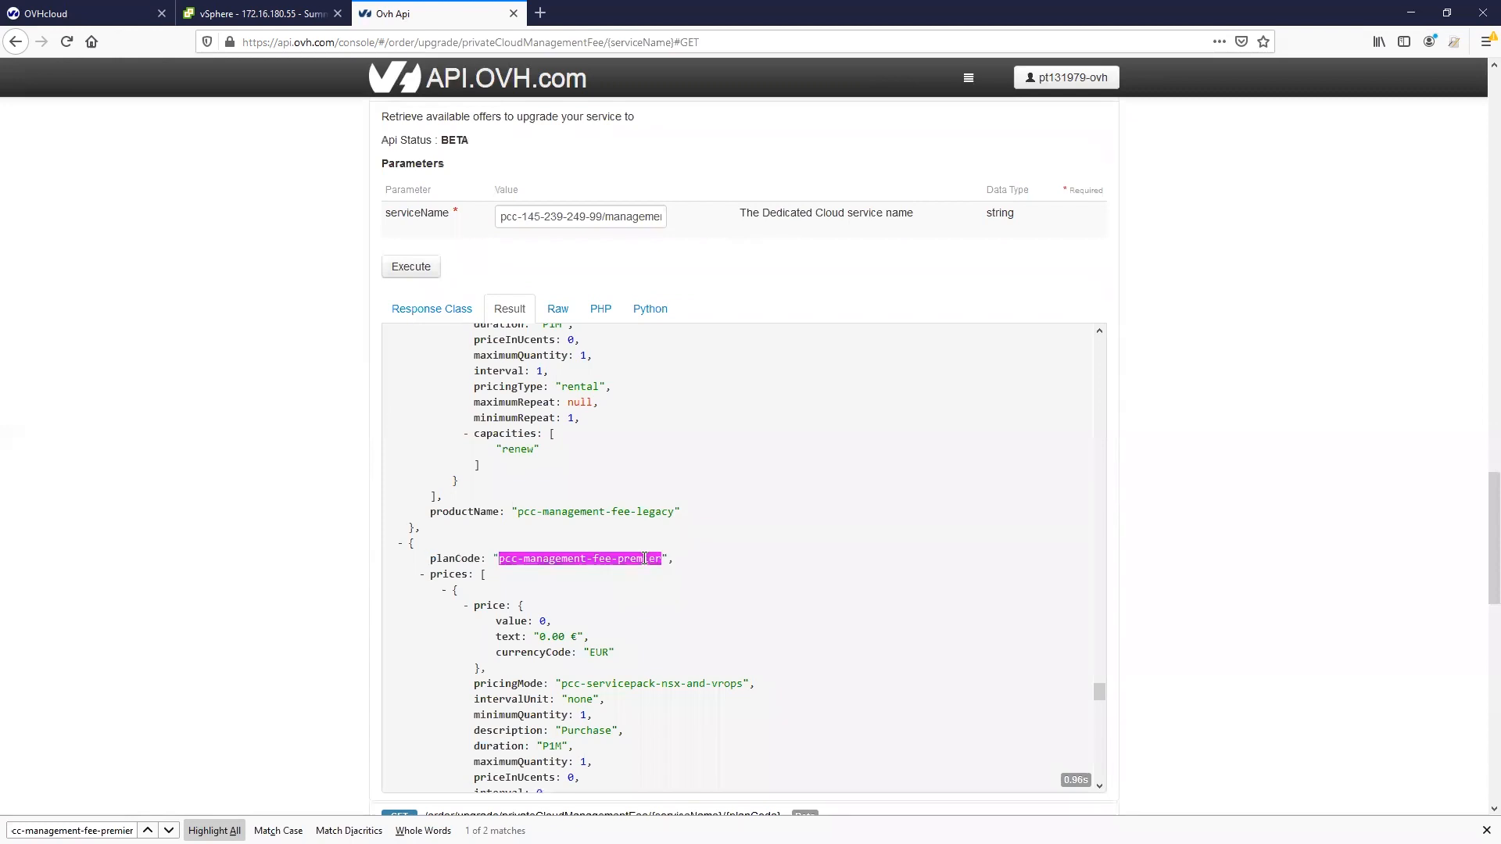
# - Request a provisional order for the pcc-management-fee-premier plan with the {serviceName}/{planCode} GET call and quantity 1
pyautogui.scroll(-4, 276, 504)
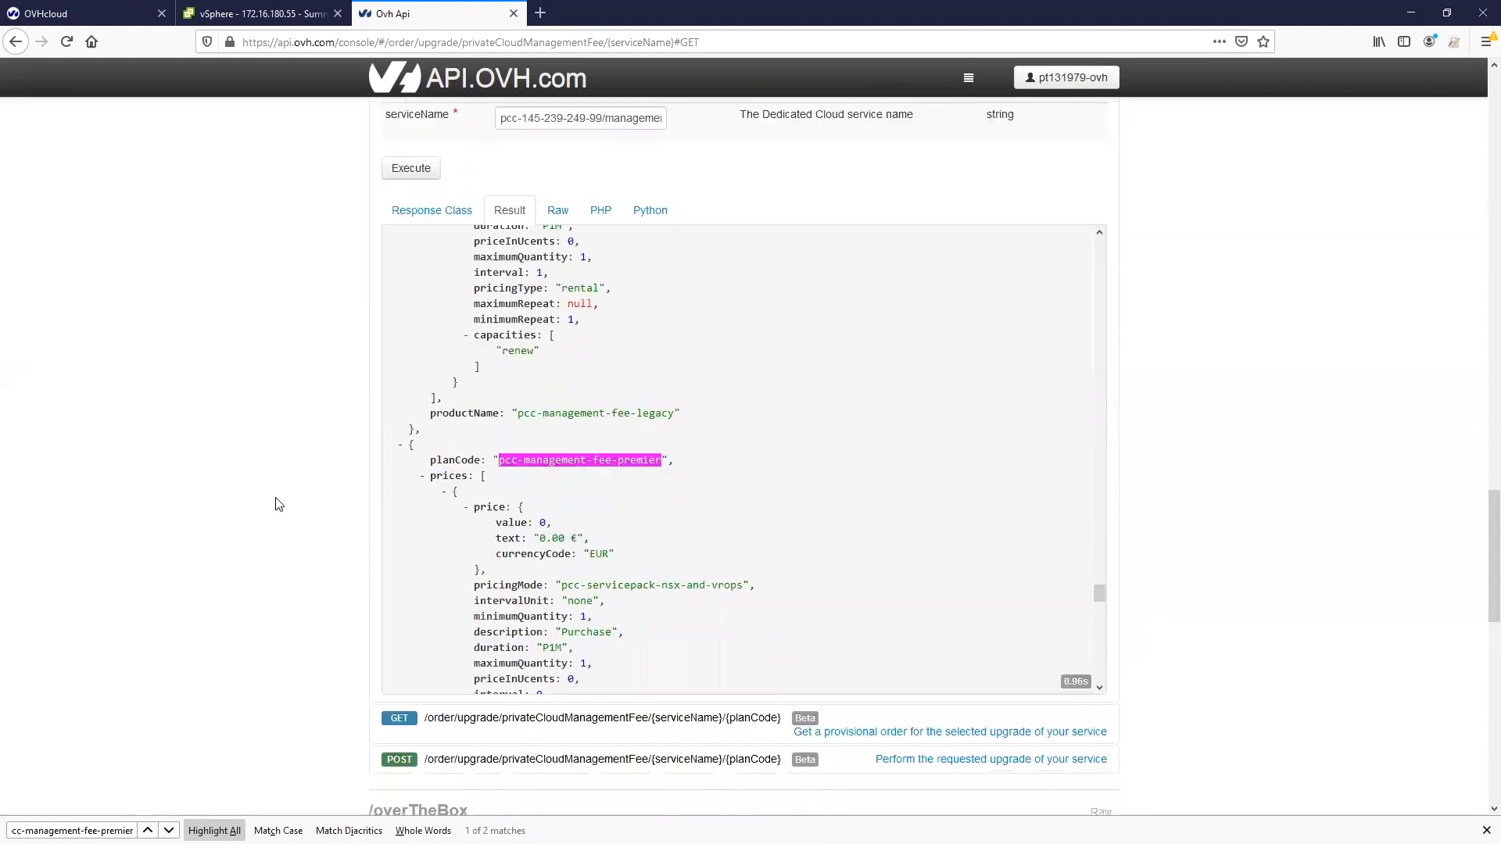
pyautogui.scroll(-1, 275, 504)
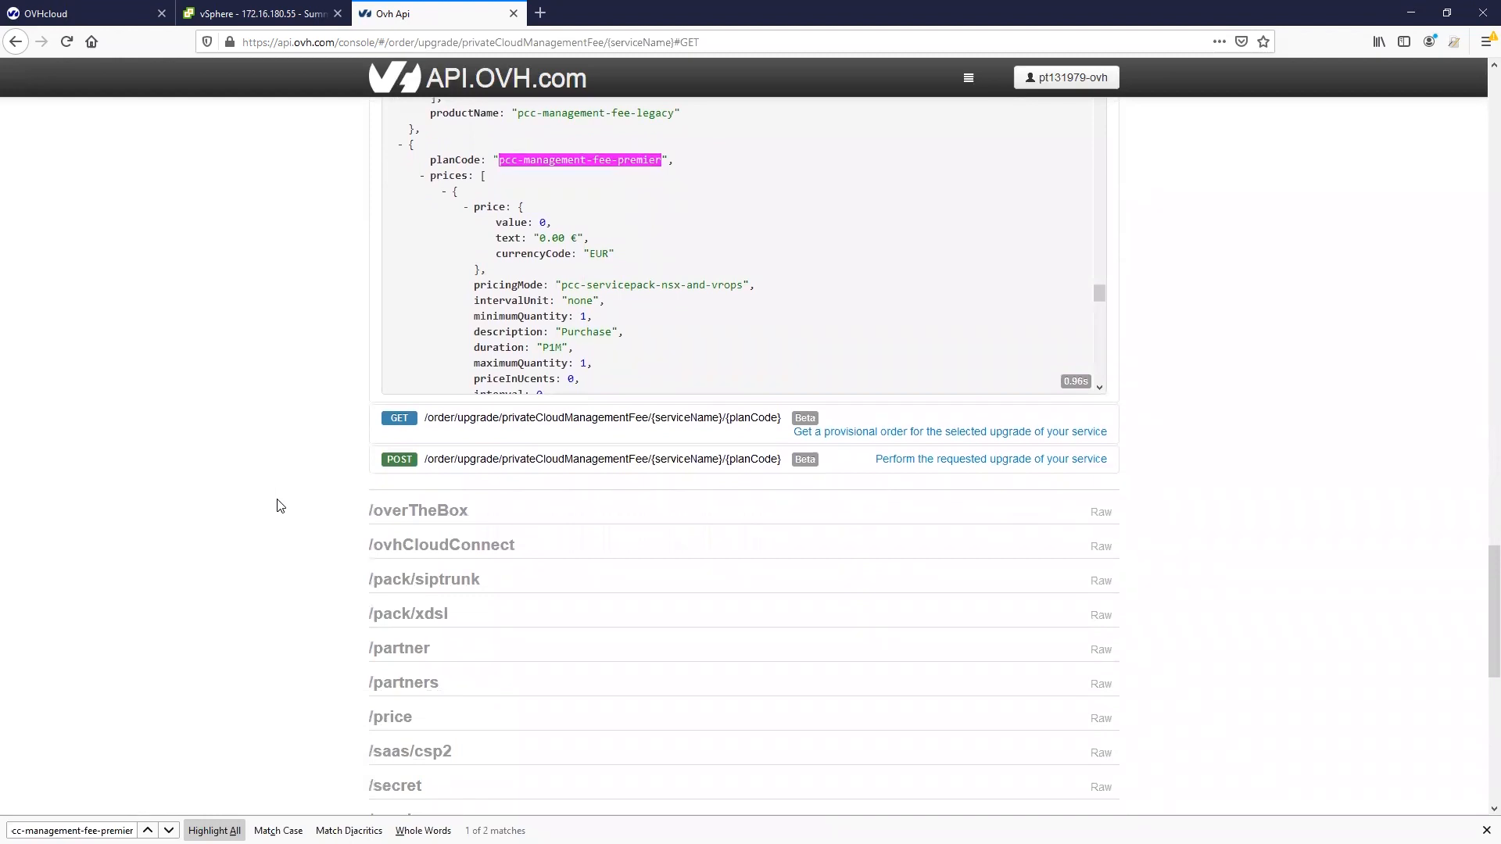
pyautogui.click(598, 419)
pyautogui.click(507, 634)
pyautogui.write('1')
pyautogui.click(413, 686)
pyautogui.scroll(-4, 329, 593)
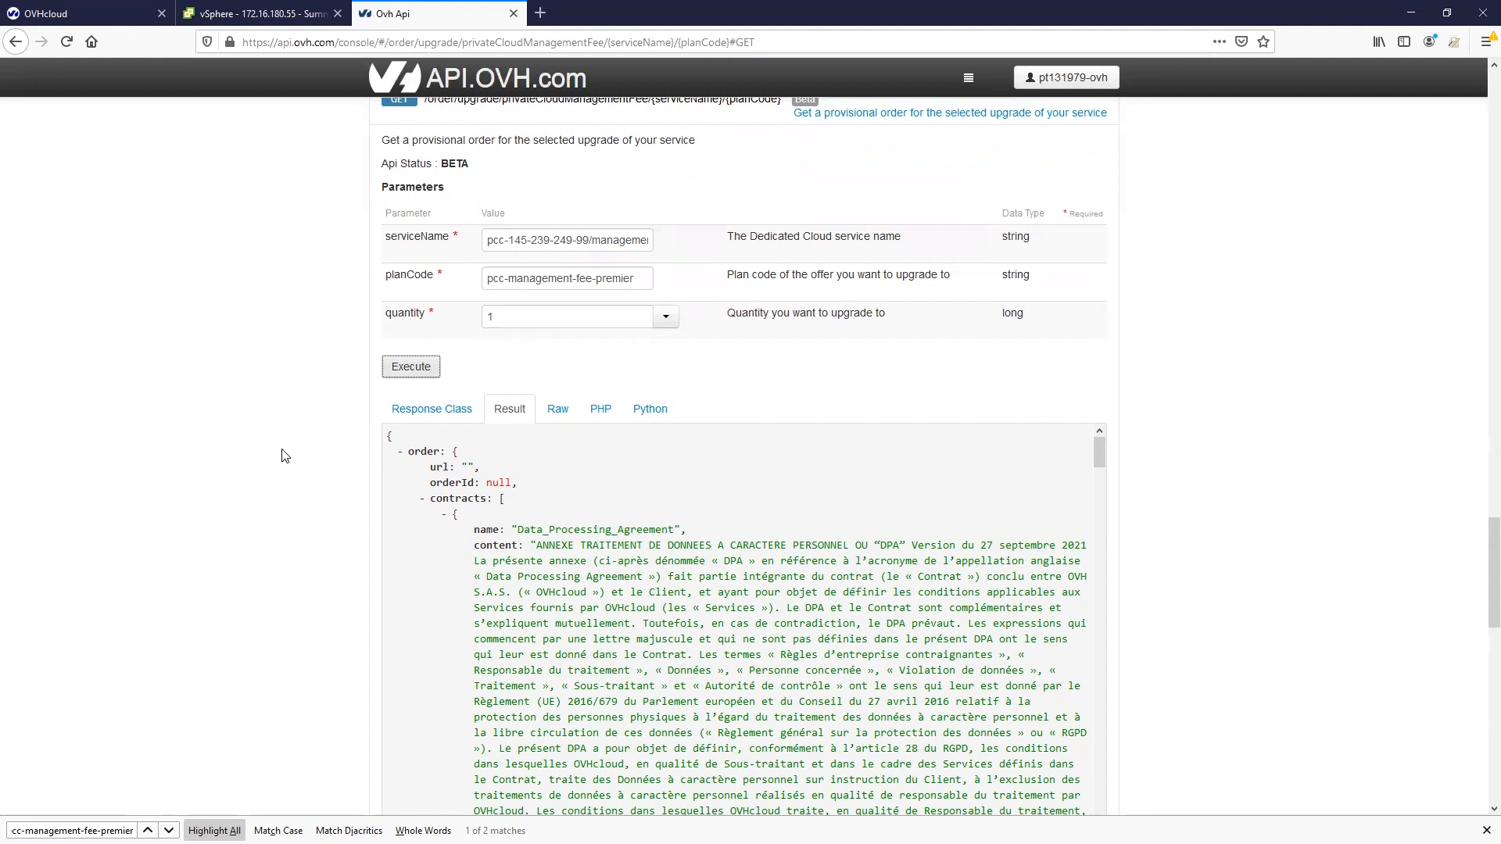
# - Execute the management fee upgrade to pcc-management-fee-premier with the {serviceName}/{planCode} POST call and quantity 1
pyautogui.scroll(-8, 285, 456)
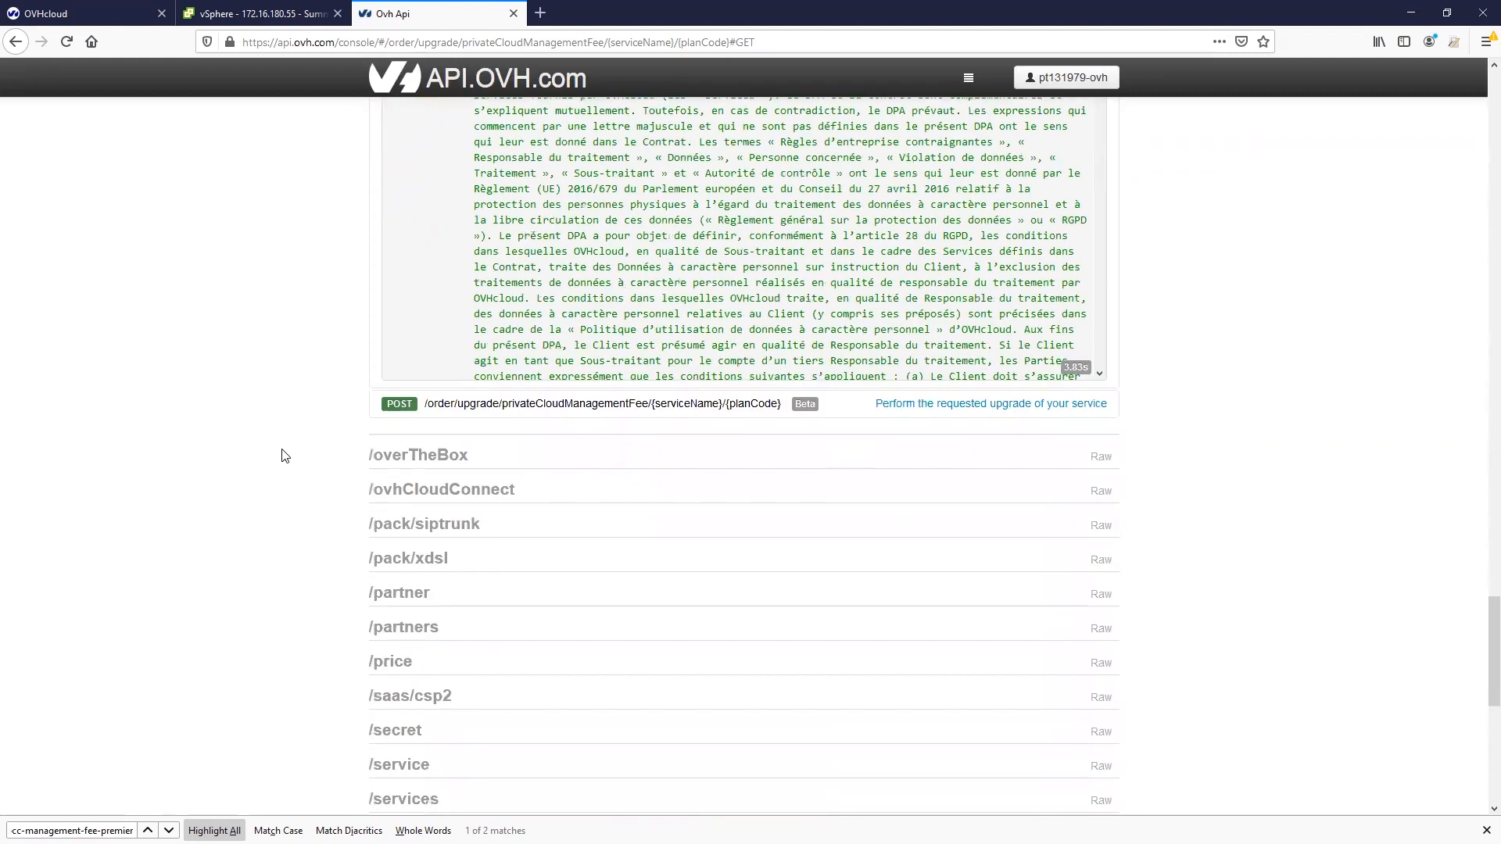
pyautogui.click(487, 280)
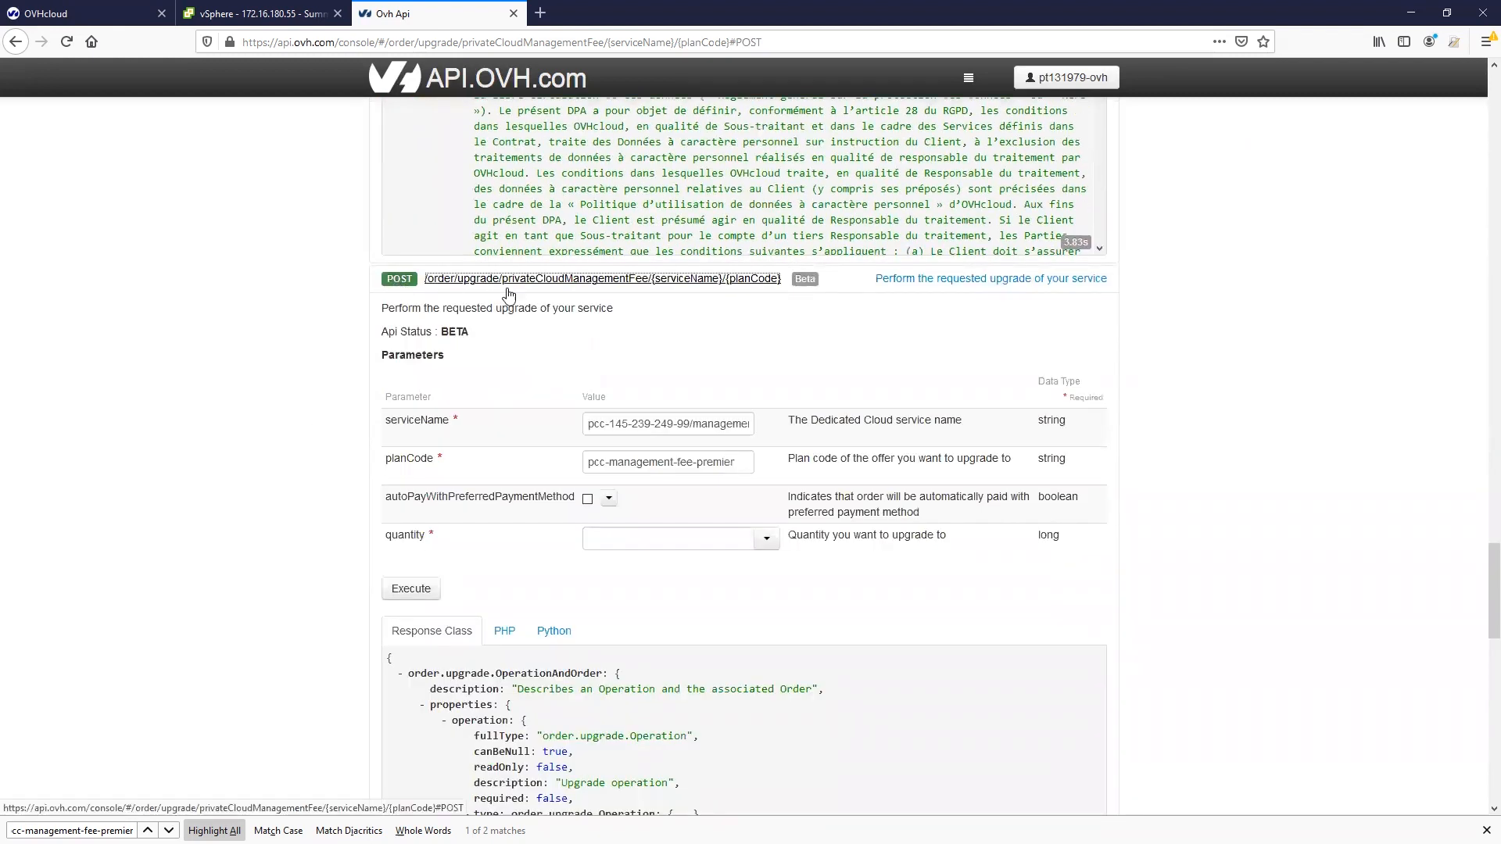
pyautogui.click(617, 546)
pyautogui.write('1')
pyautogui.click(410, 589)
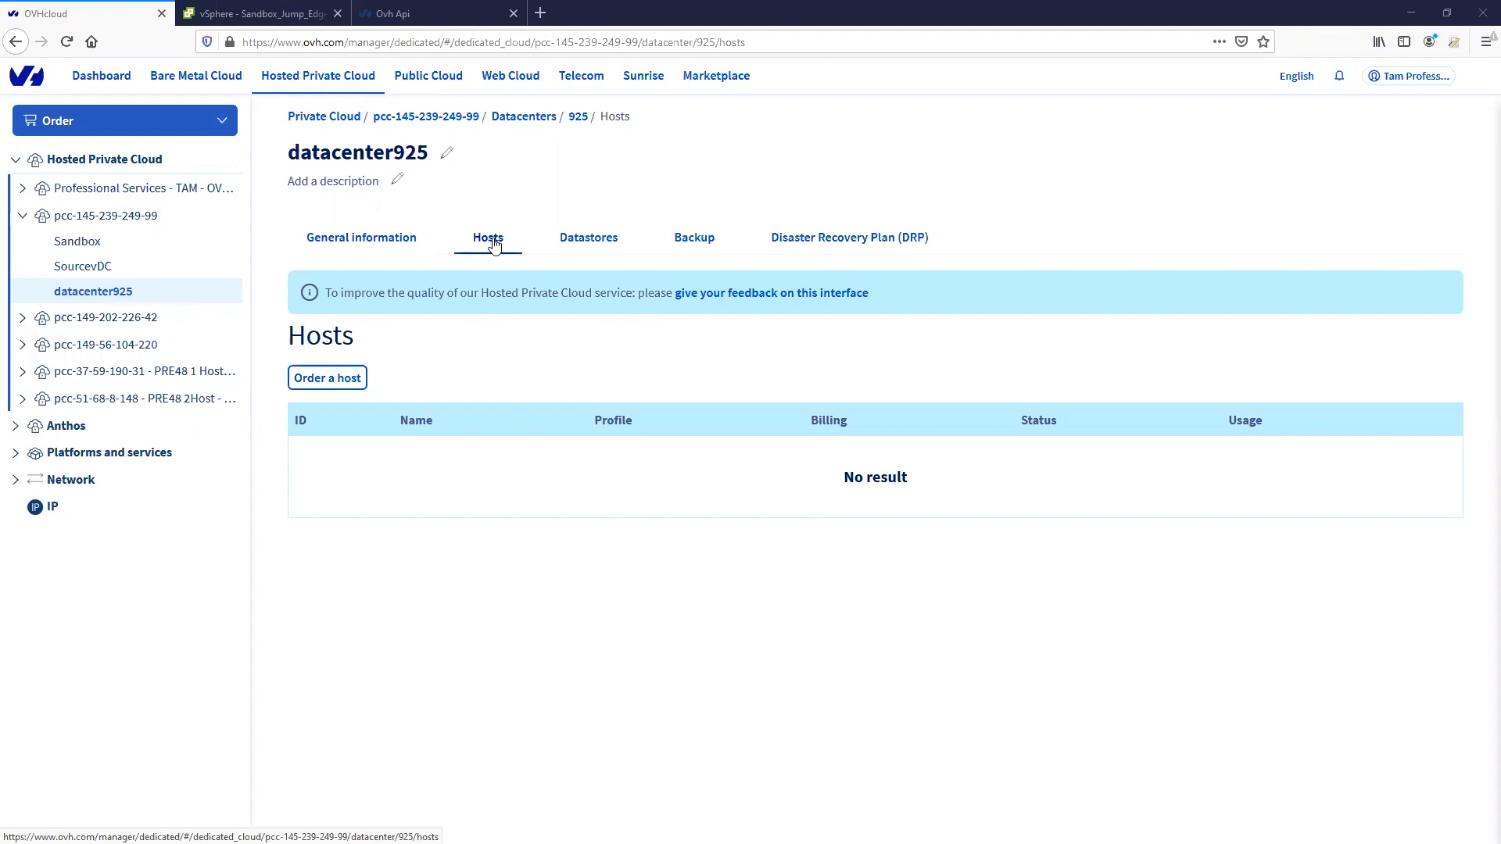
# - Order two Host PREMIER 48 hosts for datacenter925
pyautogui.click(322, 377)
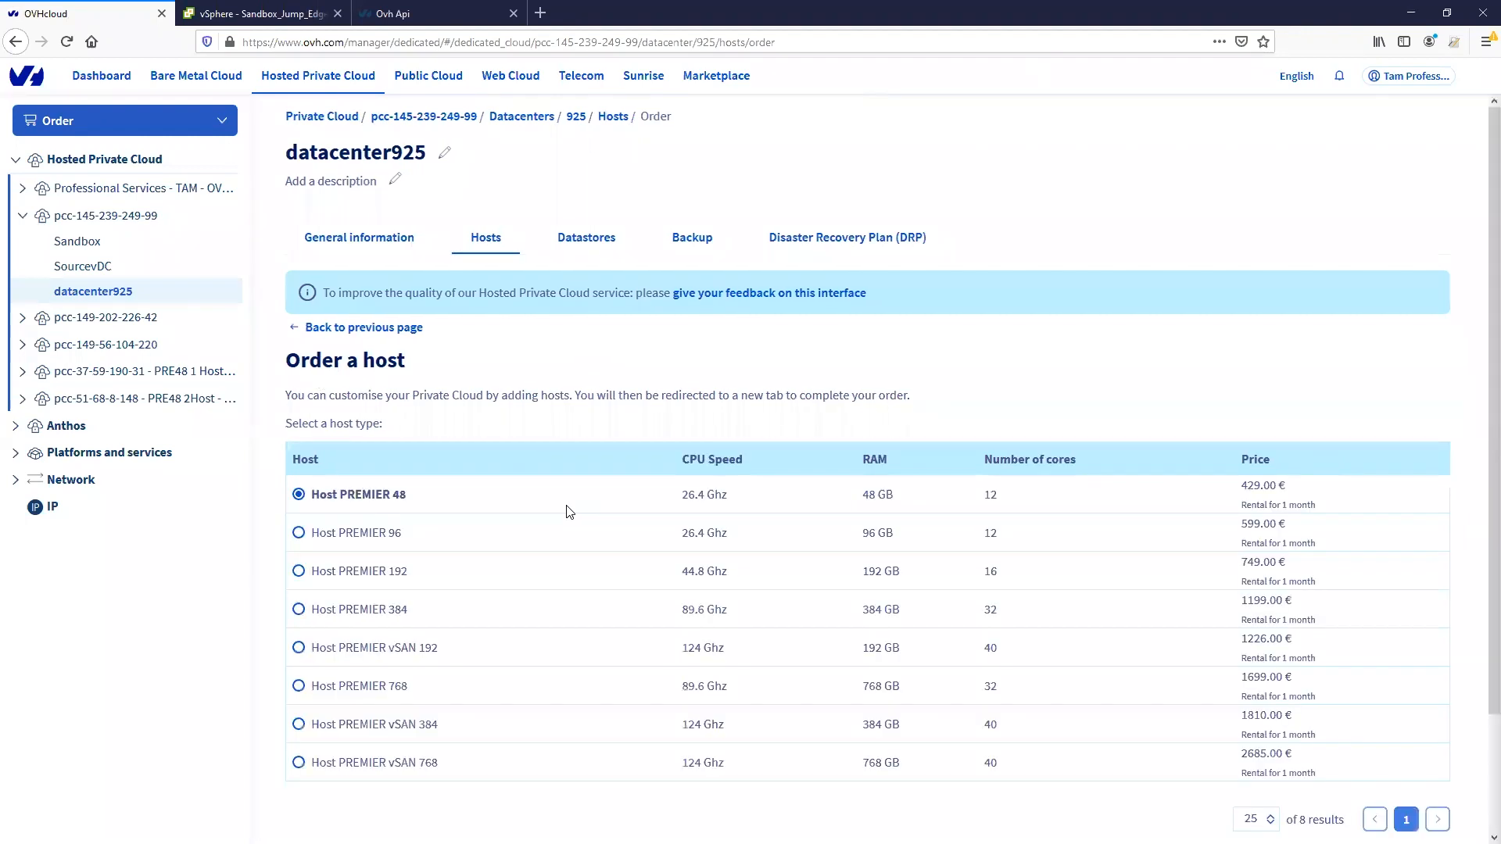
pyautogui.scroll(-3, 481, 488)
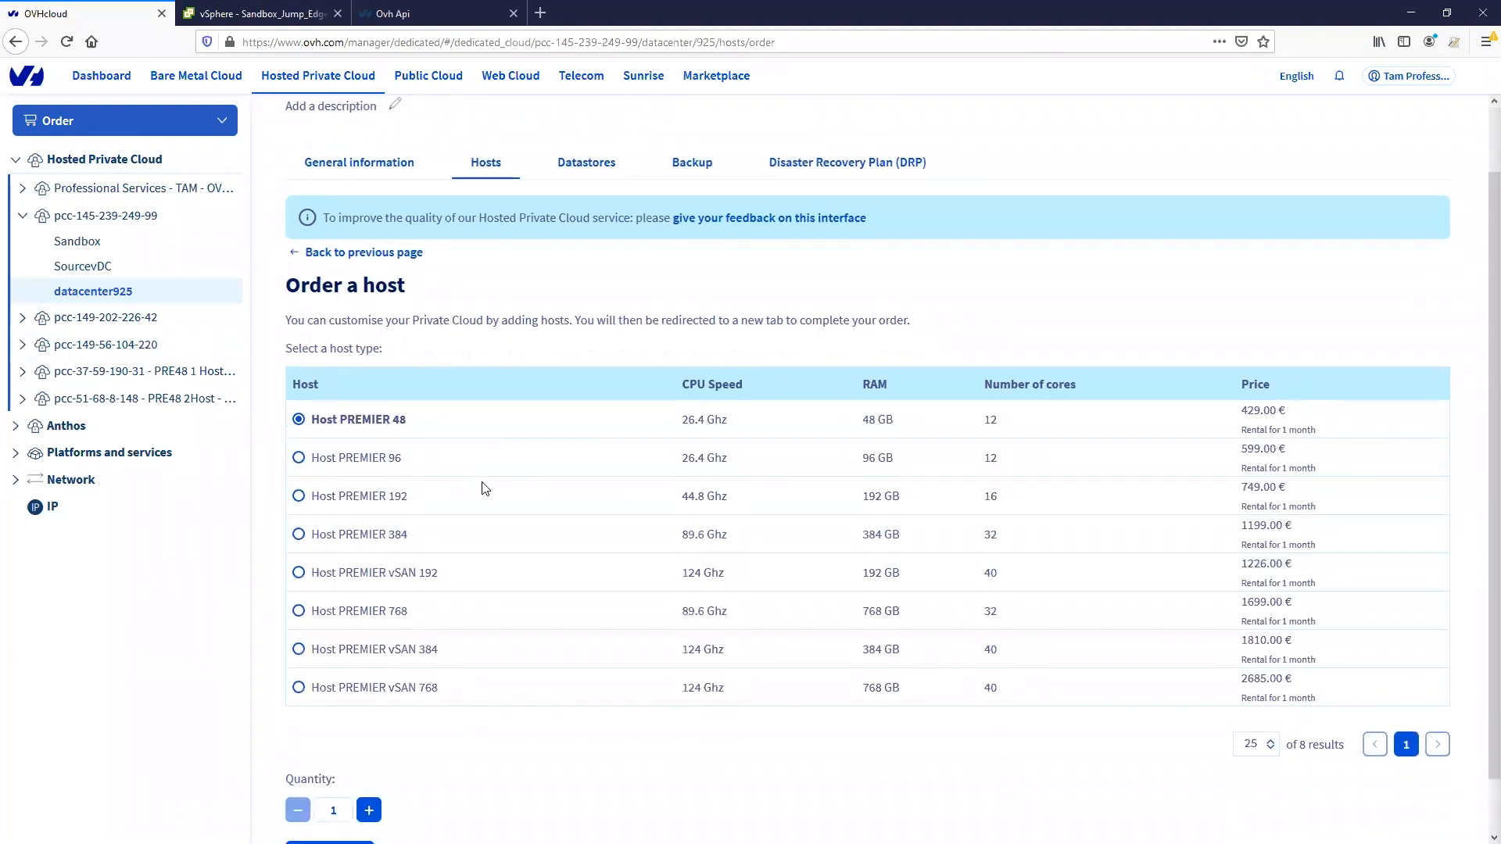
pyautogui.click(369, 750)
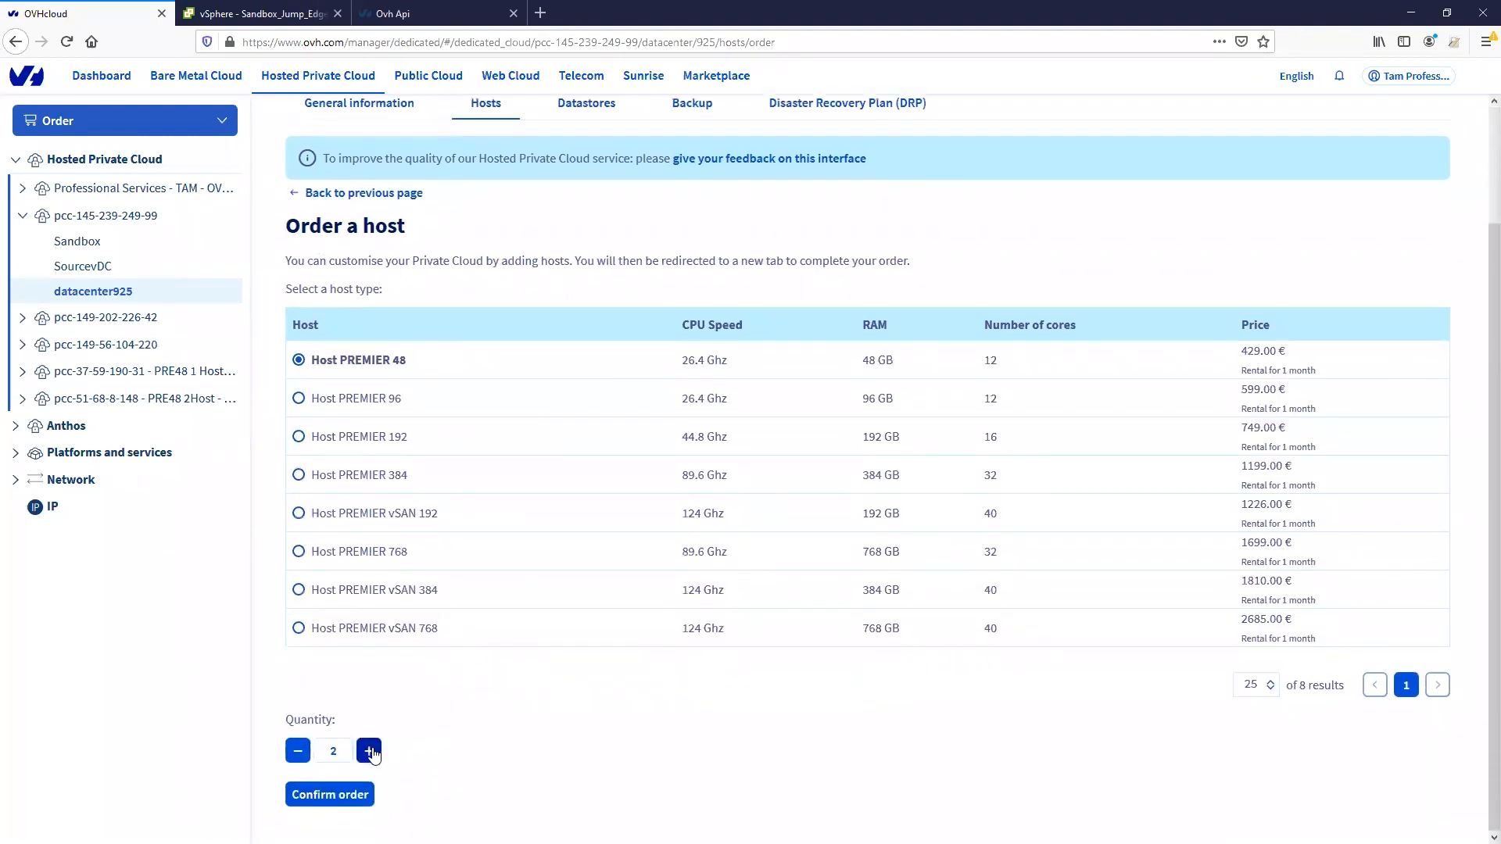
pyautogui.click(330, 795)
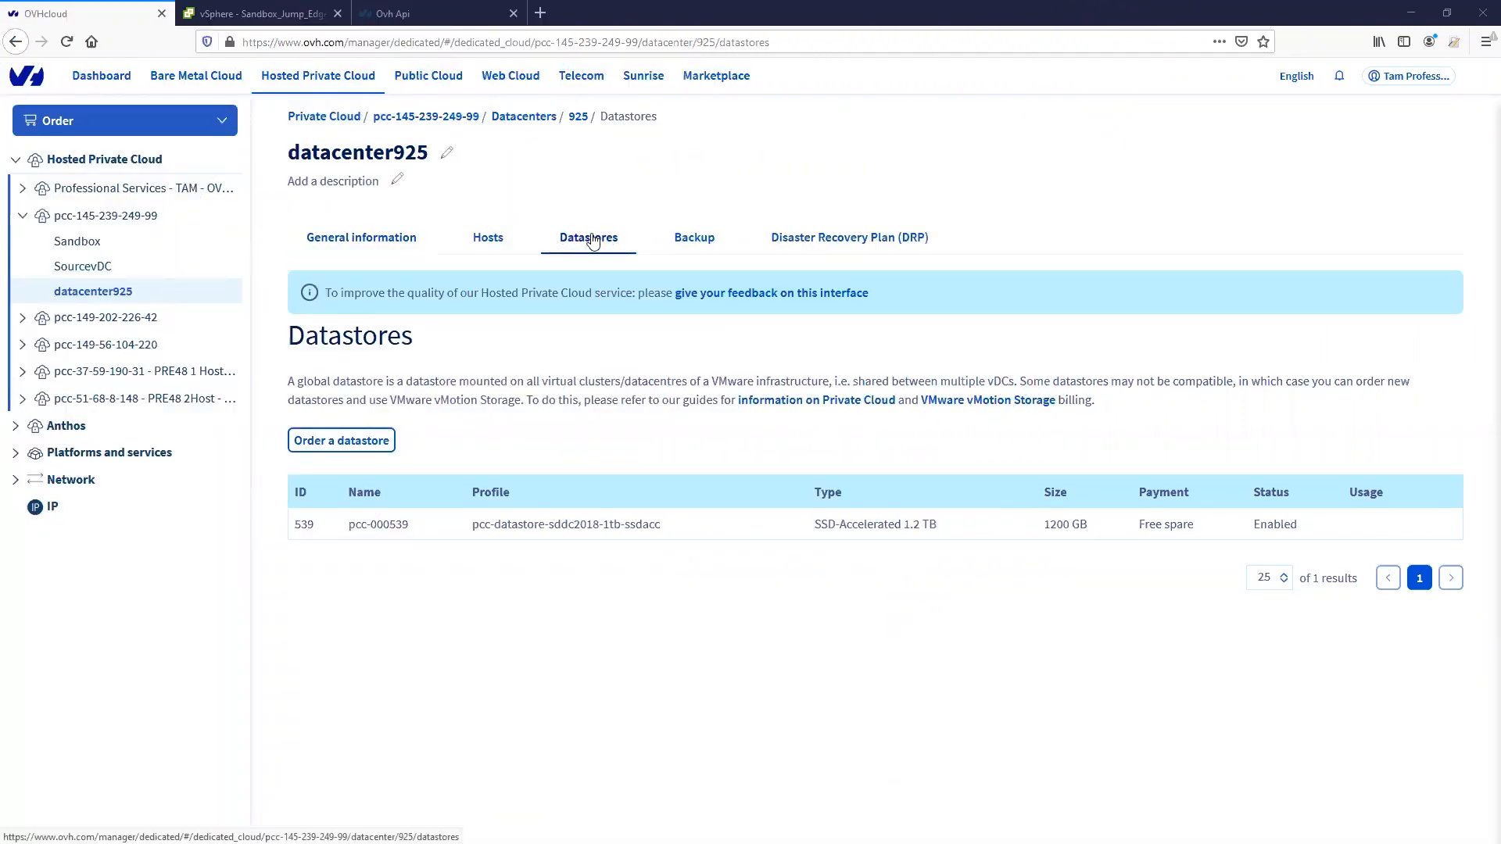
# - Order one pcc-datastore-premier-3tb-ssdfull datastore for datacenter925
pyautogui.click(355, 440)
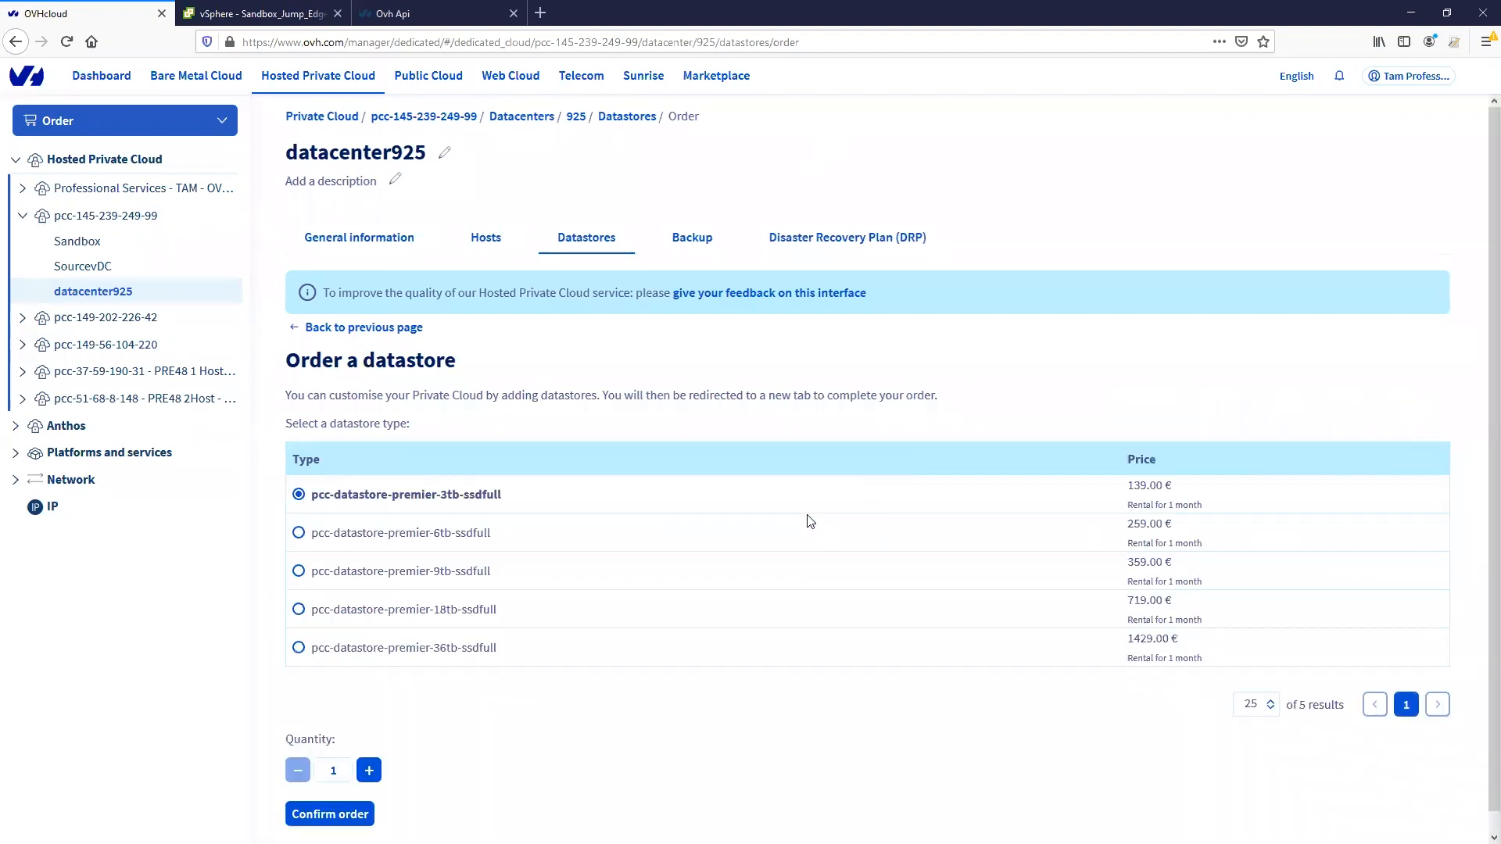
pyautogui.scroll(-1, 374, 575)
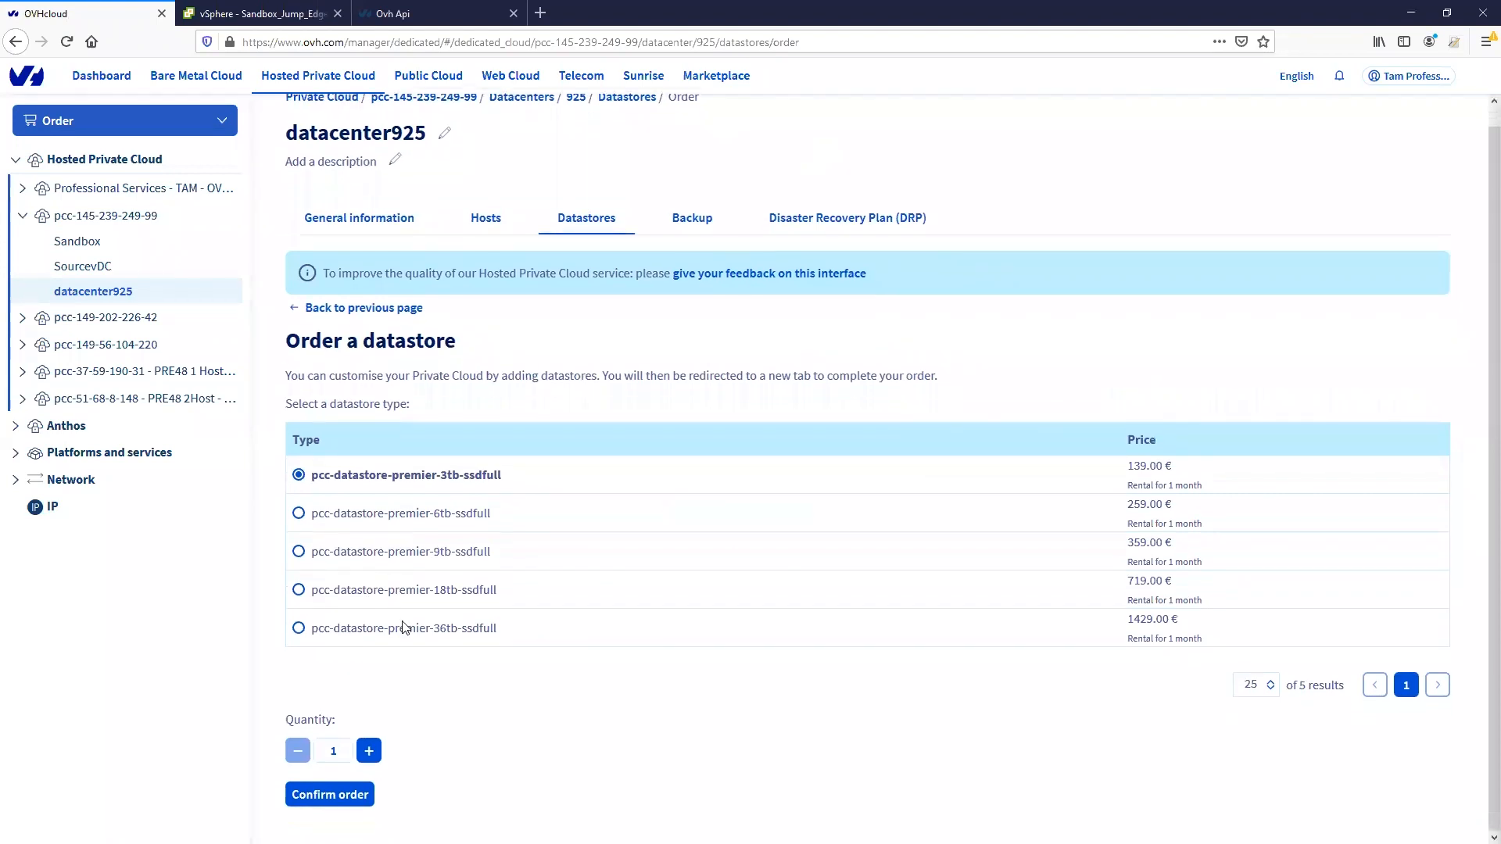
pyautogui.click(337, 796)
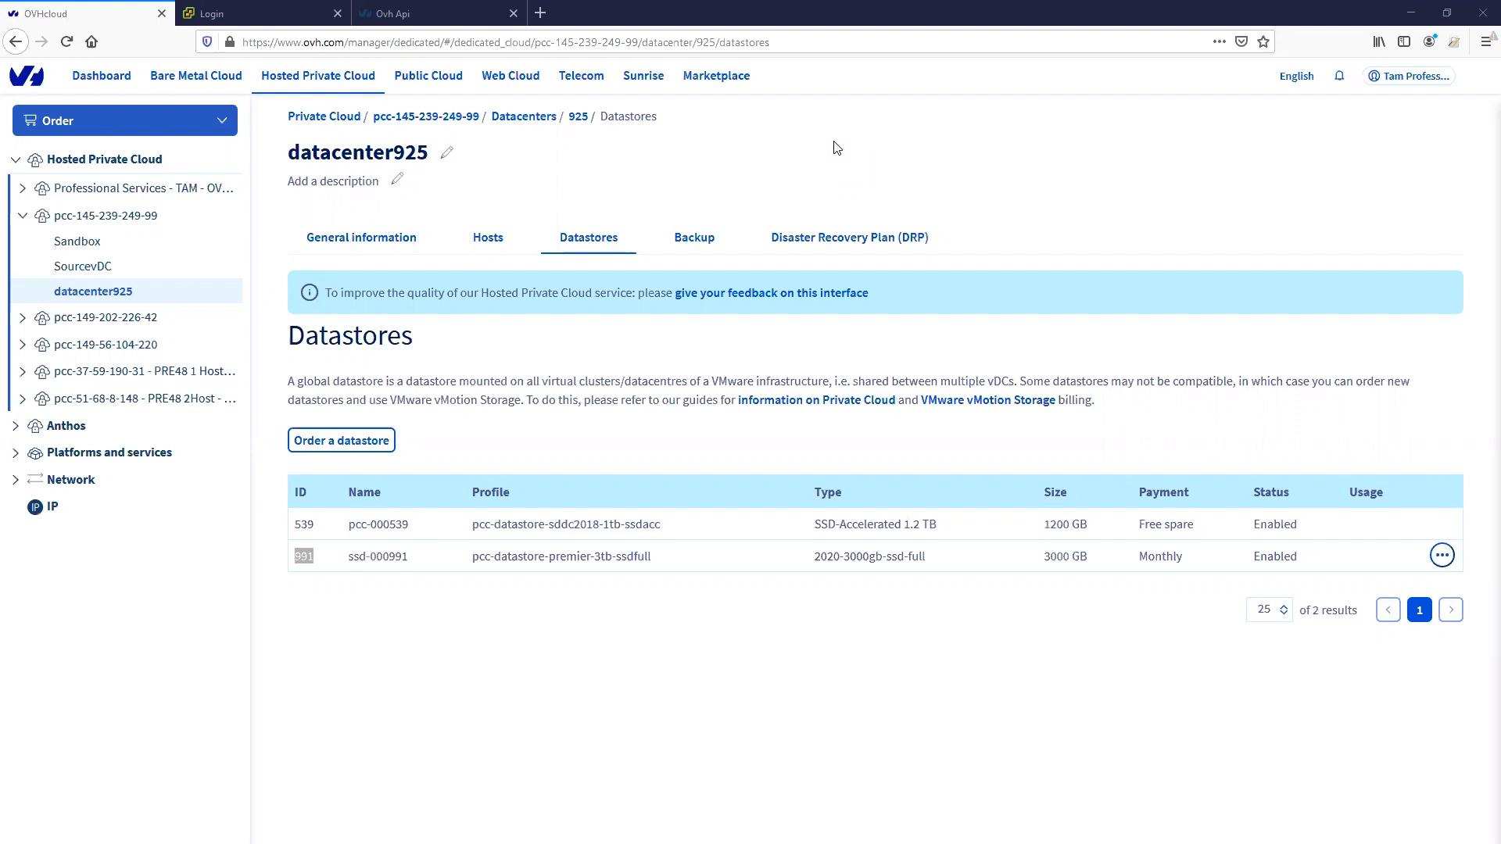
# - Check the ID and profile of the newly added Premier datastore in datacenter925's datastore list
pyautogui.click(409, 609)
pyautogui.moveTo(289, 560); pyautogui.dragTo(599, 556)
pyautogui.click(493, 623)
pyautogui.click(421, 15)
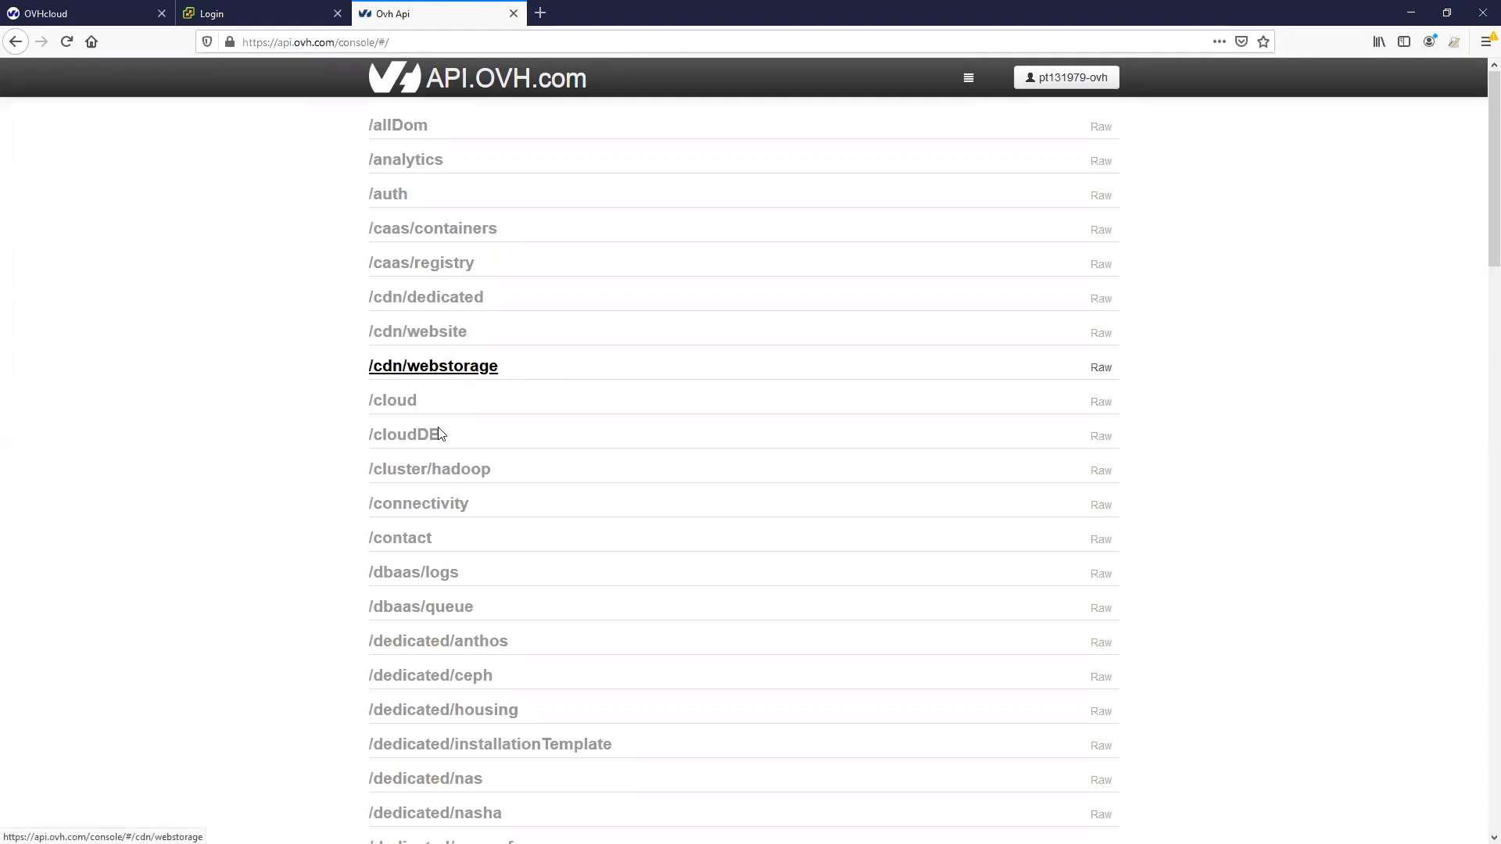
pyautogui.scroll(-4, 426, 509)
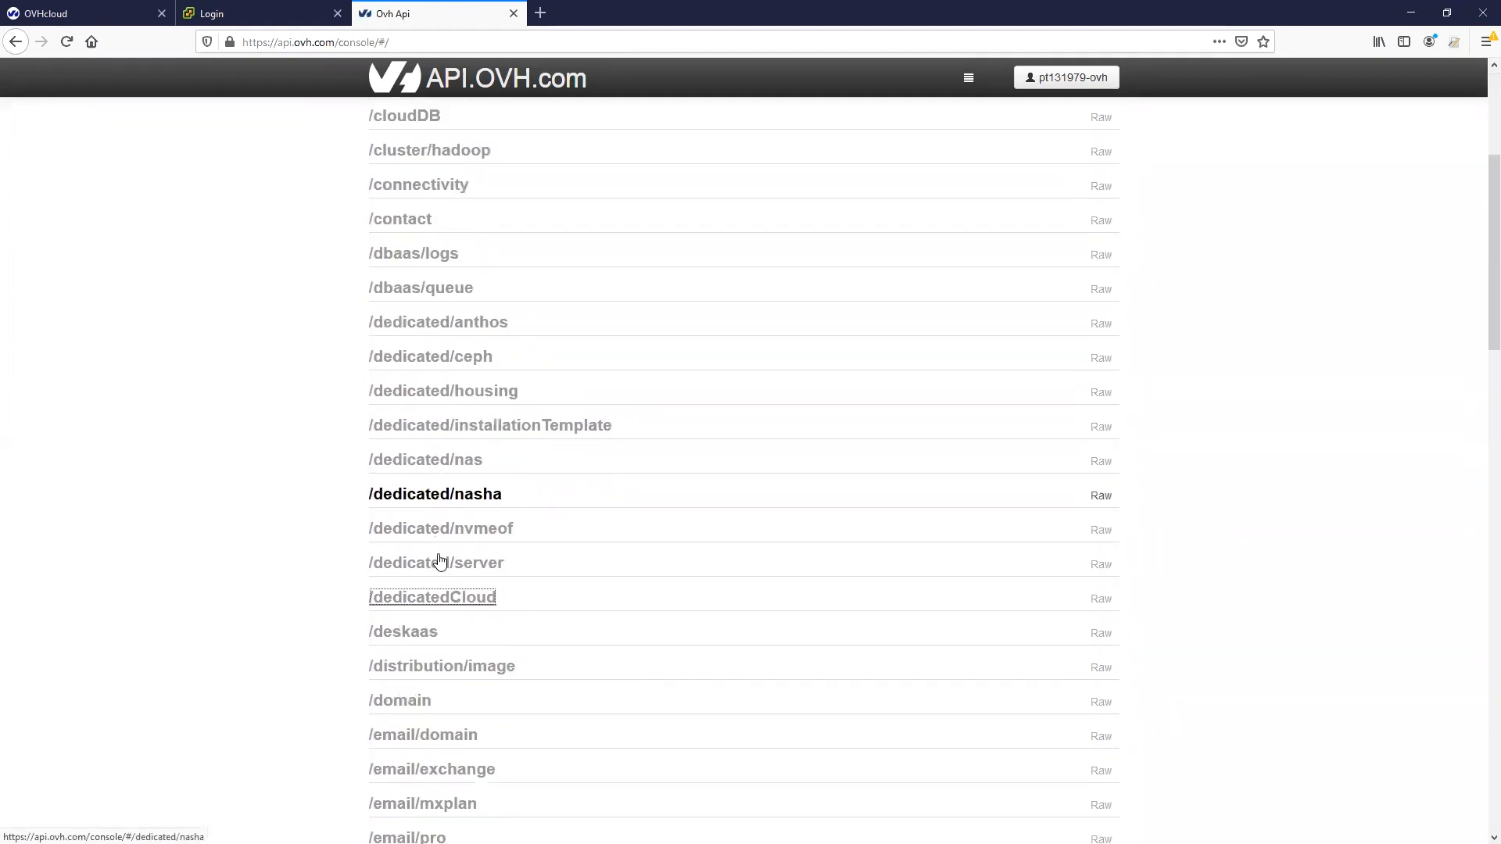
pyautogui.click(426, 598)
pyautogui.click(454, 624)
pyautogui.click(431, 677)
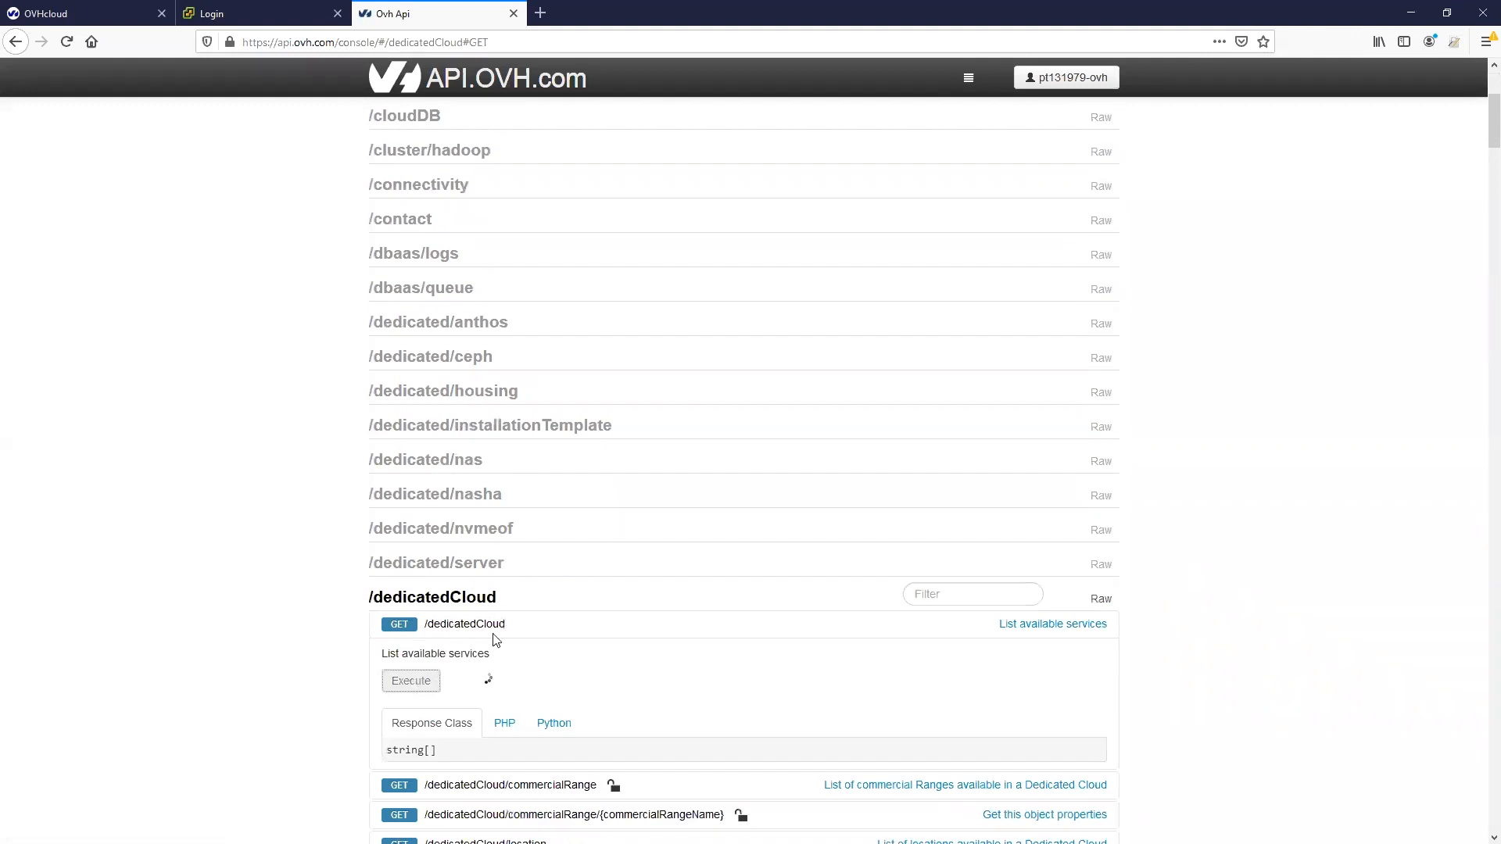
pyautogui.scroll(-4, 509, 623)
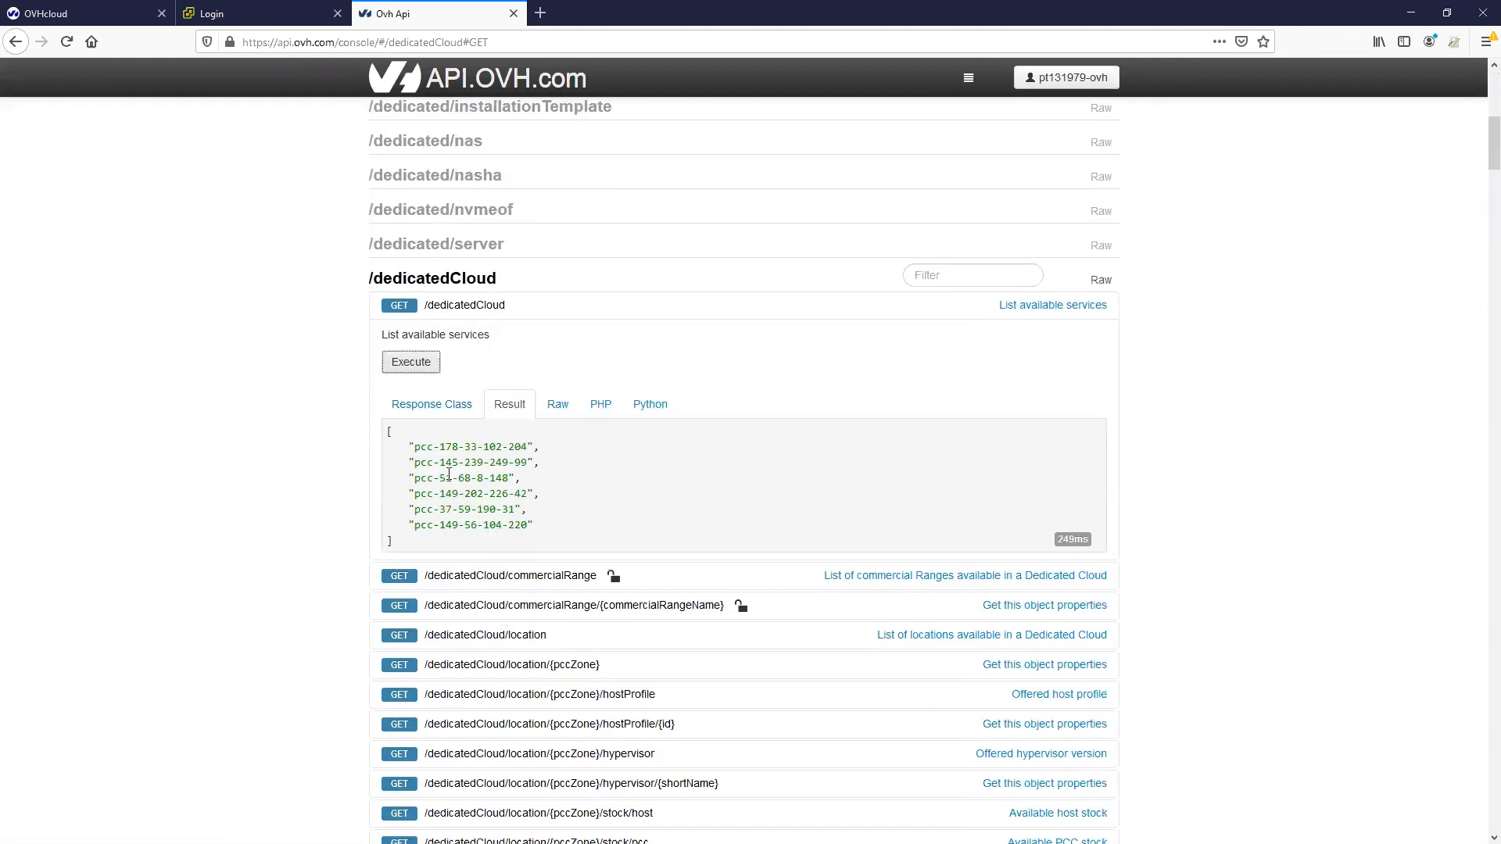
pyautogui.moveTo(416, 464); pyautogui.dragTo(532, 462)
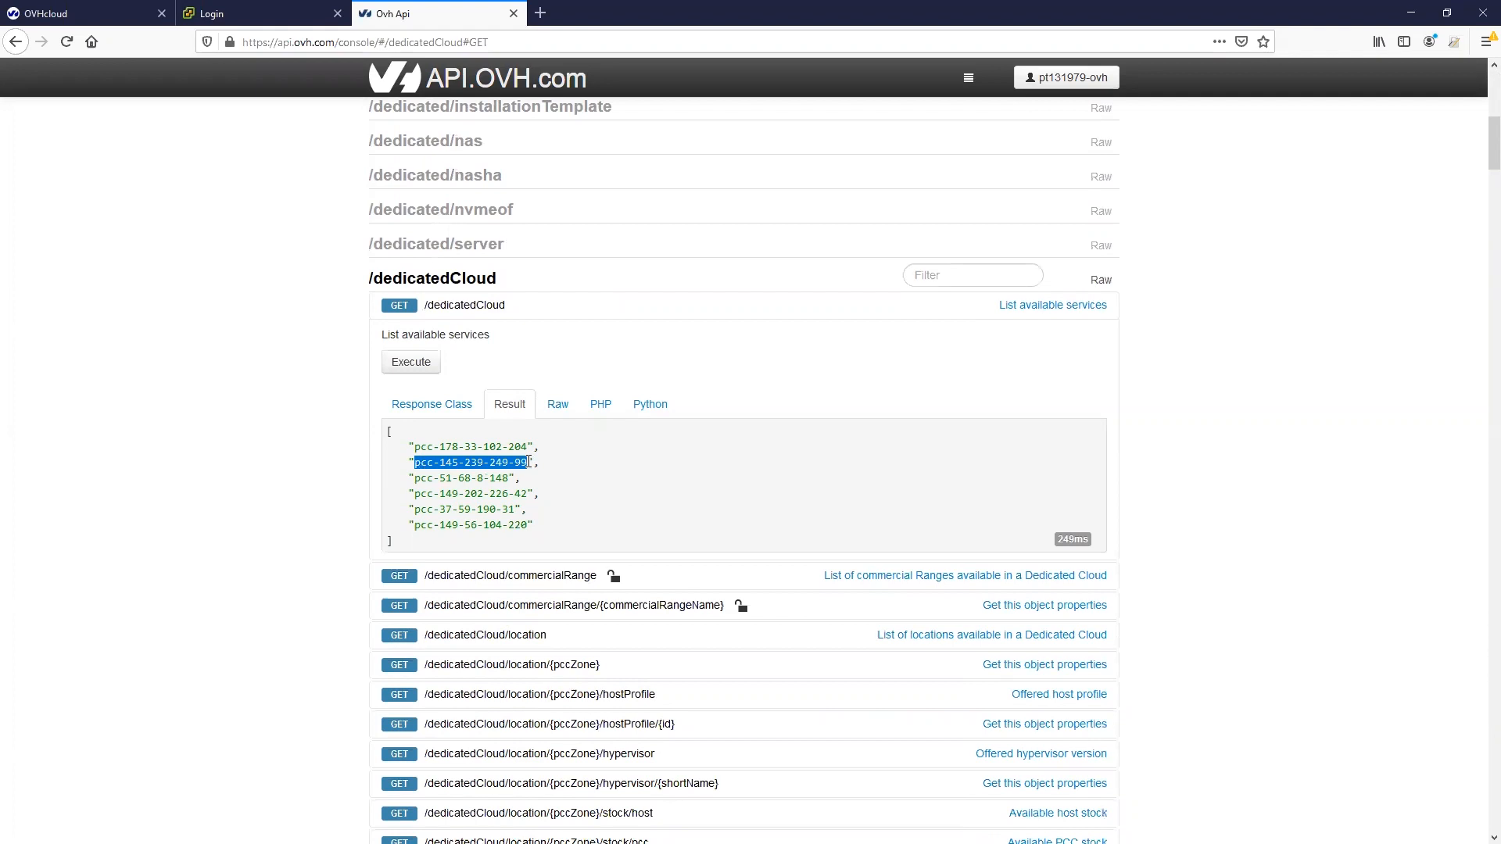
pyautogui.click(933, 275)
pyautogui.write('d')
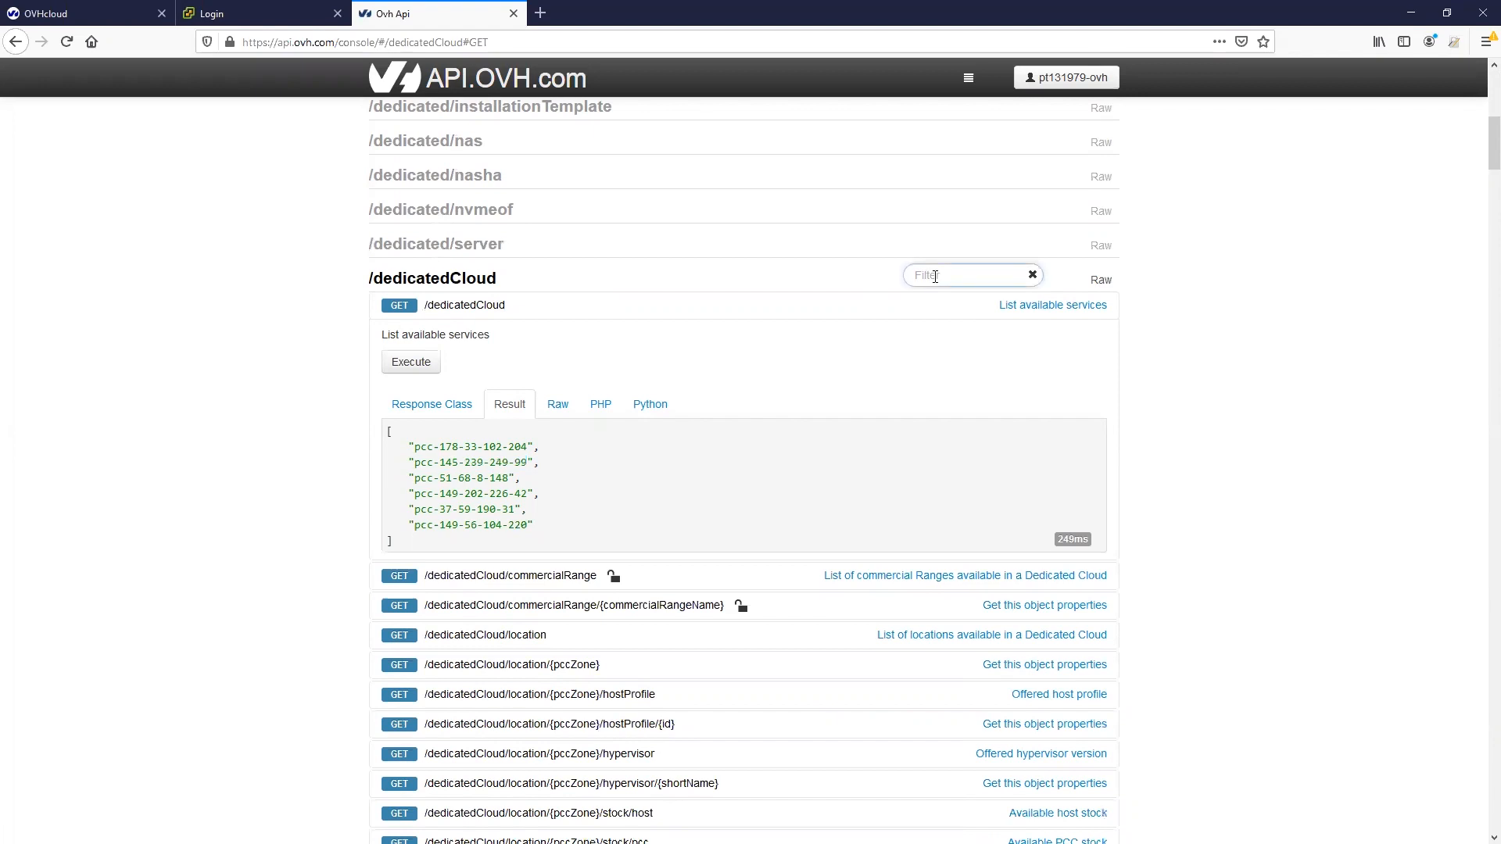
pyautogui.write('atacenter')
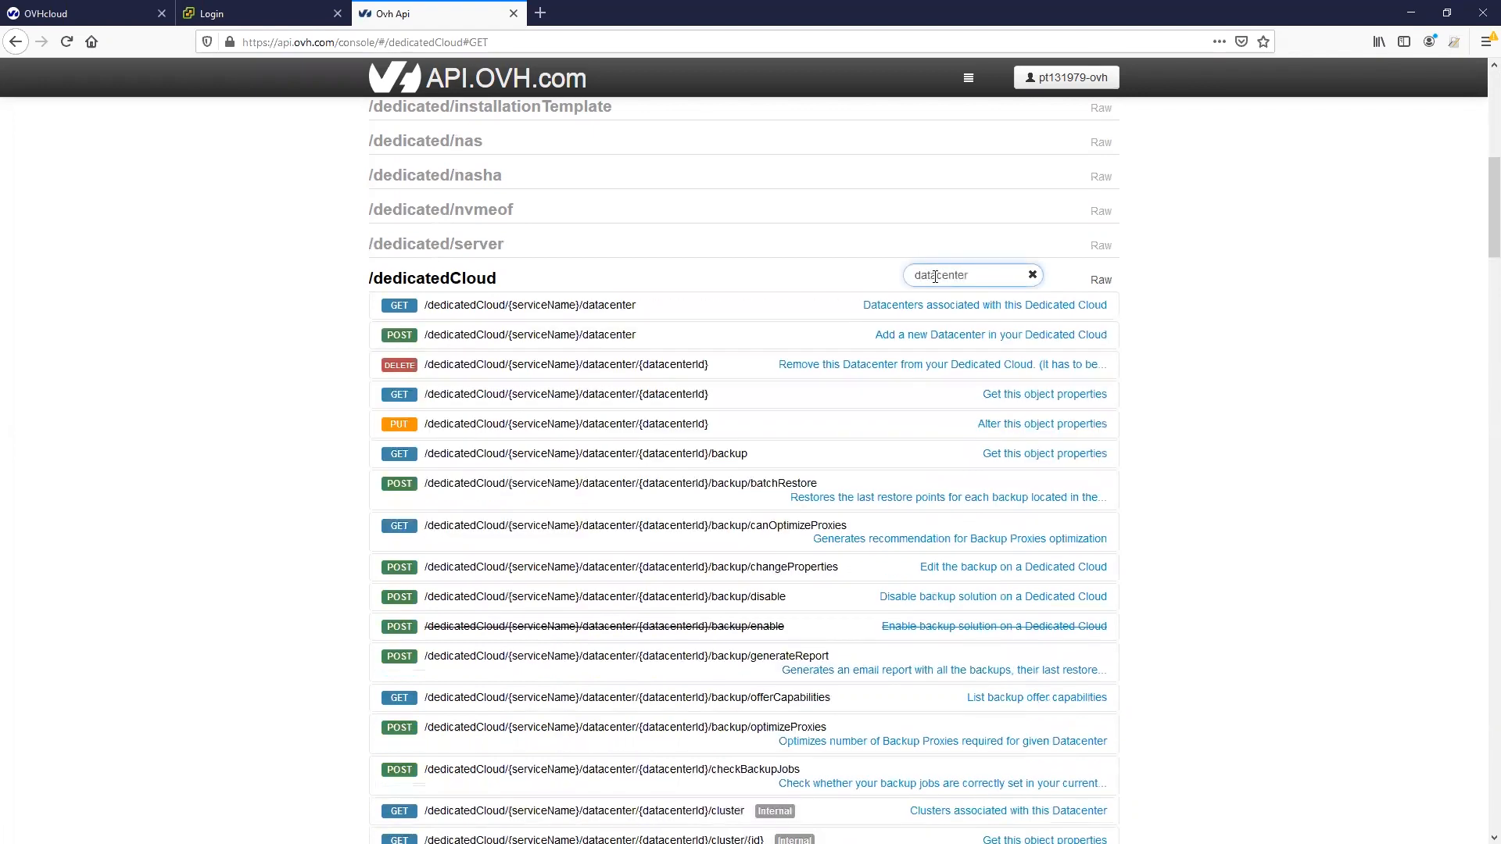
pyautogui.click(563, 305)
pyautogui.click(405, 464)
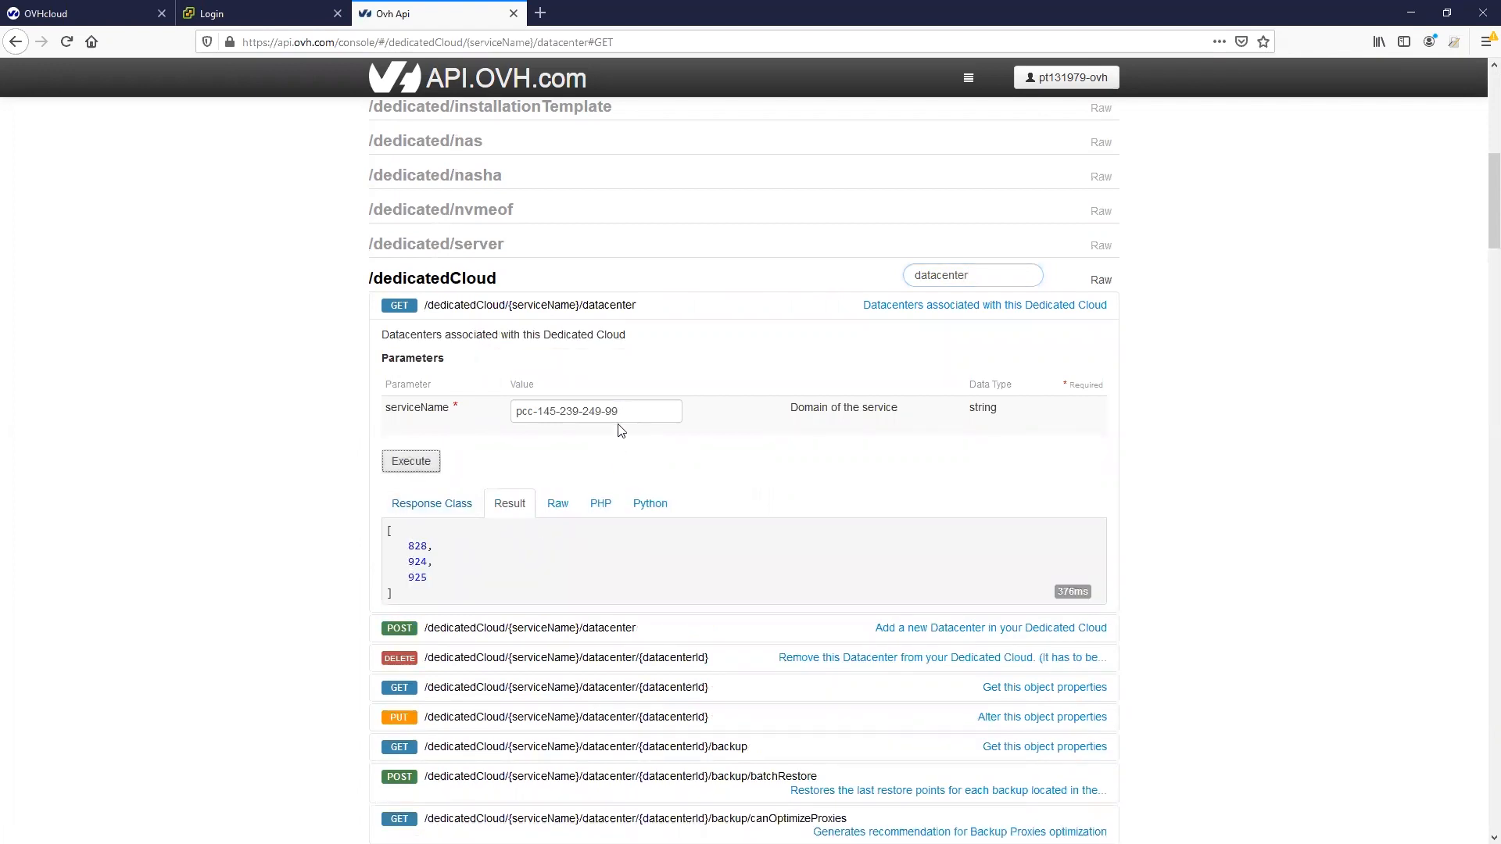
# - Compare datacenter ID 925 from the API result with datacenter925 in the OVHcloud Control Panel and copy the ID
pyautogui.doubleClick(414, 577)
pyautogui.click(86, 13)
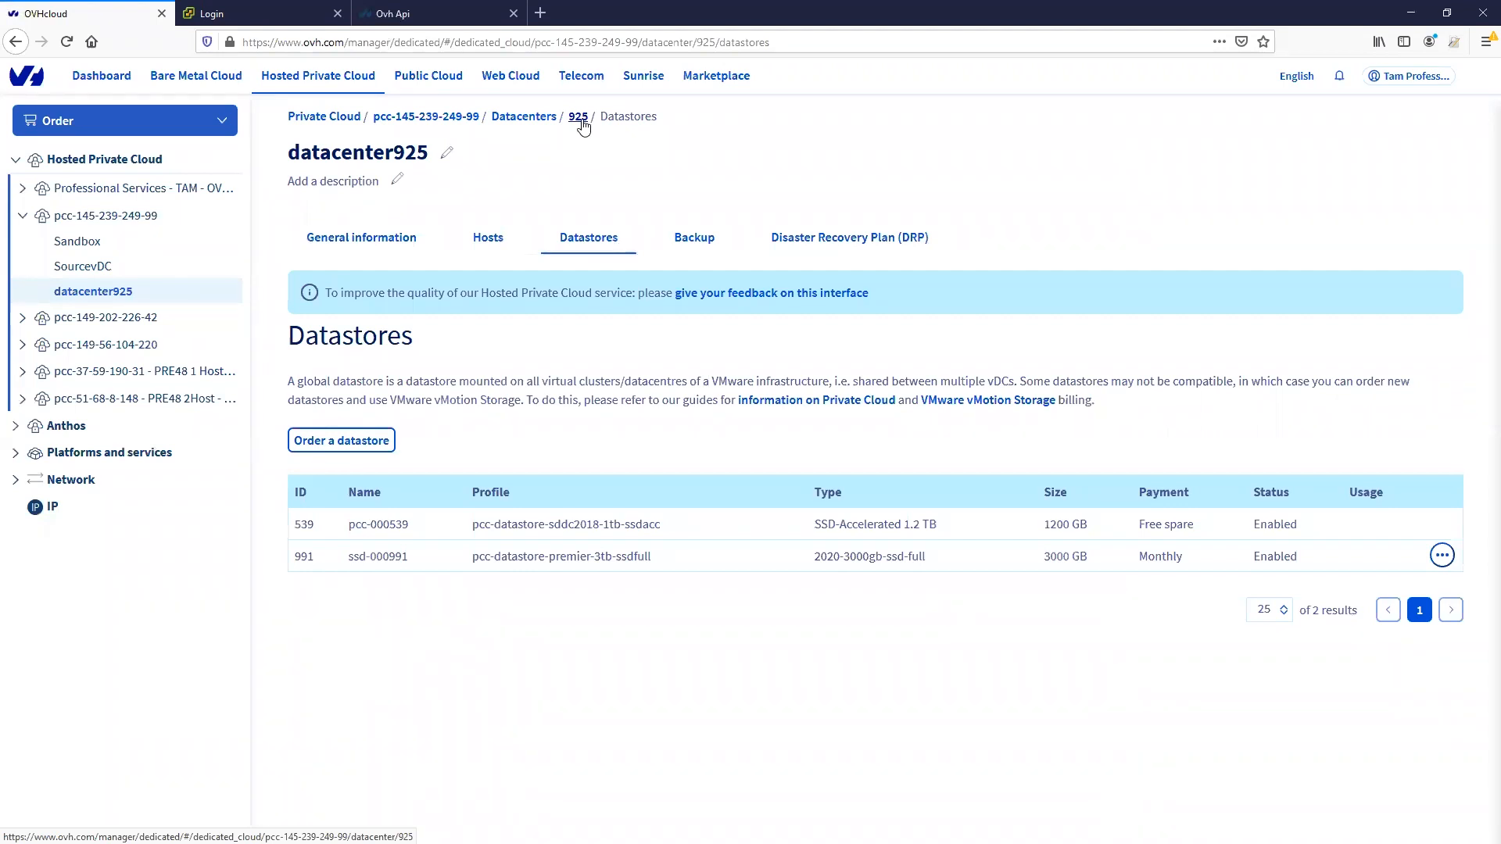
pyautogui.click(433, 12)
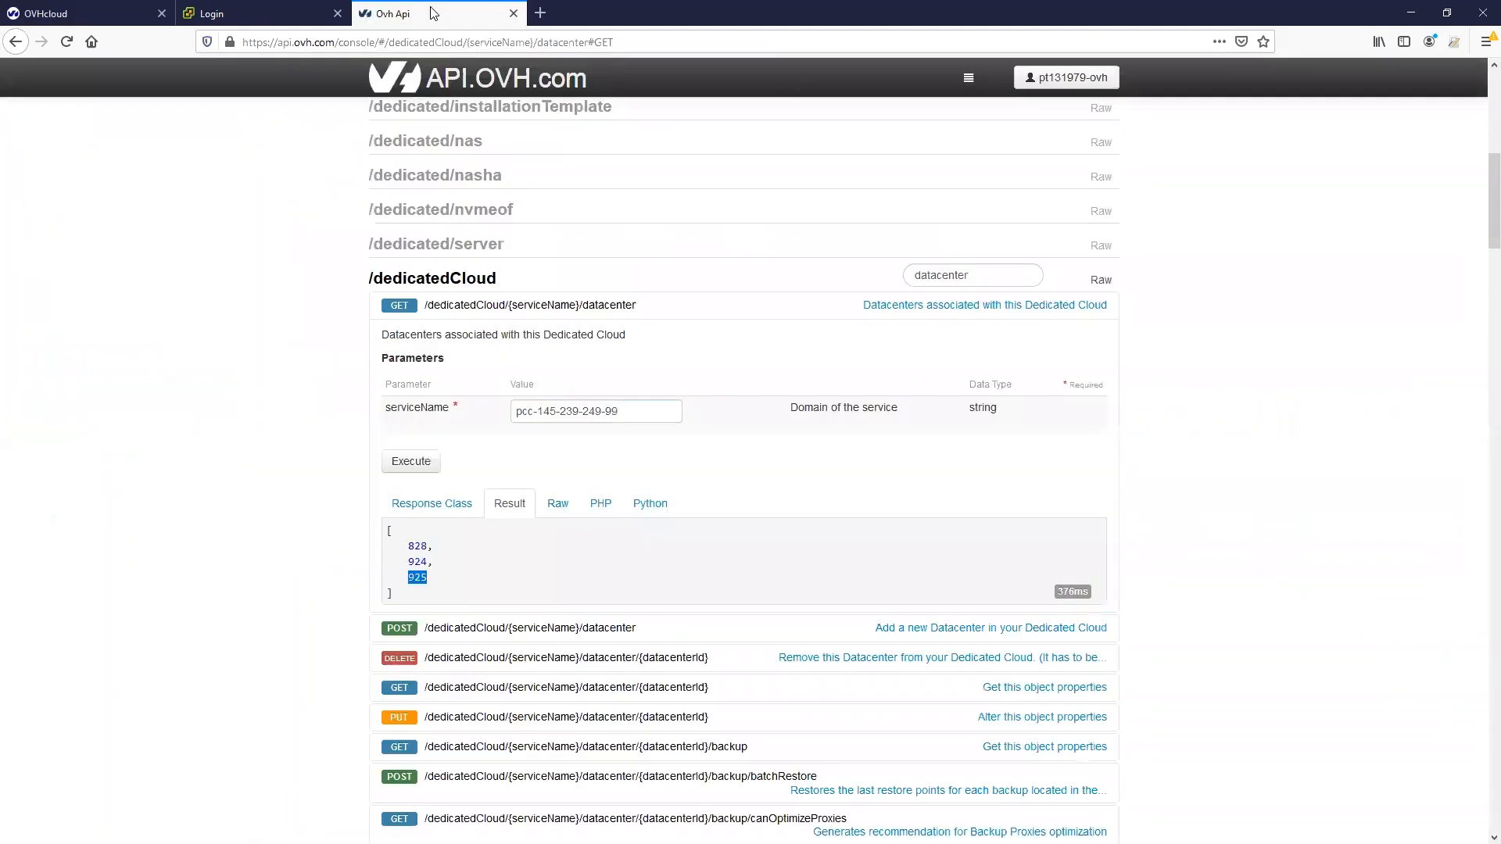
pyautogui.rightClick(415, 577)
pyautogui.click(463, 589)
# - Filter the calls by "filer", retrieve the filers associated with datacenter 925, and select the returned filer ID
pyautogui.doubleClick(963, 276)
pyautogui.write('filer')
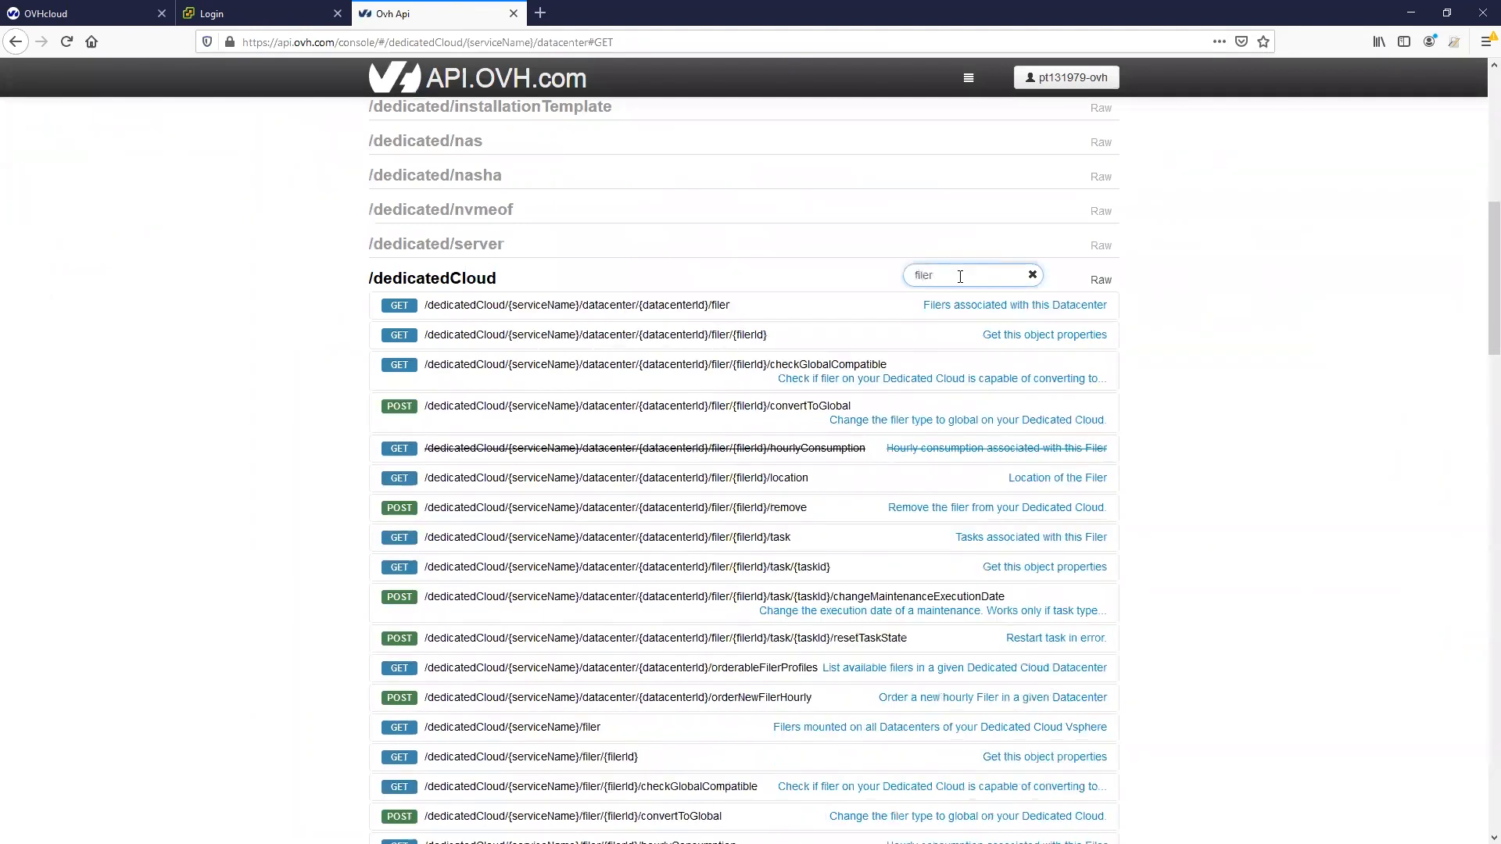
pyautogui.click(688, 307)
pyautogui.click(411, 500)
pyautogui.doubleClick(414, 585)
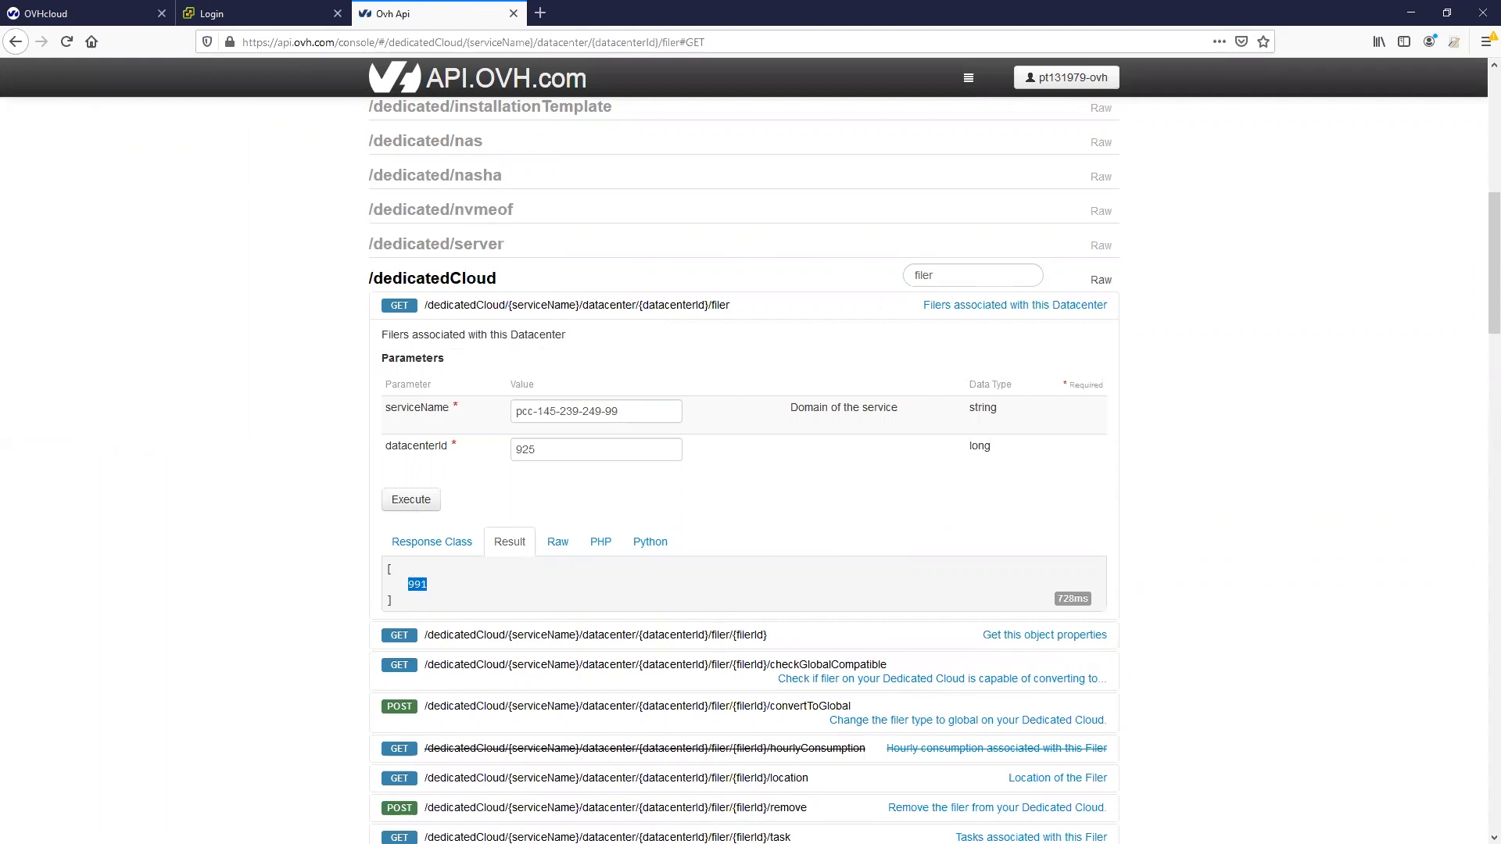
# - Check whether filer 991 in datacenter 925 can be converted to global with the checkGlobalCompatible GET call
pyautogui.hotkey('alt', 'Tab')
pyautogui.doubleClick(926, 274)
pyautogui.hotkey('ctrl', 'v')
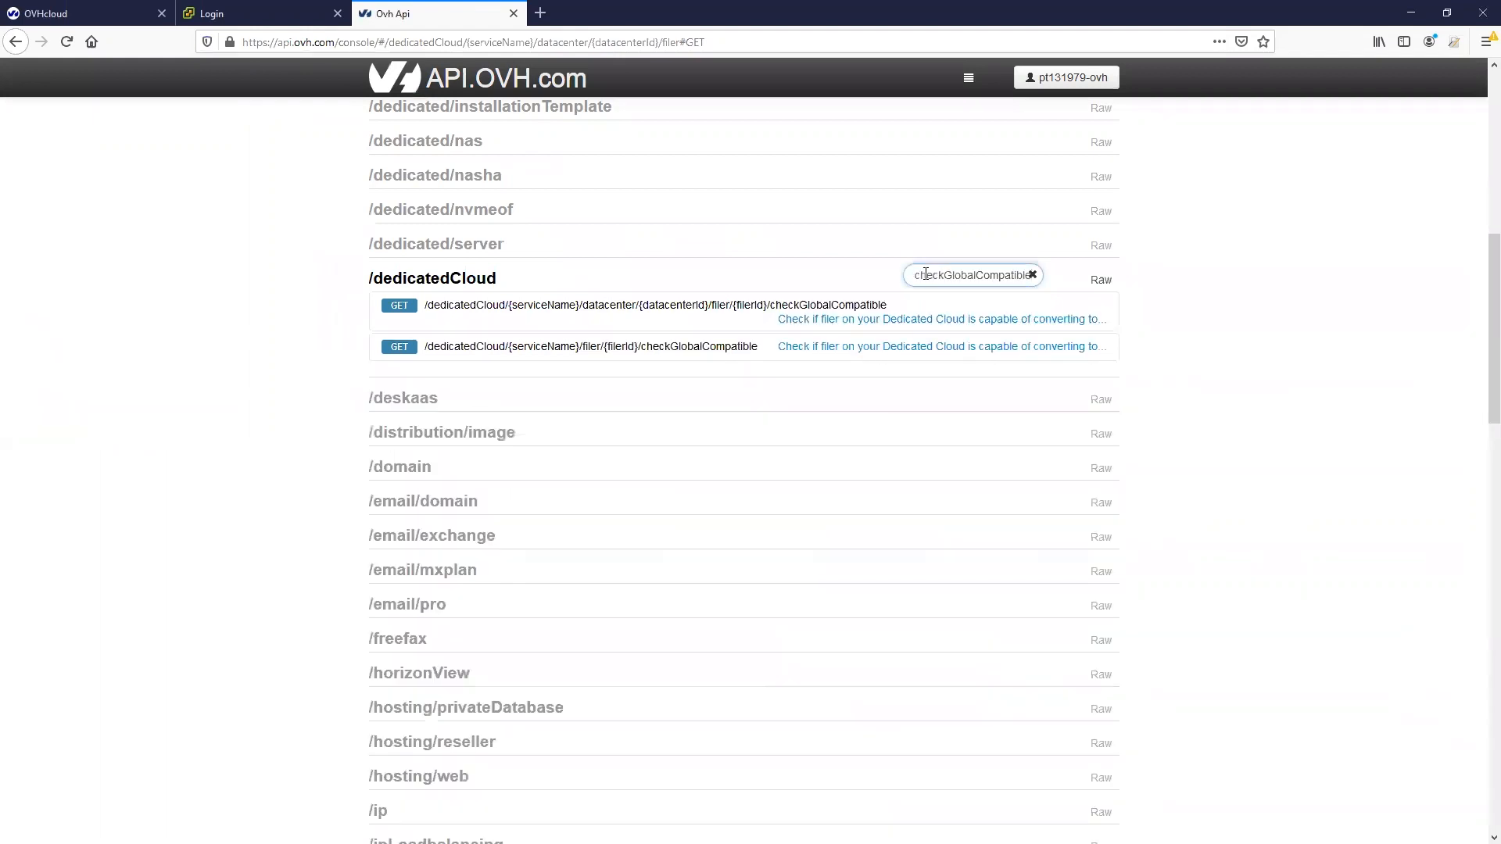
pyautogui.click(716, 305)
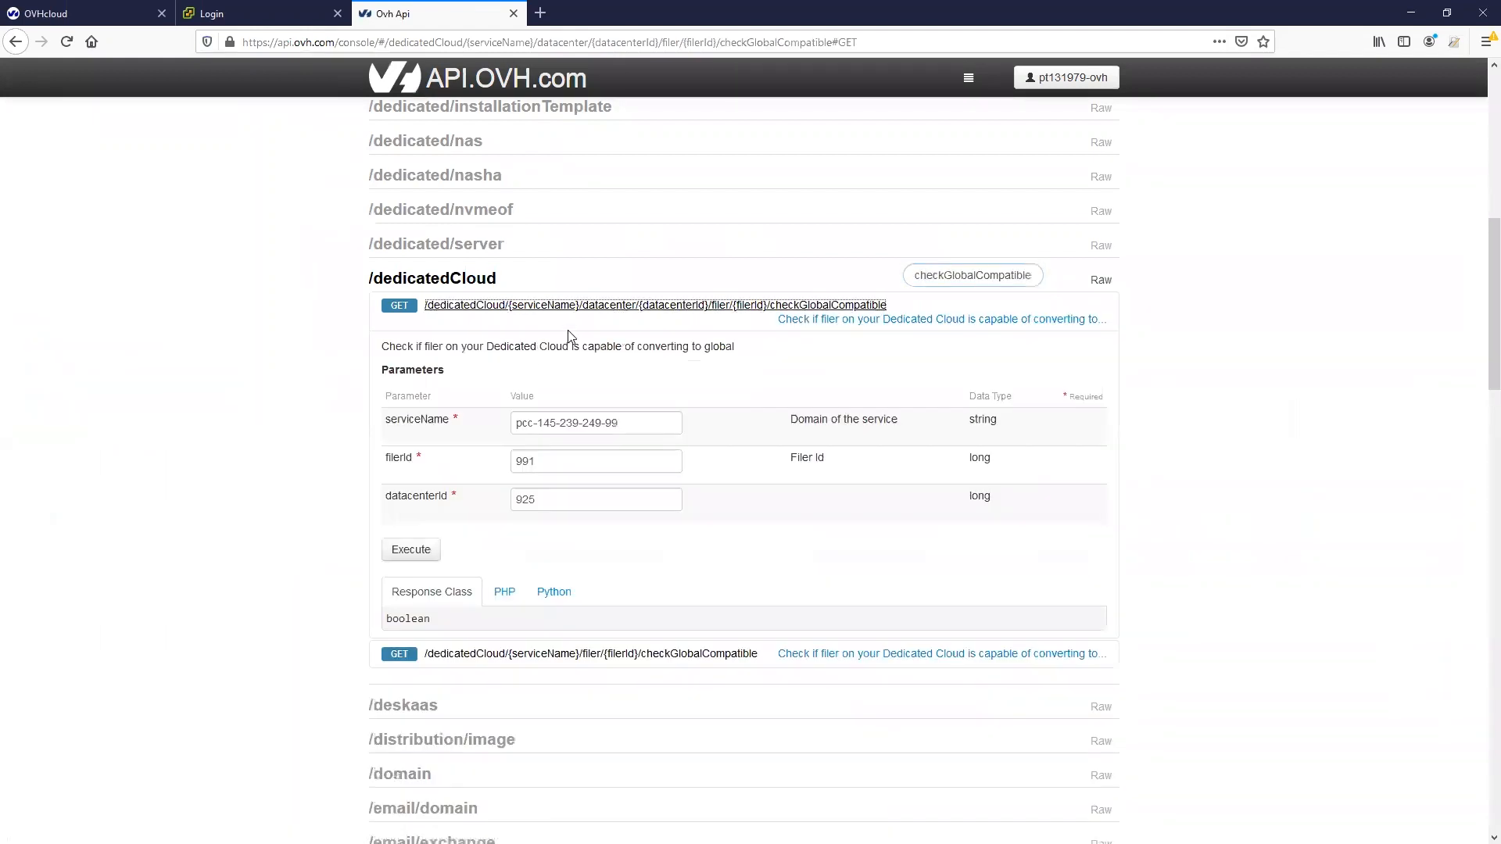
pyautogui.click(409, 550)
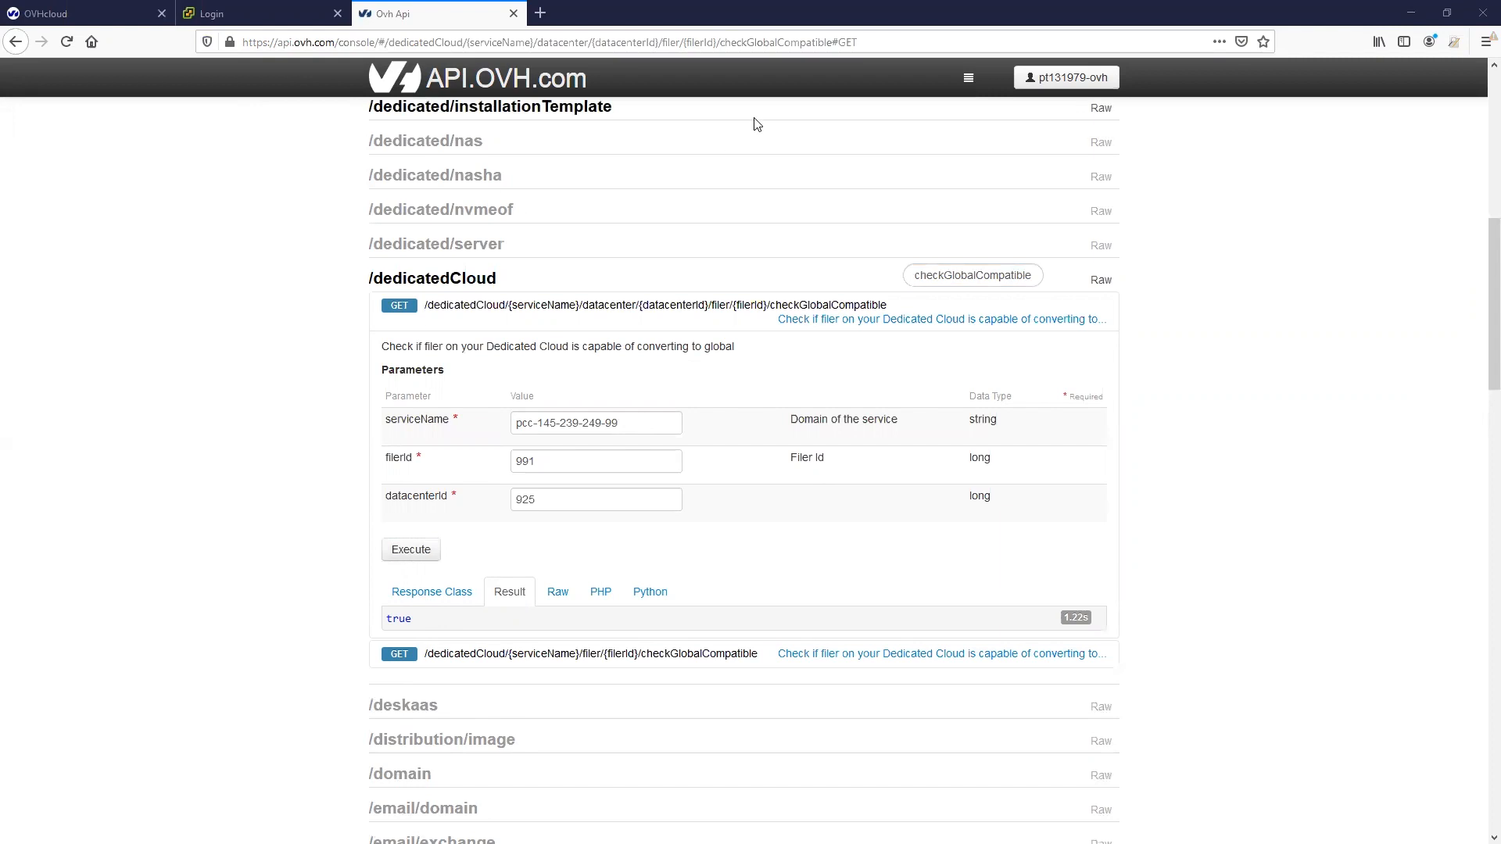
# - Convert filer 991 in datacenter 925 to a global datastore with the convertToGlobal POST call and review the response
pyautogui.doubleClick(959, 276)
pyautogui.hotkey('ctrl', 'v')
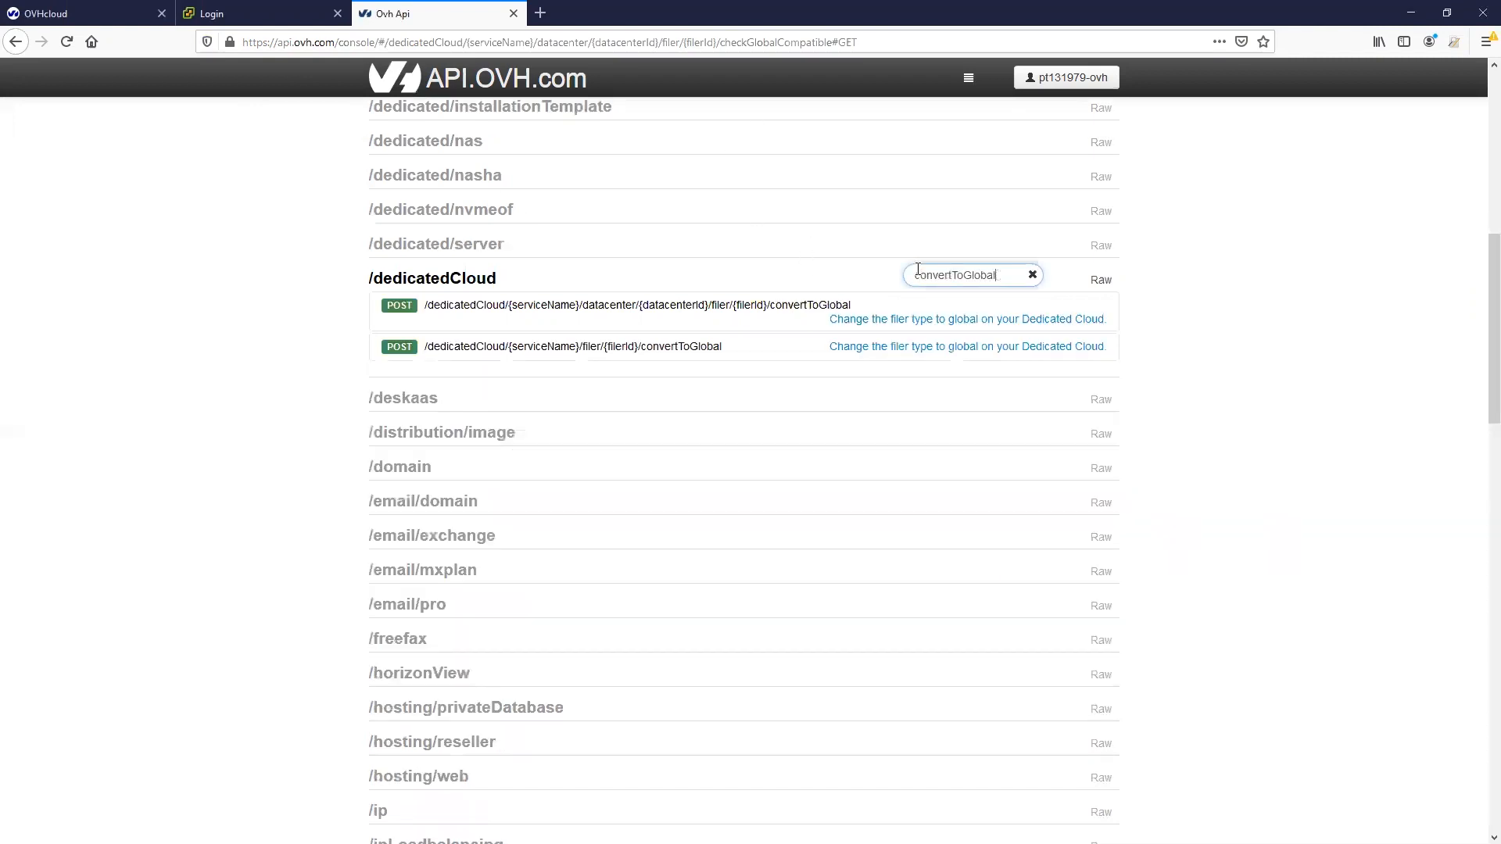
pyautogui.click(703, 305)
pyautogui.click(419, 551)
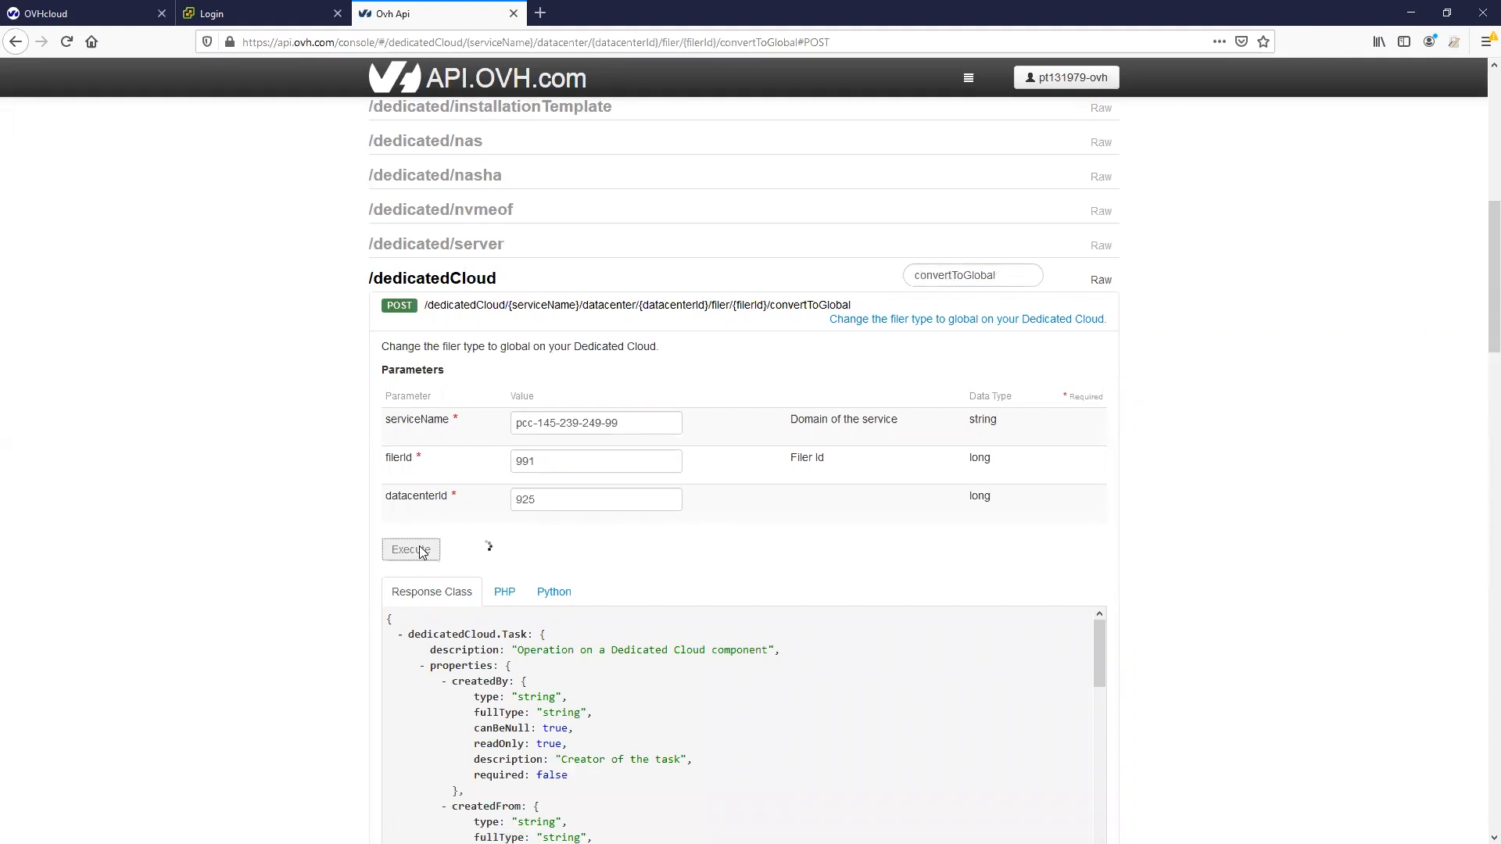
pyautogui.scroll(-1, 487, 550)
pyautogui.scroll(-4, 487, 550)
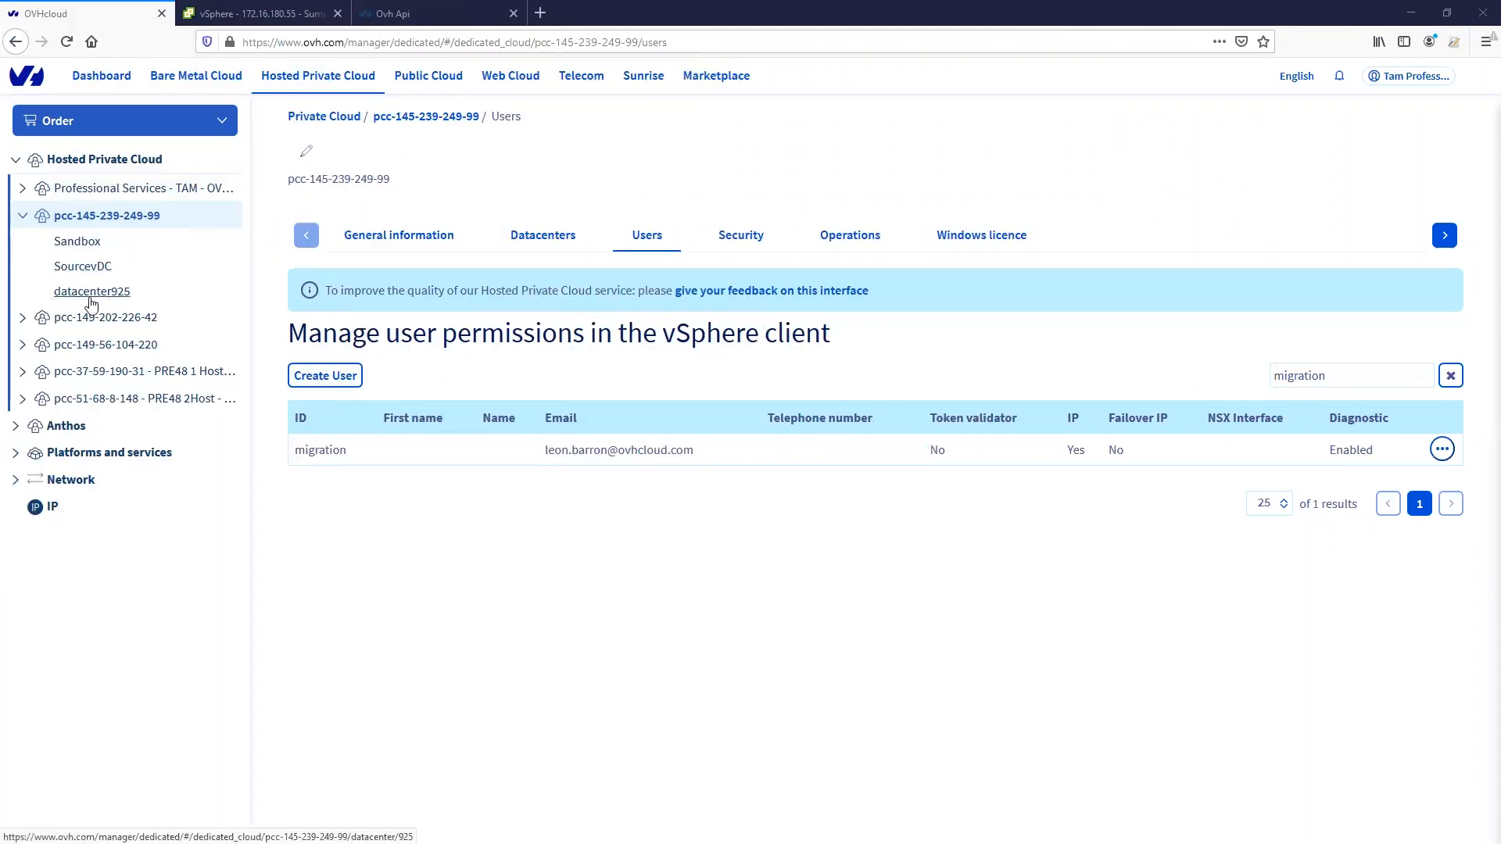
# - View the vSphere Client inventory, and open the migration user's per-datacenter rights in the OVHcloud Control Panel
pyautogui.click(227, 16)
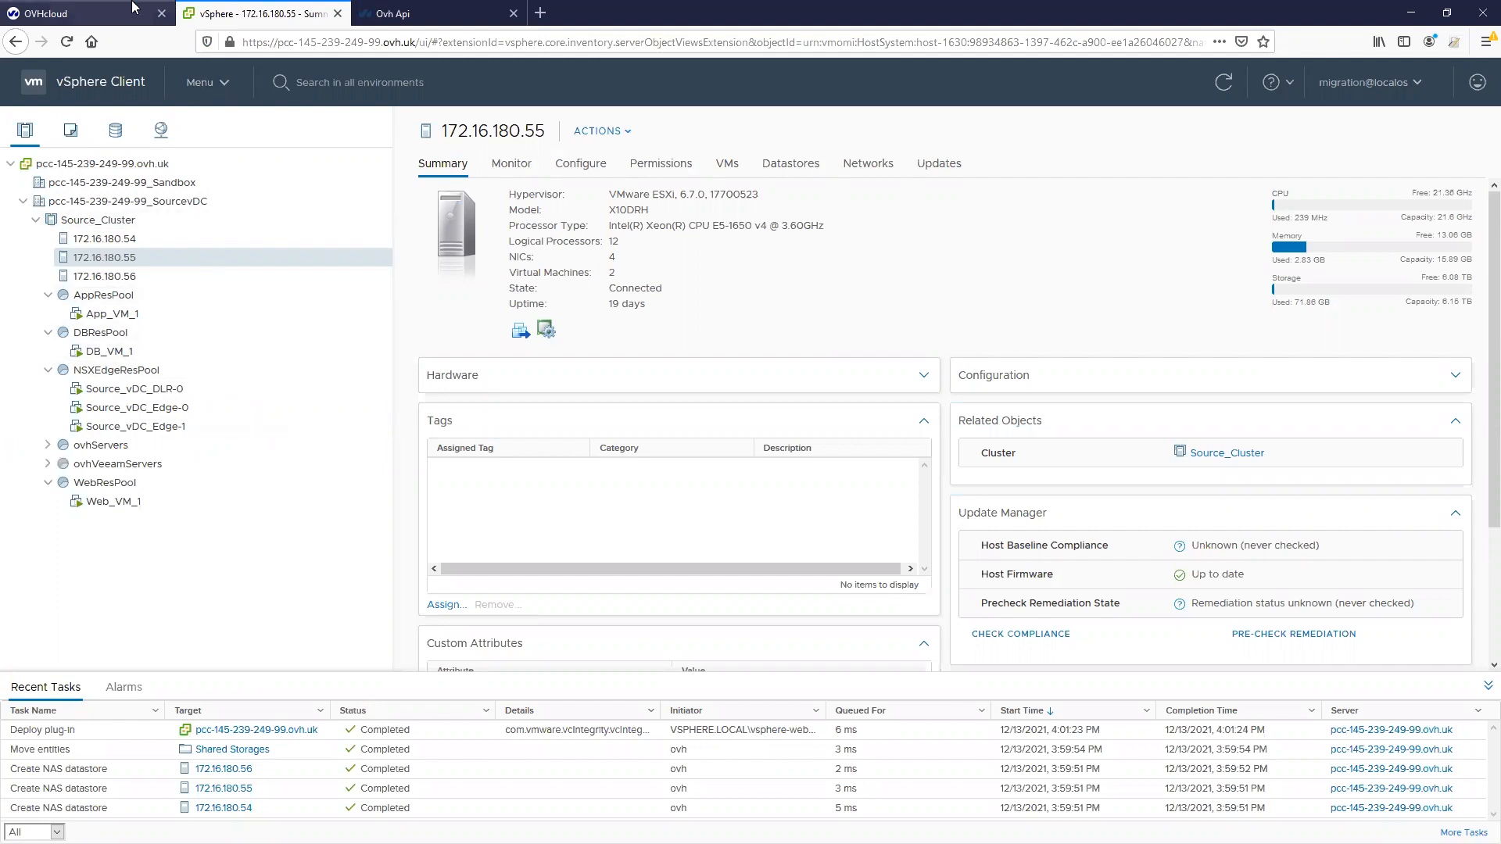
pyautogui.click(78, 14)
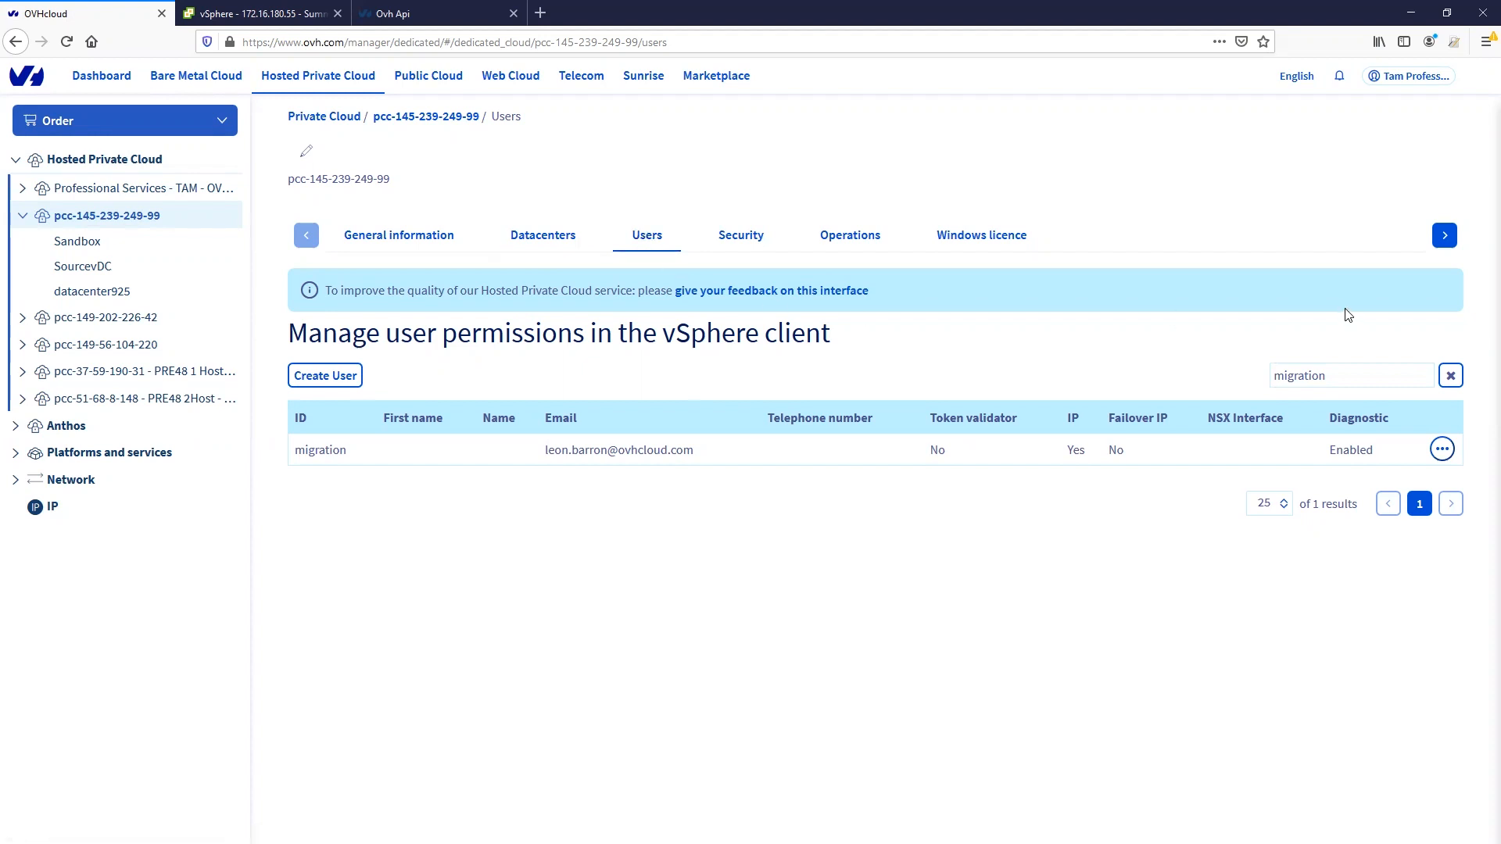
pyautogui.click(1311, 375)
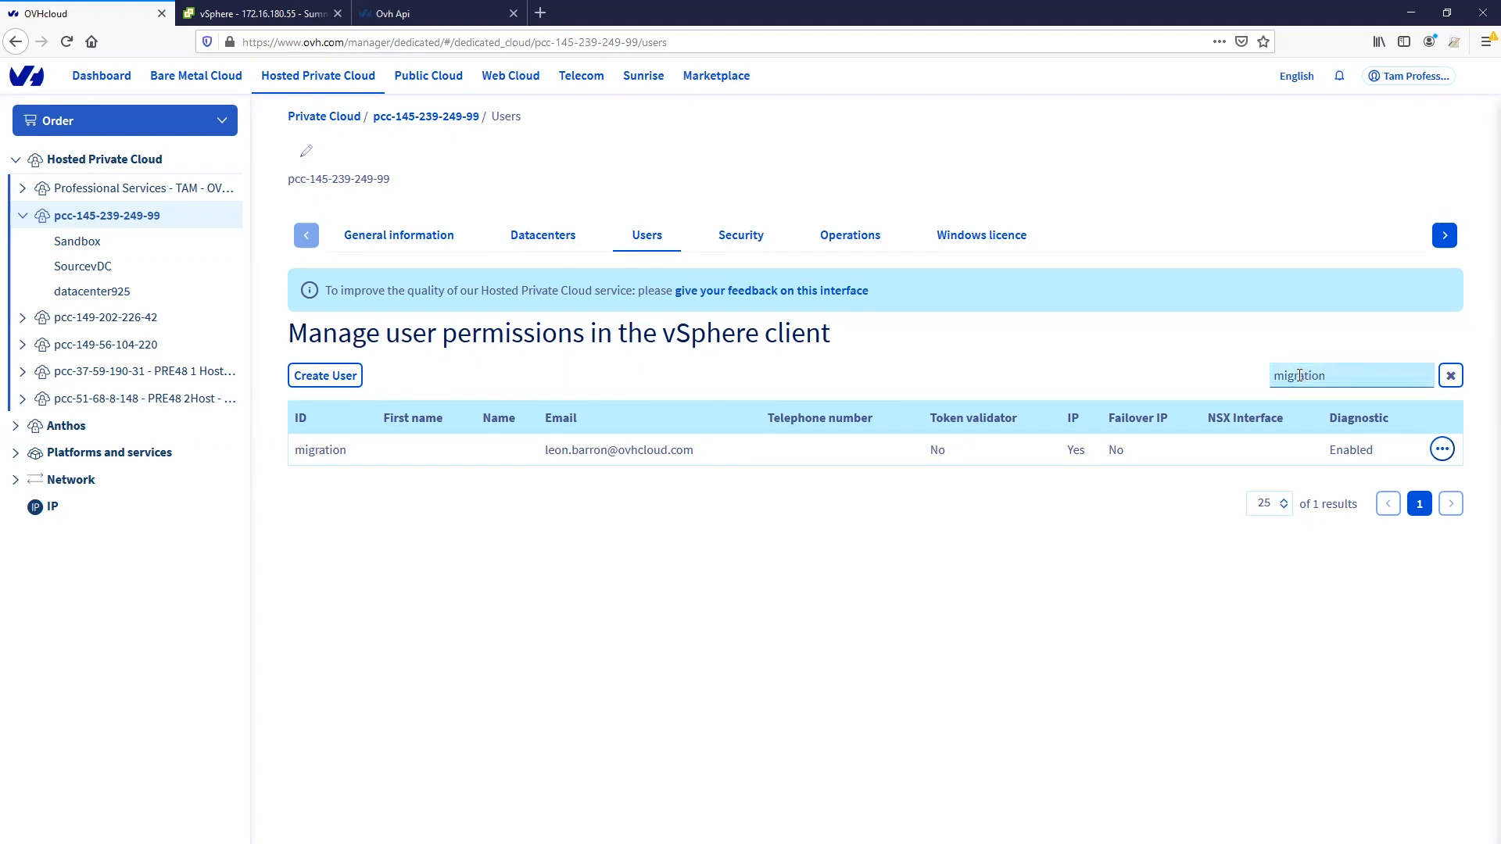
pyautogui.click(1442, 449)
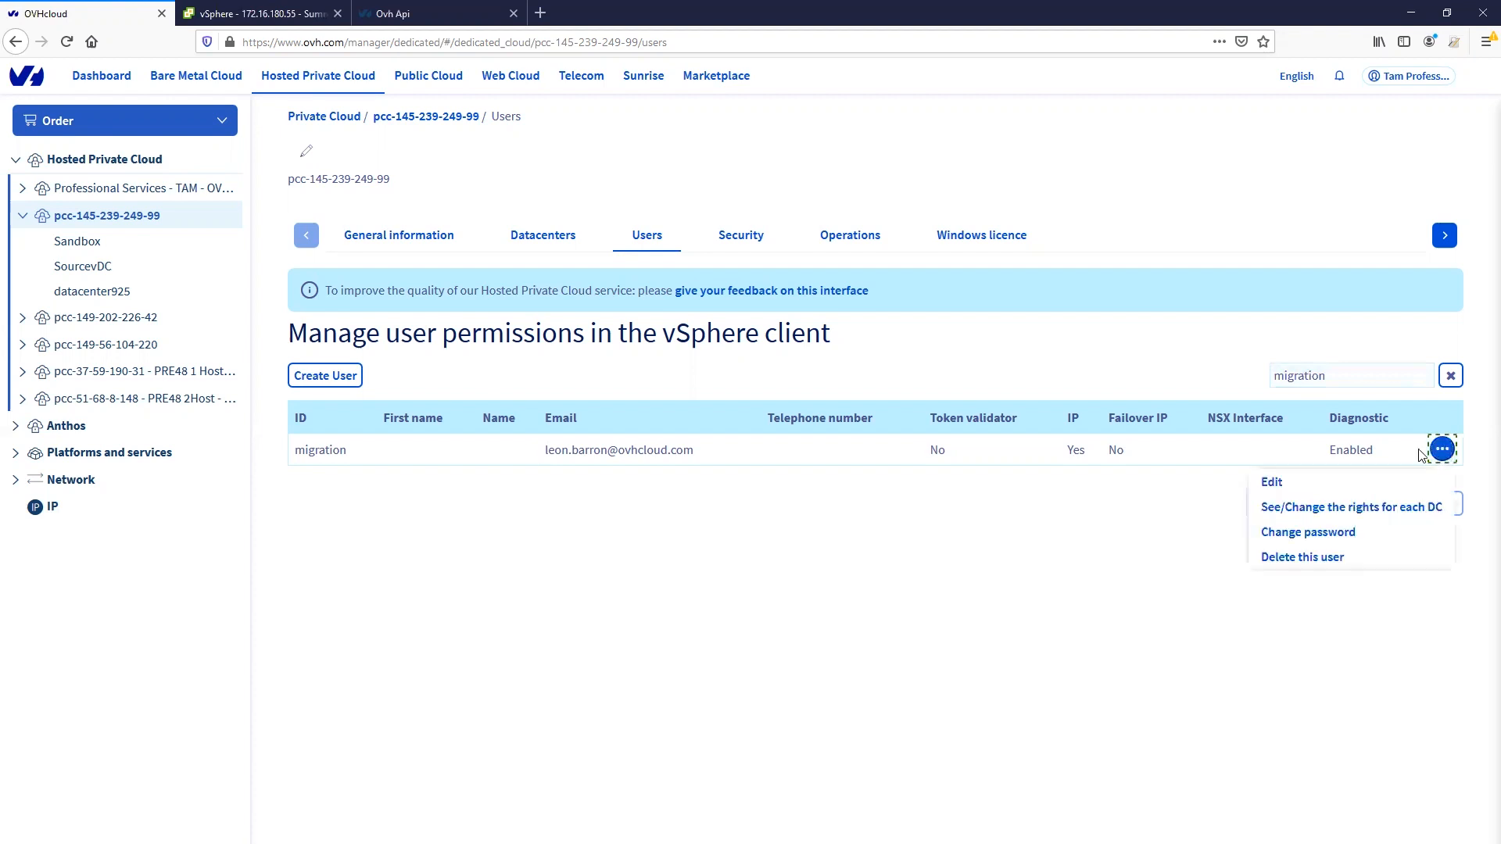
pyautogui.click(1364, 510)
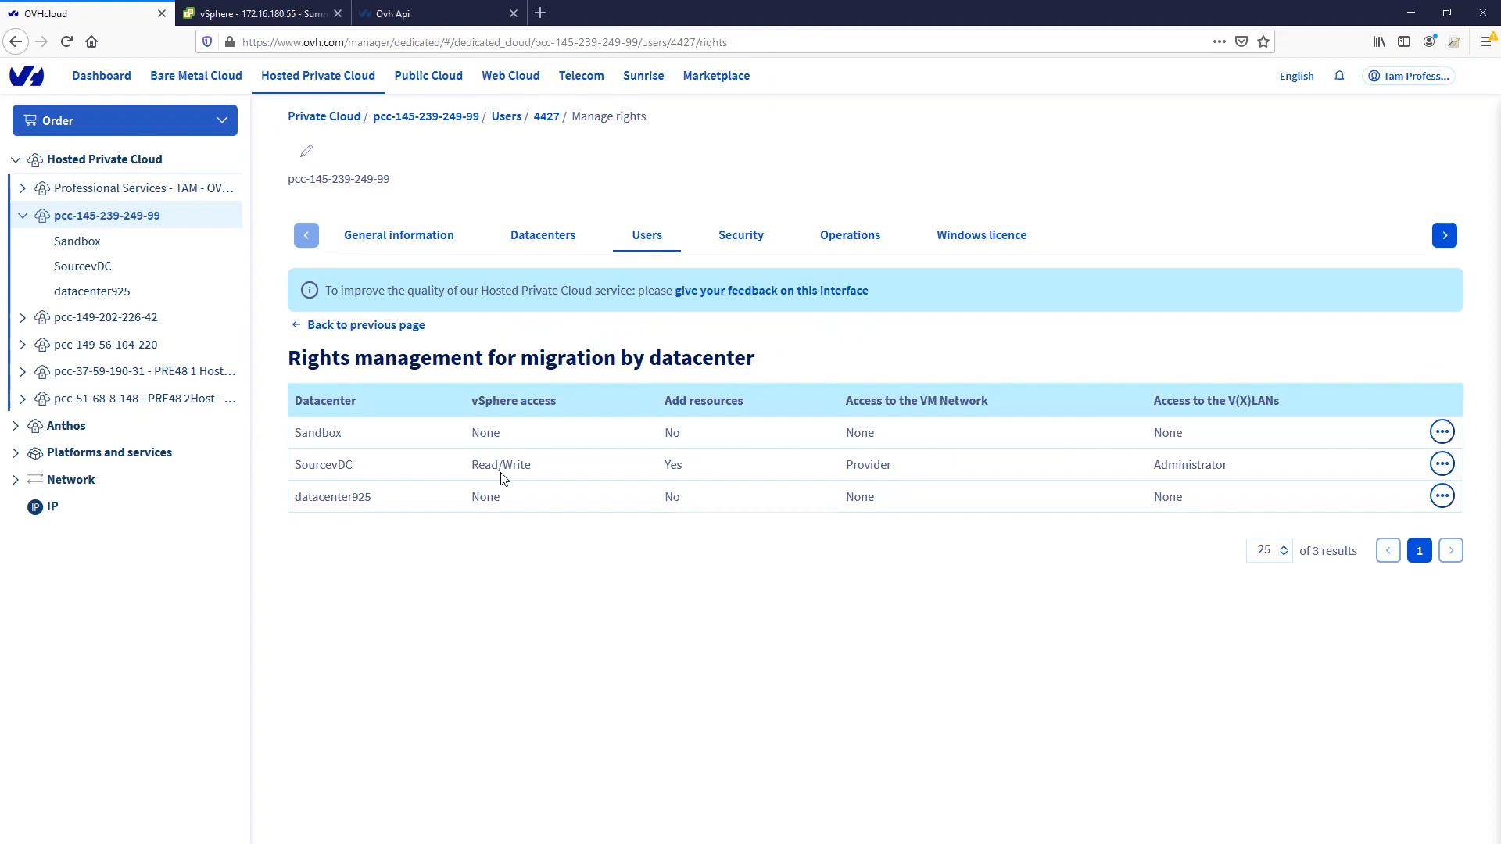
# - Grant the migration user Read/Write vSphere access, Provider VM Network access, Administrator V(X)LAN access and the Add resources right on datacenter925
pyautogui.click(1442, 496)
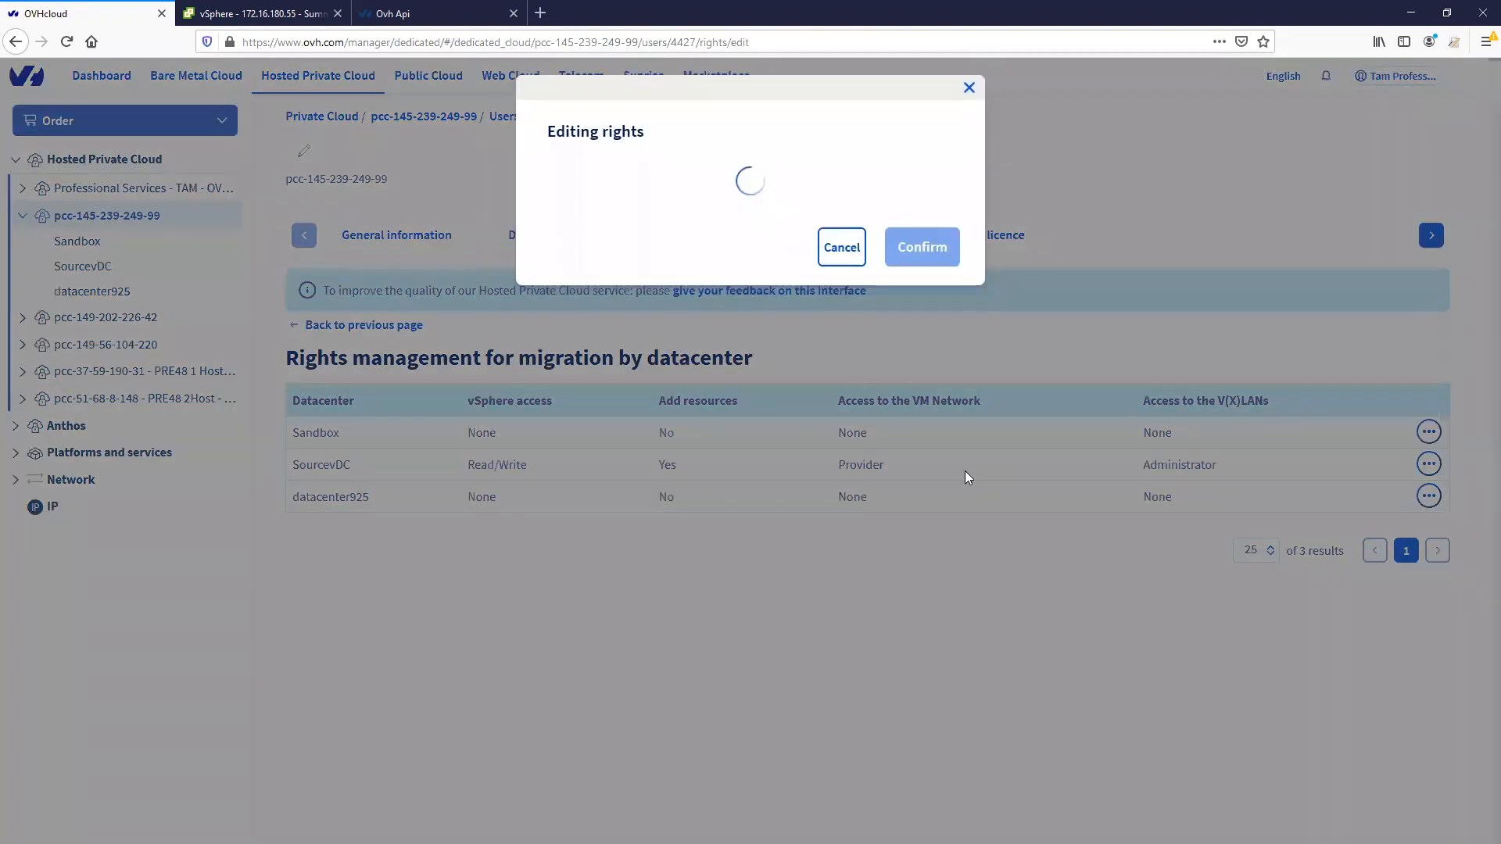
pyautogui.click(628, 223)
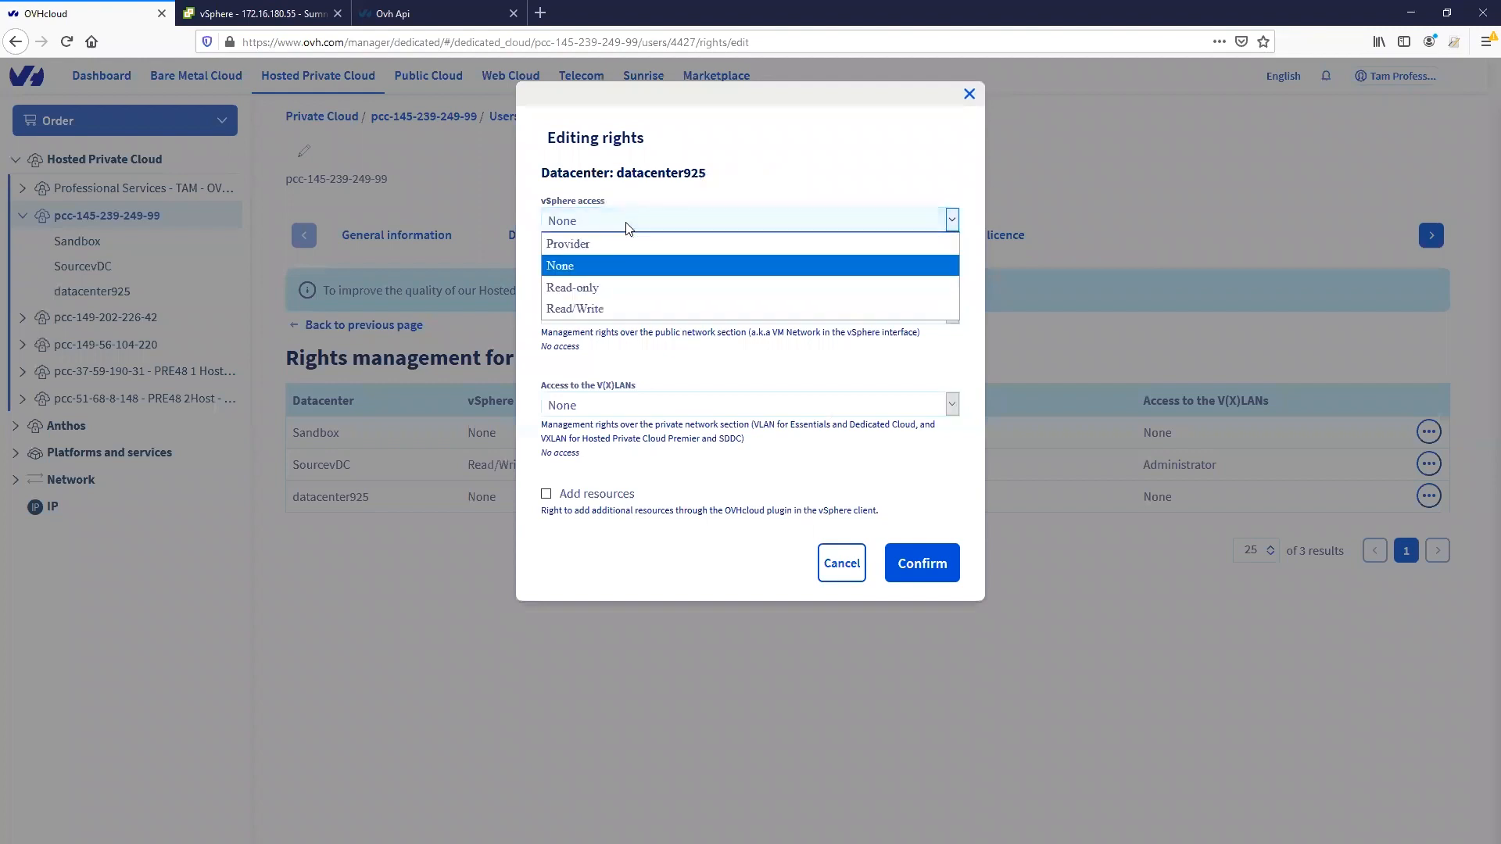
pyautogui.click(592, 309)
pyautogui.click(590, 312)
pyautogui.click(588, 334)
pyautogui.click(597, 407)
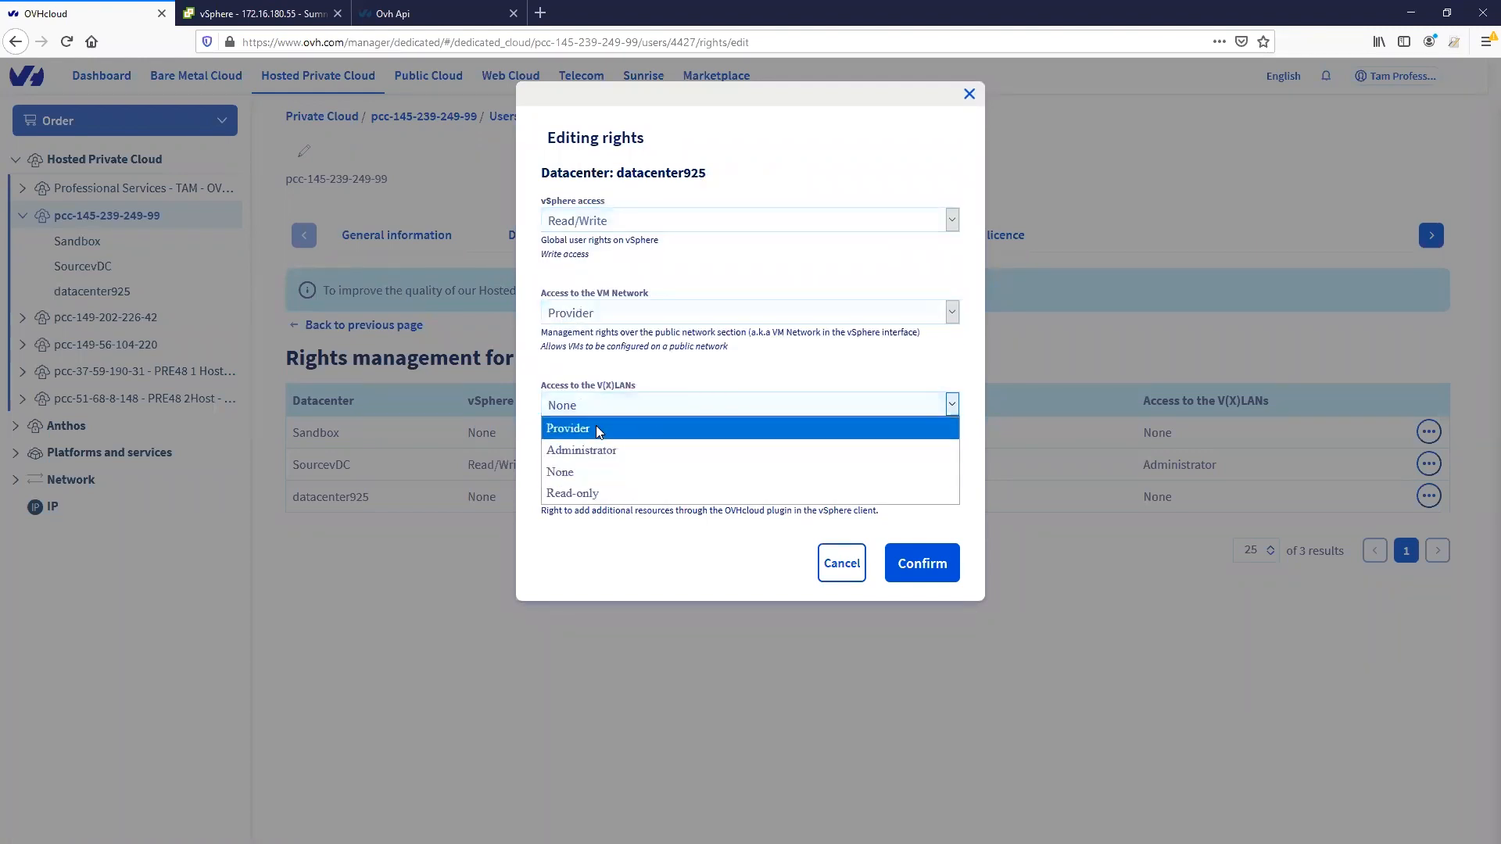
pyautogui.click(592, 452)
pyautogui.click(546, 509)
pyautogui.click(921, 578)
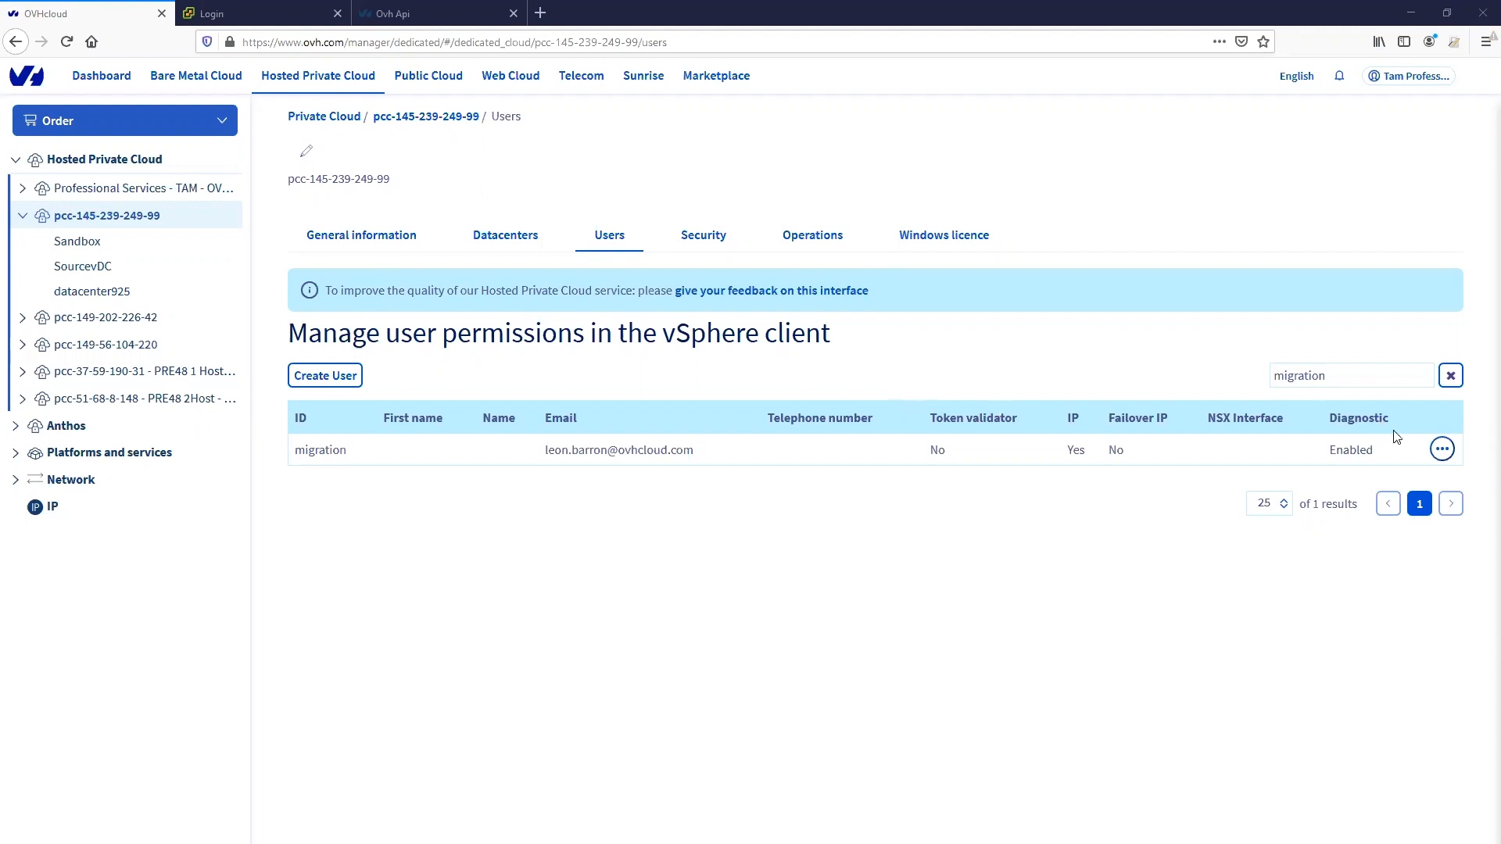
# - Open the migration user's settings for editing
pyautogui.click(1442, 449)
pyautogui.click(1274, 480)
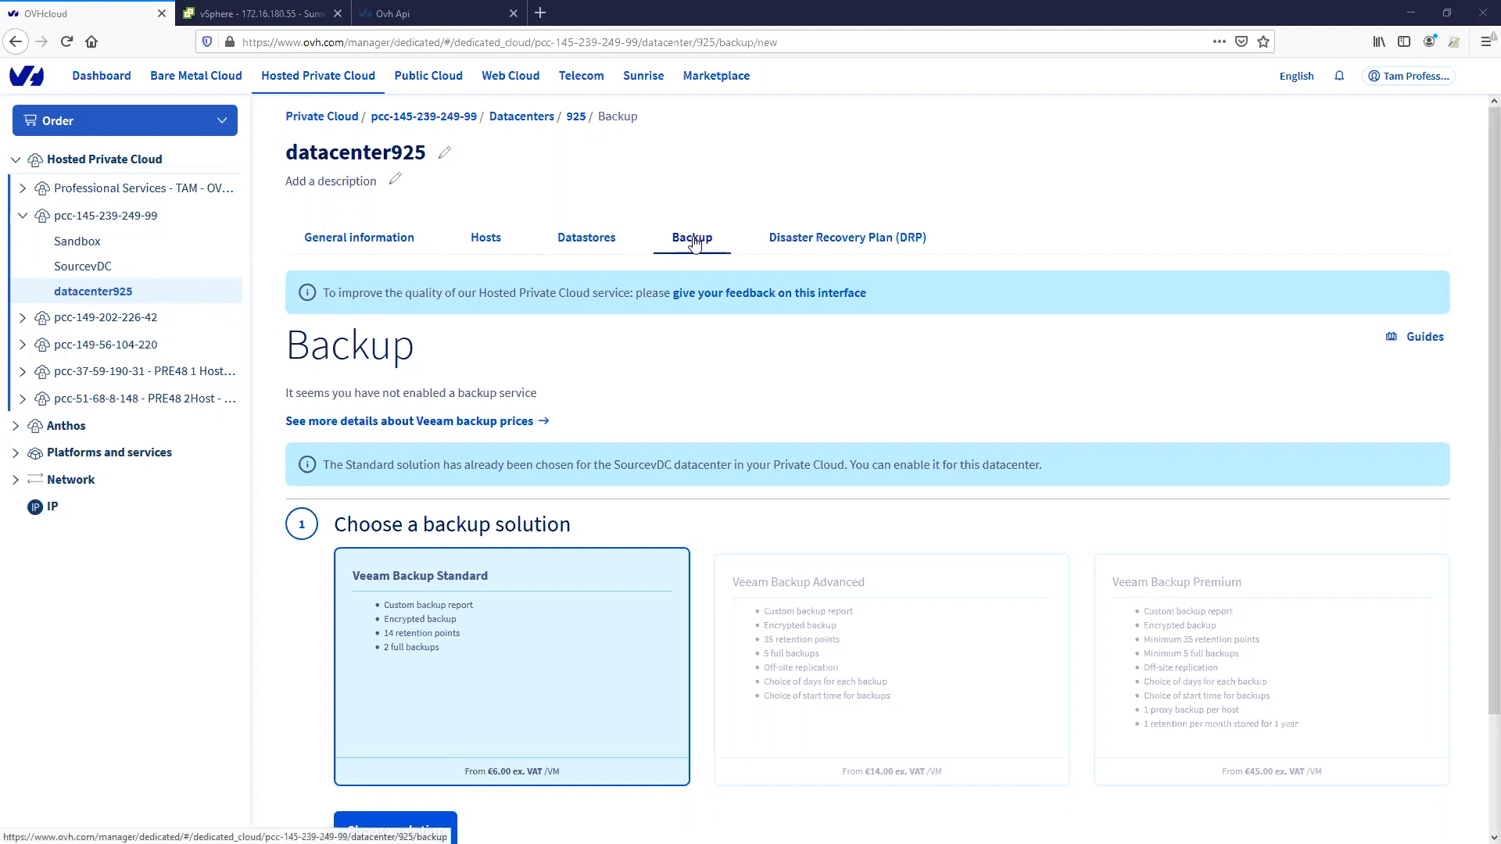
# - Enable the Veeam Backup Standard solution for datacenter925, accepting the General Terms of Use
pyautogui.scroll(-3, 550, 312)
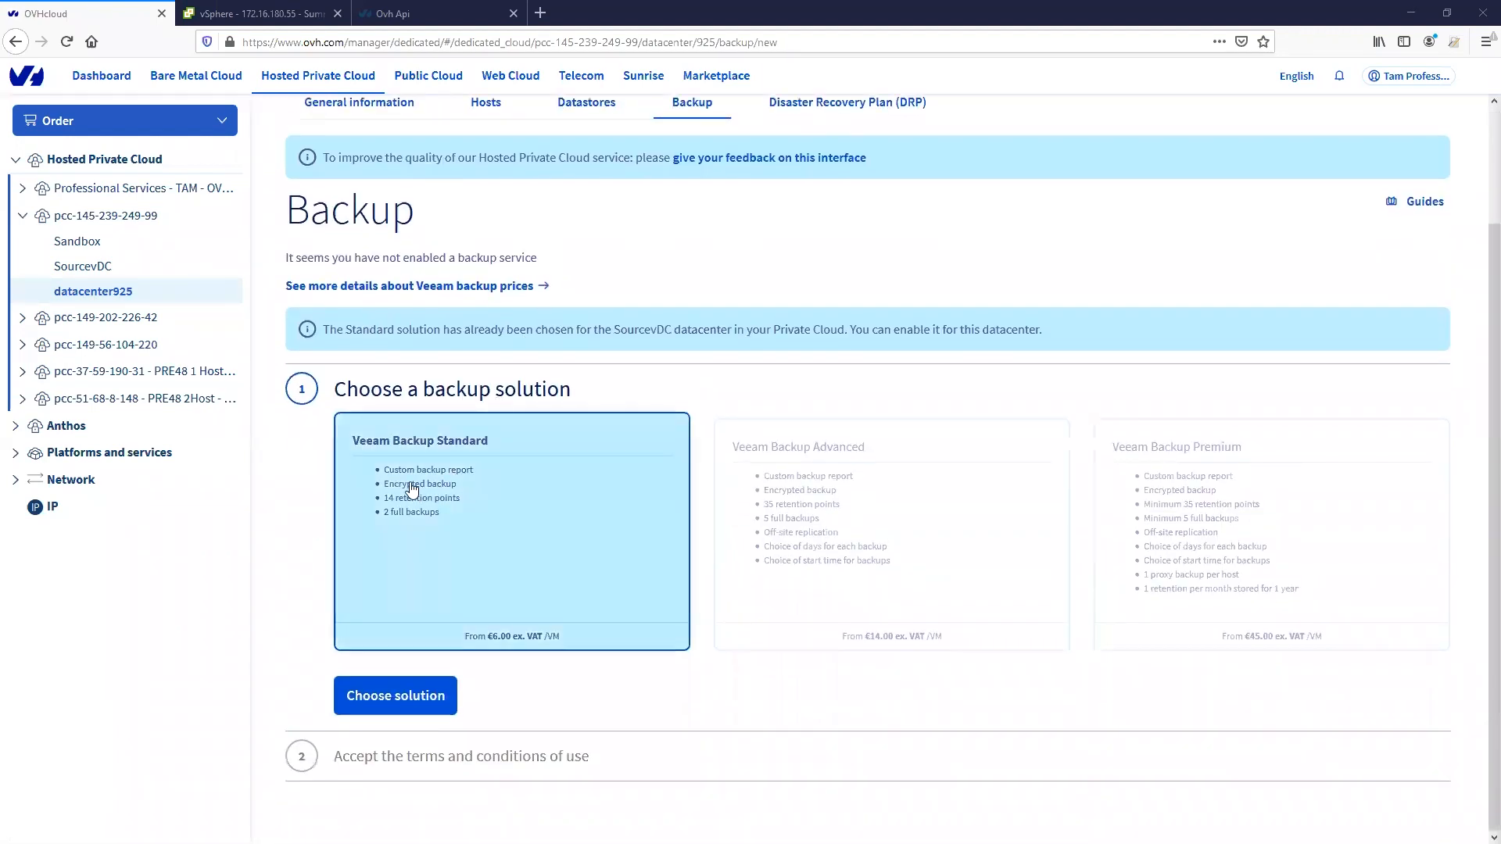
pyautogui.click(359, 704)
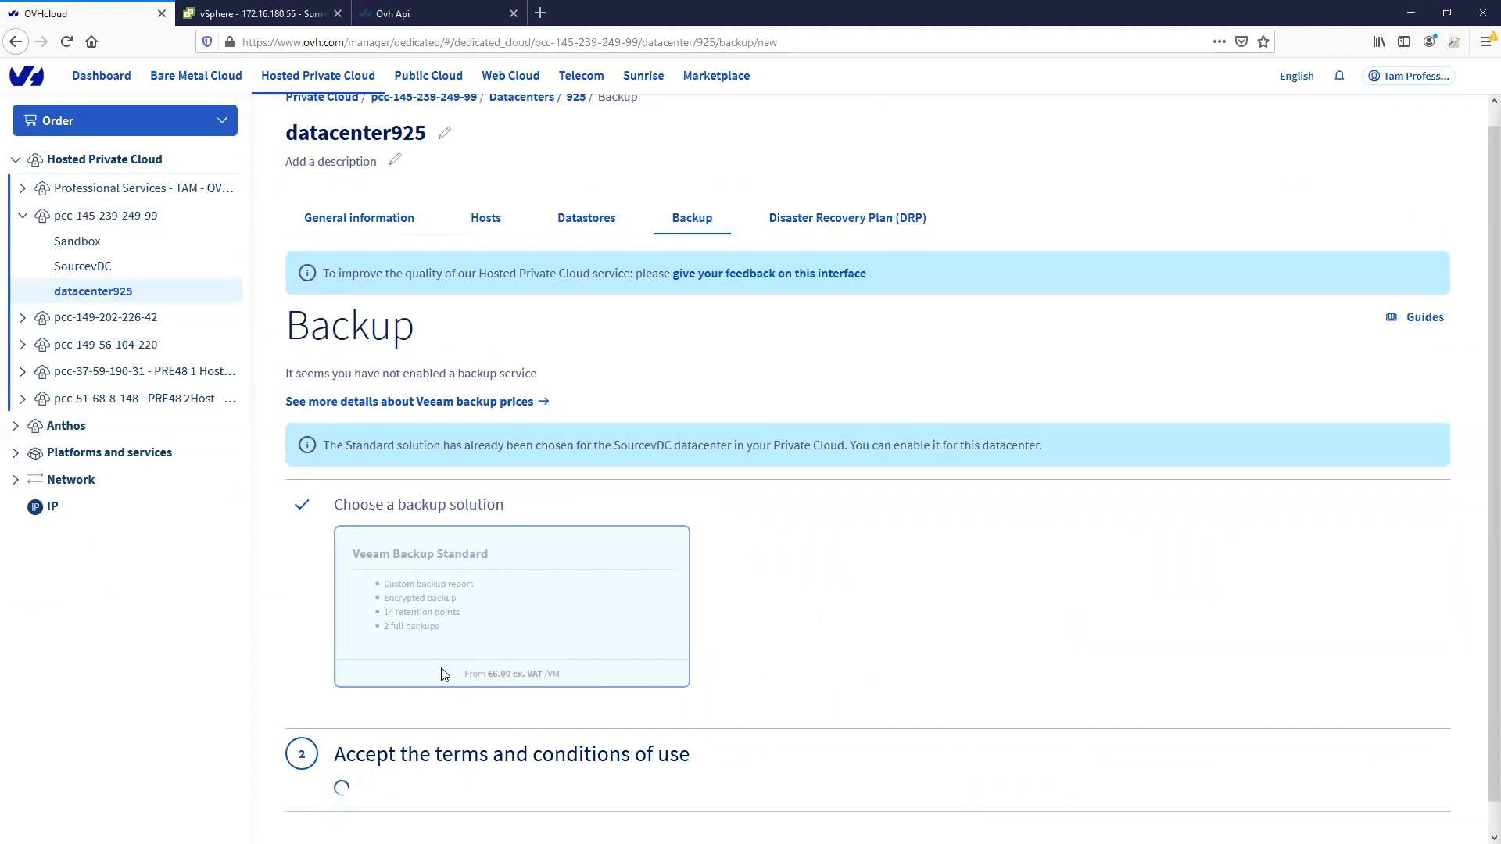
pyautogui.scroll(-1, 635, 636)
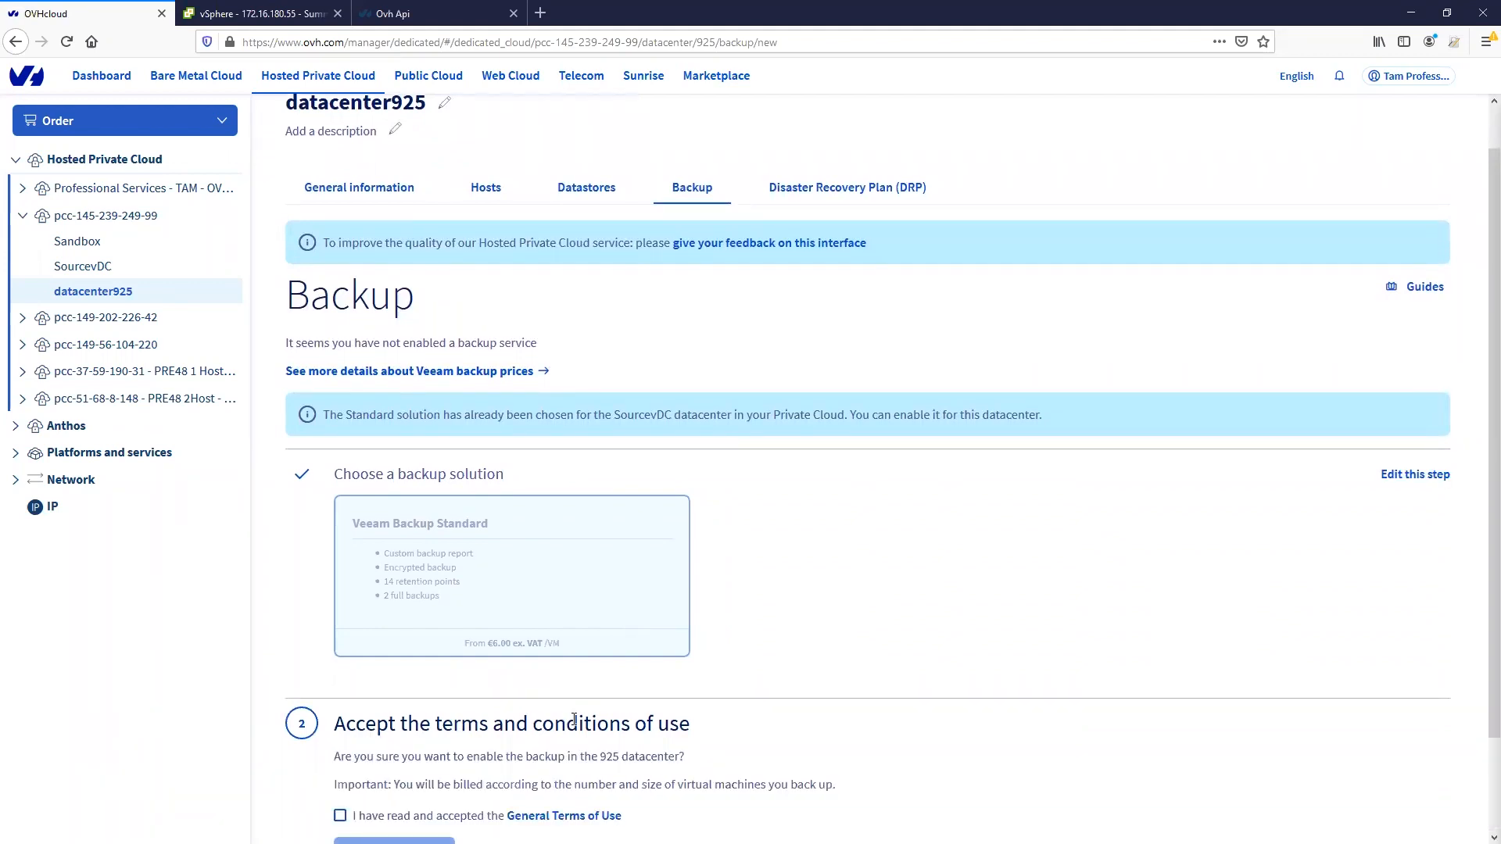
pyautogui.scroll(-2, 573, 727)
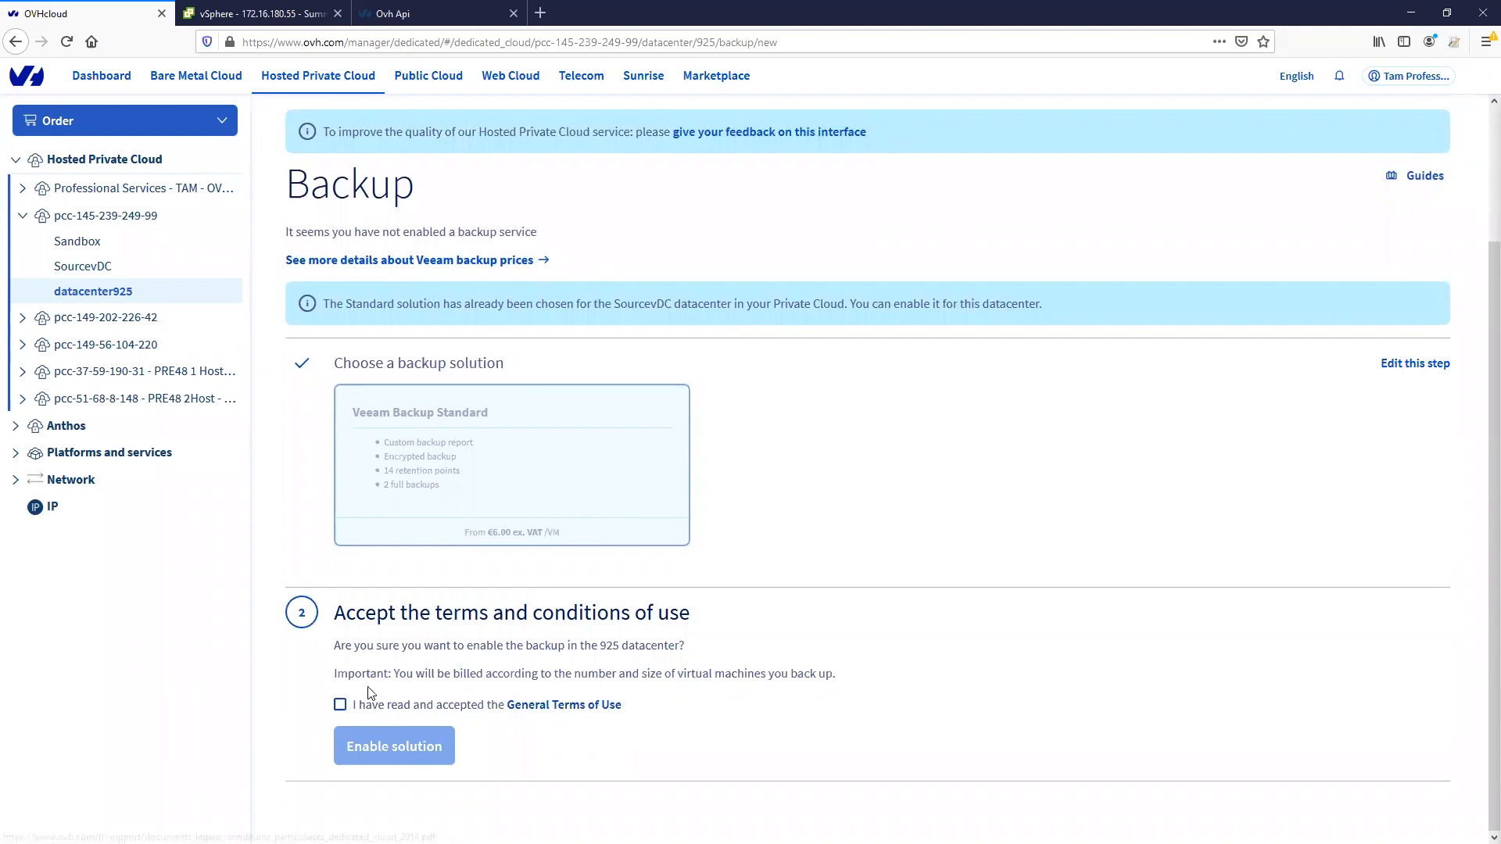
pyautogui.click(340, 705)
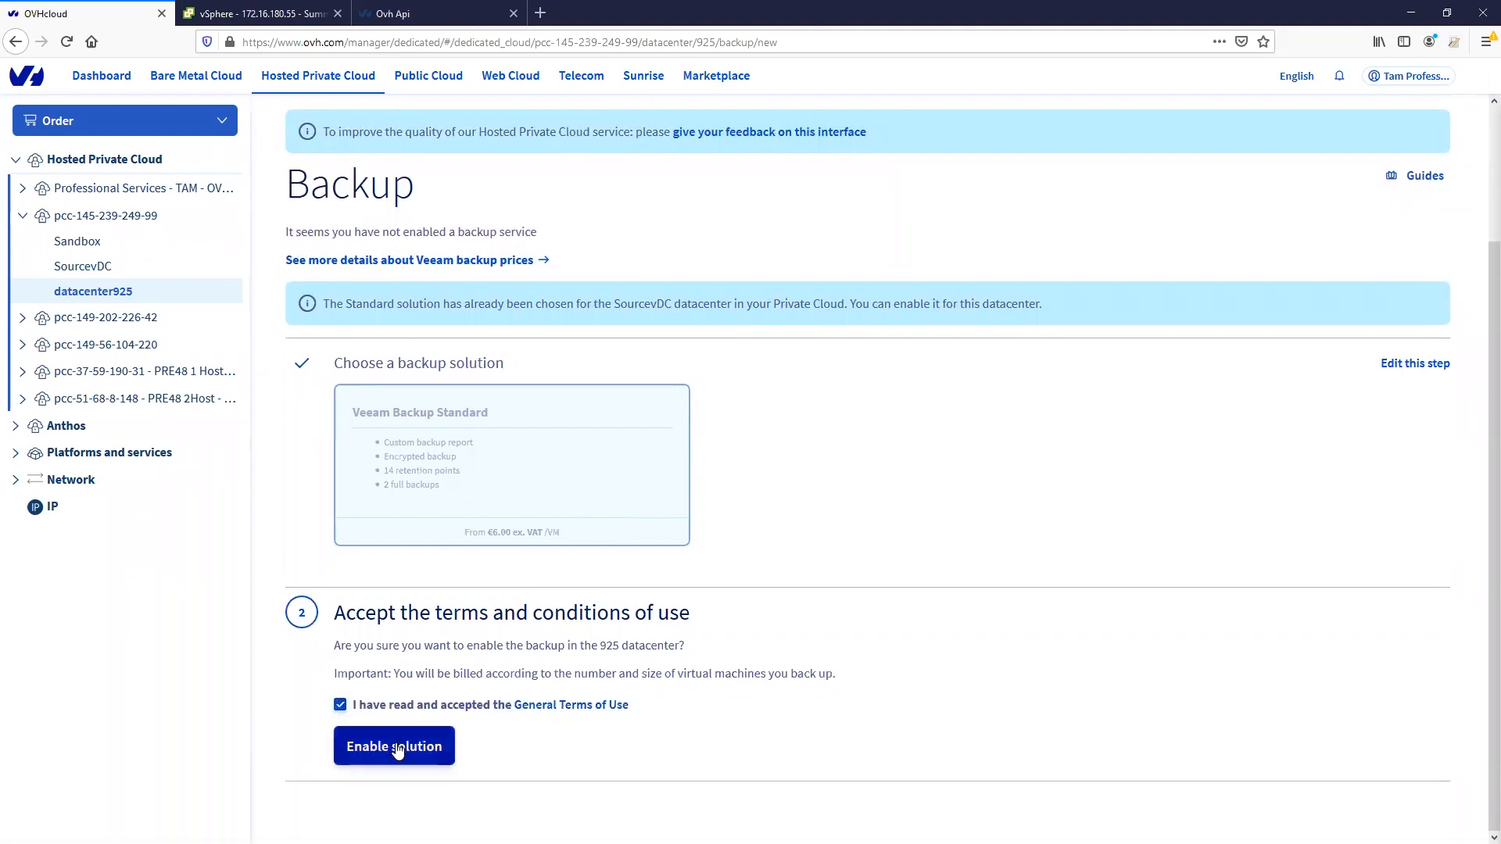
pyautogui.click(397, 749)
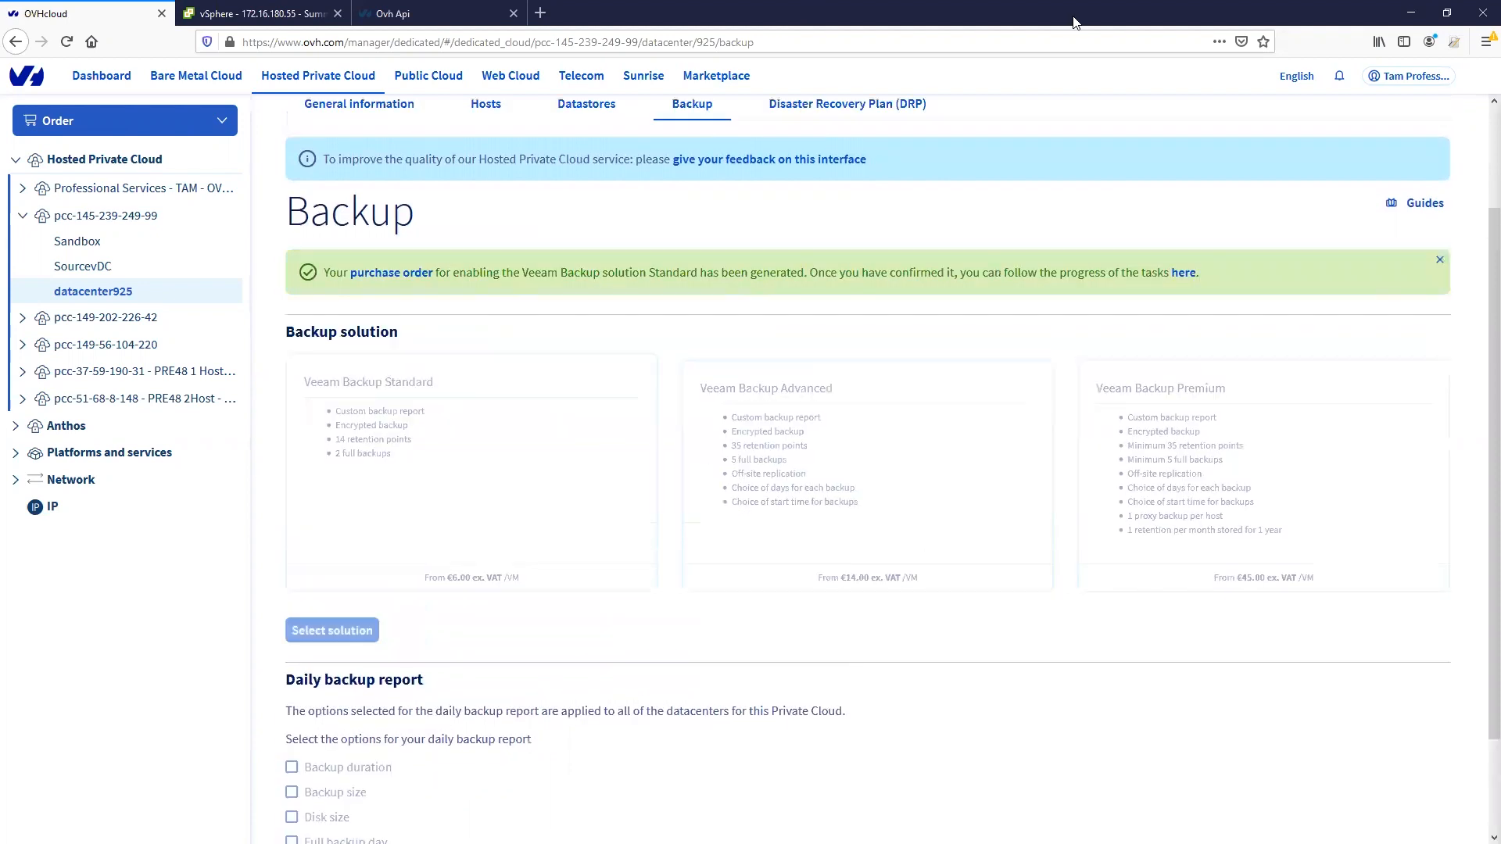
pyautogui.scroll(-1, 546, 590)
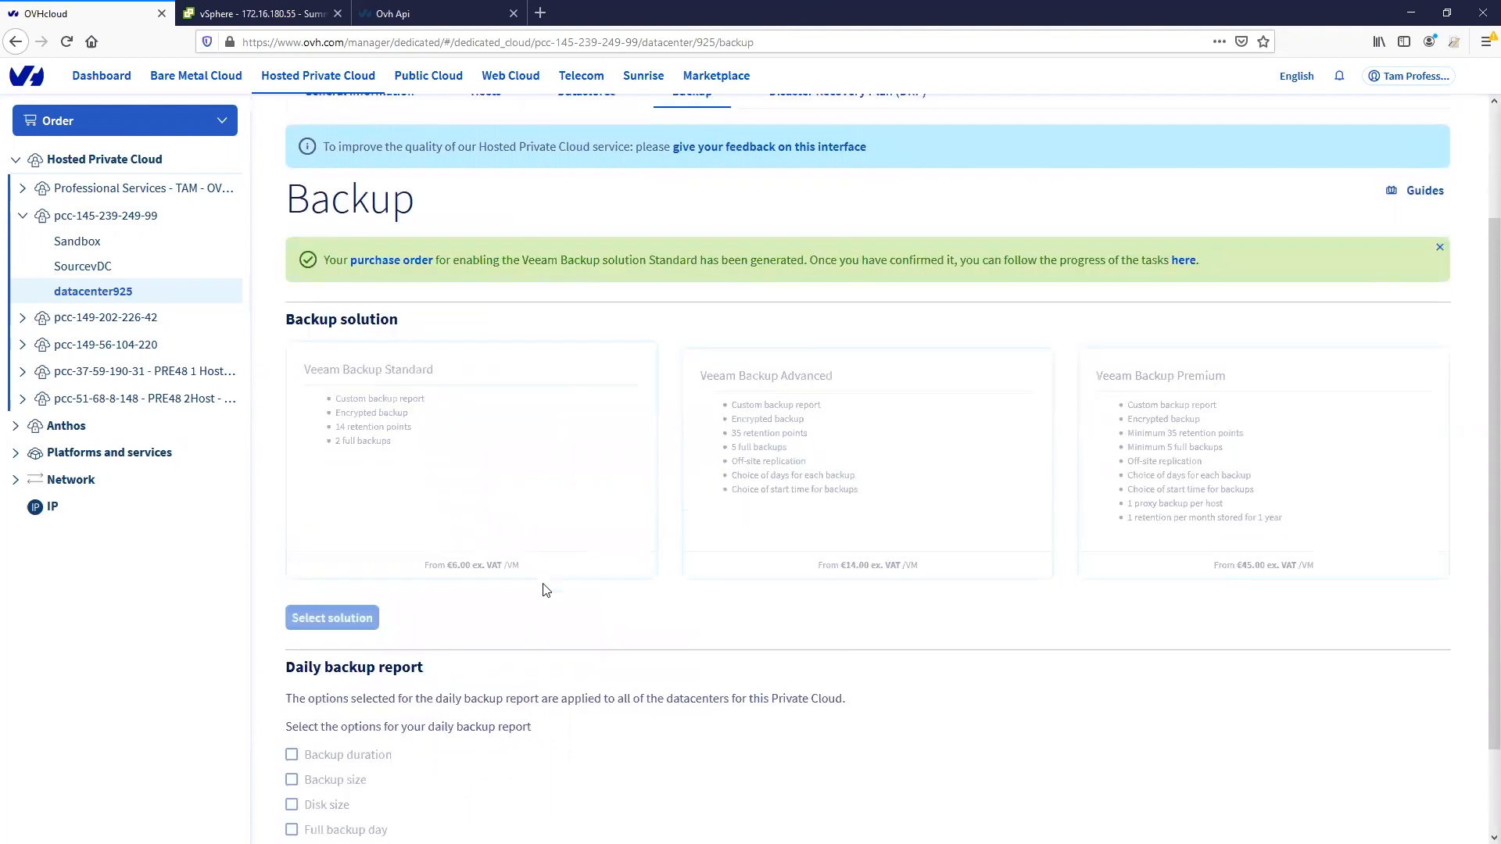
pyautogui.scroll(3, 541, 588)
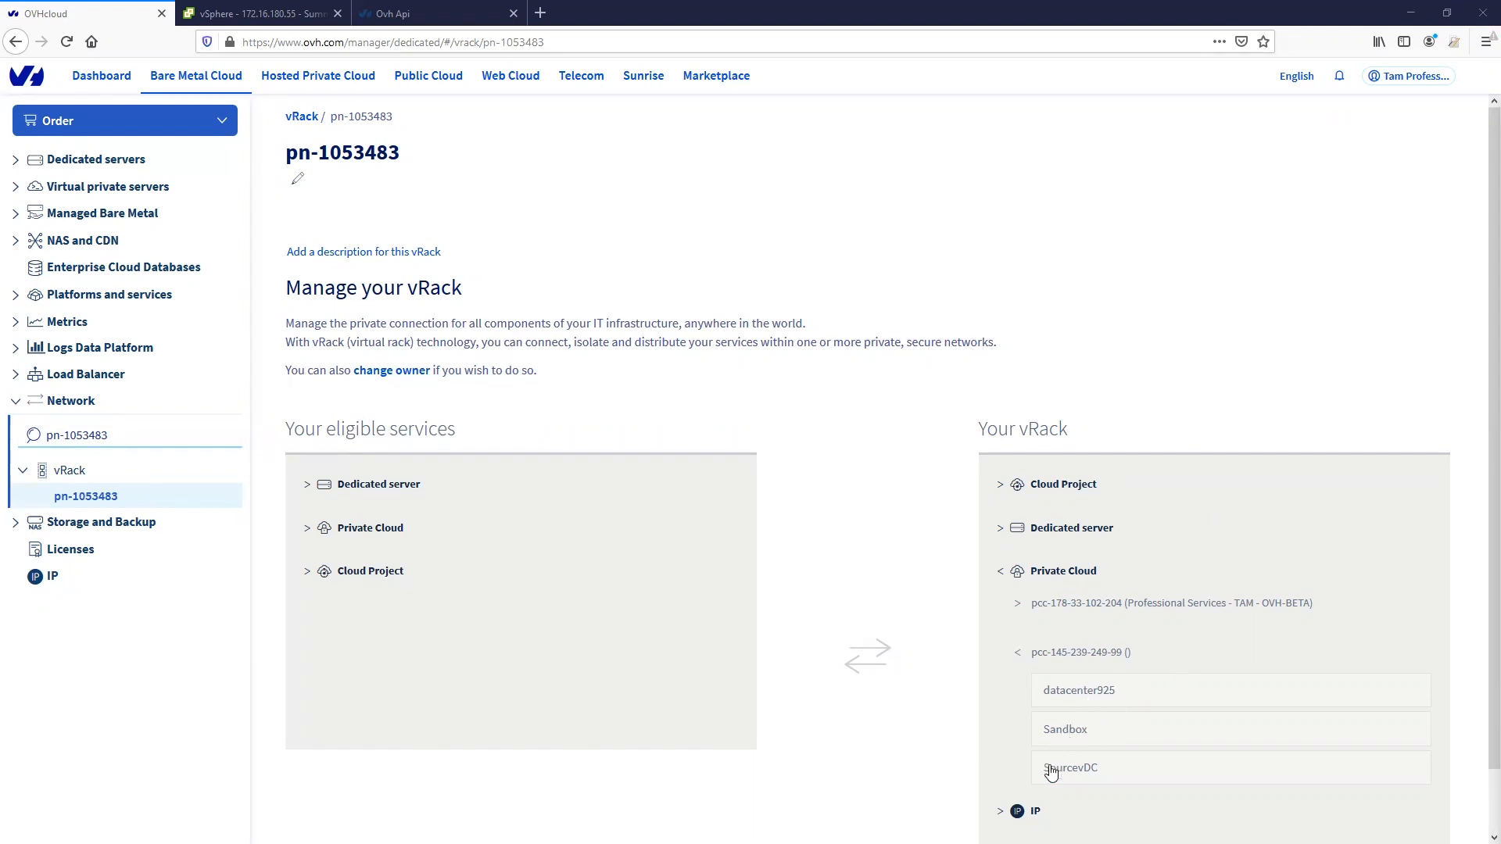
pyautogui.click(293, 92)
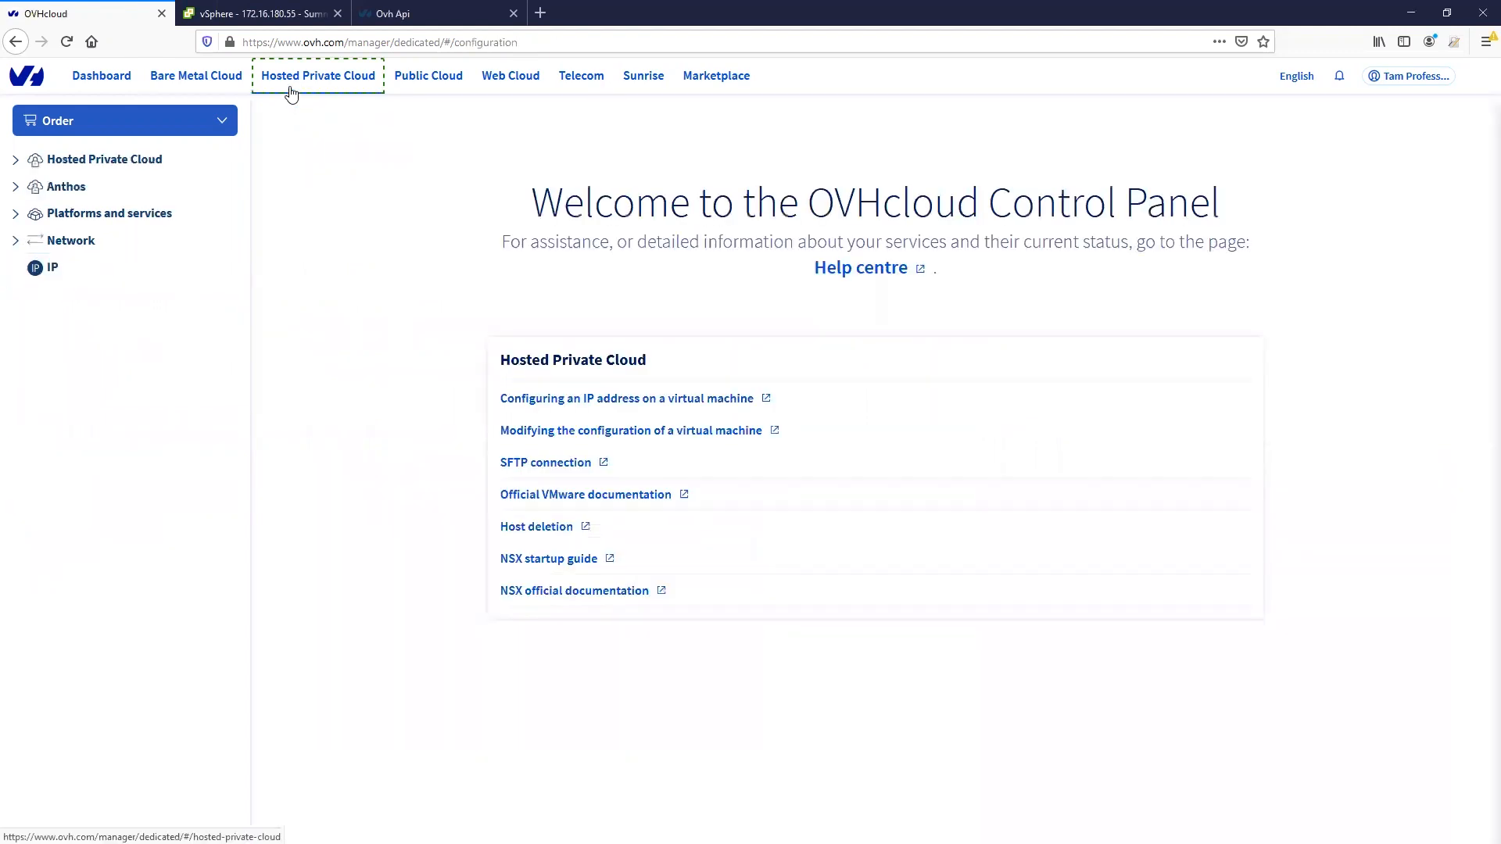
pyautogui.click(17, 164)
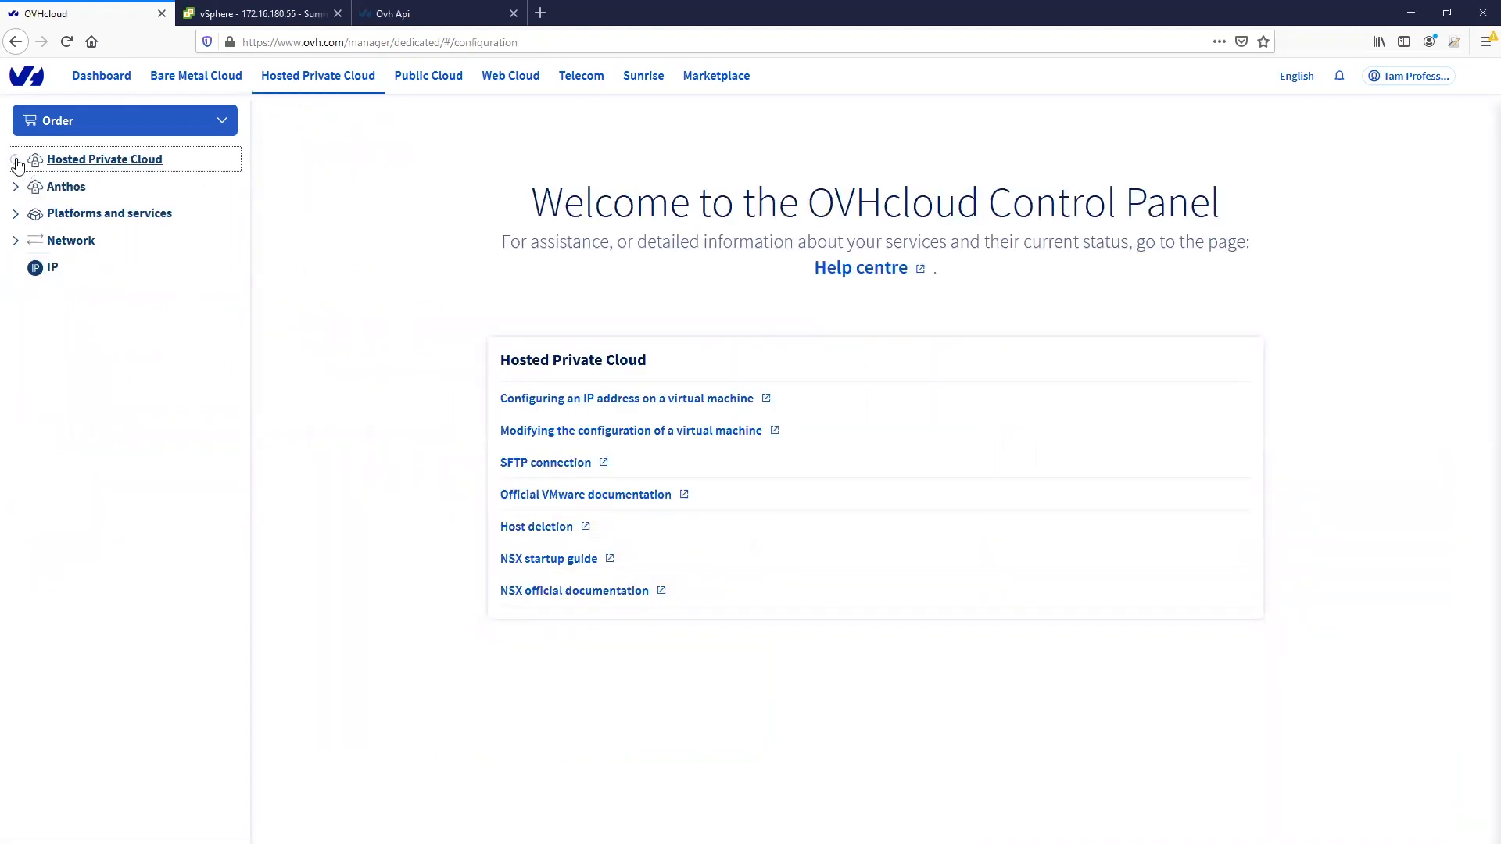
pyautogui.click(17, 162)
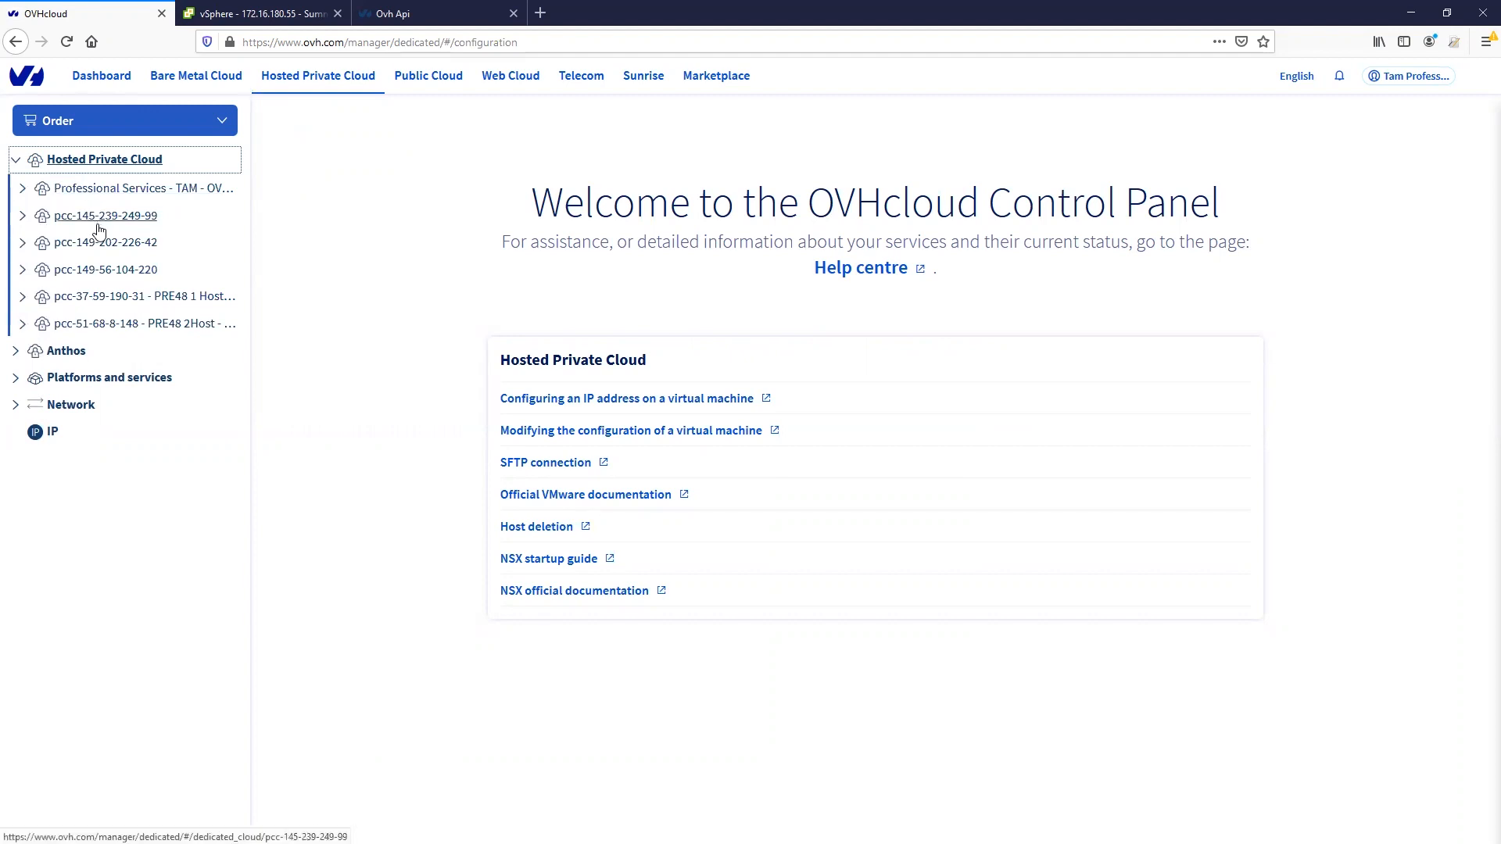
pyautogui.click(22, 217)
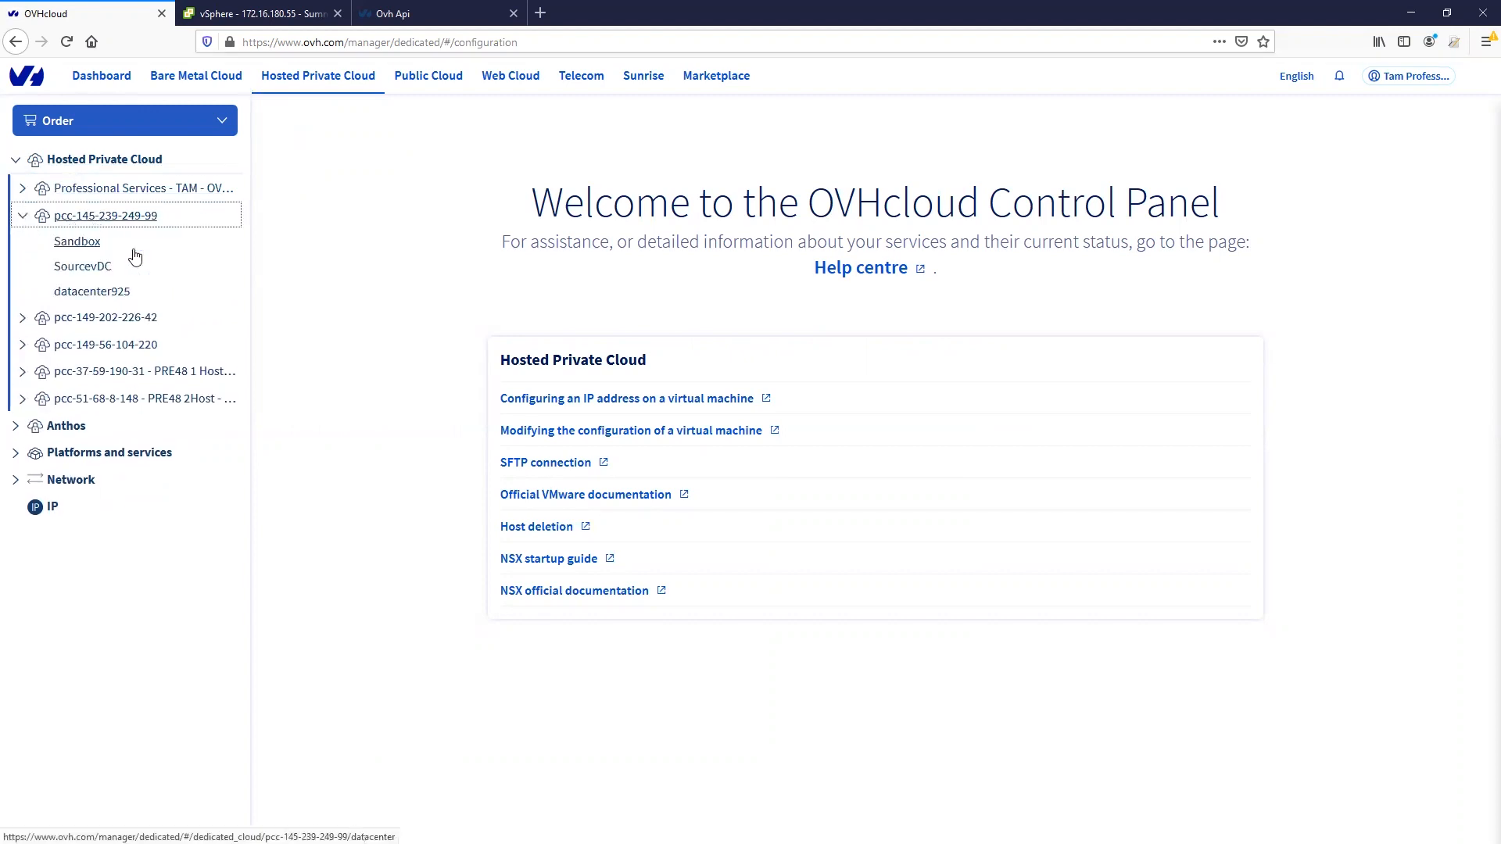
pyautogui.click(92, 292)
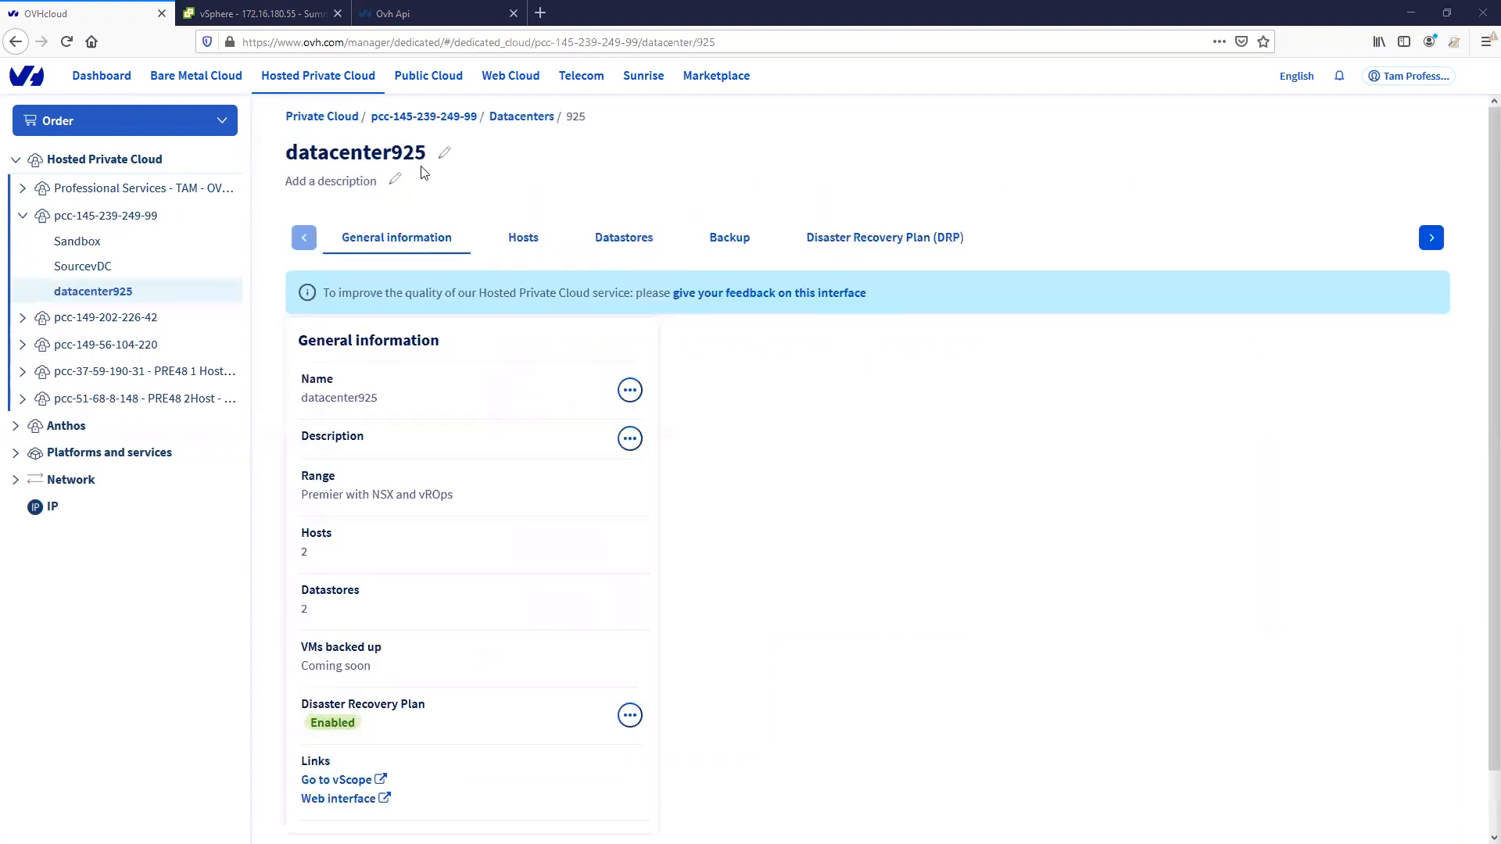
pyautogui.click(444, 153)
pyautogui.moveTo(621, 185); pyautogui.dragTo(552, 187)
pyautogui.press('BackSpace')
pyautogui.press('BackSpace')
pyautogui.press('BackSpace')
pyautogui.write('DestinationvDC')
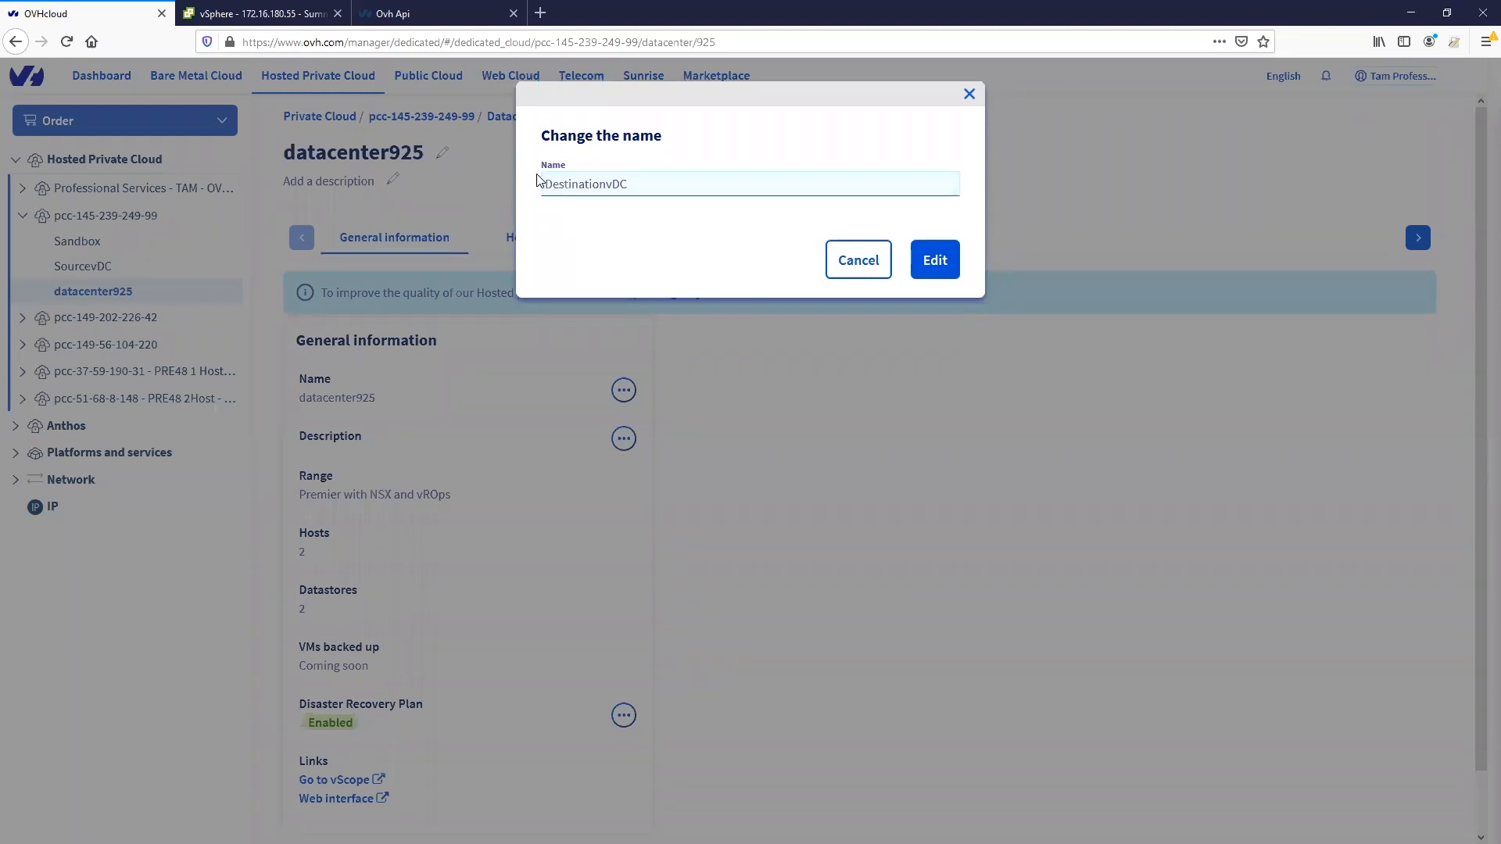
pyautogui.click(943, 260)
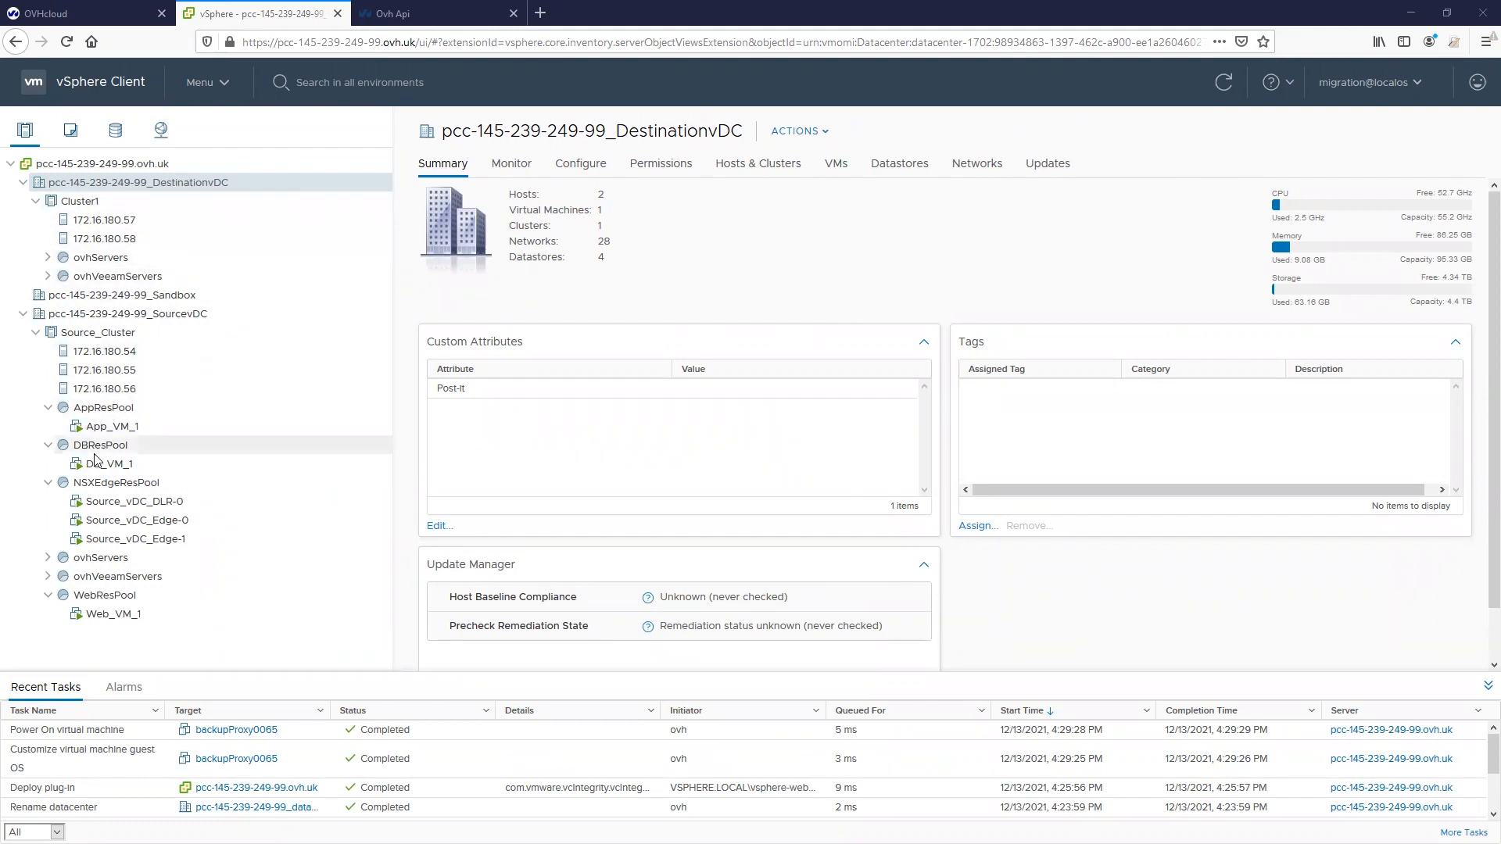
# - Compare the vRack port groups of SourcevDC and DestinationvDC in the vSphere Client networking inventory
pyautogui.click(160, 130)
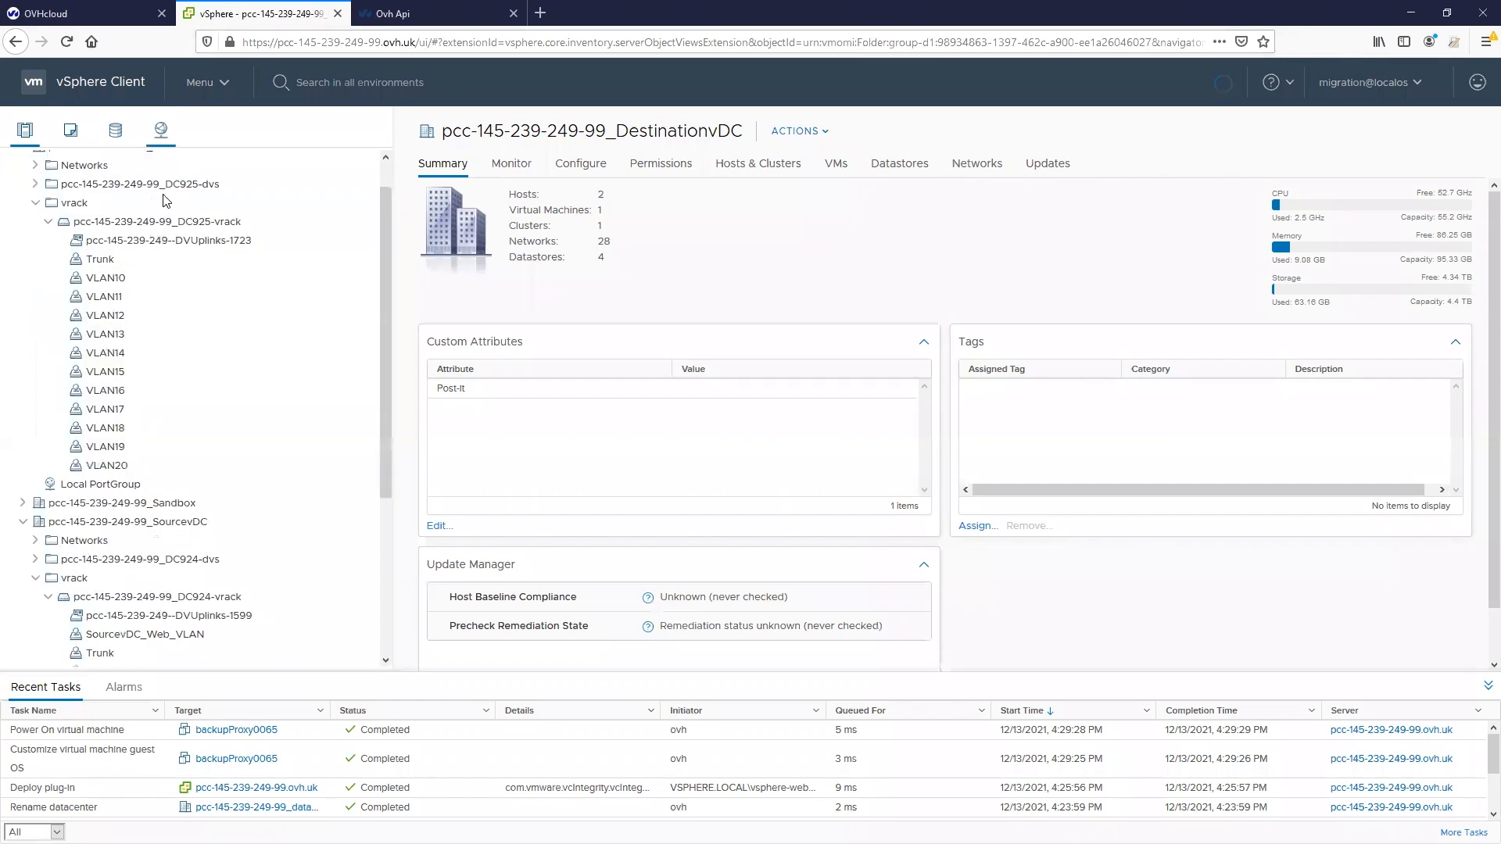
pyautogui.scroll(-3, 141, 368)
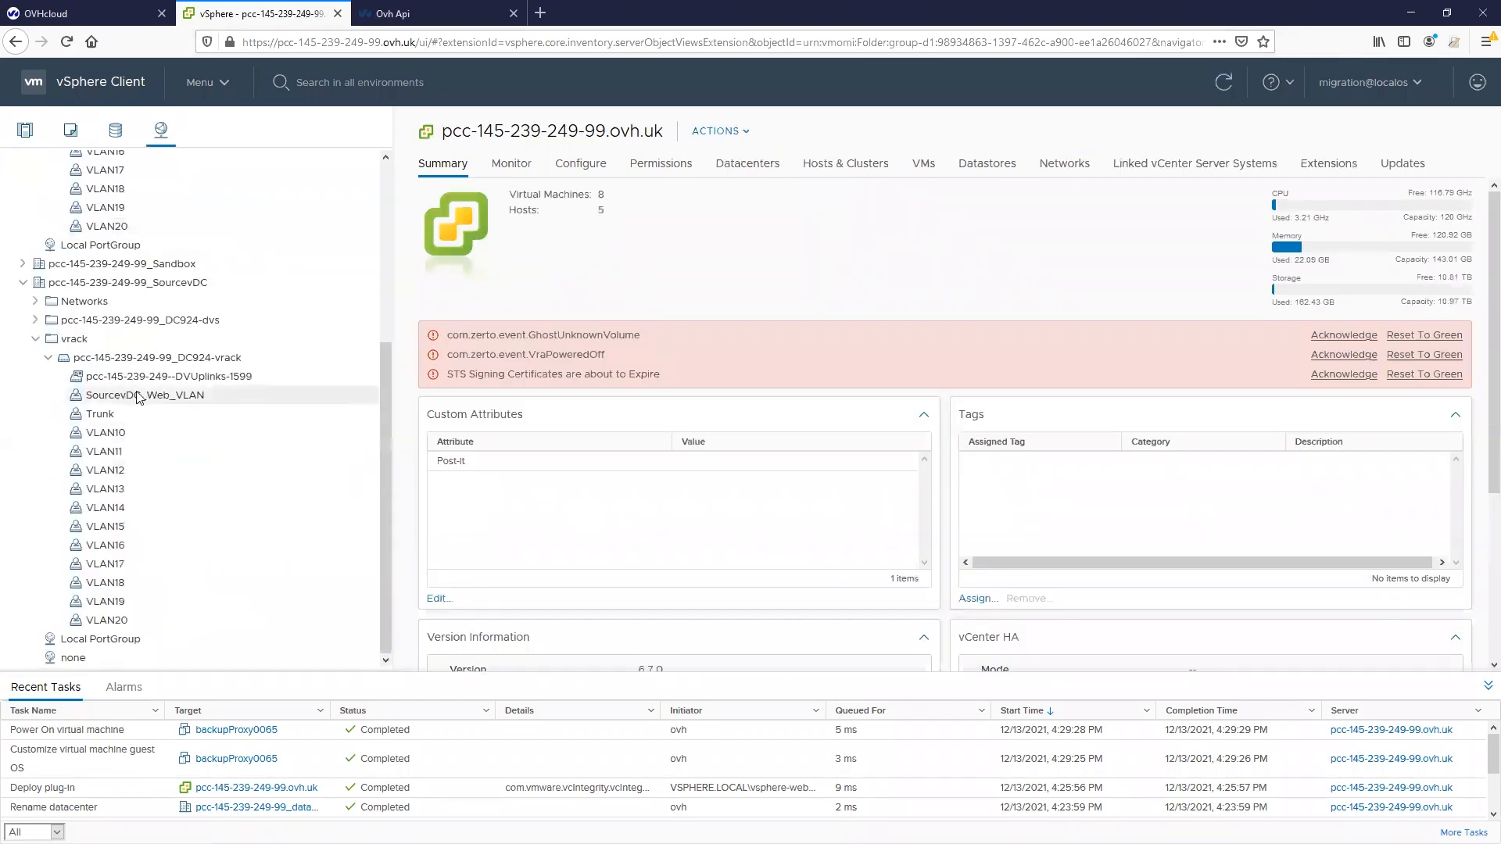
pyautogui.scroll(3, 153, 402)
pyautogui.click(70, 130)
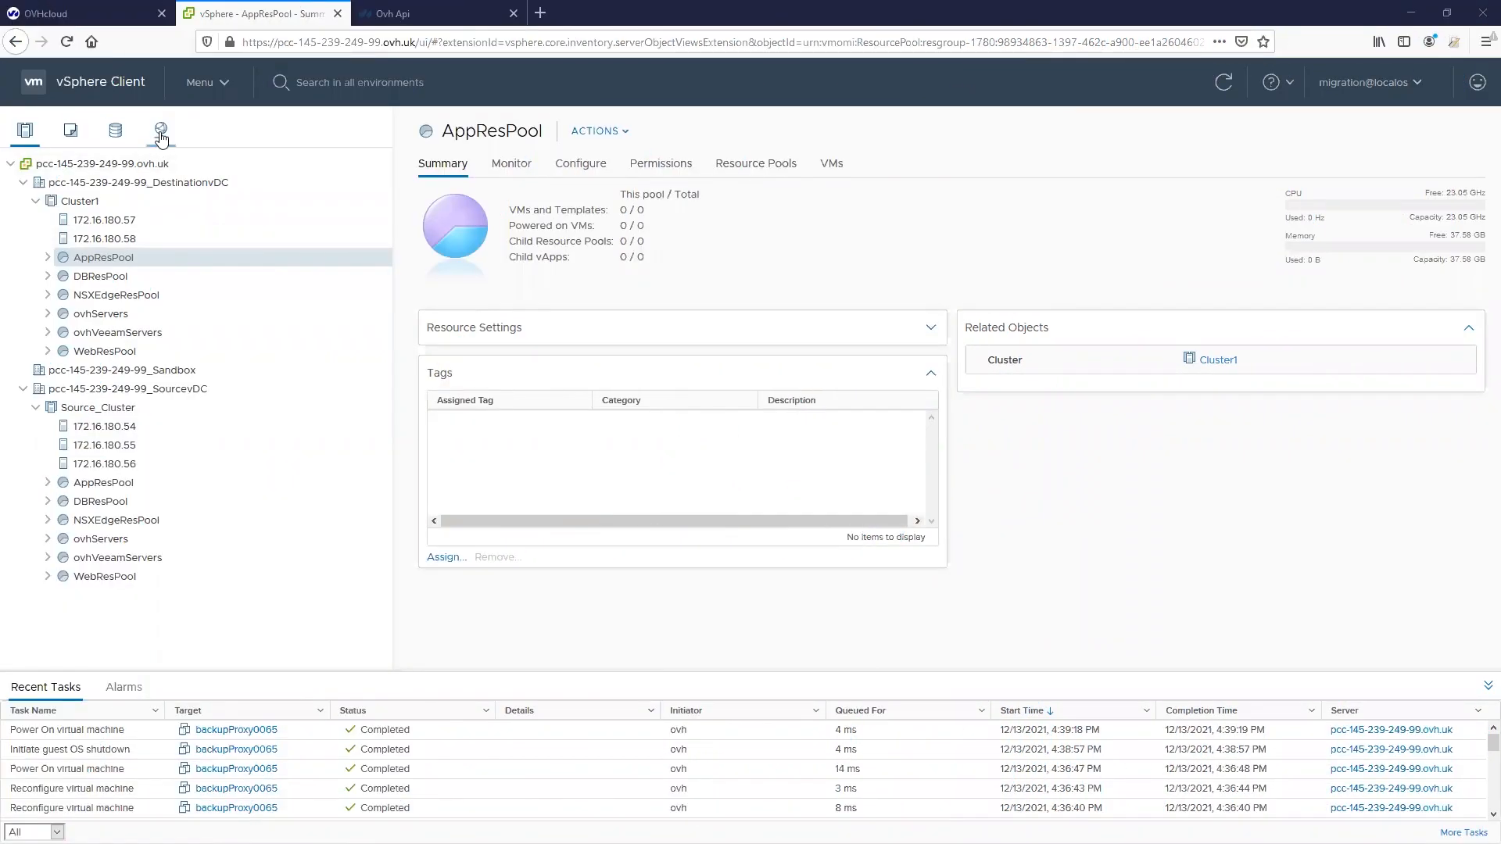
pyautogui.click(160, 131)
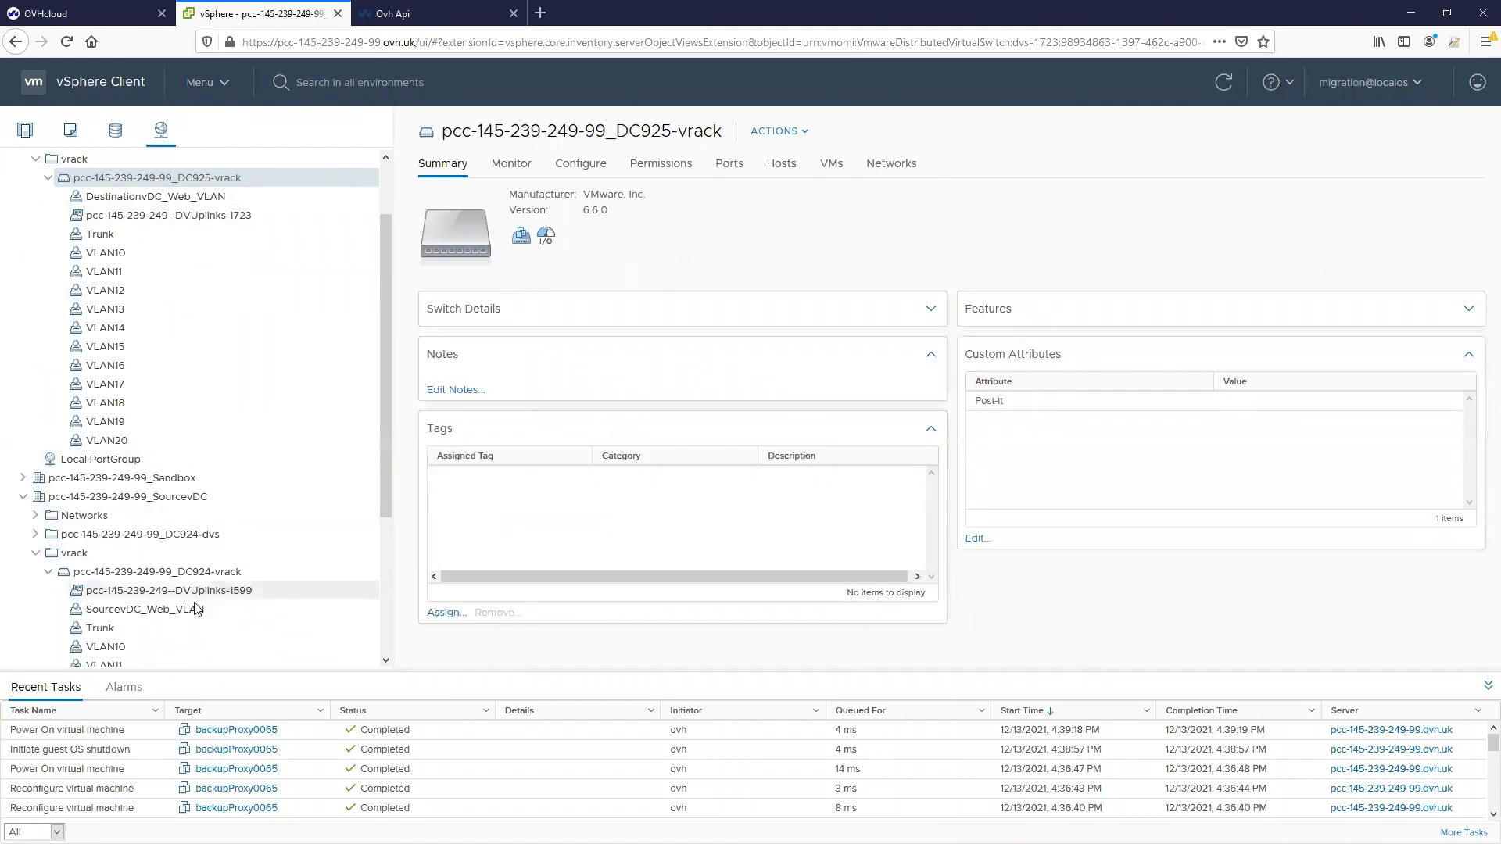
pyautogui.click(70, 130)
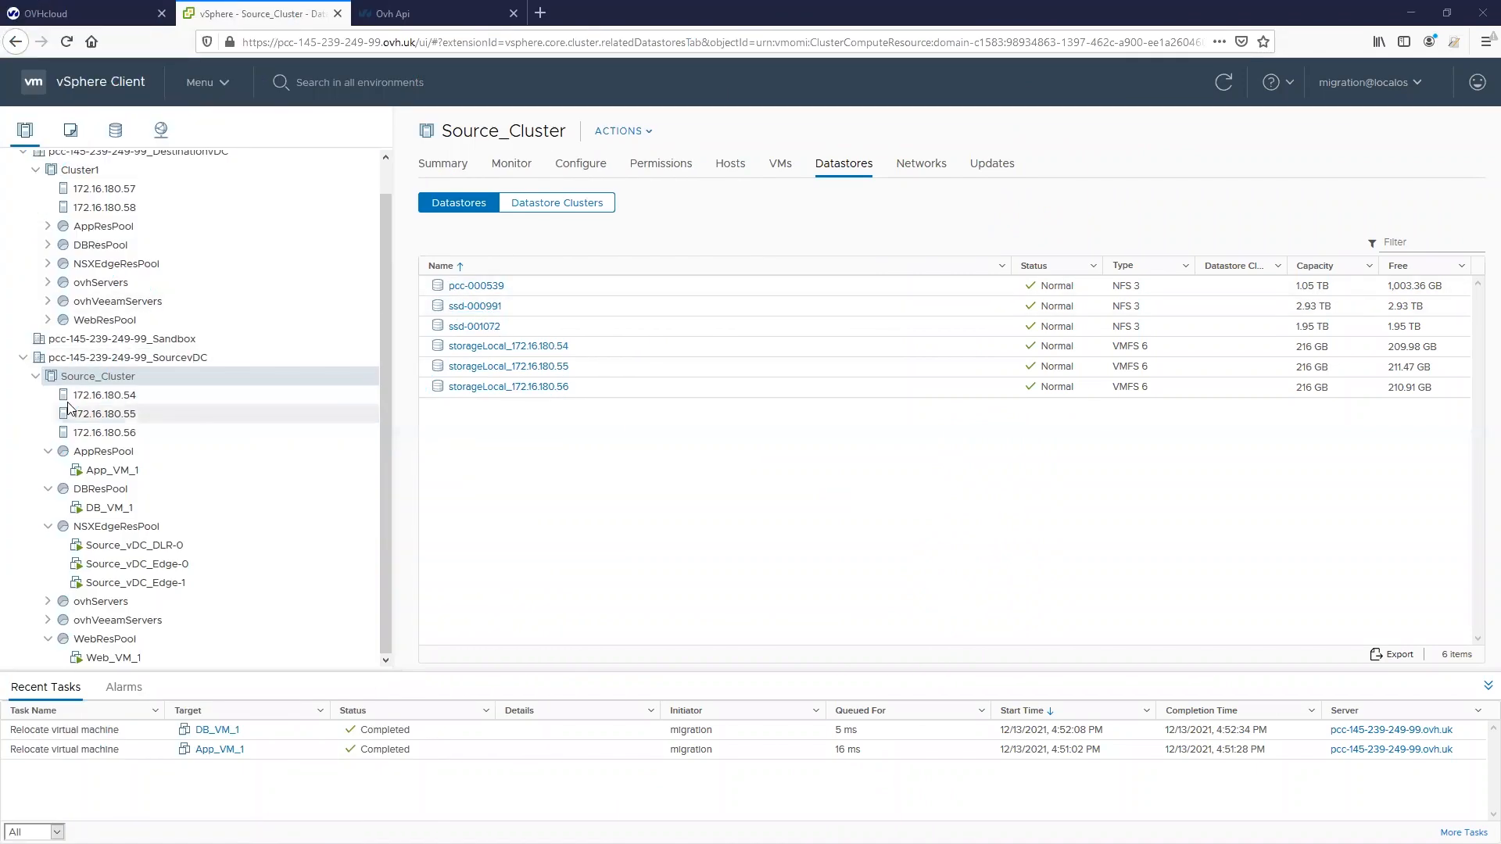
# - Check Cluster1's datastores, and migrate only the storage of Web_VM_1 to the ssd-000991 datastore using the Thin Provision disk format
pyautogui.click(86, 170)
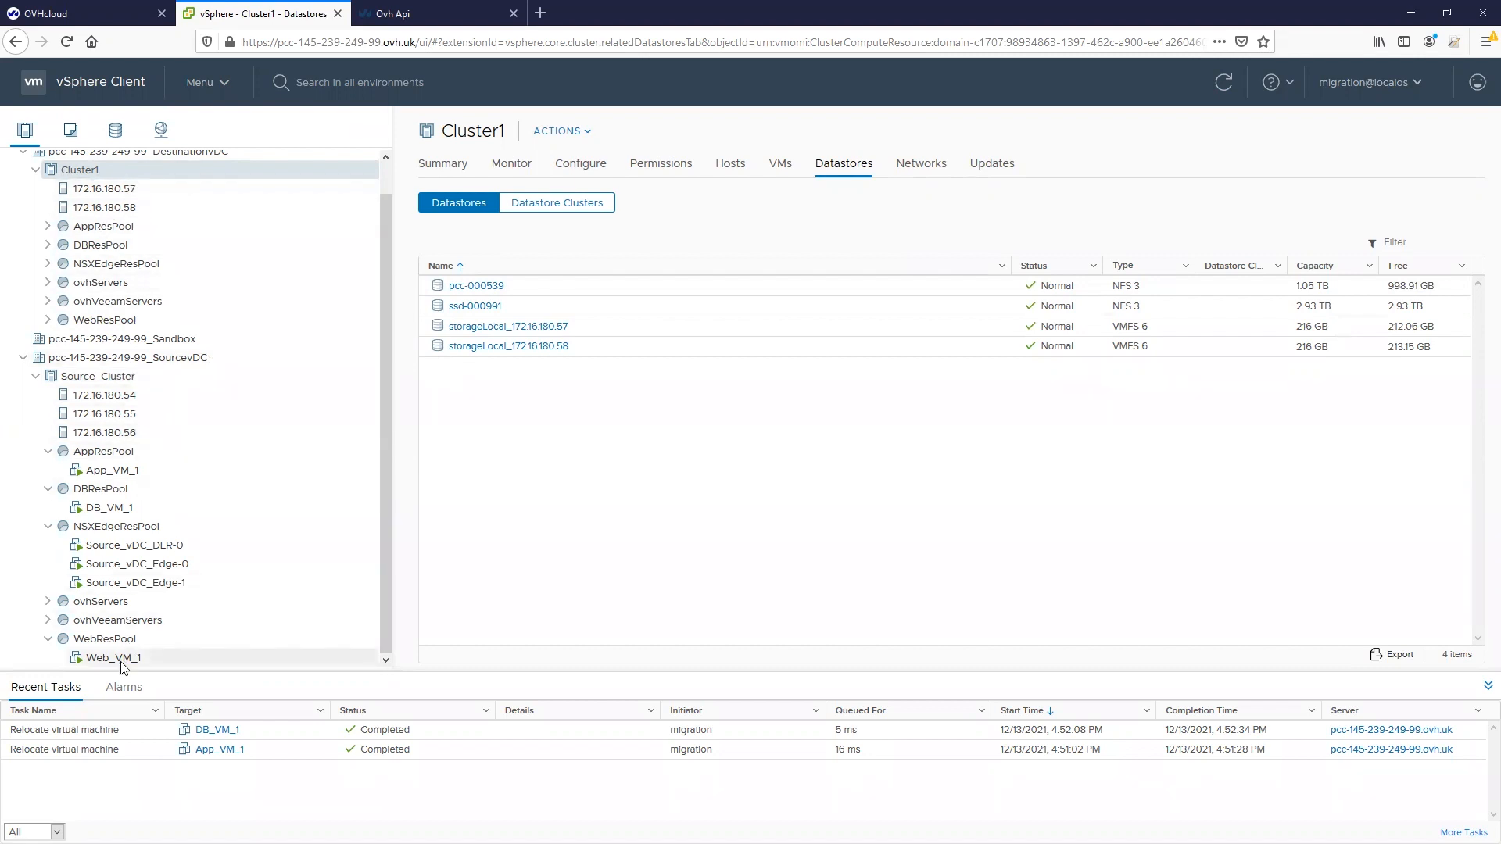
pyautogui.rightClick(123, 667)
pyautogui.click(179, 373)
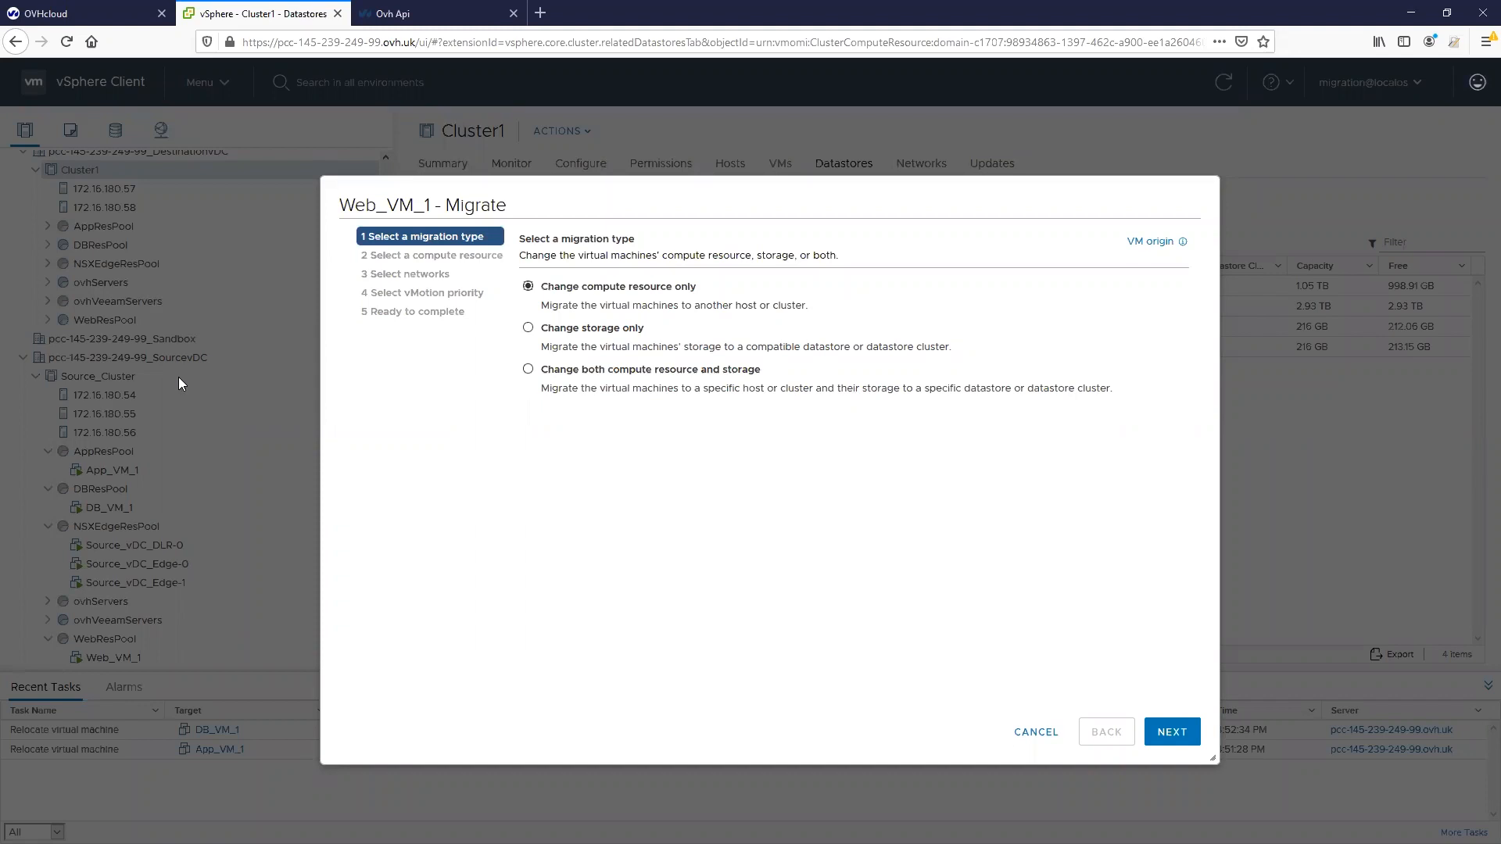
pyautogui.click(616, 329)
pyautogui.click(1171, 733)
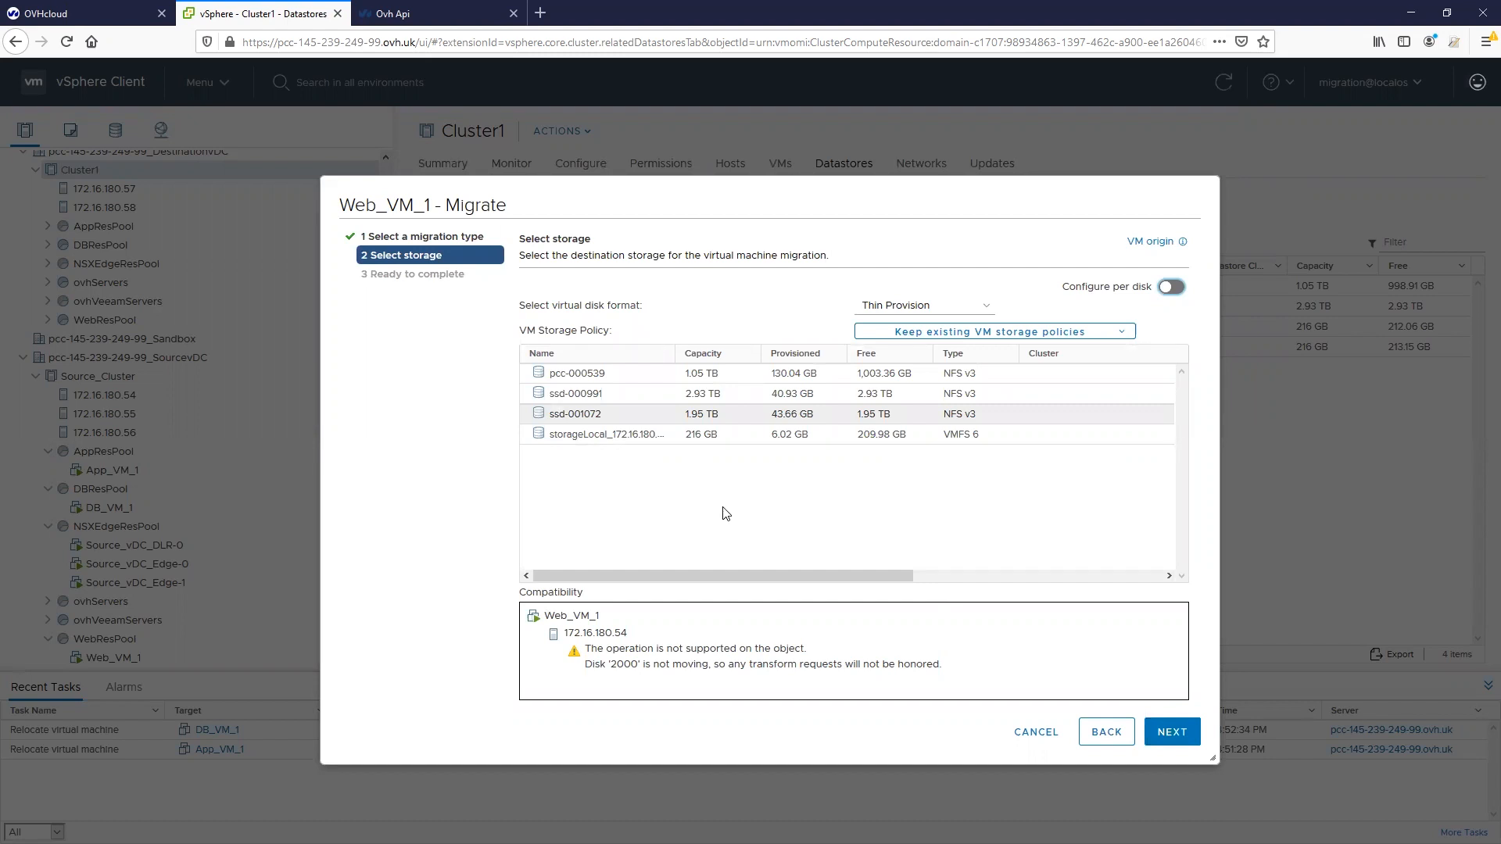
pyautogui.click(588, 396)
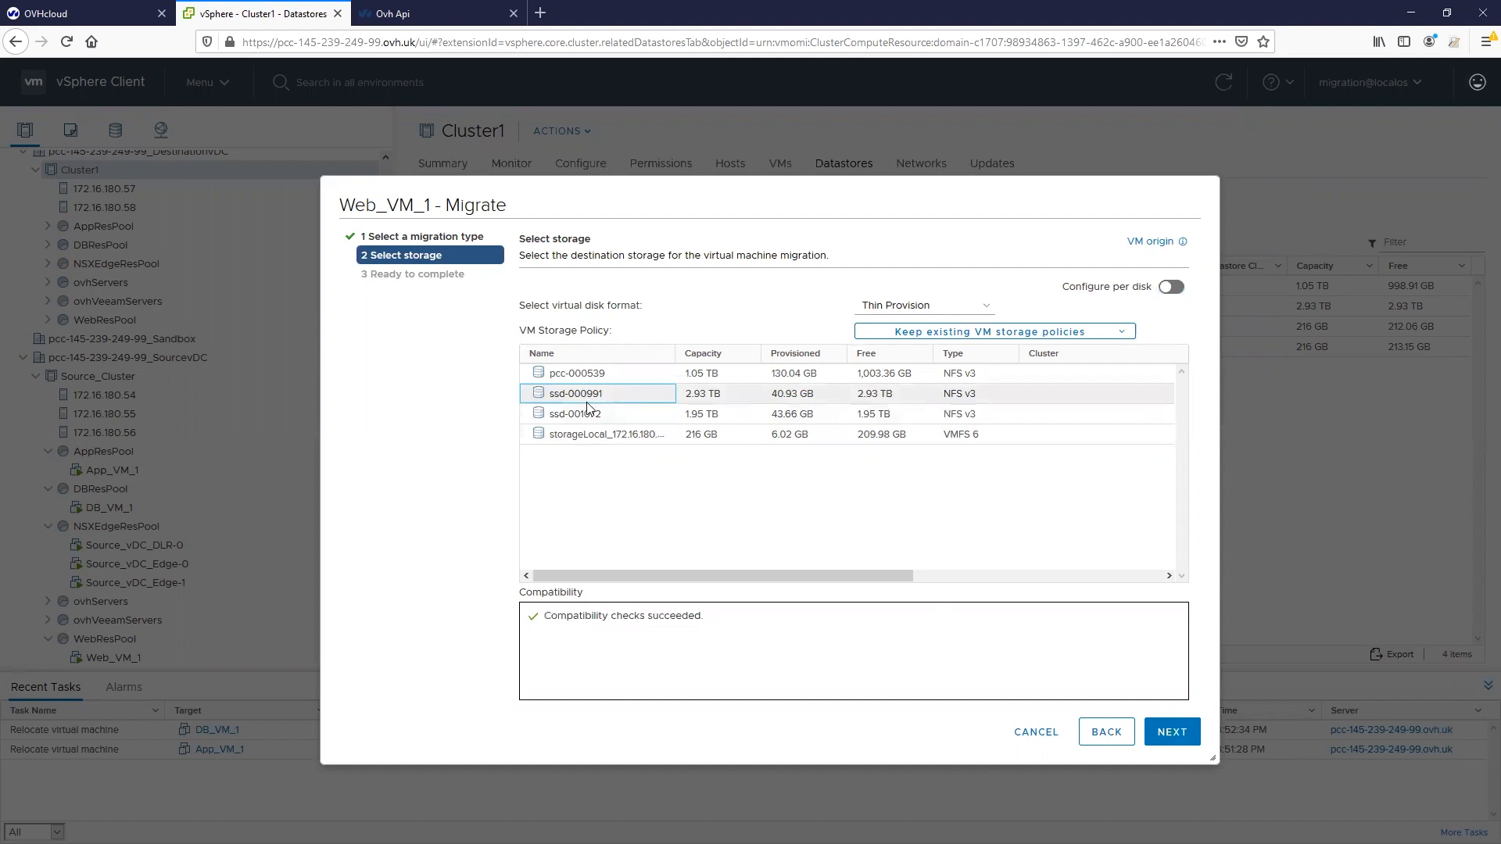
pyautogui.click(1164, 732)
pyautogui.click(1167, 731)
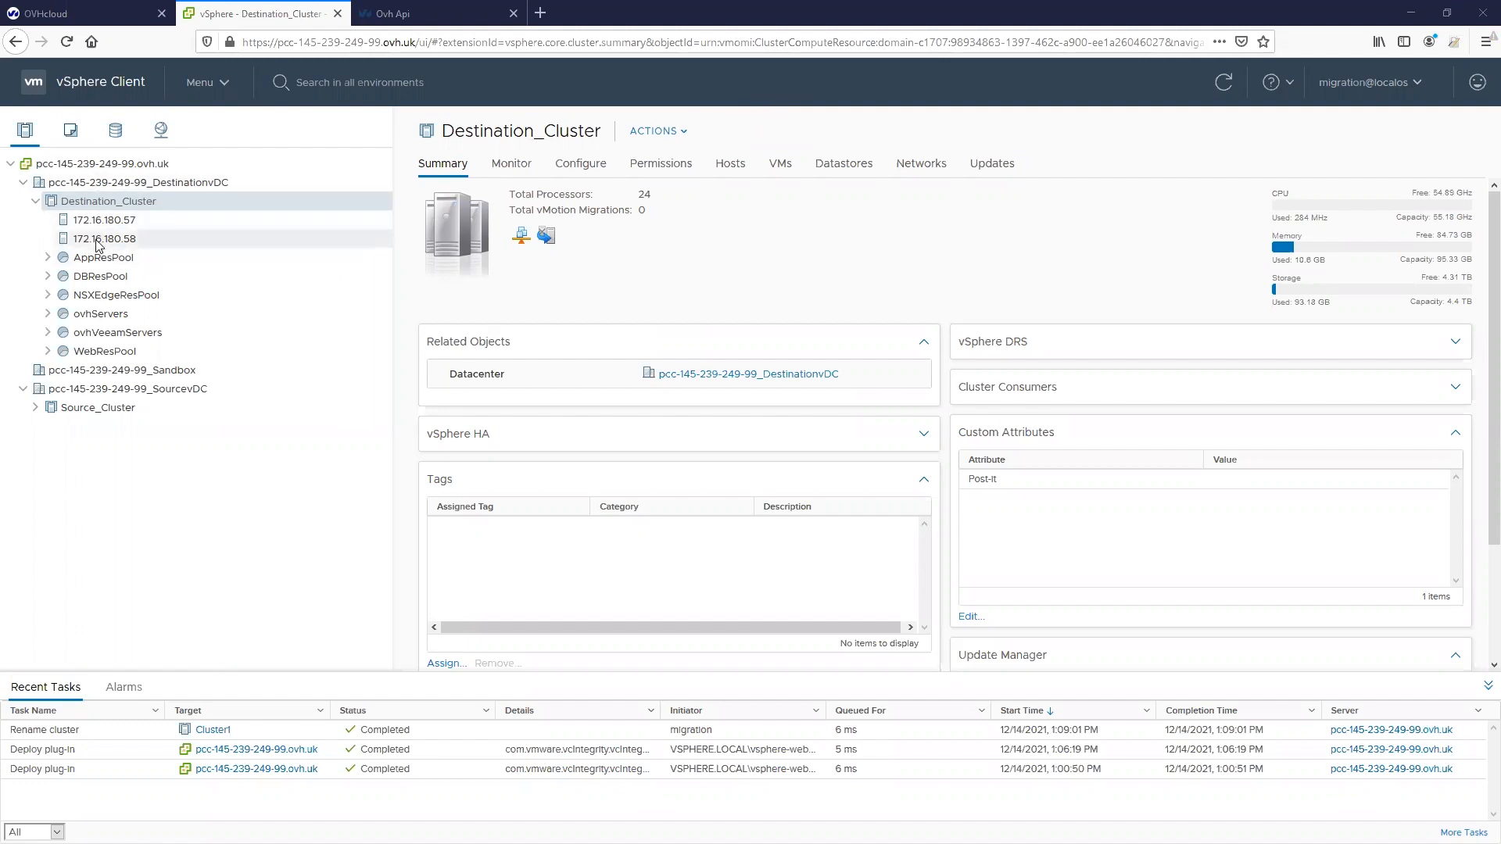
# - Connect Destination_Cluster to the TZ_924_Source transport zone in the NSX logical network settings
pyautogui.click(161, 130)
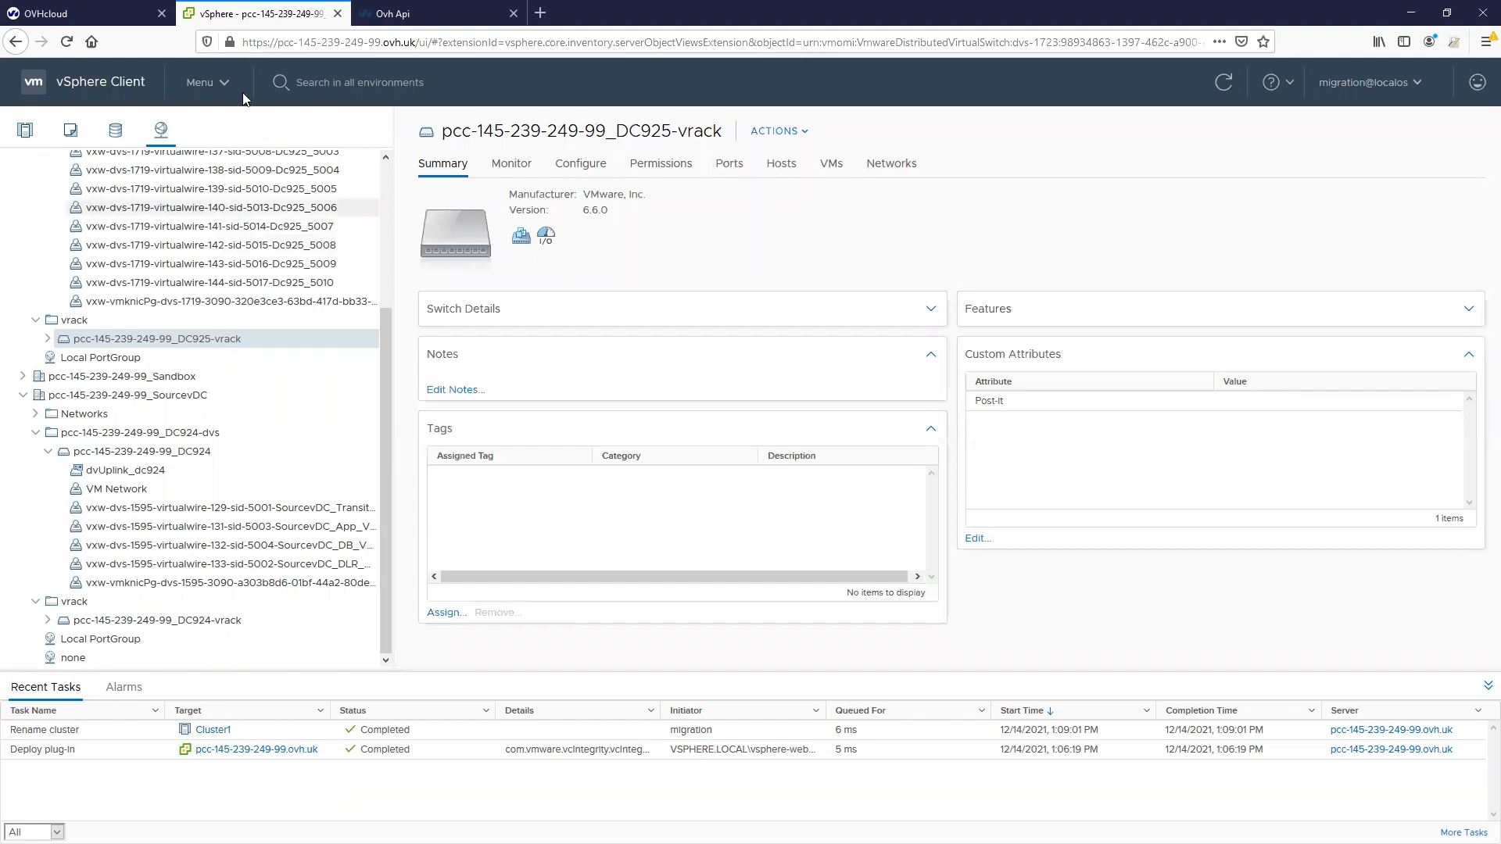
pyautogui.click(223, 88)
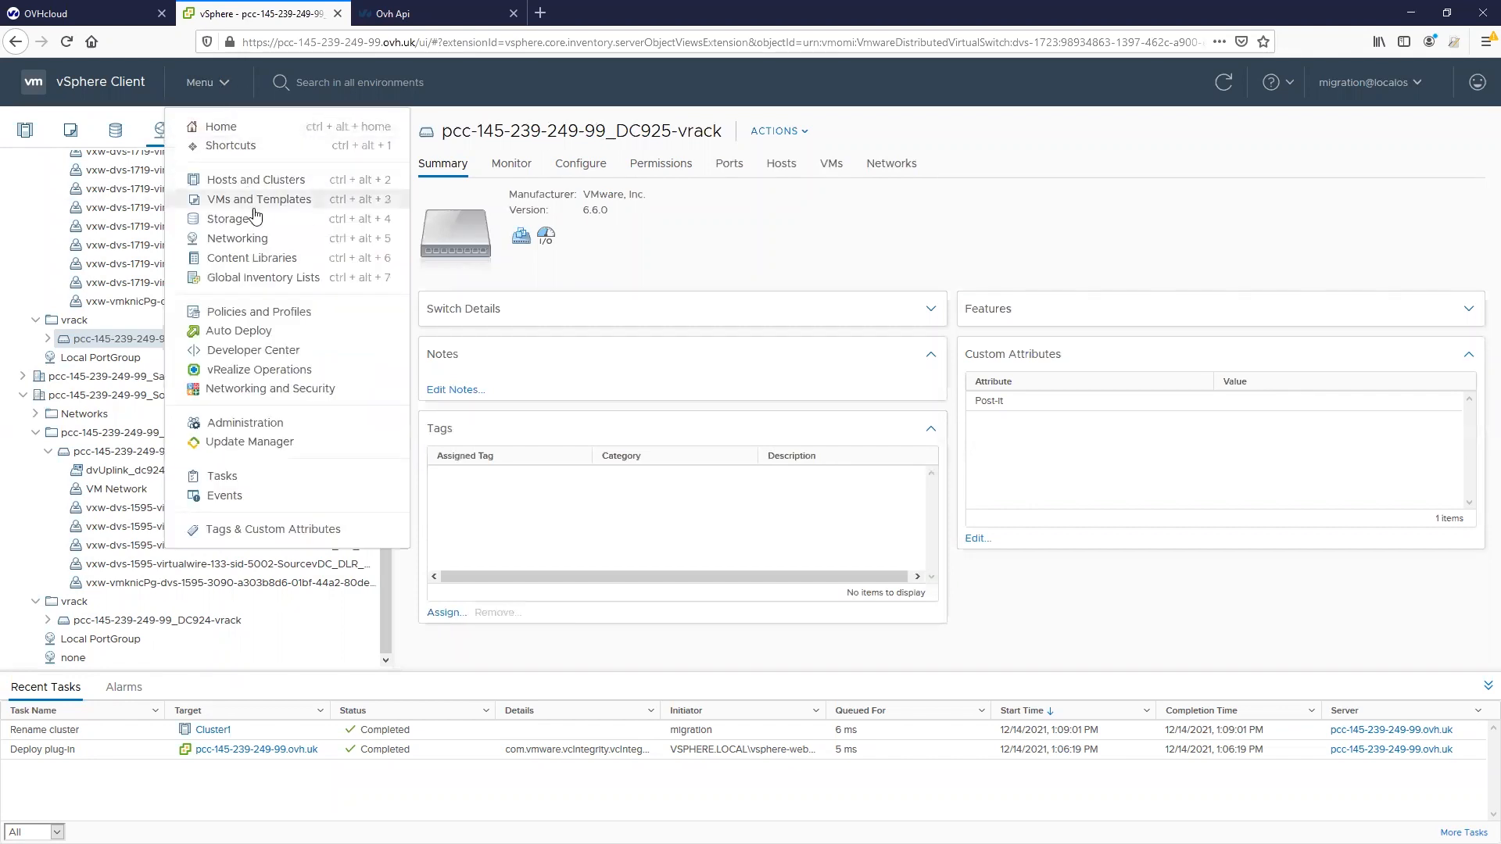
pyautogui.click(244, 390)
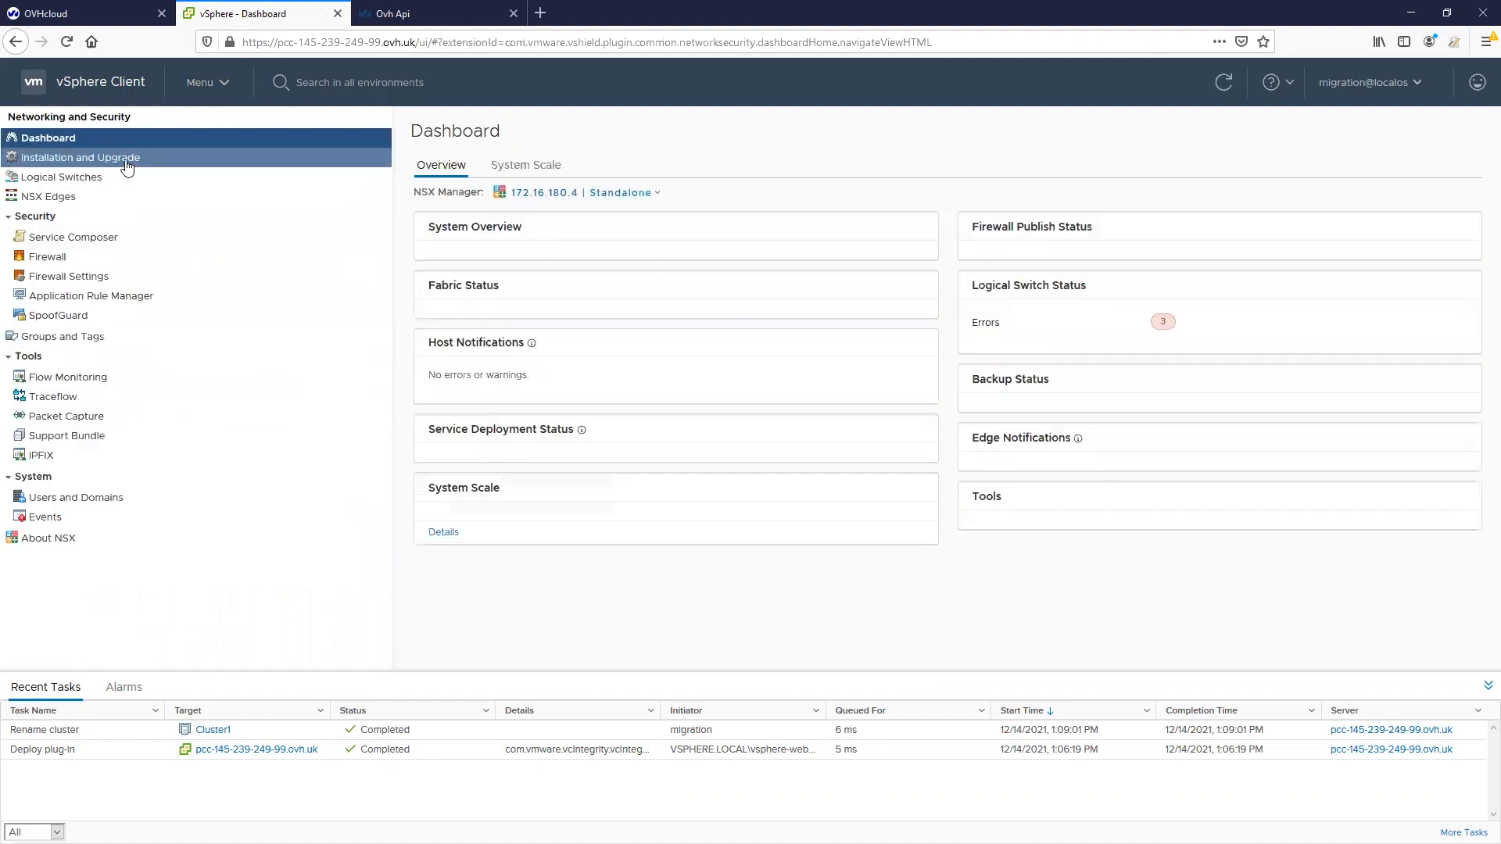
pyautogui.click(125, 158)
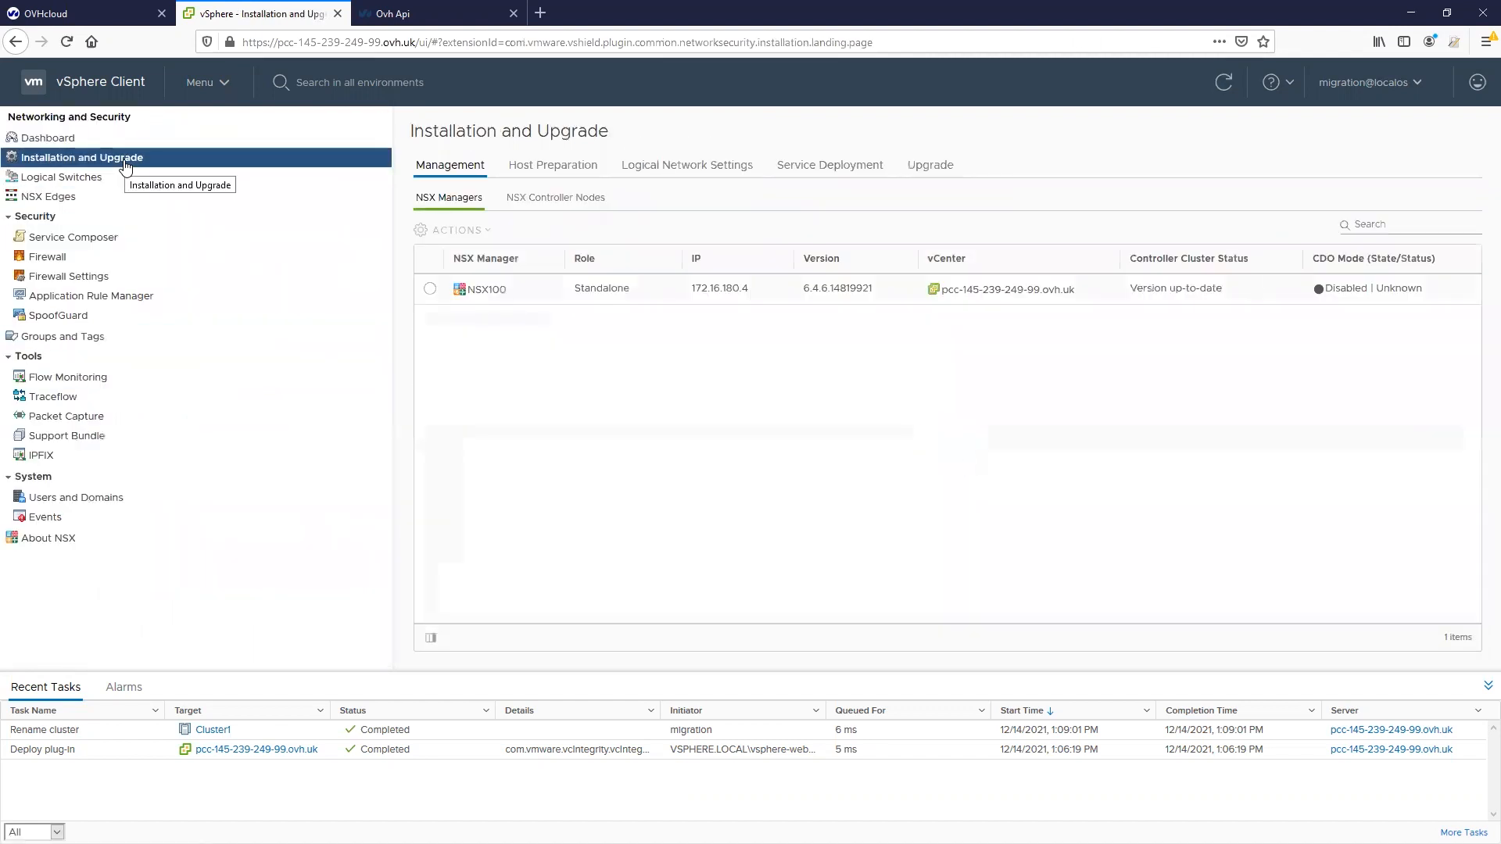
pyautogui.click(687, 165)
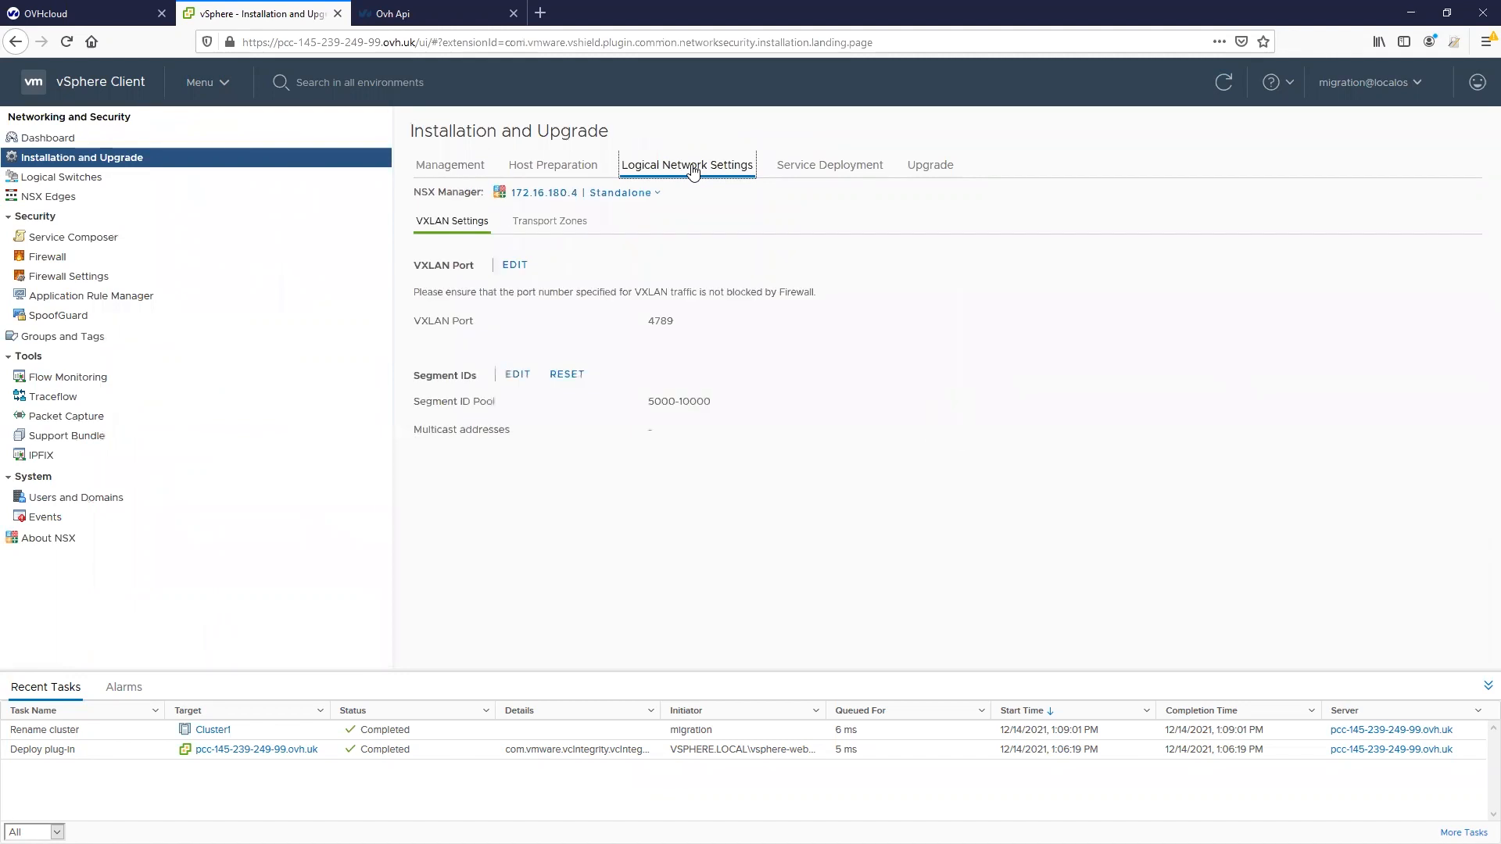
pyautogui.click(540, 221)
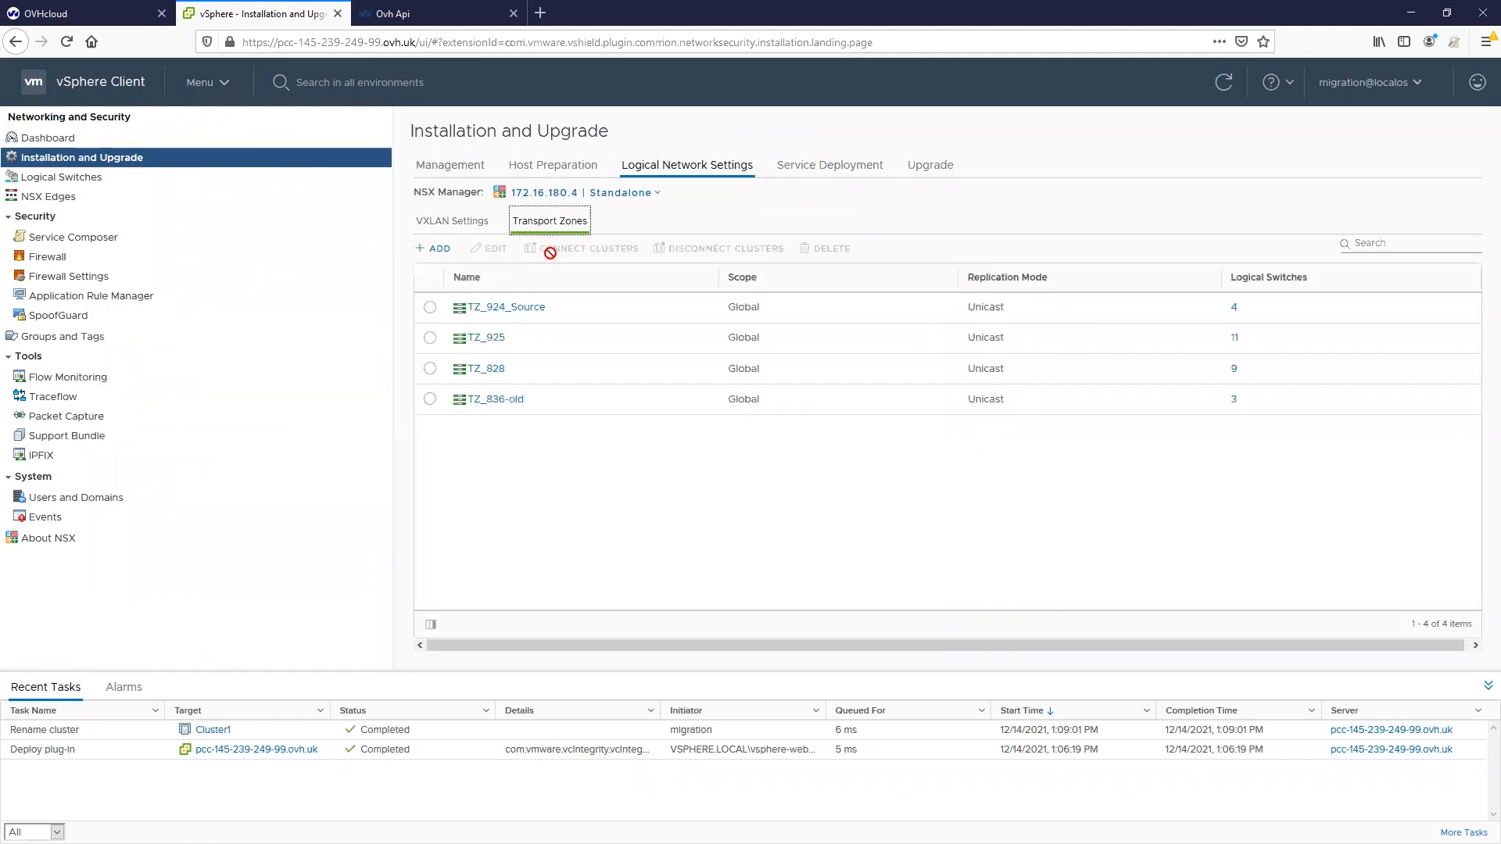
pyautogui.click(430, 308)
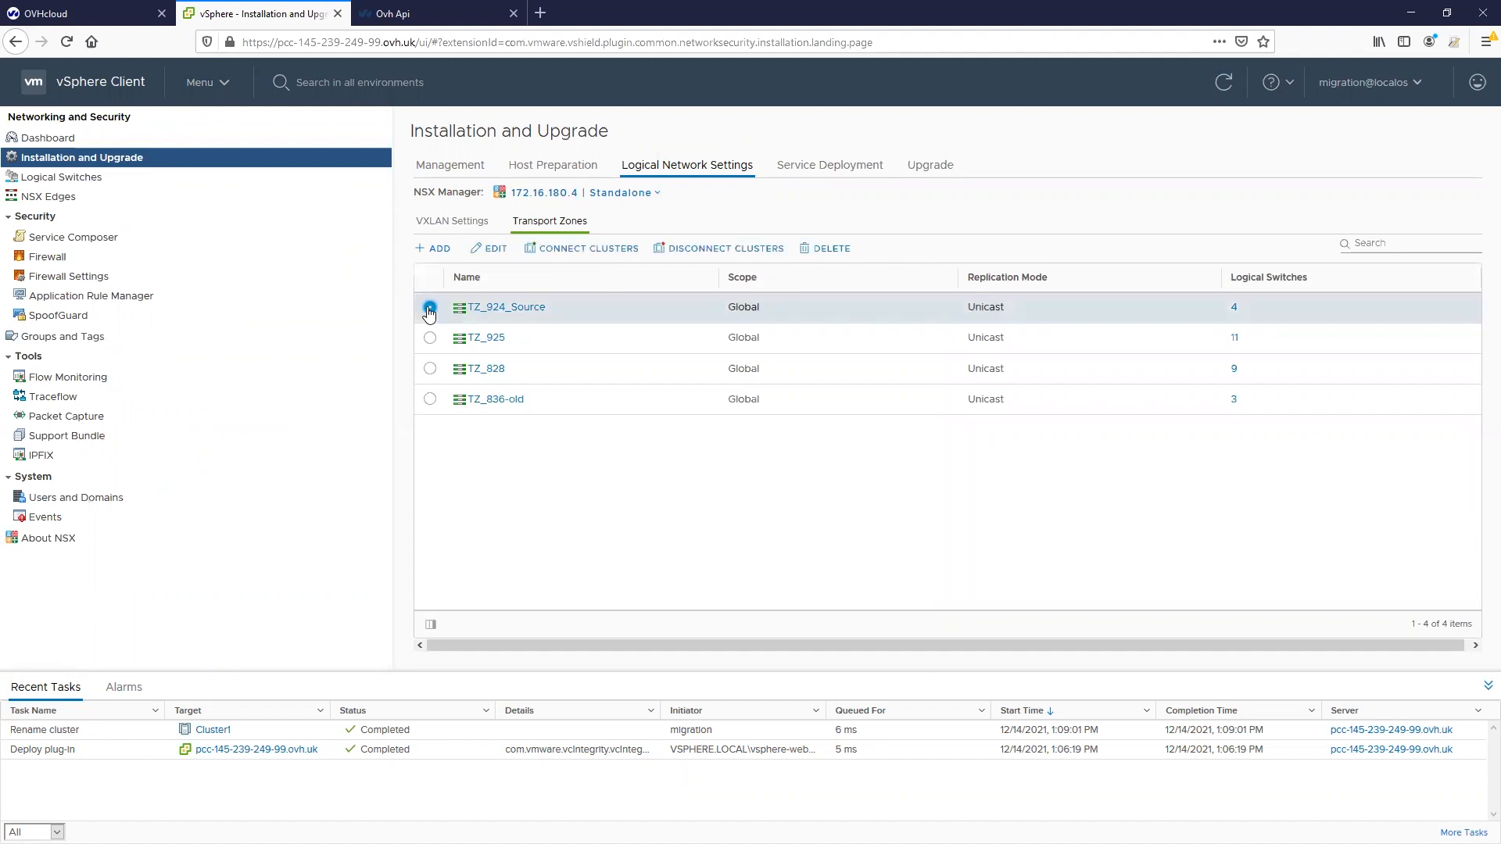
pyautogui.click(598, 250)
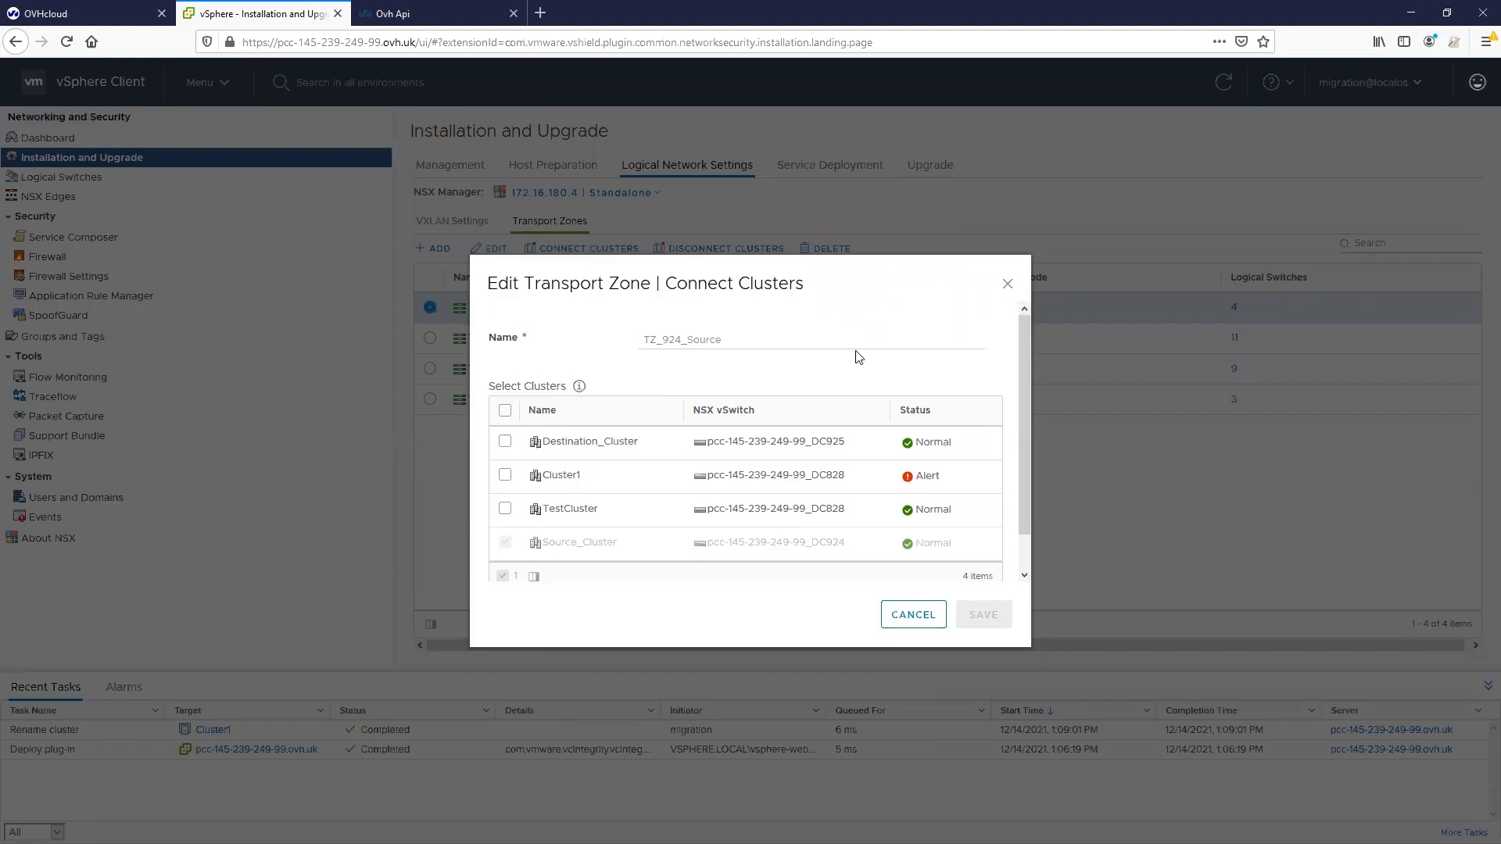
pyautogui.click(505, 442)
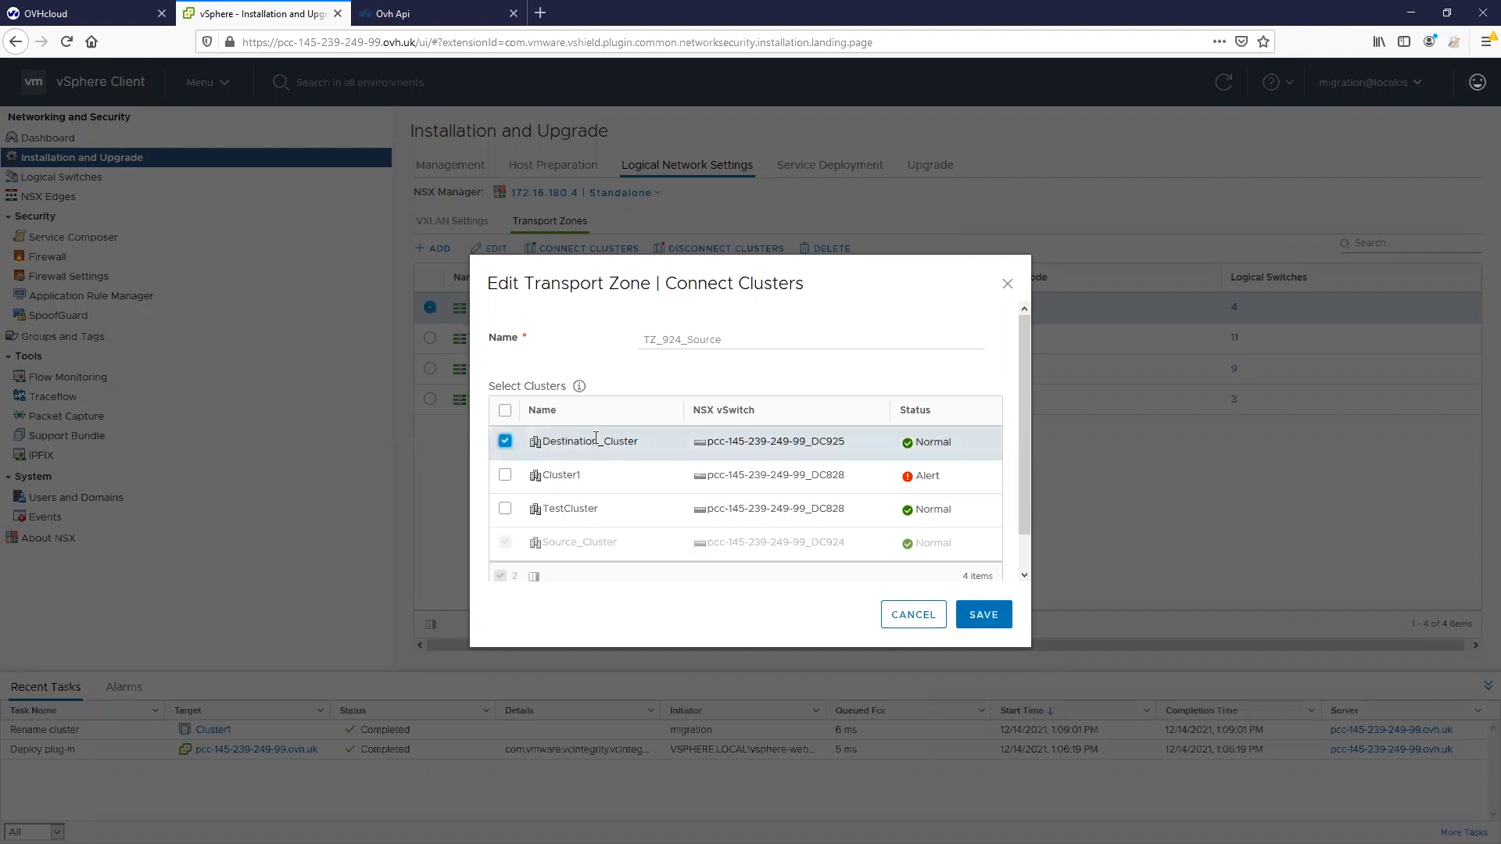
pyautogui.click(988, 612)
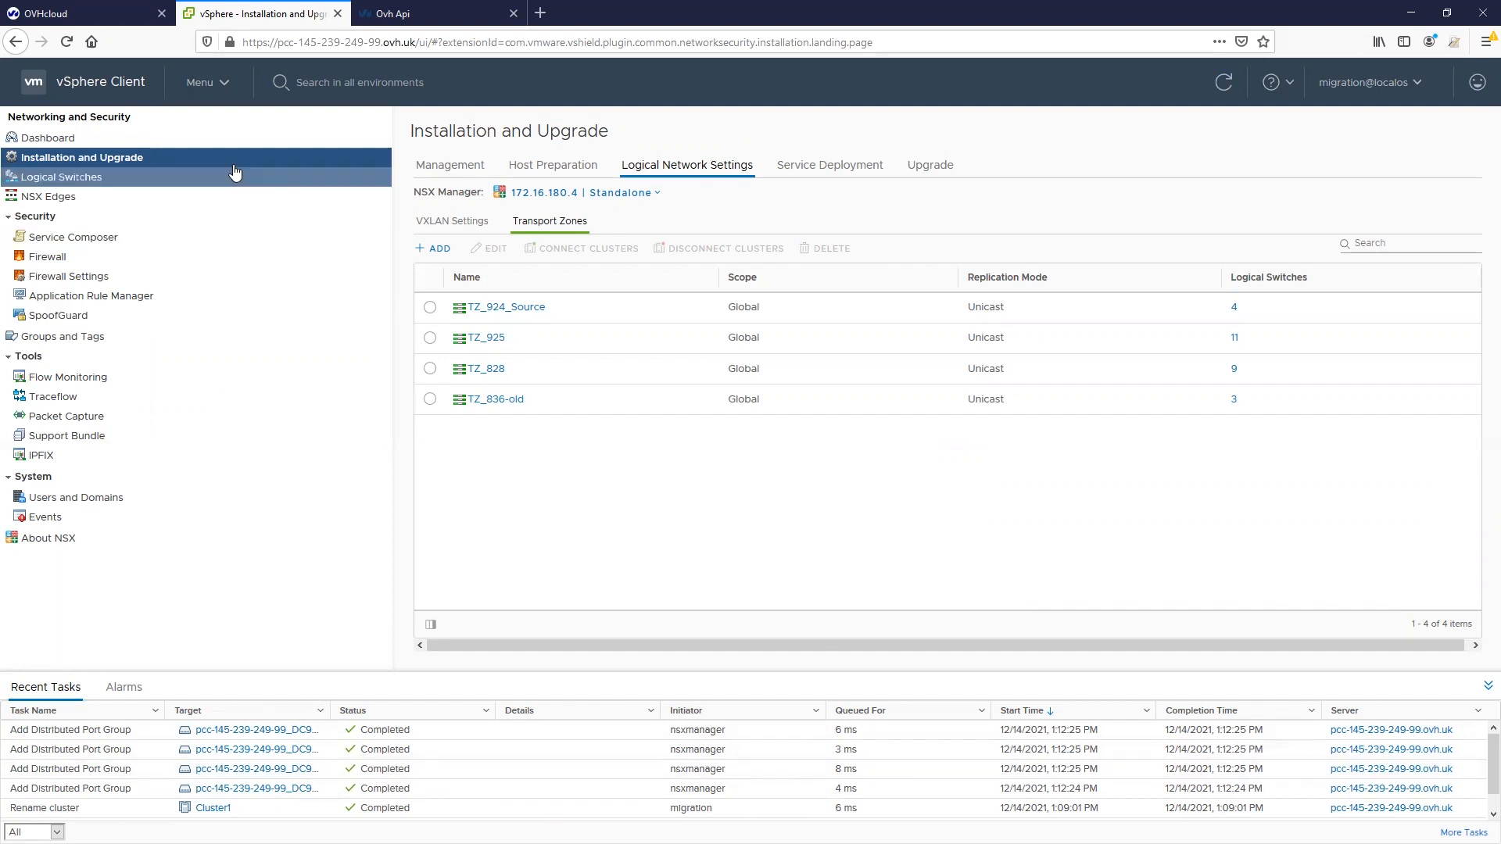
# - Examine the port groups of DestinationvDC and SourcevDC in the vSphere networking inventory
pyautogui.click(209, 91)
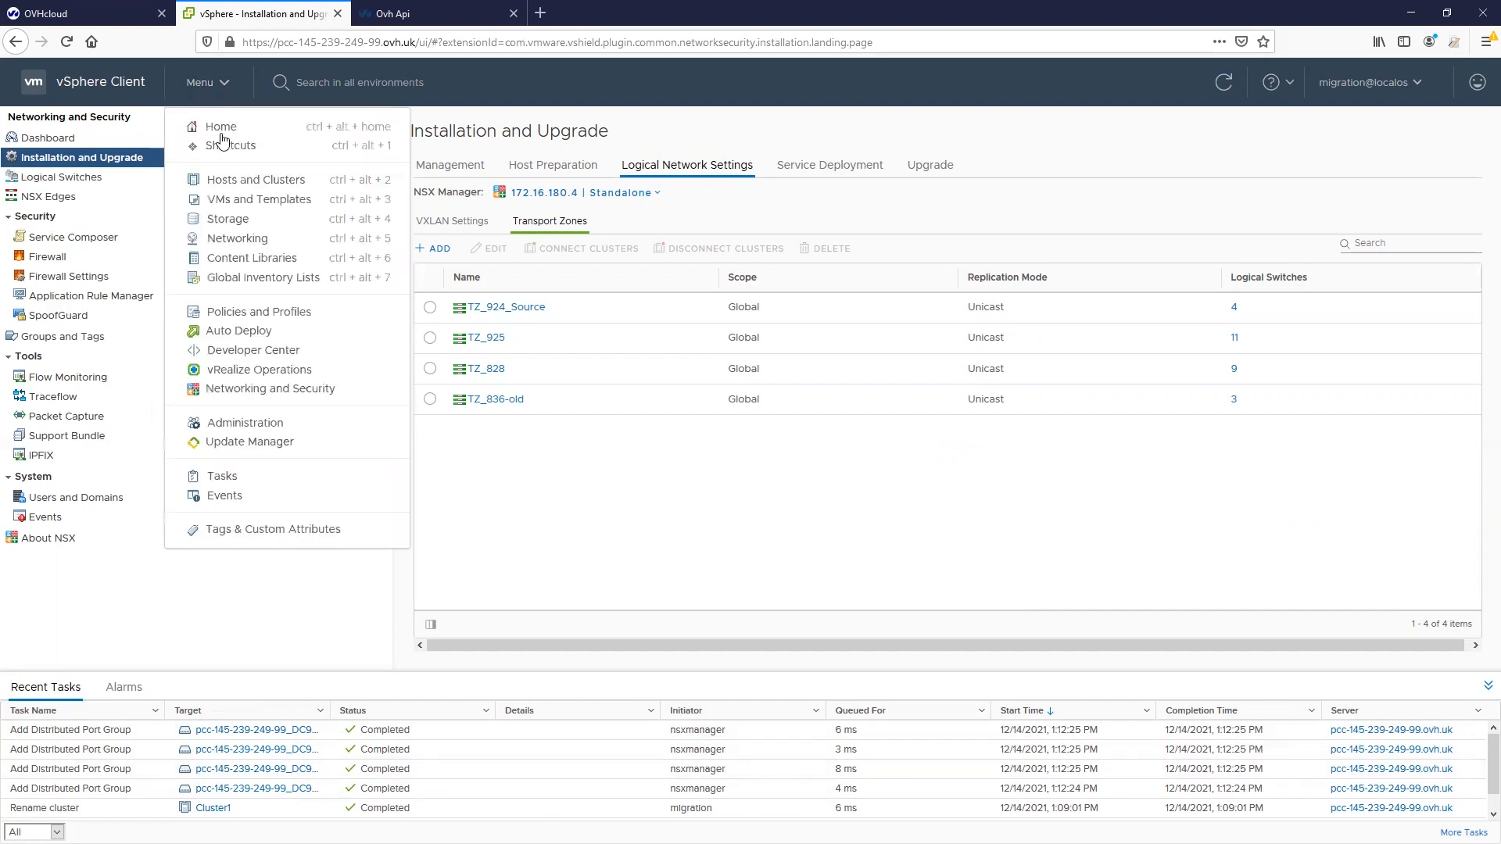
pyautogui.click(226, 237)
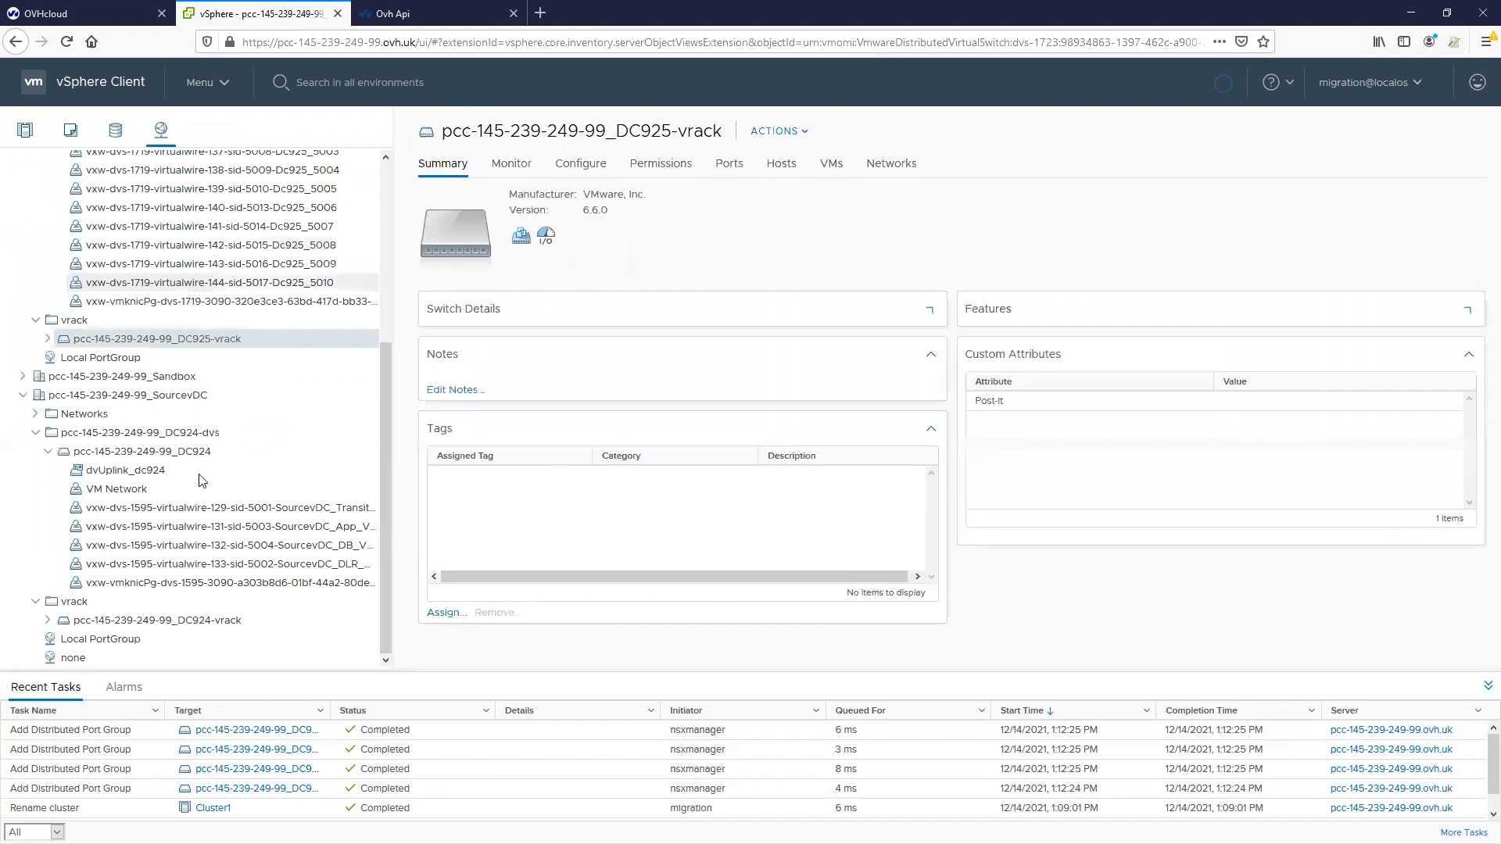
pyautogui.scroll(5, 207, 508)
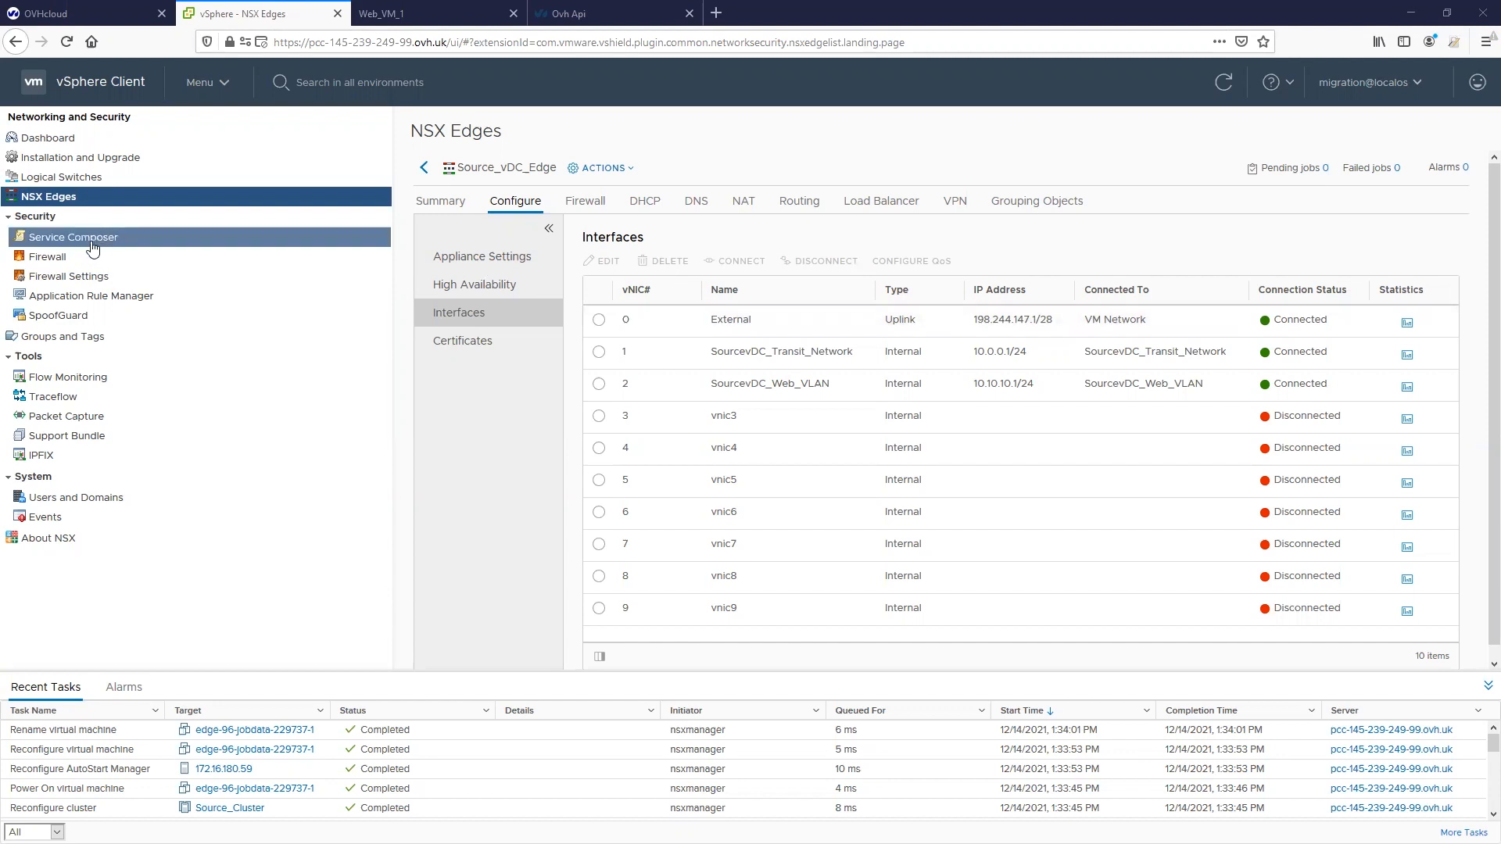
# - Search the NSX logical switches for names containing "Temp_"
pyautogui.click(63, 176)
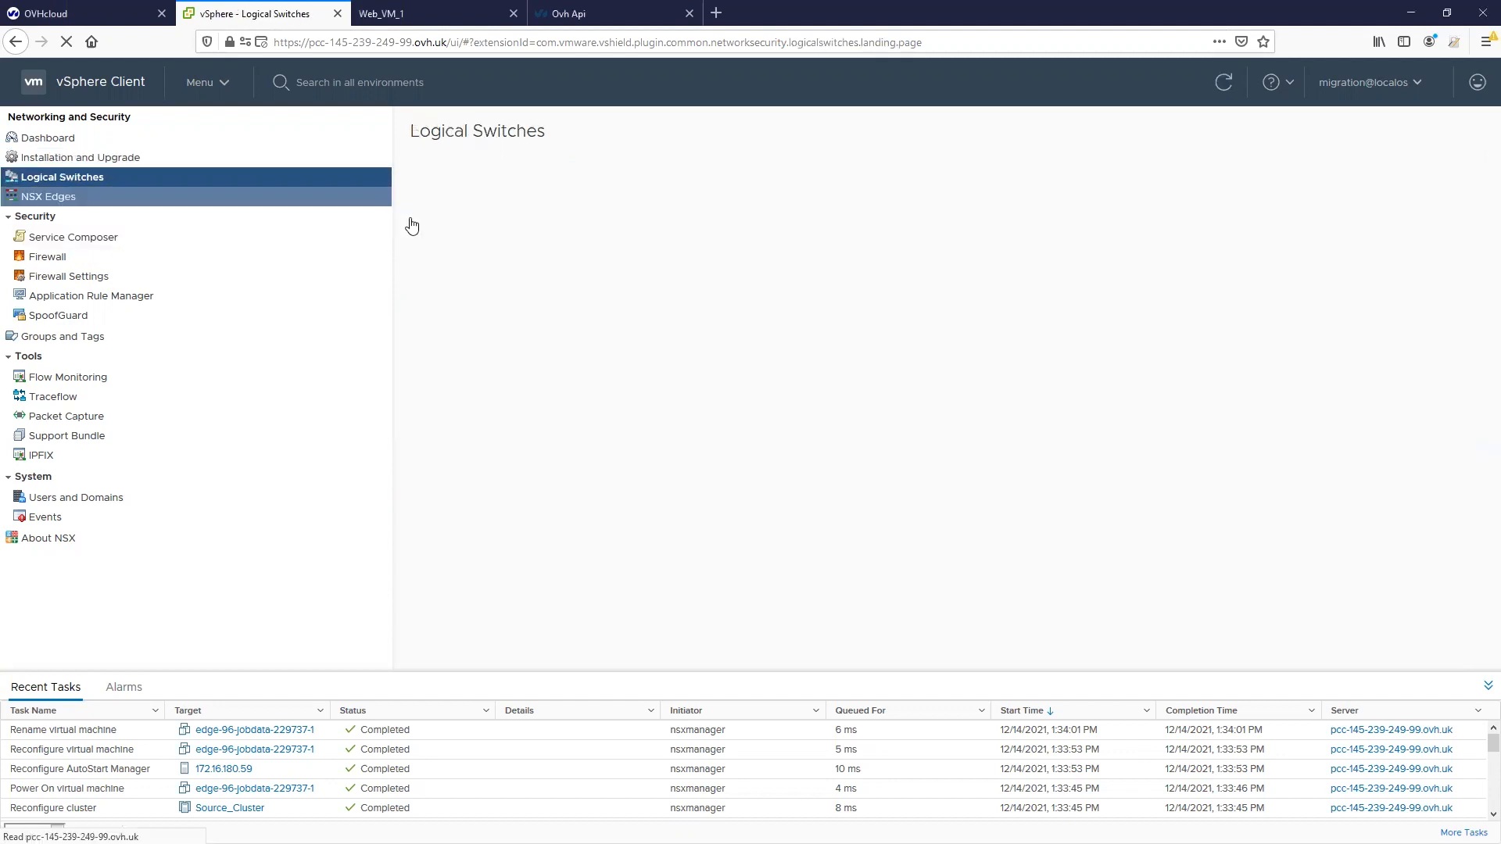
pyautogui.click(1347, 192)
pyautogui.write('Temp_')
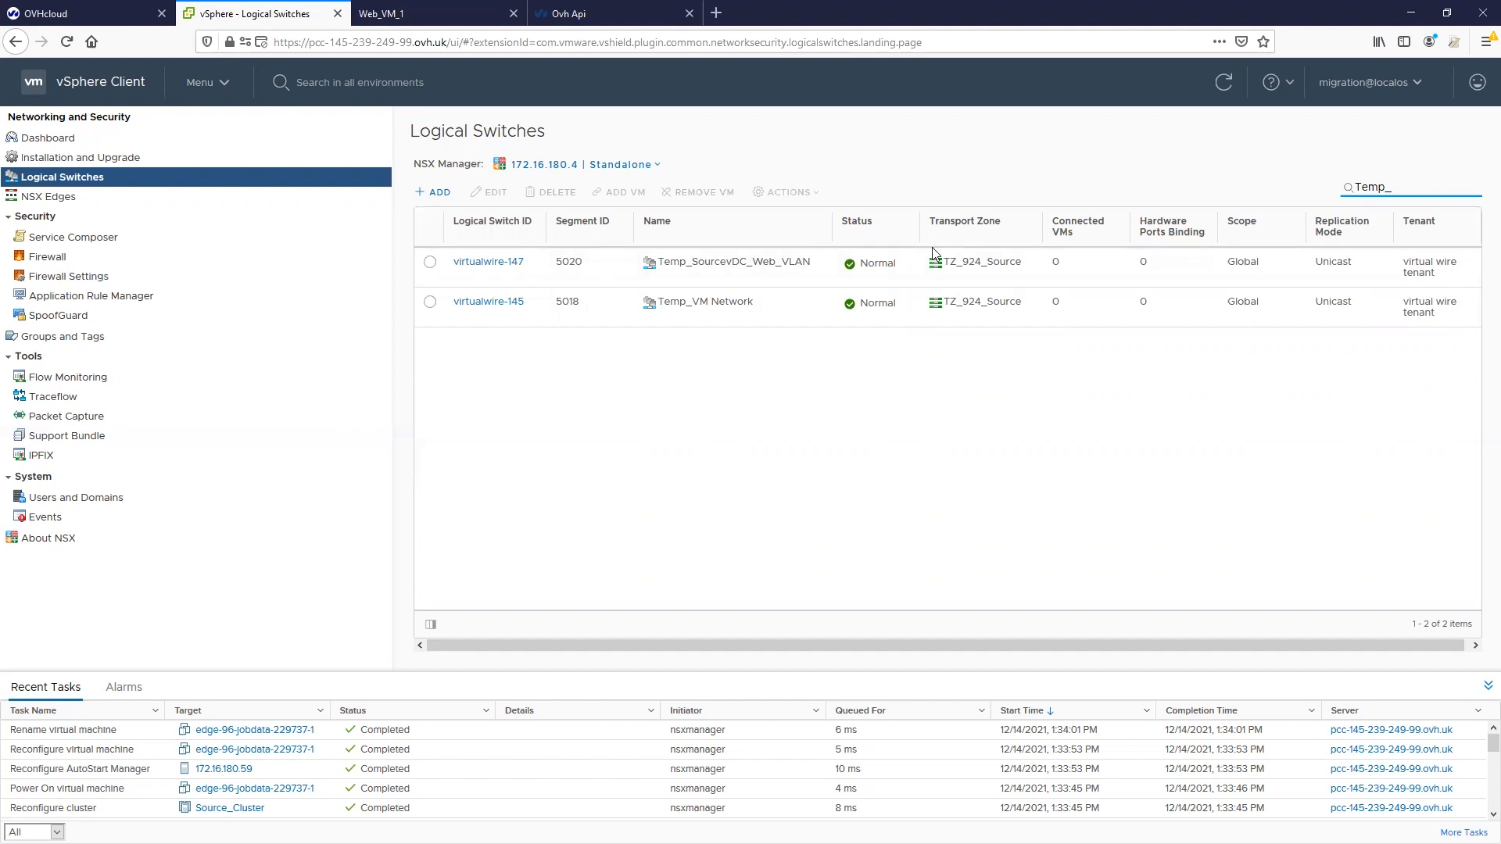
# - Clear the Web_VM_1 console and start a continuous ping to 10.20.20.20
pyautogui.click(430, 11)
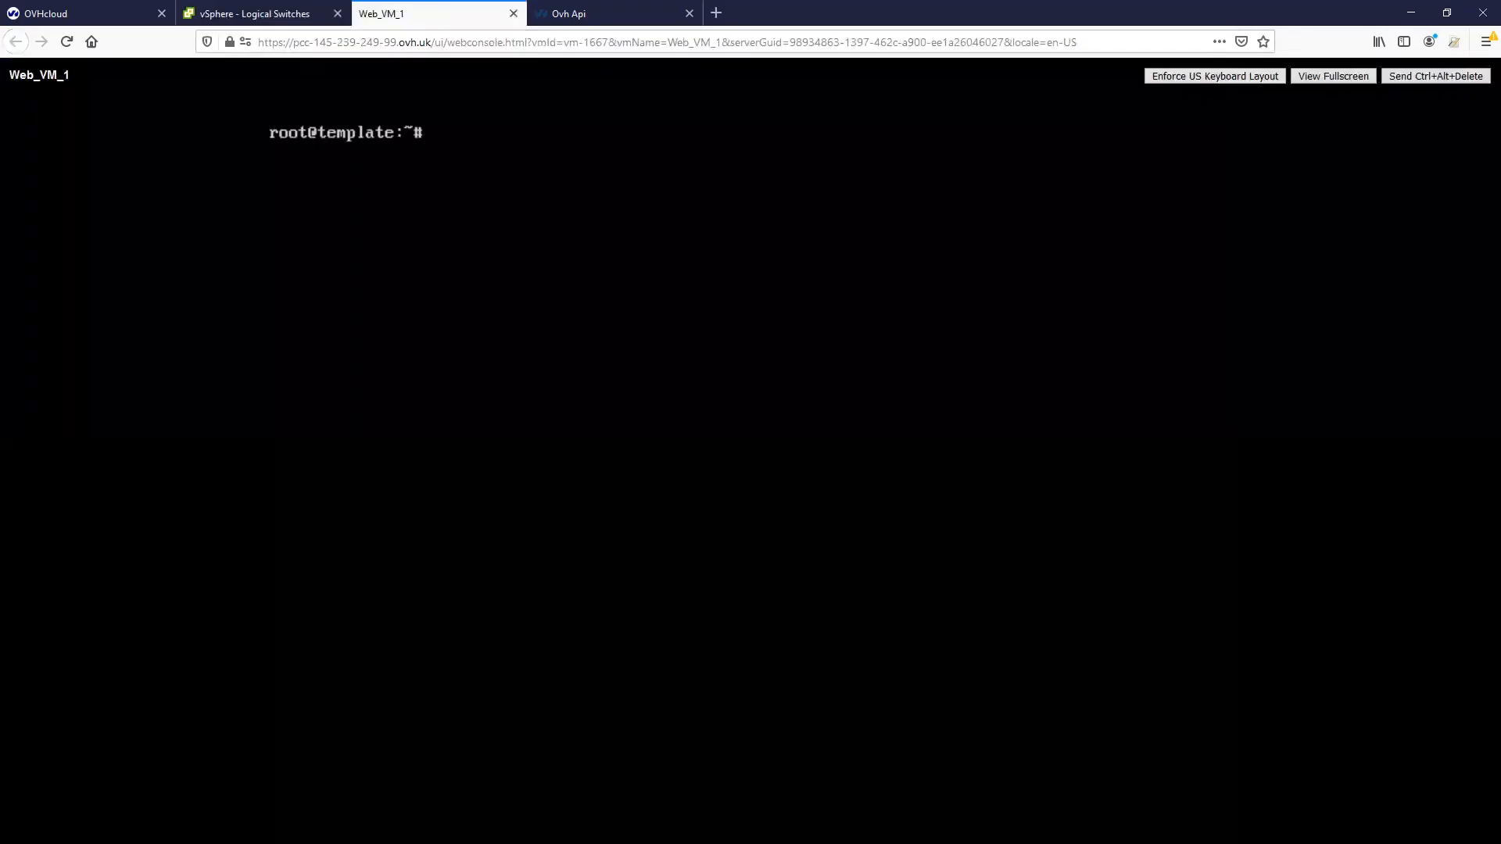
pyautogui.write('clear')
pyautogui.press('Return')
pyautogui.write('ping 10.20.20.20')
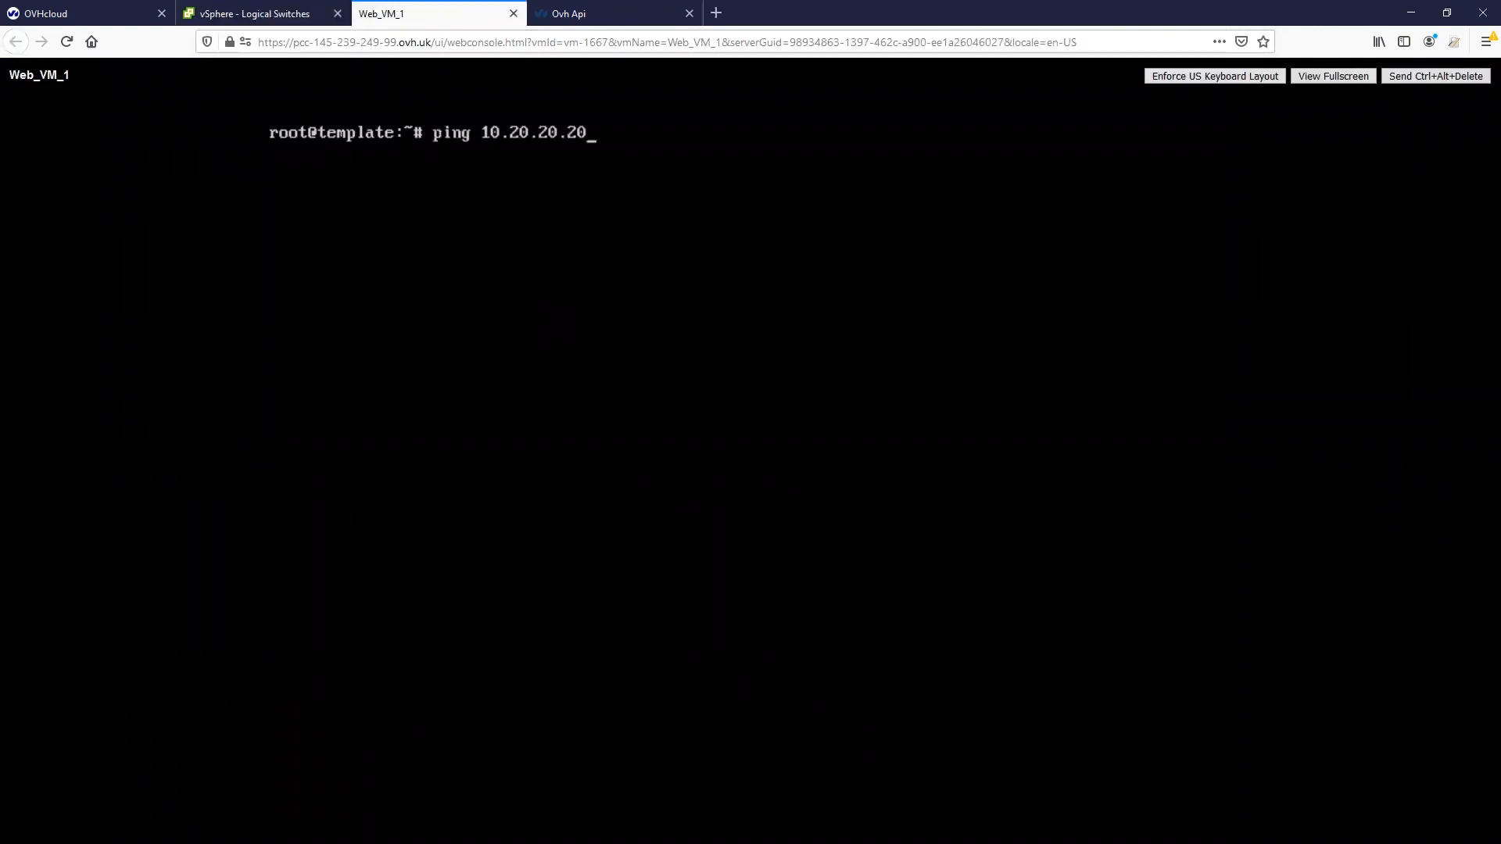
pyautogui.press('Return')
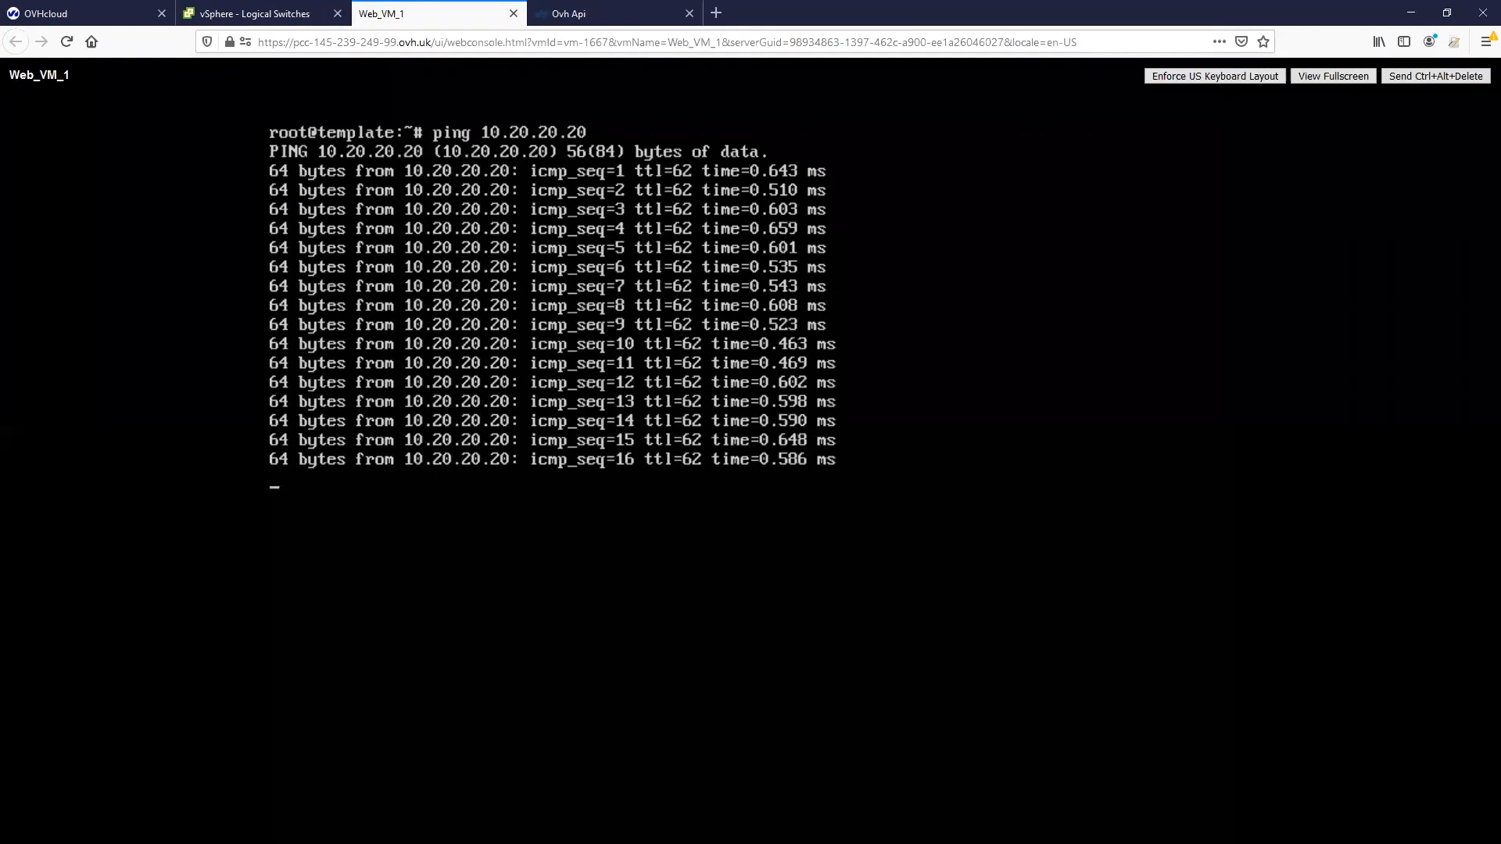
# - Disable high availability in the configuration of the Source_vDC_Edge gateway among the NSX Edges
pyautogui.click(238, 14)
pyautogui.click(189, 92)
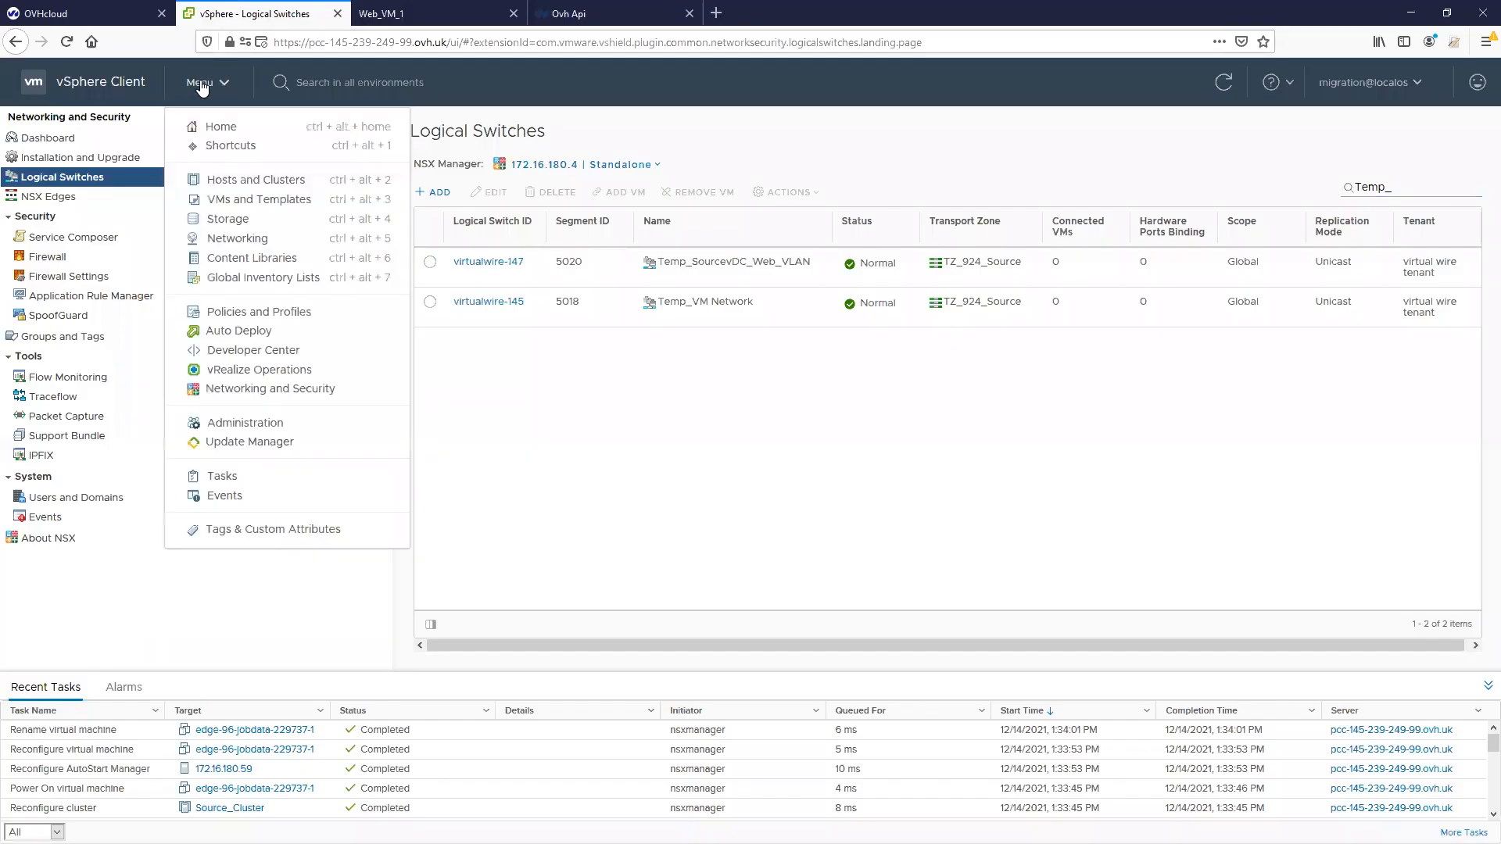
pyautogui.click(242, 389)
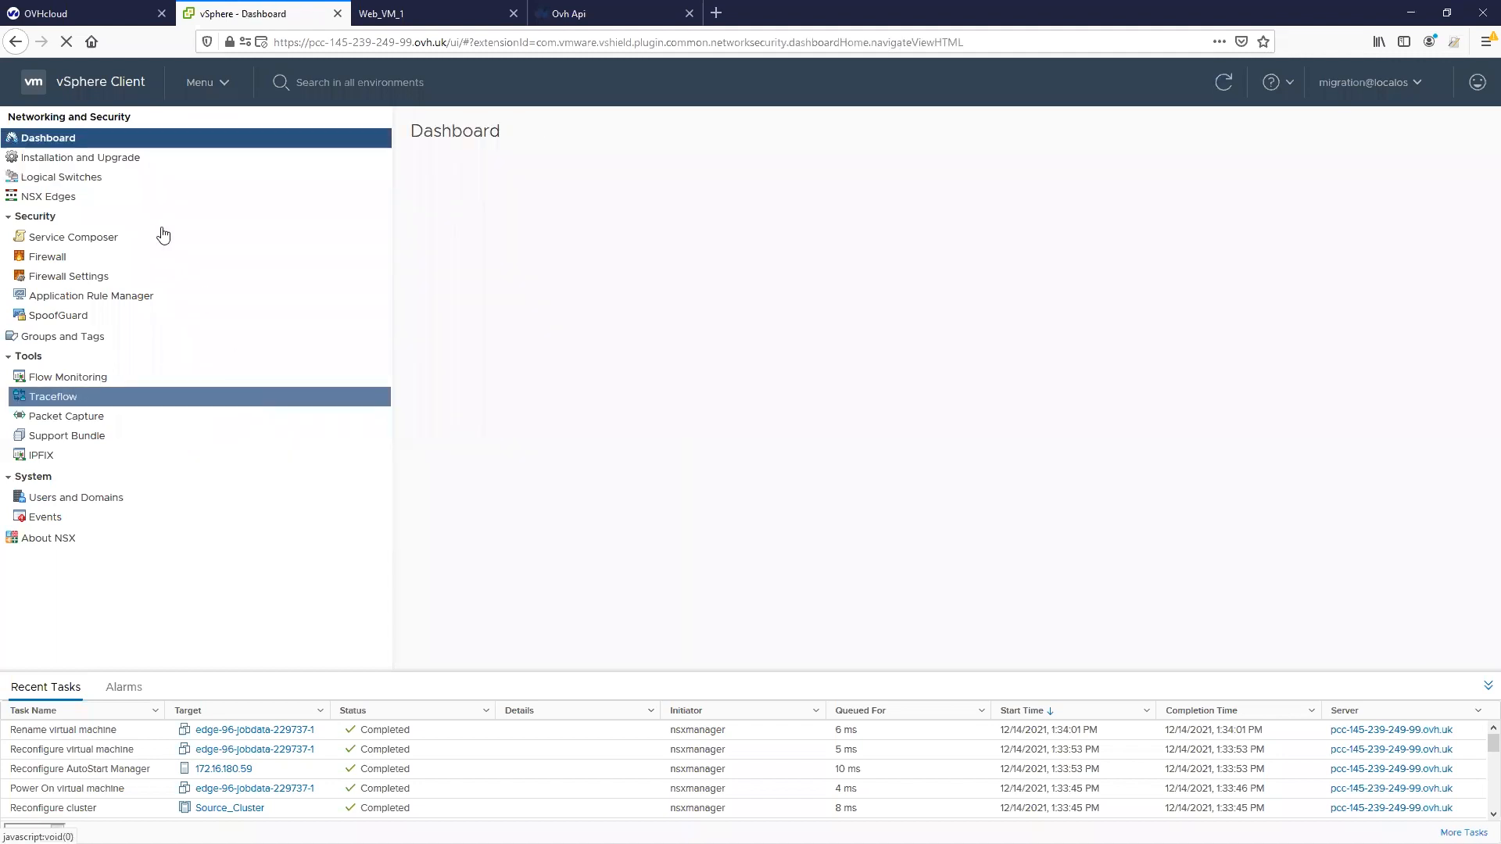
pyautogui.click(76, 198)
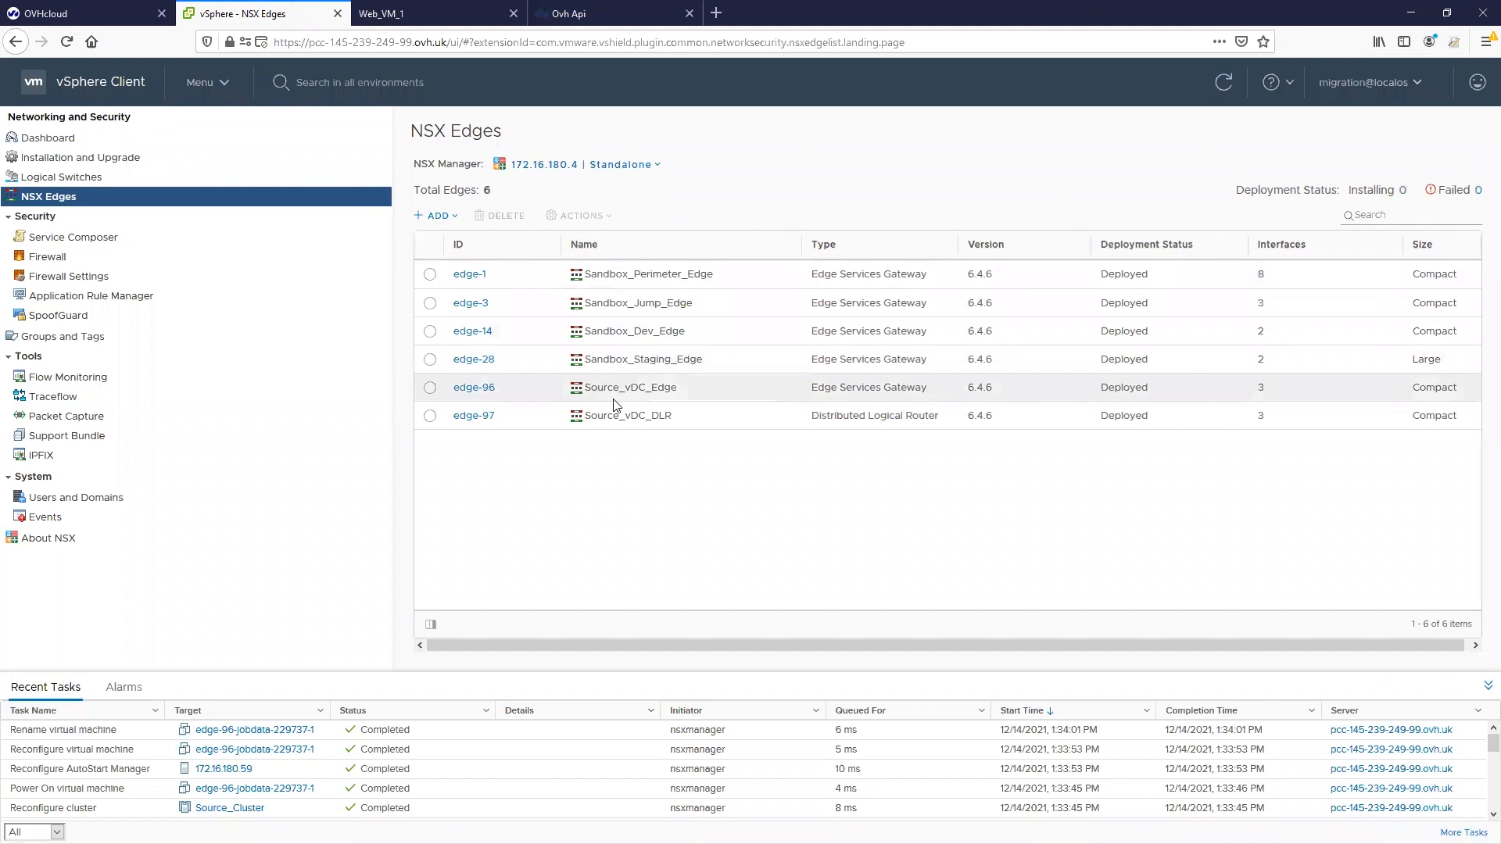
pyautogui.click(469, 391)
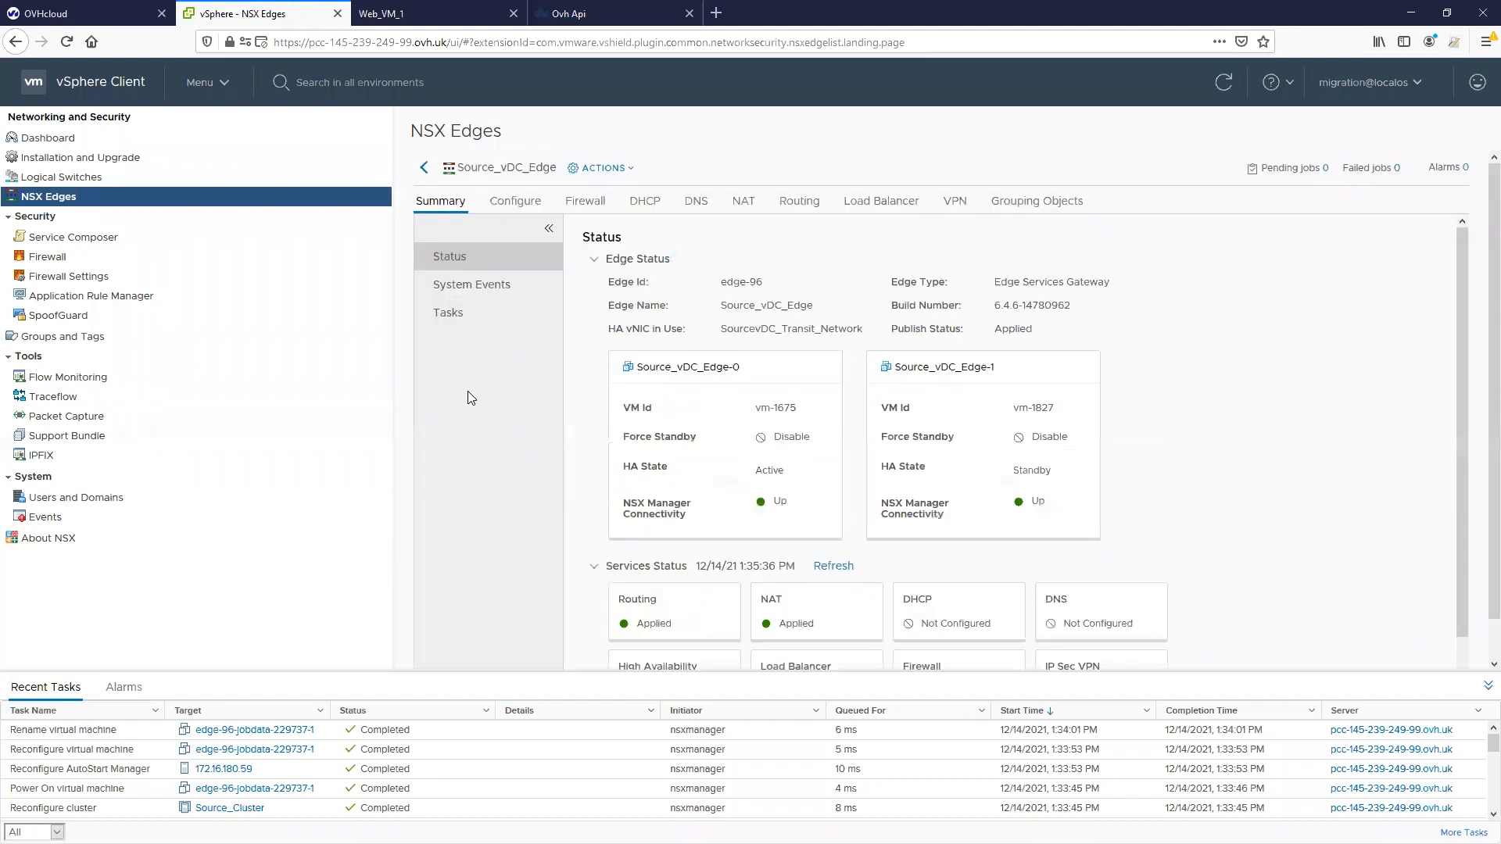
pyautogui.click(517, 205)
pyautogui.click(479, 288)
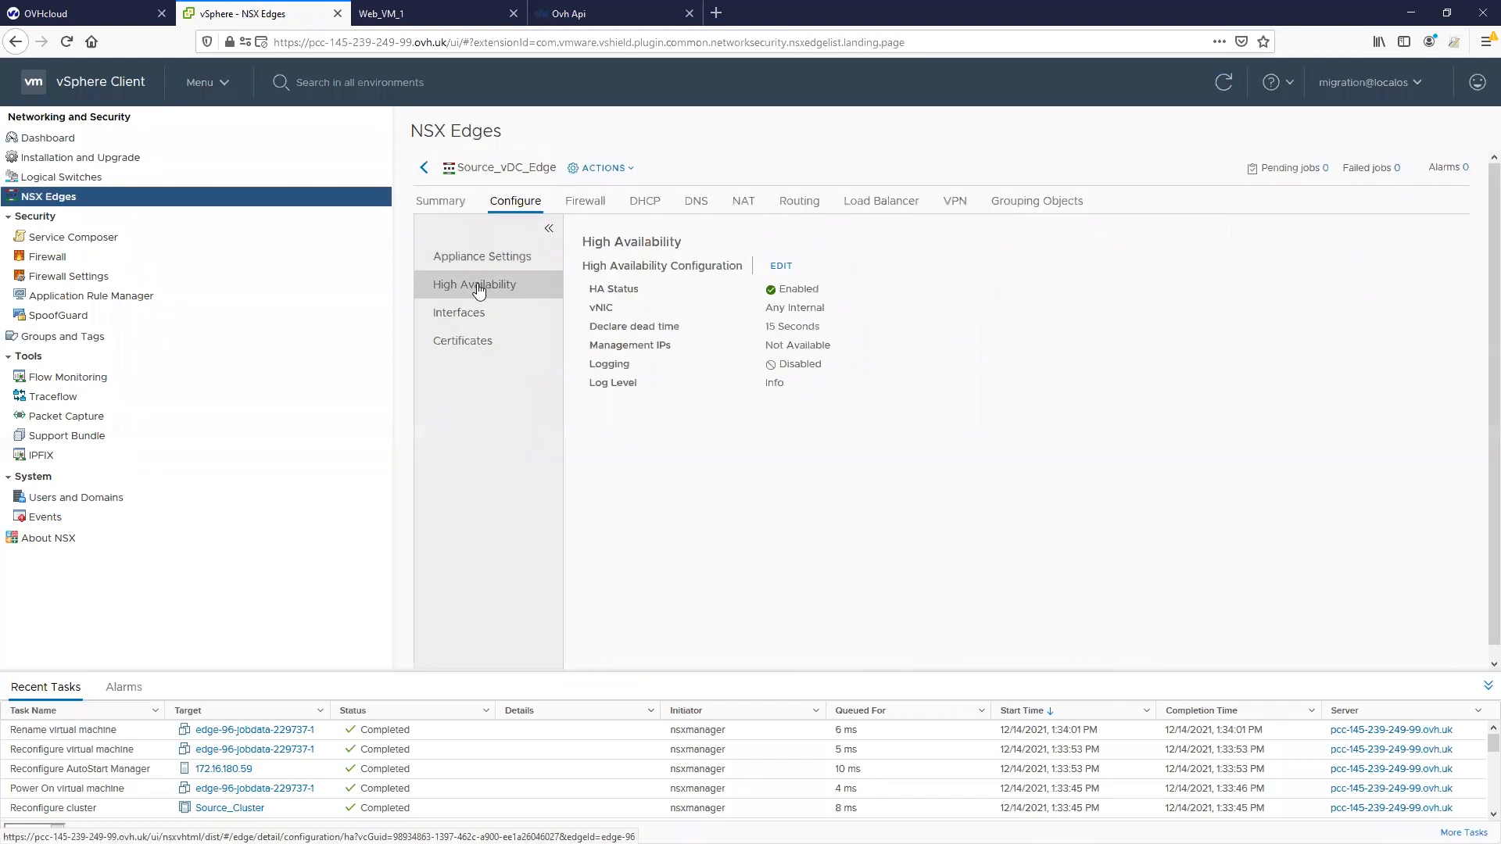
pyautogui.click(781, 267)
pyautogui.click(708, 307)
pyautogui.click(927, 642)
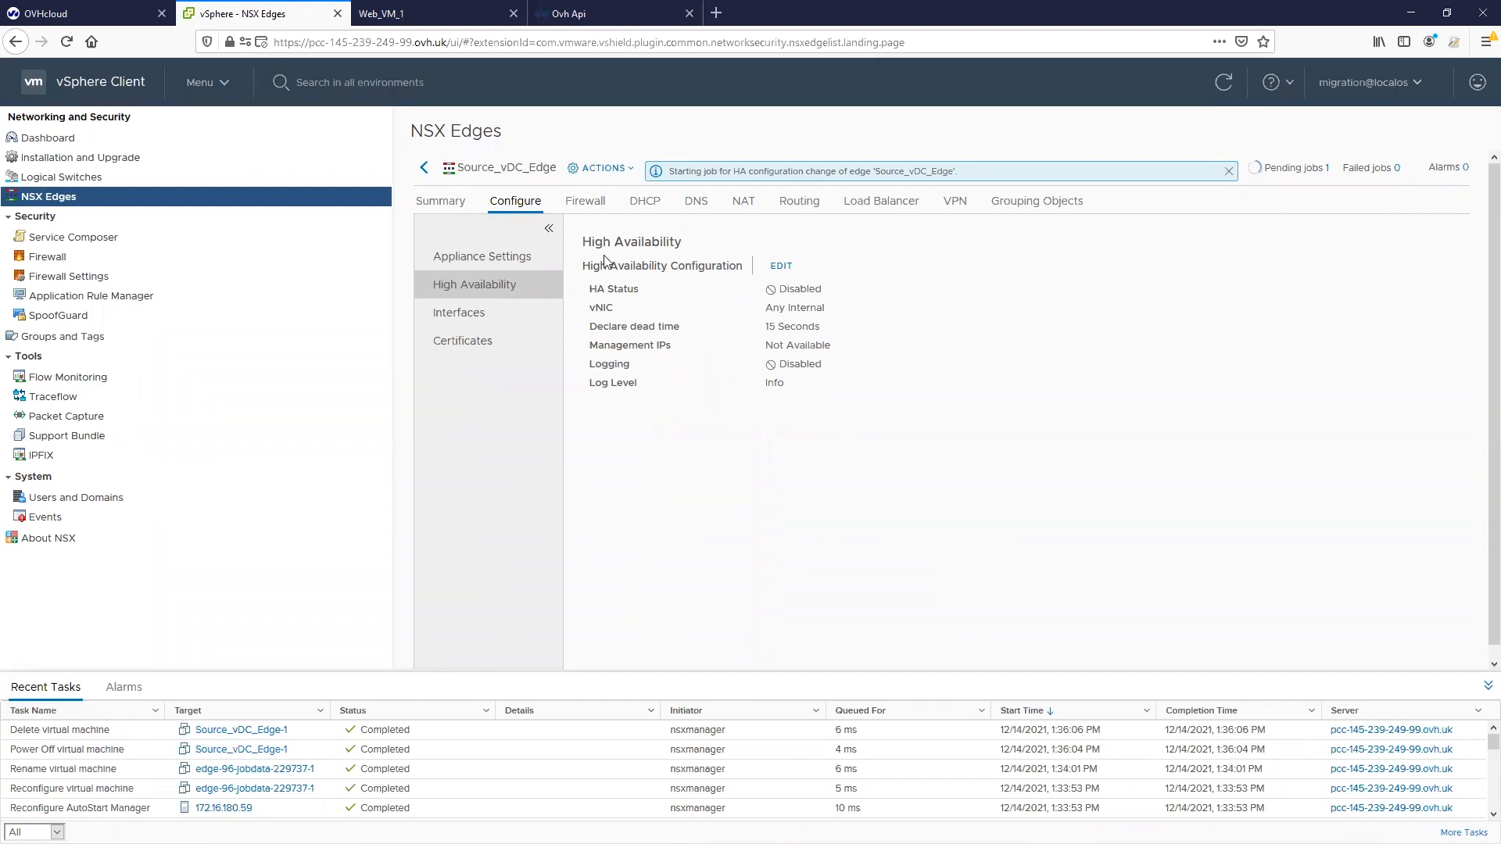
# - Reconnect the External uplink interface of Source_vDC_Edge to the Temp_VM Network logical switch and save it
pyautogui.click(463, 313)
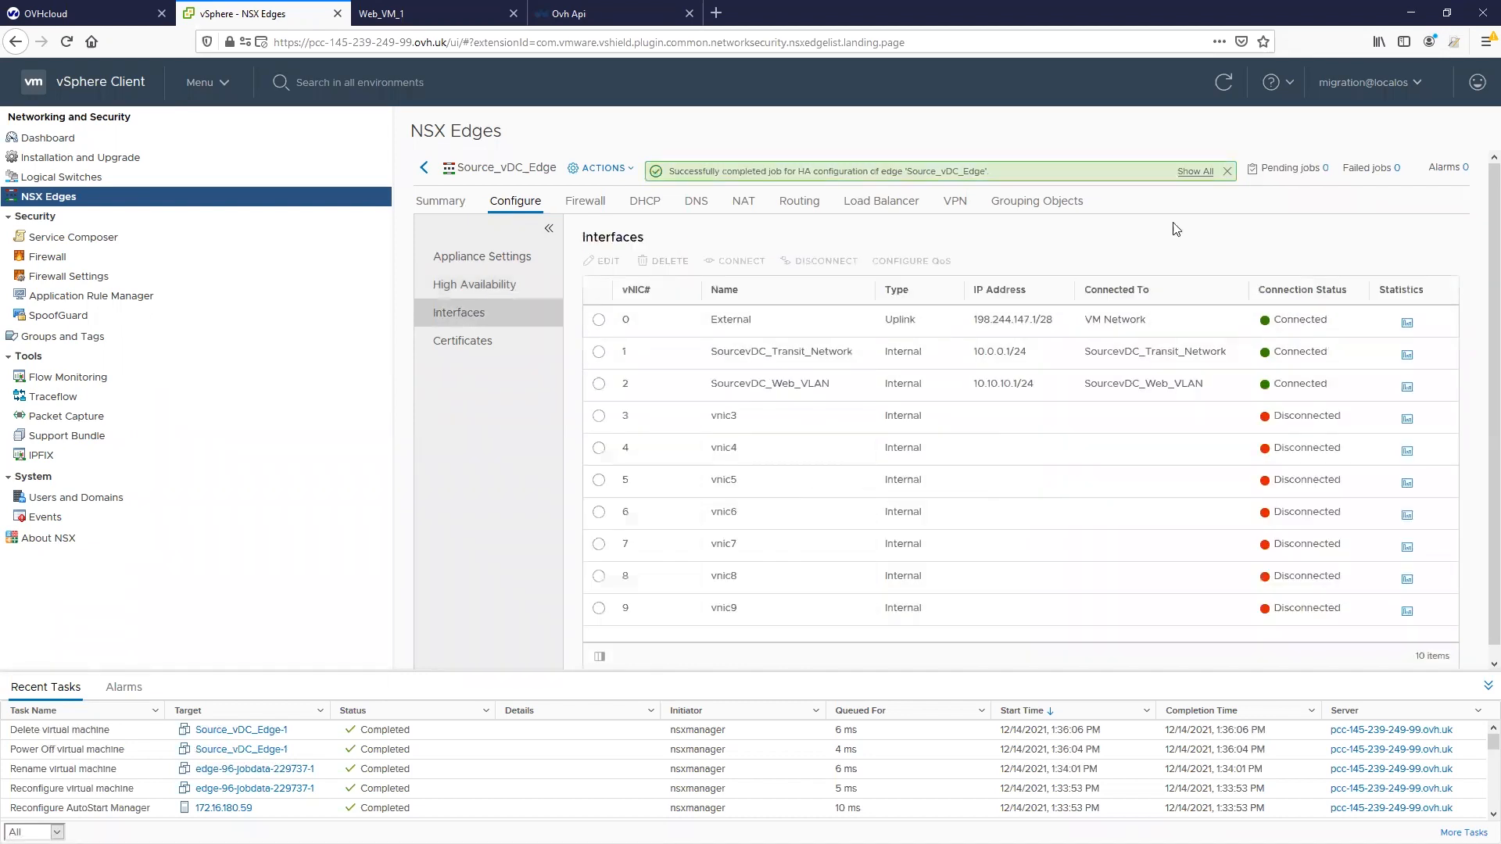
pyautogui.click(1226, 172)
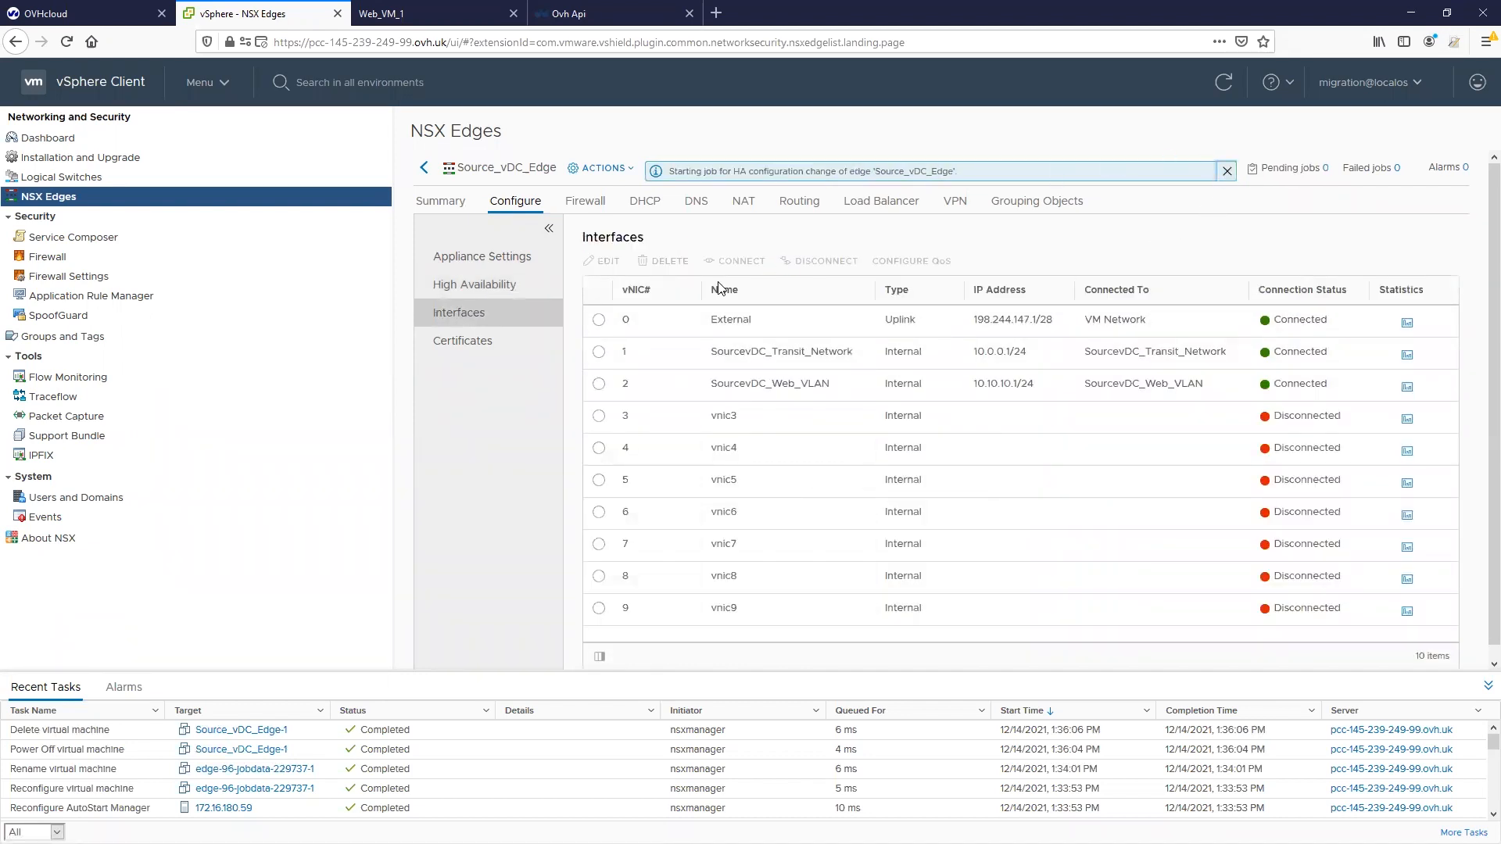
pyautogui.click(599, 320)
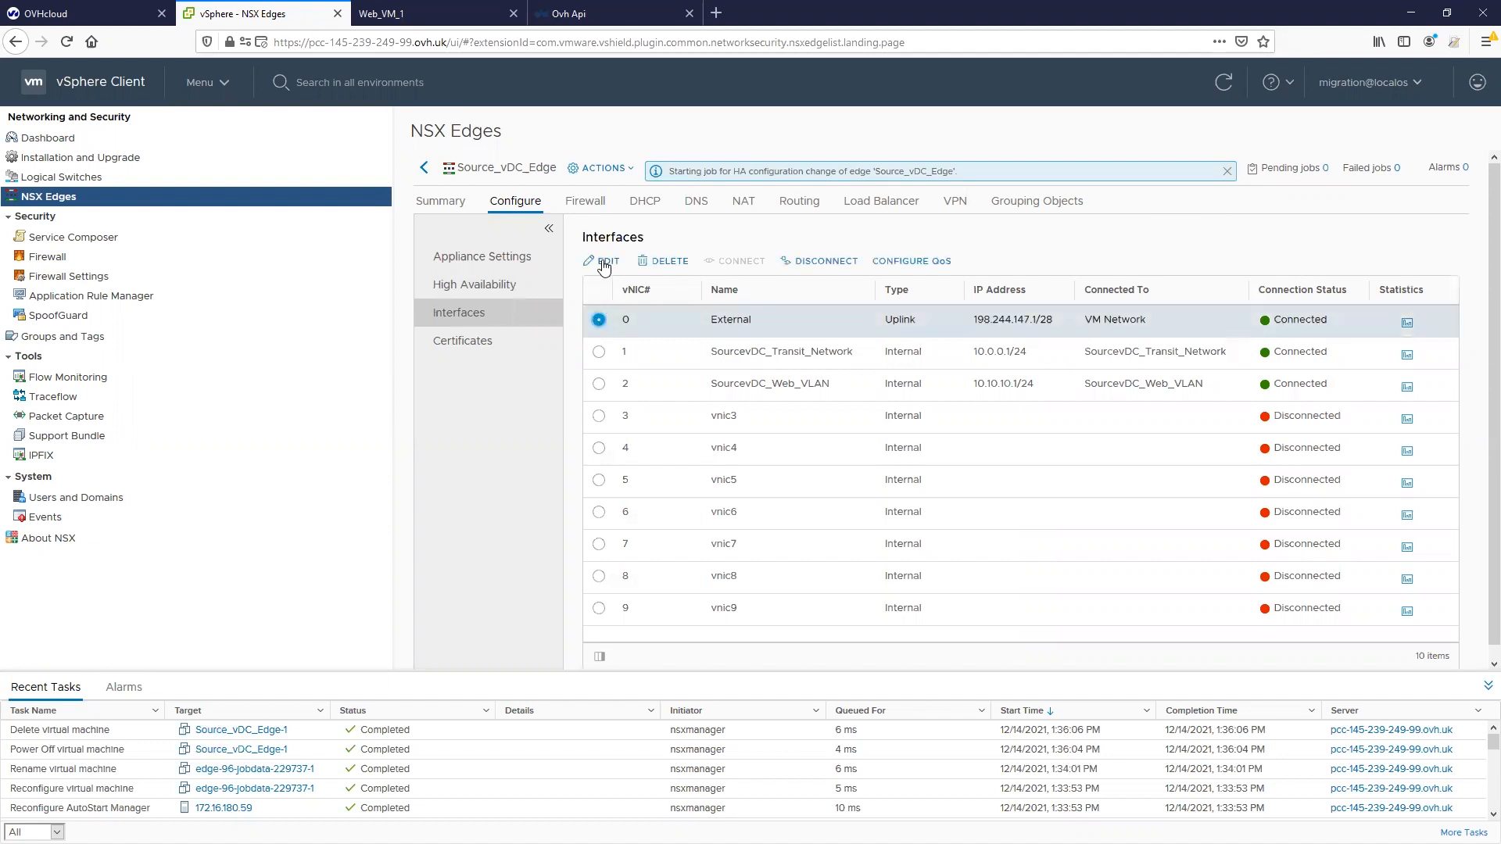
pyautogui.click(605, 264)
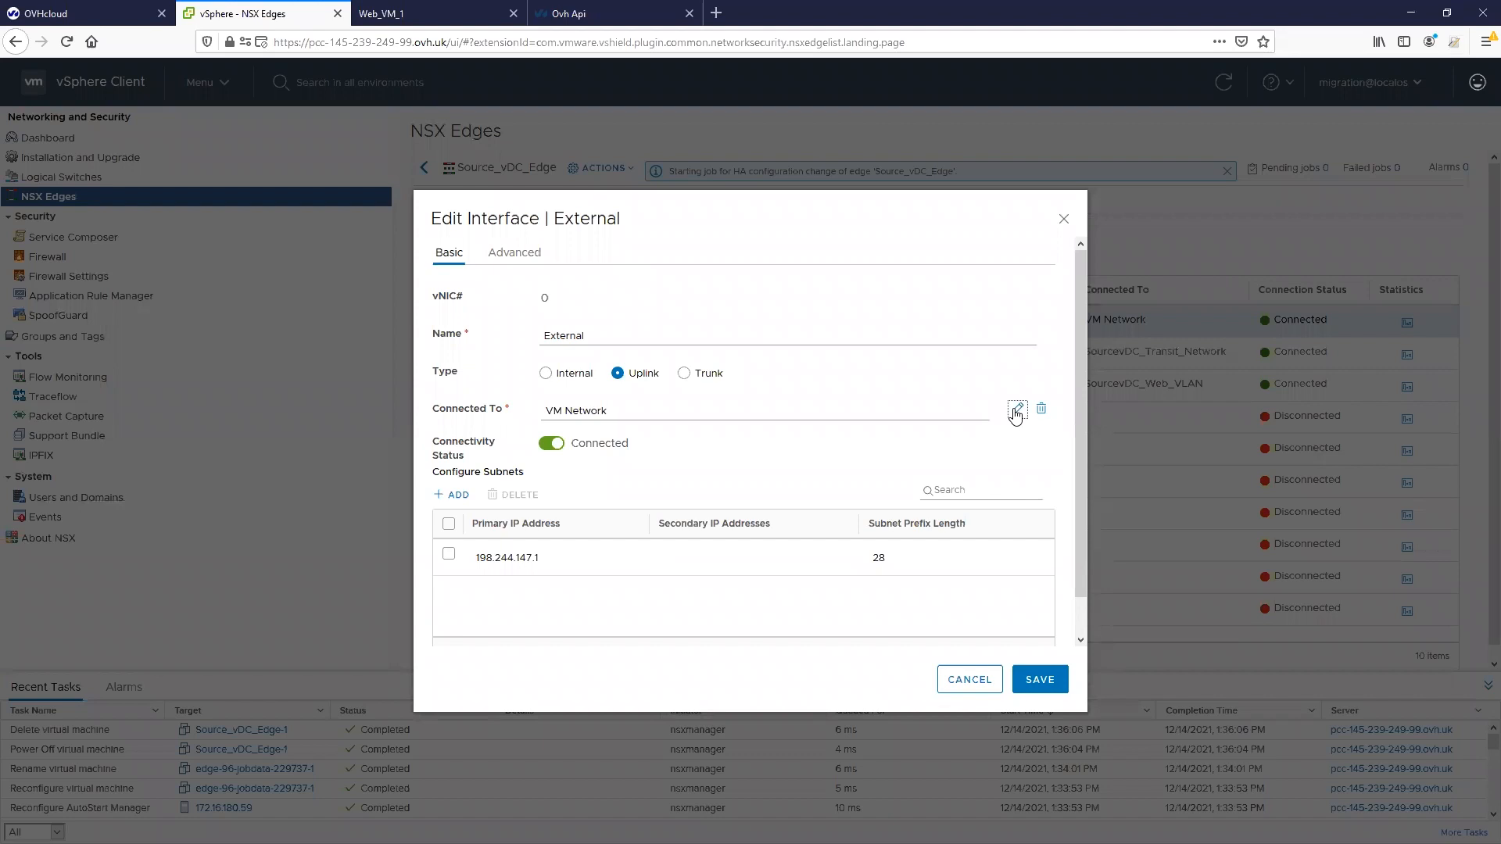
pyautogui.click(1015, 412)
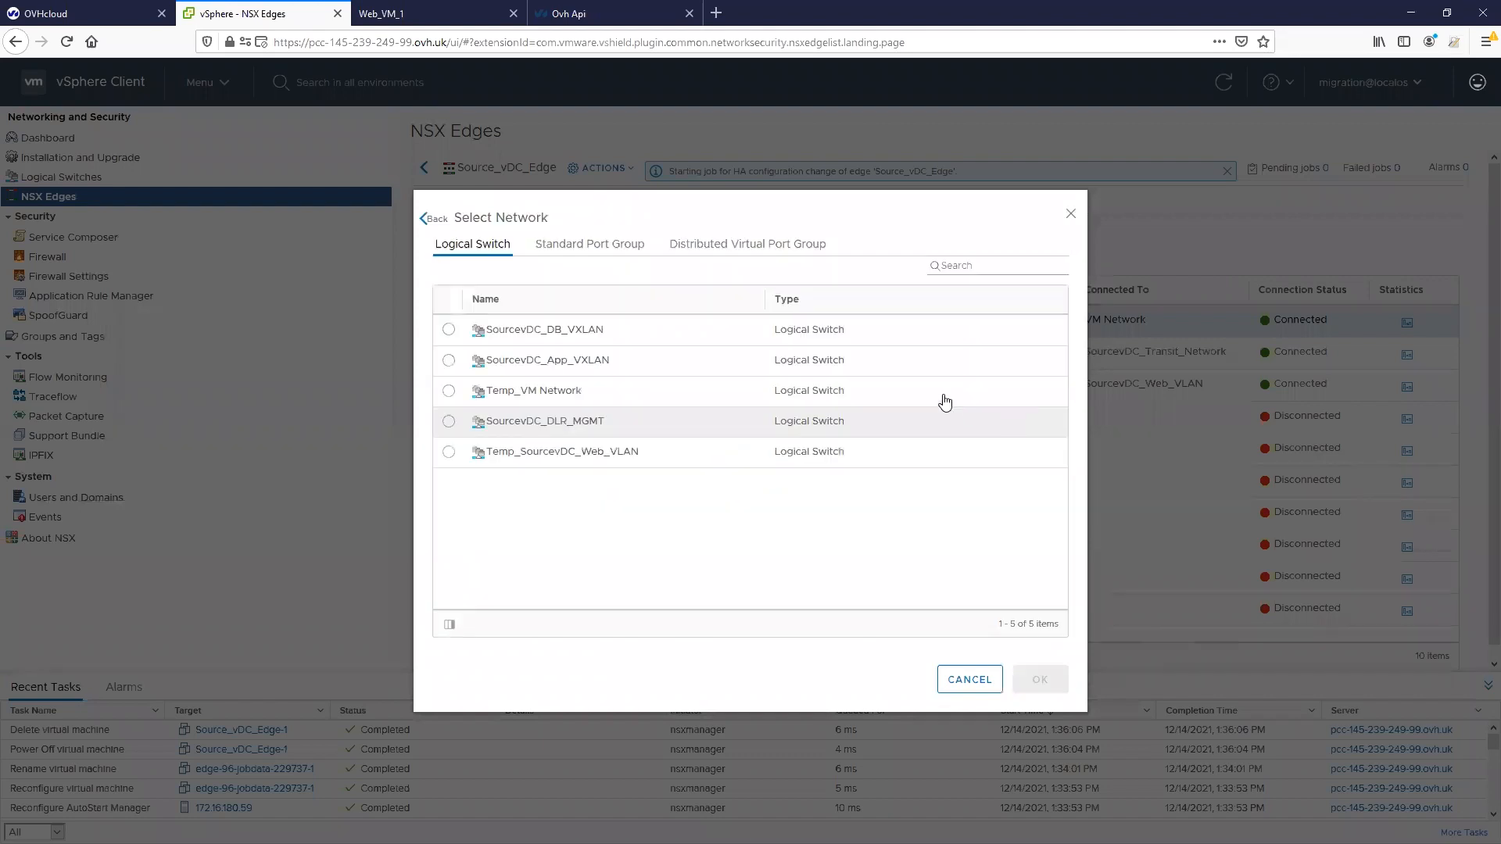
pyautogui.click(448, 391)
pyautogui.click(1040, 681)
pyautogui.click(1041, 683)
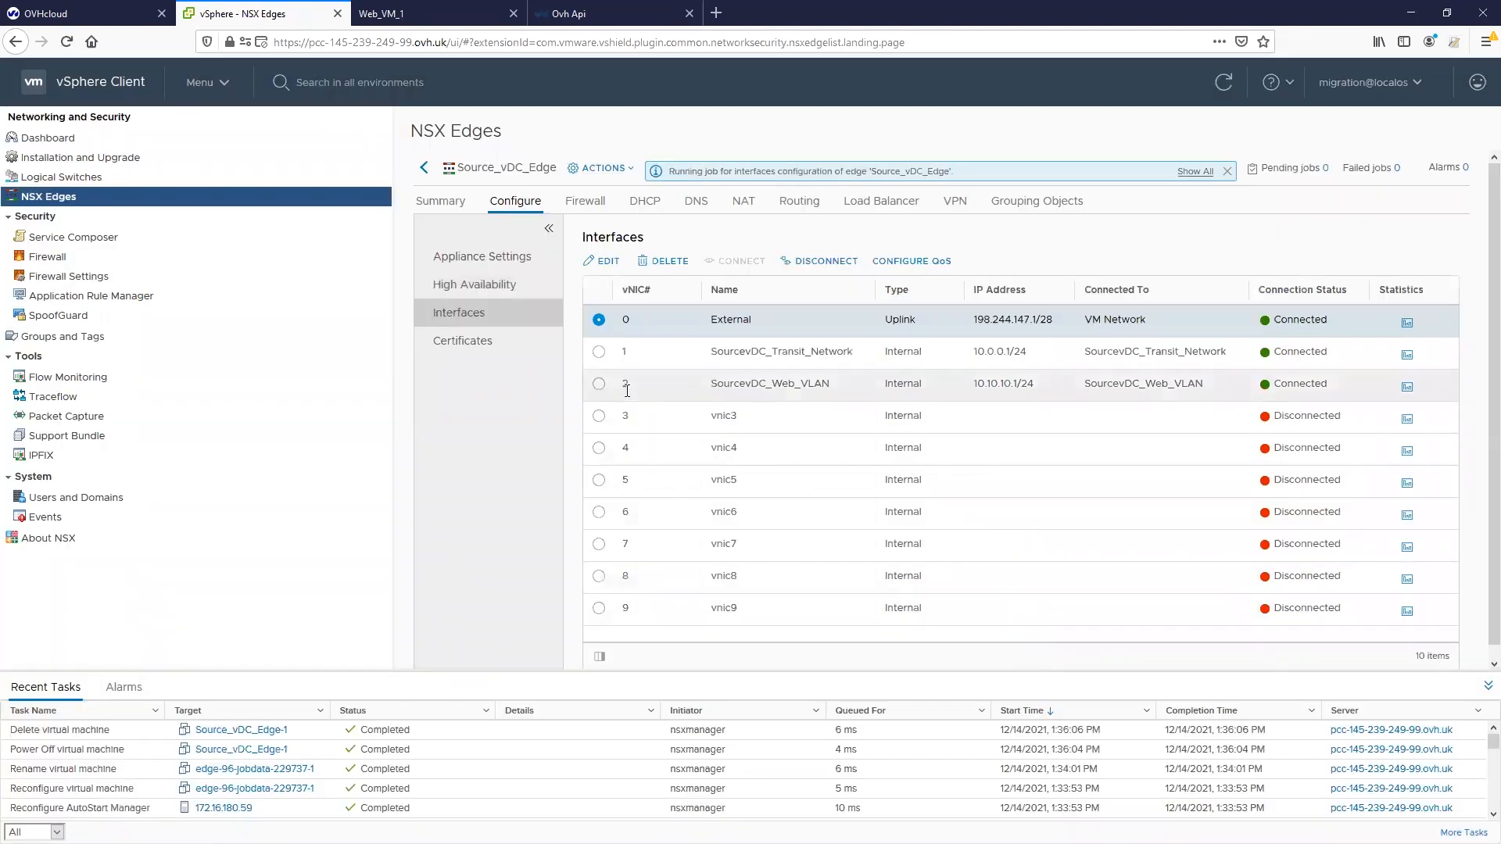
# - Reconnect the SourcevDC_Web_VLAN interface of the edge to the Temp_SourcevDC_Web_VLAN logical switch and save it
pyautogui.click(599, 384)
pyautogui.click(604, 263)
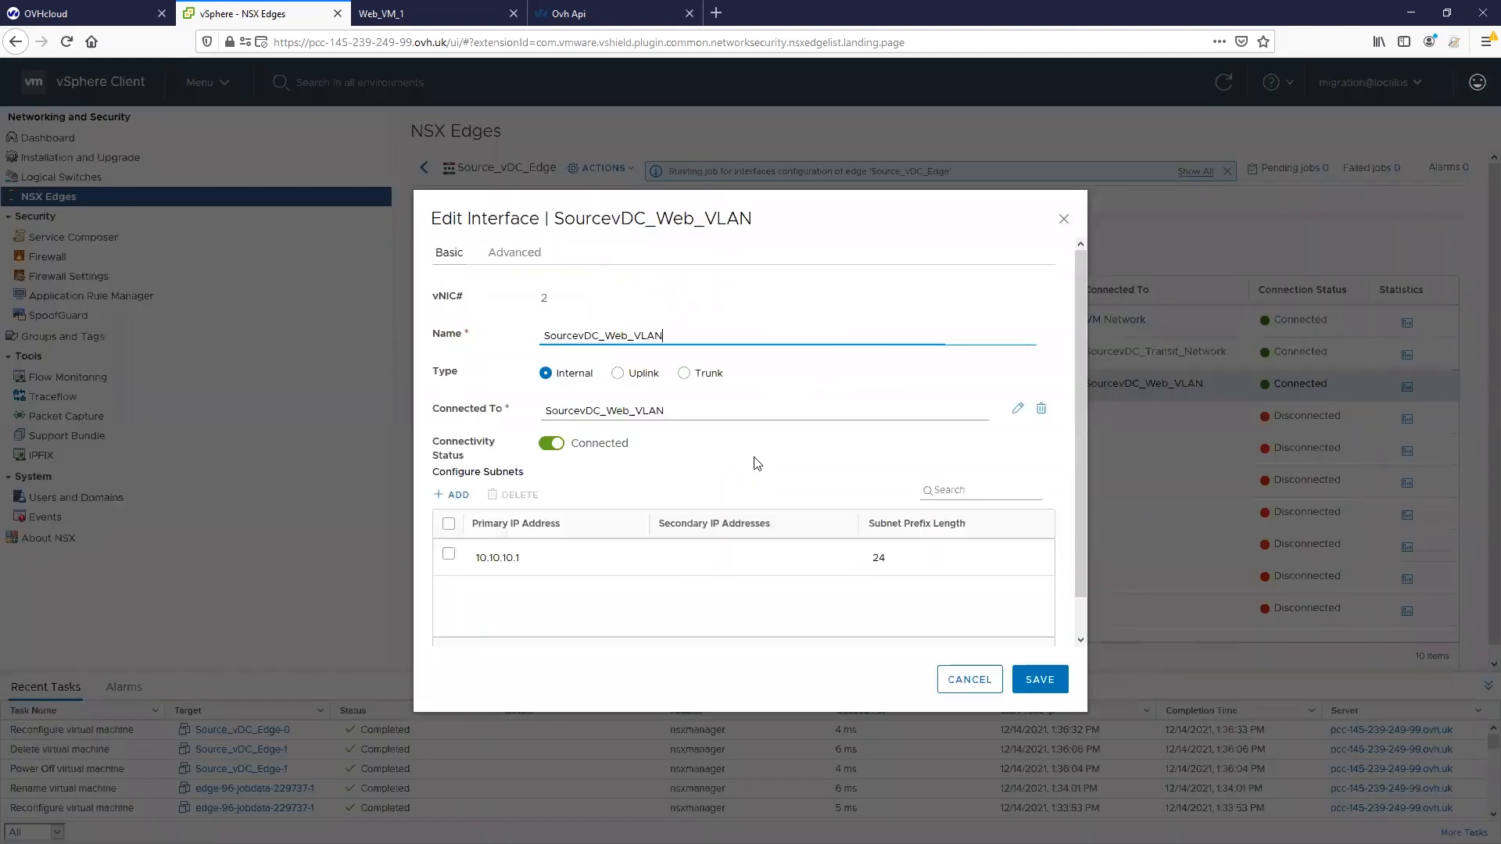
pyautogui.click(1018, 412)
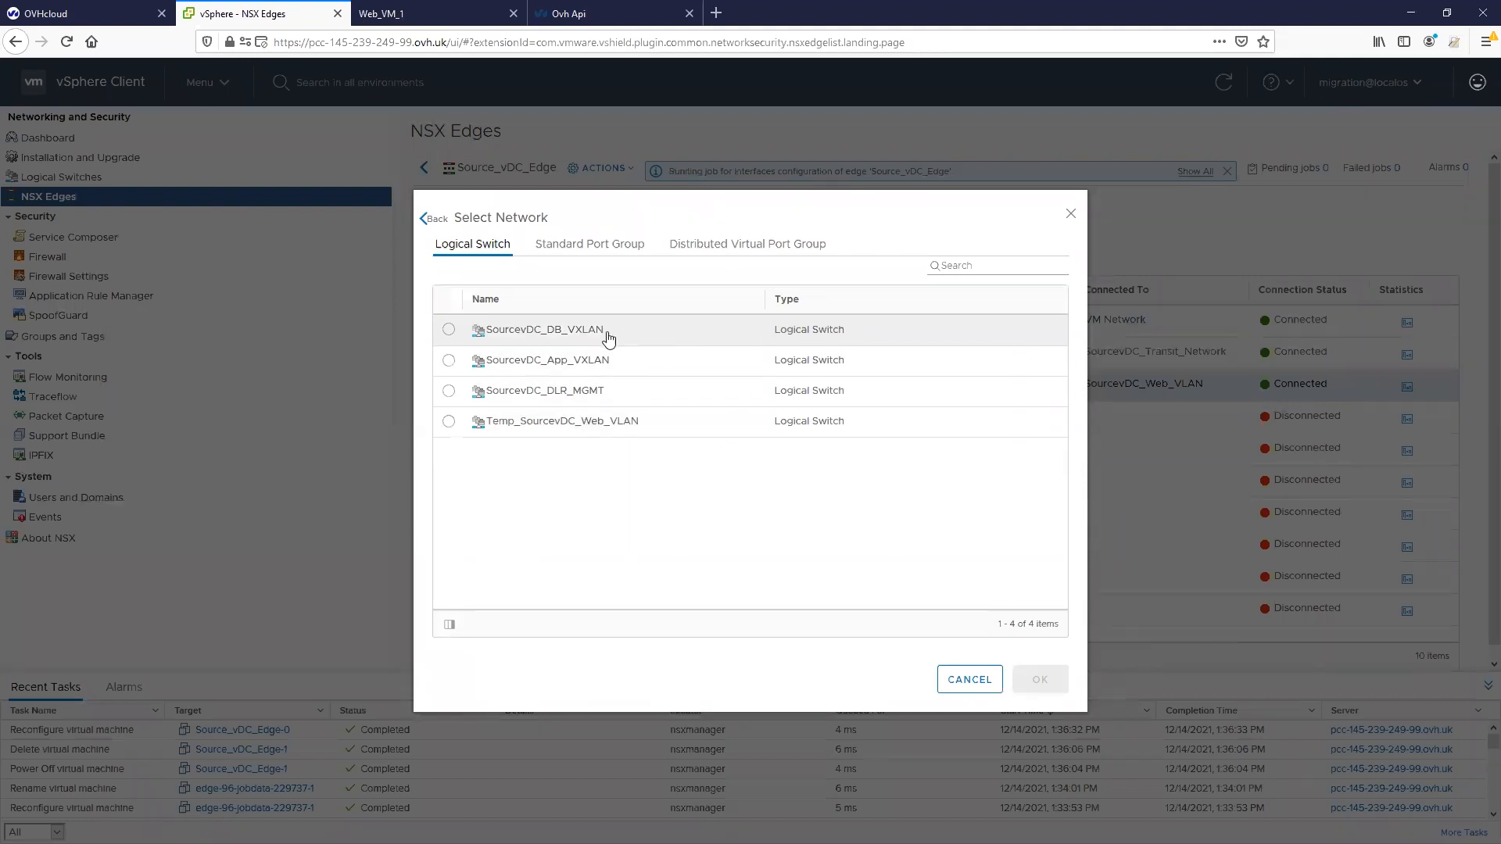
pyautogui.click(448, 421)
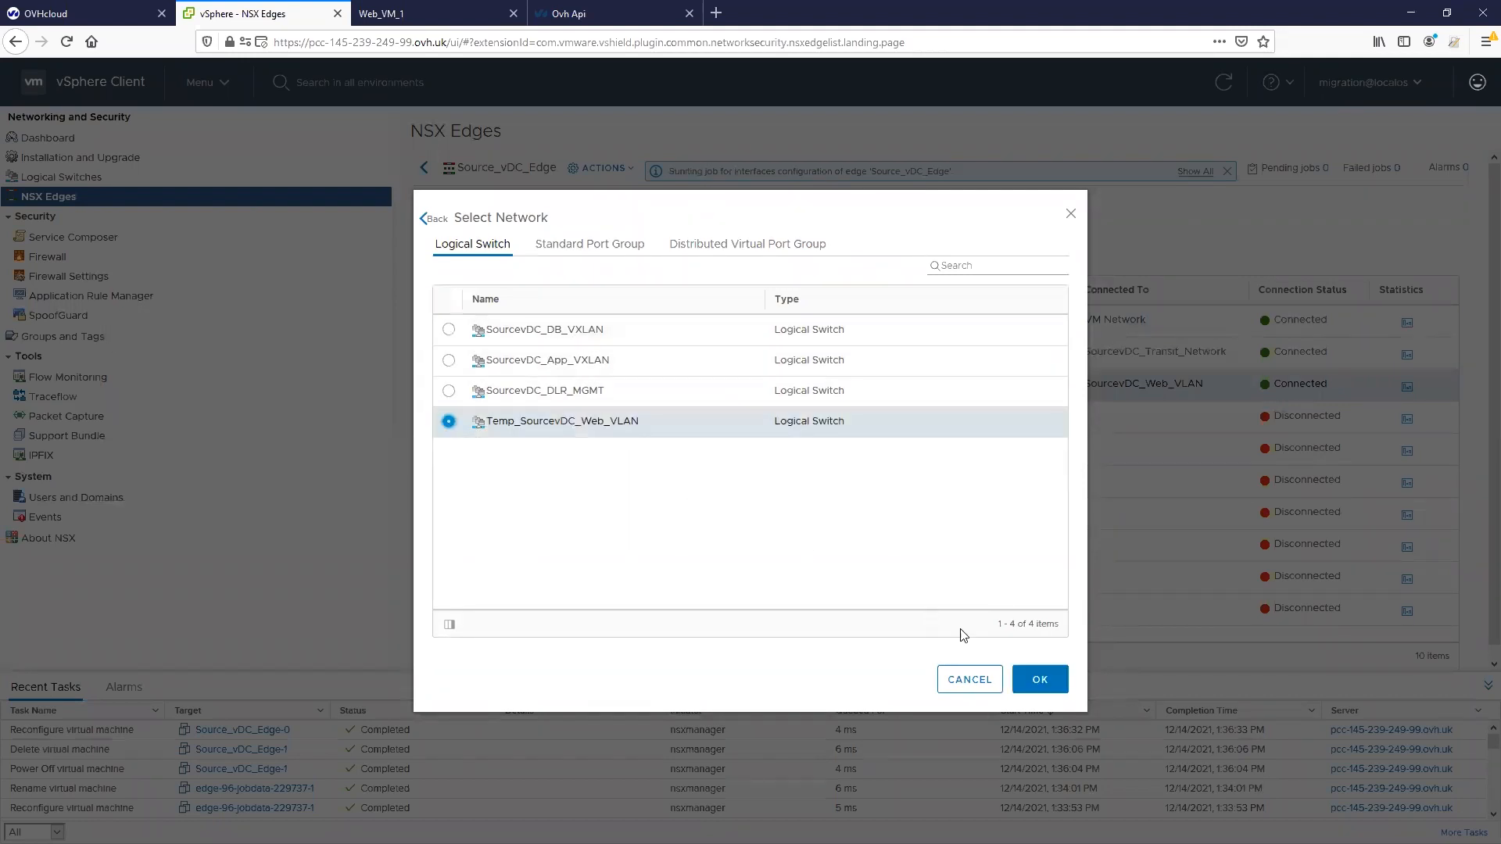
pyautogui.click(1034, 685)
pyautogui.click(1036, 680)
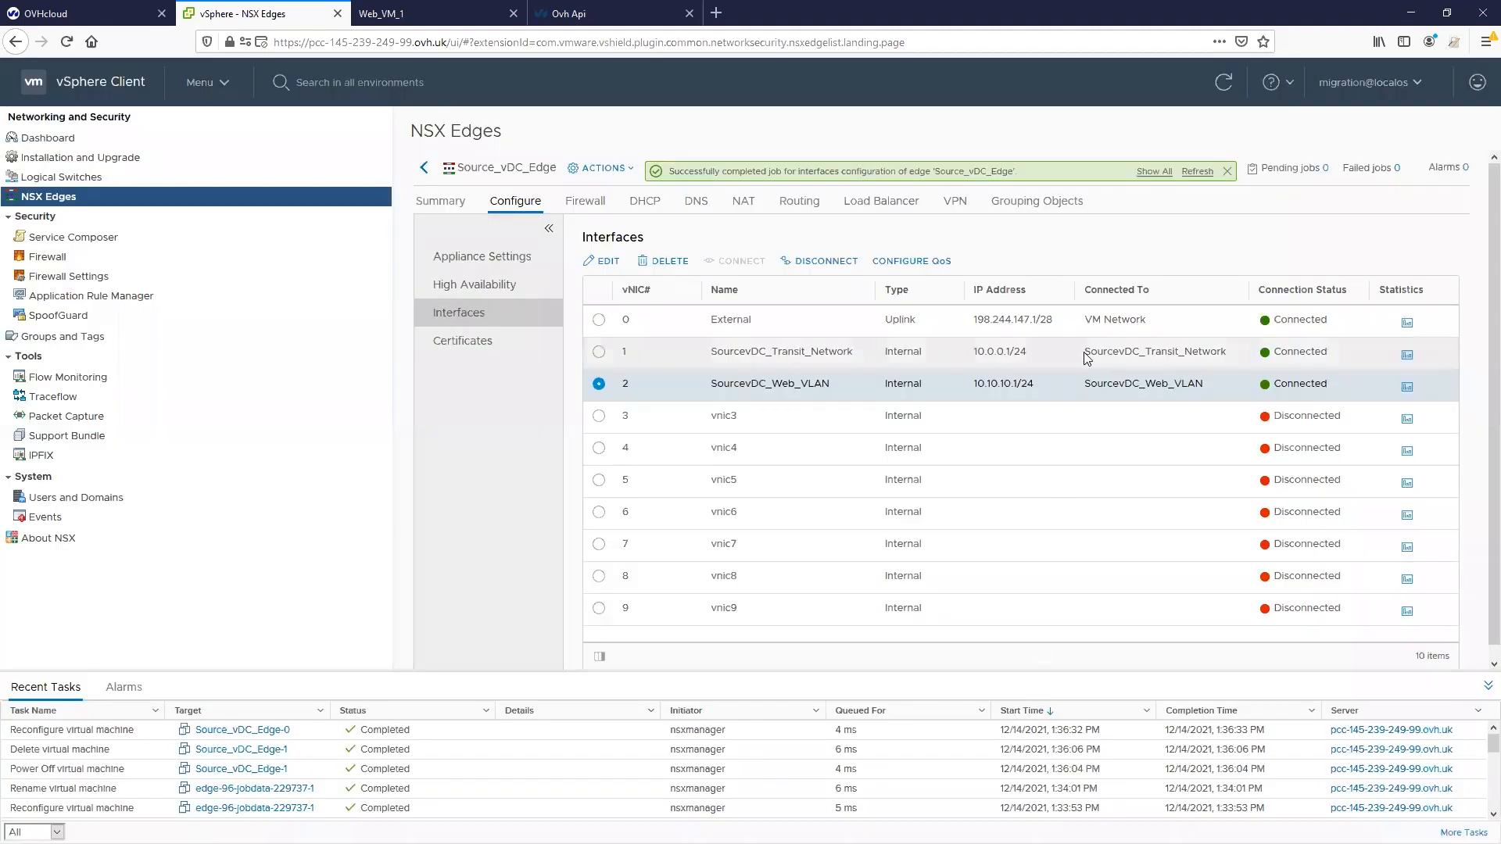
# - Review the SourcevDC_Transit_Network connection of the edge and check the running ping in the Web_VM_1 console
pyautogui.moveTo(1084, 351); pyautogui.dragTo(1226, 349)
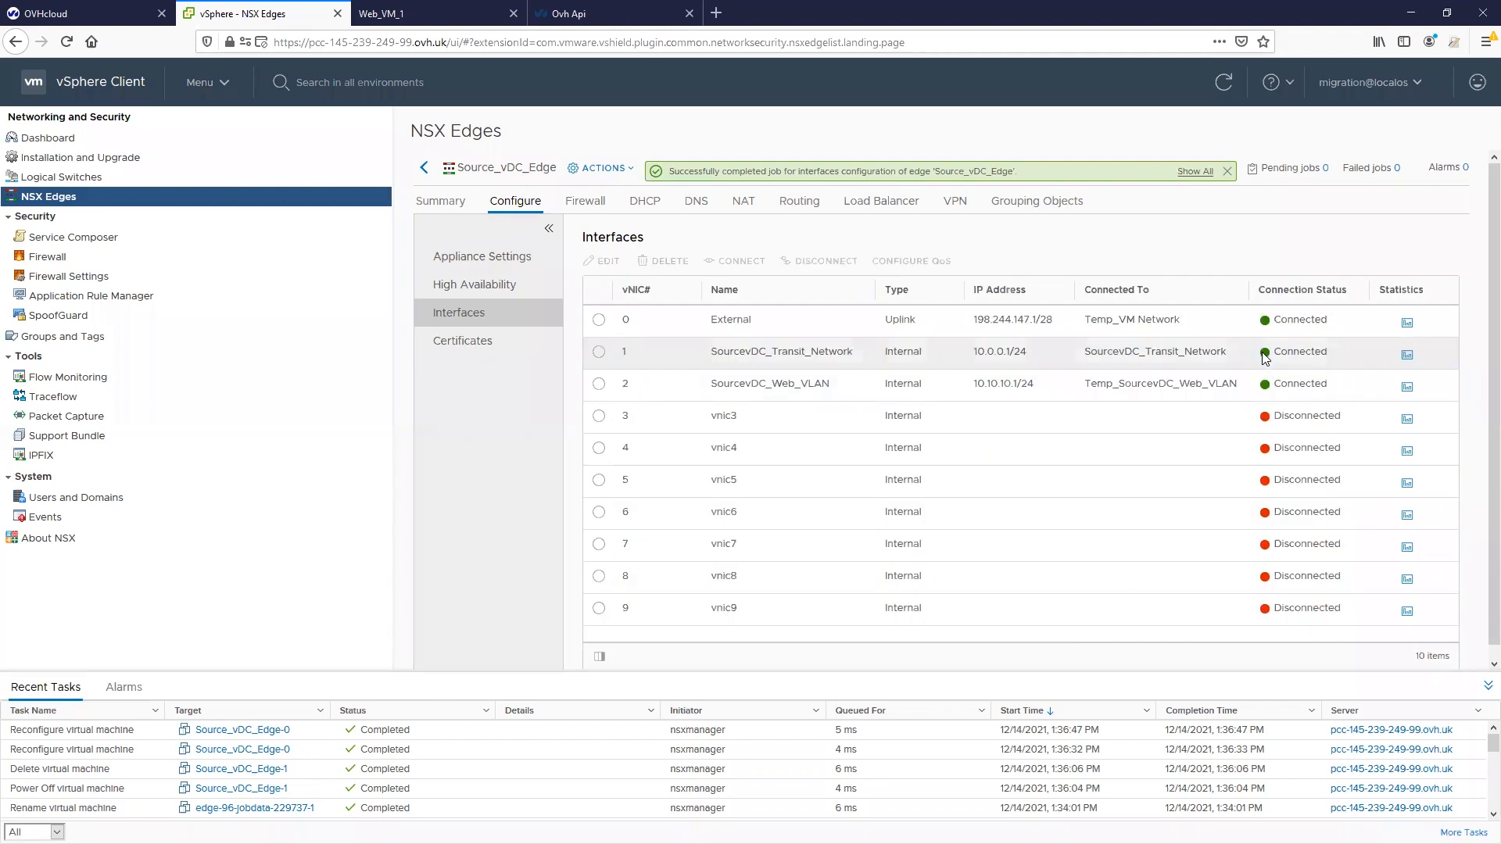
pyautogui.click(417, 10)
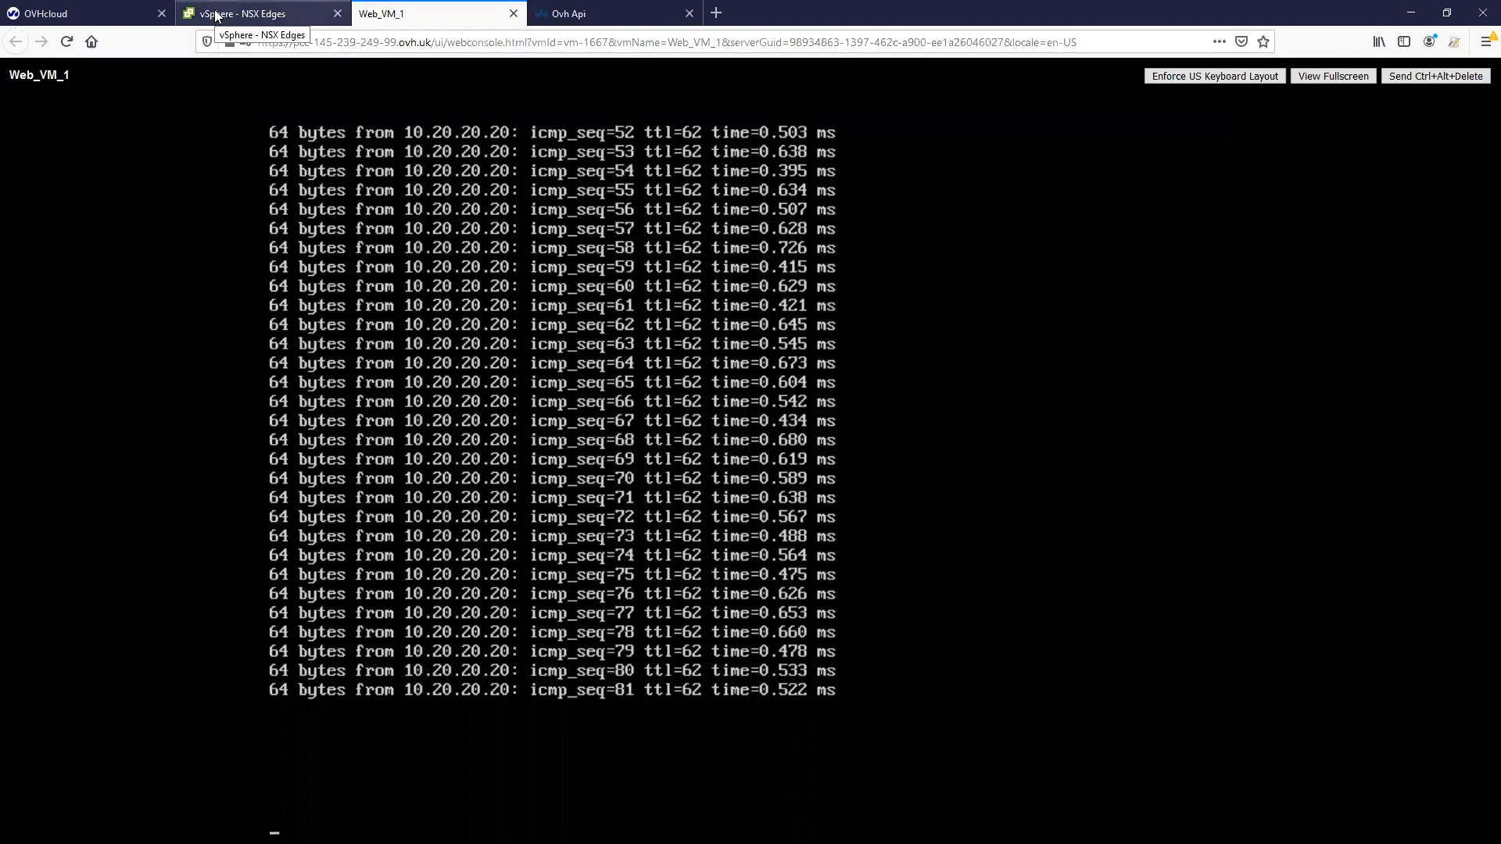
pyautogui.click(216, 14)
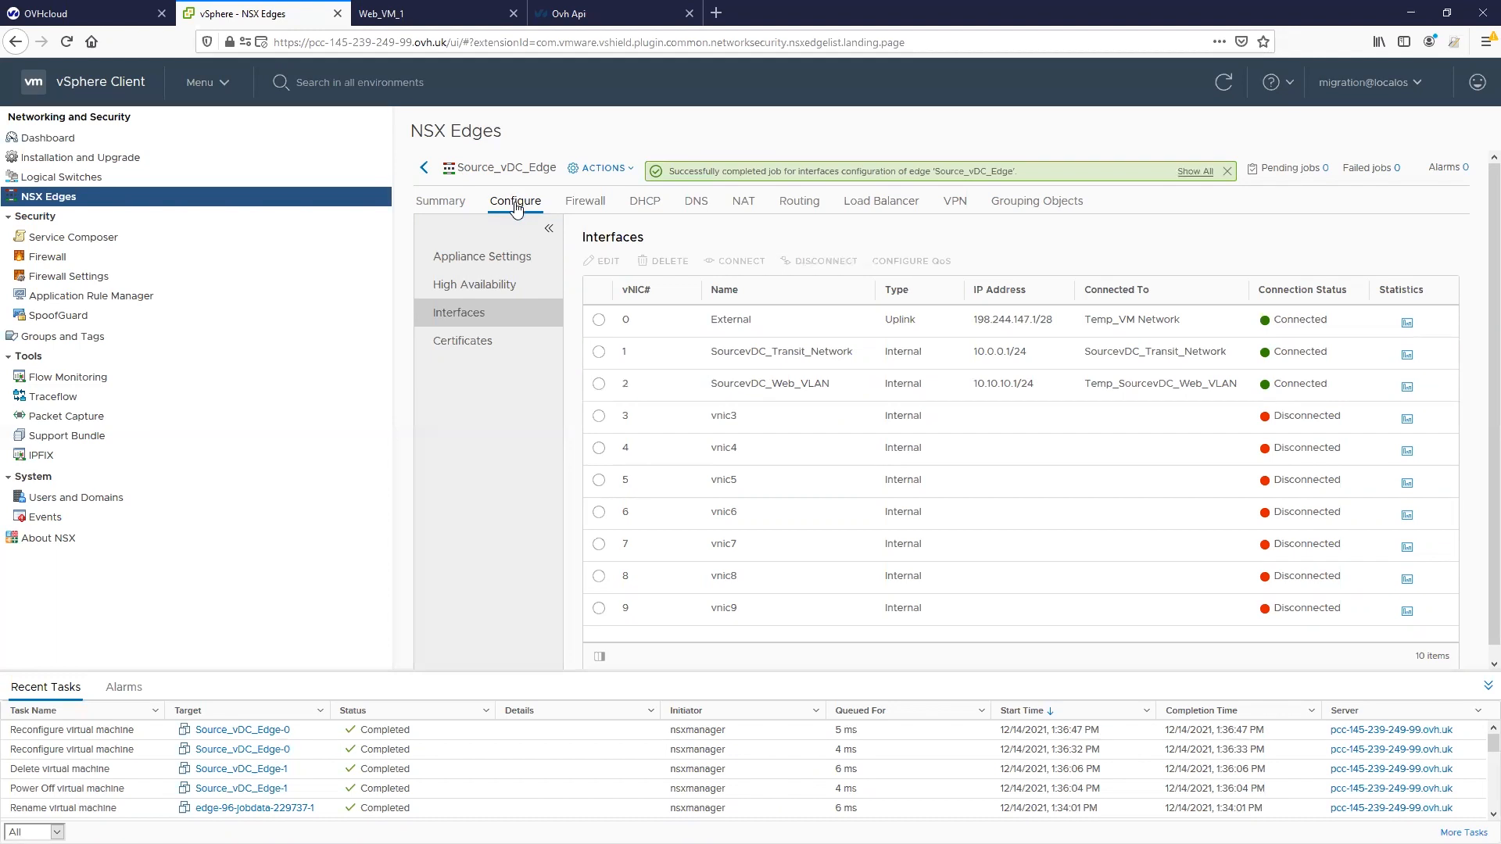
pyautogui.click(486, 259)
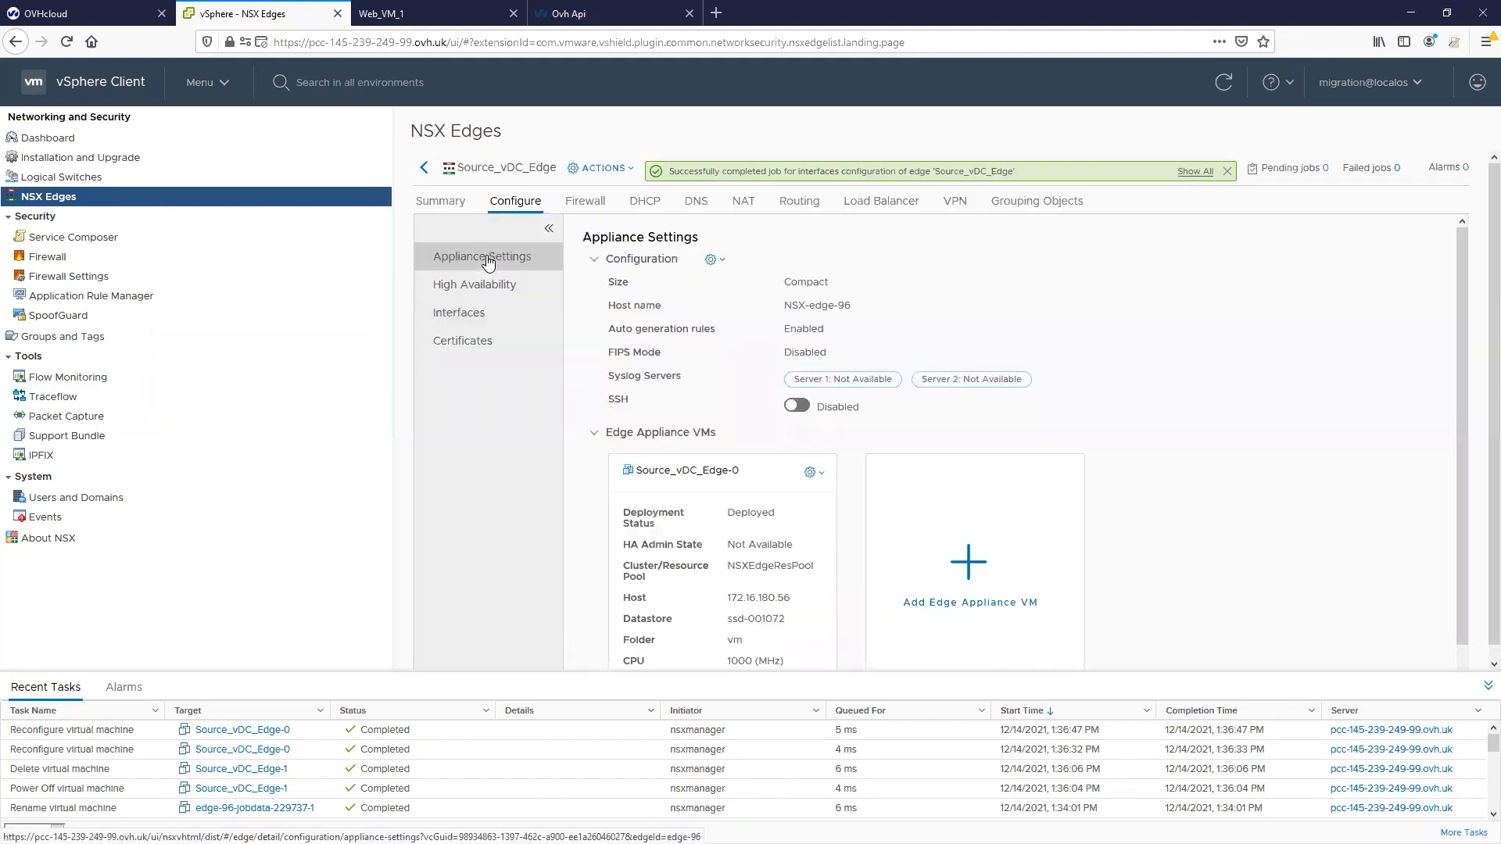
pyautogui.scroll(-1, 1056, 374)
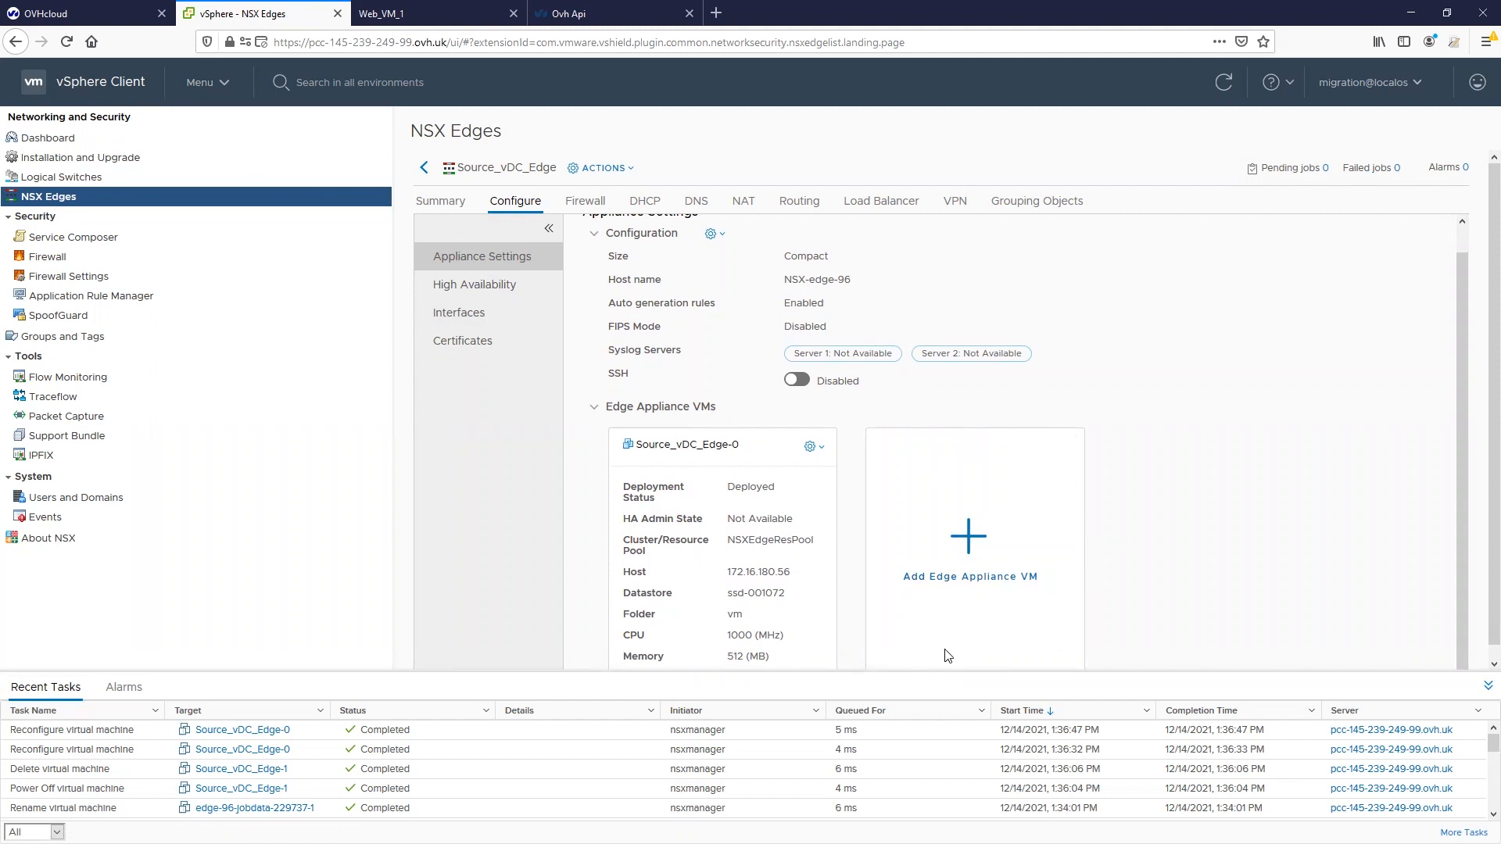
pyautogui.click(808, 448)
pyautogui.click(769, 480)
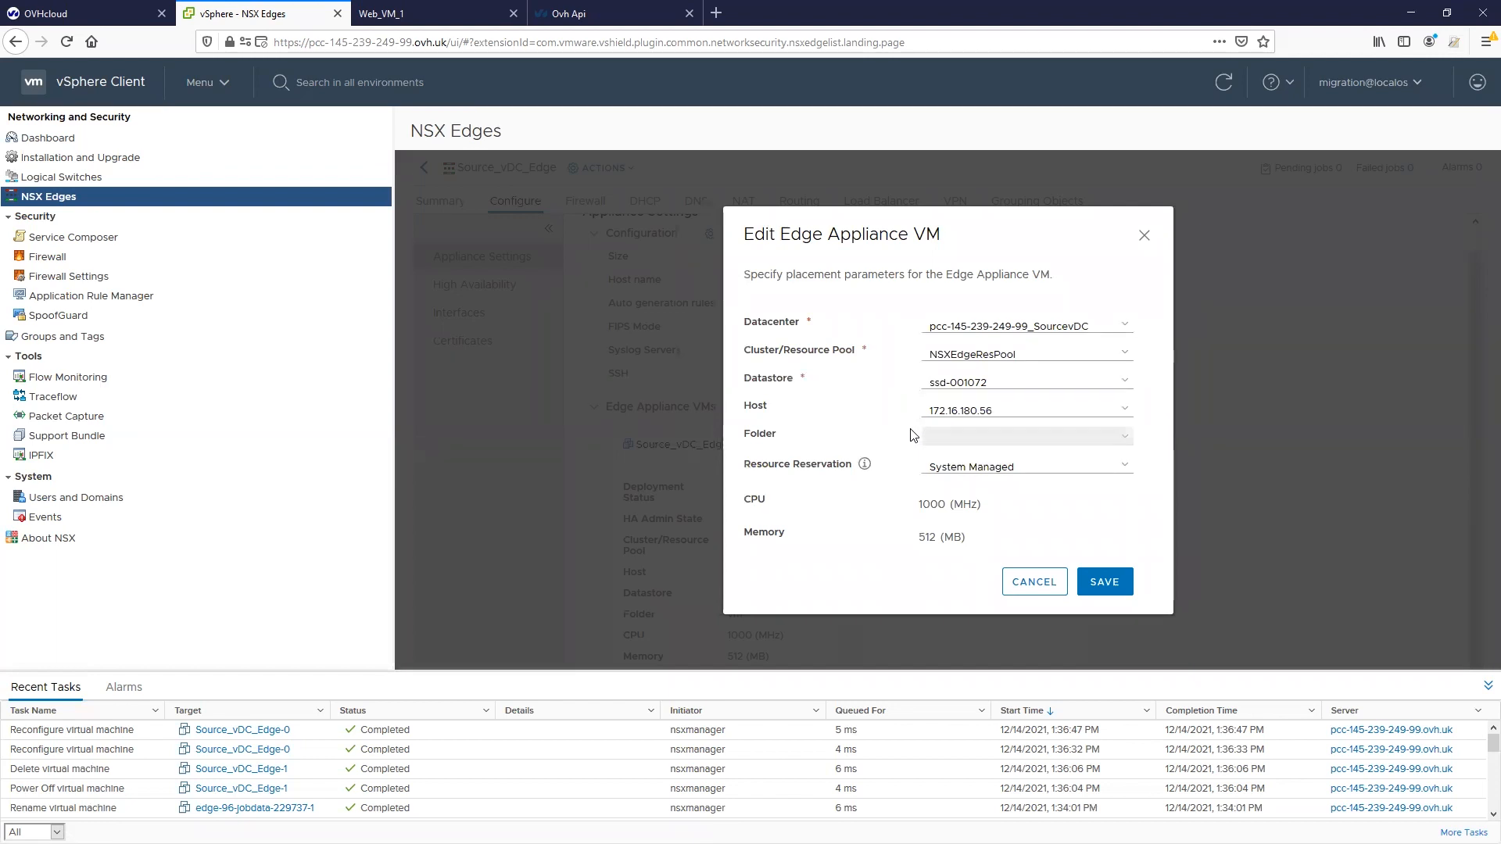
pyautogui.click(1024, 327)
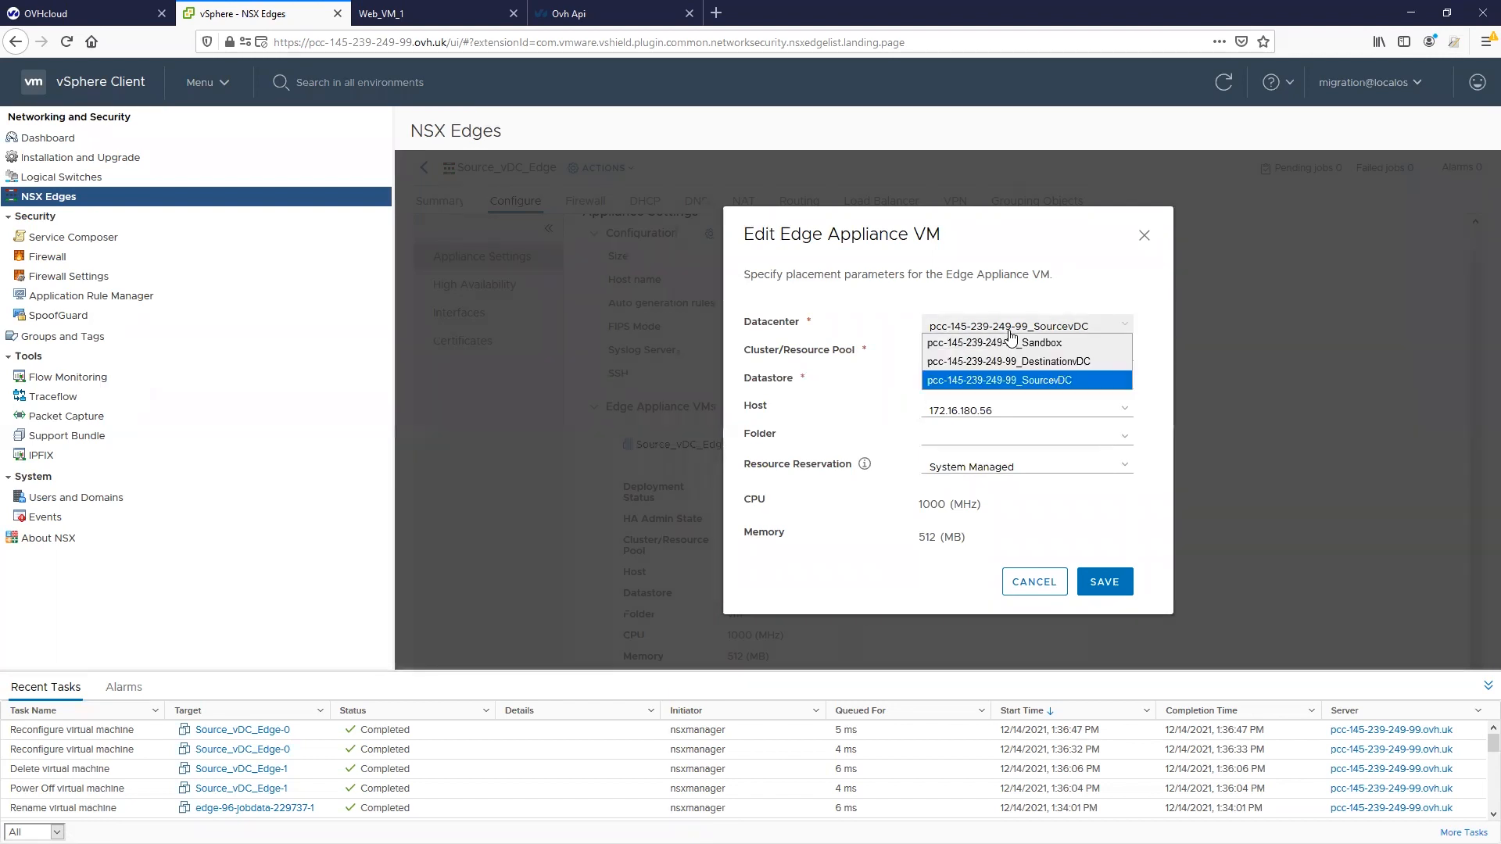
pyautogui.click(1040, 361)
pyautogui.click(987, 352)
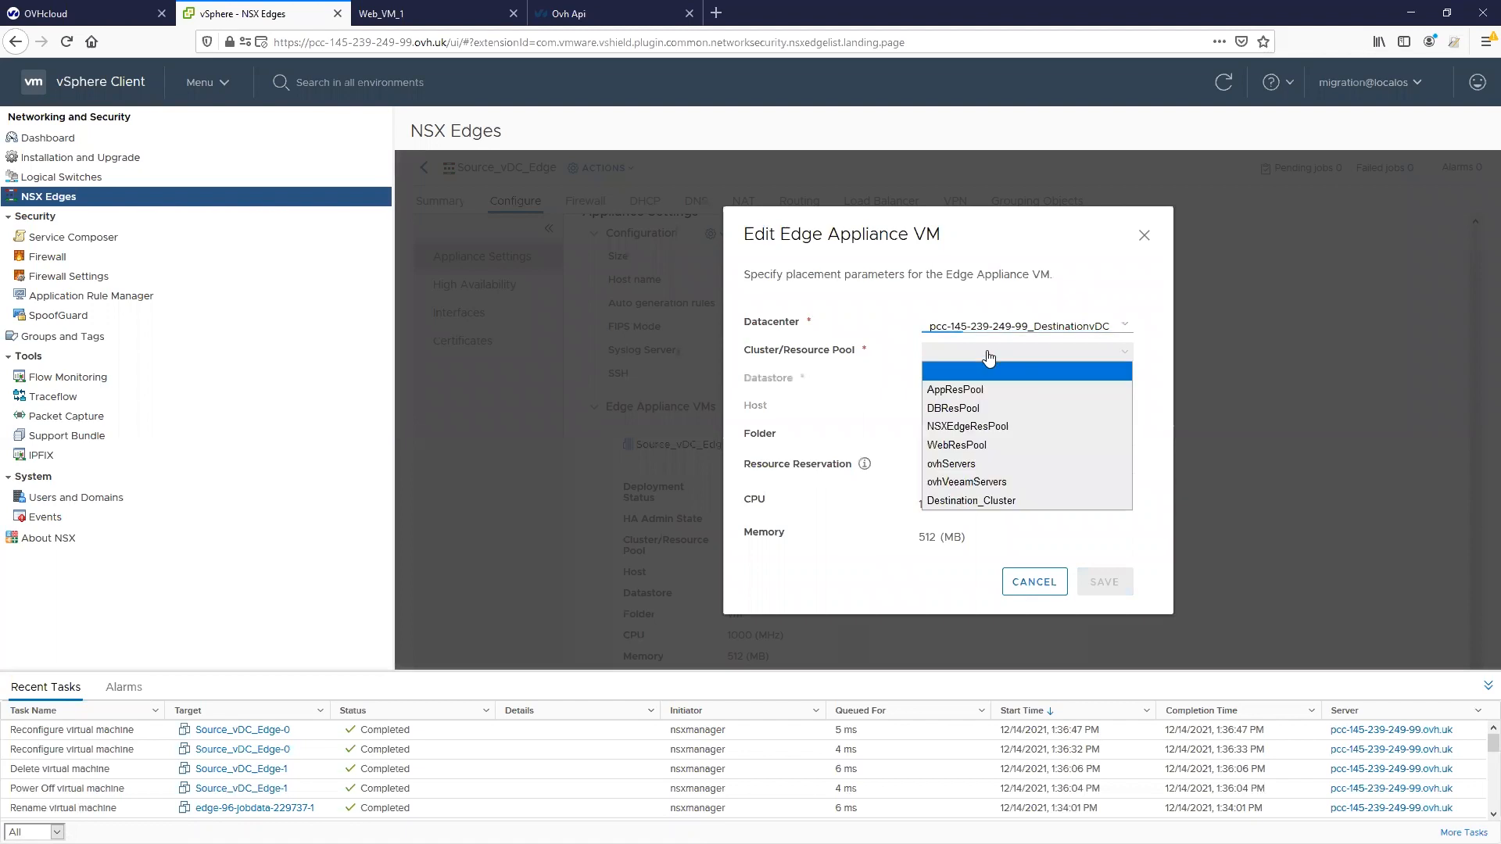
pyautogui.click(962, 427)
pyautogui.click(967, 380)
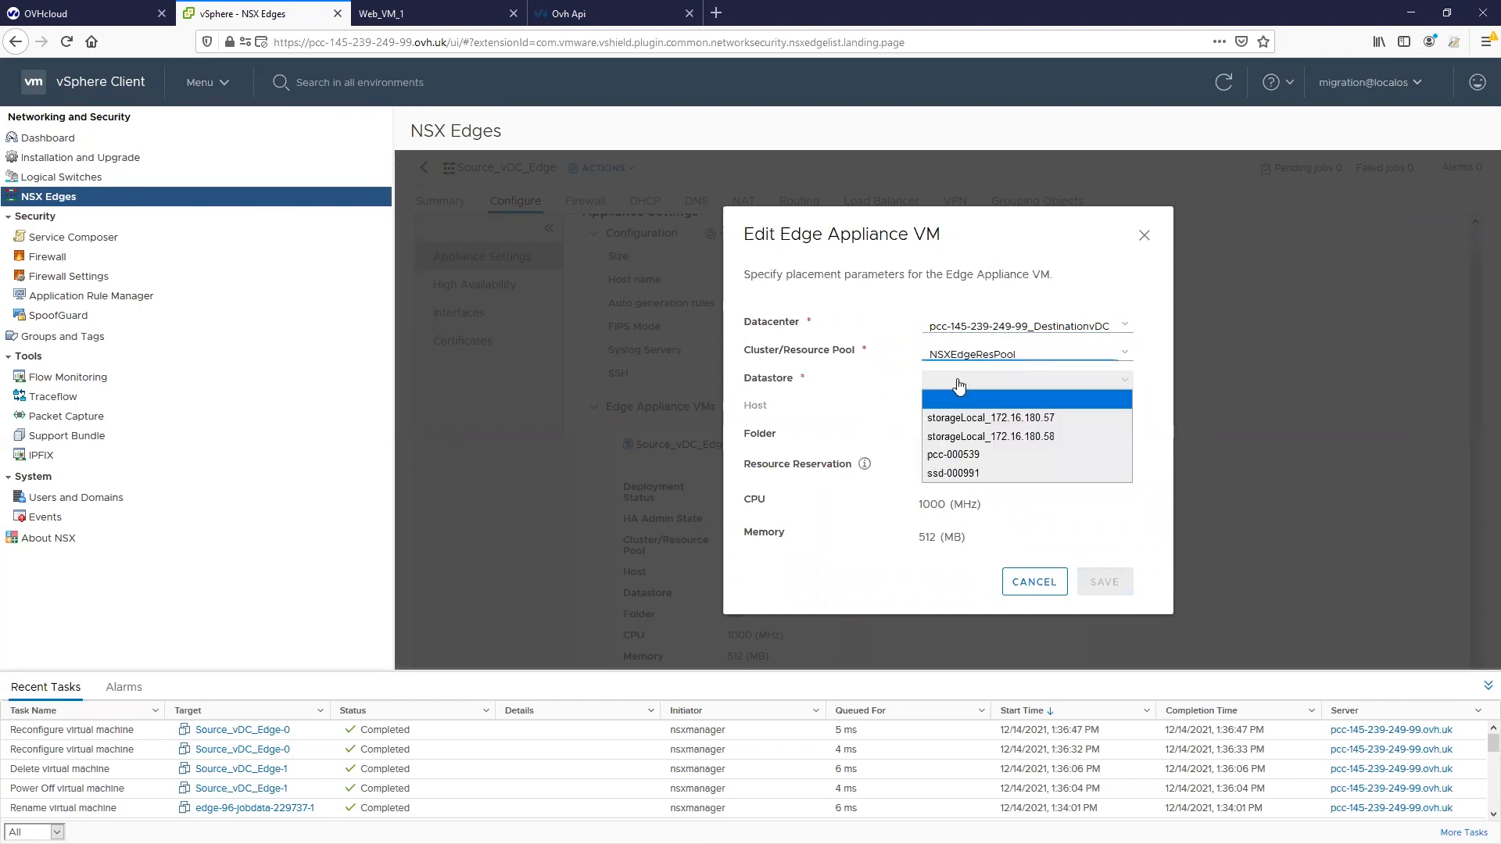
pyautogui.click(954, 473)
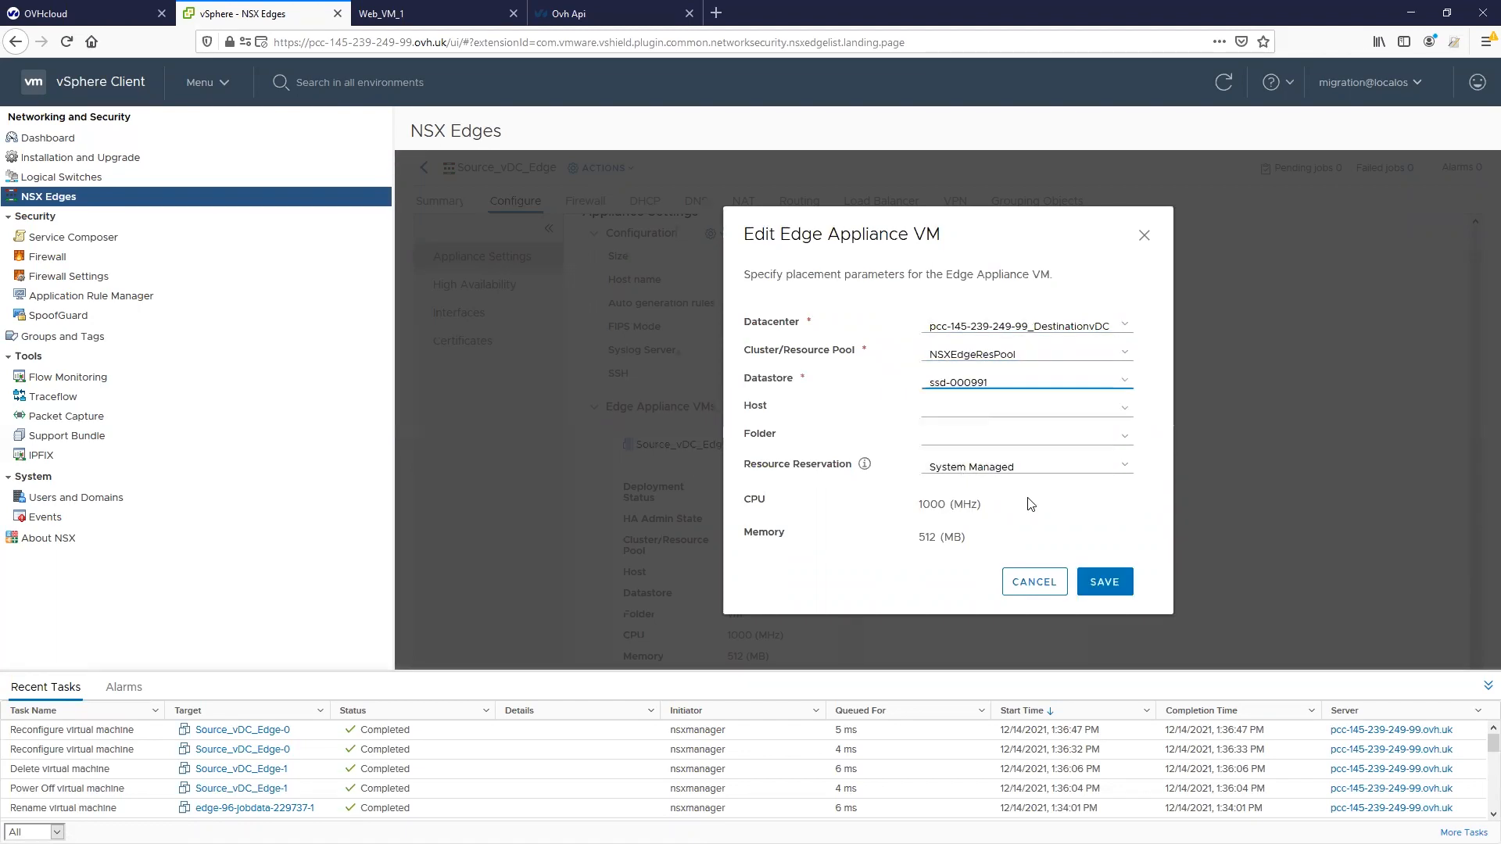
pyautogui.click(1102, 583)
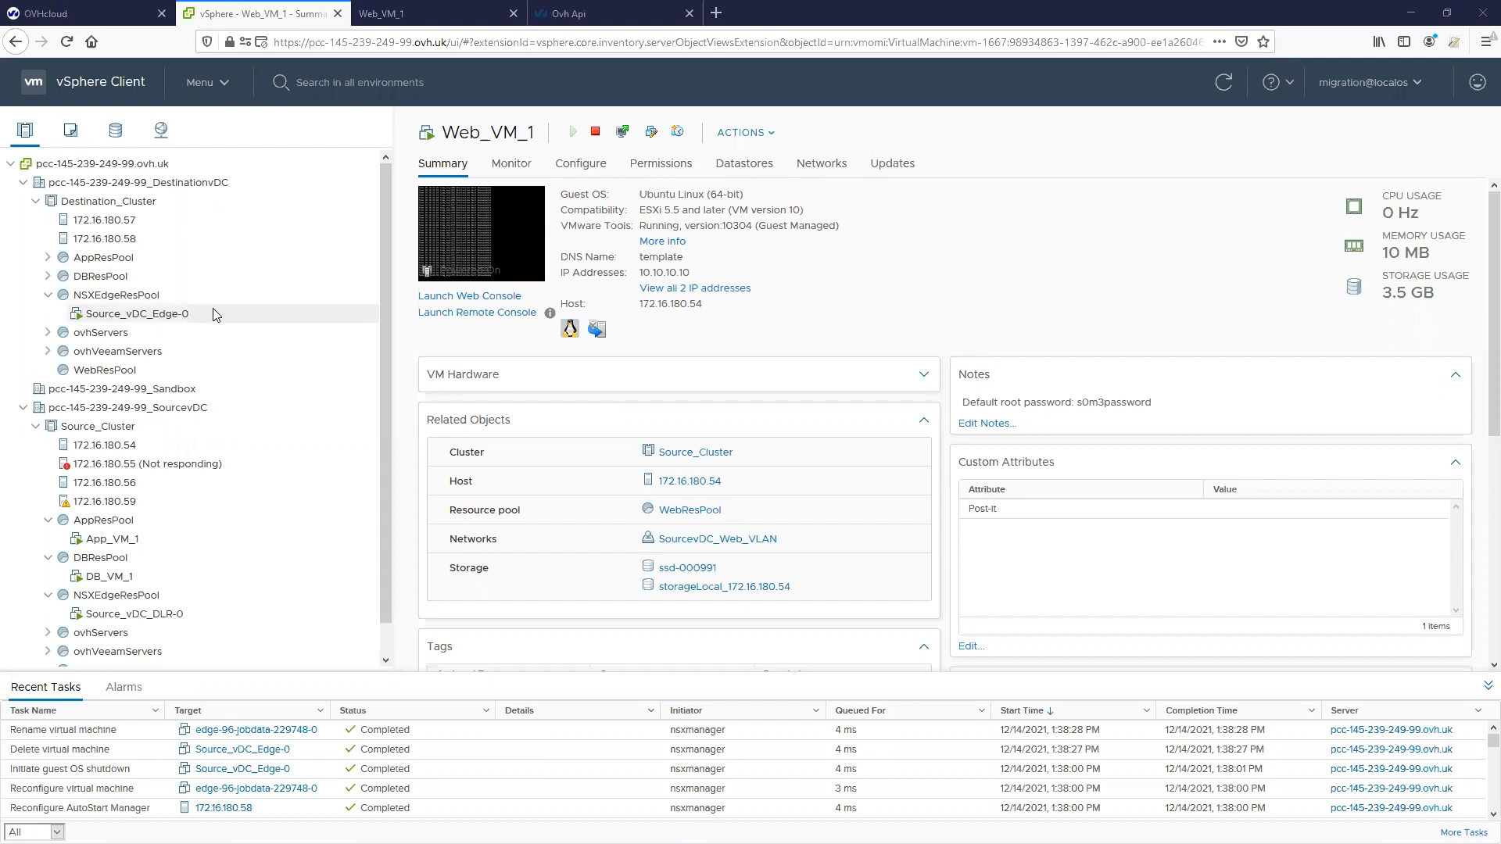
# - Open the interface configuration of the Source_vDC_Edge gateway in the NSX edges of Networking and Security
pyautogui.click(216, 86)
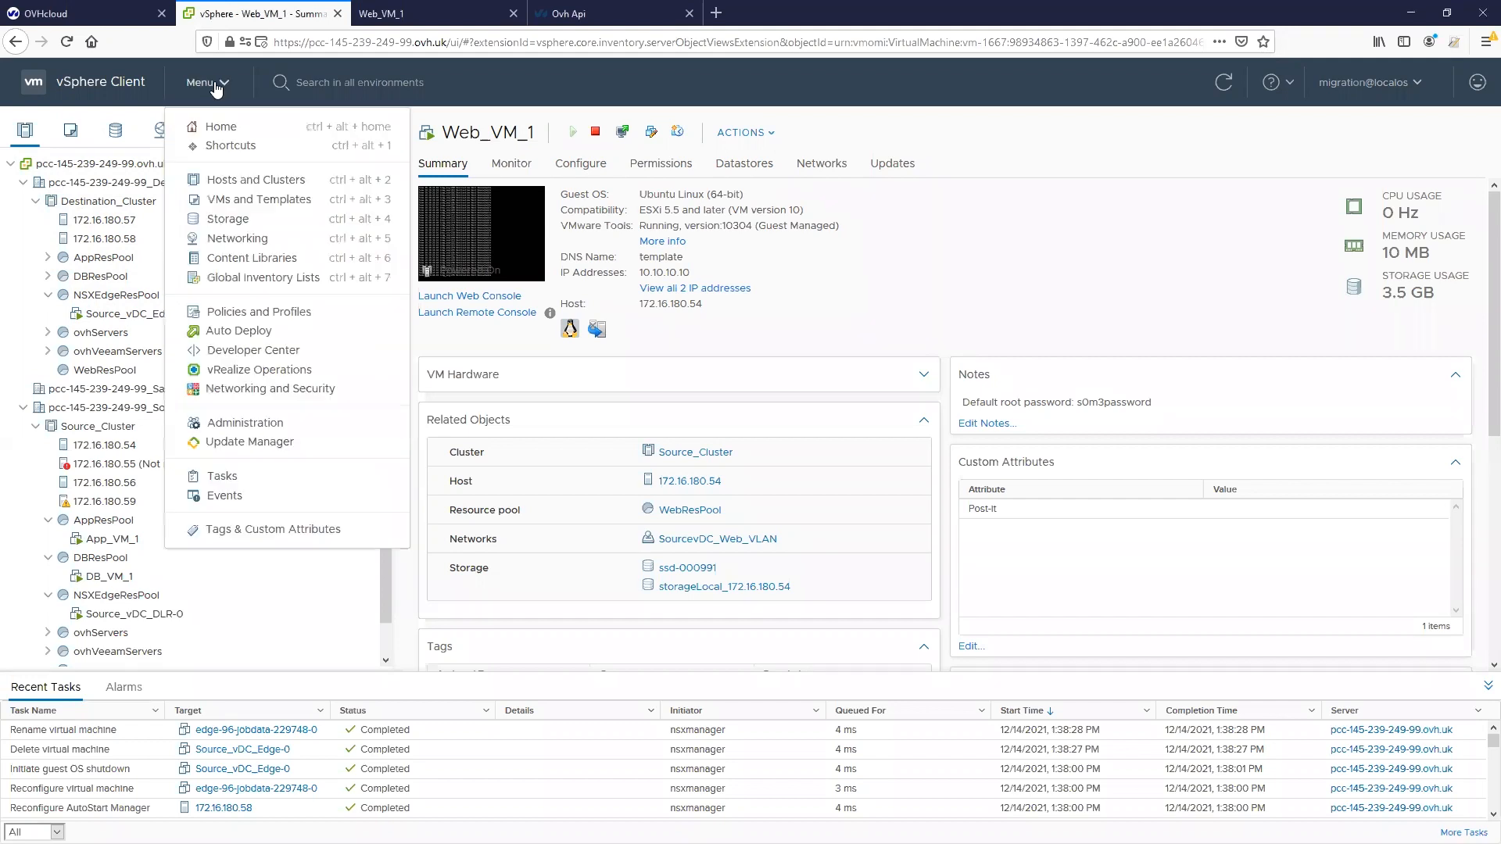
pyautogui.click(235, 393)
pyautogui.click(83, 196)
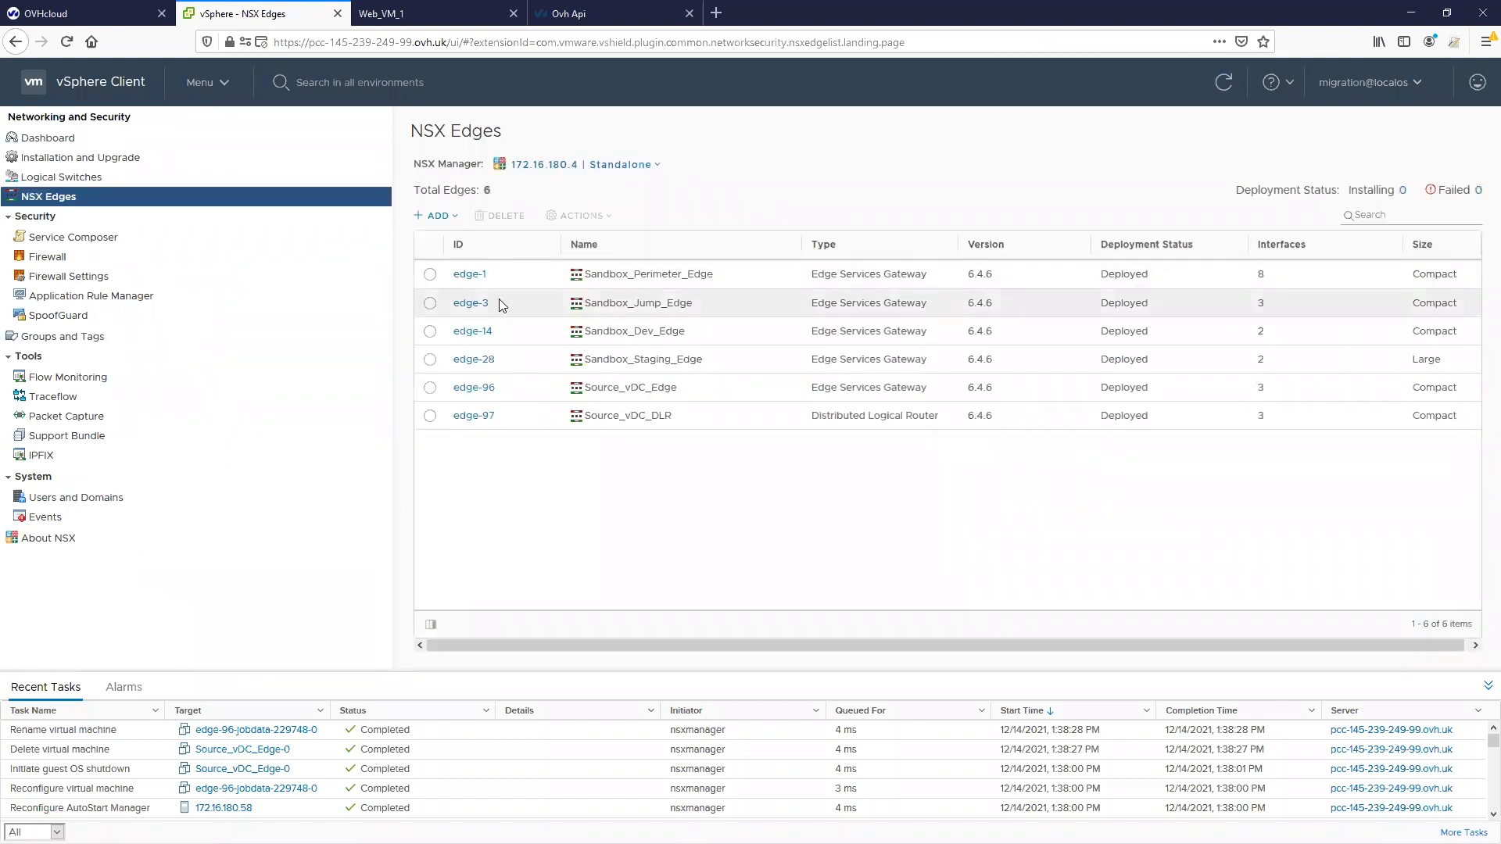
pyautogui.click(474, 388)
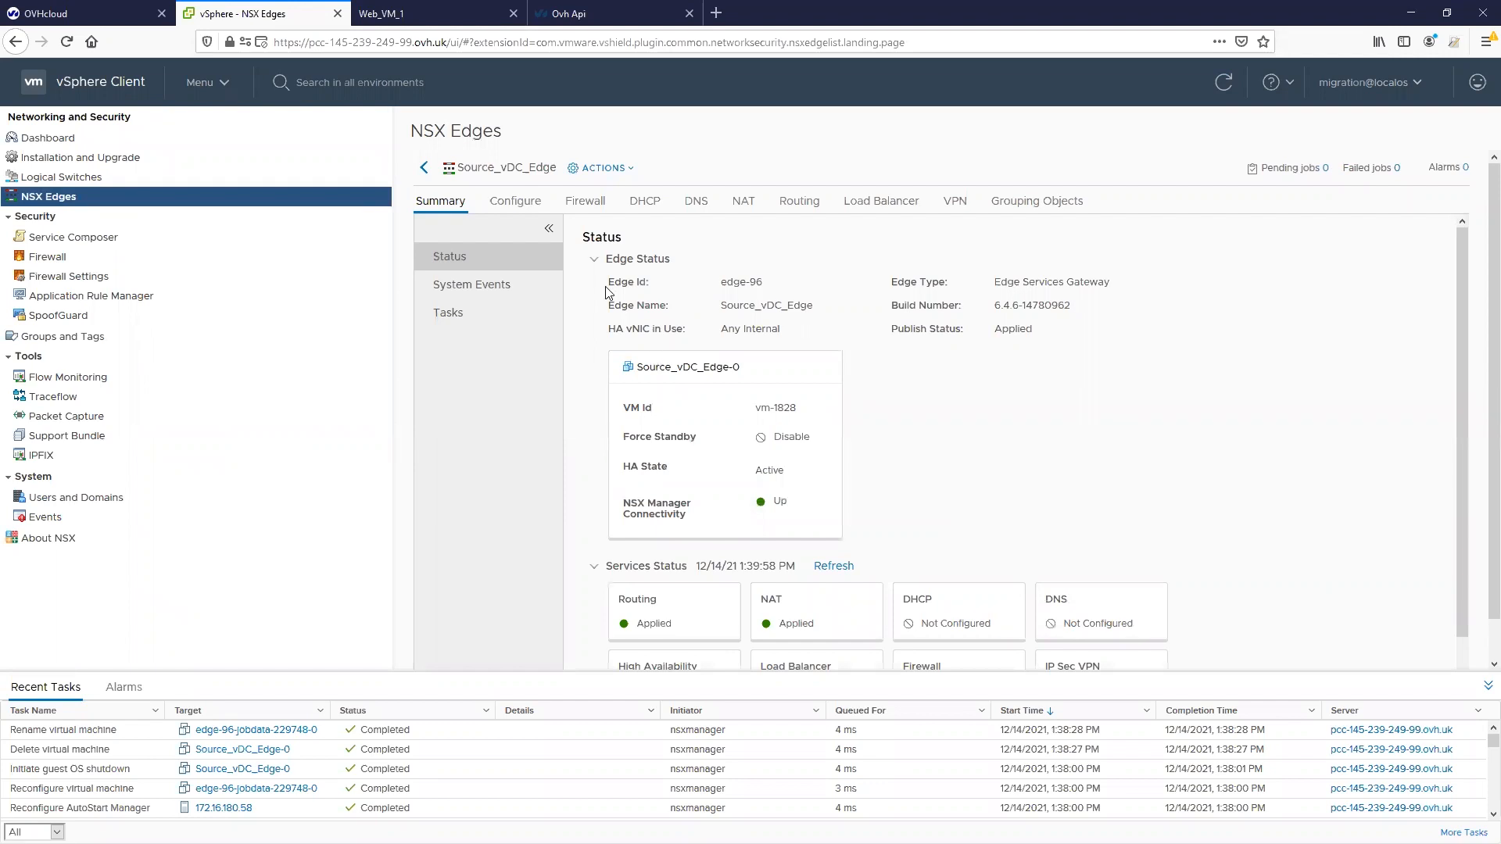
pyautogui.click(516, 202)
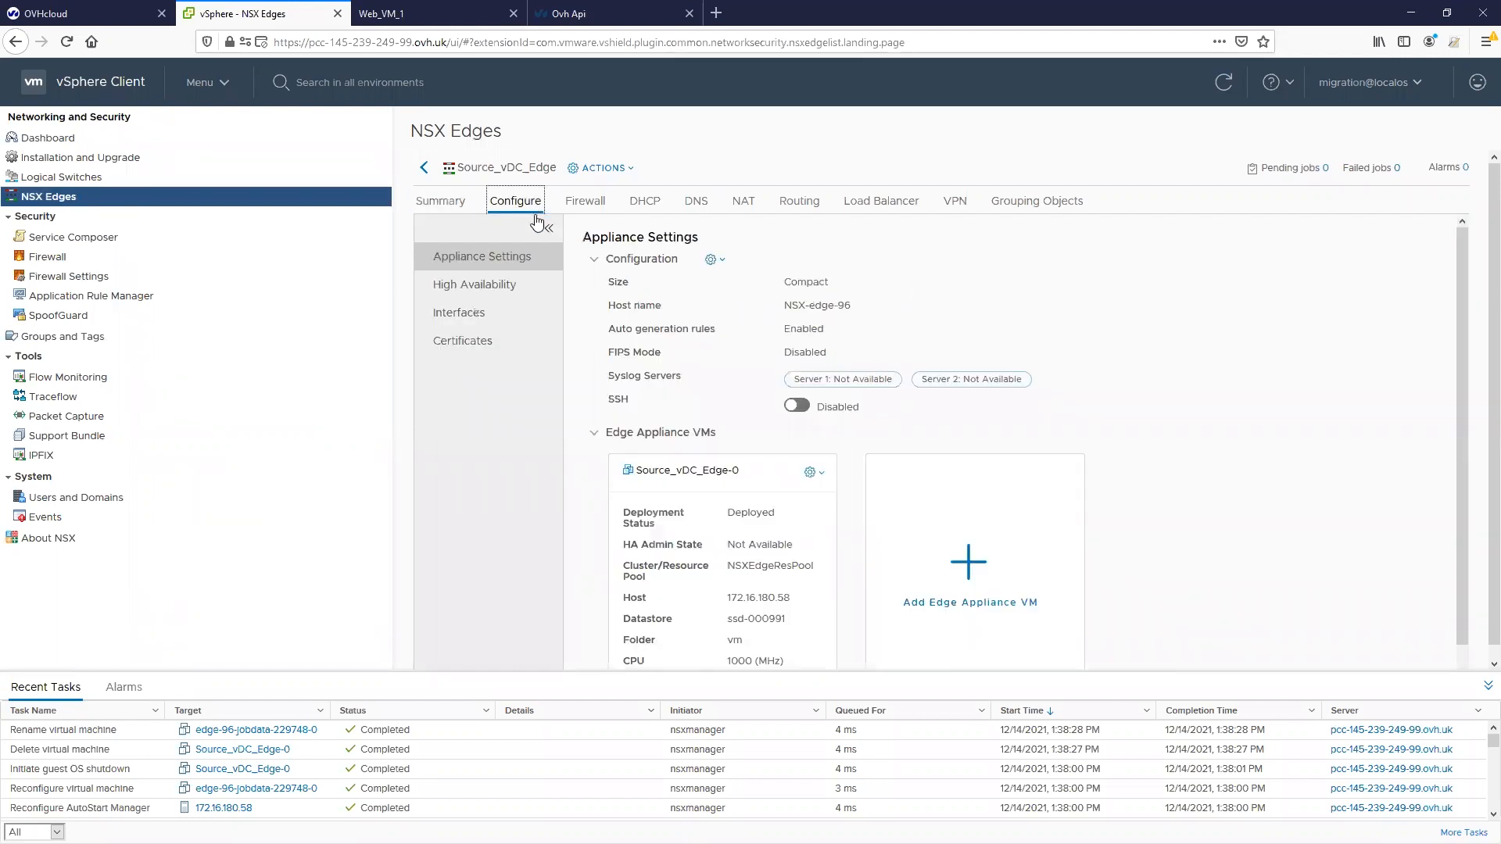
pyautogui.click(479, 317)
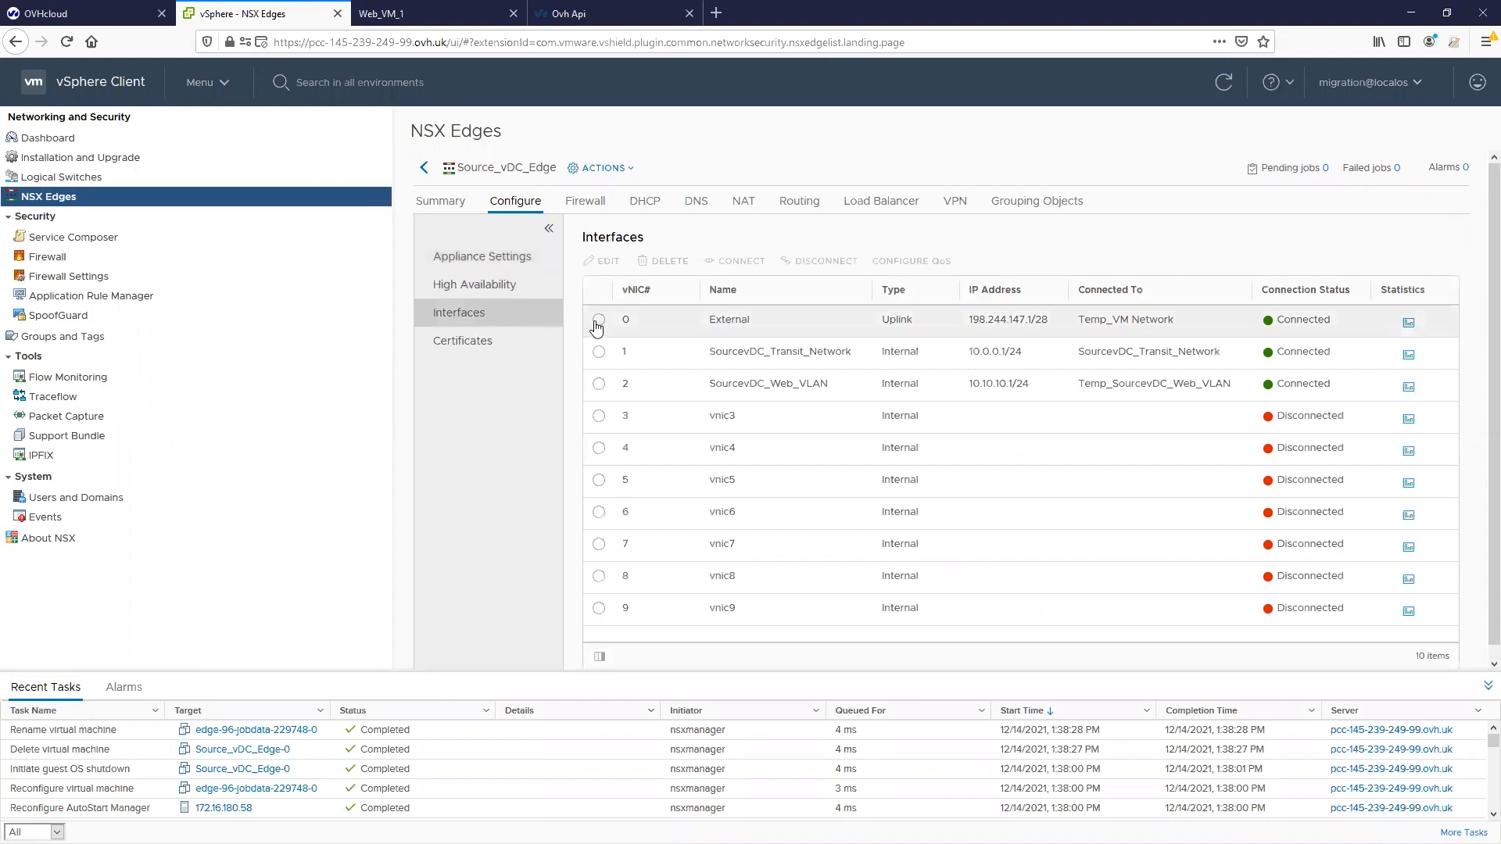
# - Reconnect the External uplink interface of Source_vDC_Edge to the VM Network distributed virtual port group and save it
pyautogui.click(598, 321)
pyautogui.click(603, 261)
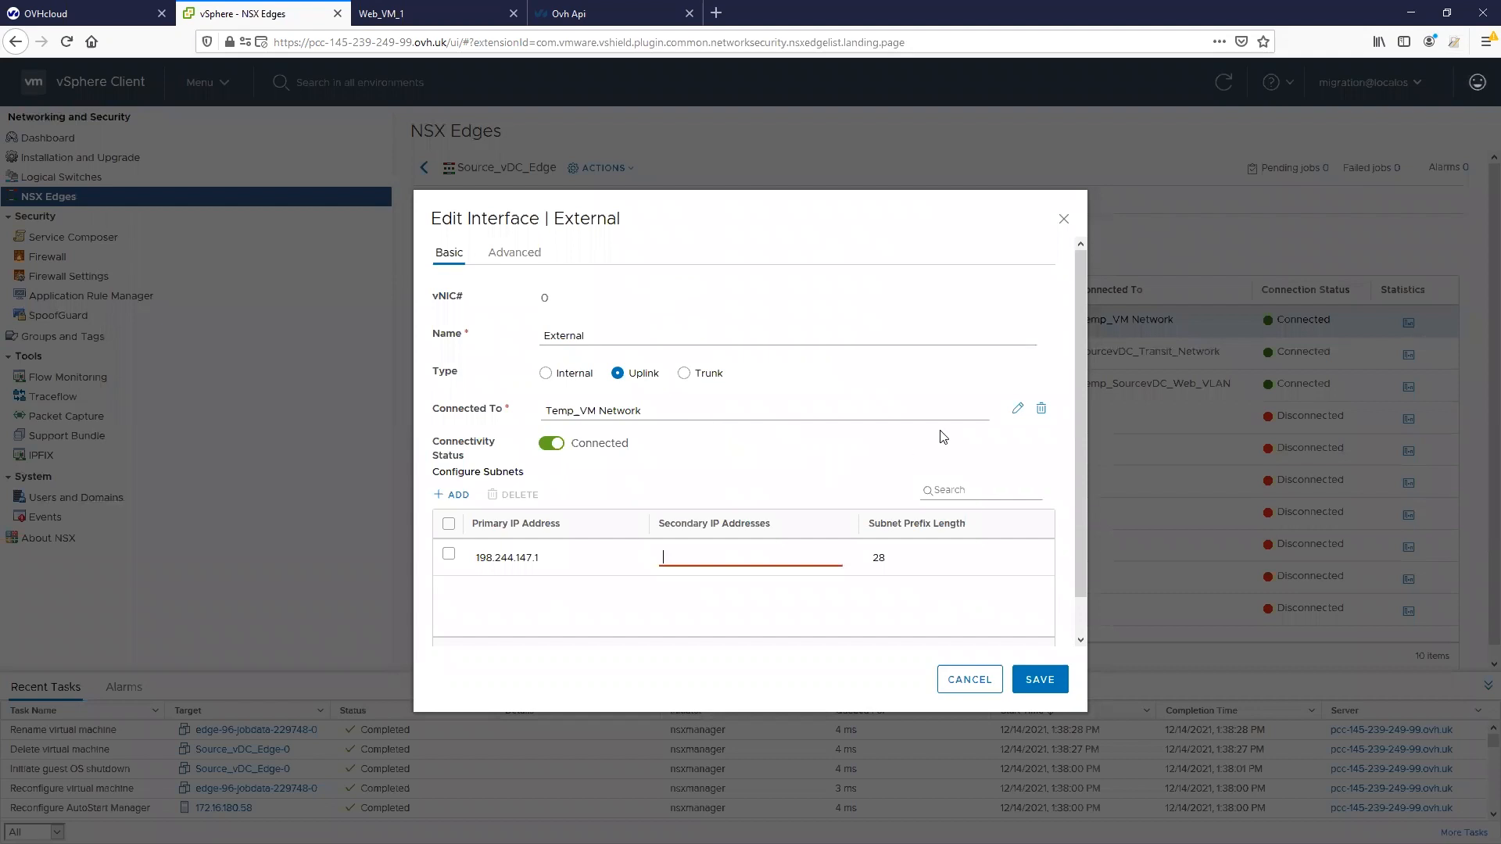
pyautogui.click(1015, 408)
pyautogui.click(753, 244)
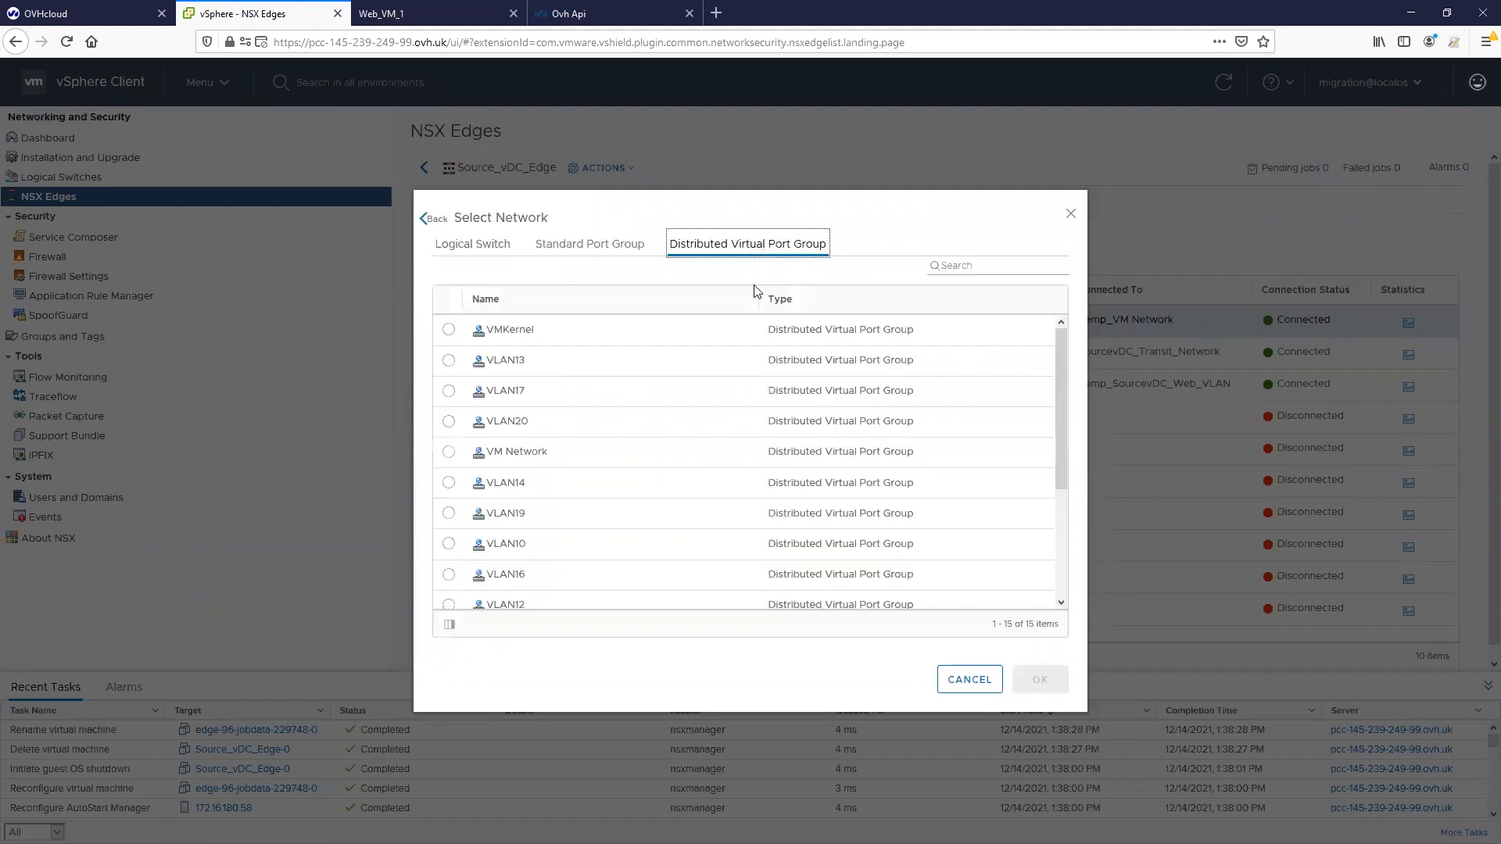
pyautogui.click(449, 452)
pyautogui.click(1033, 685)
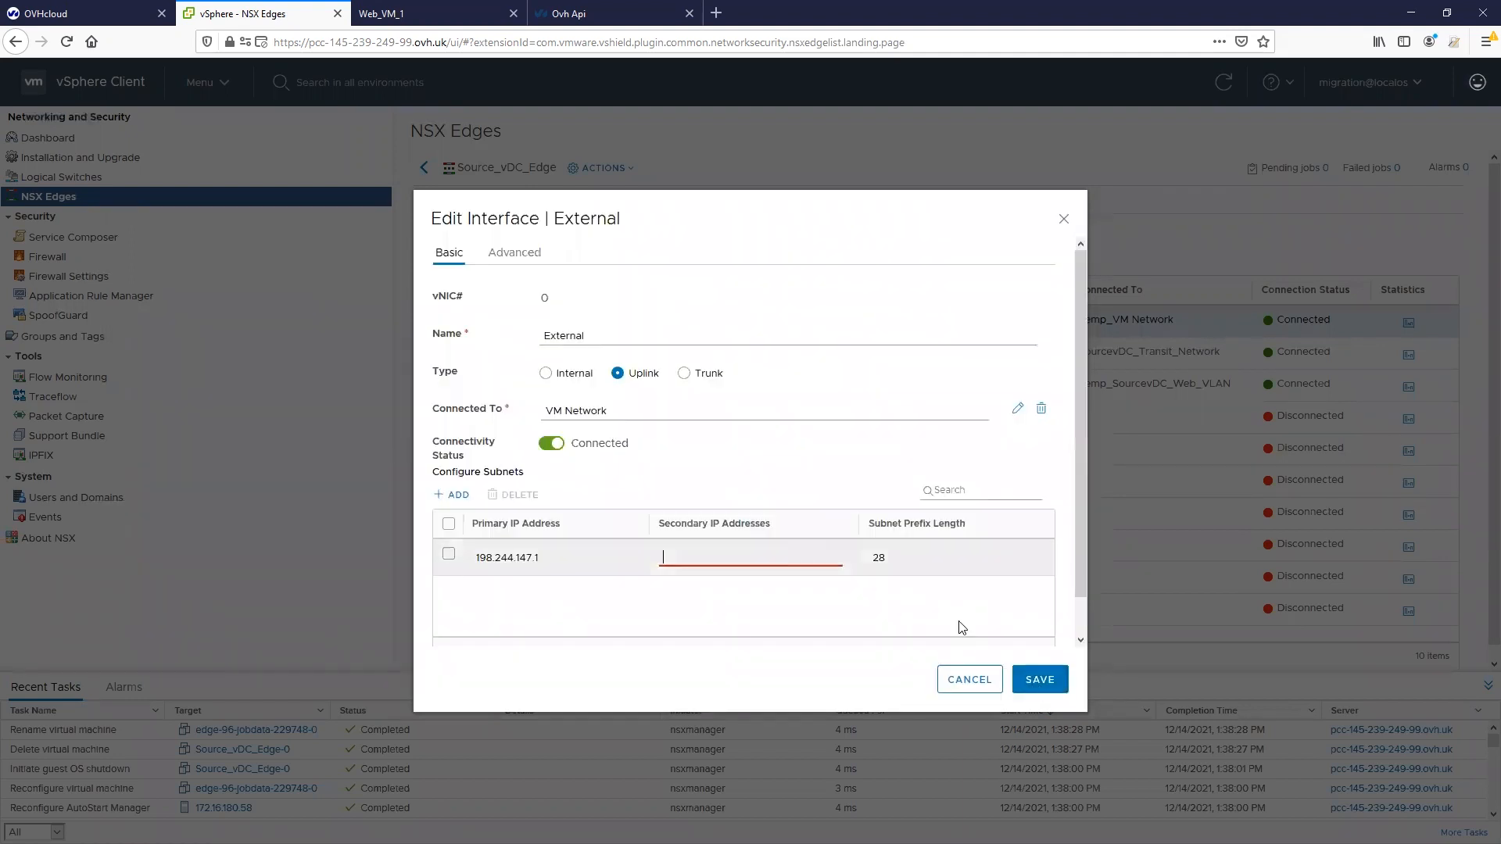
pyautogui.click(1039, 679)
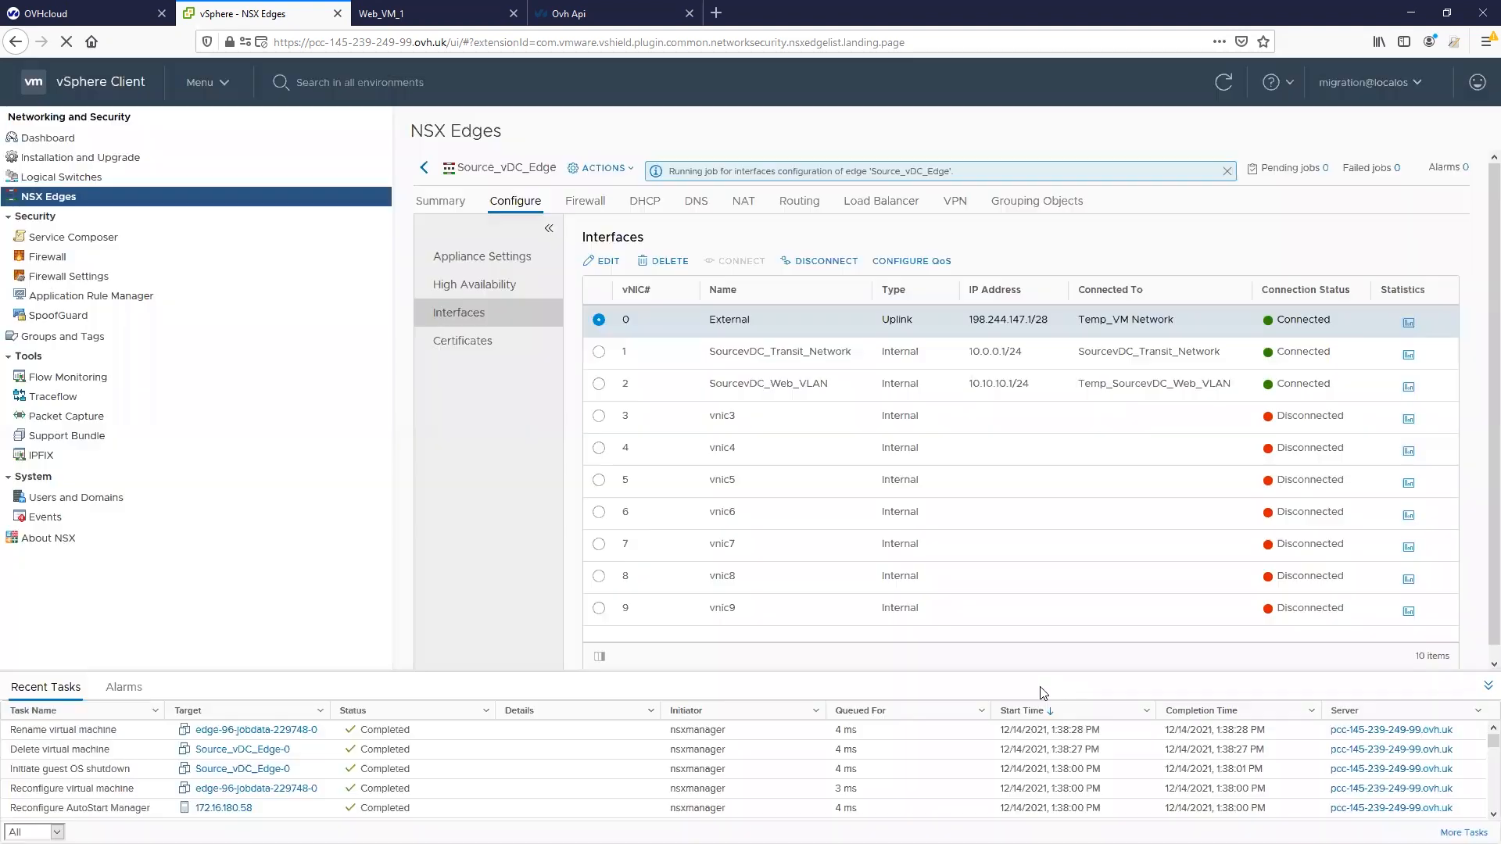
# - Reconnect the SourcevDC_Web_VLAN interface of the edge to the DestinationvDC_Web_VLAN distributed virtual port group and save it
pyautogui.click(599, 384)
pyautogui.click(604, 261)
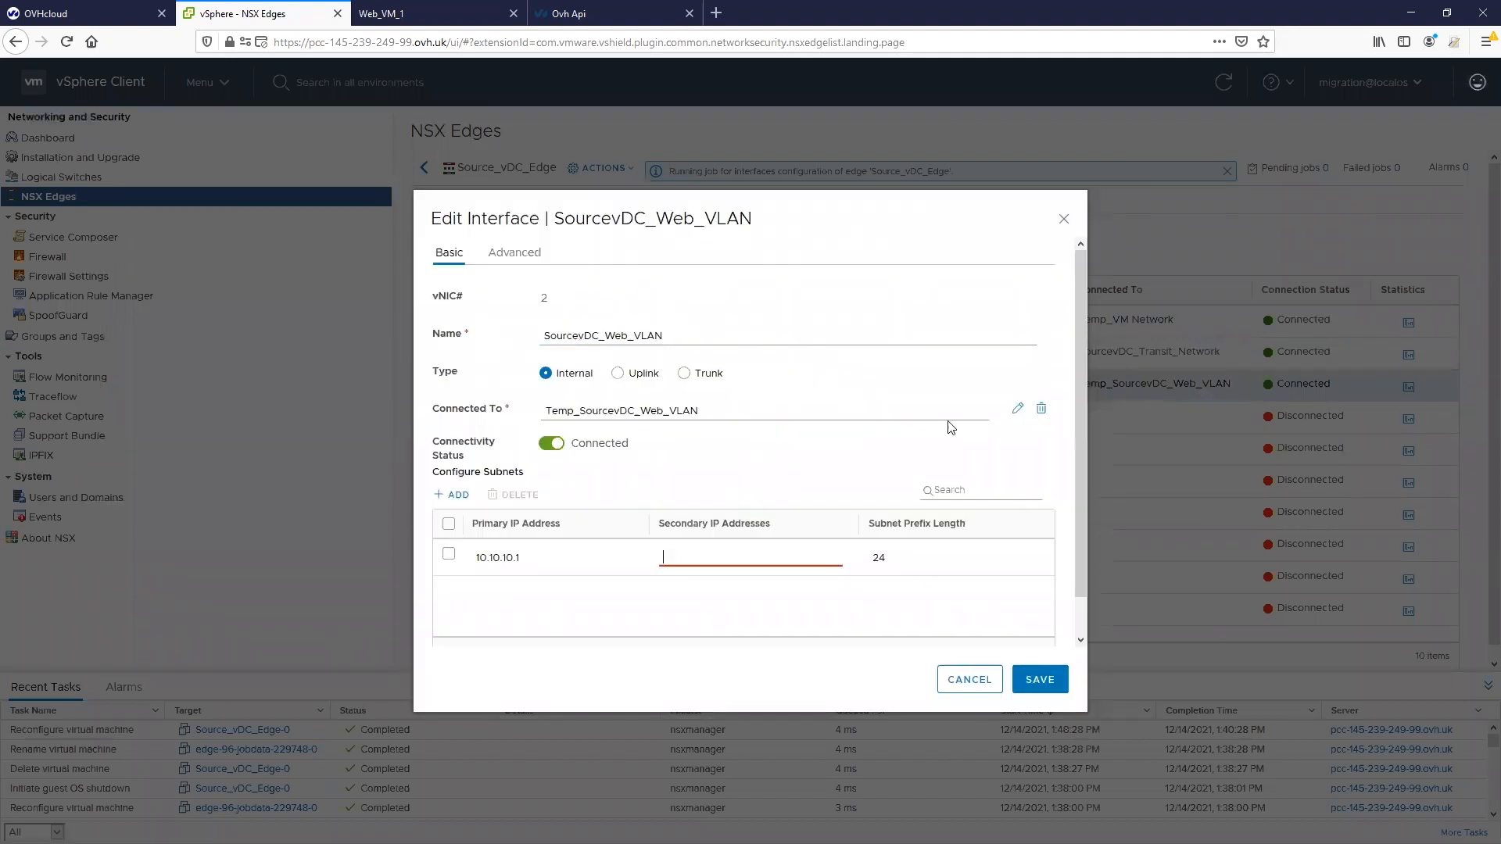
pyautogui.click(1016, 408)
pyautogui.click(720, 244)
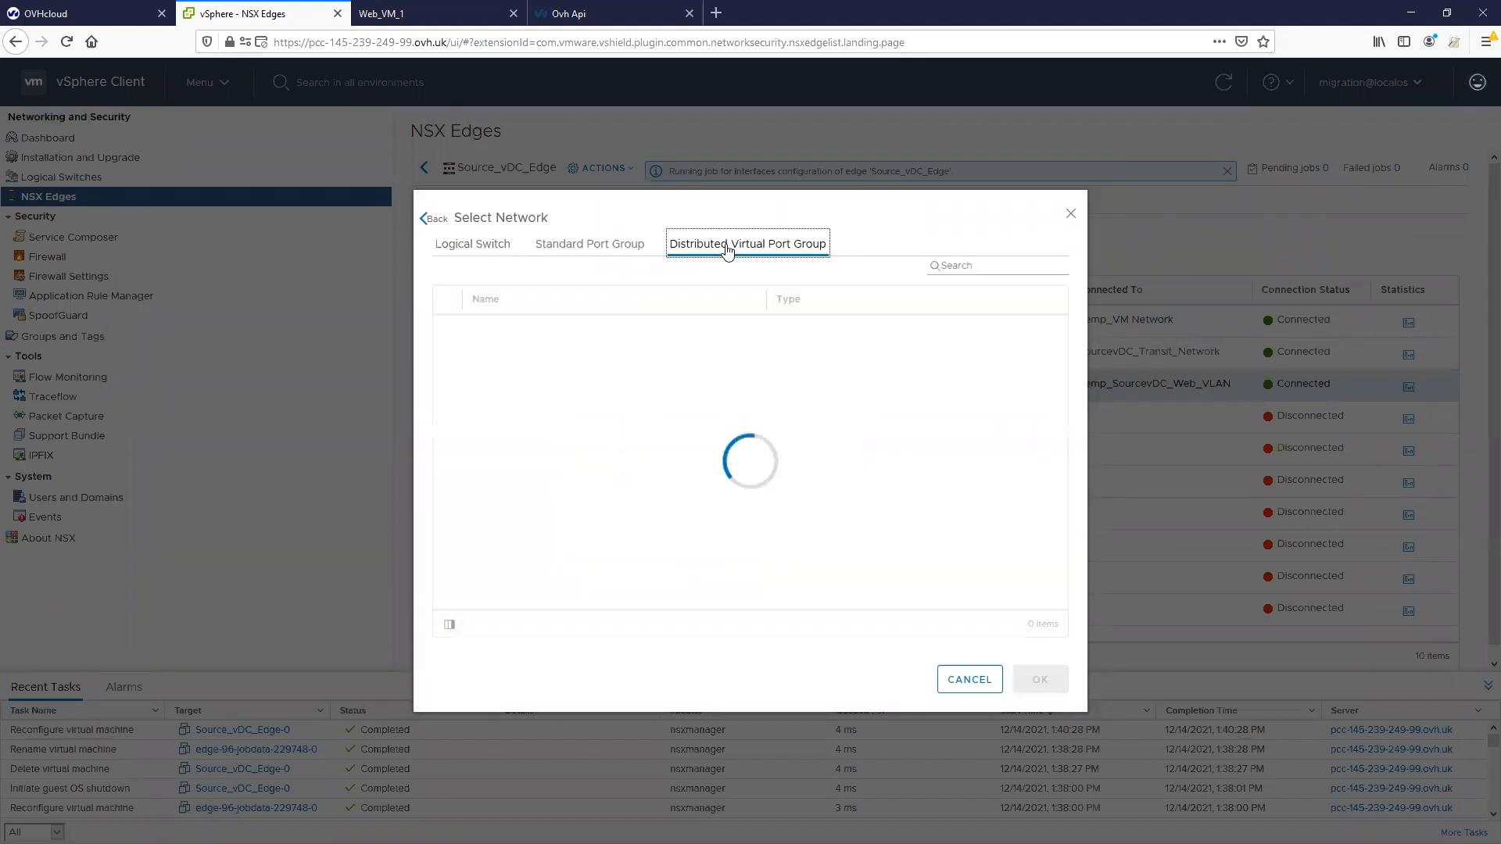
pyautogui.scroll(-3, 663, 489)
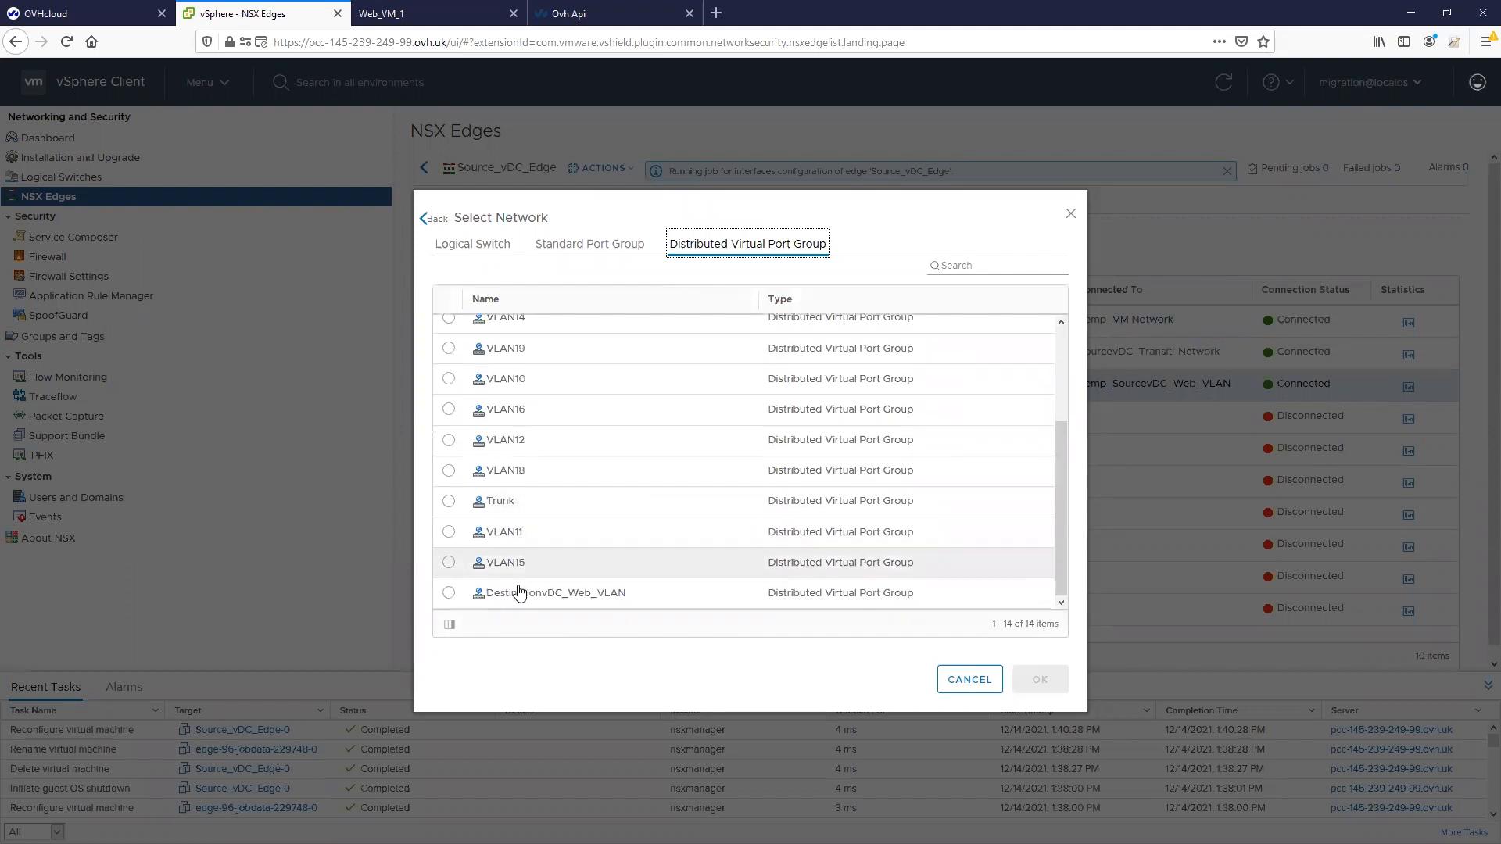
pyautogui.click(471, 599)
pyautogui.click(1030, 680)
pyautogui.click(1029, 682)
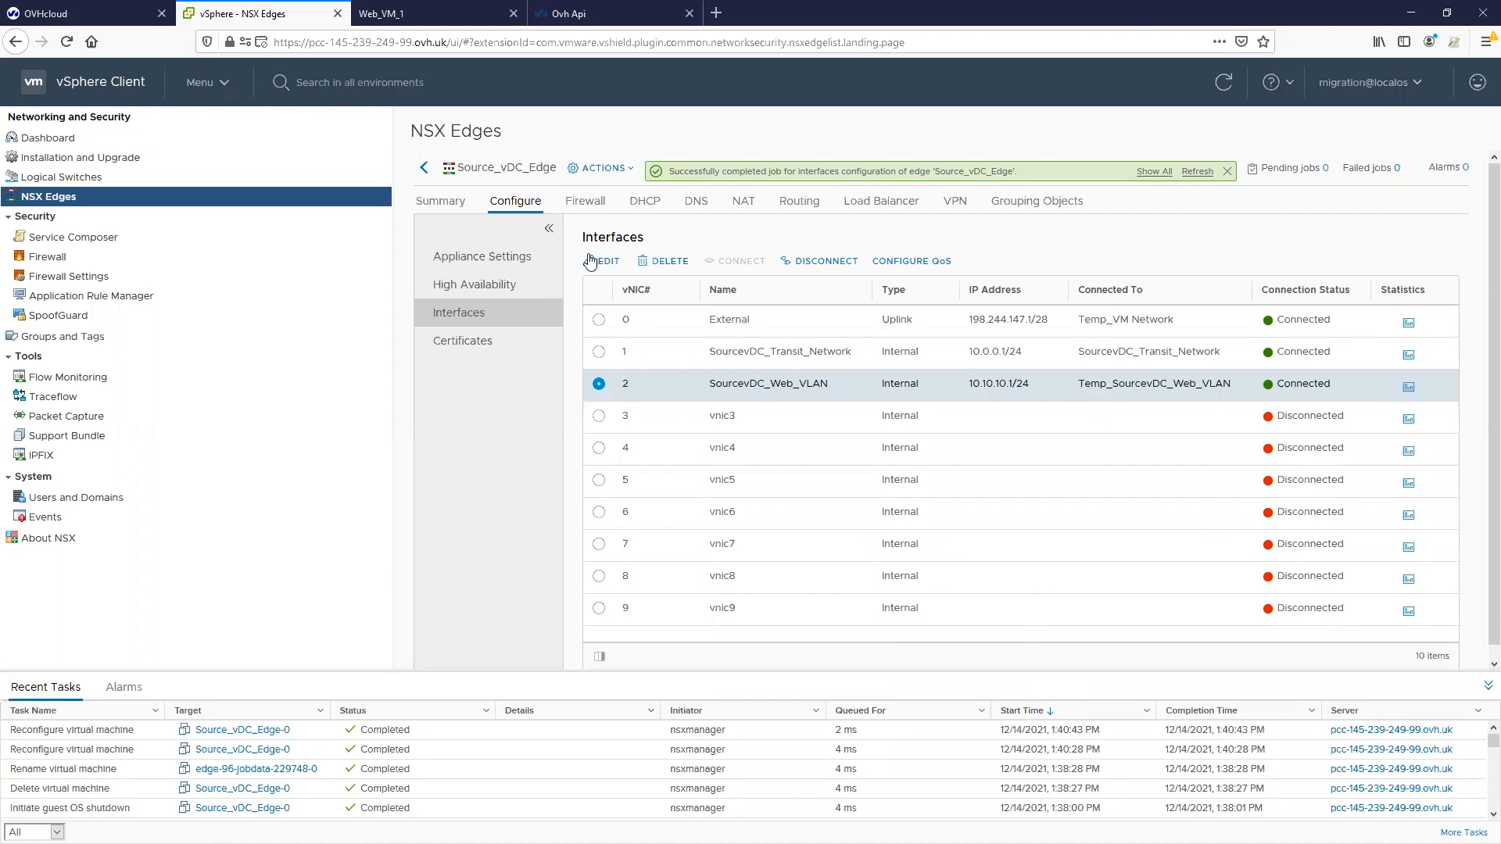
# - Enable high availability on Source_vDC_Edge, save the configuration, and check the Web_VM_1 console
pyautogui.click(510, 258)
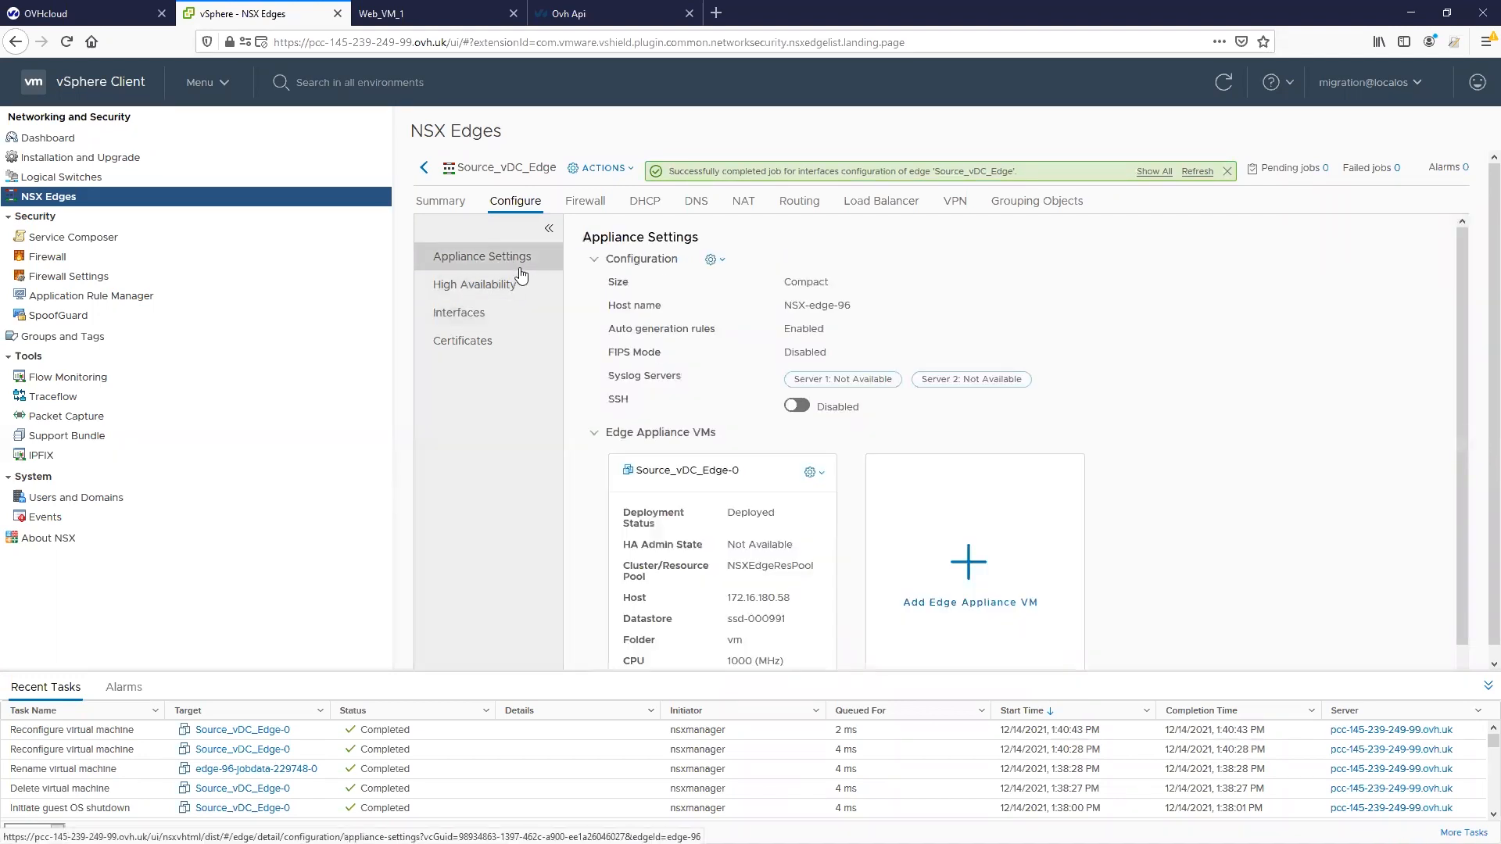
pyautogui.click(496, 295)
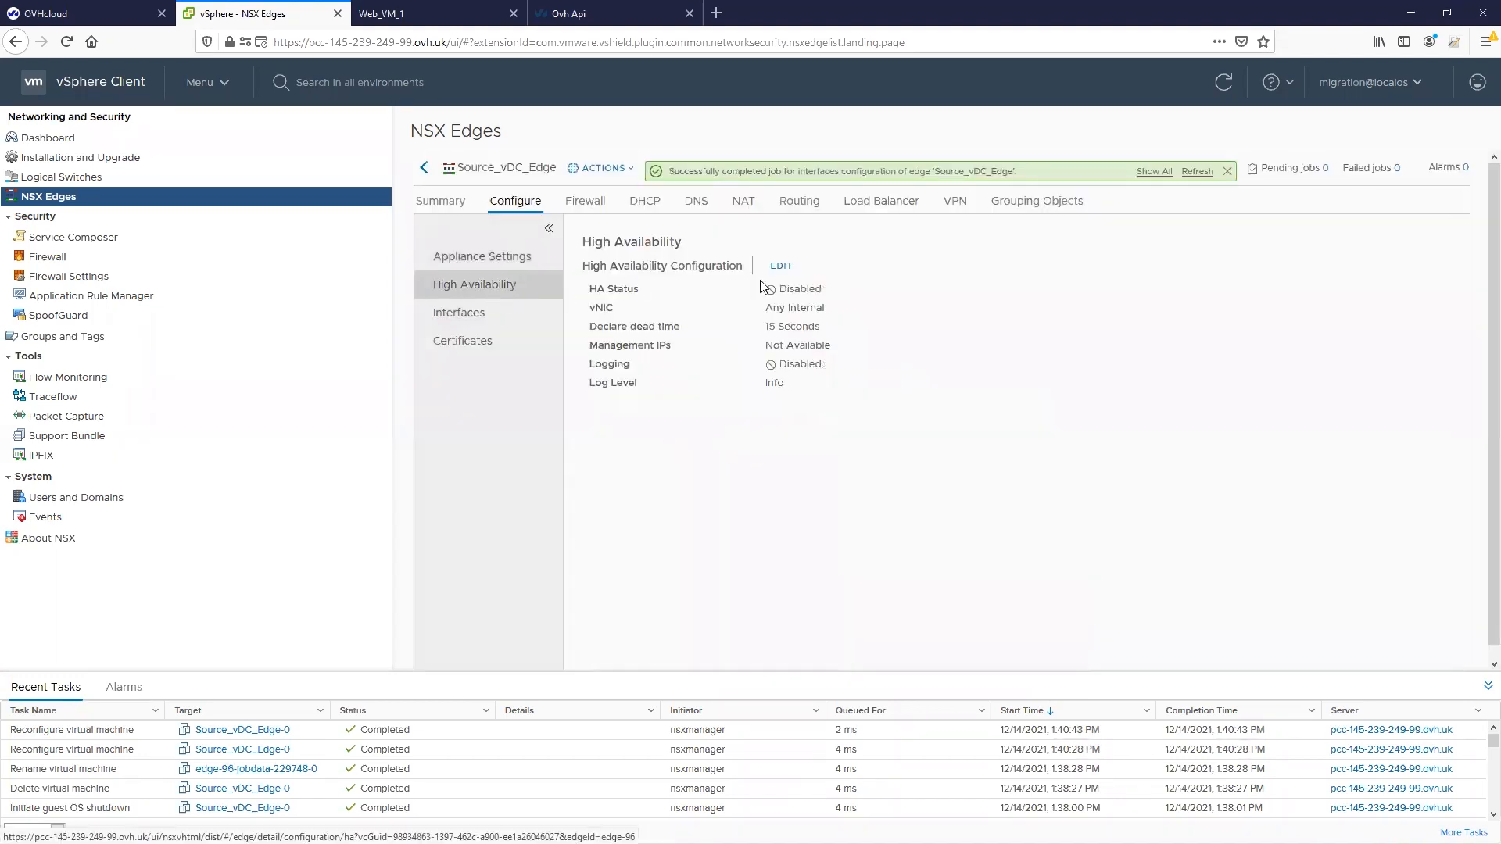
pyautogui.click(782, 268)
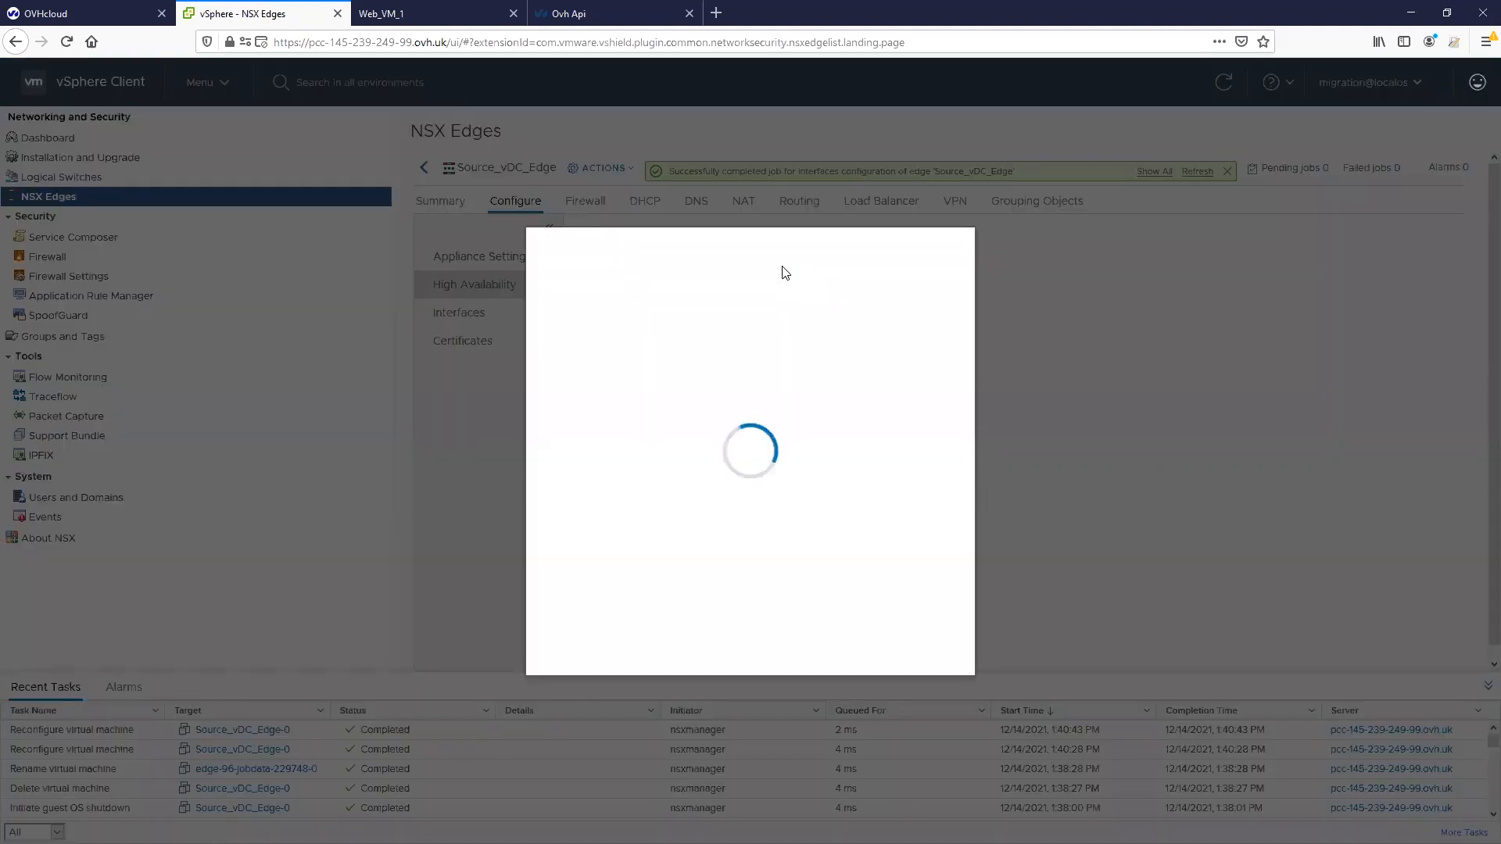
pyautogui.click(708, 308)
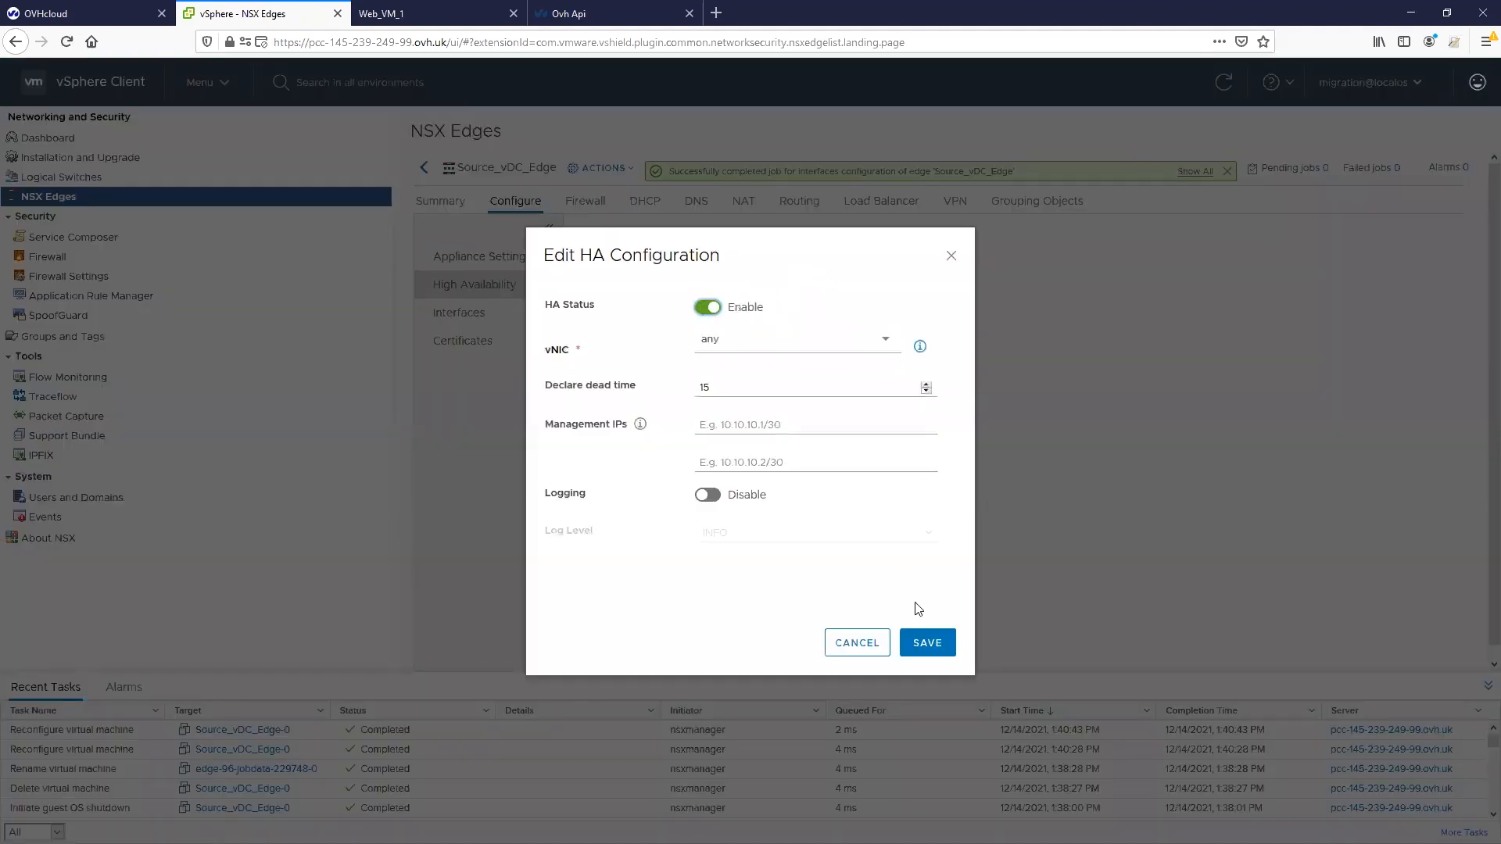
pyautogui.click(922, 642)
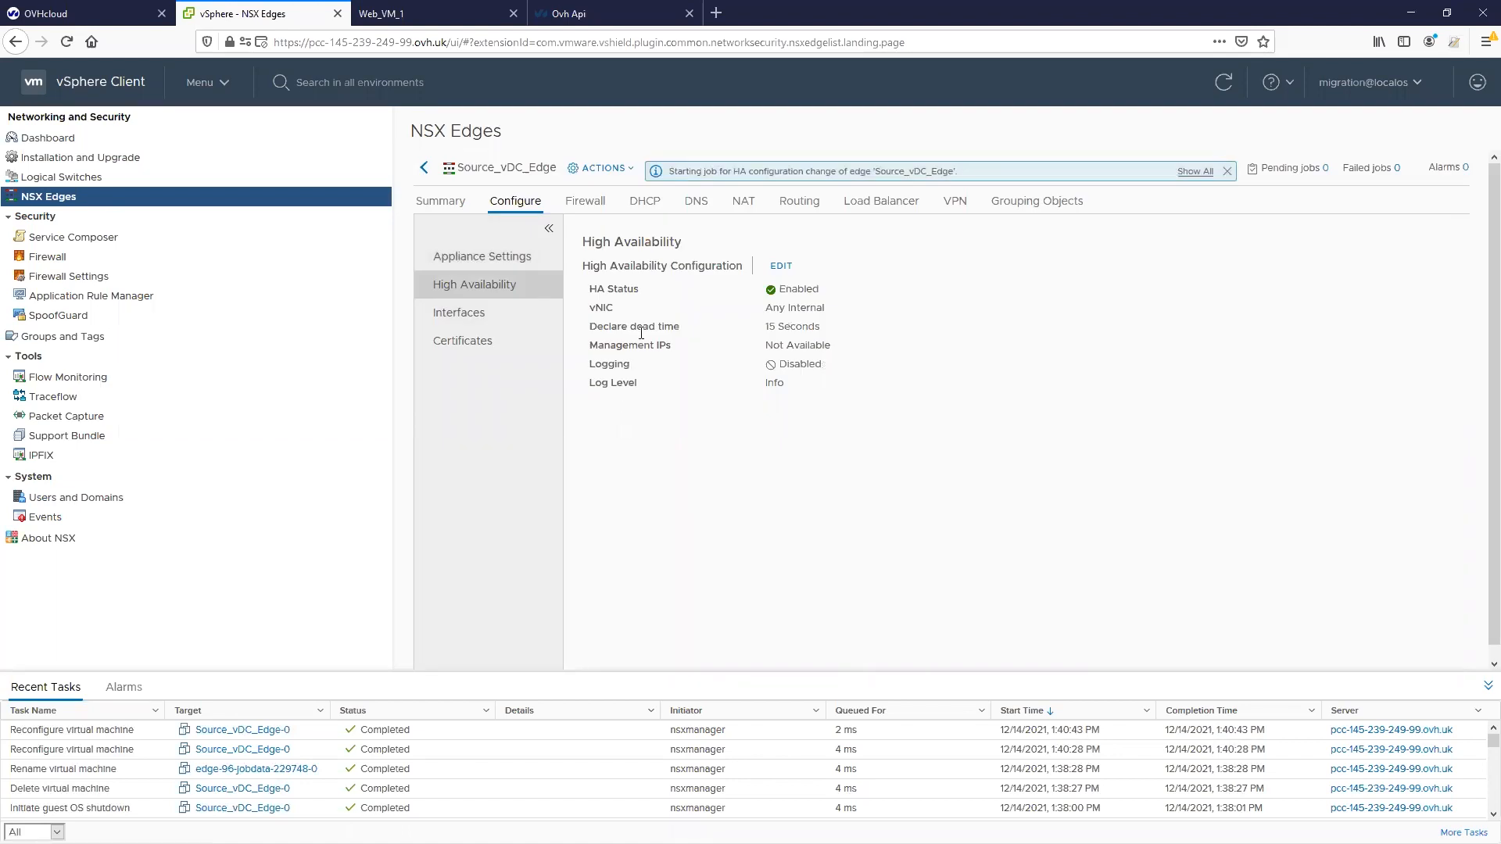
pyautogui.click(442, 16)
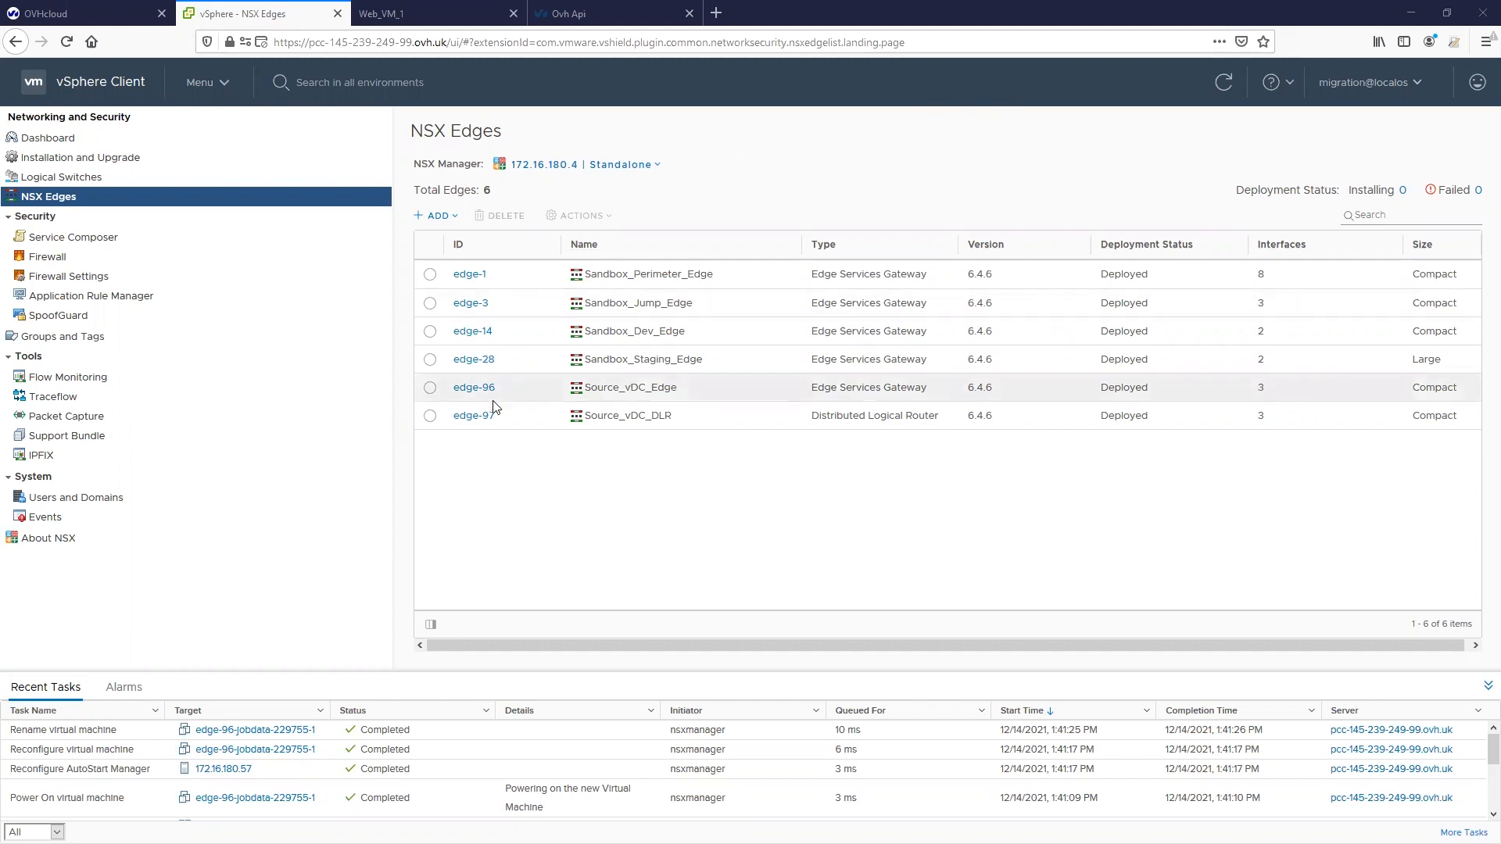
# - Review the interfaces, appliance settings and high availability configuration of the Source_vDC_DLR distributed logical router
pyautogui.click(473, 415)
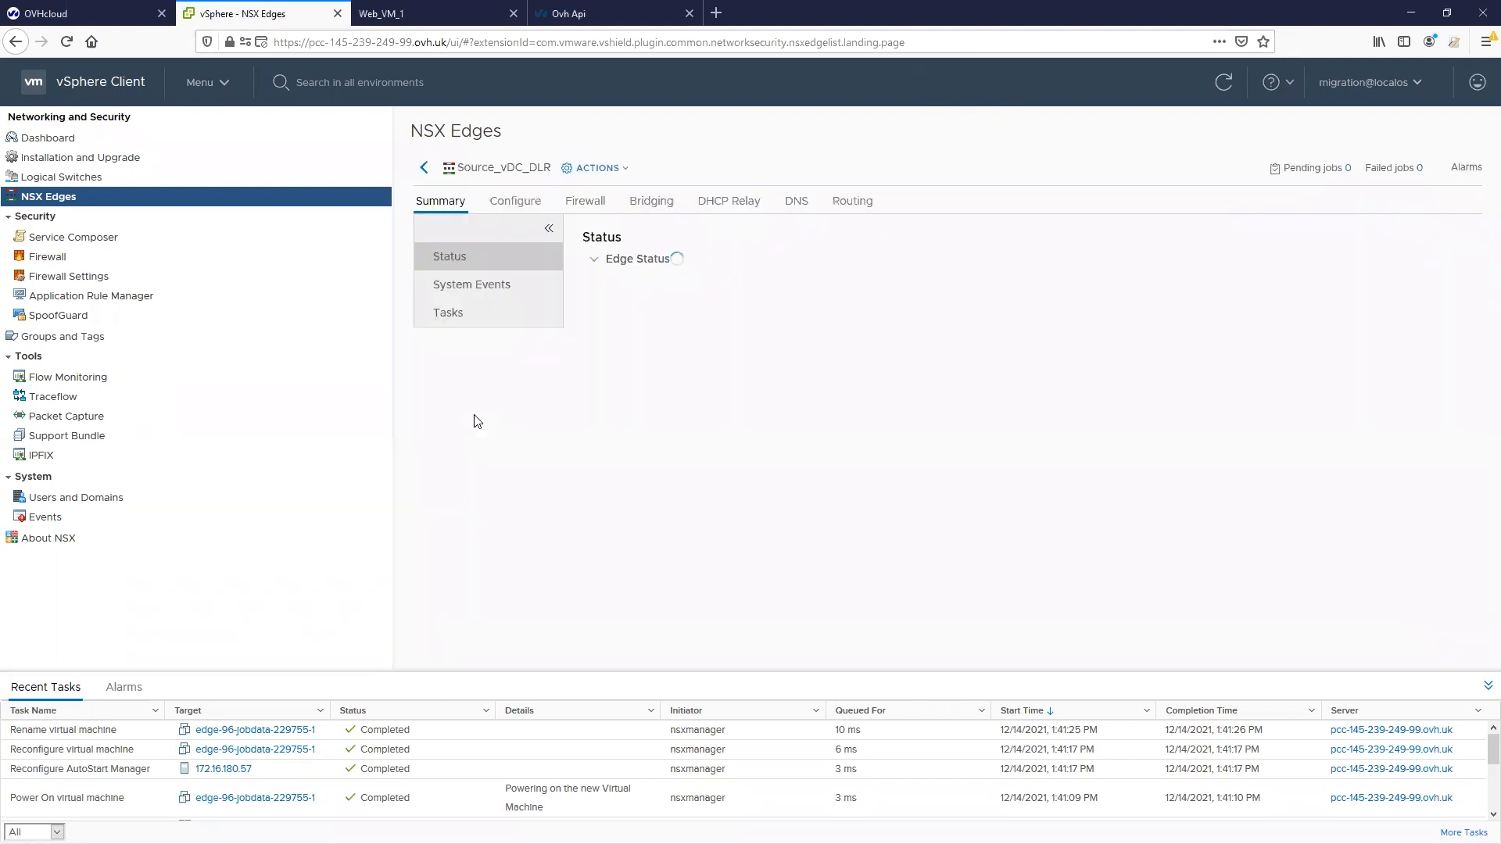
pyautogui.click(516, 201)
pyautogui.click(467, 313)
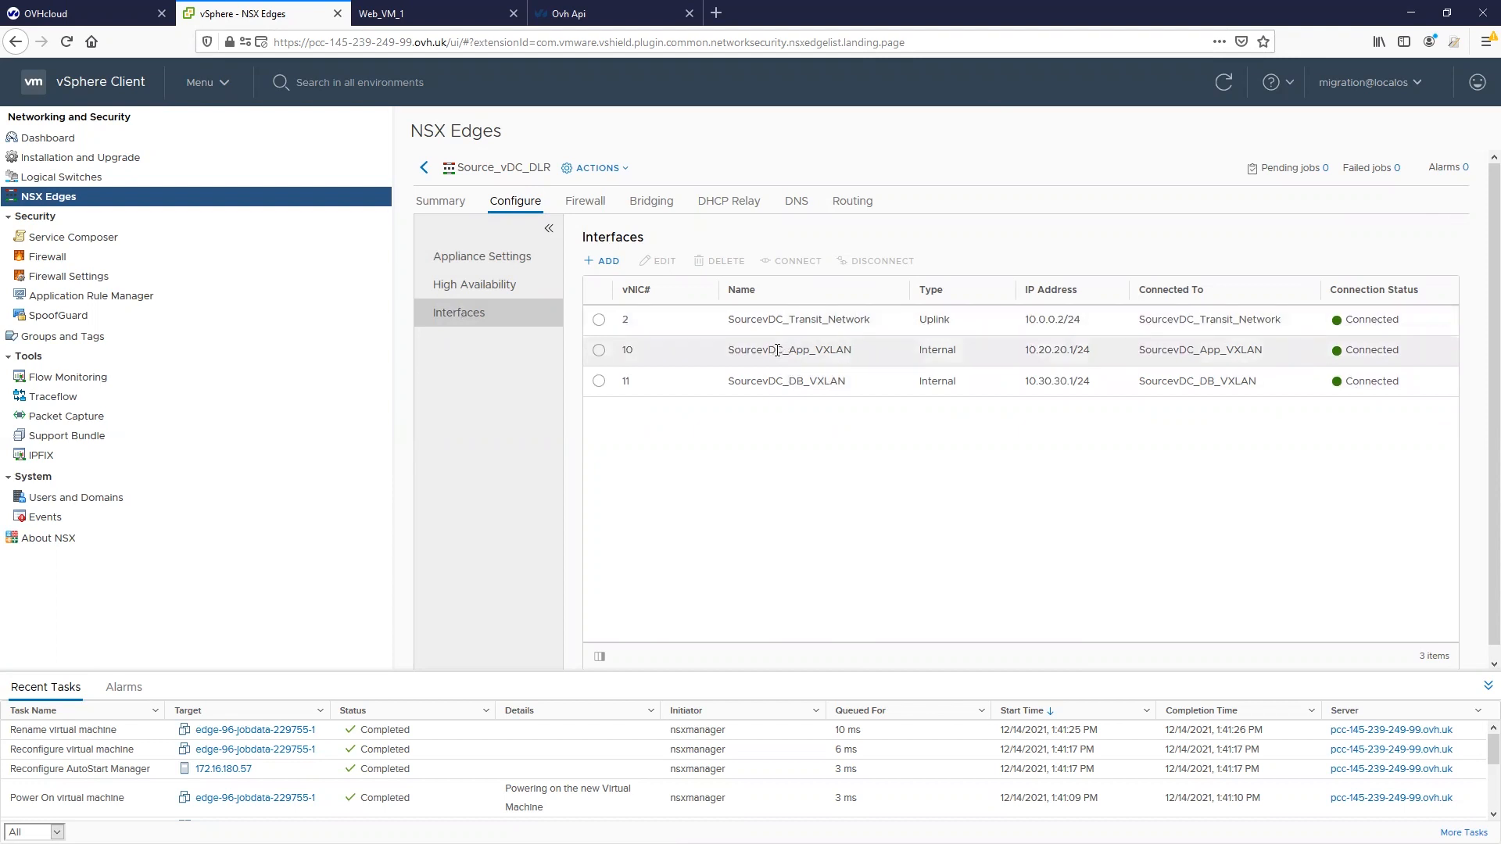
pyautogui.click(508, 258)
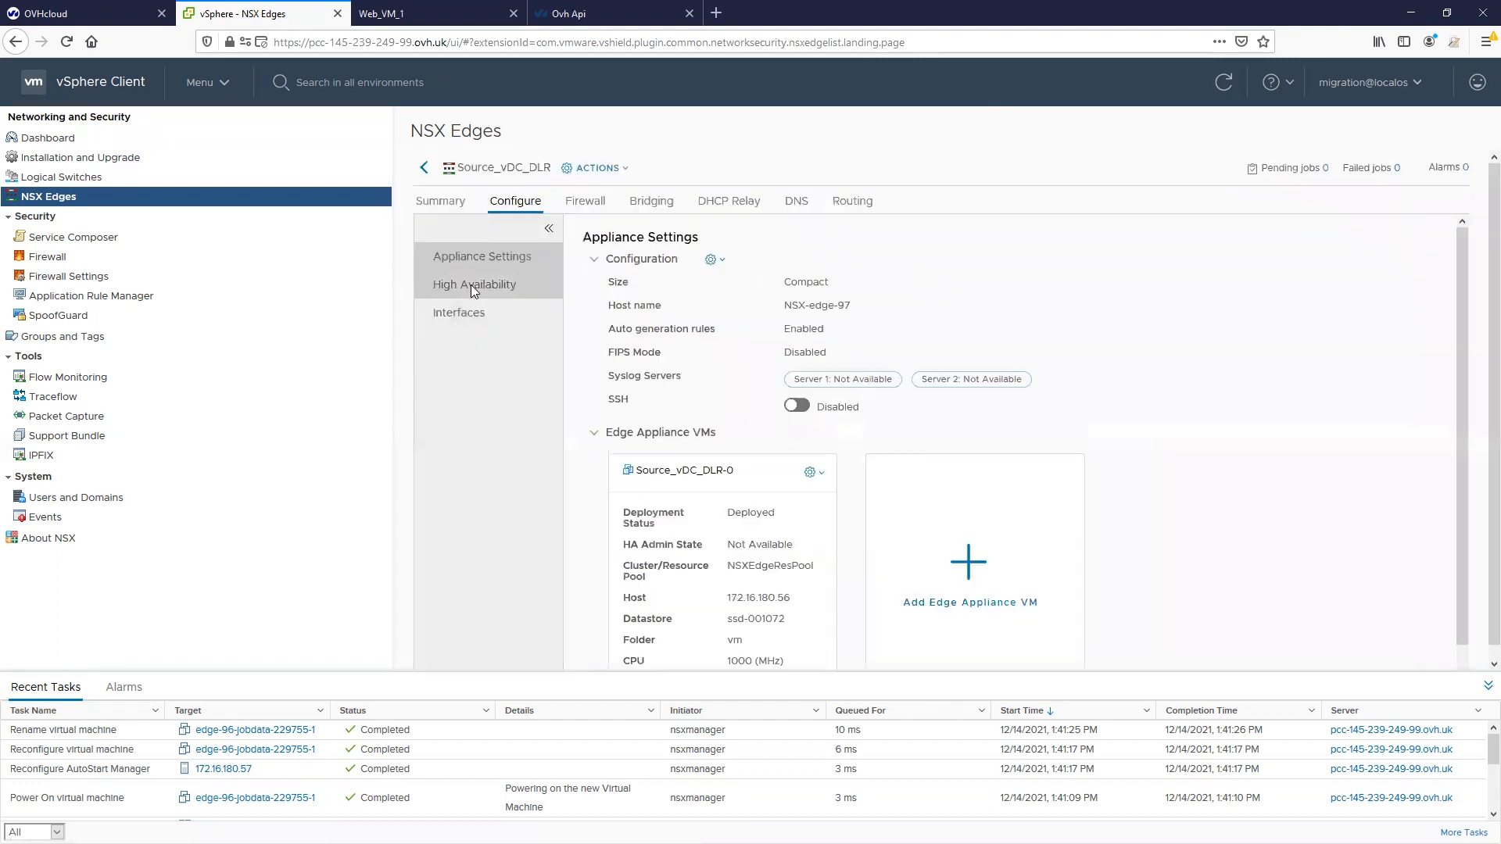
pyautogui.click(471, 286)
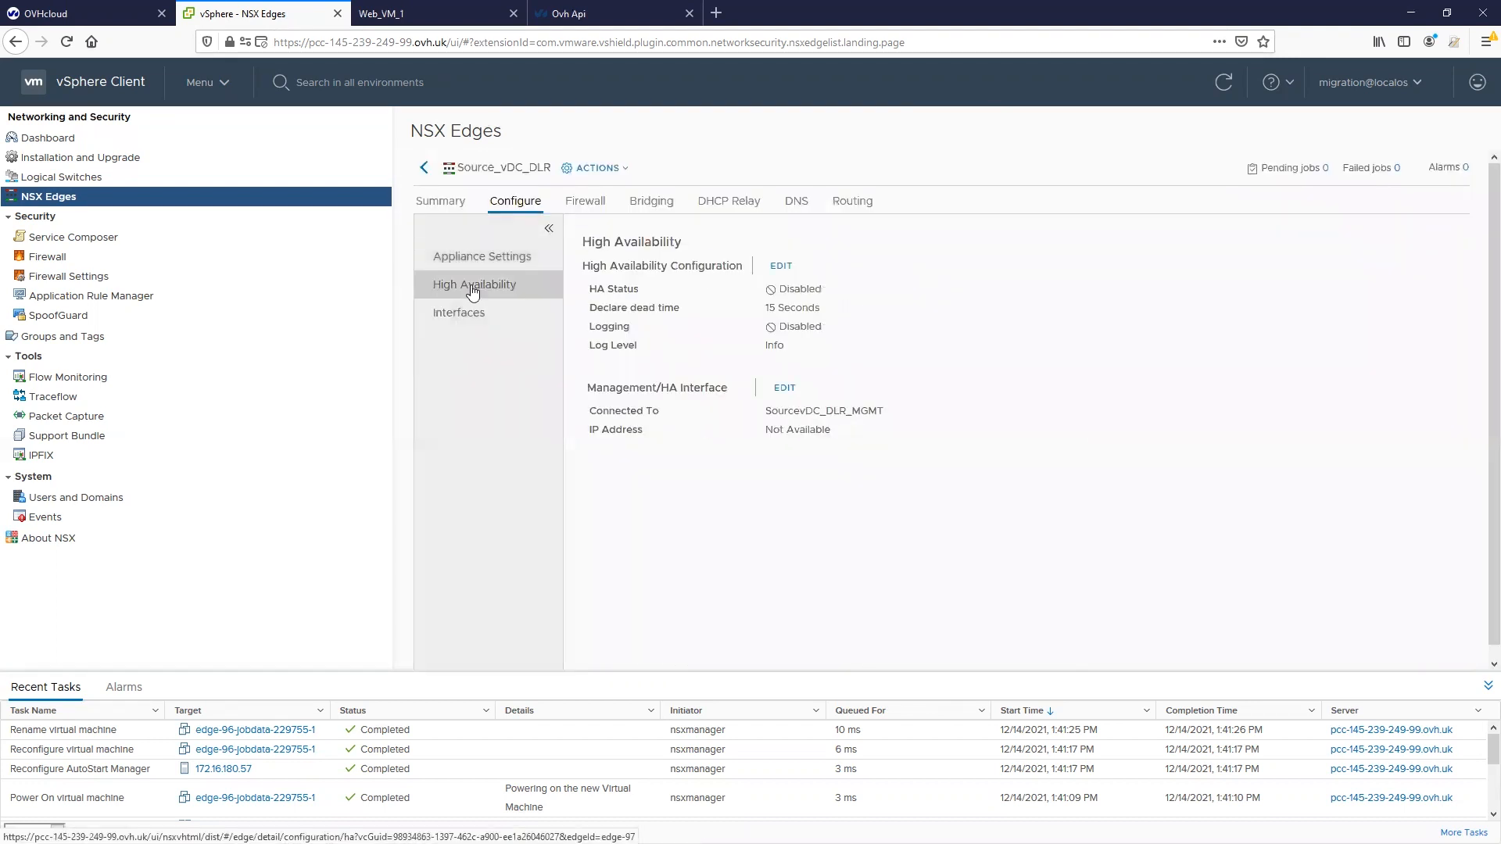
pyautogui.click(503, 258)
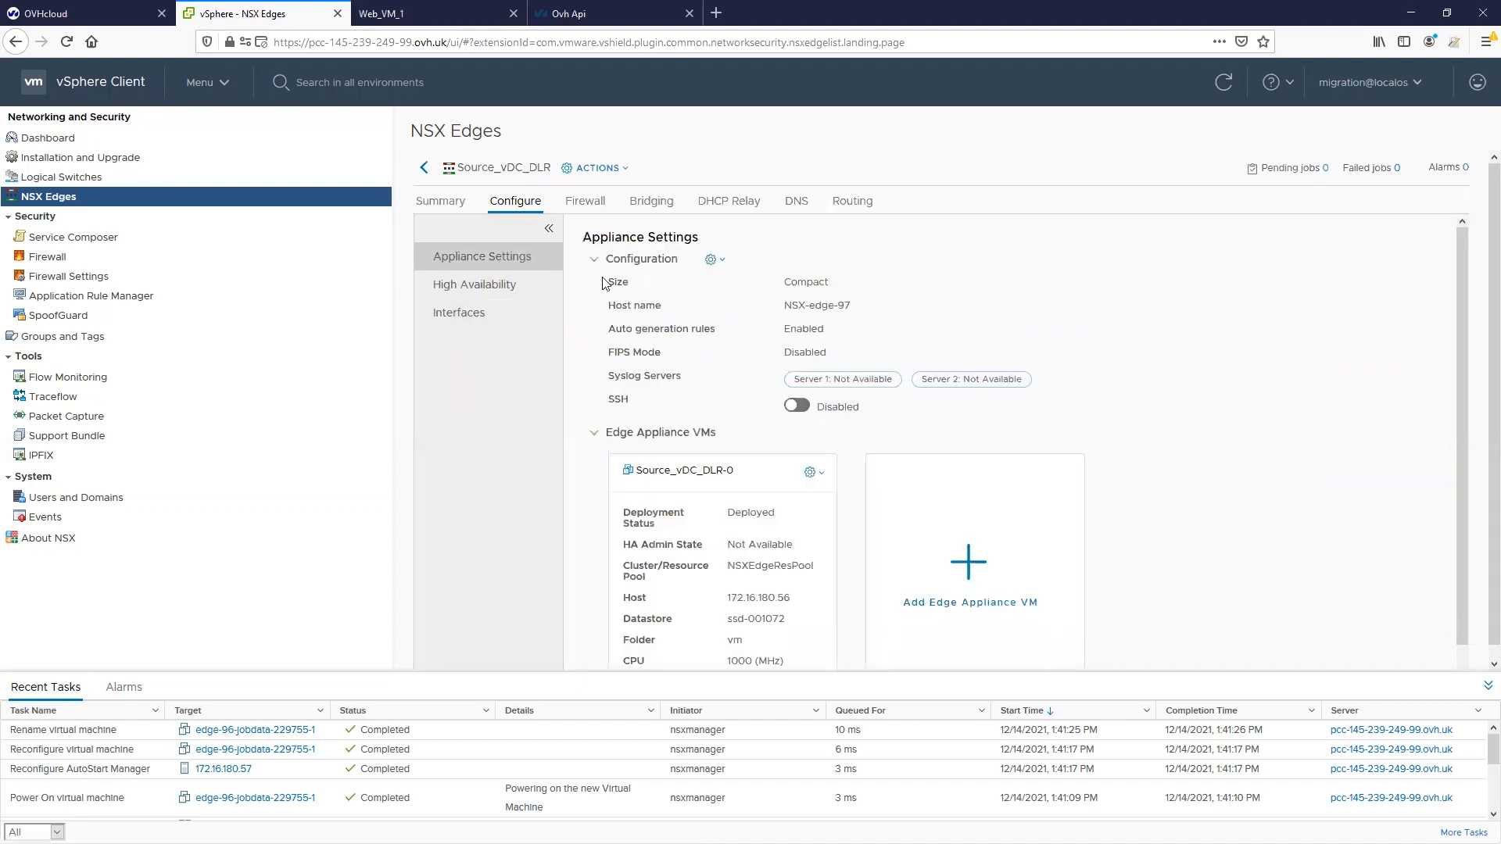
pyautogui.click(811, 472)
pyautogui.click(772, 507)
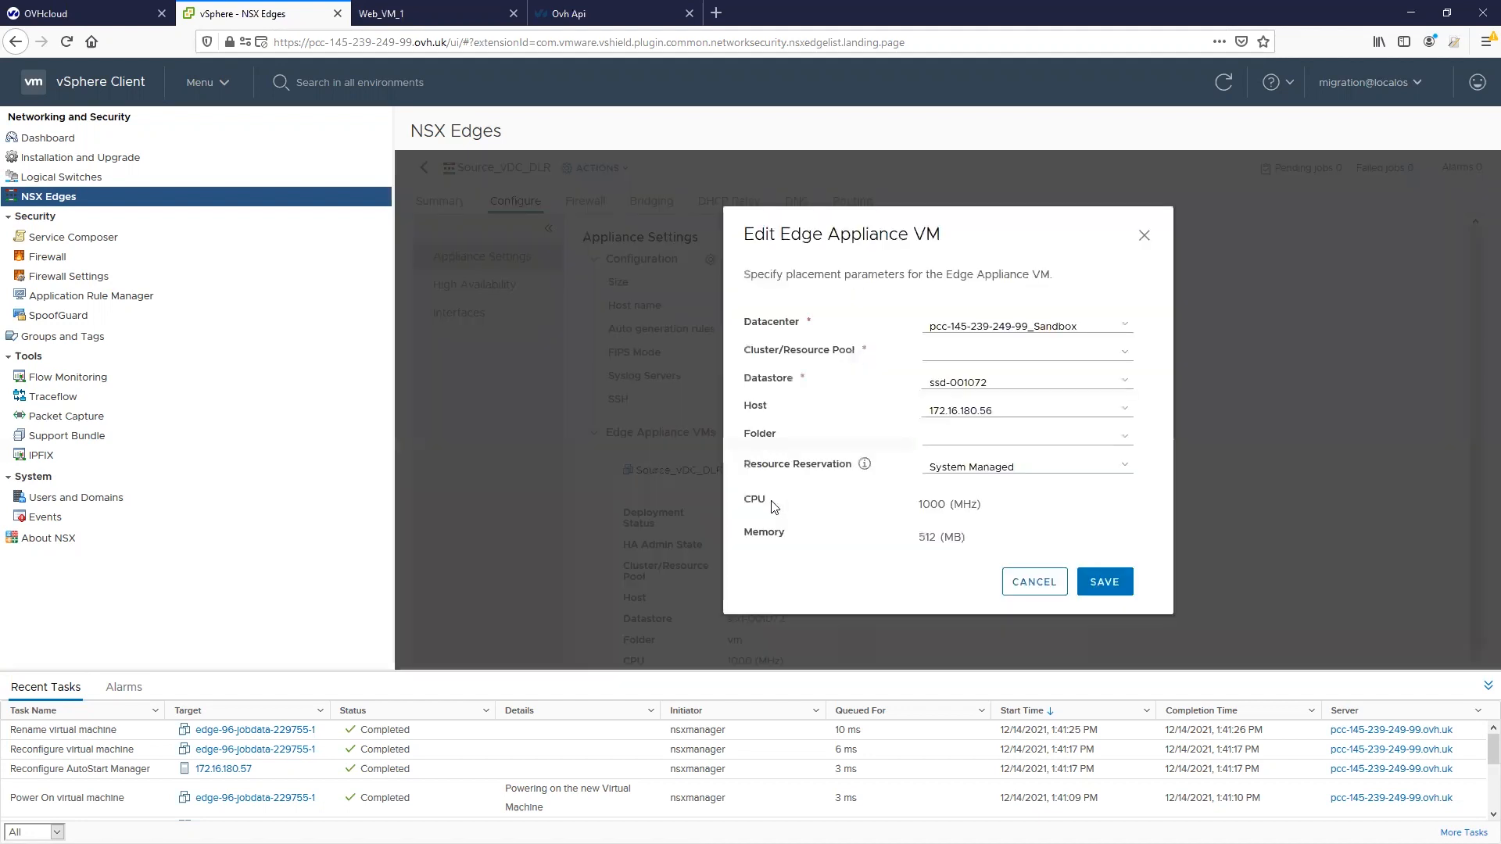
pyautogui.click(1053, 333)
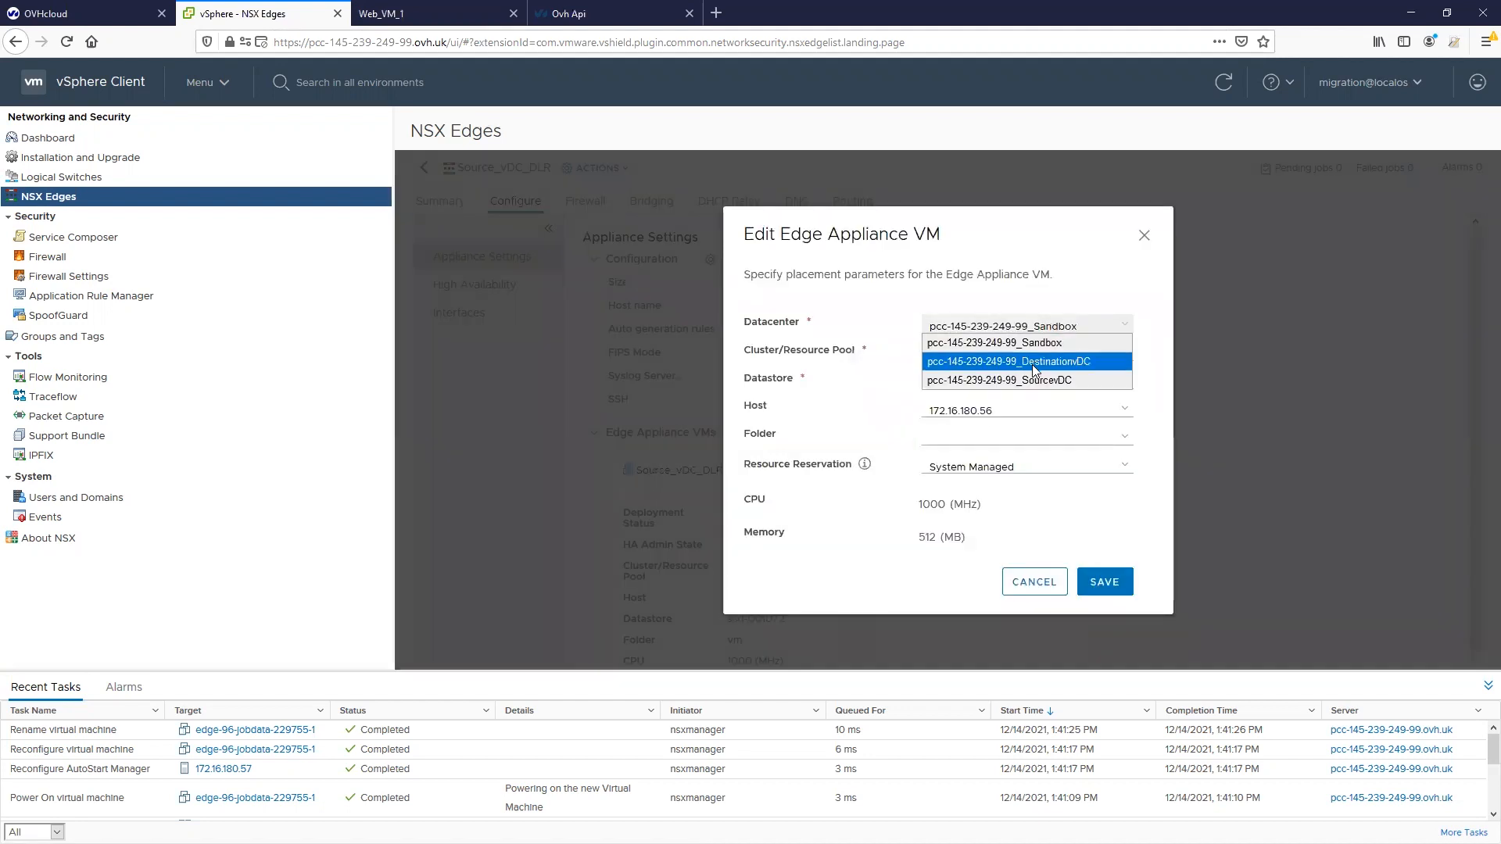
pyautogui.click(1027, 364)
pyautogui.click(1028, 354)
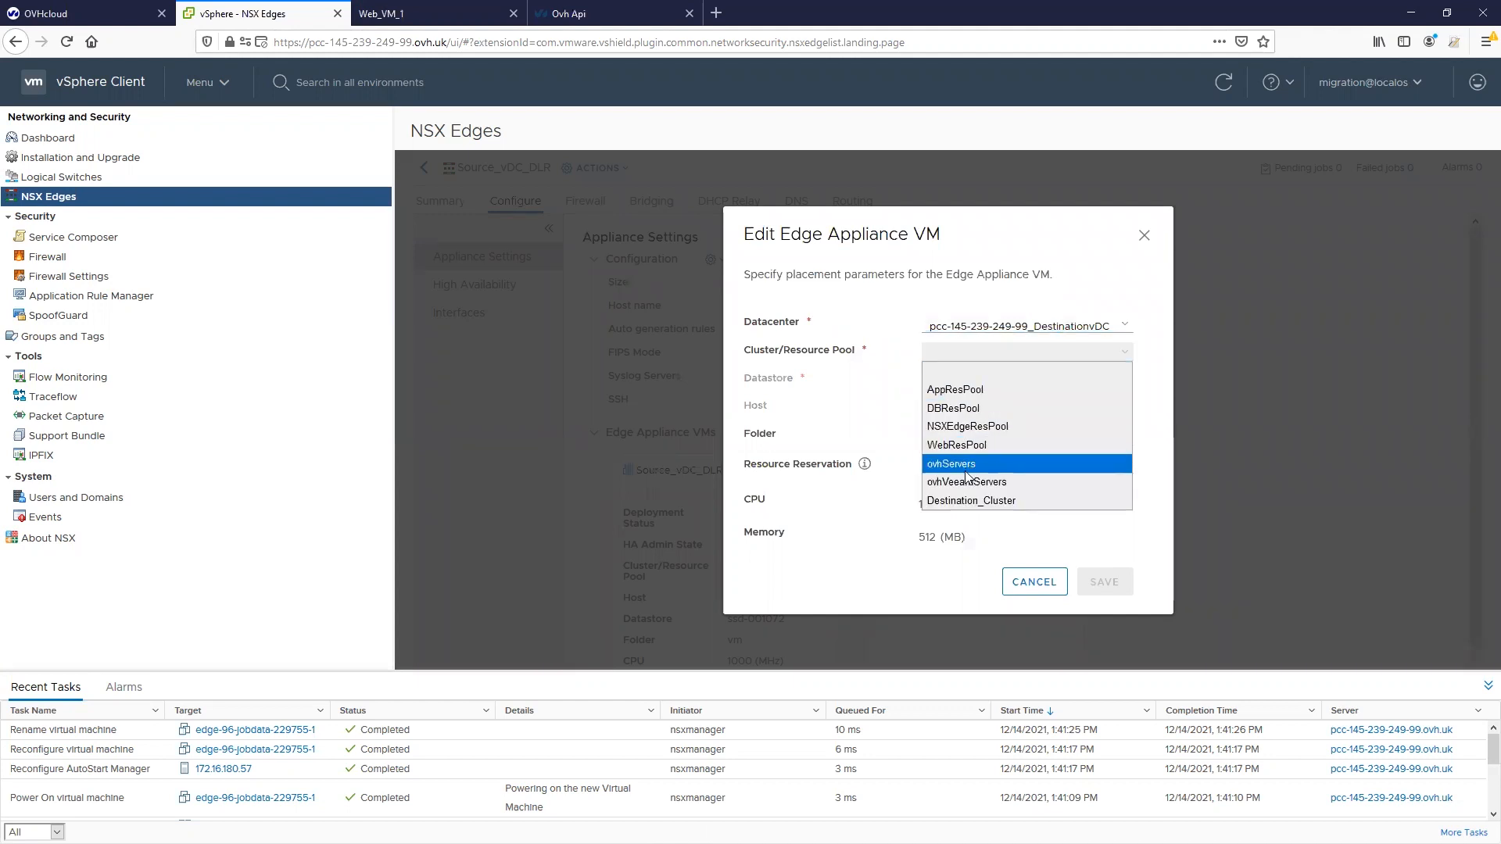
pyautogui.click(966, 426)
pyautogui.click(967, 379)
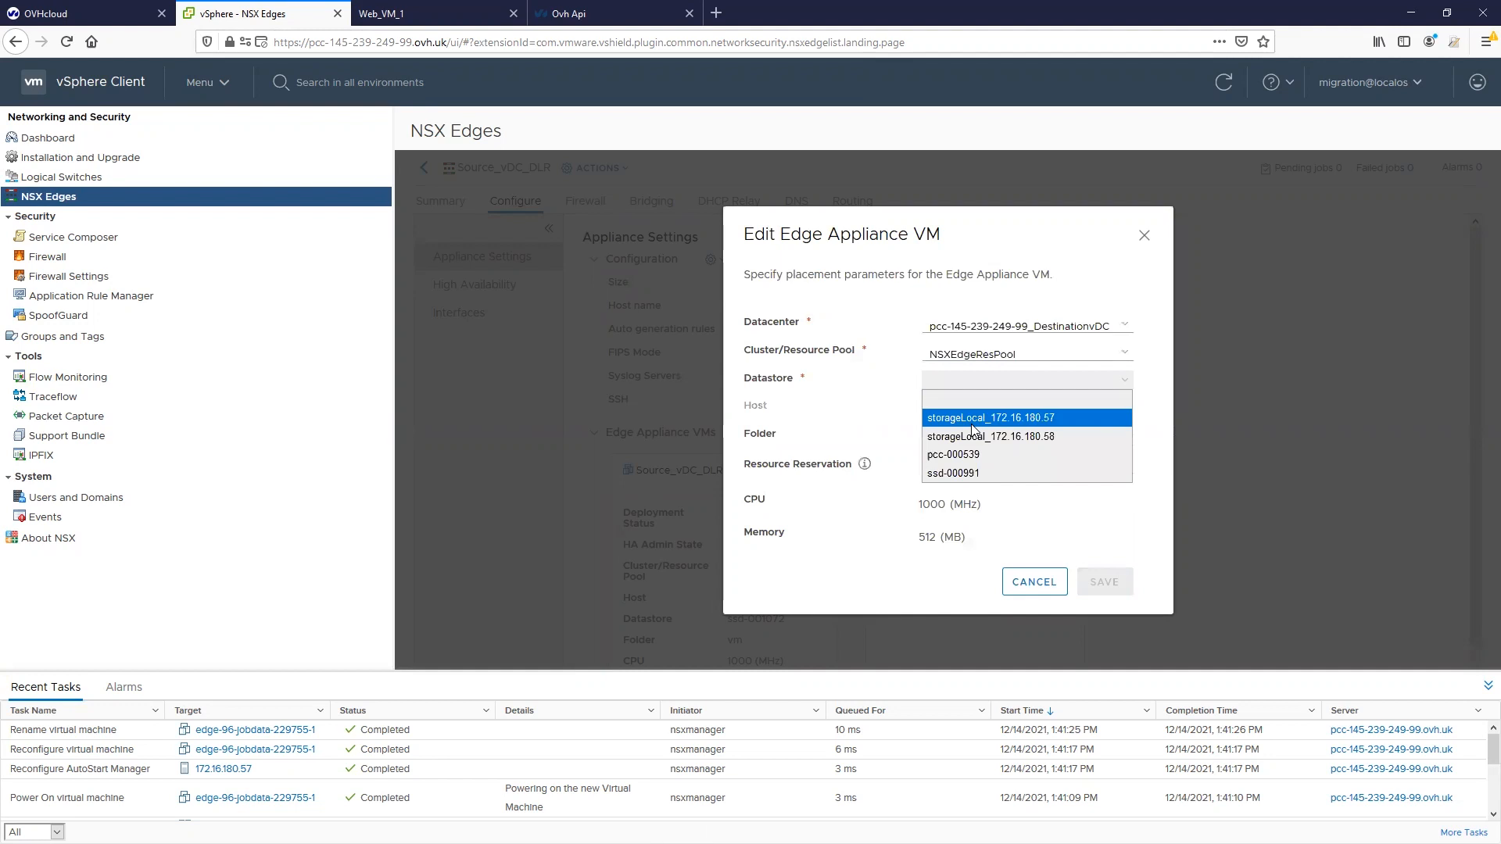
pyautogui.click(970, 473)
pyautogui.click(1095, 582)
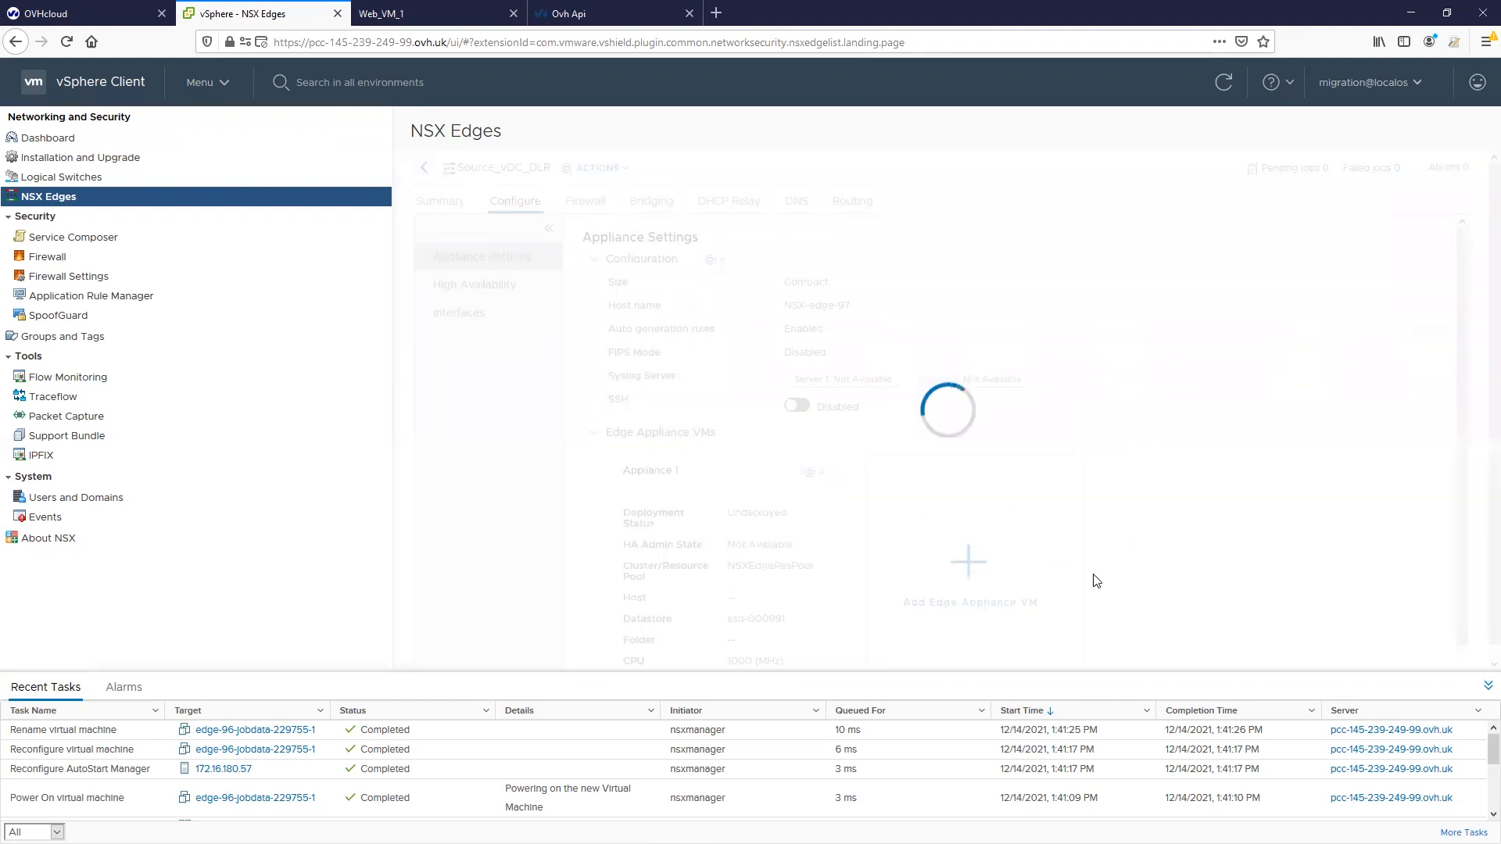
# - Check the running ping to 10.20.20.20 in the Web_VM_1 console and stop it
pyautogui.click(438, 15)
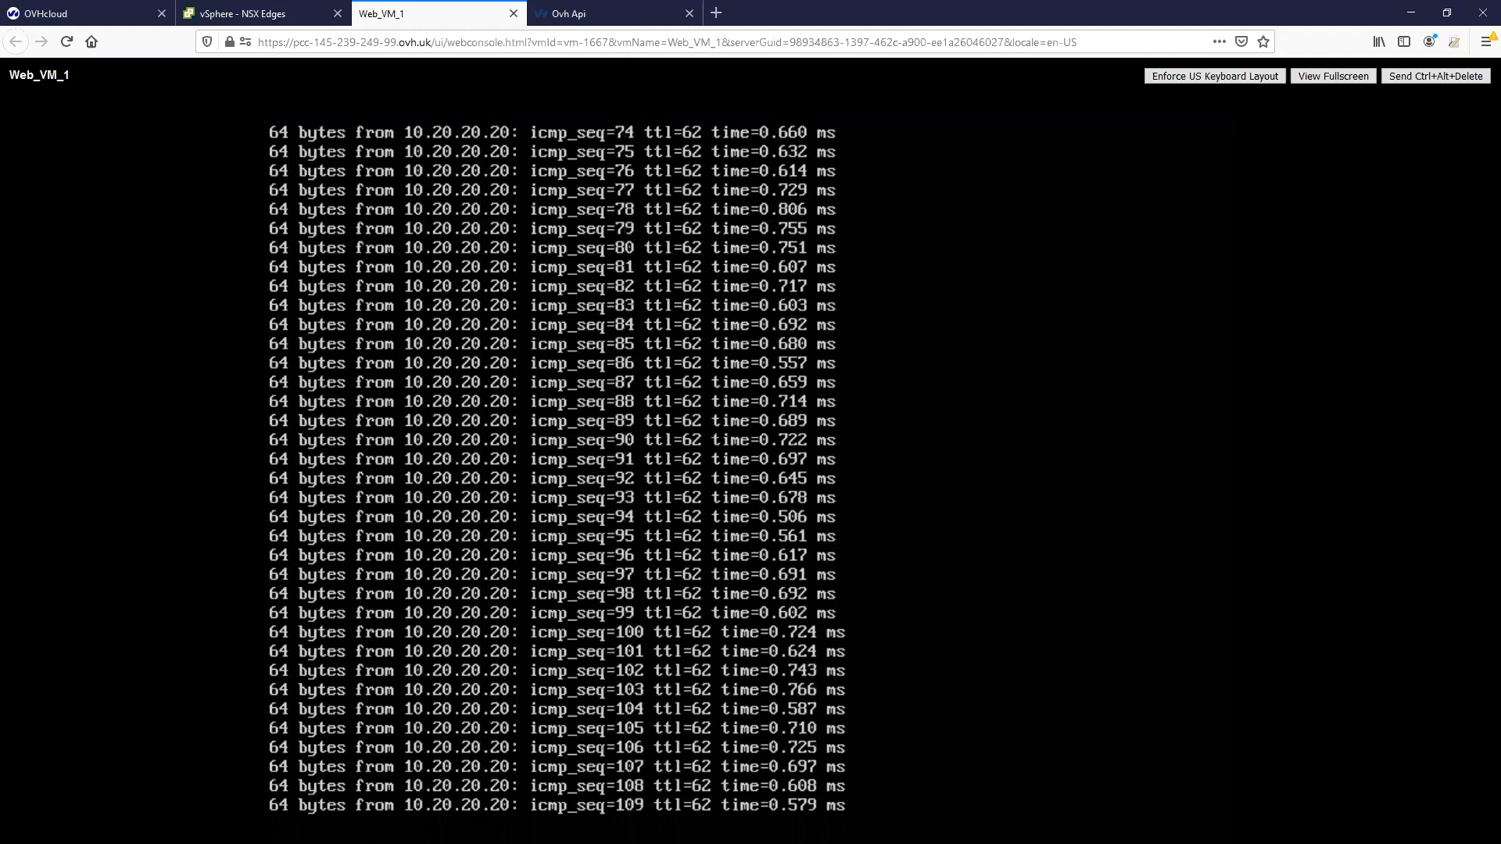
pyautogui.hotkey('ctrl', 'c')
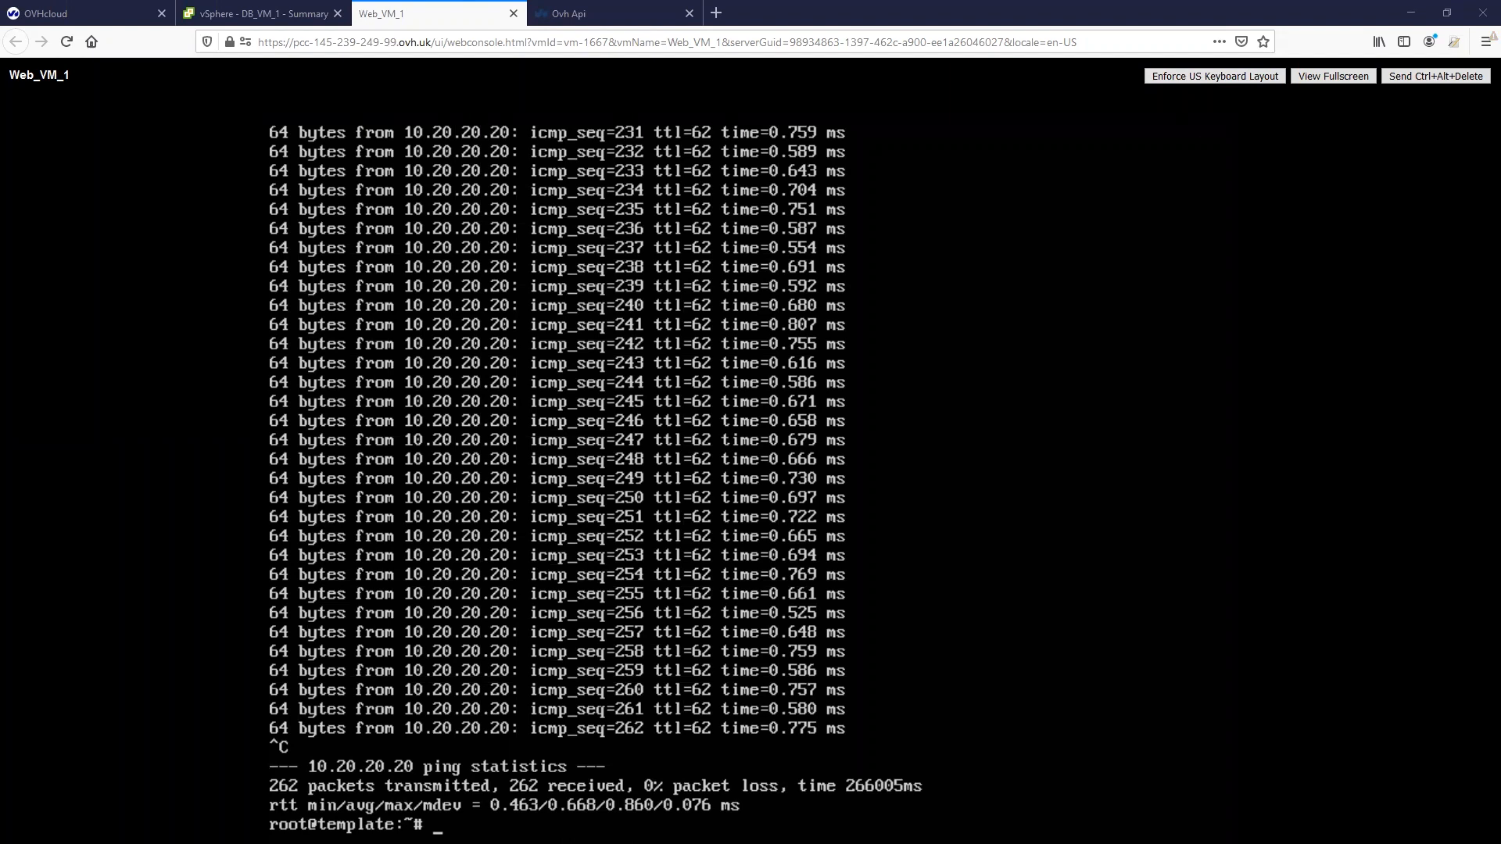
# - Review the networks that Web_VM_1, App_VM_1 and DB_VM_1 are connected to in the source datacenter
pyautogui.click(262, 14)
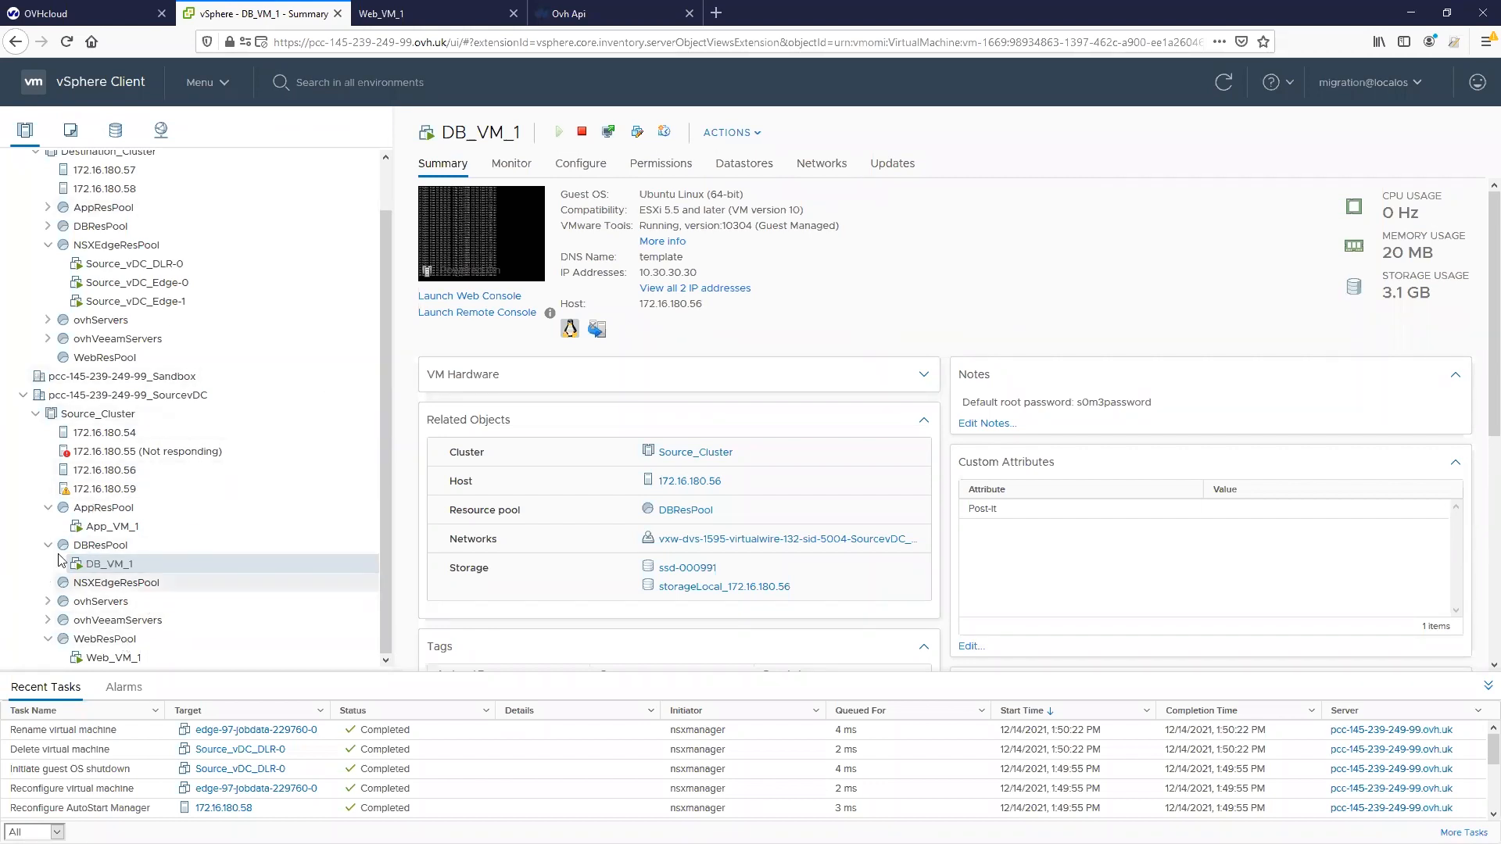
pyautogui.click(158, 655)
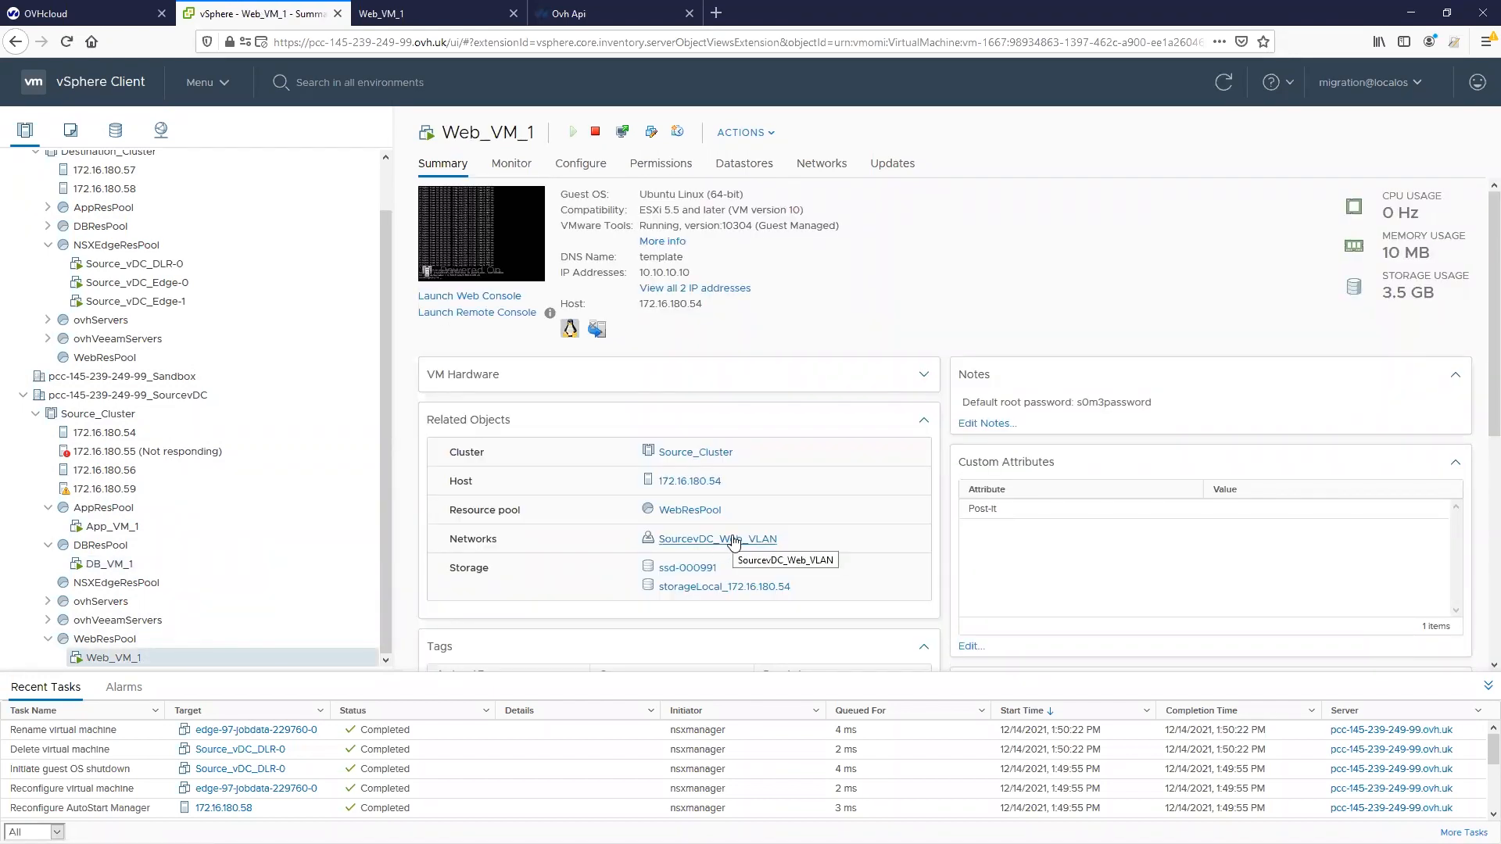
pyautogui.click(157, 527)
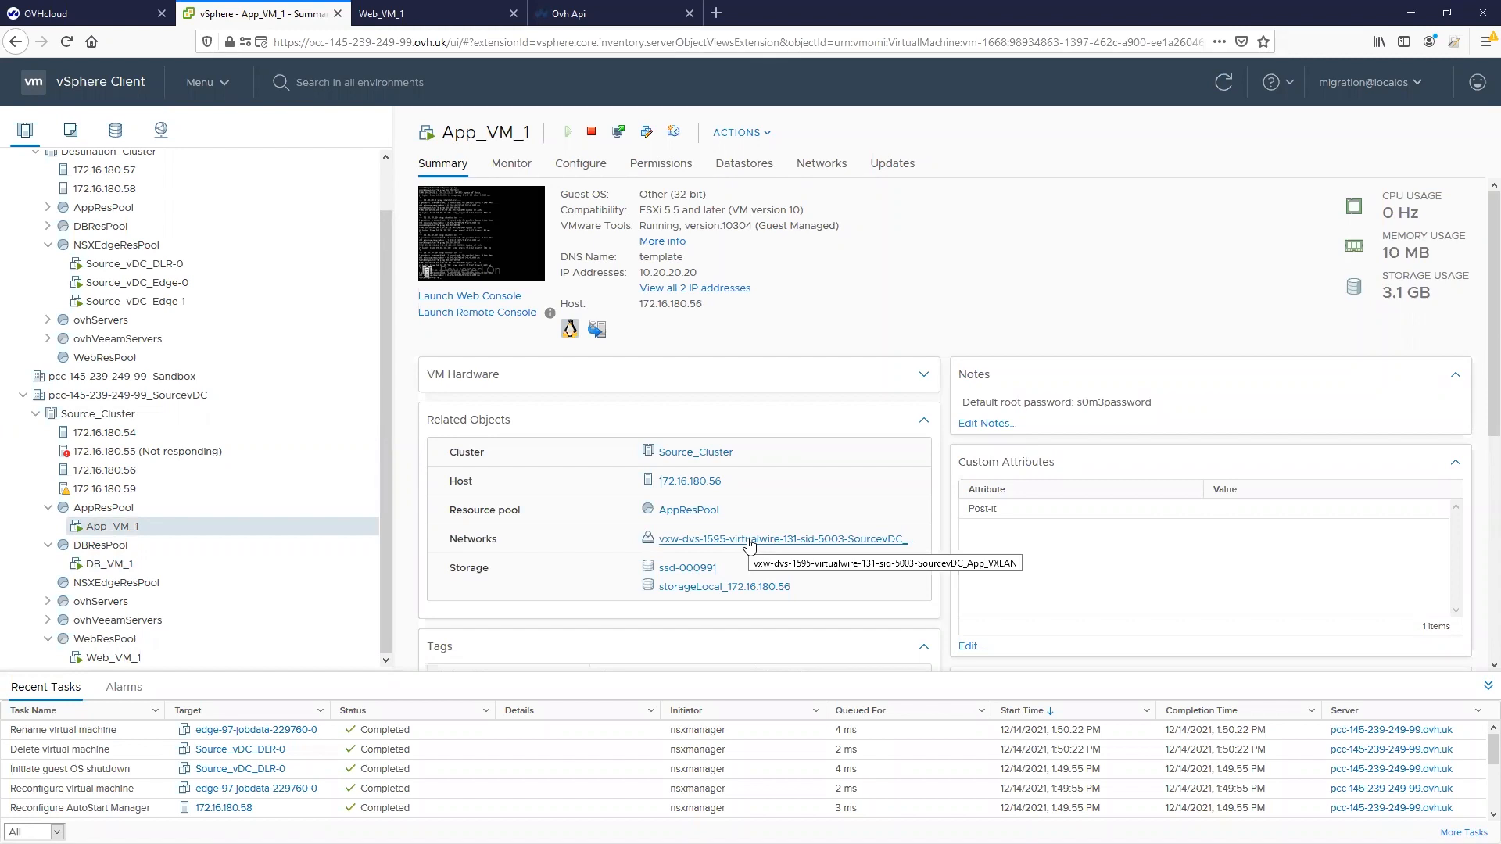
pyautogui.click(156, 566)
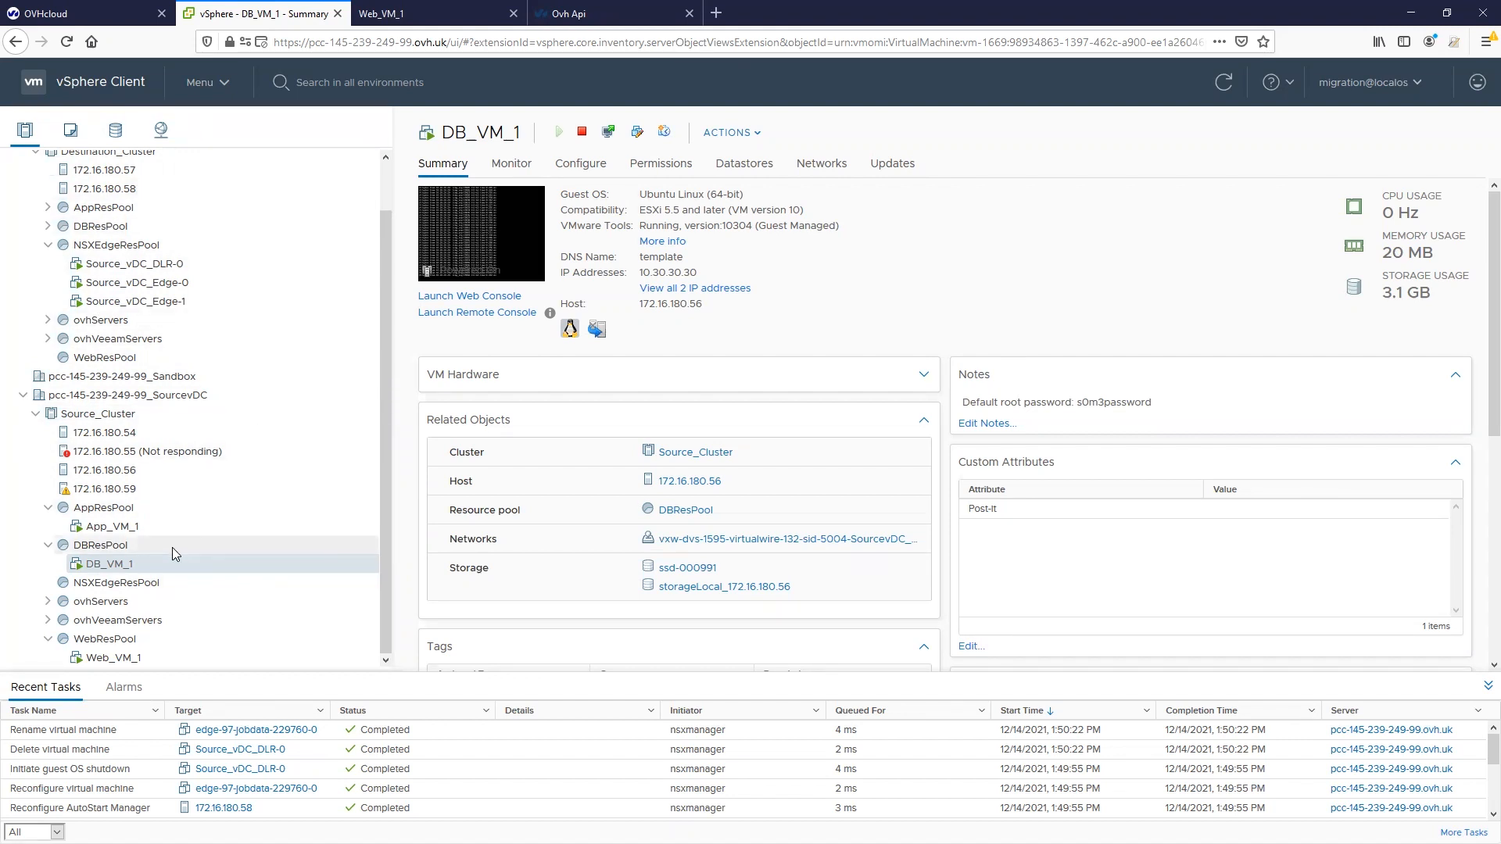
# - Ping 8.8.8.8 from the Web_VM_1 console to test external connectivity
pyautogui.click(422, 13)
pyautogui.write('ping 8.8.8.8')
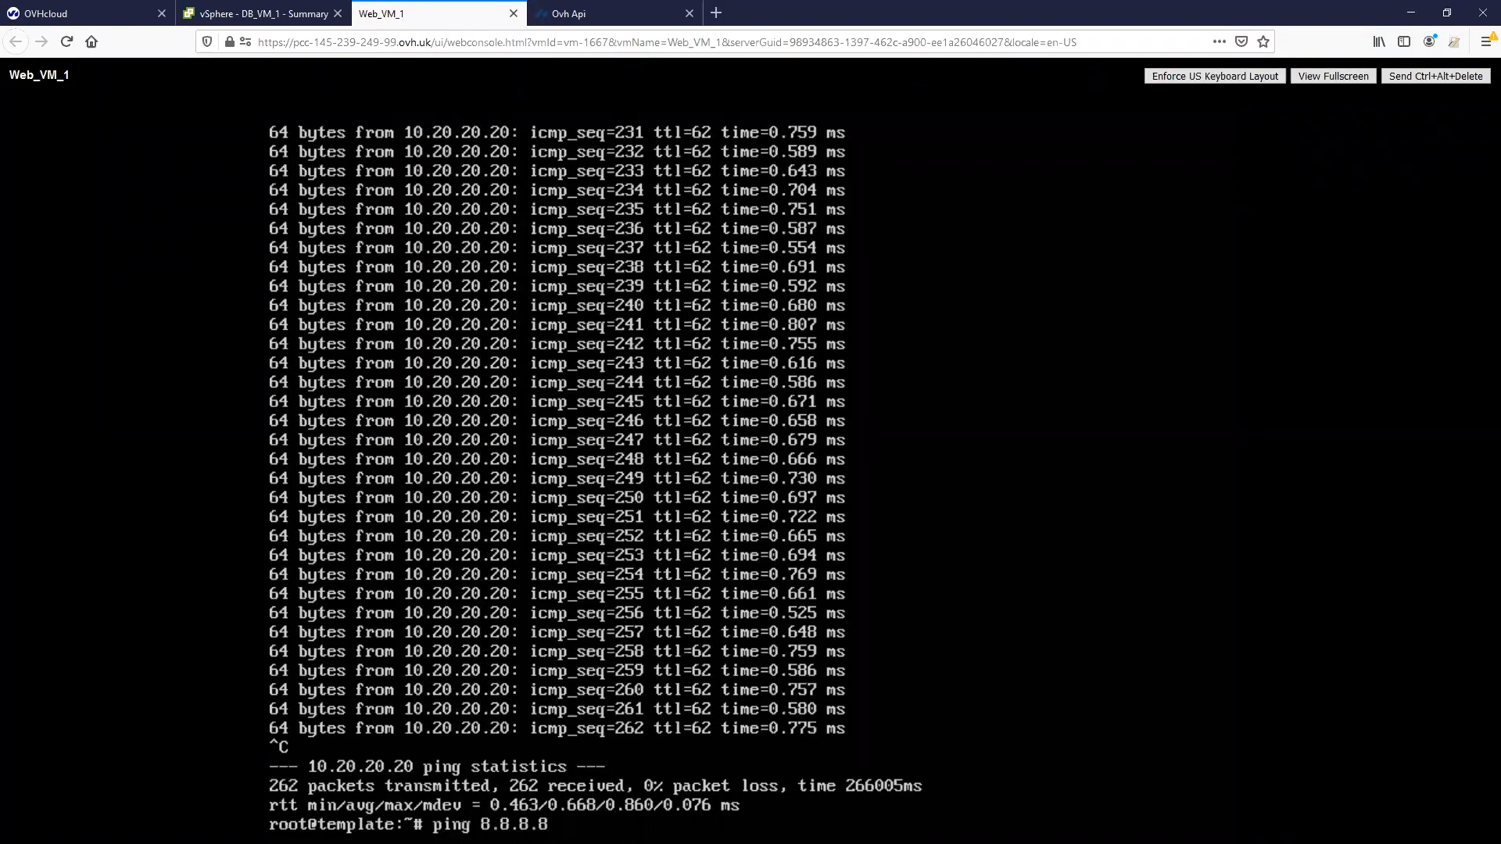
pyautogui.press('Return')
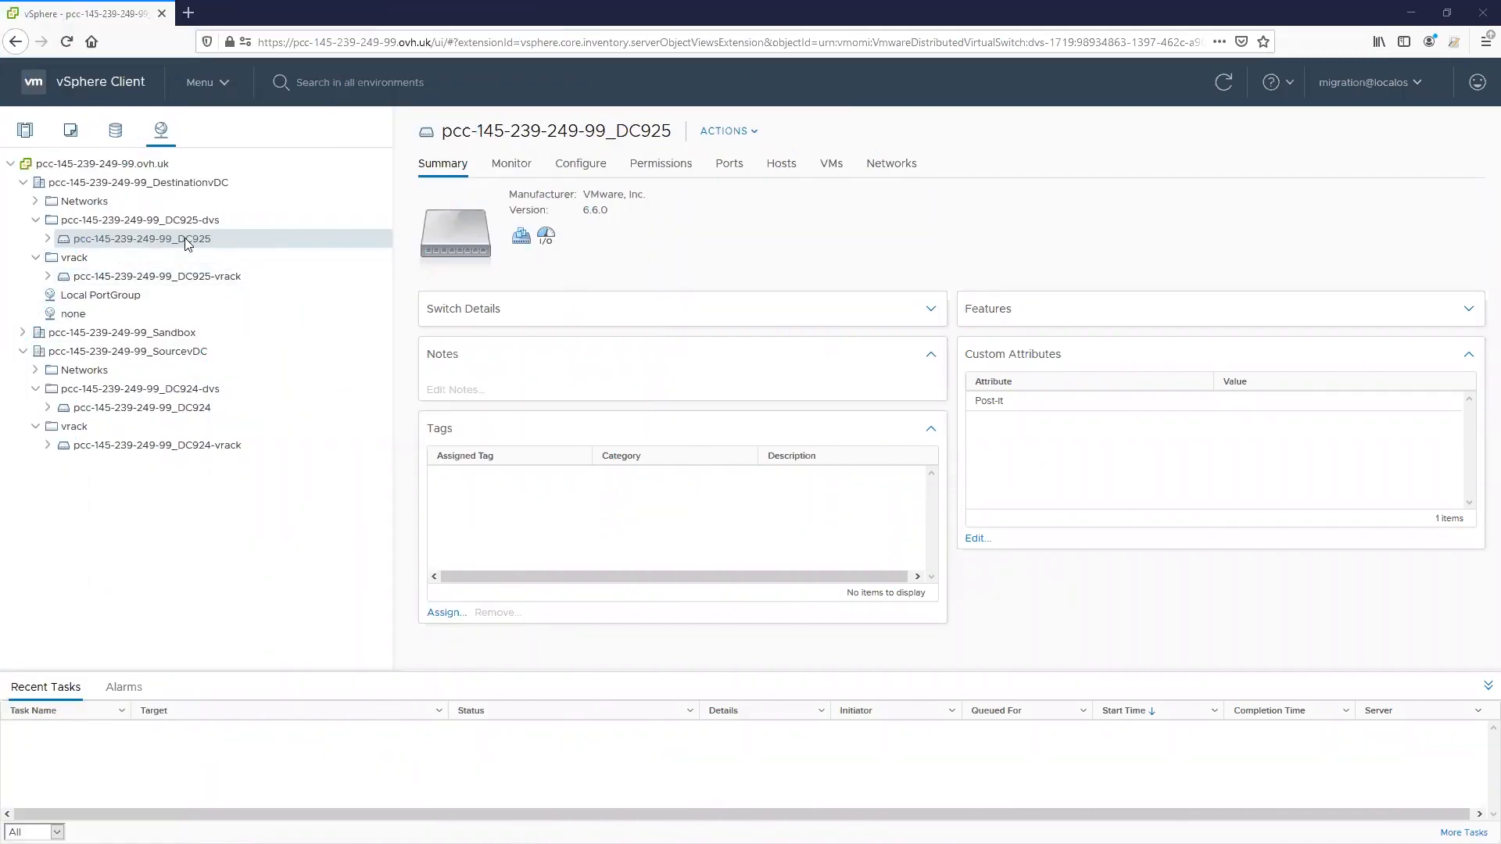
# - Examine the DC925 and DC925-vrack distributed switches of the destination datacenter and the DC924 and DC924-vrack switches of the source, including available upgrade options
pyautogui.moveTo(582, 211); pyautogui.dragTo(618, 213)
pyautogui.click(309, 275)
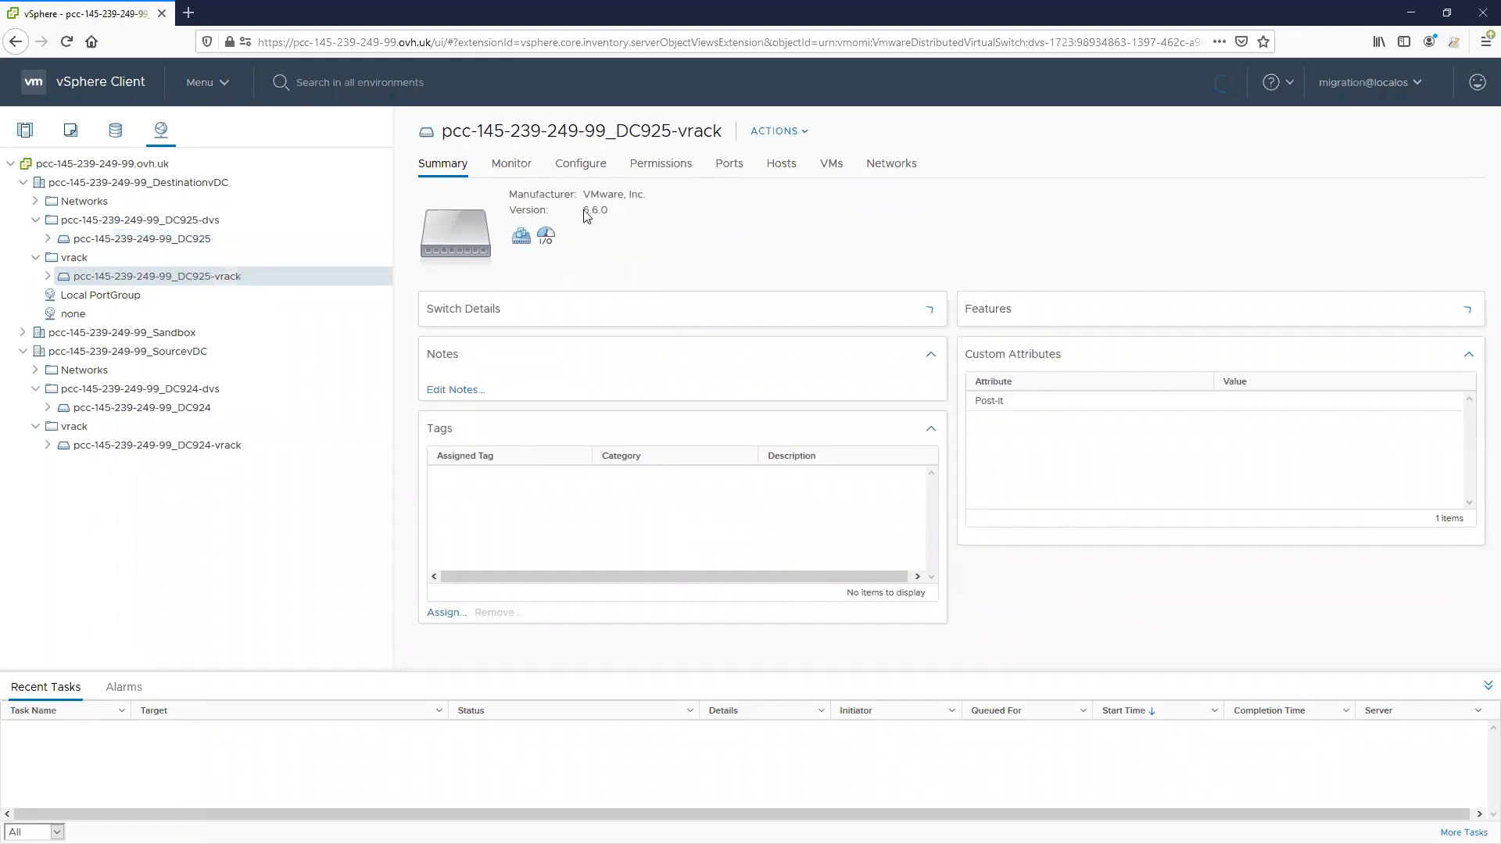
pyautogui.click(235, 408)
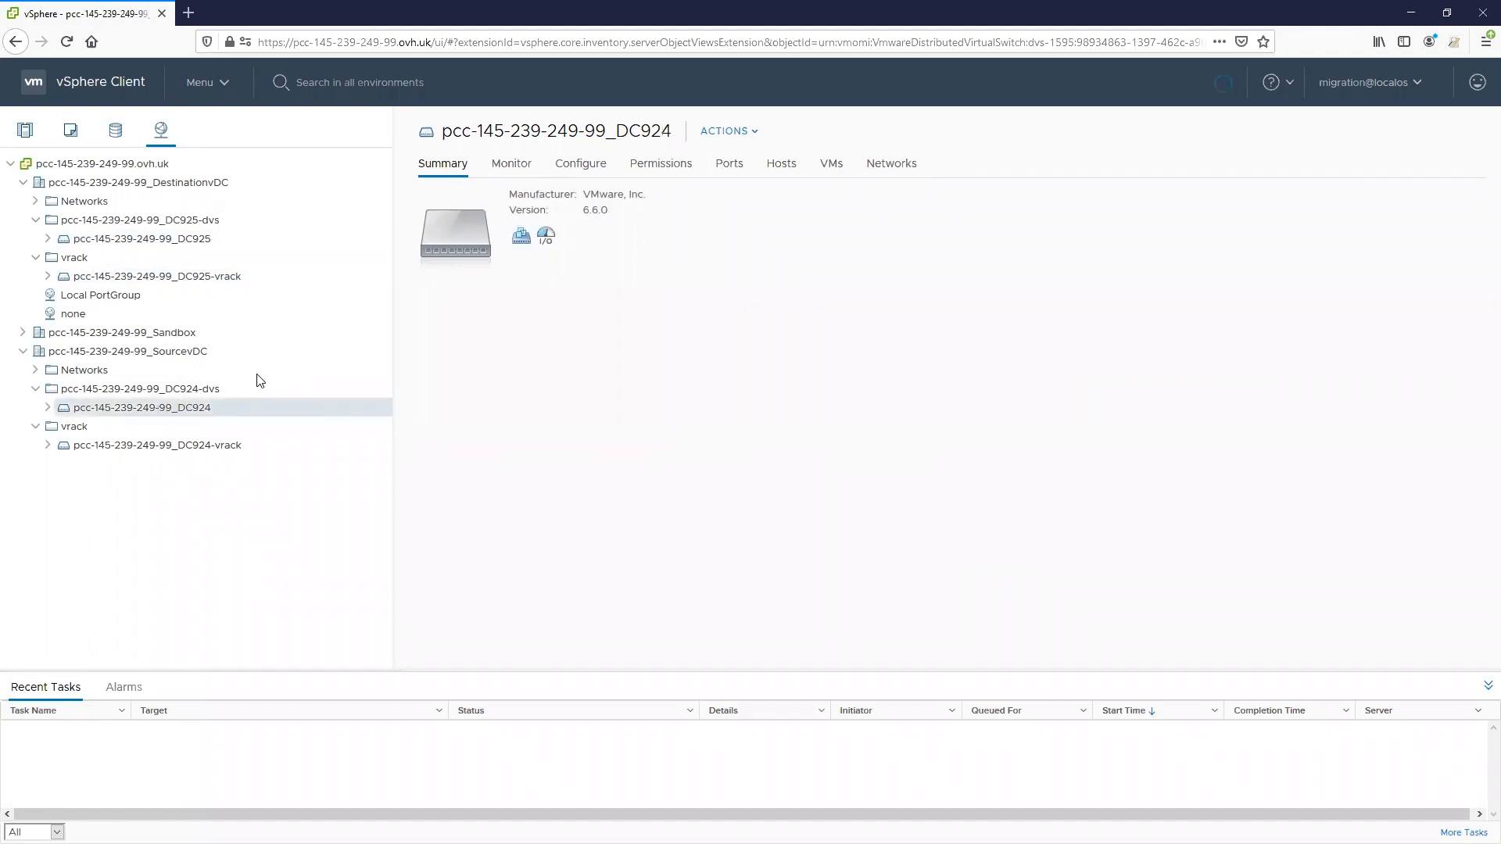
pyautogui.click(199, 452)
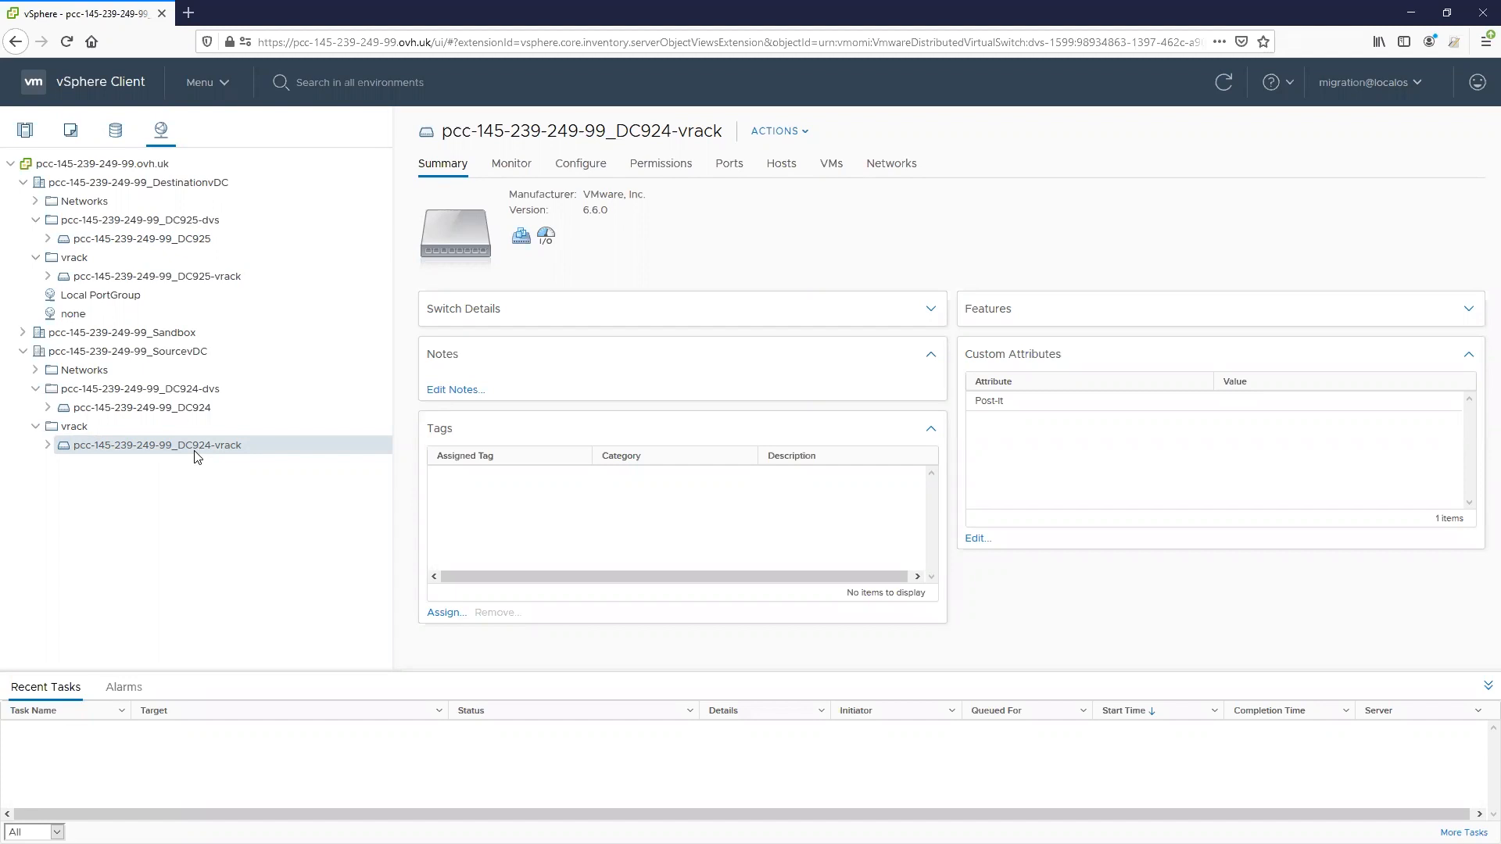
pyautogui.click(205, 278)
pyautogui.rightClick(204, 278)
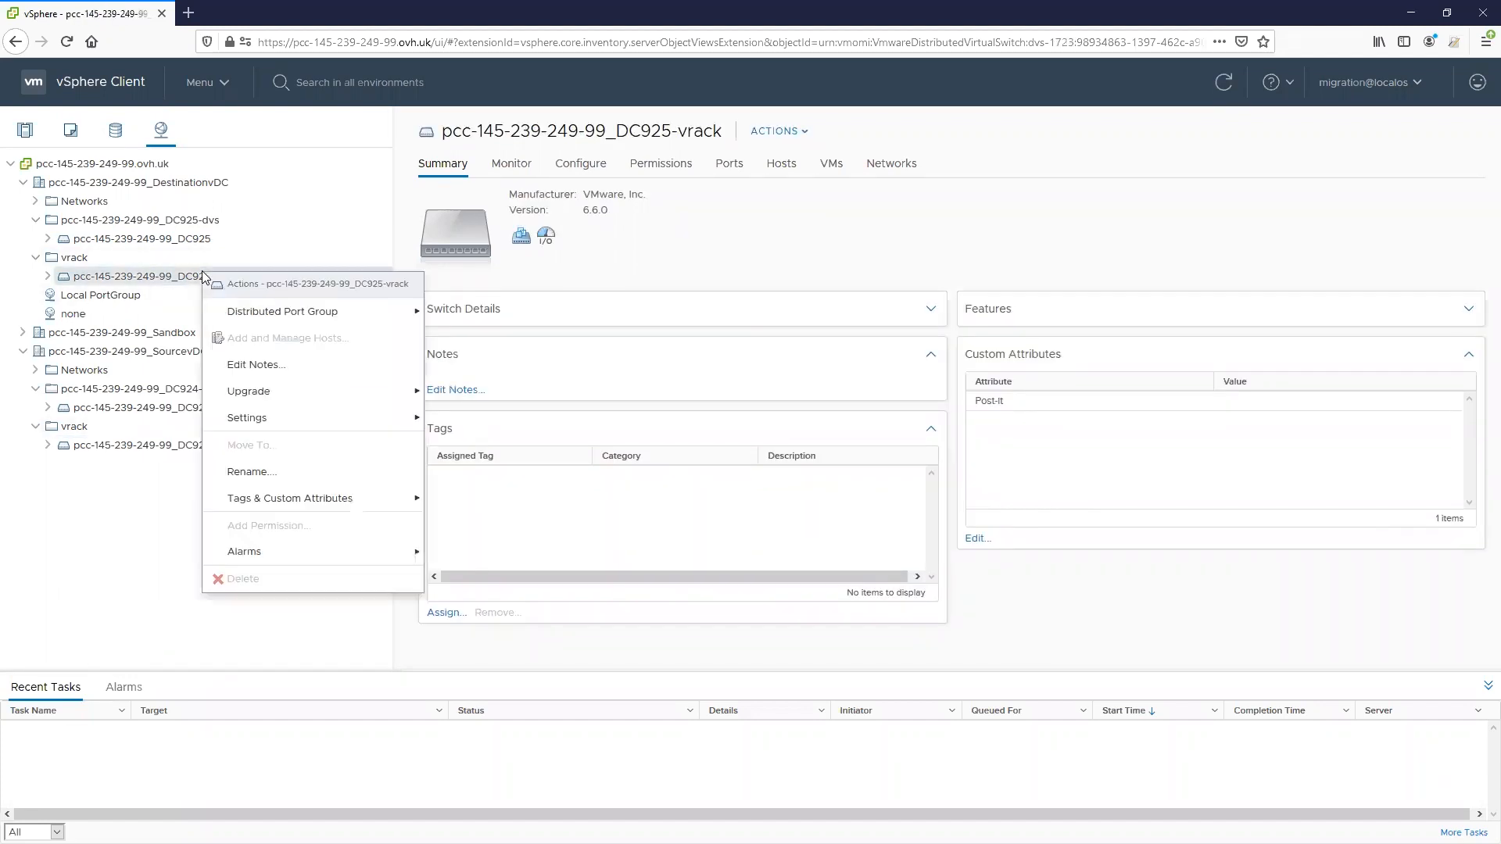
pyautogui.moveTo(273, 396)
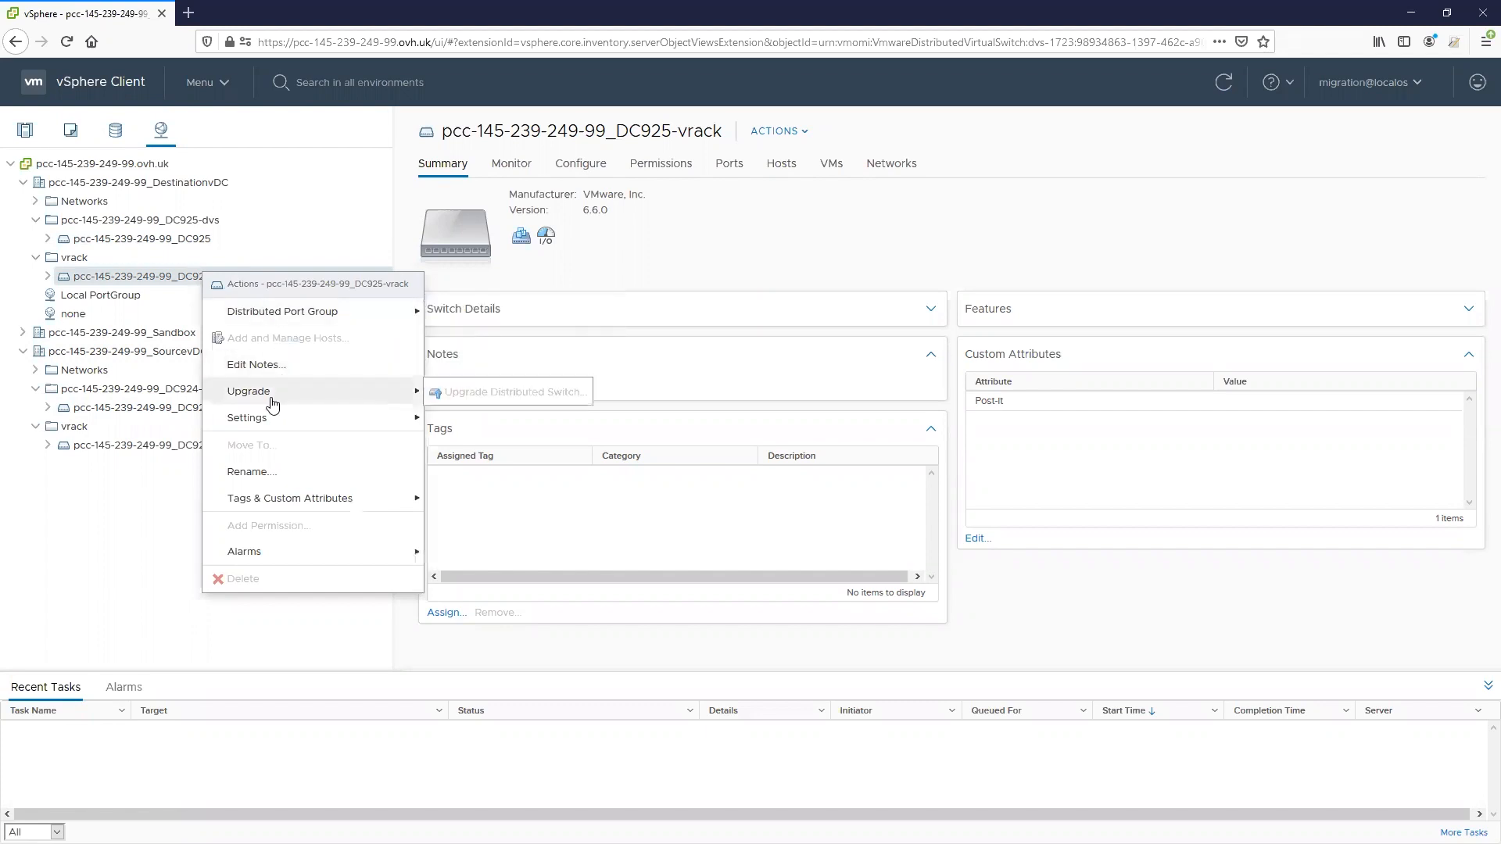
pyautogui.click(174, 242)
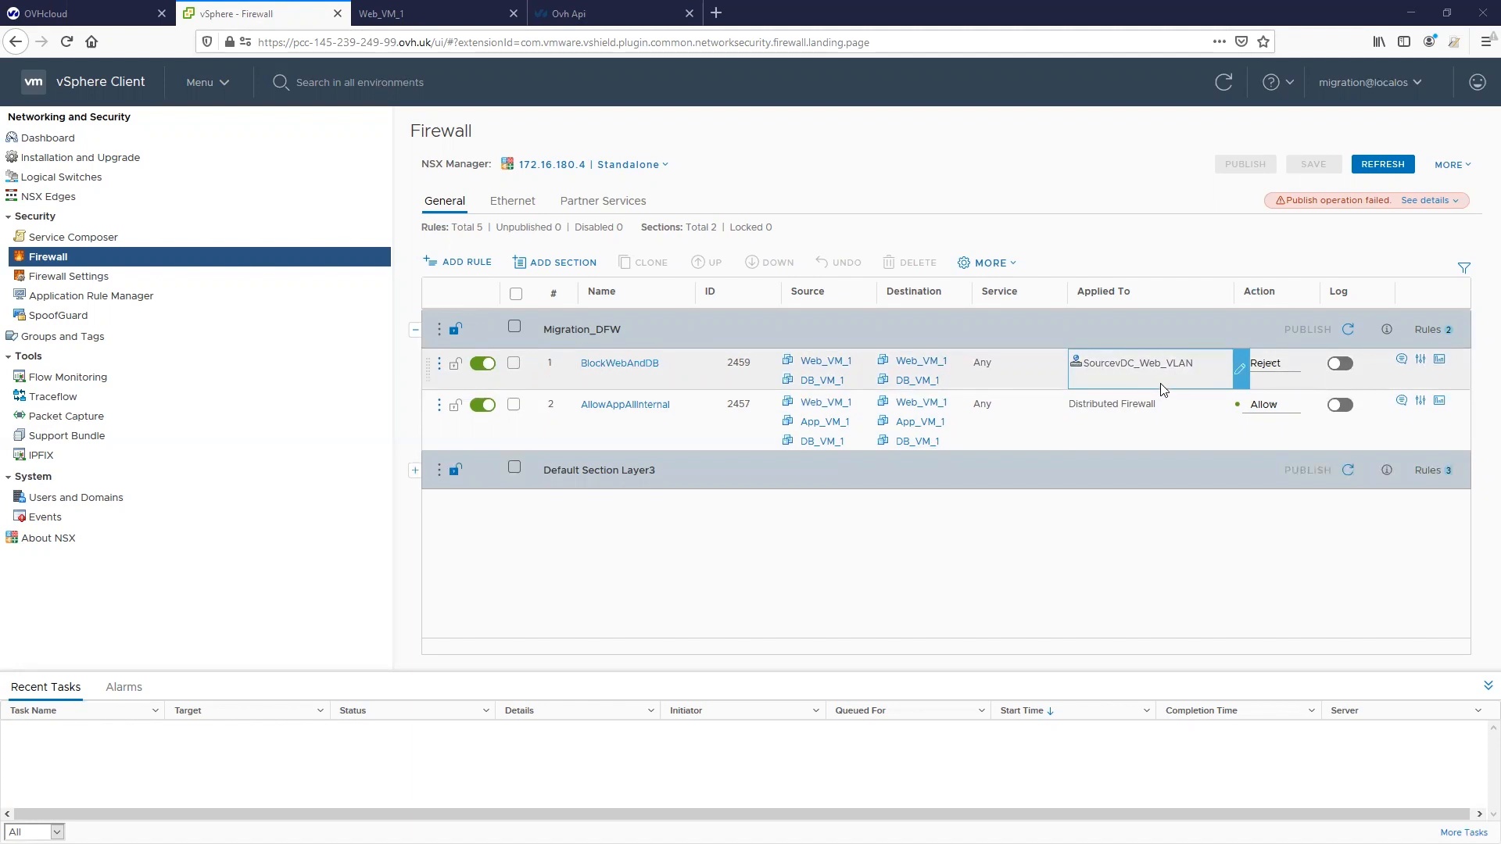
# - Start a continuous ping to 10.30.30.30 from the Web_VM_1 console to test the firewall rule
pyautogui.click(401, 17)
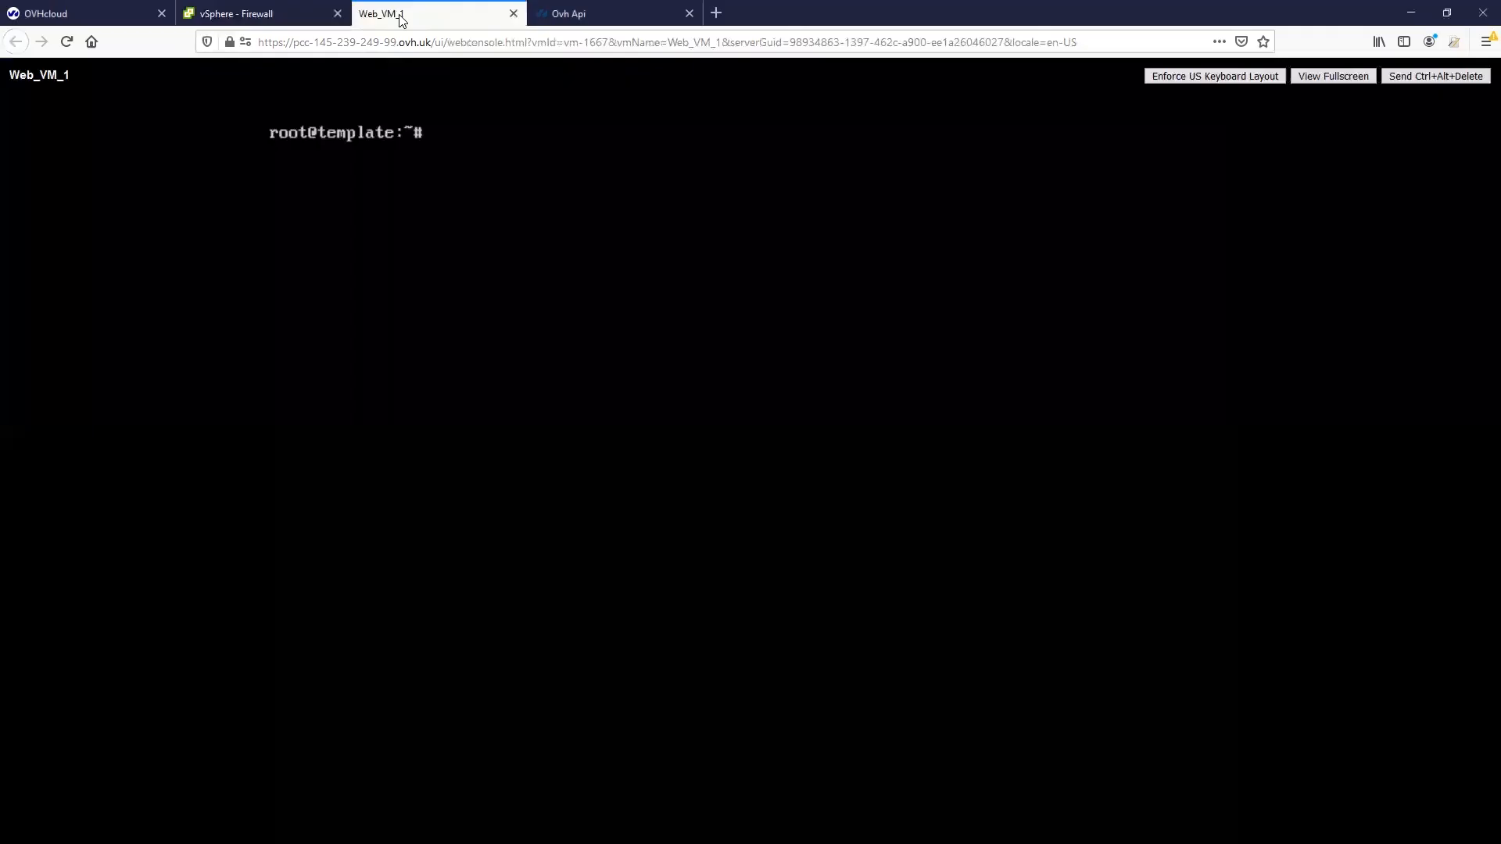
pyautogui.write('ping 10.30.30.30')
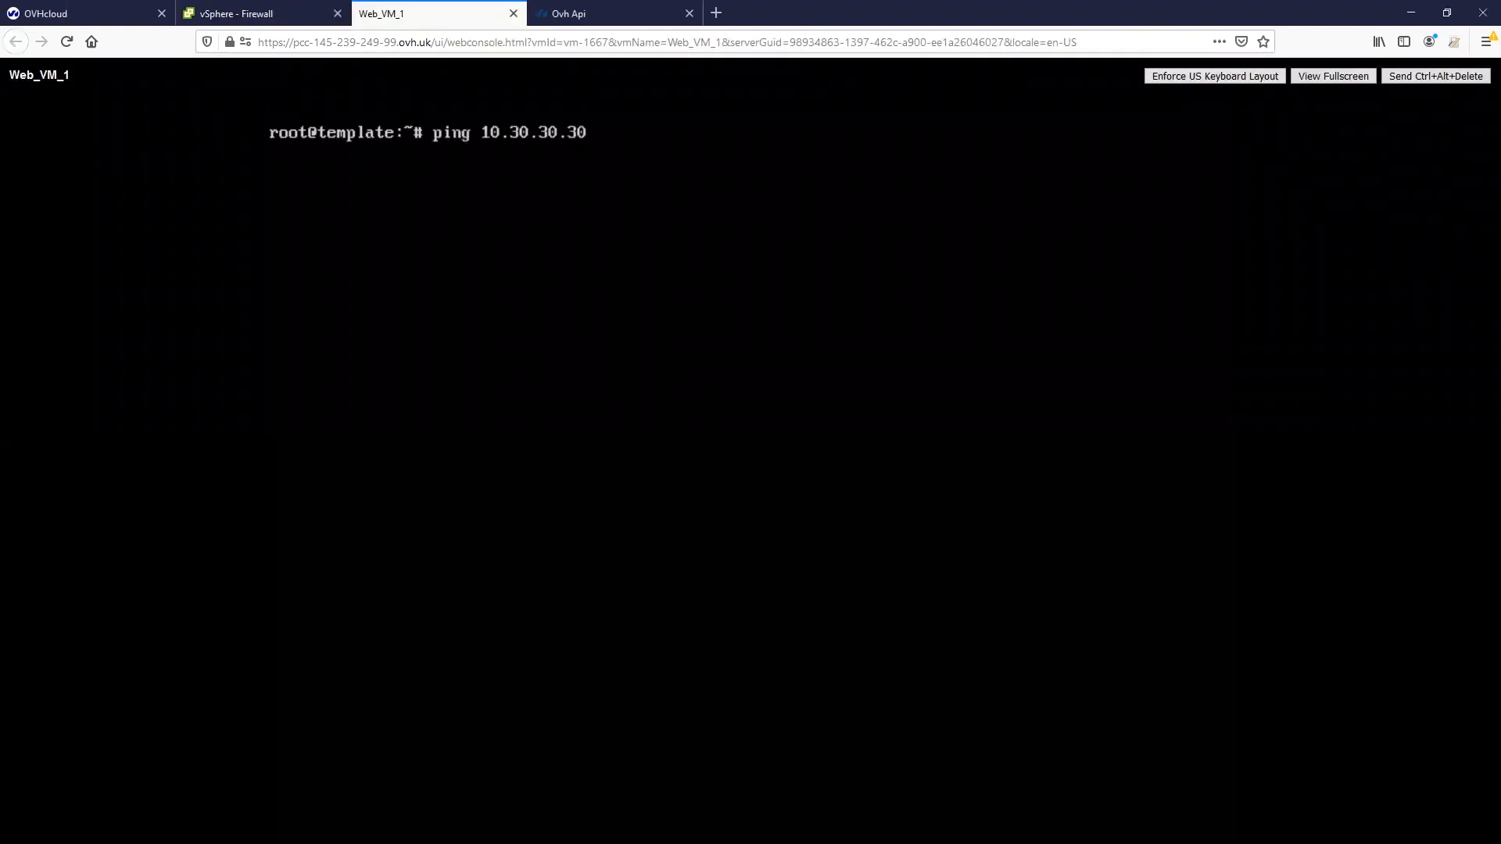
pyautogui.press('Return')
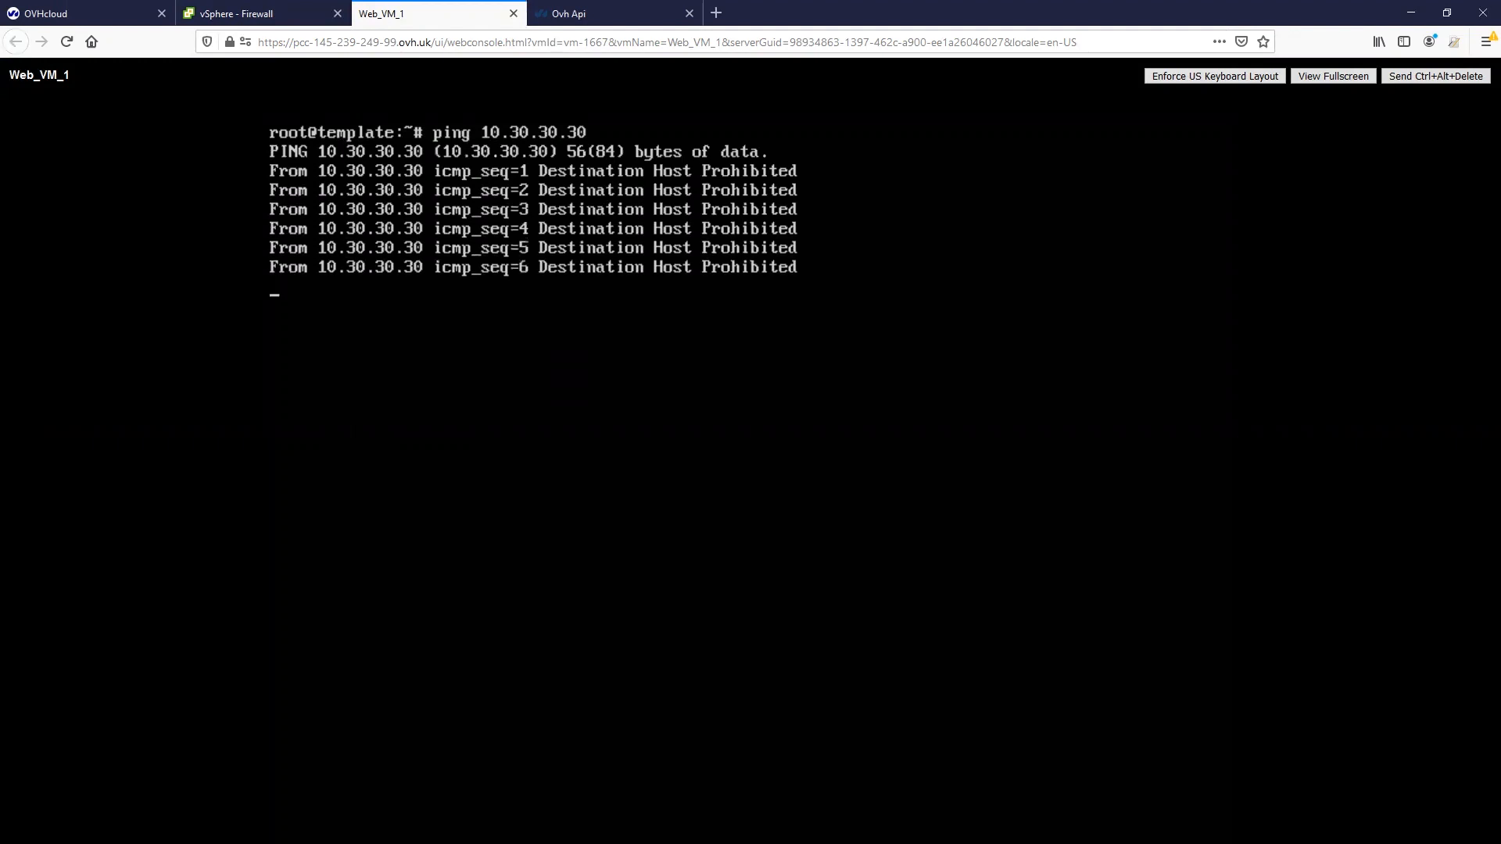
# - Start a compute-resource-only migration of Web_VM_1 and choose host 172.16.180.58 in Destination_Cluster
pyautogui.click(228, 14)
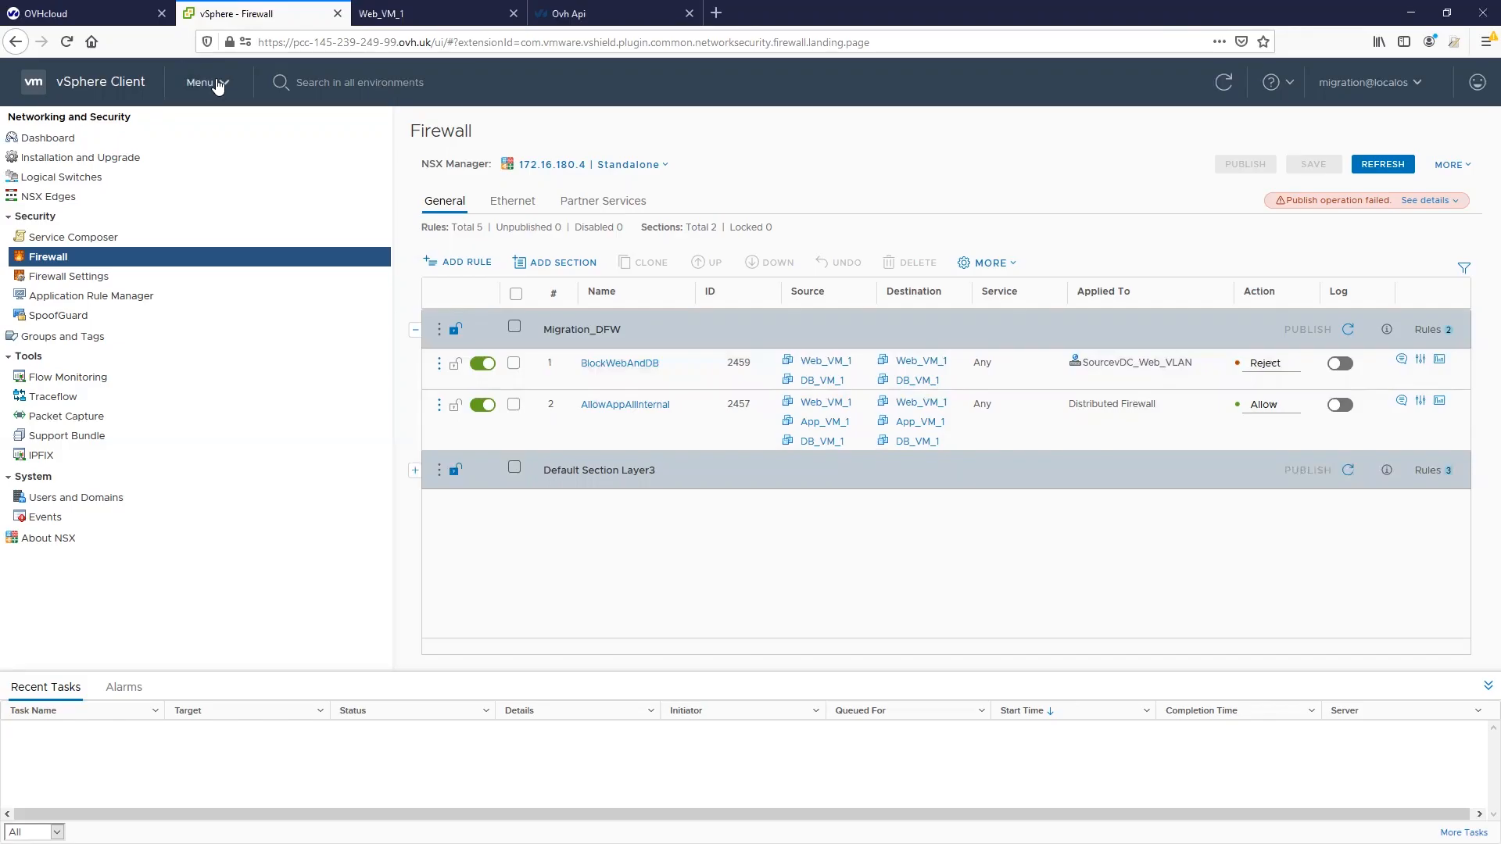
pyautogui.click(219, 86)
pyautogui.click(234, 187)
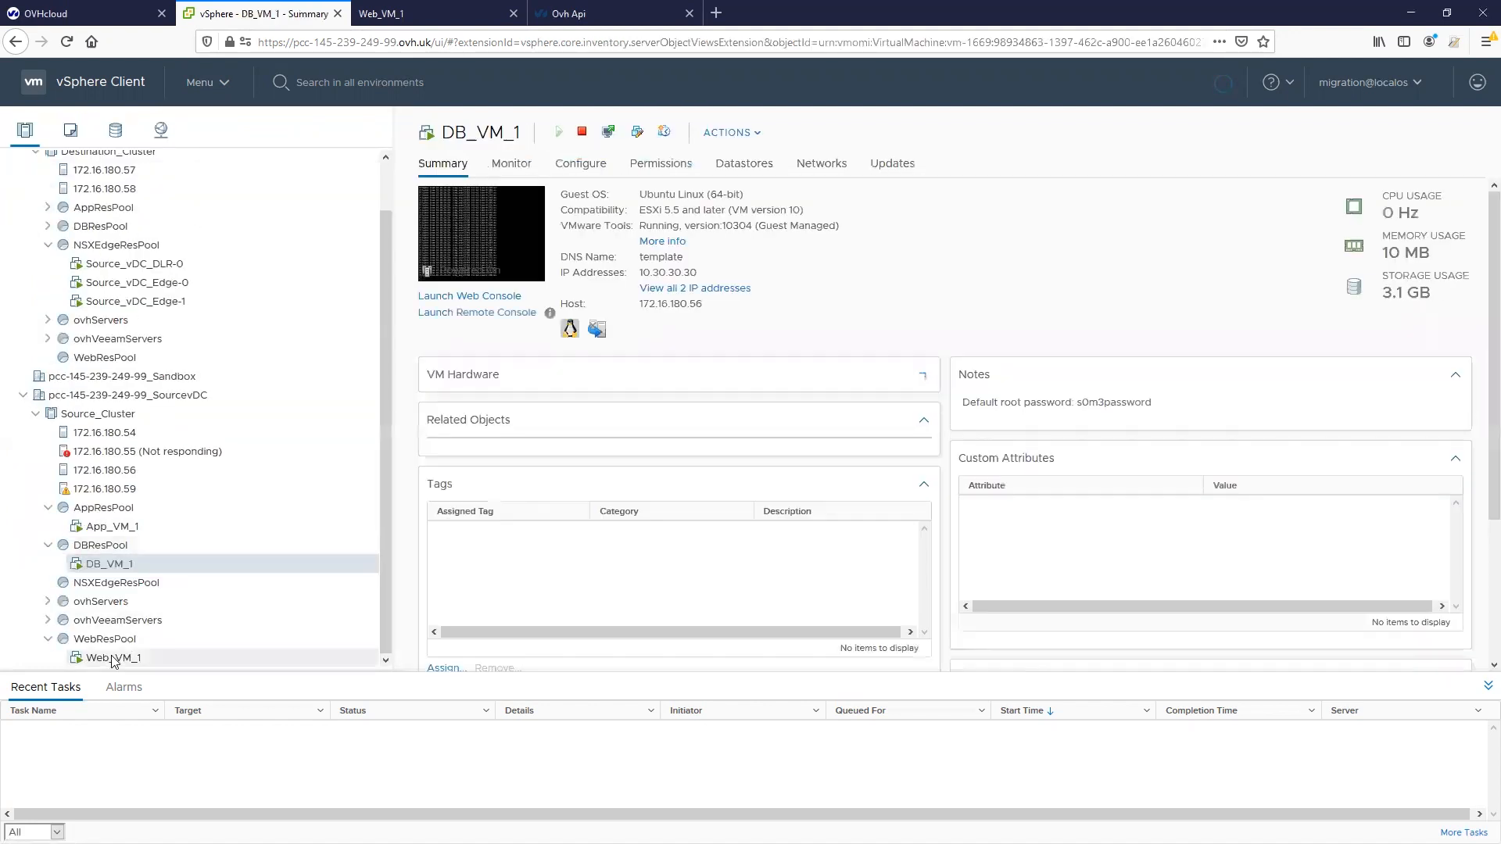
pyautogui.click(114, 659)
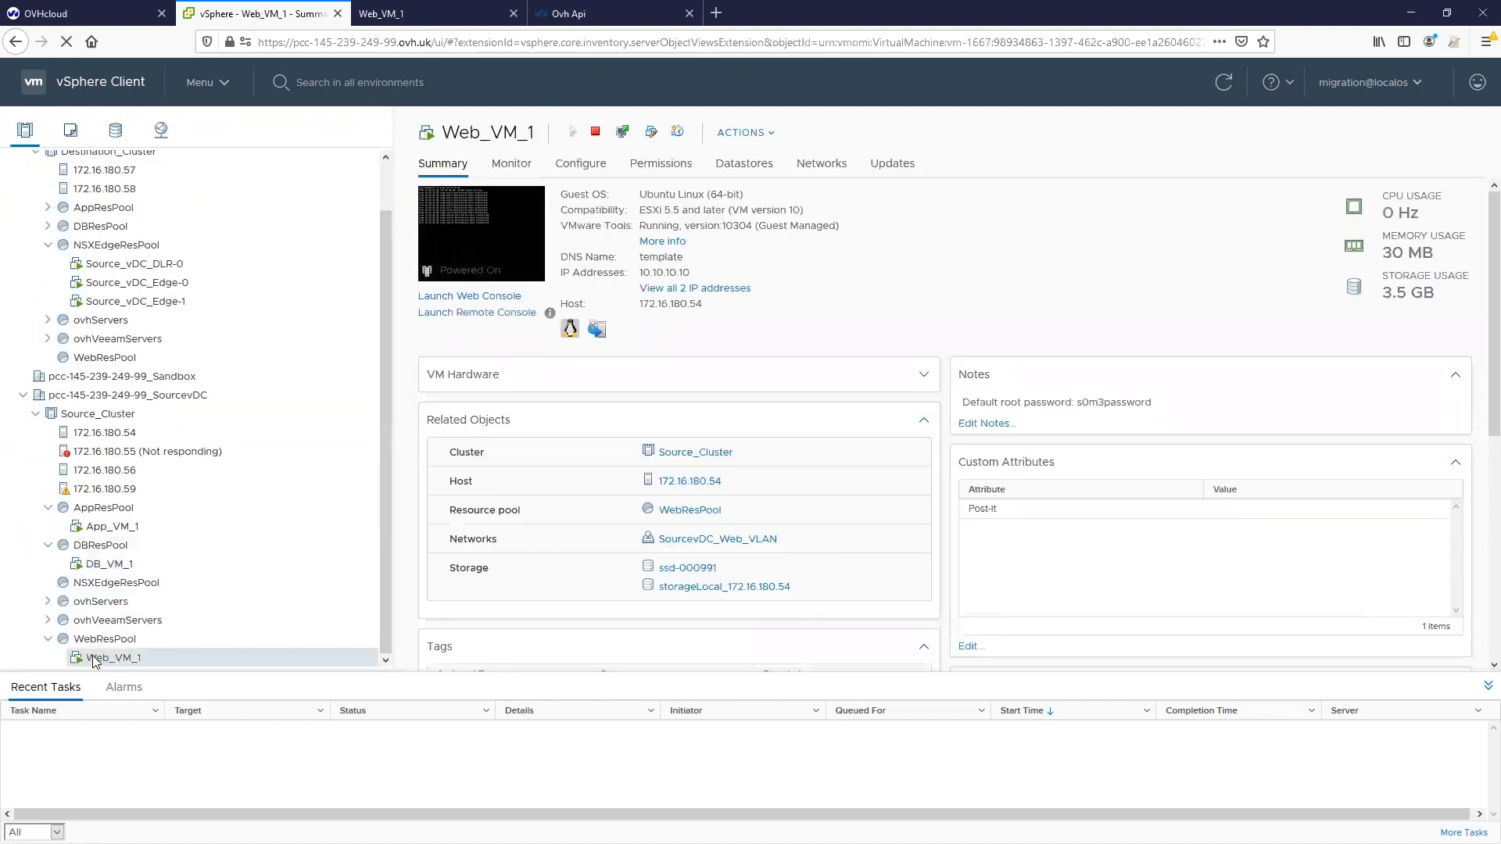
pyautogui.moveTo(97, 660); pyautogui.dragTo(127, 190)
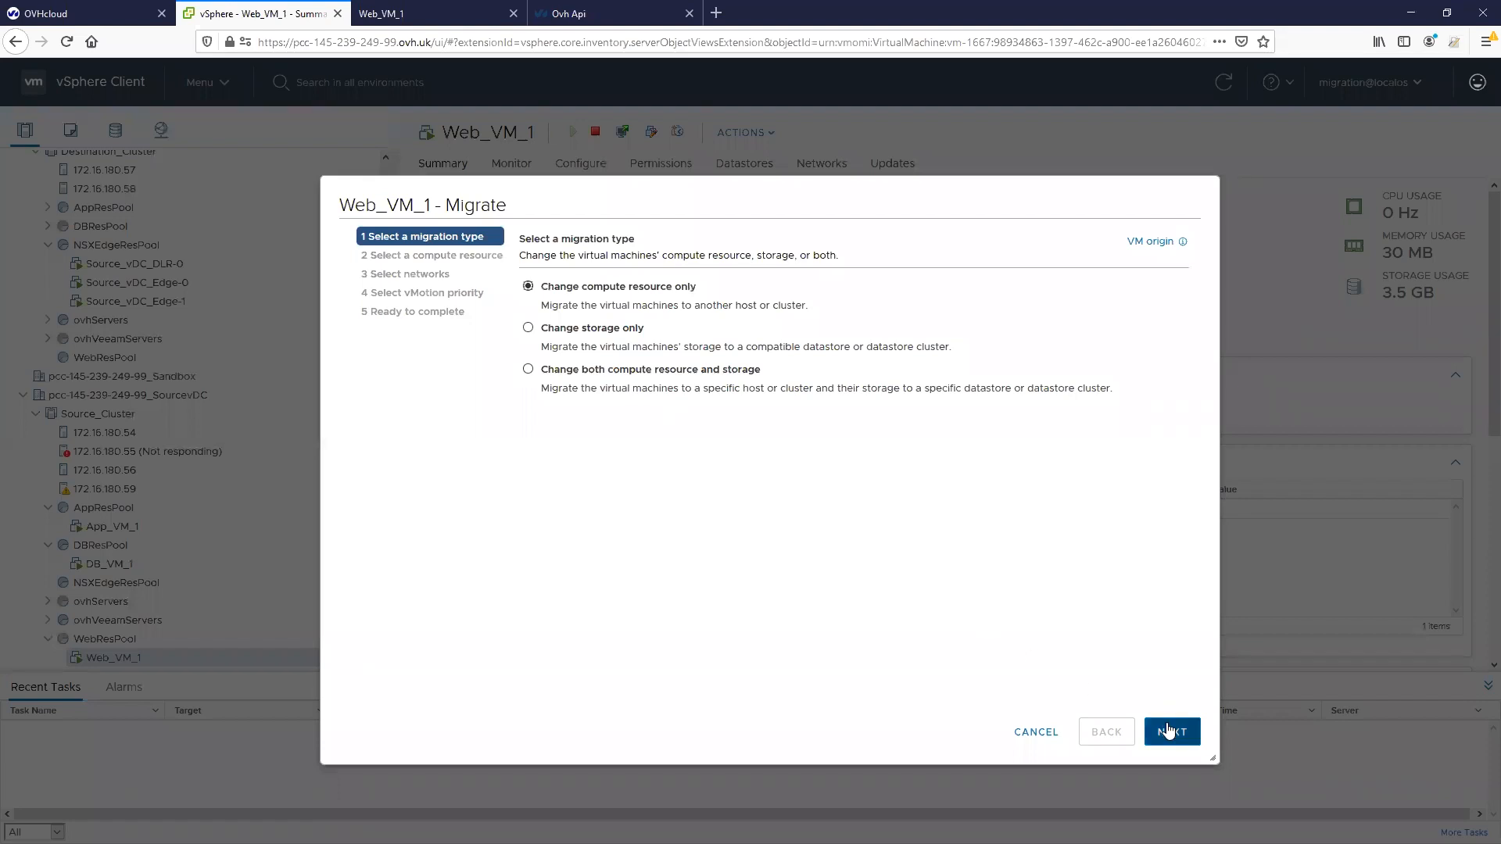
pyautogui.click(1170, 731)
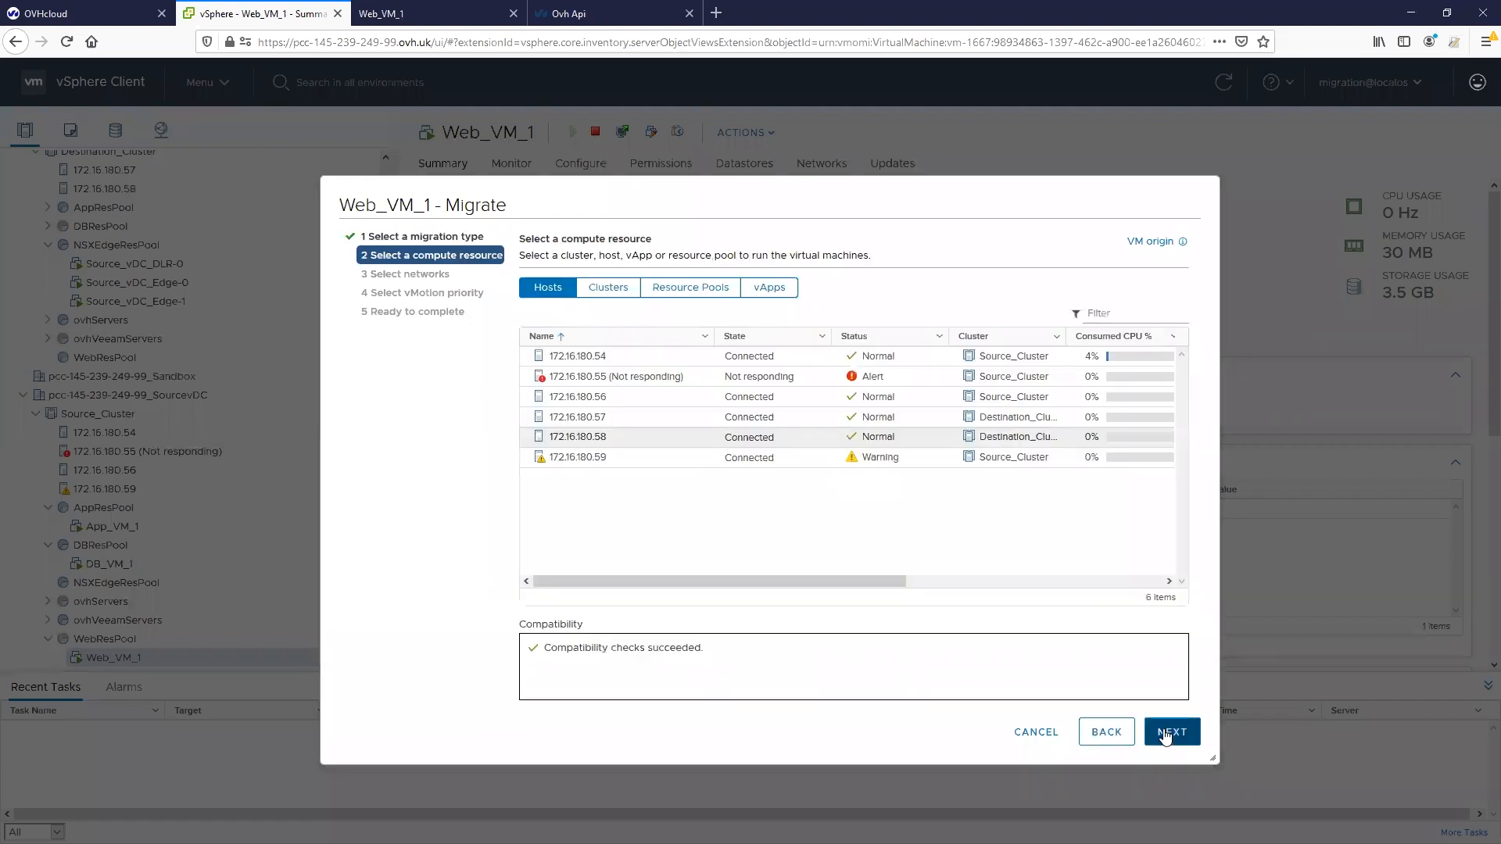
pyautogui.click(1165, 734)
# - Reassign Web_VM_1 from SourcevDC_Web_VLAN to DestinationvDC_Web_VLAN and finish the migration with high vMotion priority
pyautogui.click(1054, 333)
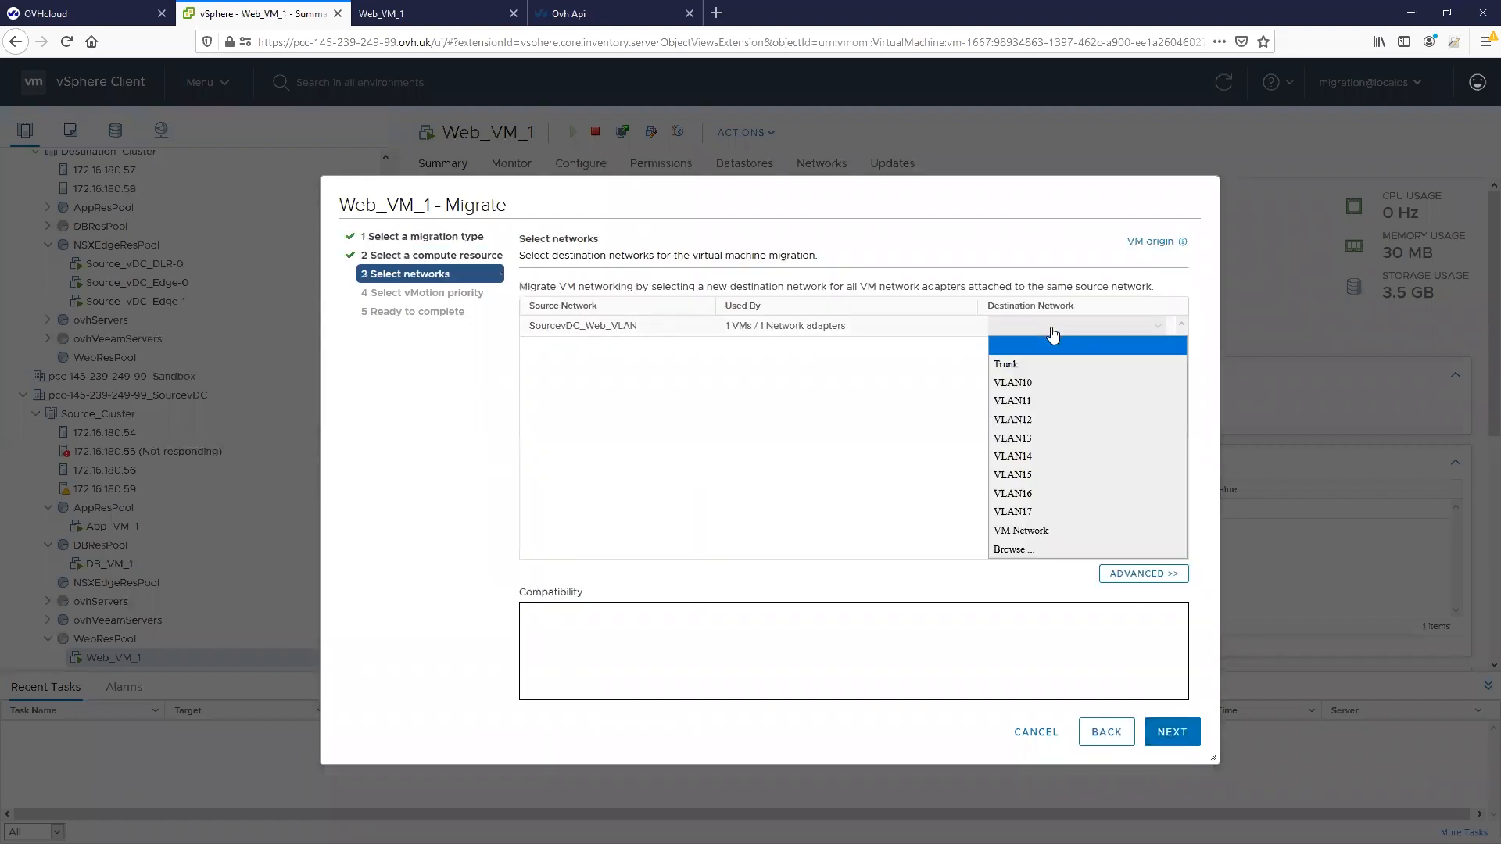
pyautogui.click(1039, 547)
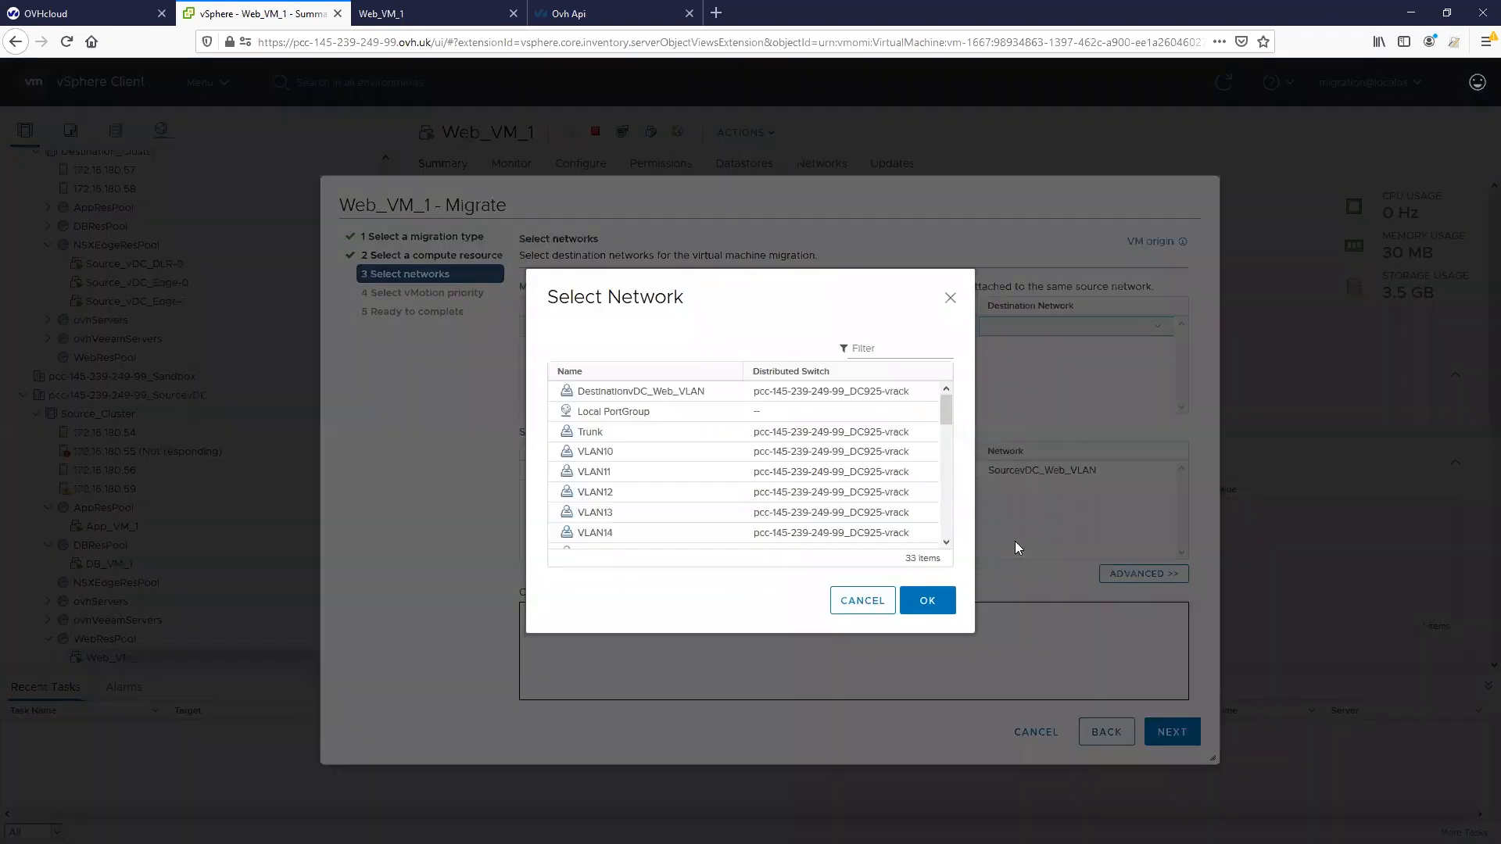
pyautogui.click(658, 393)
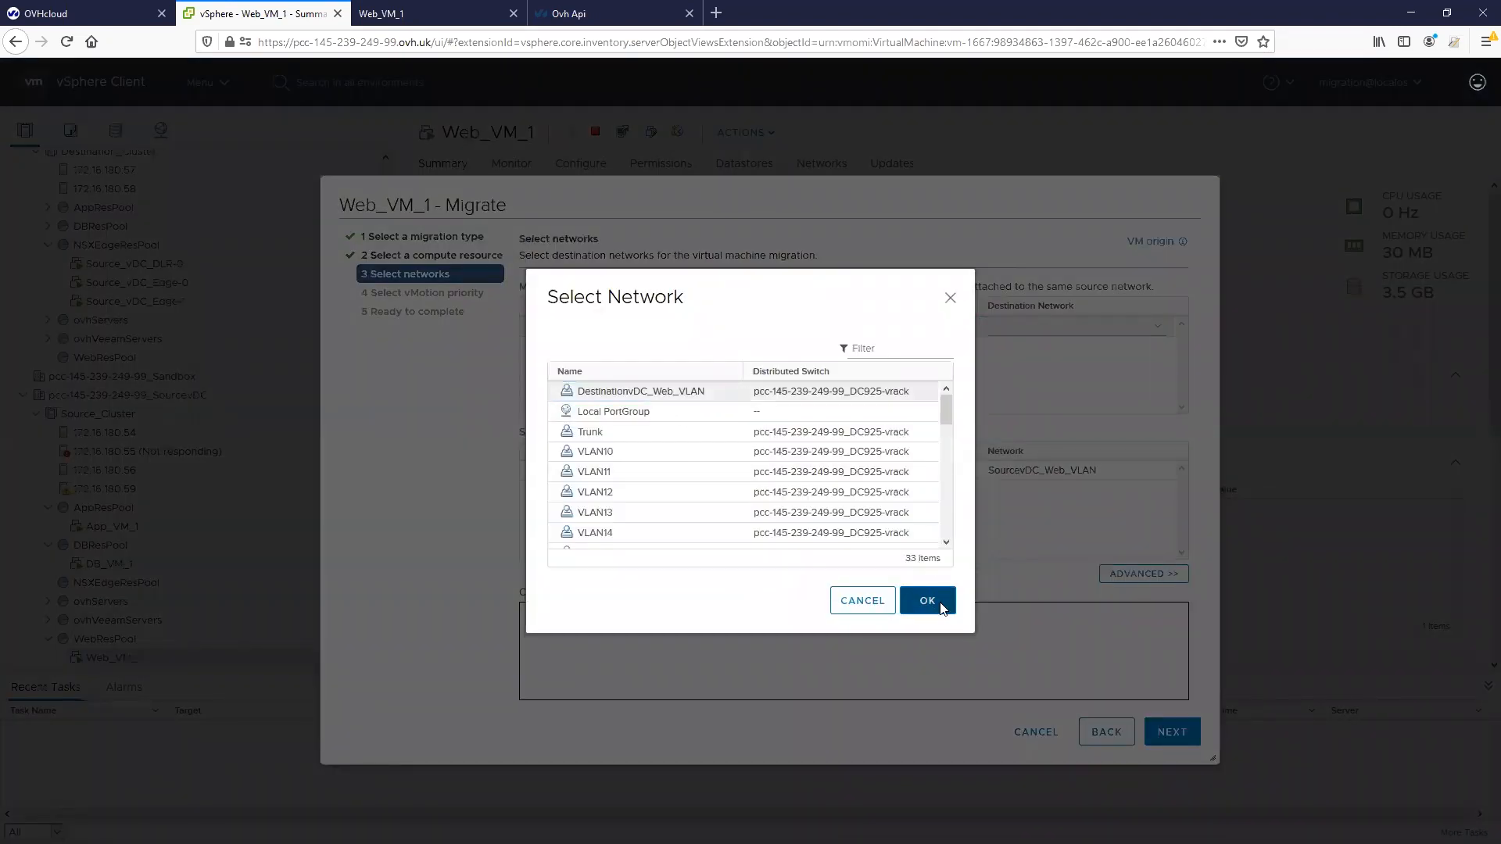
pyautogui.click(927, 602)
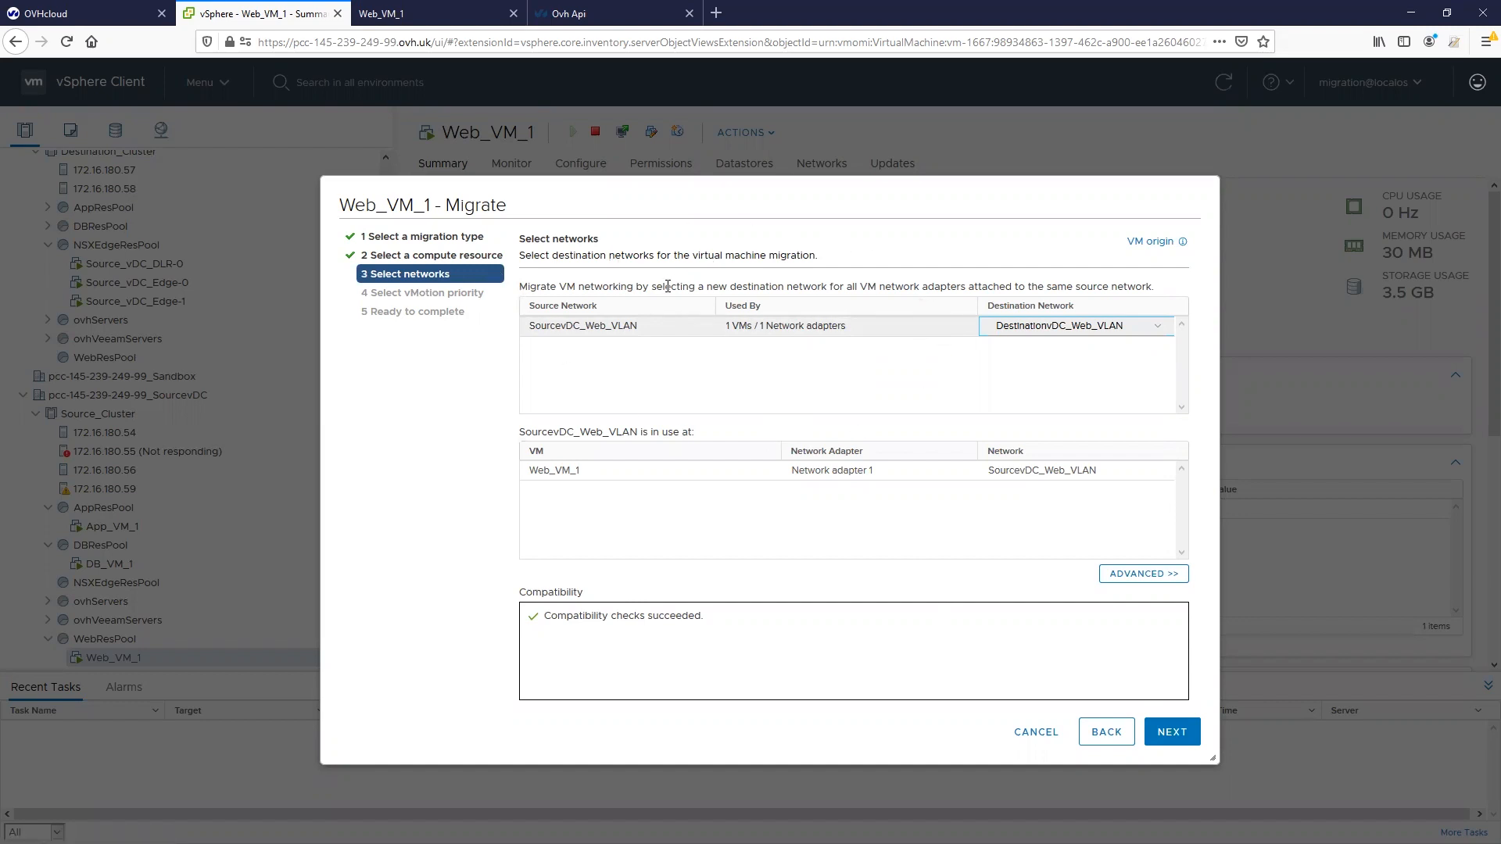
pyautogui.click(1169, 735)
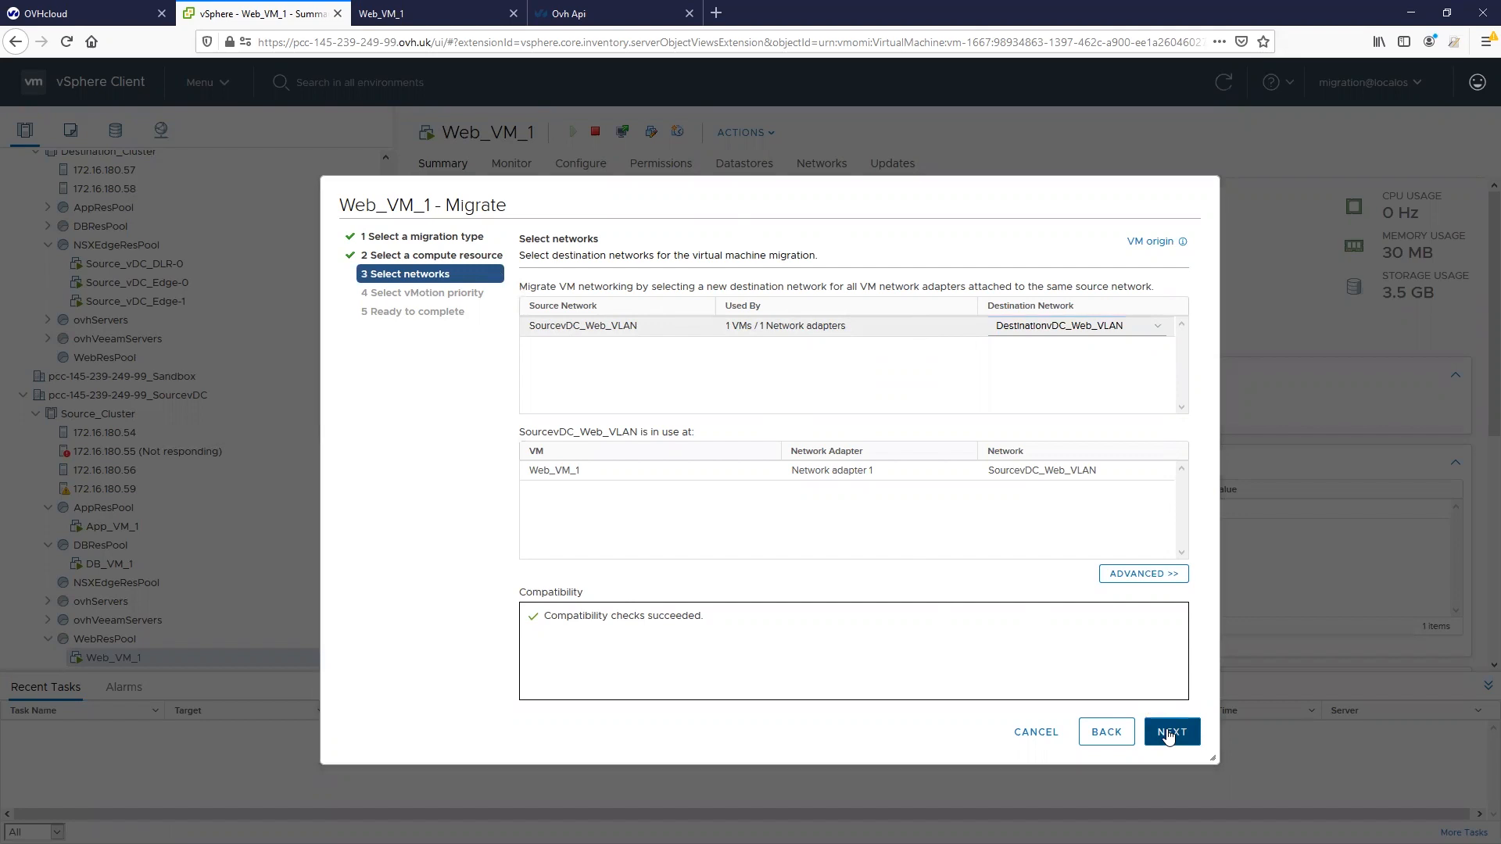
pyautogui.click(1169, 735)
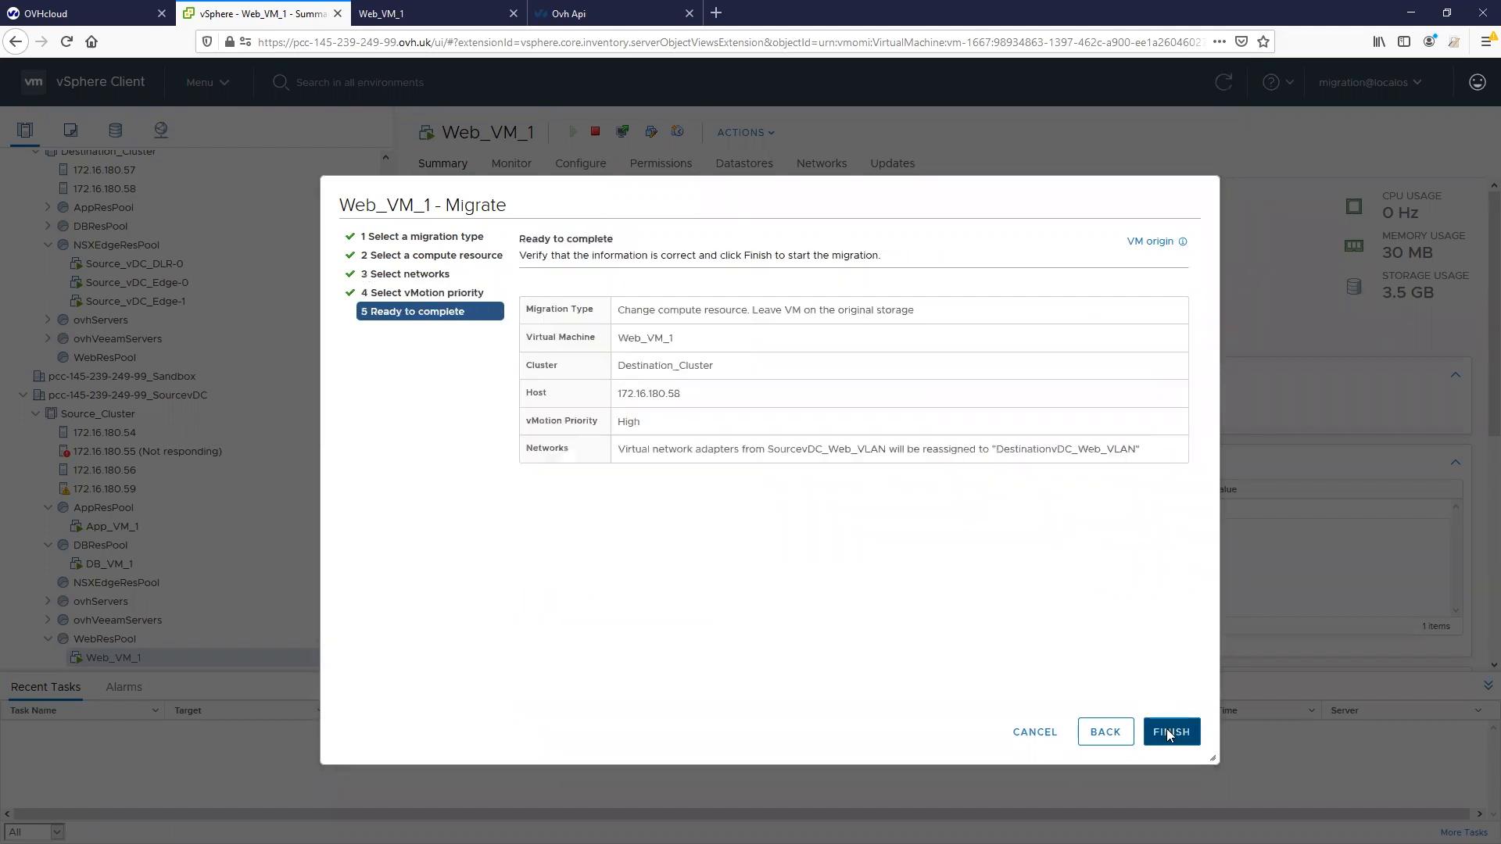
pyautogui.click(1171, 733)
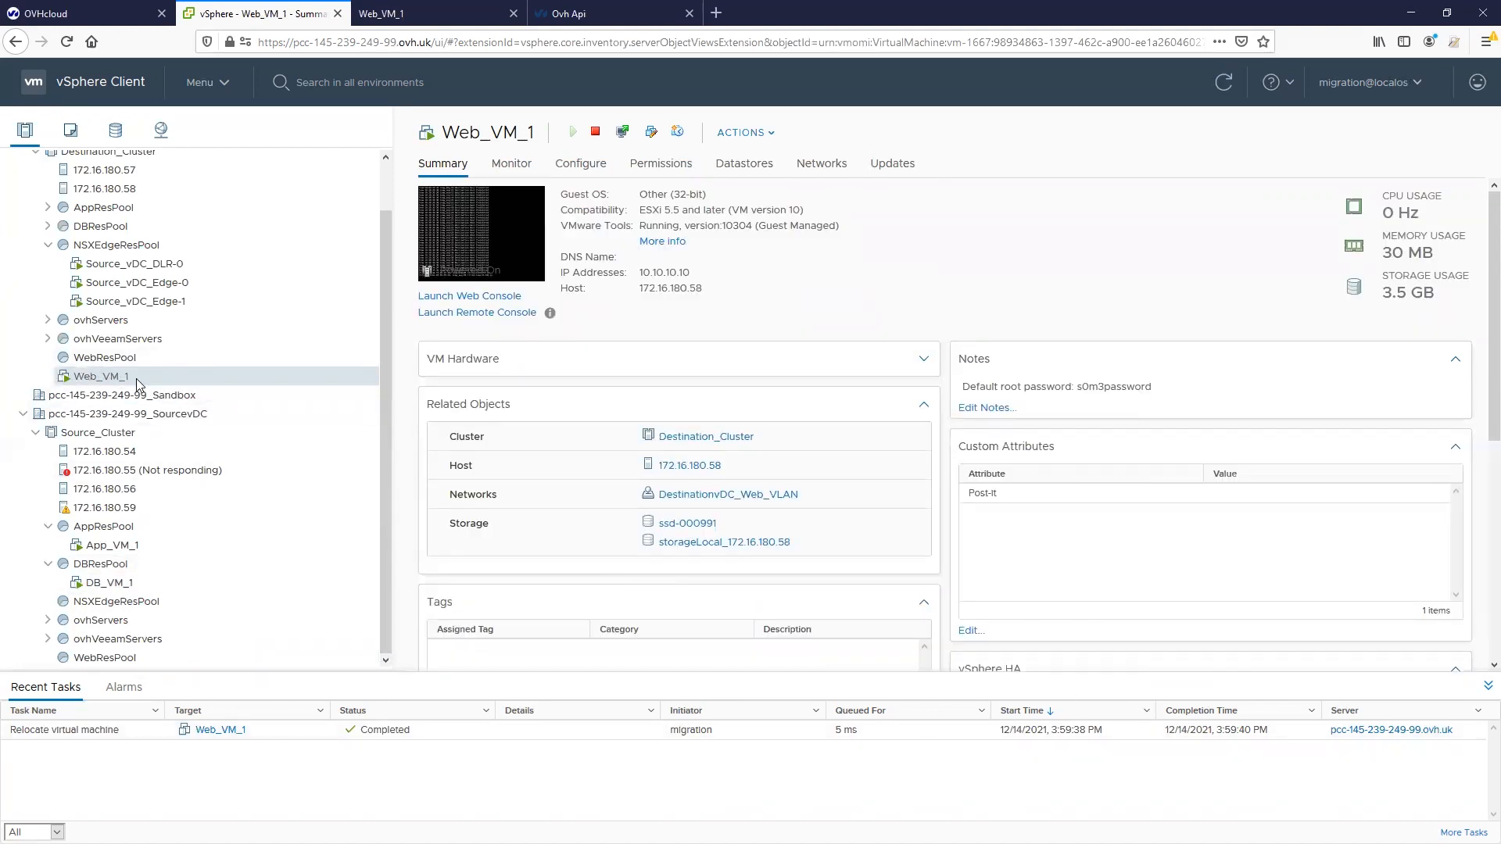
# - Reload the Web_VM_1 console and check the running ping to 10.30.30.30 after the migration
pyautogui.scroll(2, 145, 281)
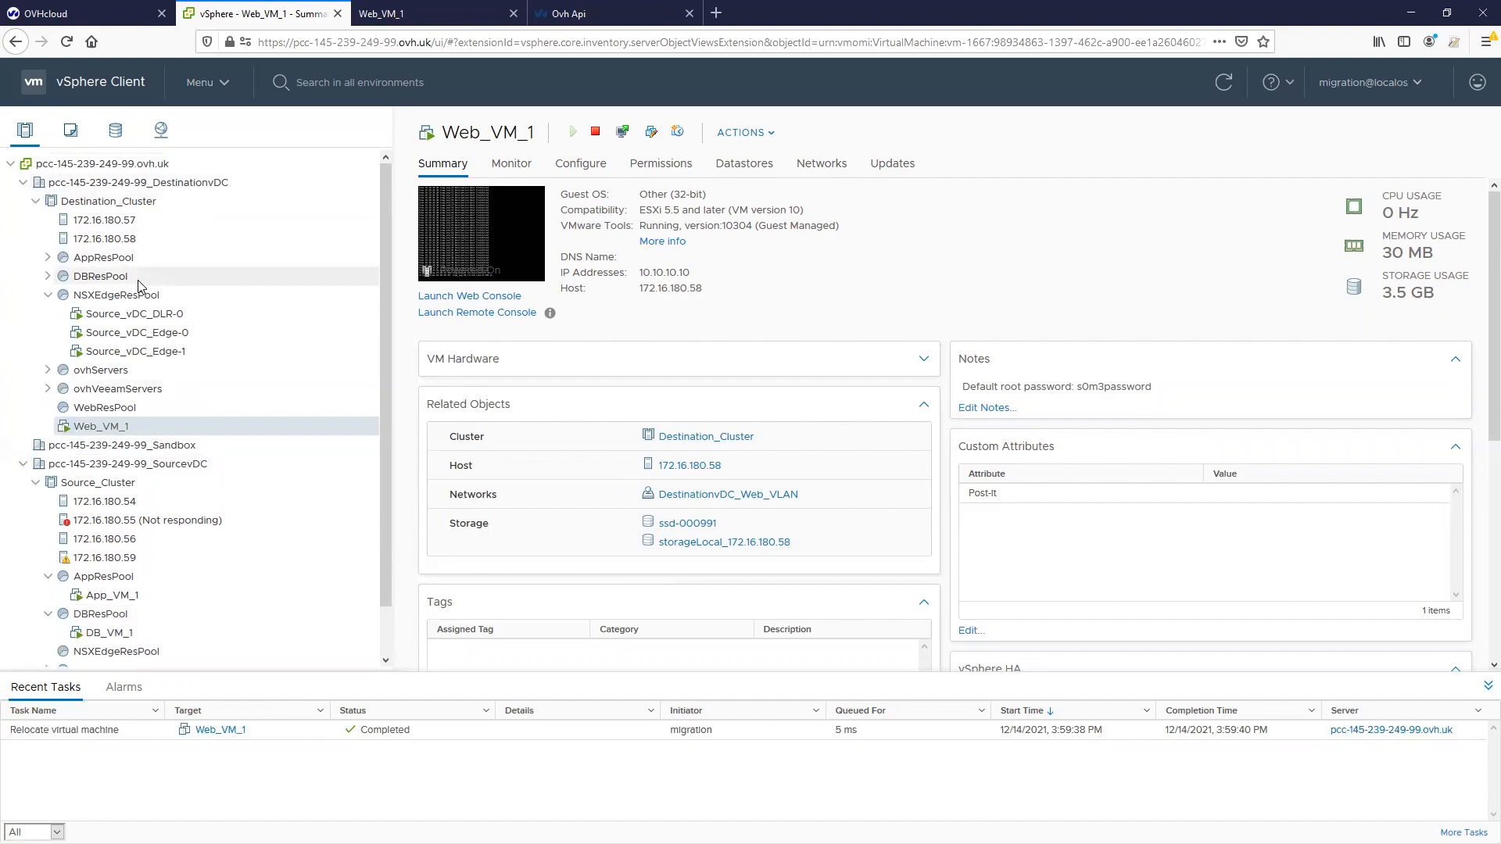
pyautogui.click(422, 13)
pyautogui.click(63, 45)
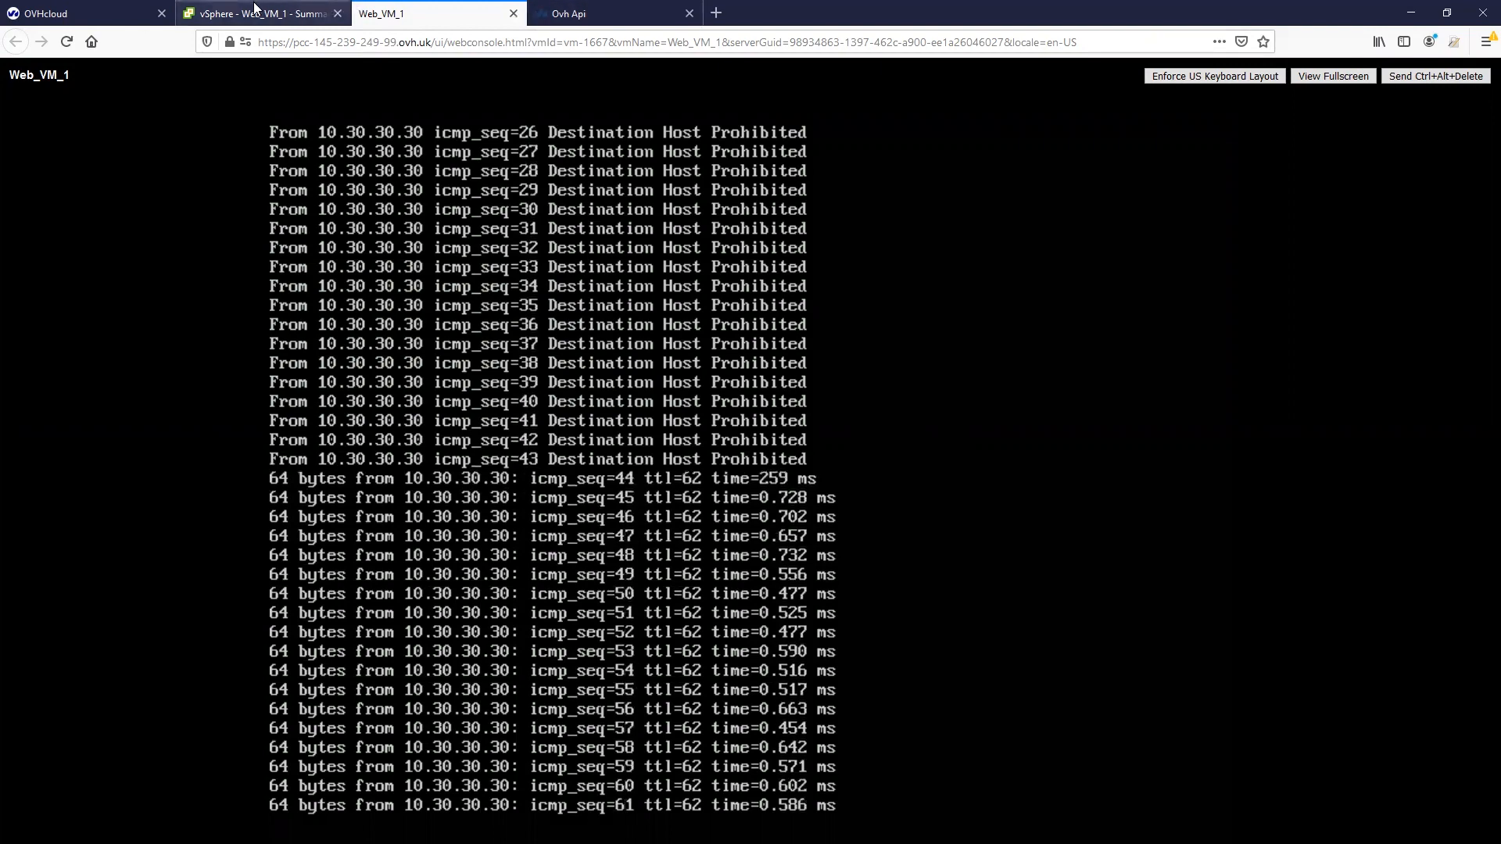
# - Open the NSX distributed firewall rules in vSphere and expand the Migration_DFW section
pyautogui.click(256, 11)
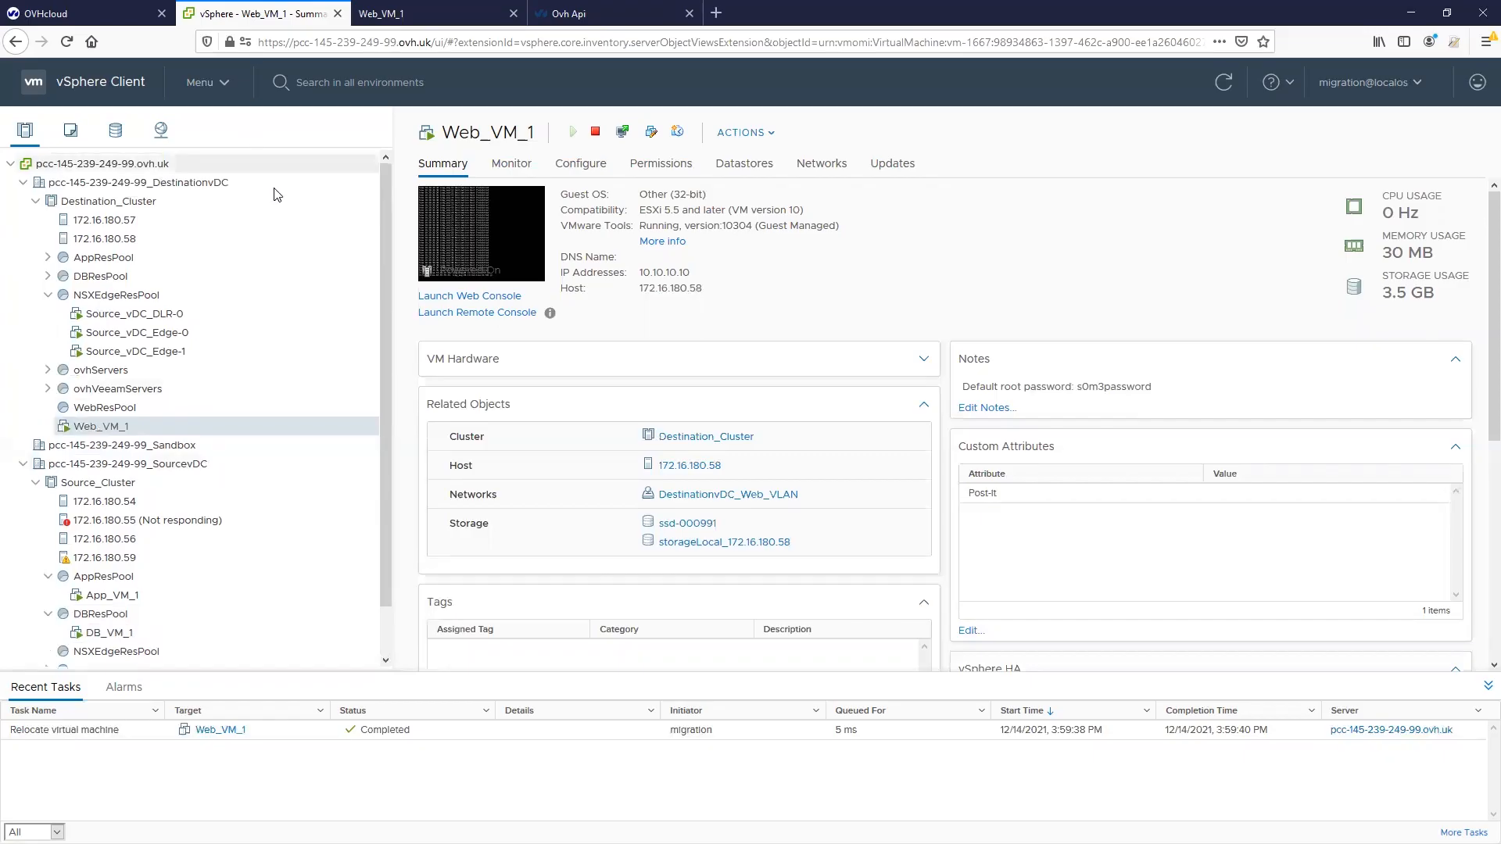
pyautogui.click(207, 88)
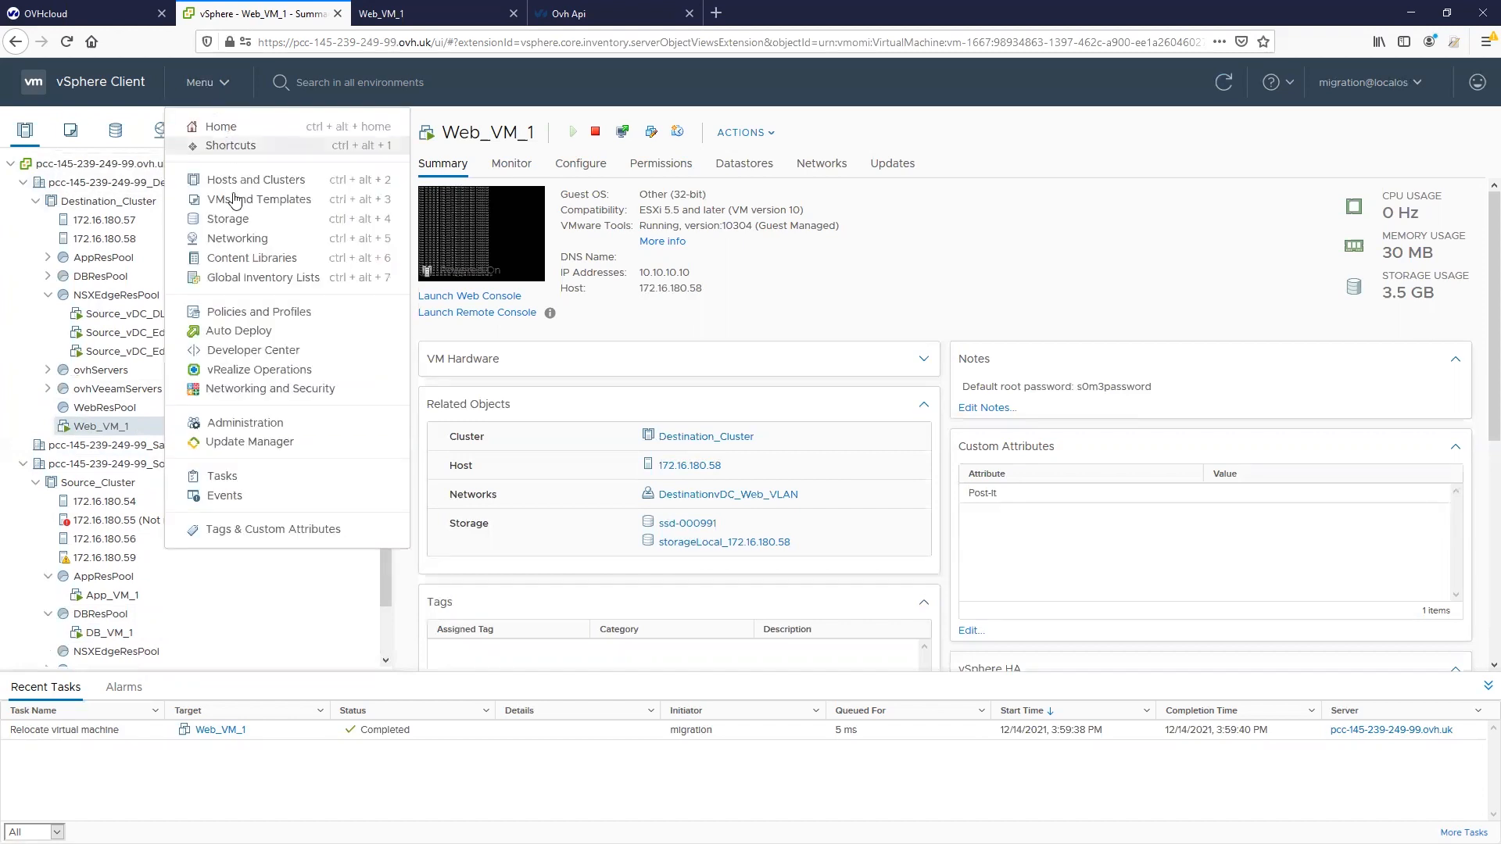
pyautogui.click(244, 388)
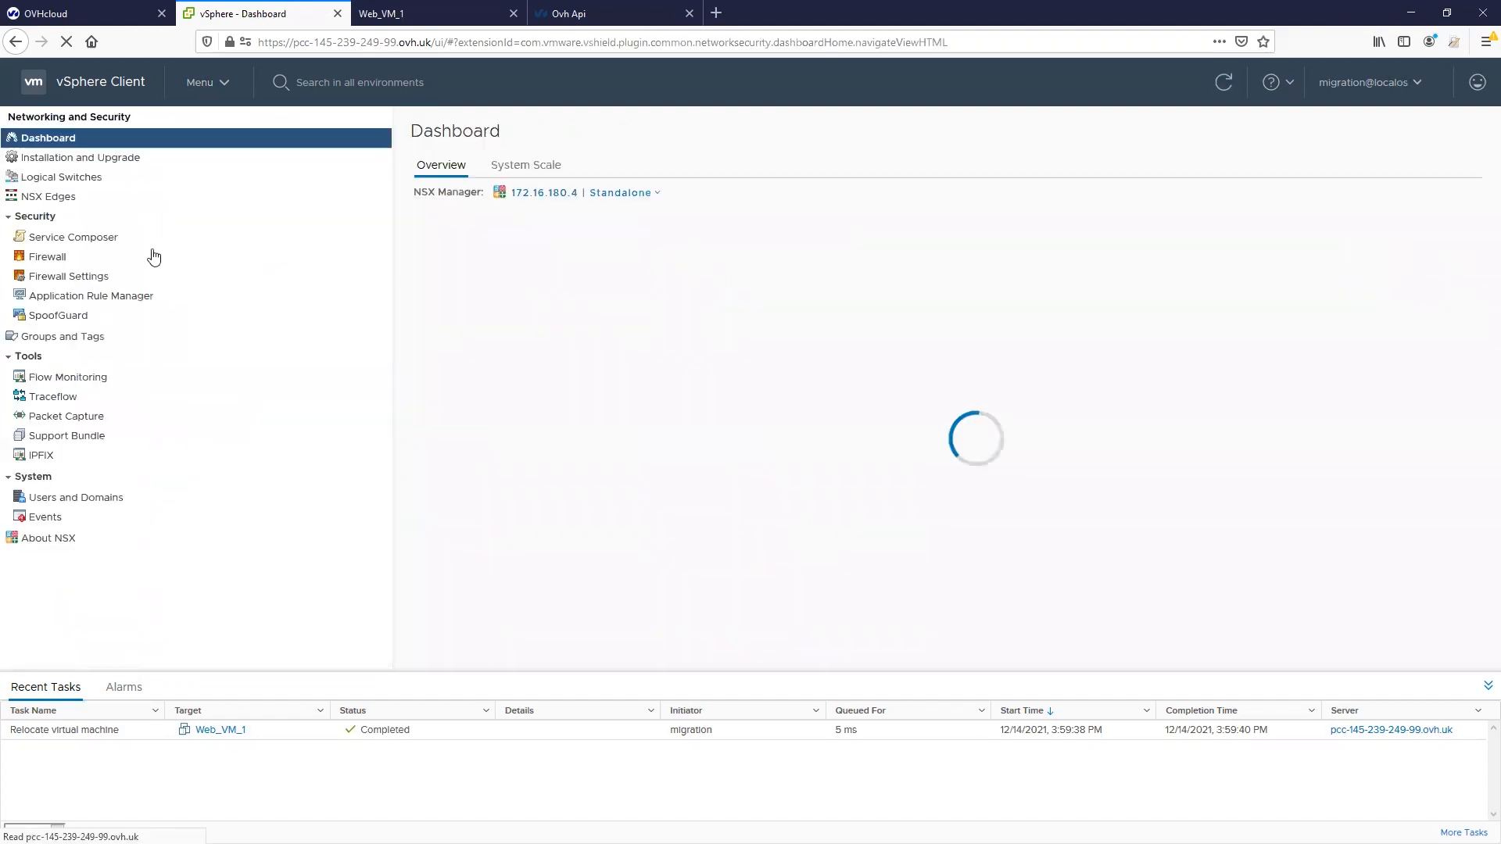
pyautogui.click(67, 259)
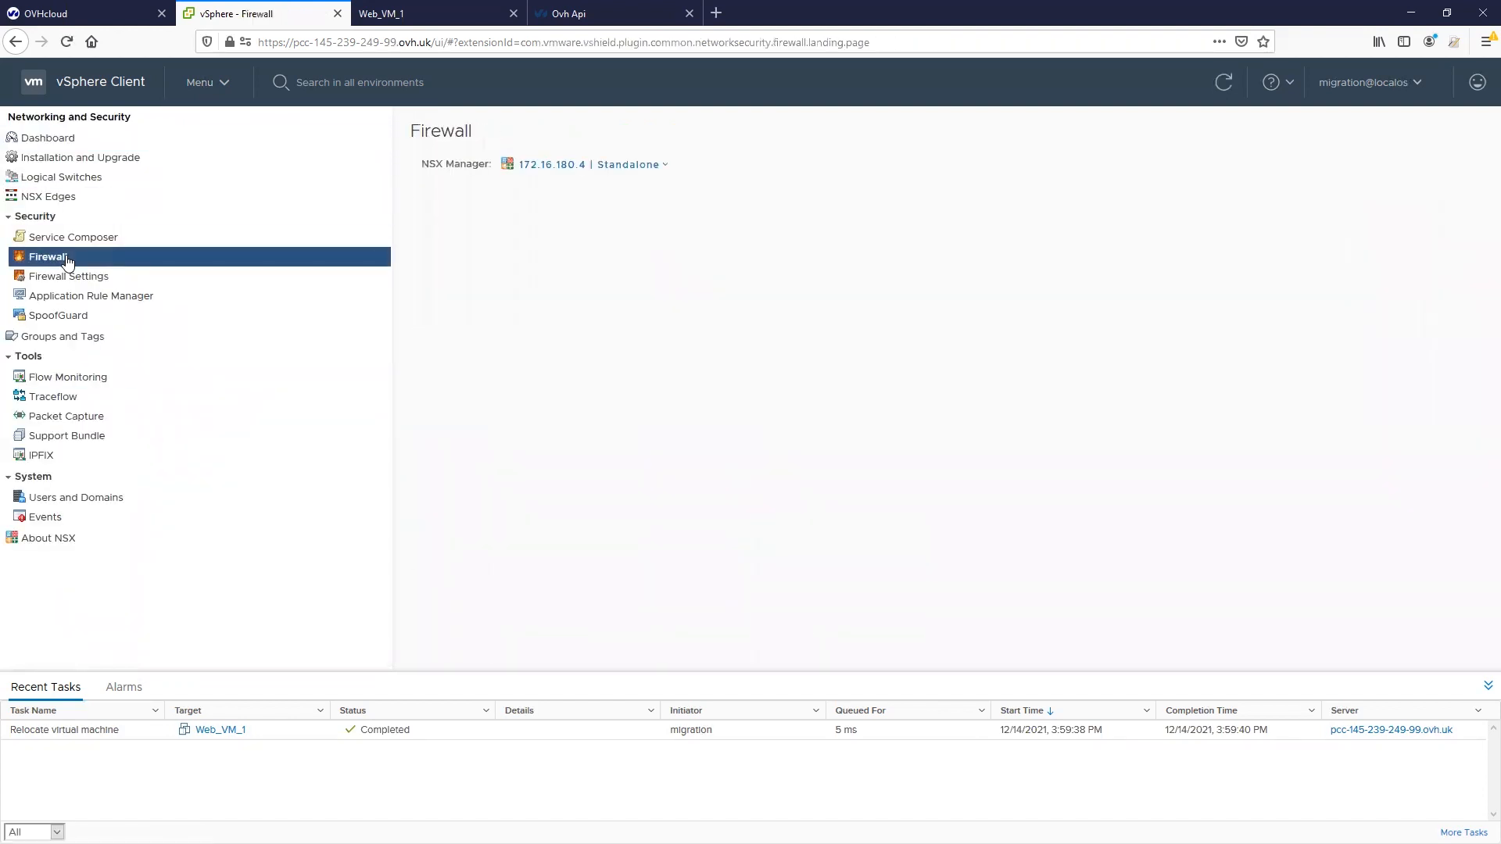
pyautogui.click(416, 332)
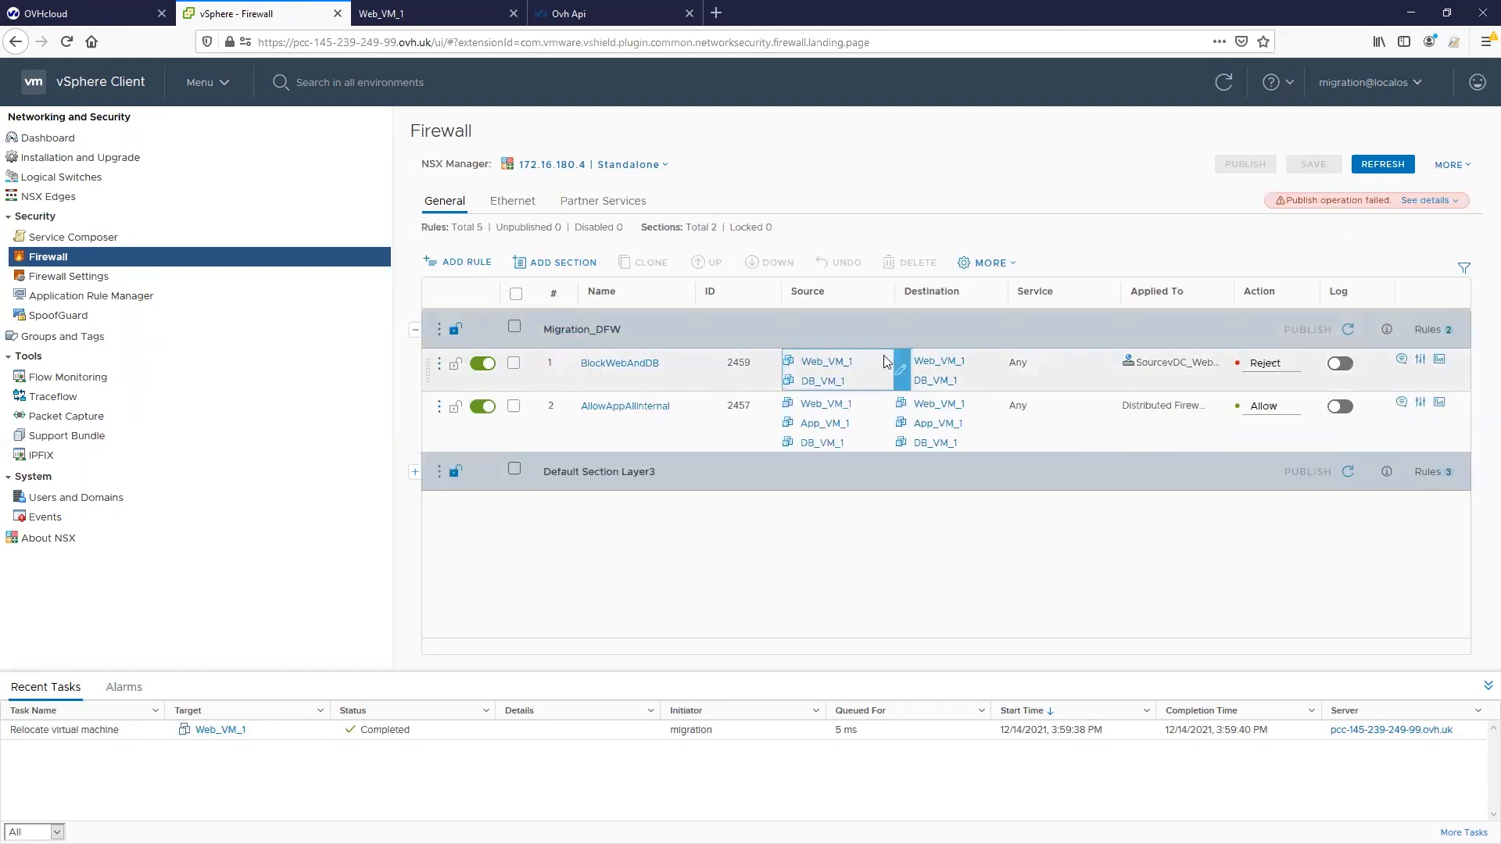
# - Add the distributed port group DestinationvDC_Web_VLAN to the Applied To objects of the BlockWebAndDB rule and save the selection
pyautogui.click(1221, 364)
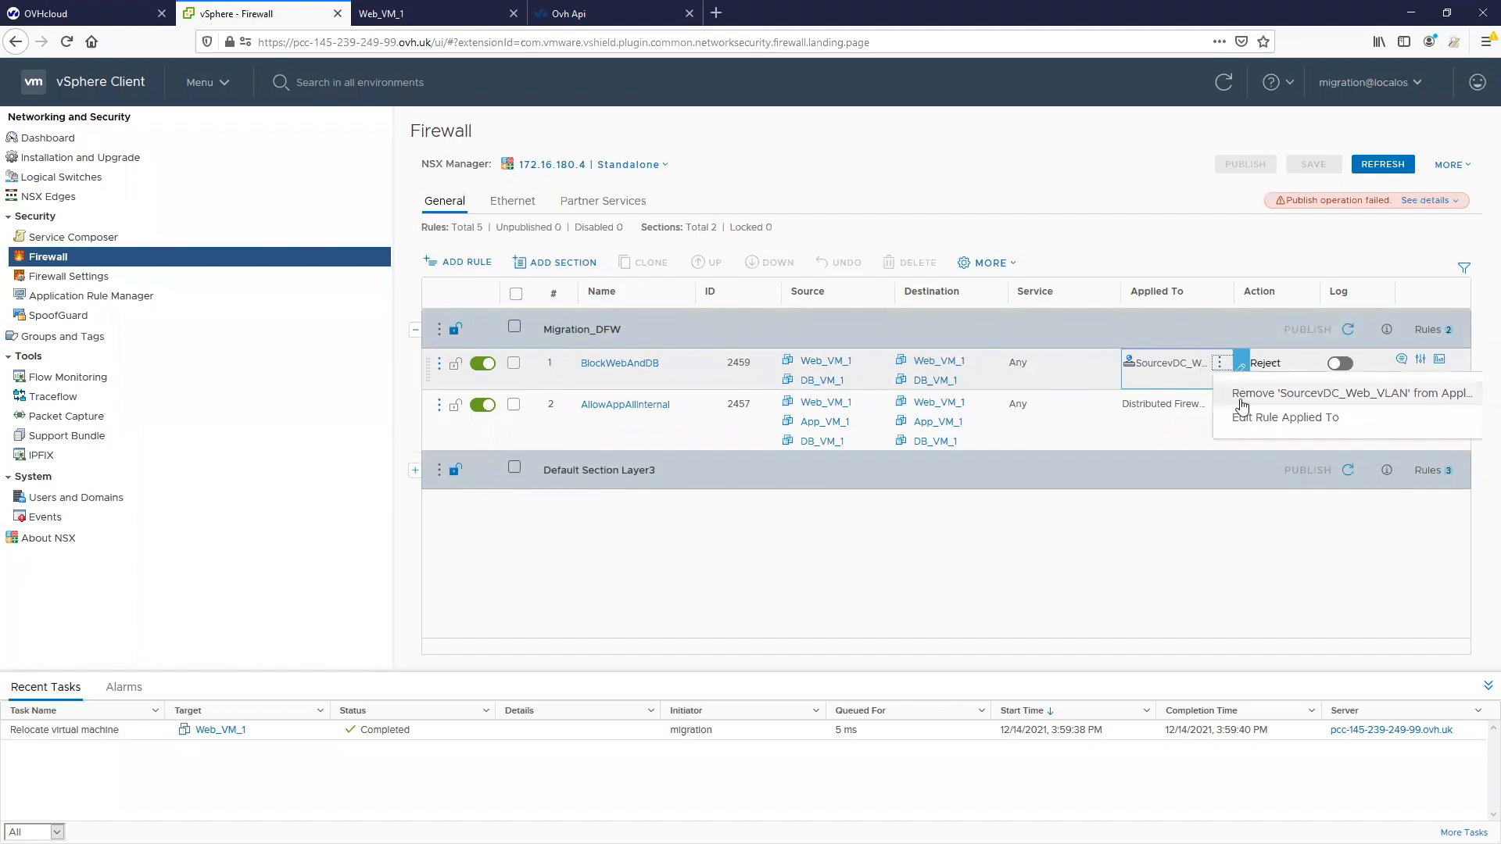
pyautogui.click(1257, 419)
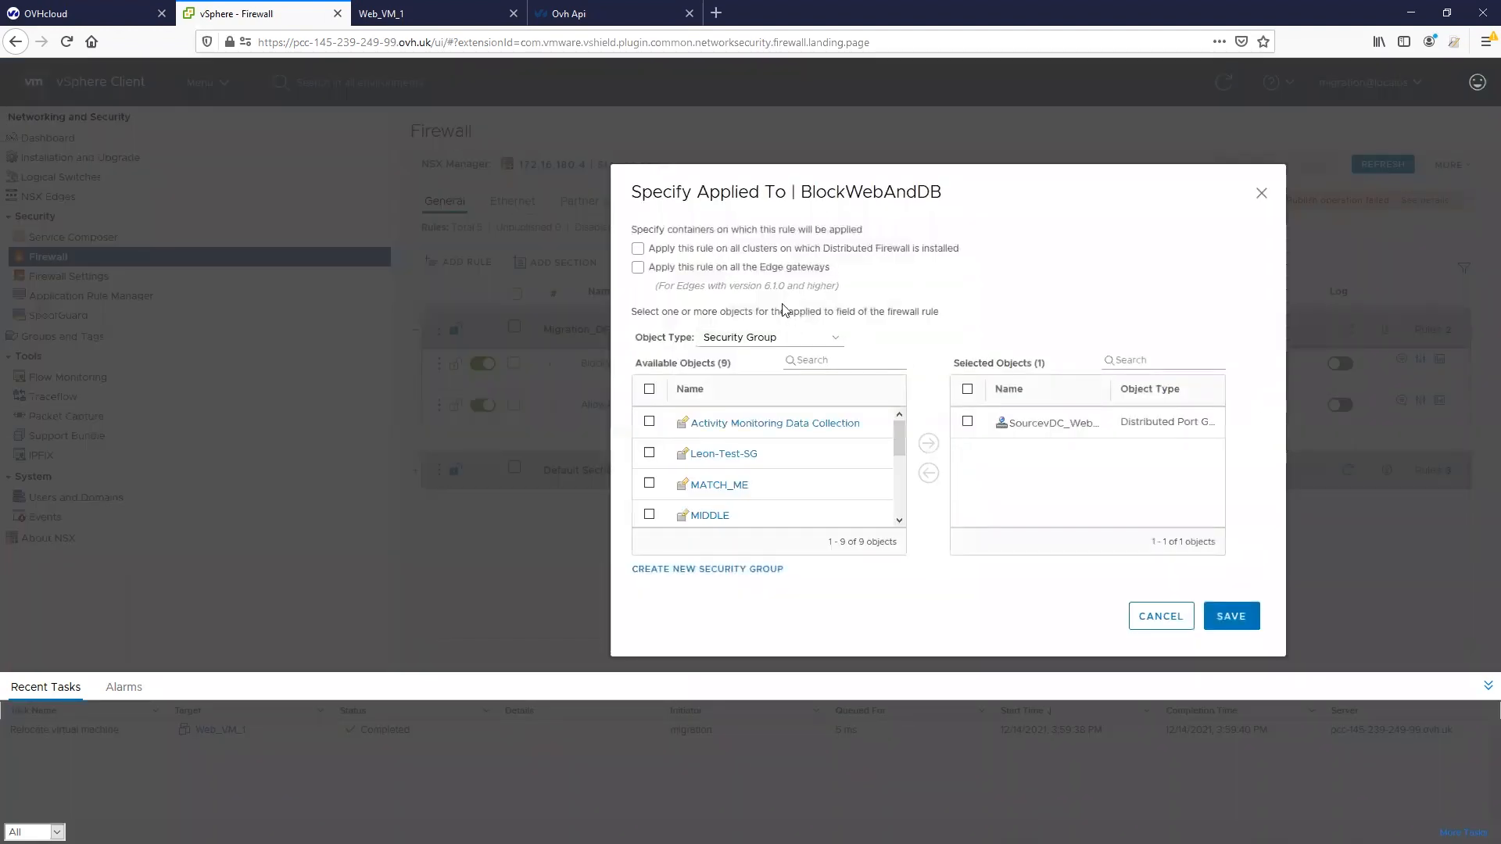
pyautogui.click(813, 339)
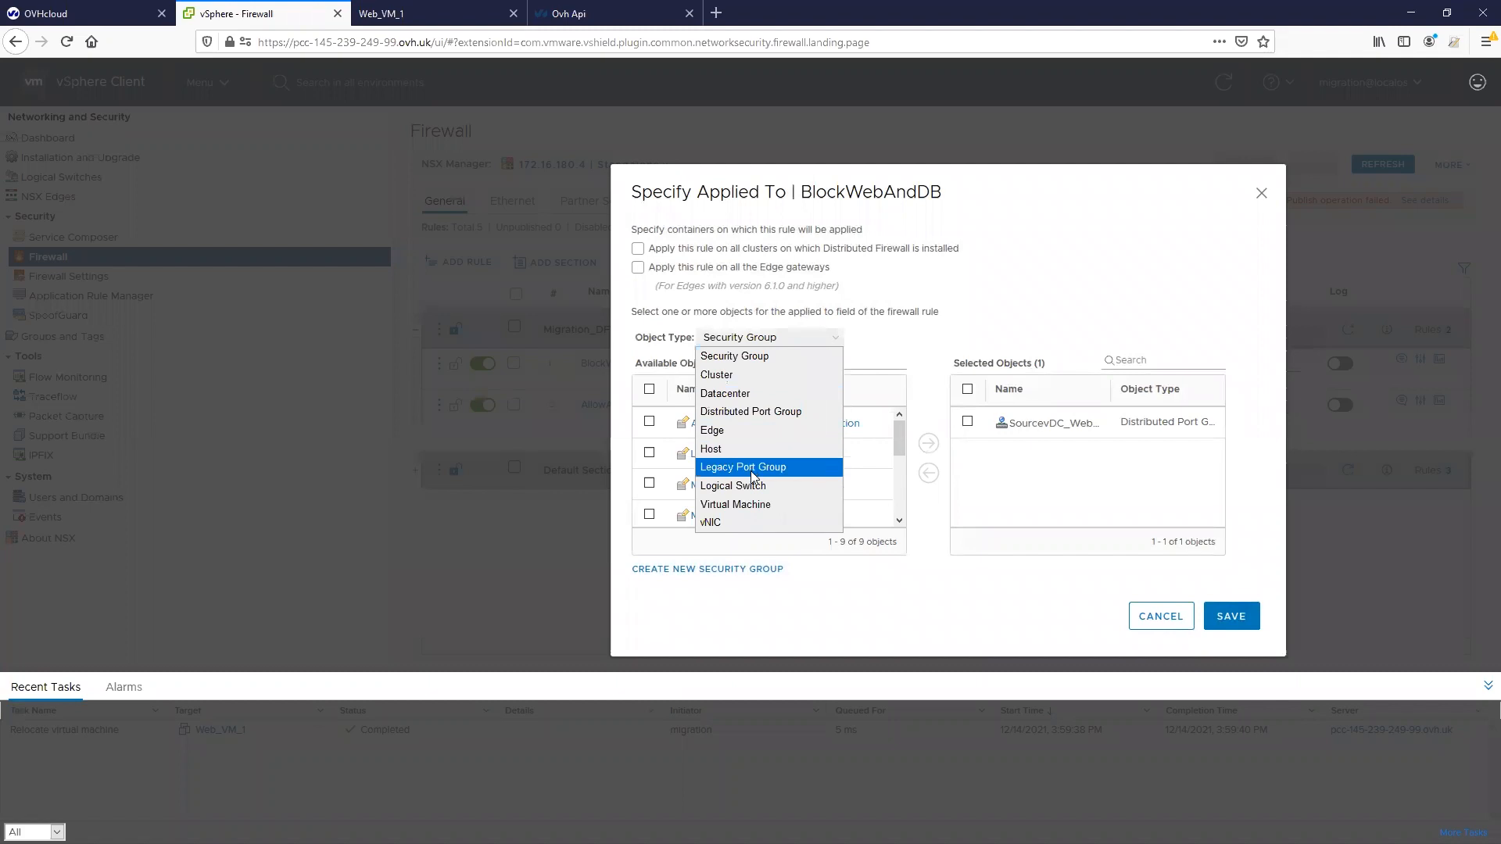
pyautogui.click(763, 413)
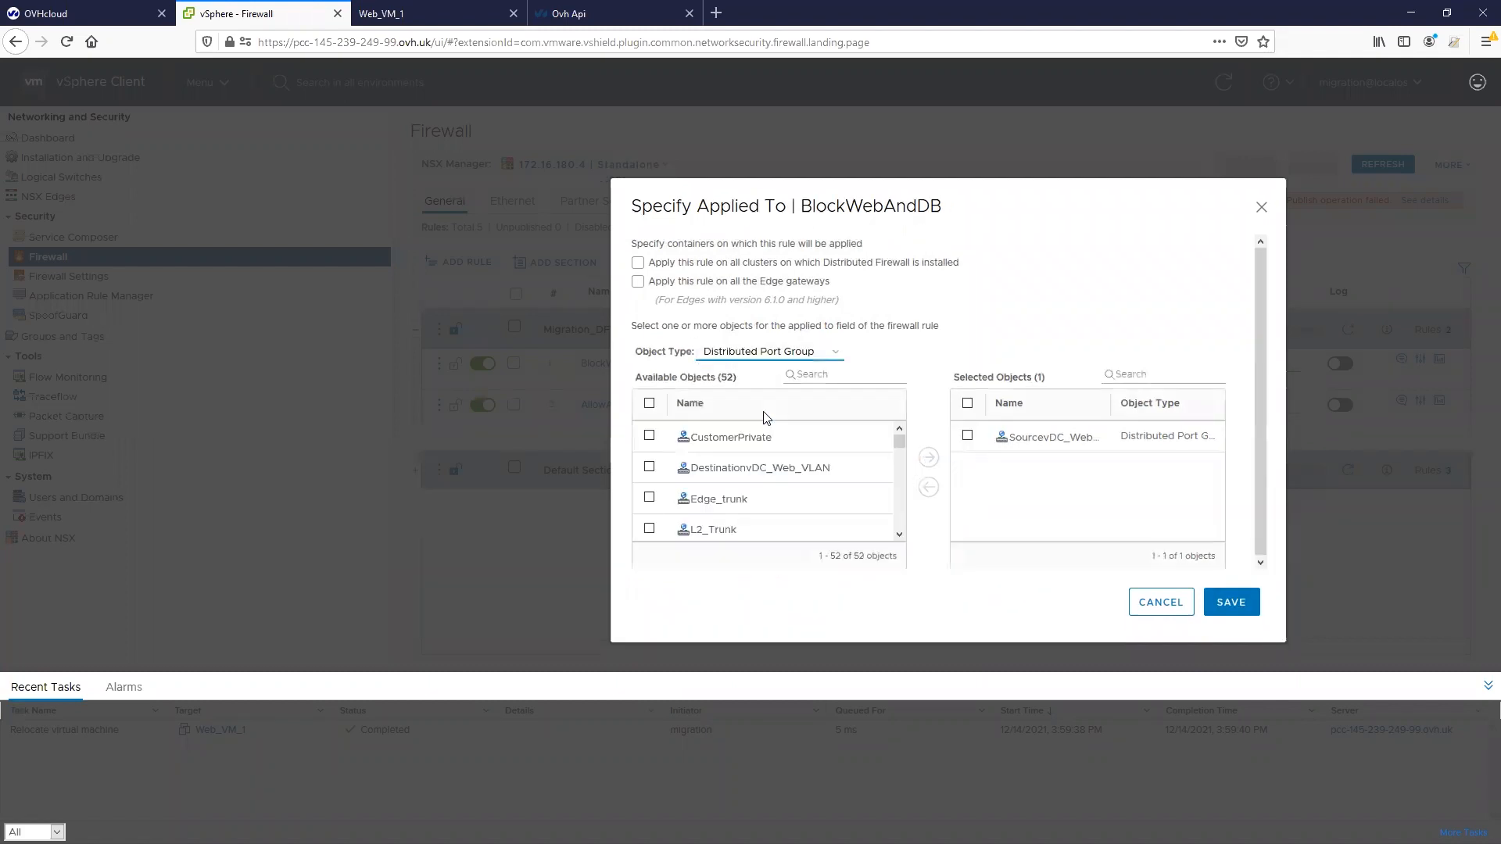
pyautogui.click(649, 466)
pyautogui.click(929, 458)
pyautogui.click(1231, 602)
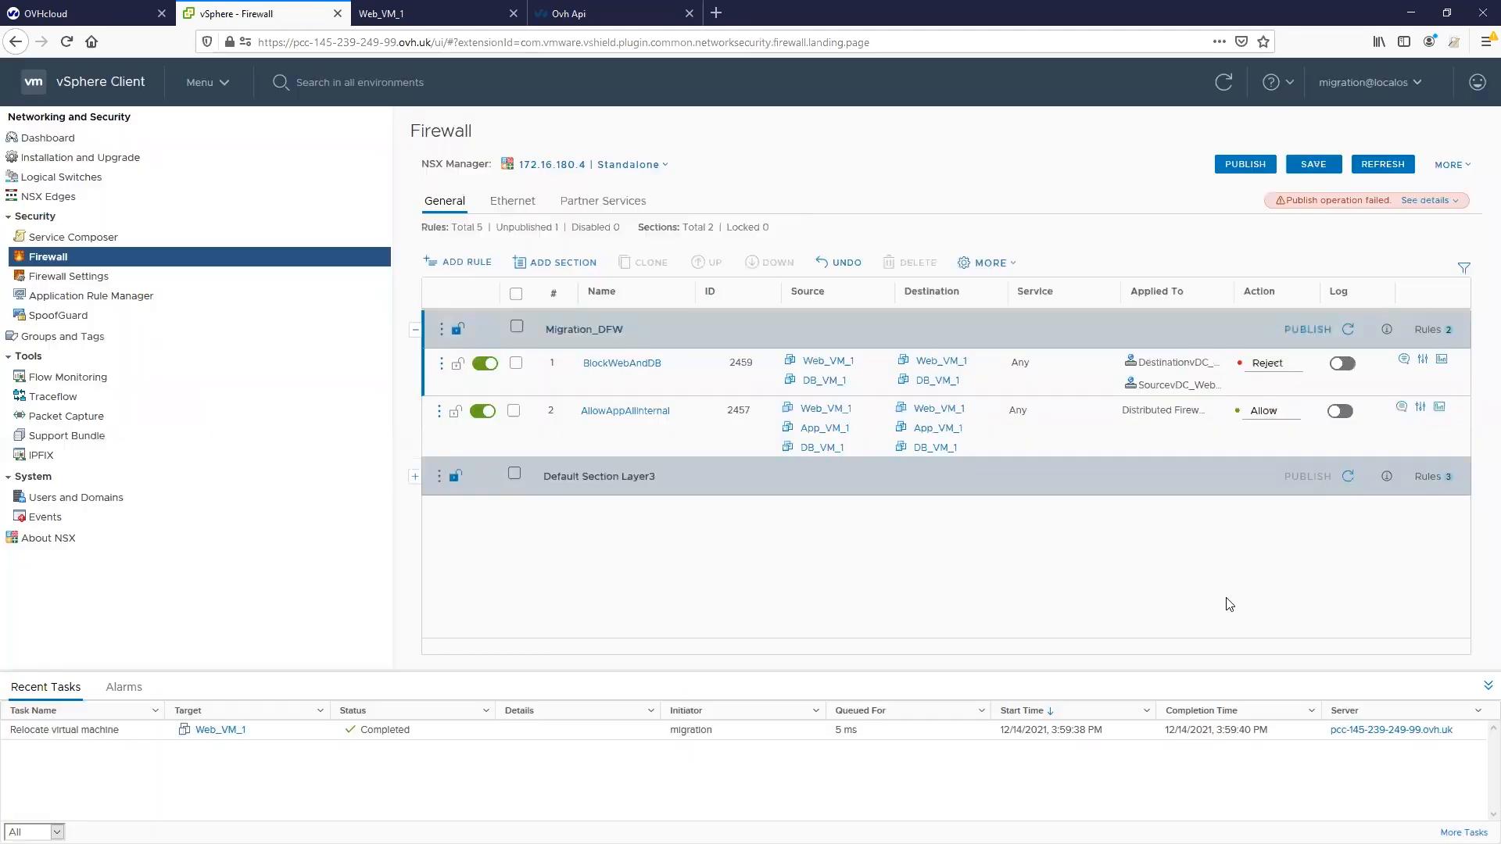
# - Publish the updated distributed firewall rules and check the running ping to 10.30.30.30 in the Web_VM_1 console
pyautogui.click(1239, 166)
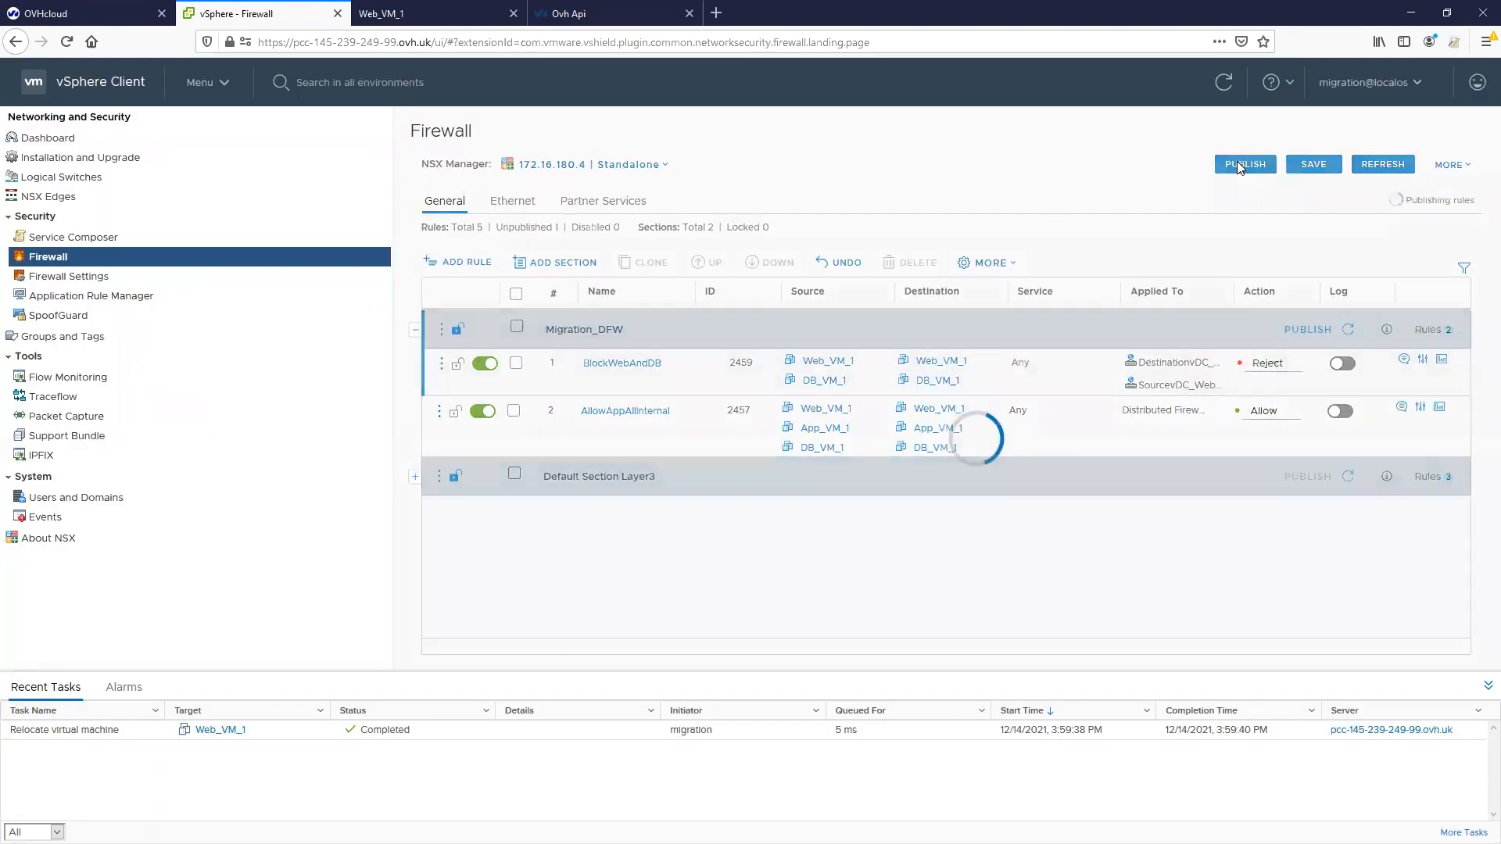
pyautogui.click(413, 23)
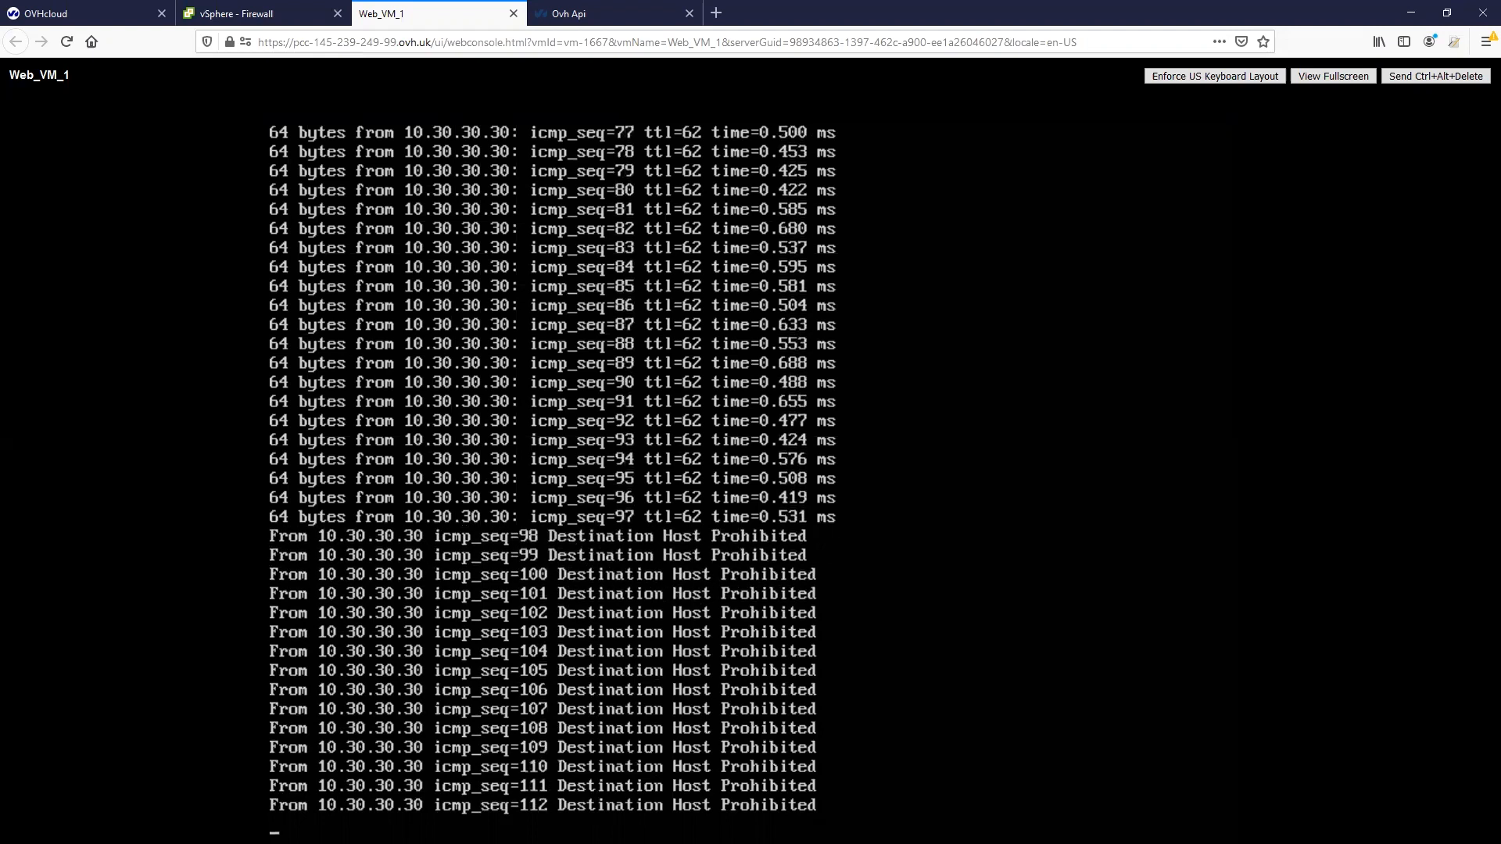
# - Start migrating App_VM_1 from the hosts and clusters inventory to host 172.16.180.57 in Destination_Cluster, changing the compute resource only
pyautogui.click(270, 11)
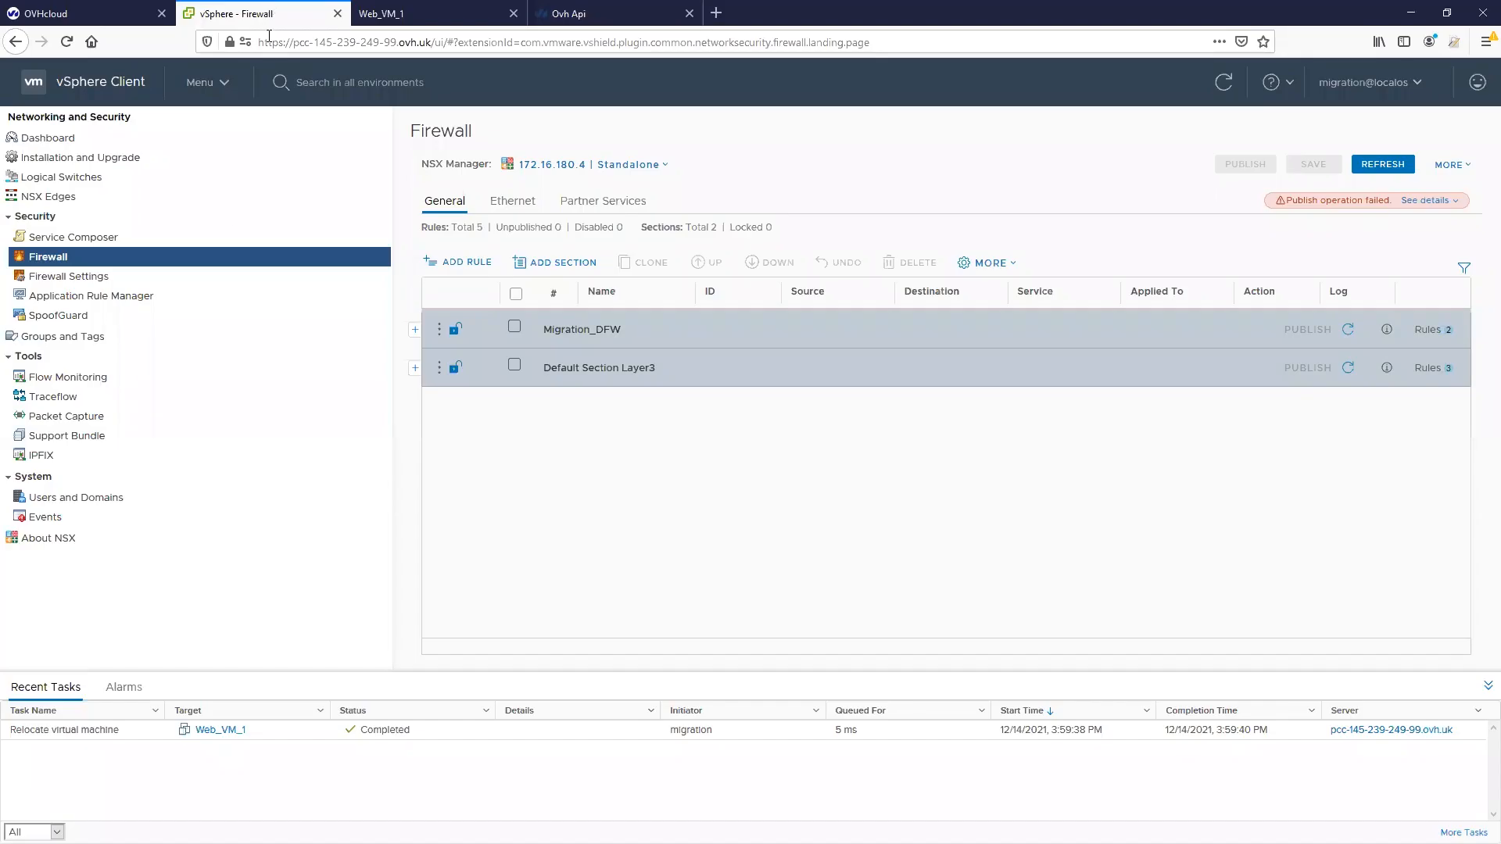
pyautogui.click(207, 84)
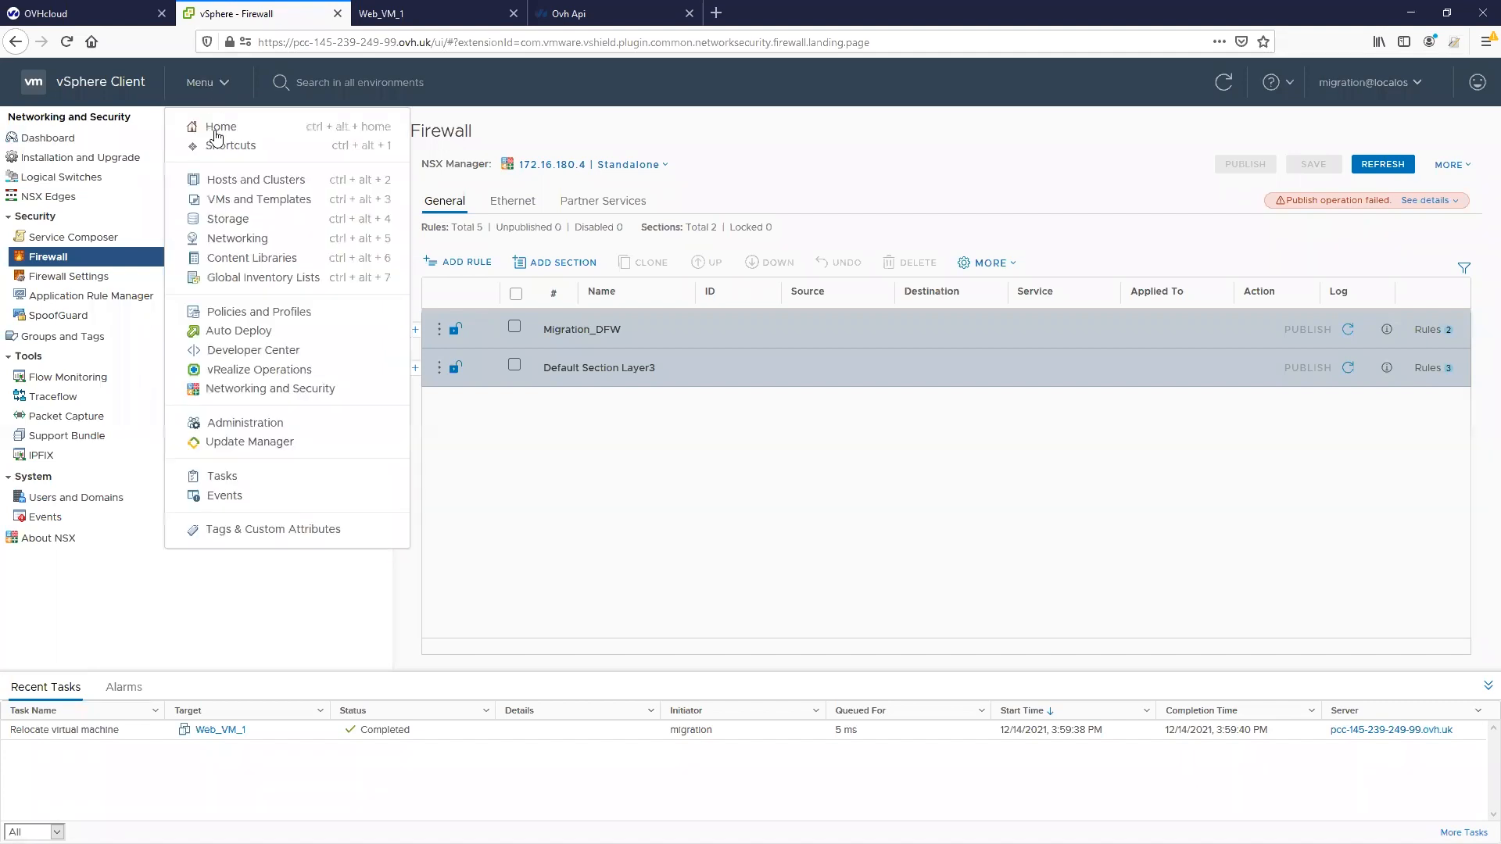
pyautogui.click(223, 180)
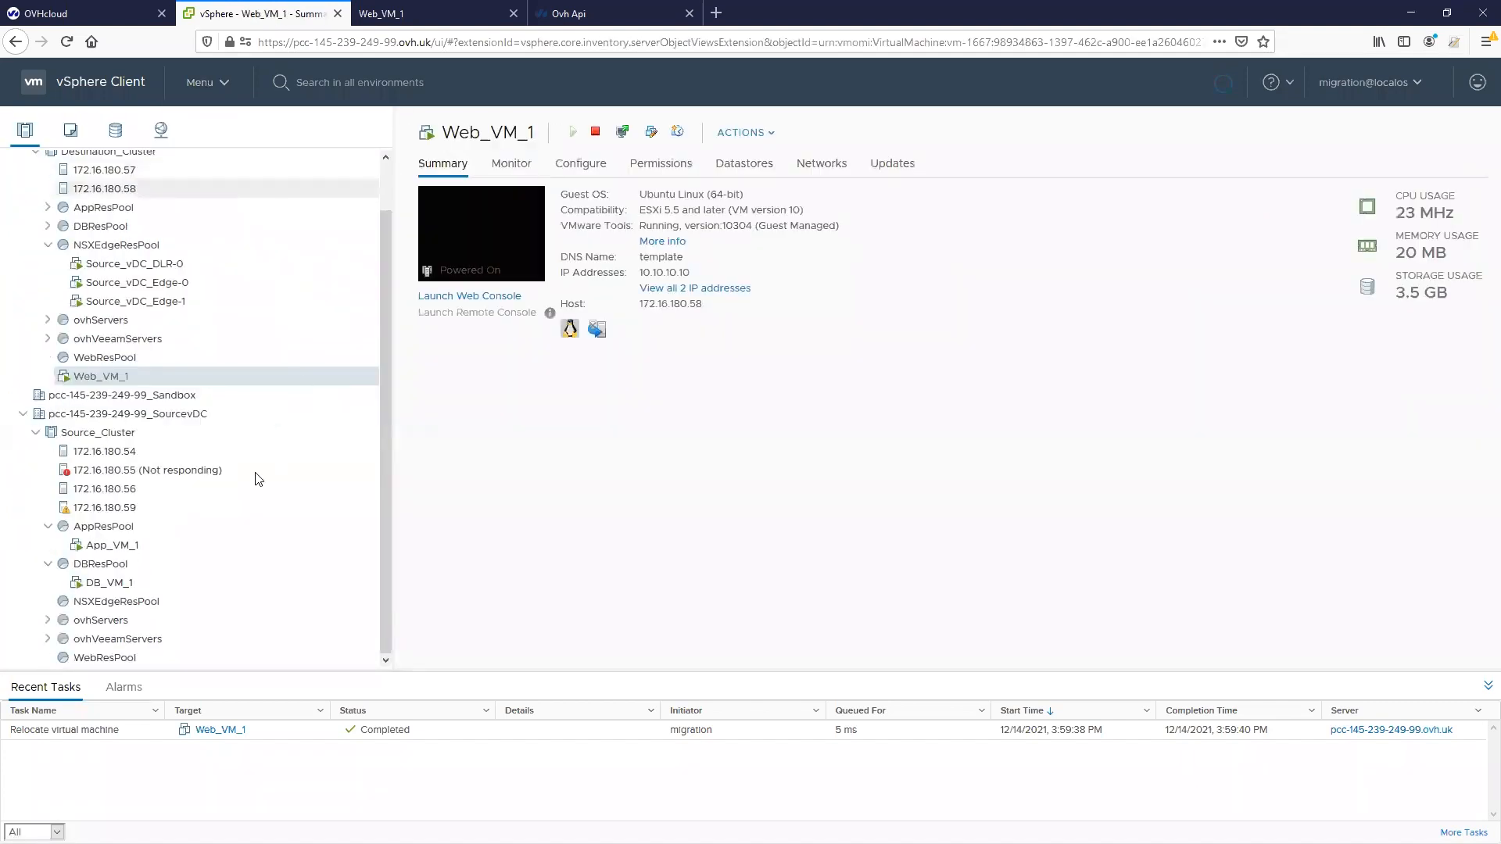
pyautogui.moveTo(105, 546); pyautogui.dragTo(155, 189)
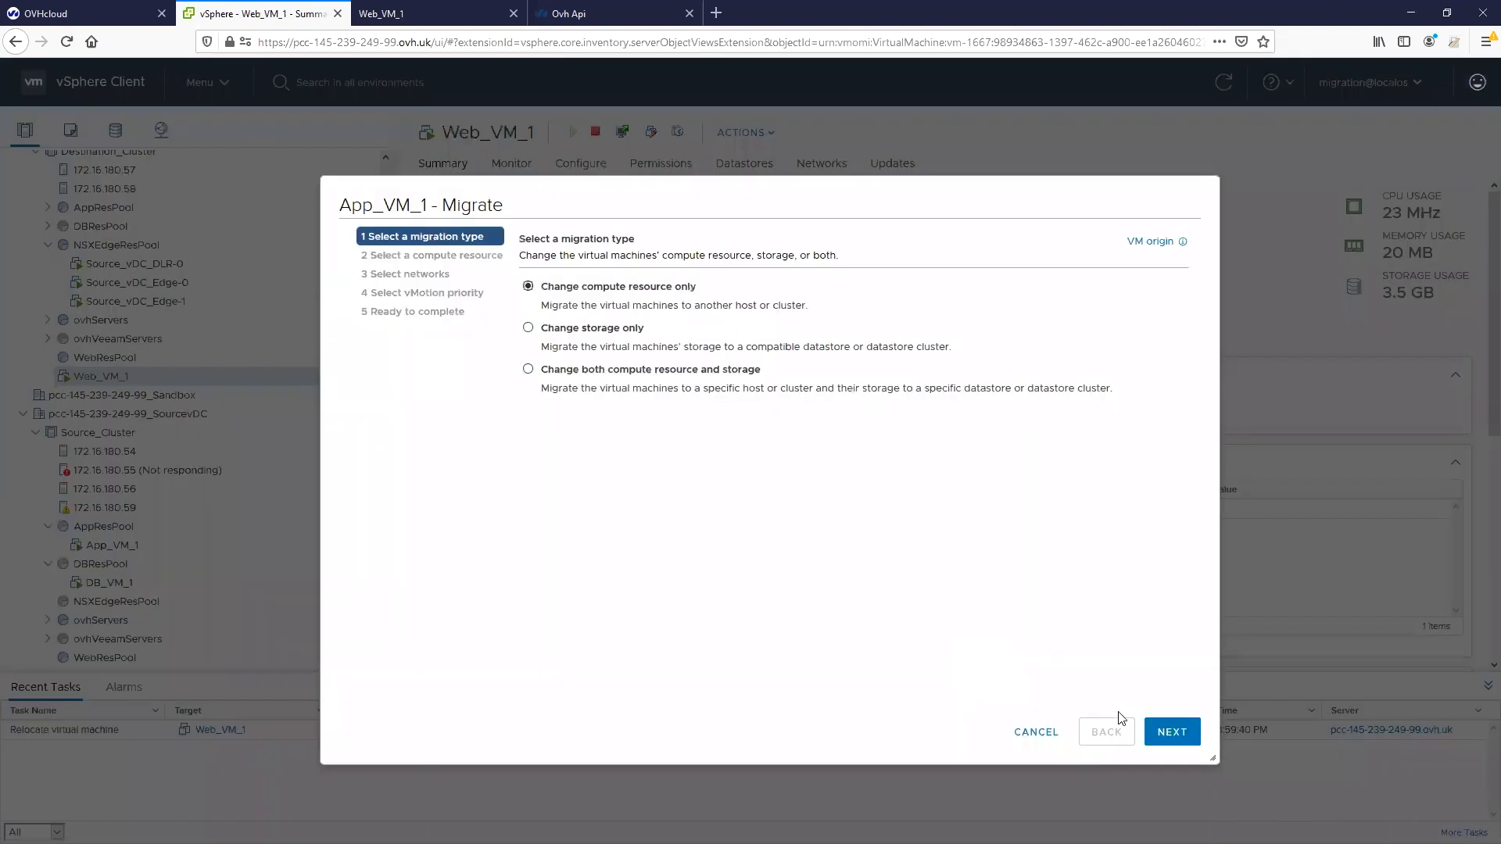
pyautogui.click(1172, 732)
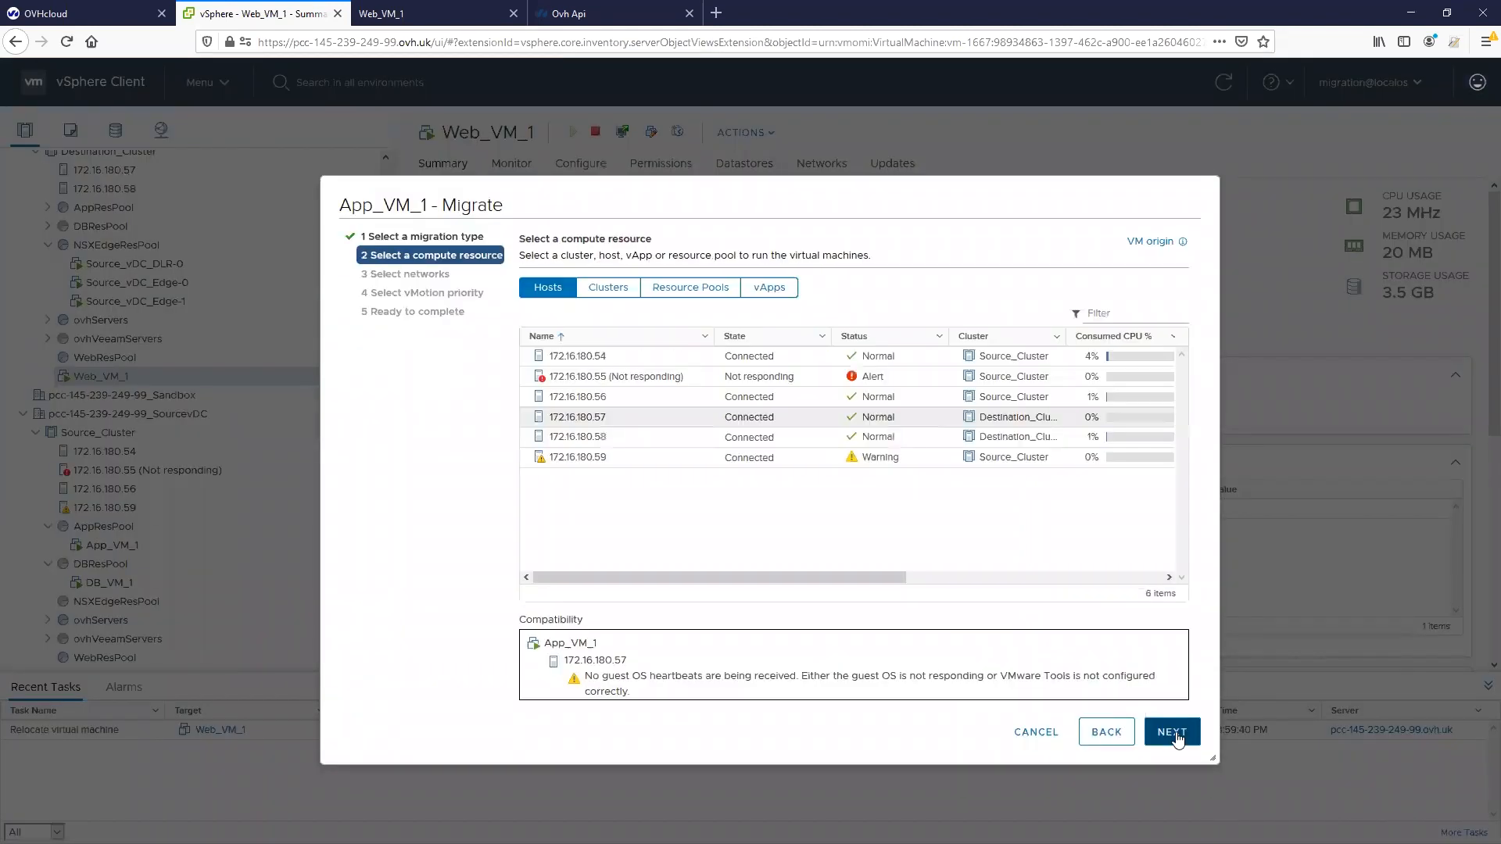
pyautogui.click(1171, 732)
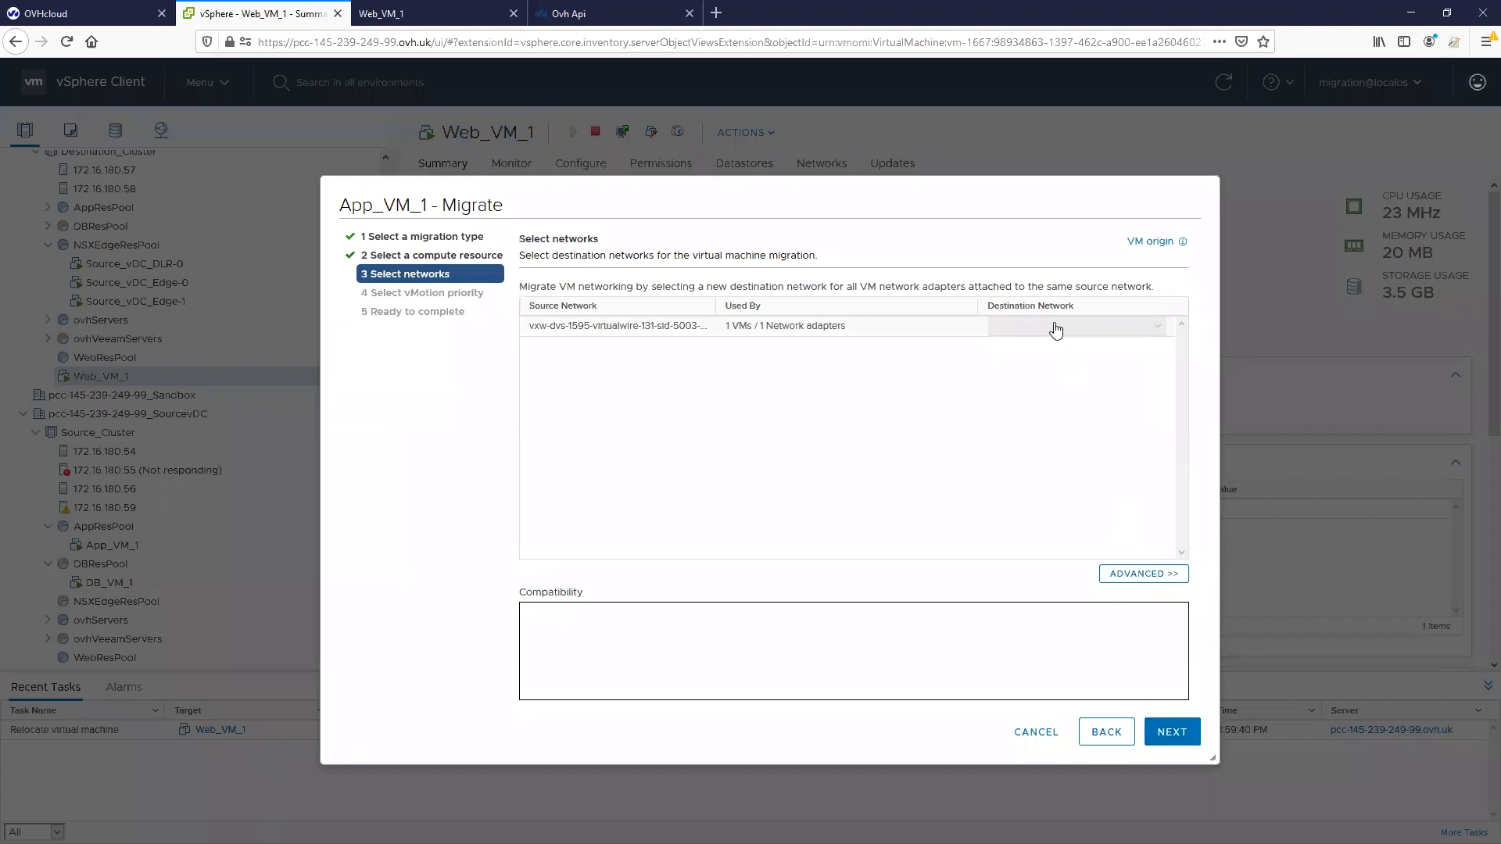
# - Filter the networks by "app", assign App_VM_1 to the vxw-dvs-1719-virtualwire-131 port group, and finish its migration
pyautogui.click(1055, 330)
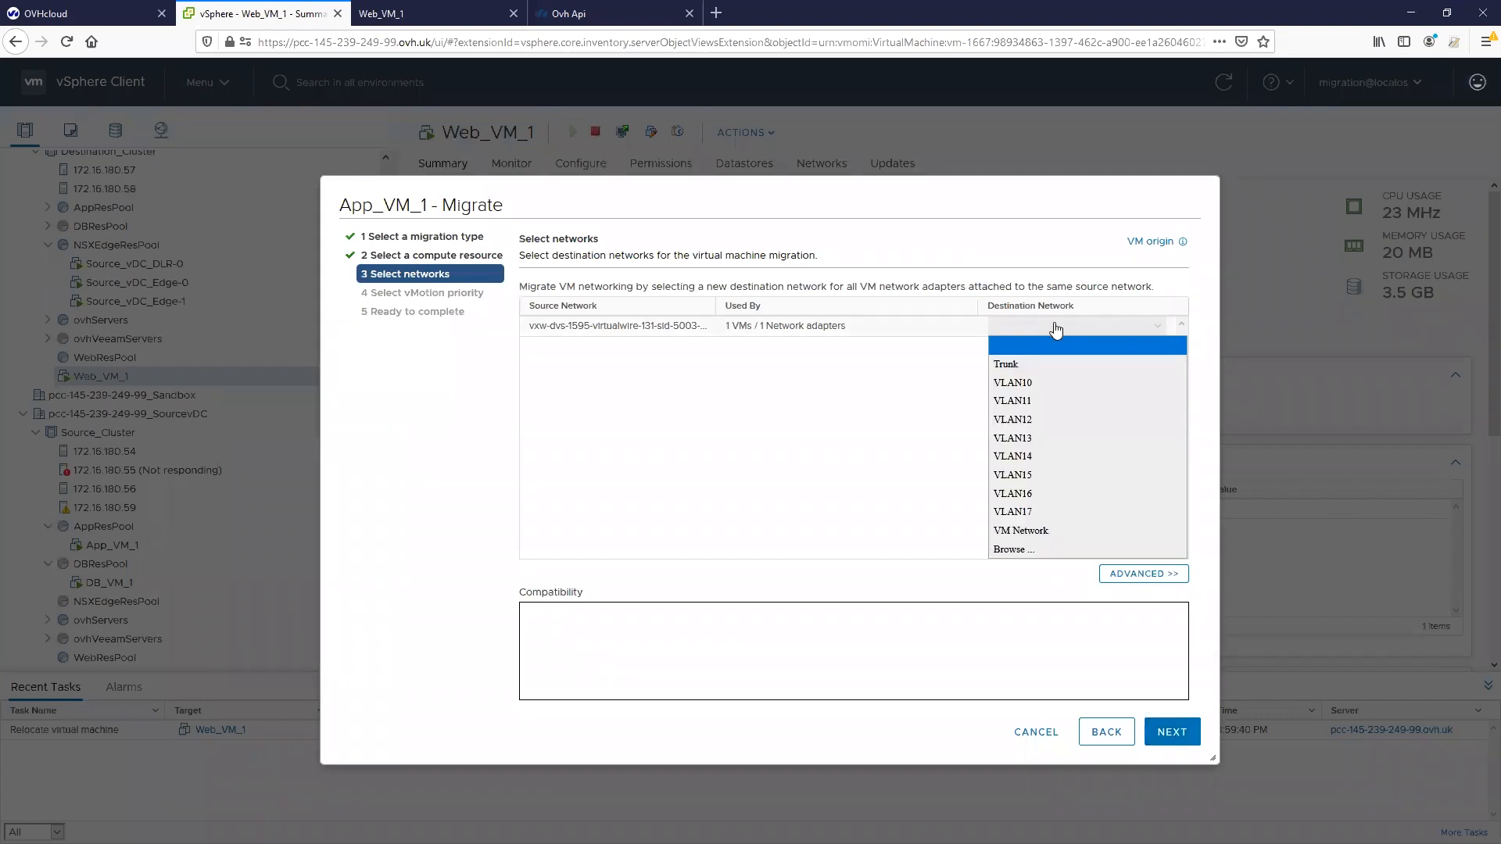
pyautogui.click(1026, 546)
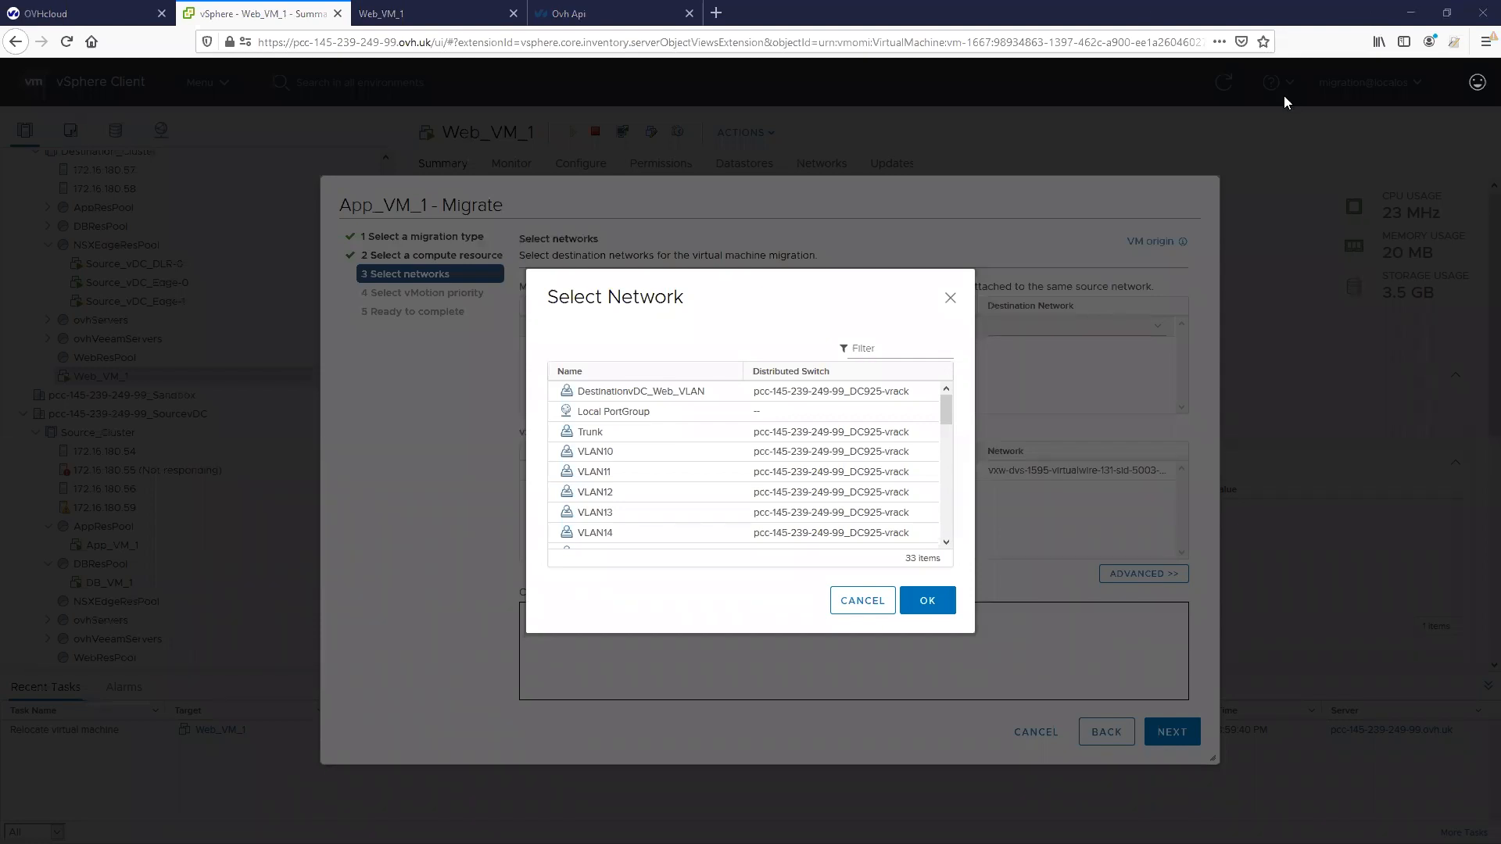
pyautogui.click(872, 348)
pyautogui.write('app')
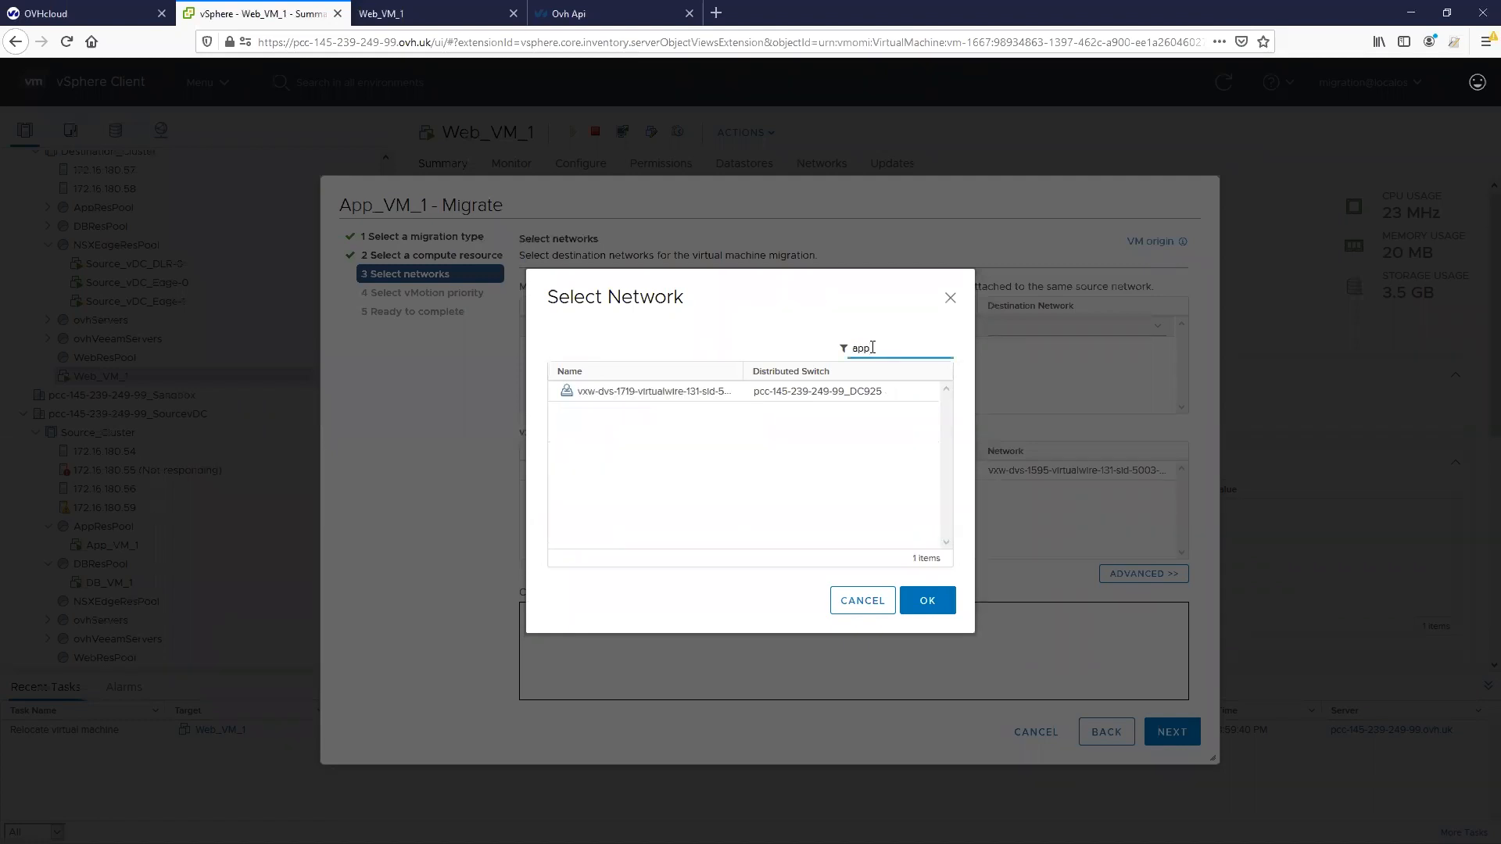
pyautogui.click(677, 395)
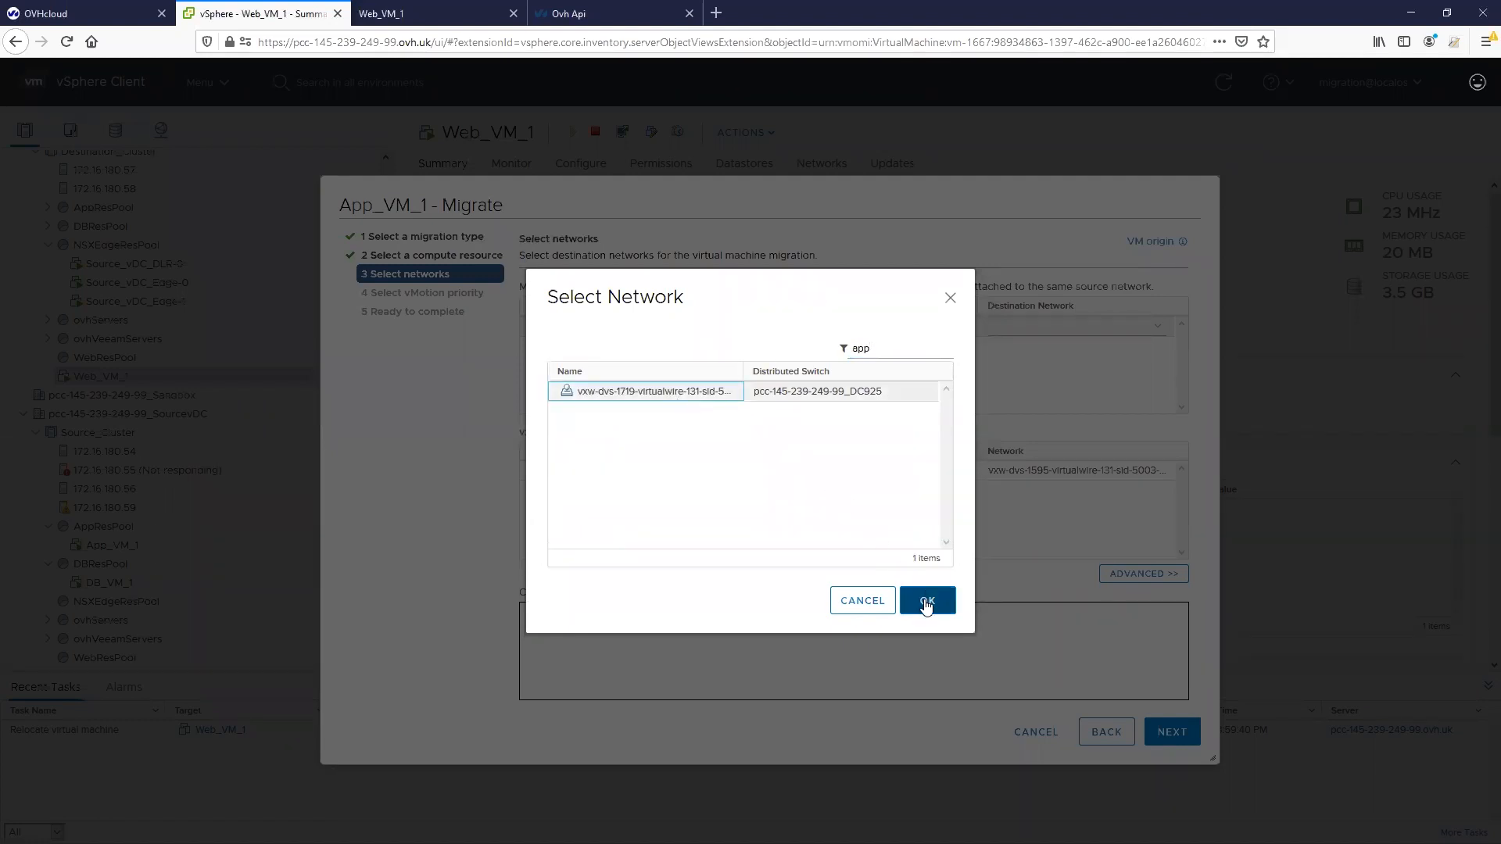
pyautogui.click(922, 599)
pyautogui.click(1165, 737)
pyautogui.click(1172, 735)
pyautogui.click(1171, 734)
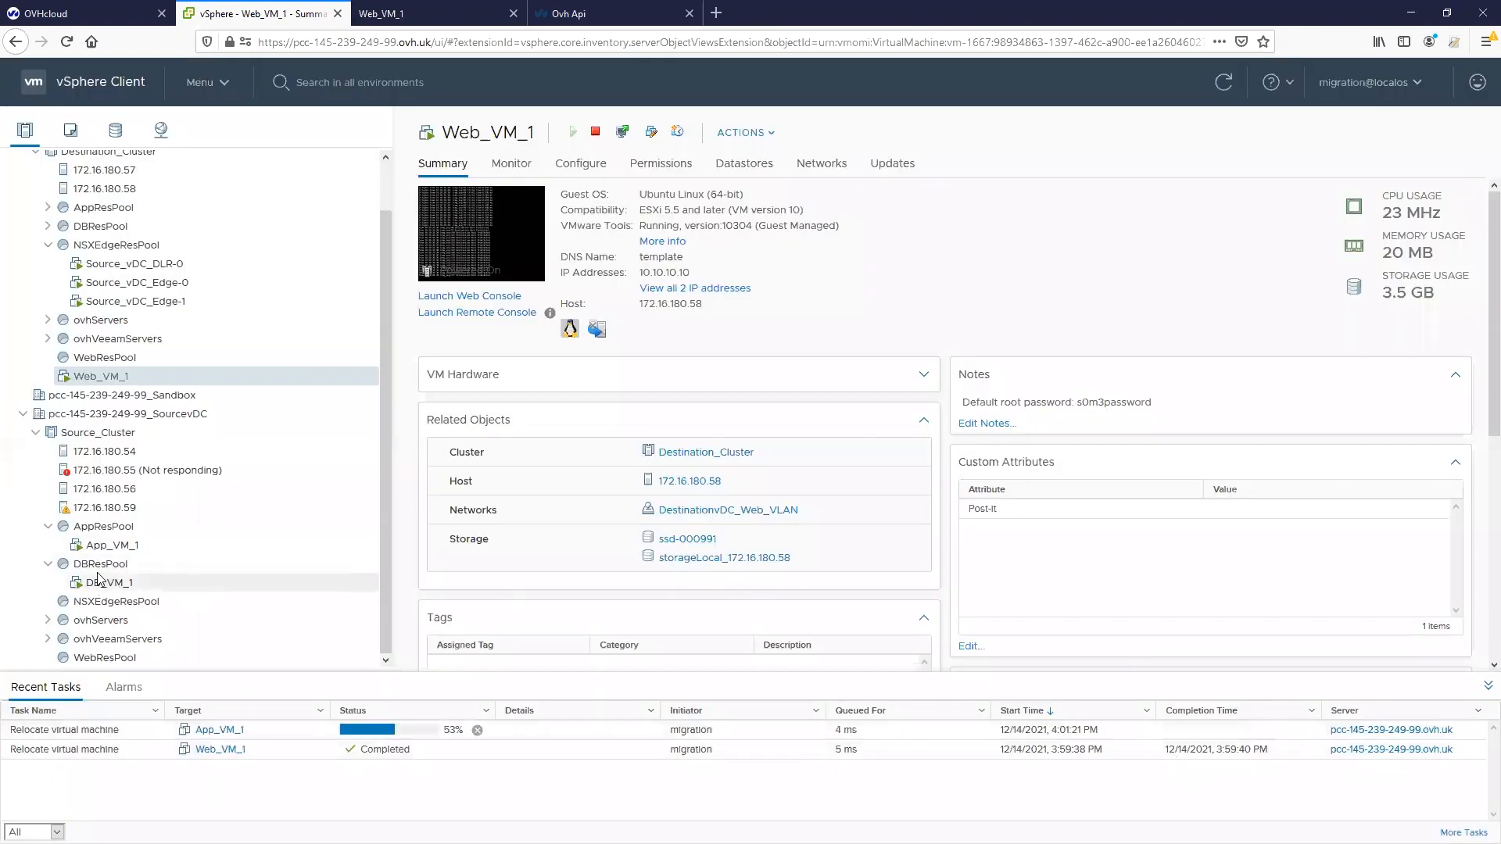
# - Start migrating DB_VM_1 to host 172.16.180.58 in Destination_Cluster, changing the compute resource only
pyautogui.moveTo(109, 582); pyautogui.dragTo(103, 210)
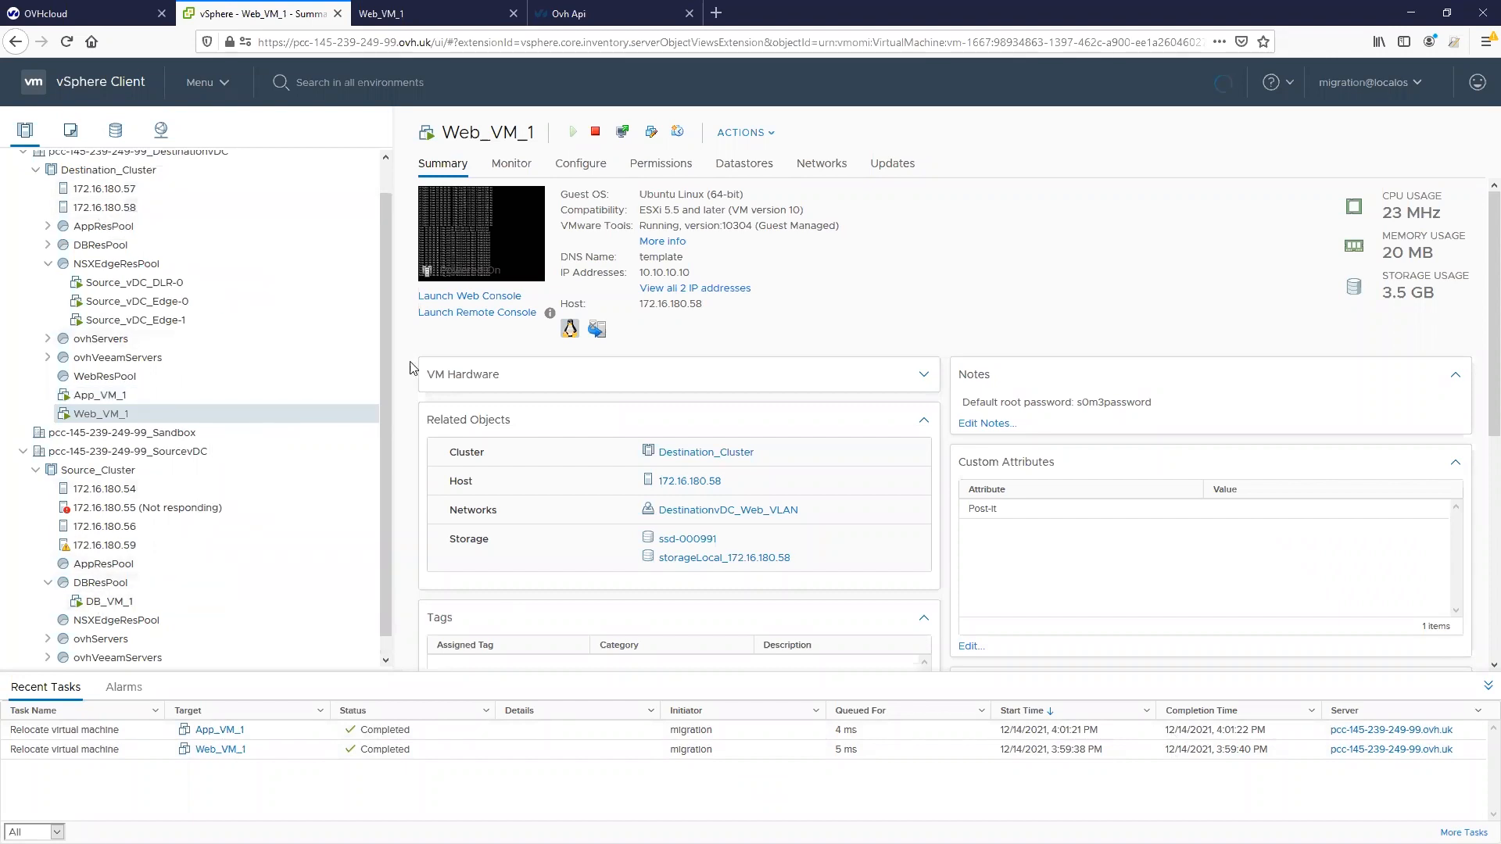
pyautogui.click(1172, 732)
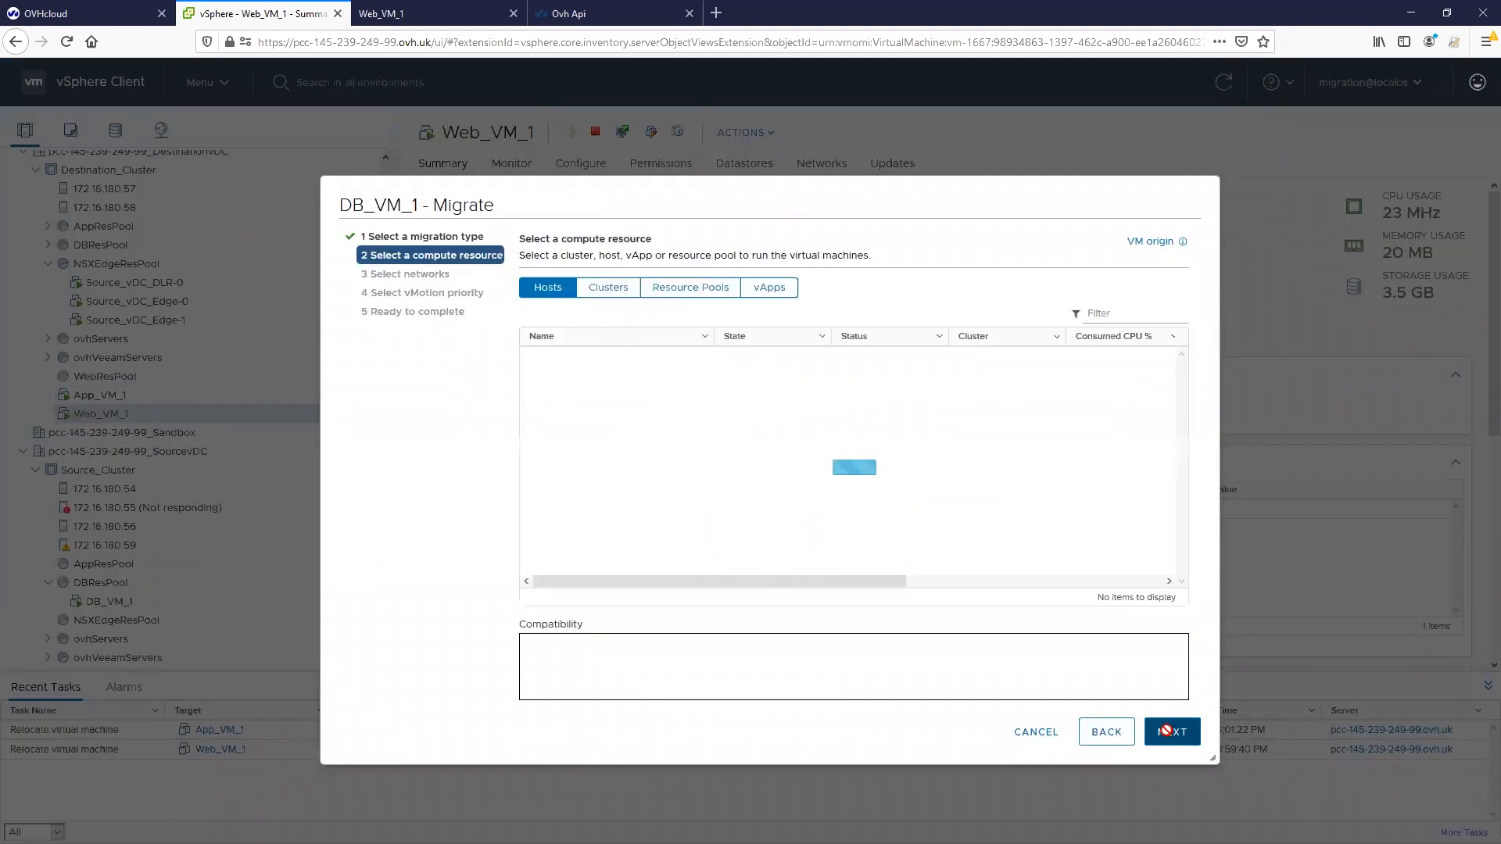
pyautogui.click(1172, 733)
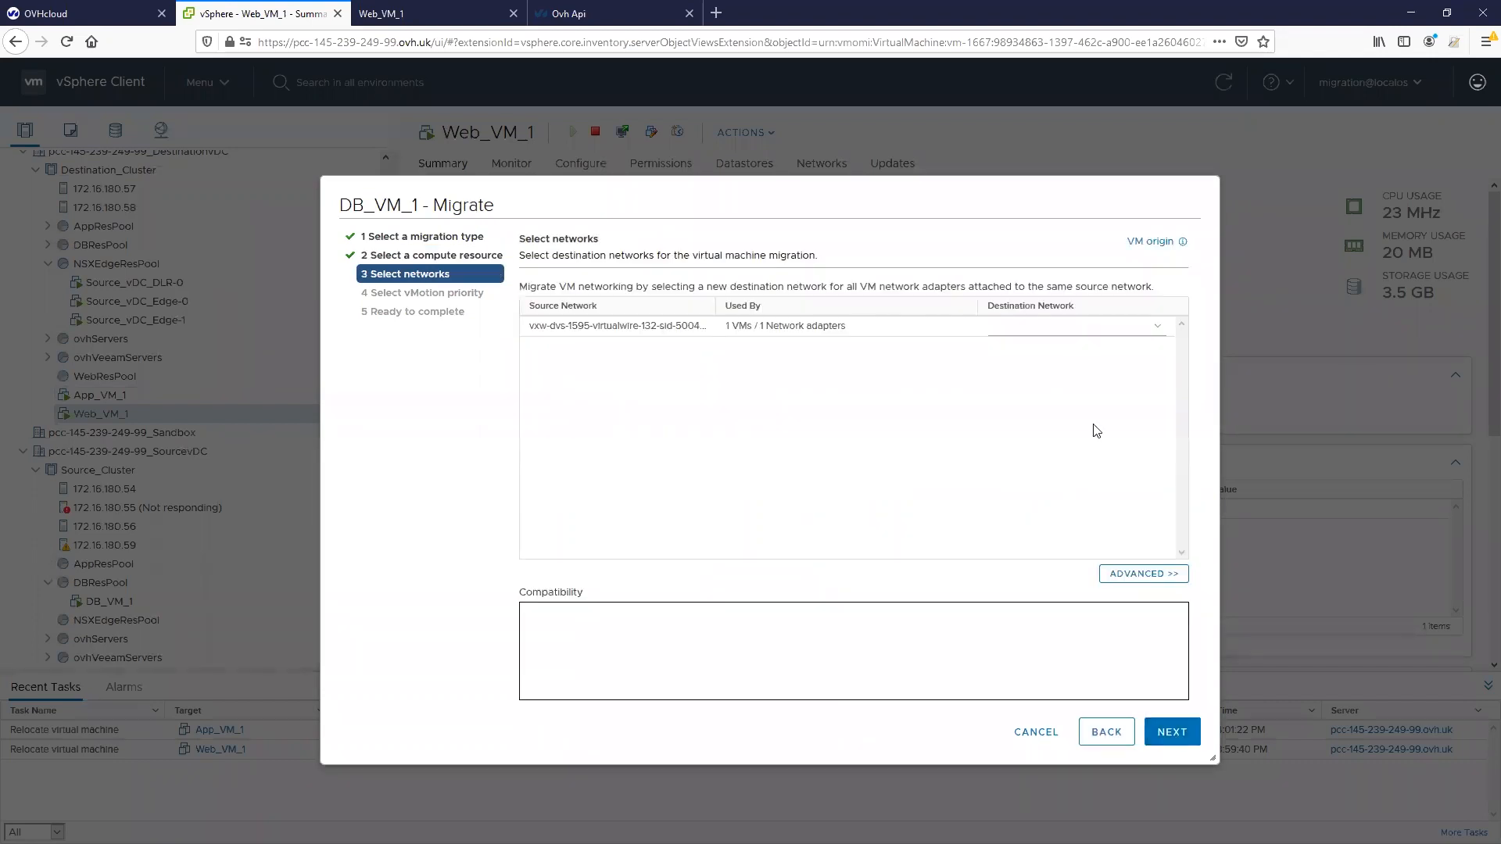
# - Assign DB_VM_1 to the network vxw-dvs-1719-virtualwire-132-sid-5004-SourcevDC_DB_VXLAN and finish its migration with high vMotion priority
pyautogui.click(1080, 328)
pyautogui.click(1014, 551)
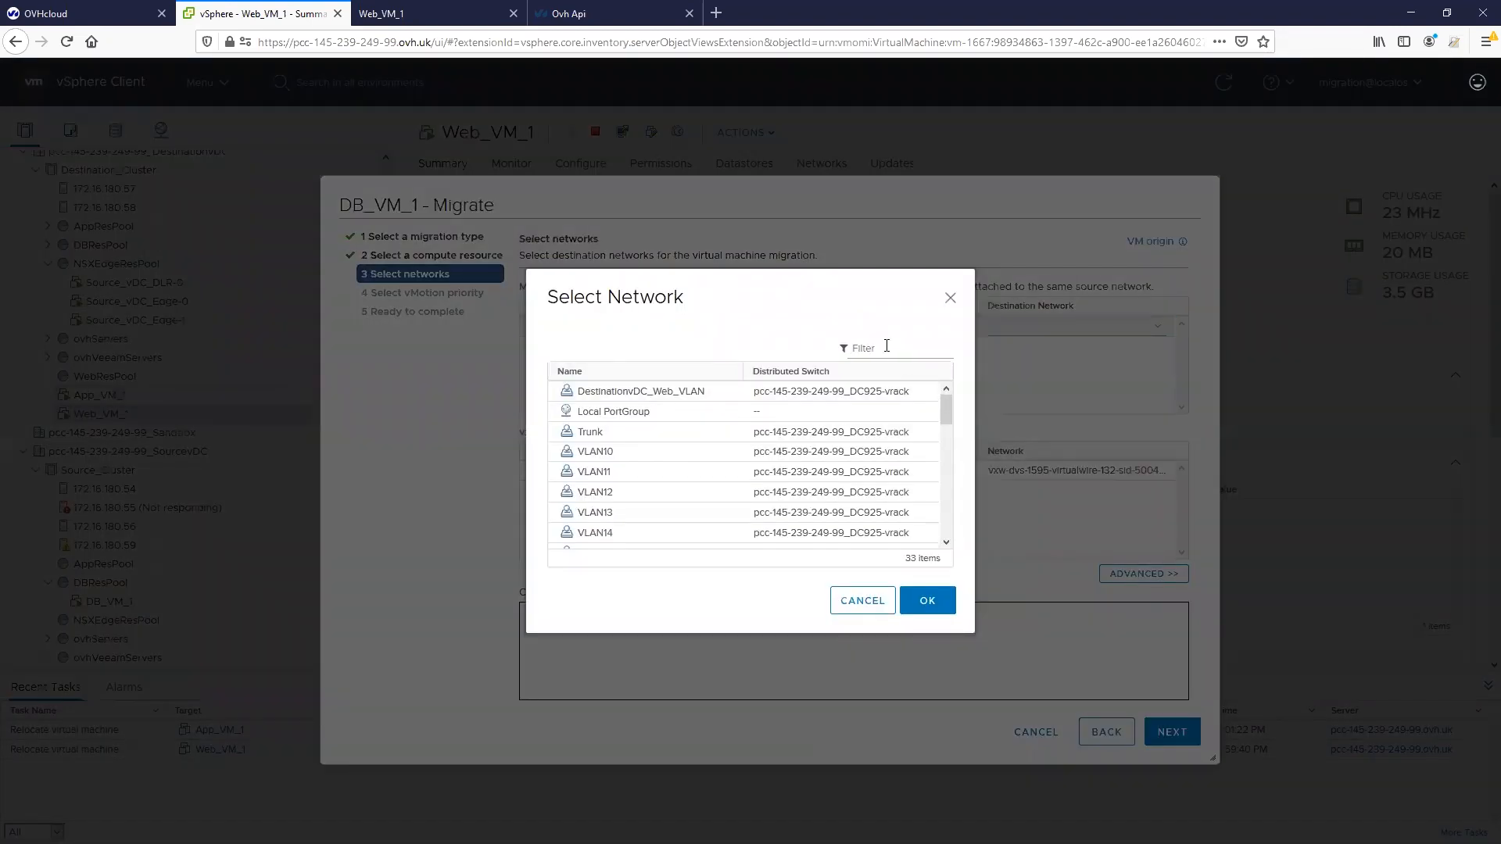
pyautogui.click(886, 346)
pyautogui.moveTo(743, 370); pyautogui.dragTo(903, 371)
pyautogui.click(848, 392)
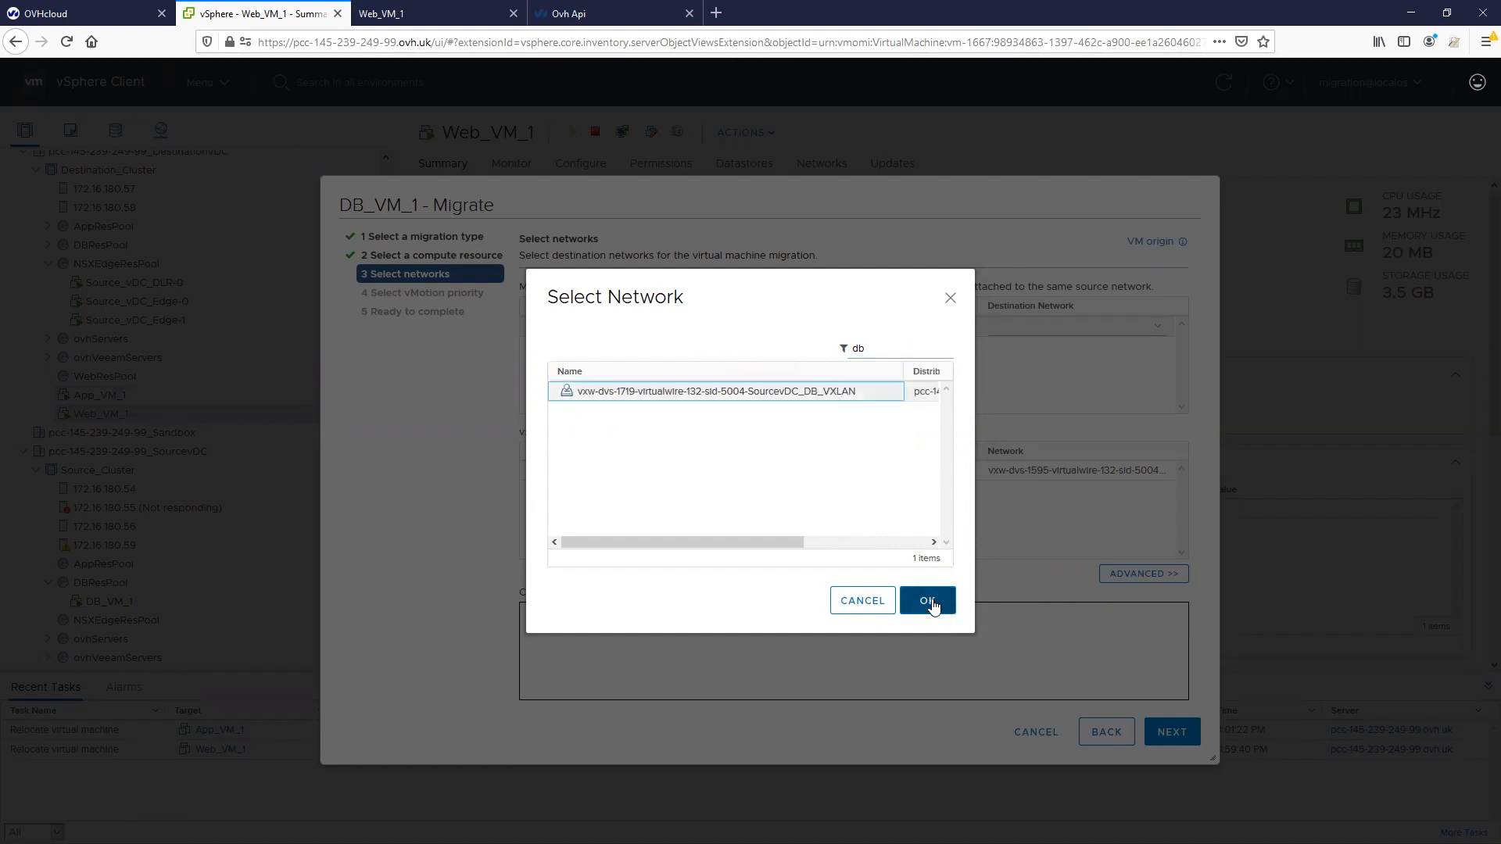
pyautogui.click(931, 602)
pyautogui.click(1172, 733)
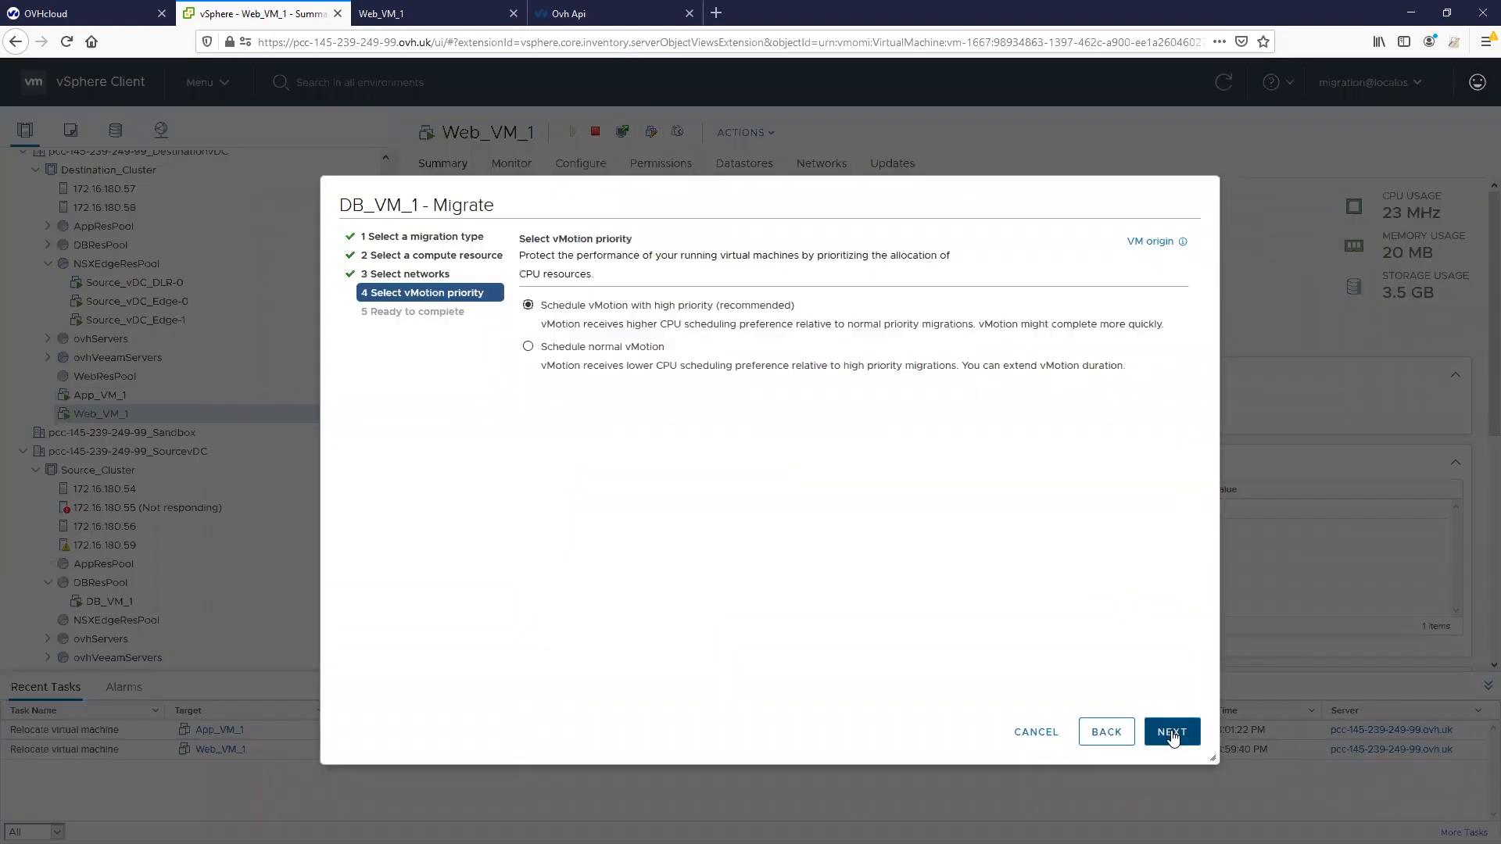
pyautogui.click(1172, 732)
pyautogui.click(1172, 732)
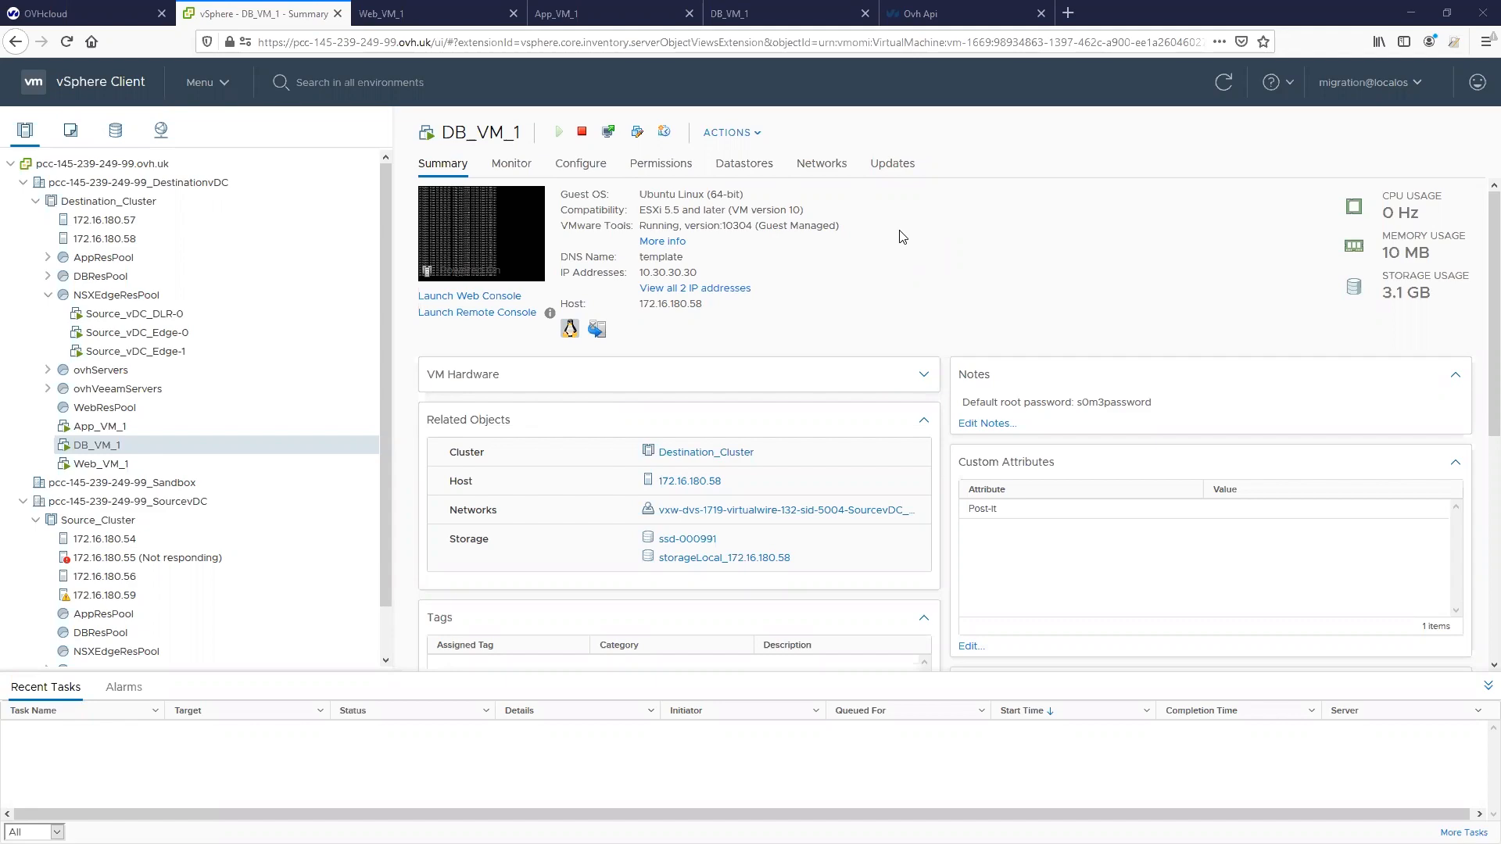
# - Test connectivity from the Web_VM_1 console by pinging 8.8.8.8, 10.20.20.20 and 10.30.30.30
pyautogui.click(442, 11)
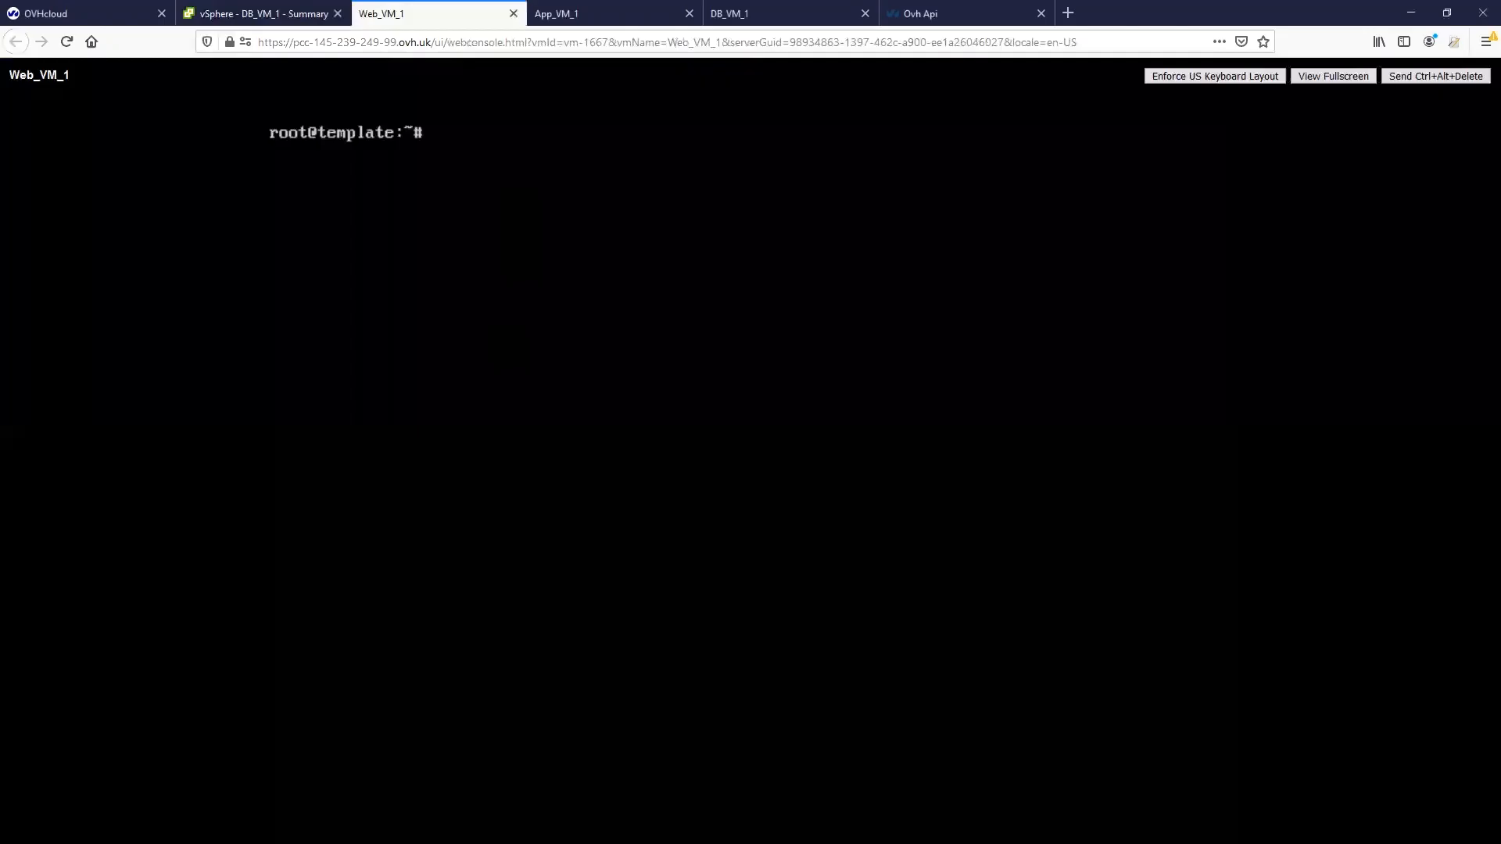
pyautogui.write('ping 8.8.8.8')
pyautogui.press('Return')
pyautogui.hotkey('ctrl', 'c')
pyautogui.write('ping 10.20.20.20')
pyautogui.press('Return')
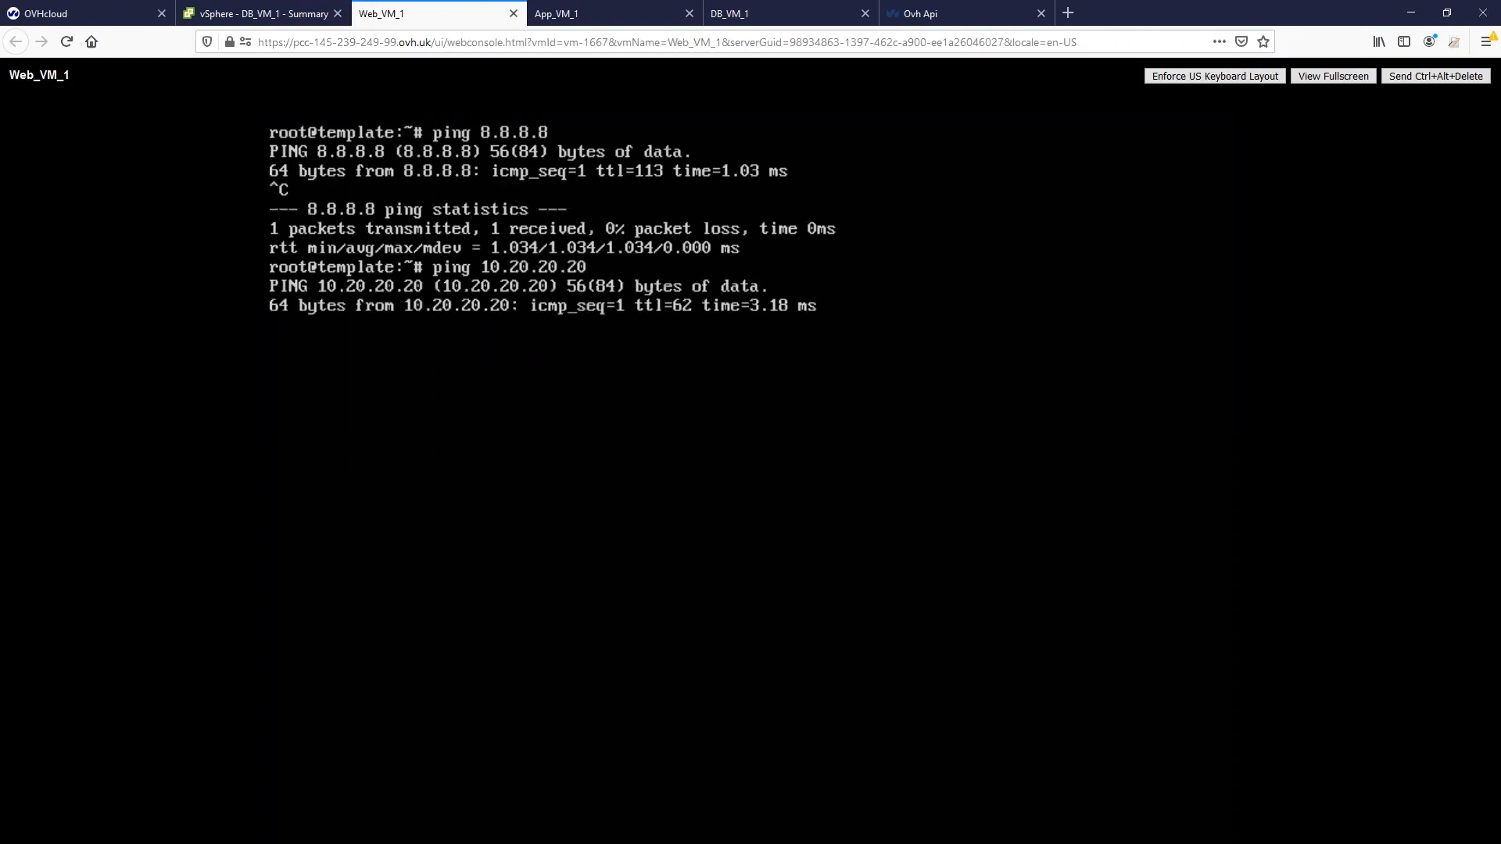
pyautogui.hotkey('ctrl', 'c')
pyautogui.write('ping 10.30.30.30')
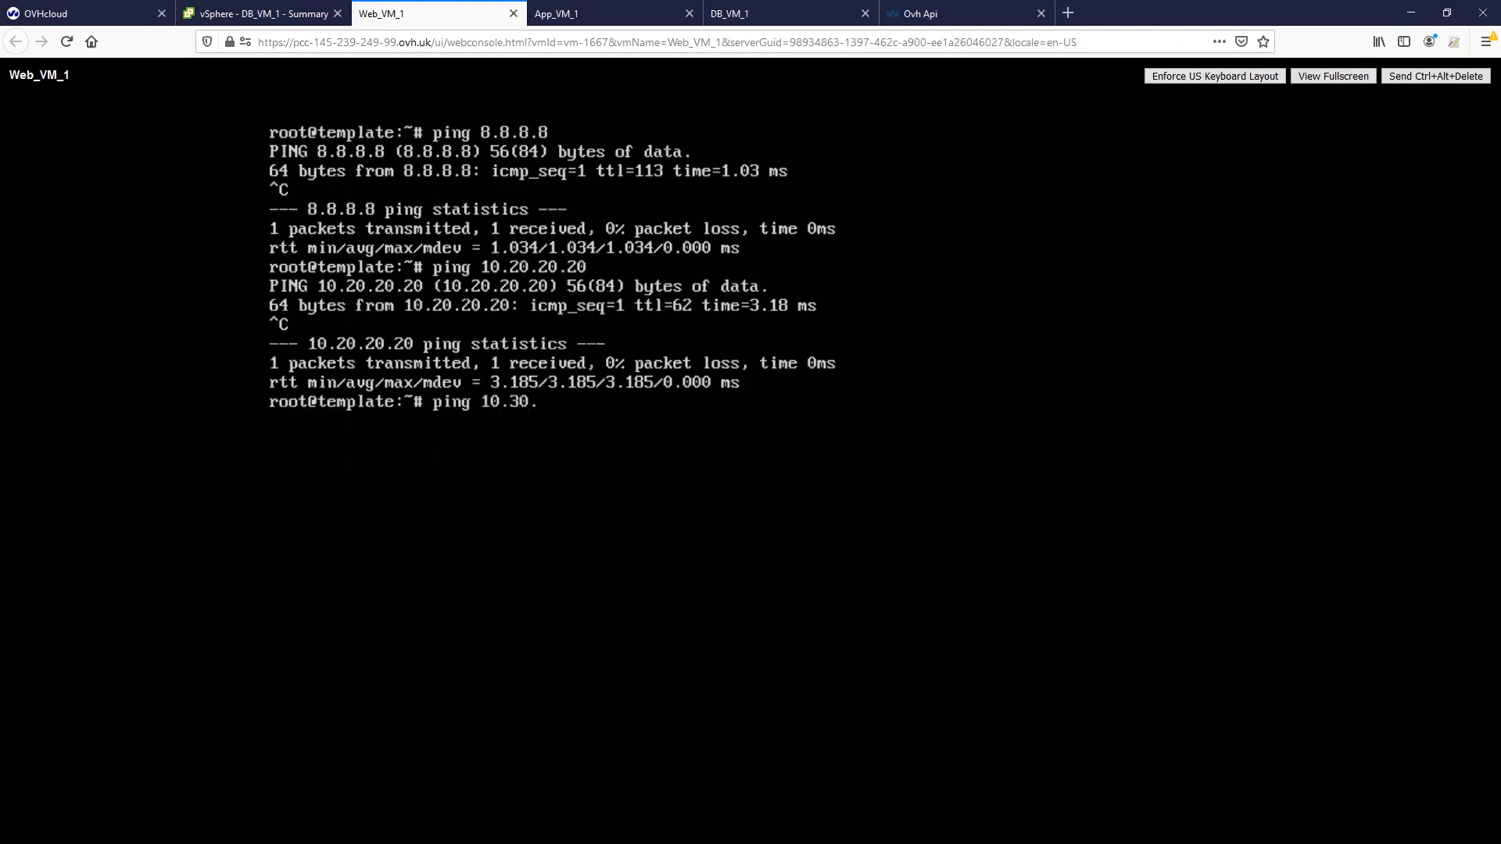
pyautogui.press('Return')
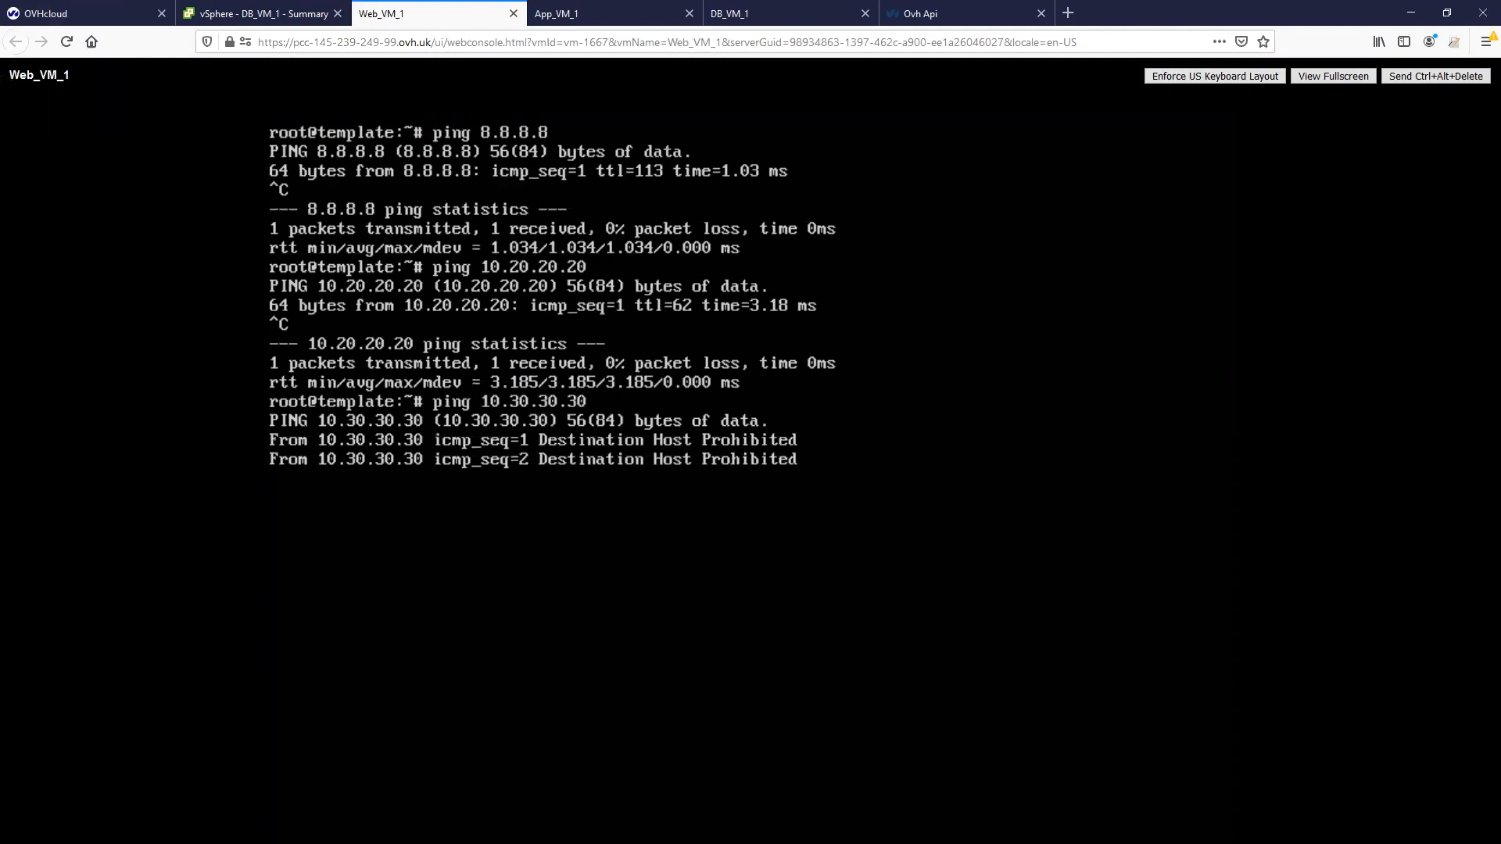
pyautogui.hotkey('ctrl', 'c')
# - Test connectivity from the App_VM_1 console by pinging 10.10.10.10, 10.30.30.30 and 8.8.8.8
pyautogui.click(583, 13)
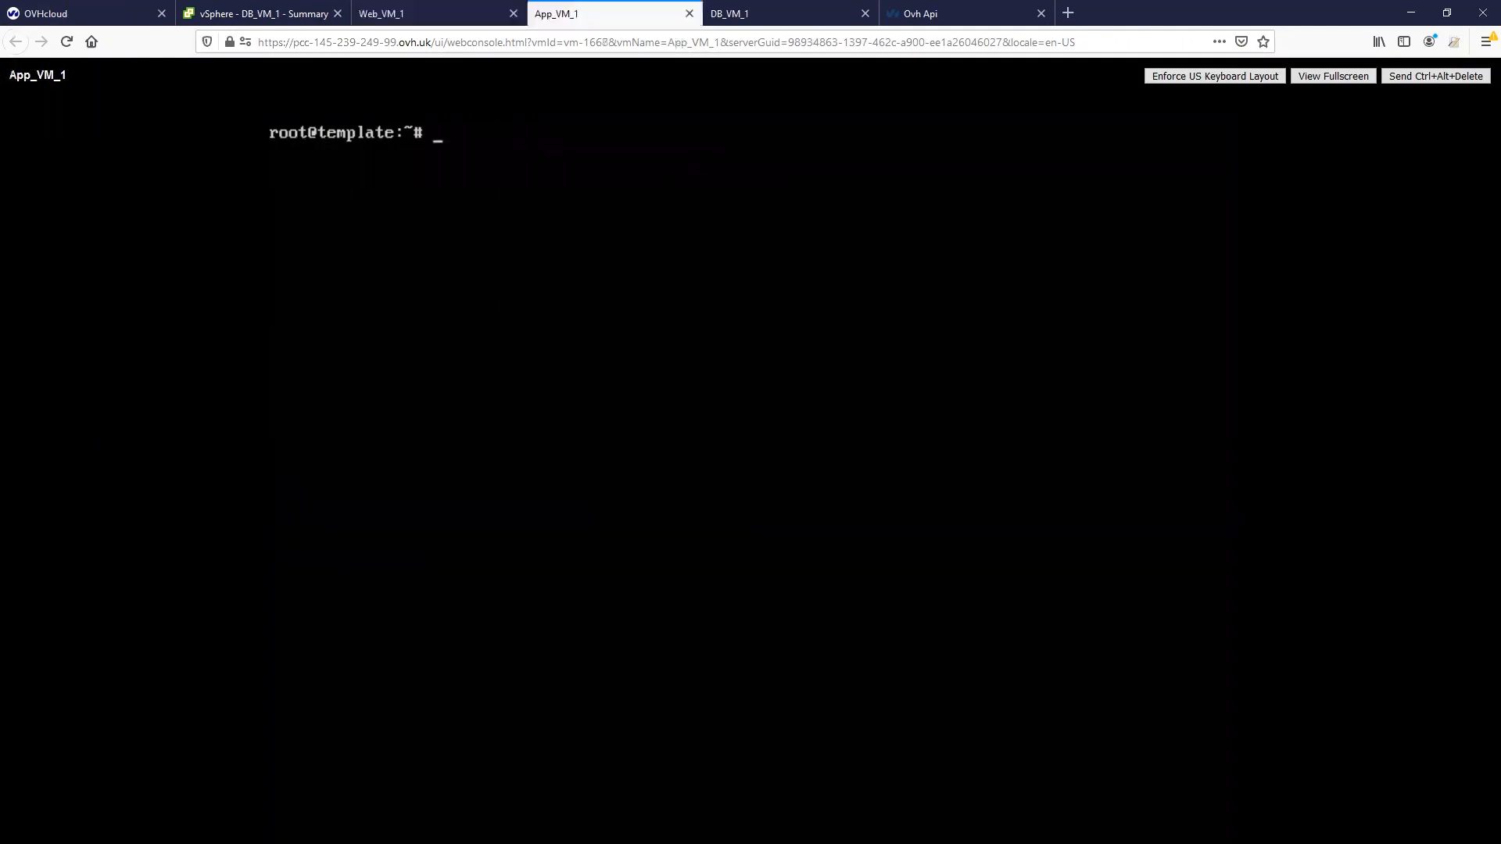
pyautogui.write('ping 10.10.10.10')
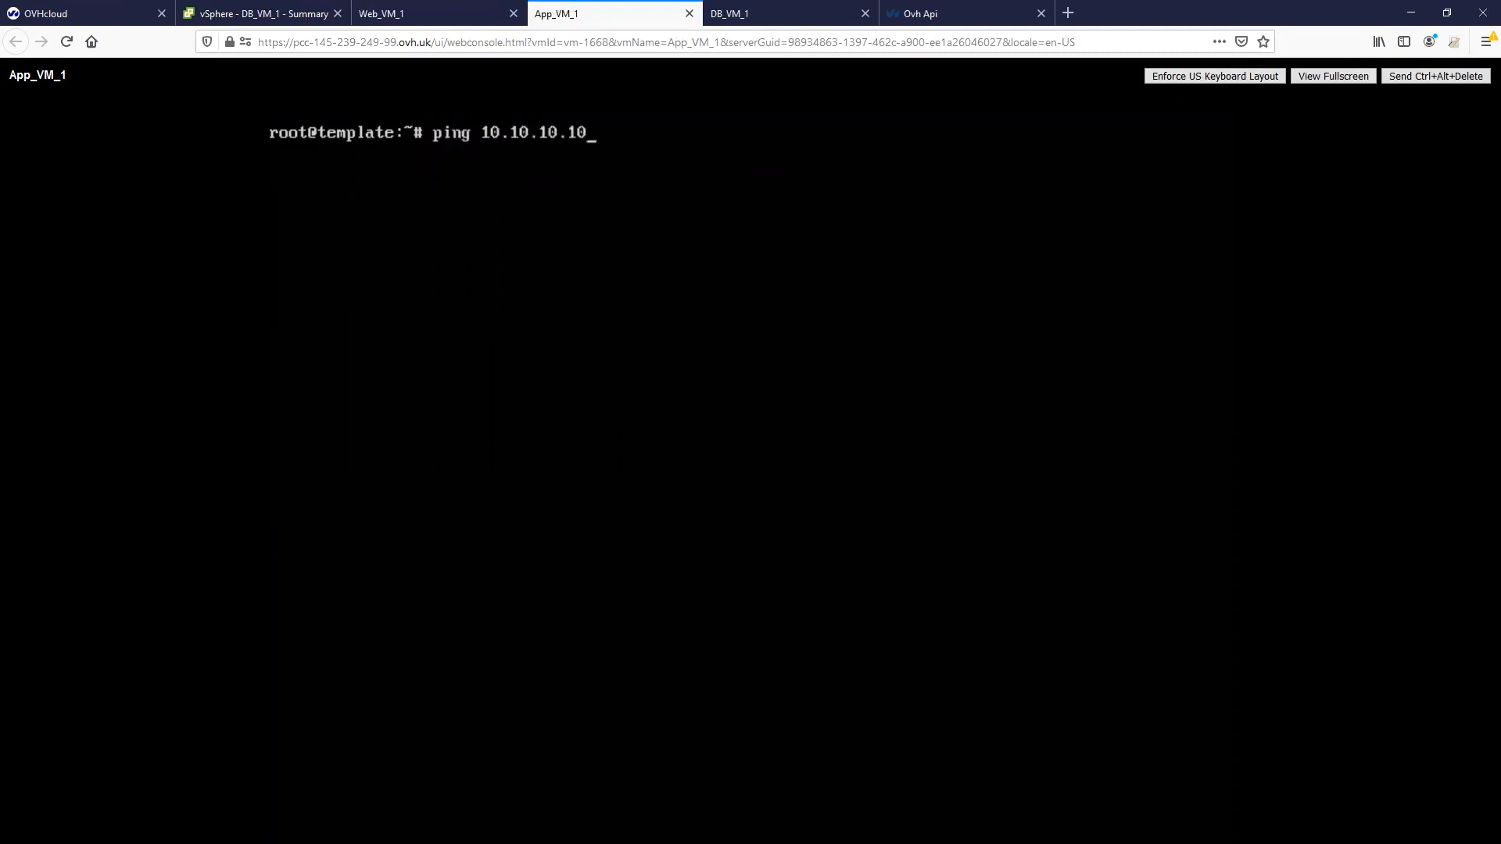
pyautogui.press('Return')
pyautogui.hotkey('ctrl', 'c')
pyautogui.write('ping')
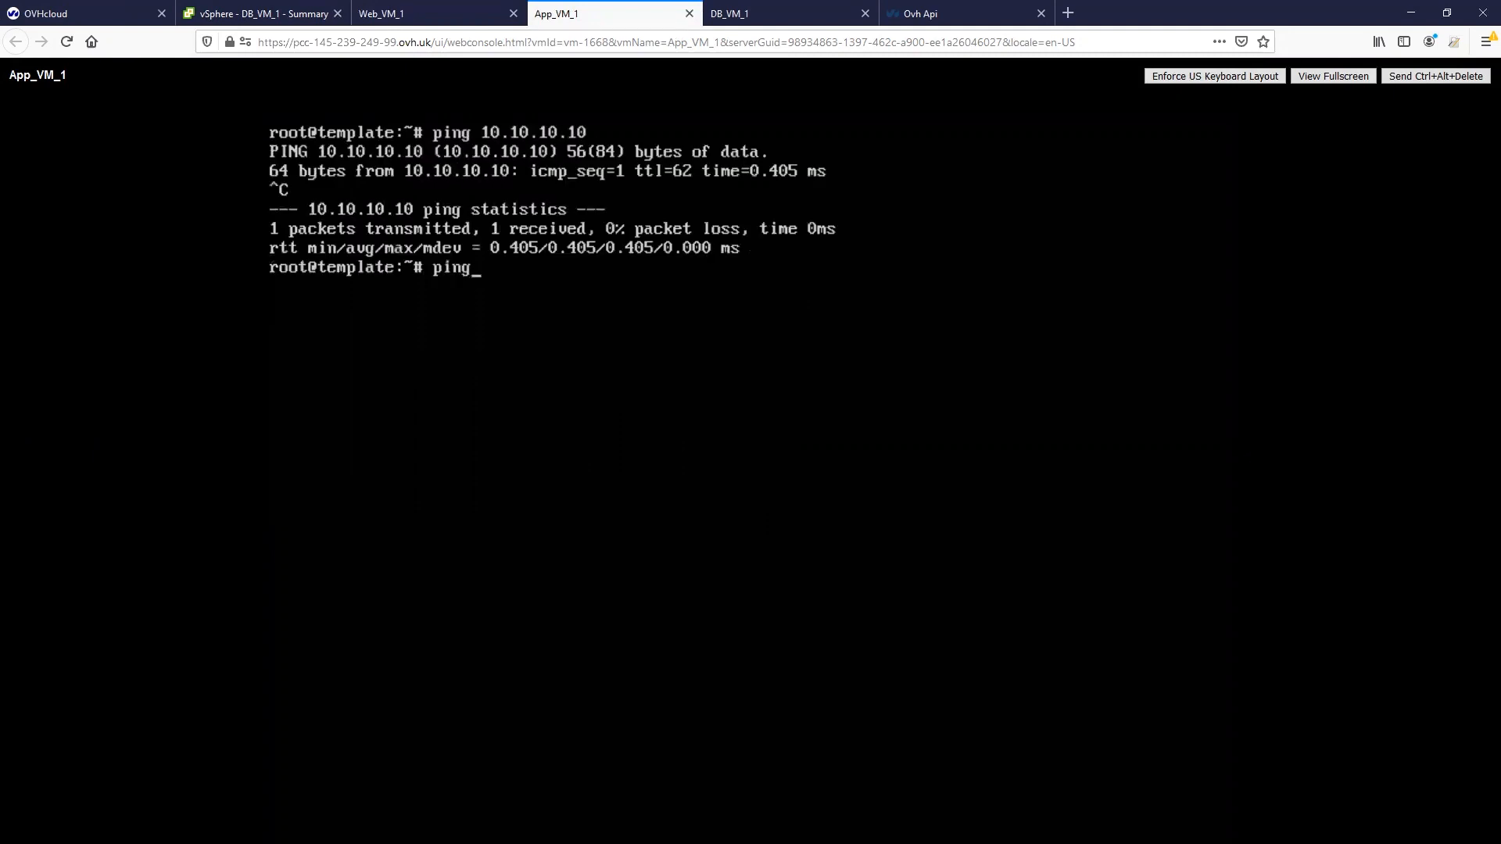
pyautogui.write(' 10.30.30.30')
pyautogui.press('Return')
pyautogui.hotkey('ctrl', 'c')
pyautogui.write('pi')
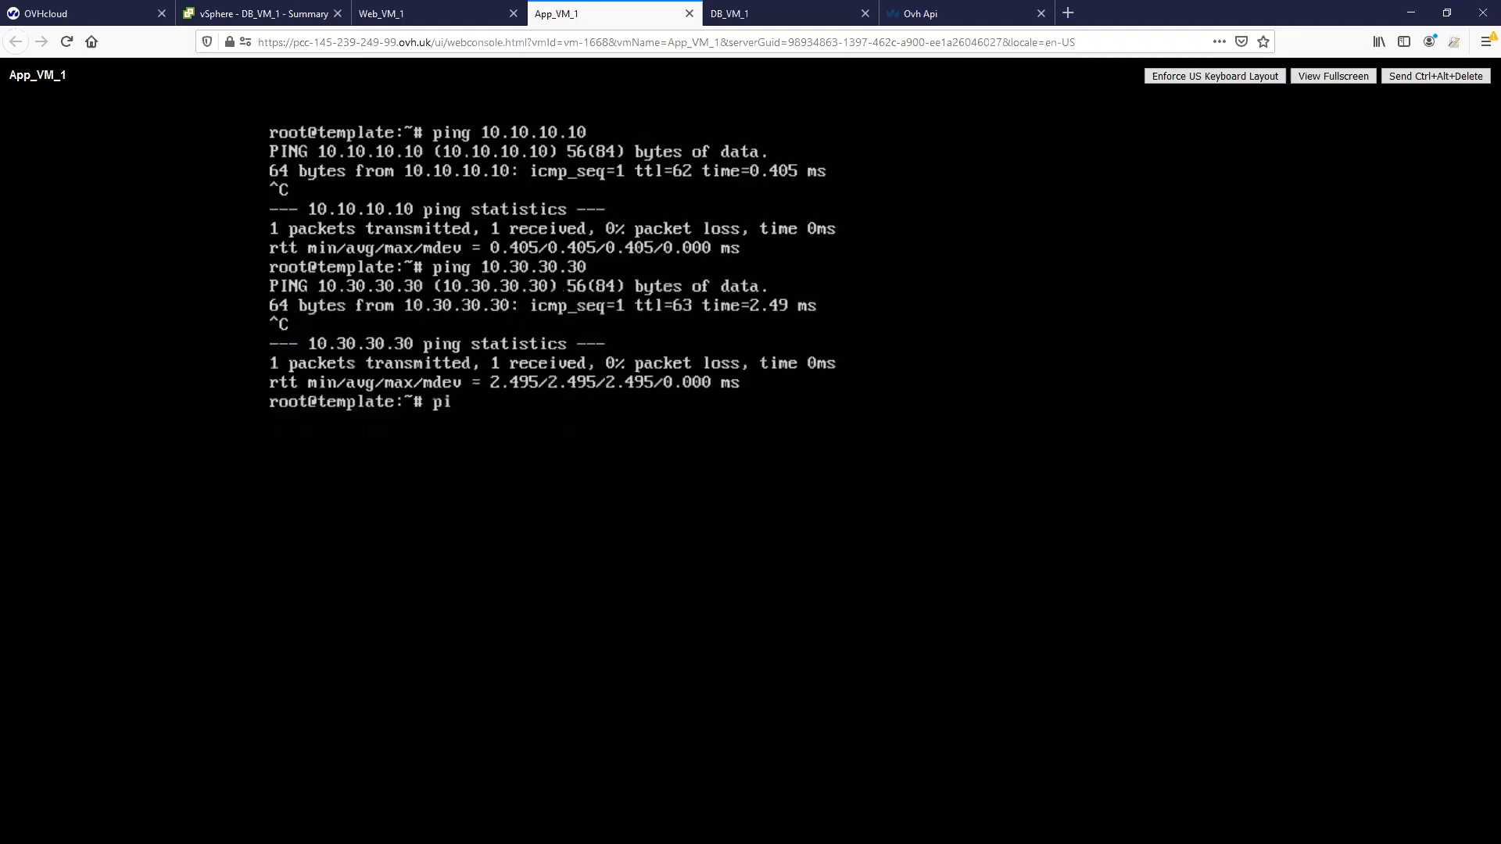
pyautogui.write('ng 8.8.8.8')
pyautogui.press('Return')
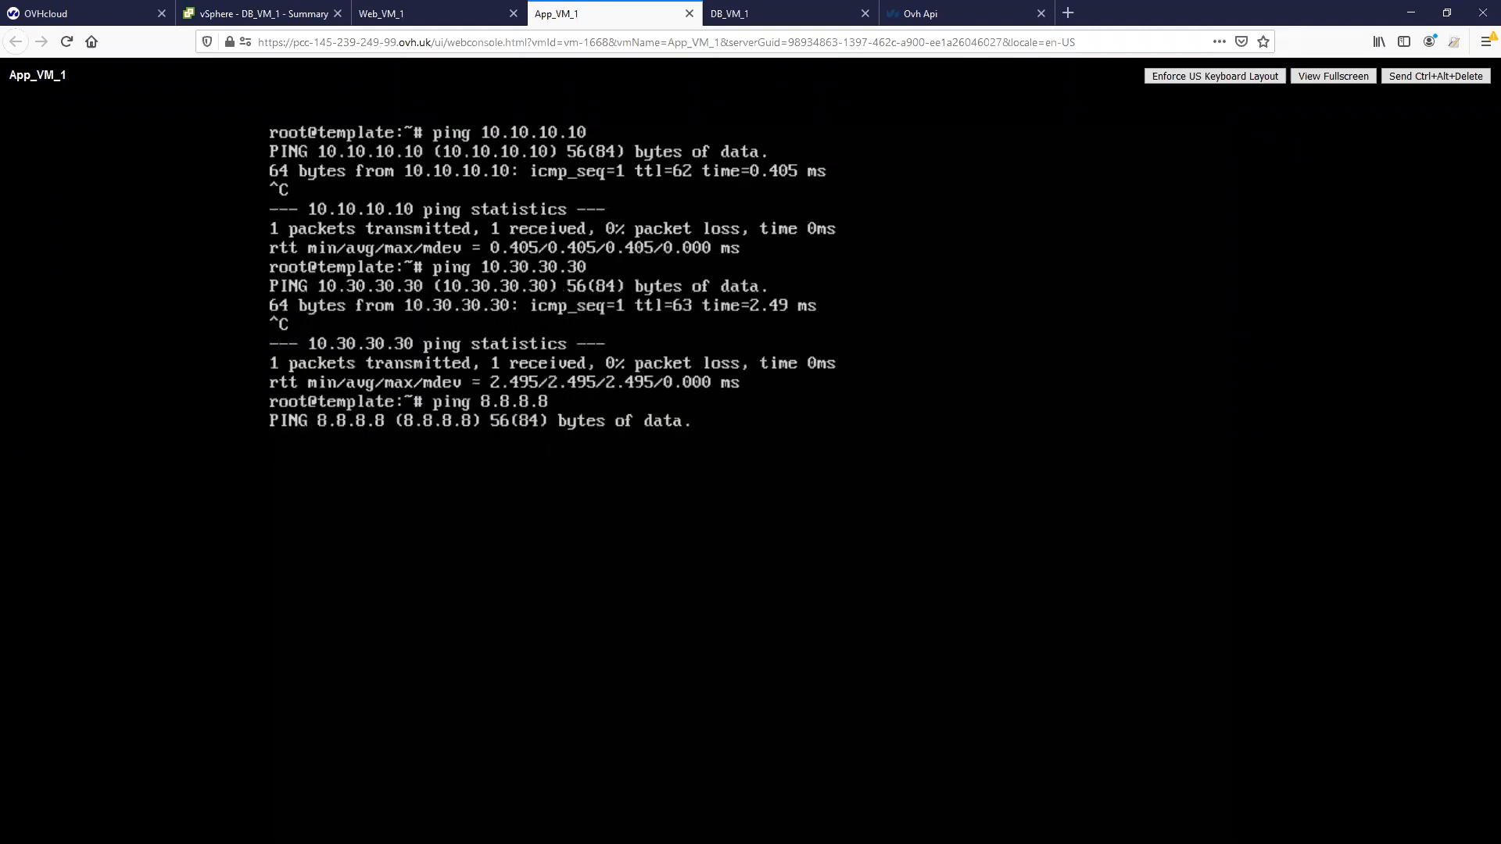
pyautogui.hotkey('ctrl', 'c')
# - Test connectivity from the DB_VM_1 console by pinging 10.20.20.20, 10.10.10.10 and 8.8.8.8
pyautogui.click(759, 14)
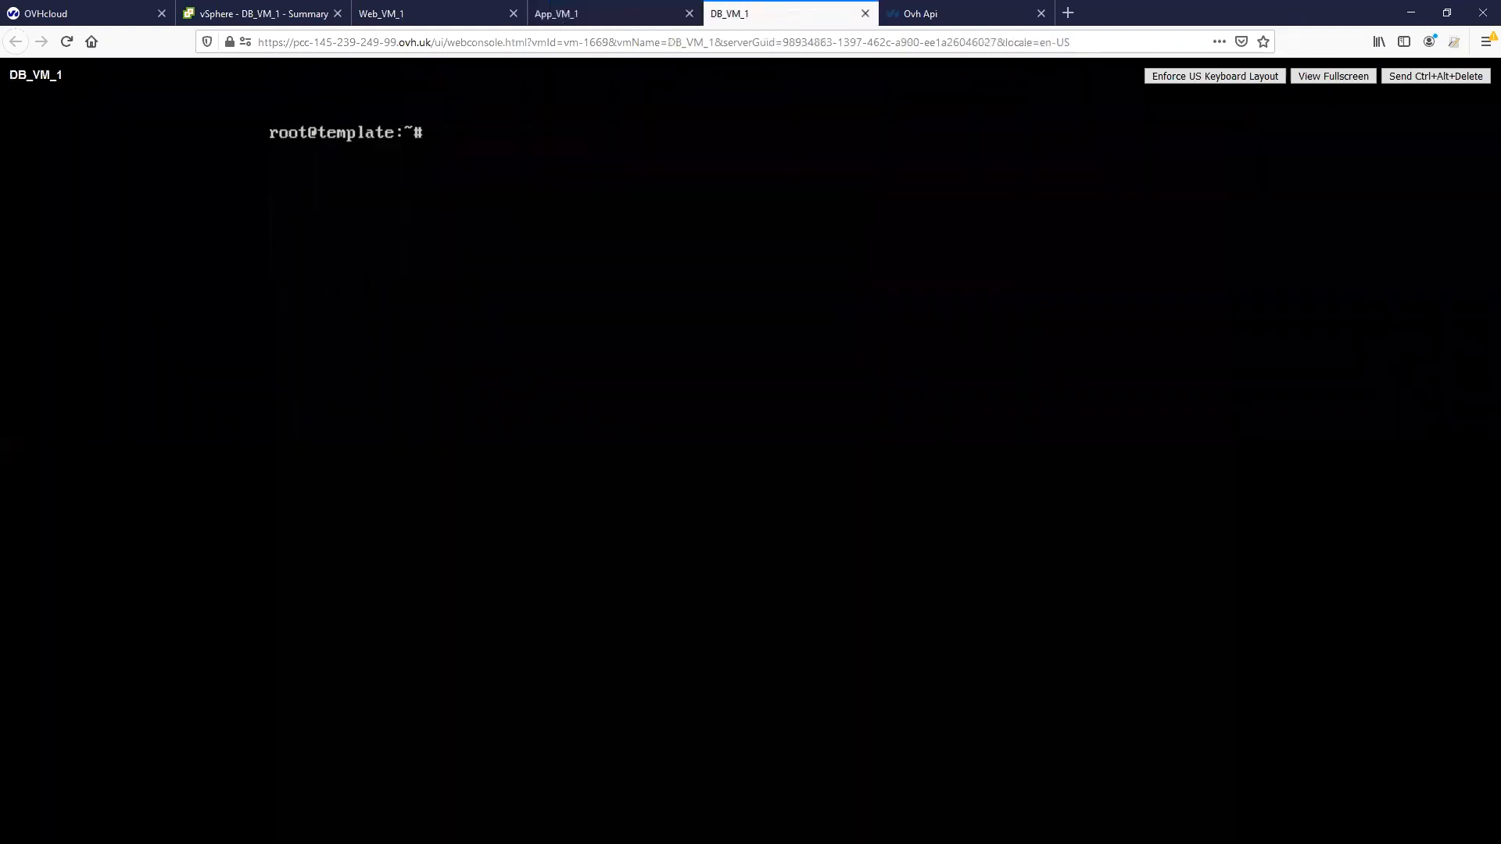
pyautogui.write('ping 10.20.20.20')
pyautogui.press('Return')
pyautogui.hotkey('ctrl', 'c')
pyautogui.write('ping 10.10.10.10')
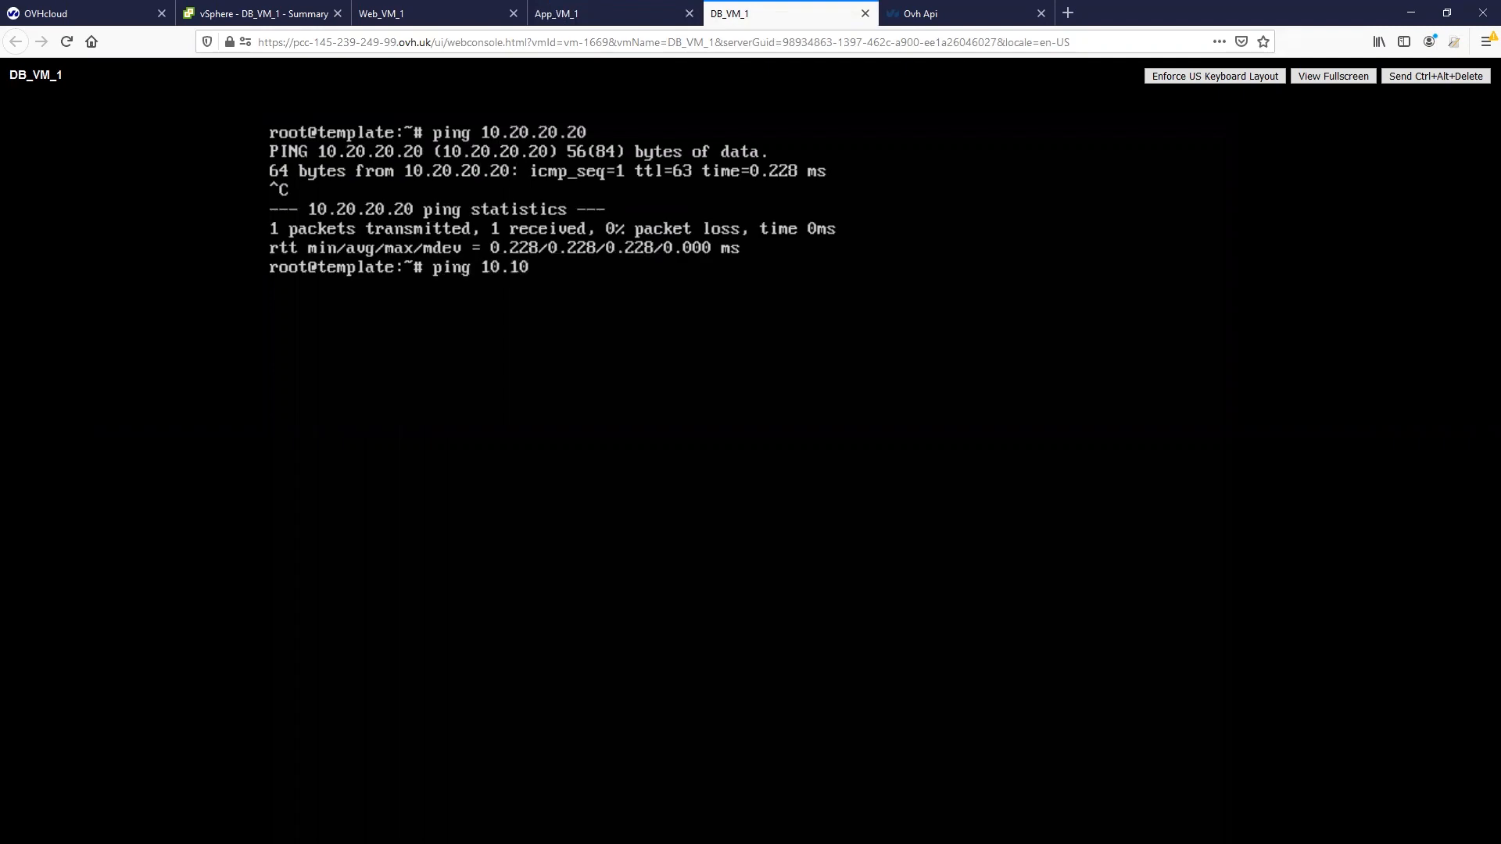
pyautogui.press('Return')
pyautogui.hotkey('ctrl', 'c')
pyautogui.write('ping 8.8.8.8')
pyautogui.press('Return')
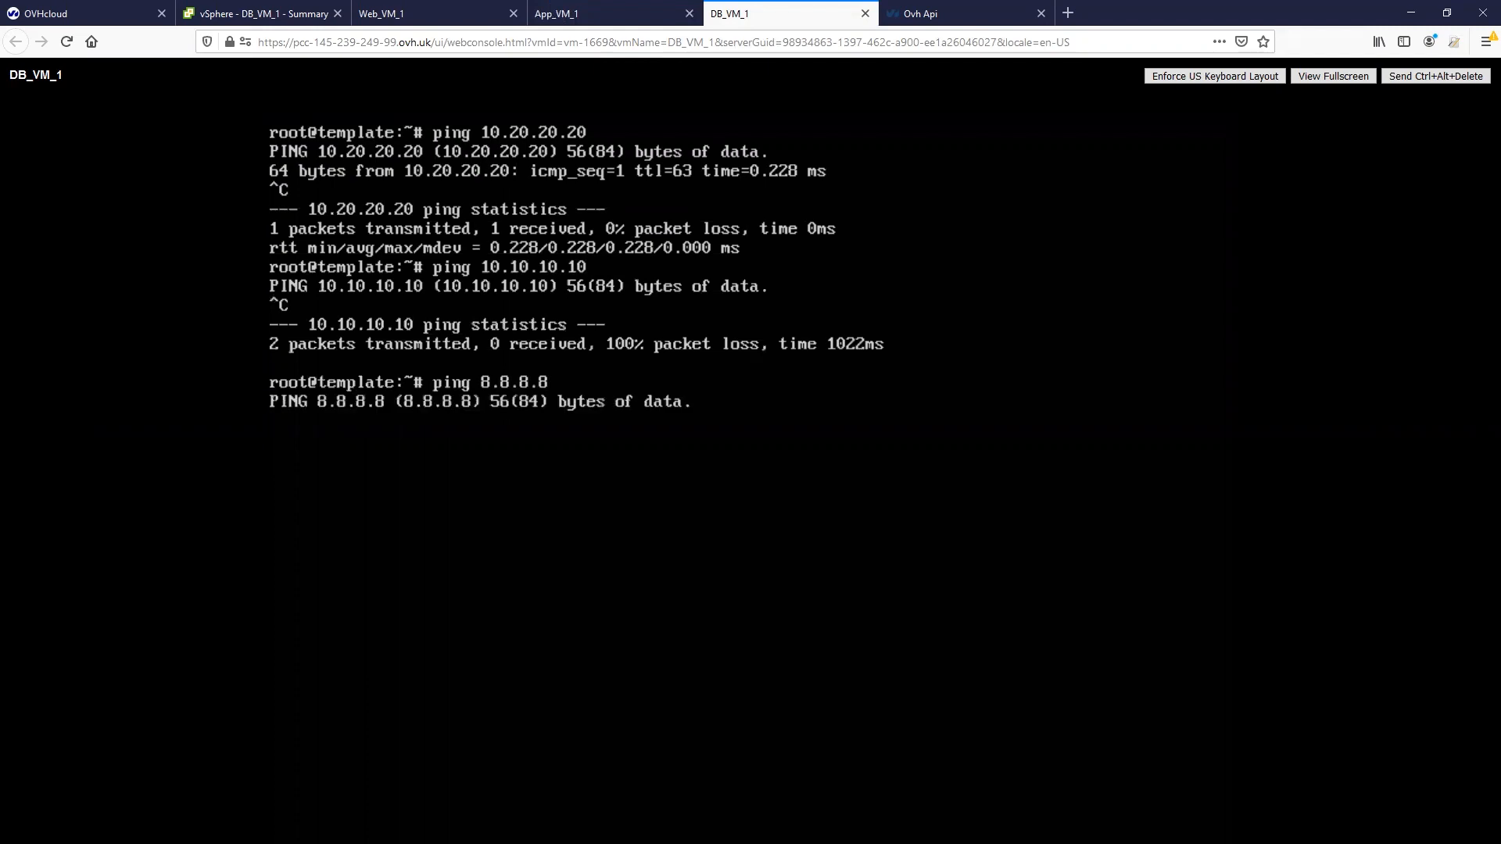
pyautogui.hotkey('ctrl', 'c')
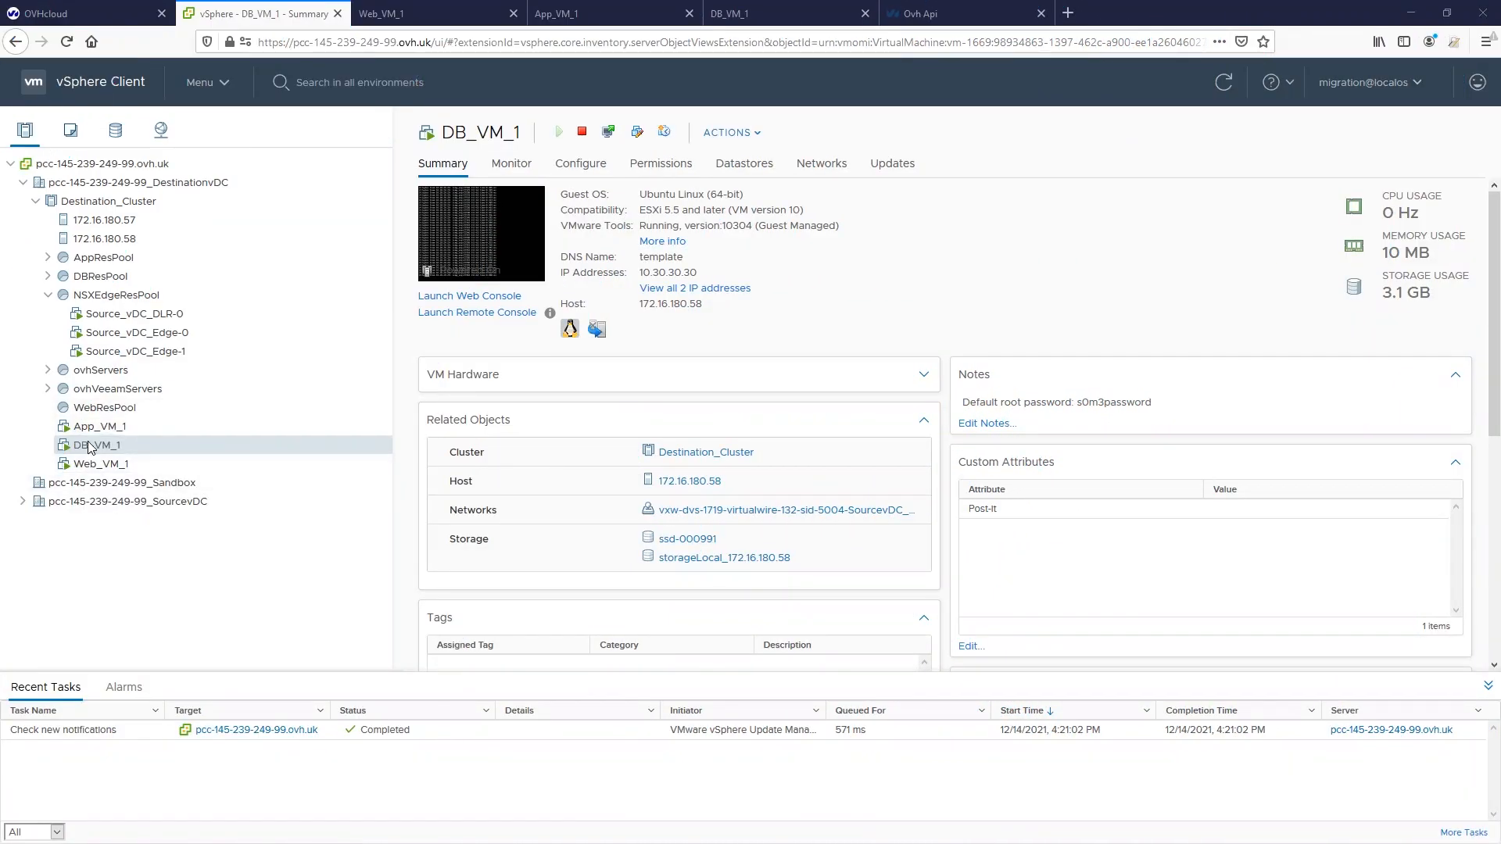
# - Open the OVHcloud Backup Management settings of DB_VM_1 in the vSphere inventory
pyautogui.rightClick(100, 447)
pyautogui.moveTo(206, 813)
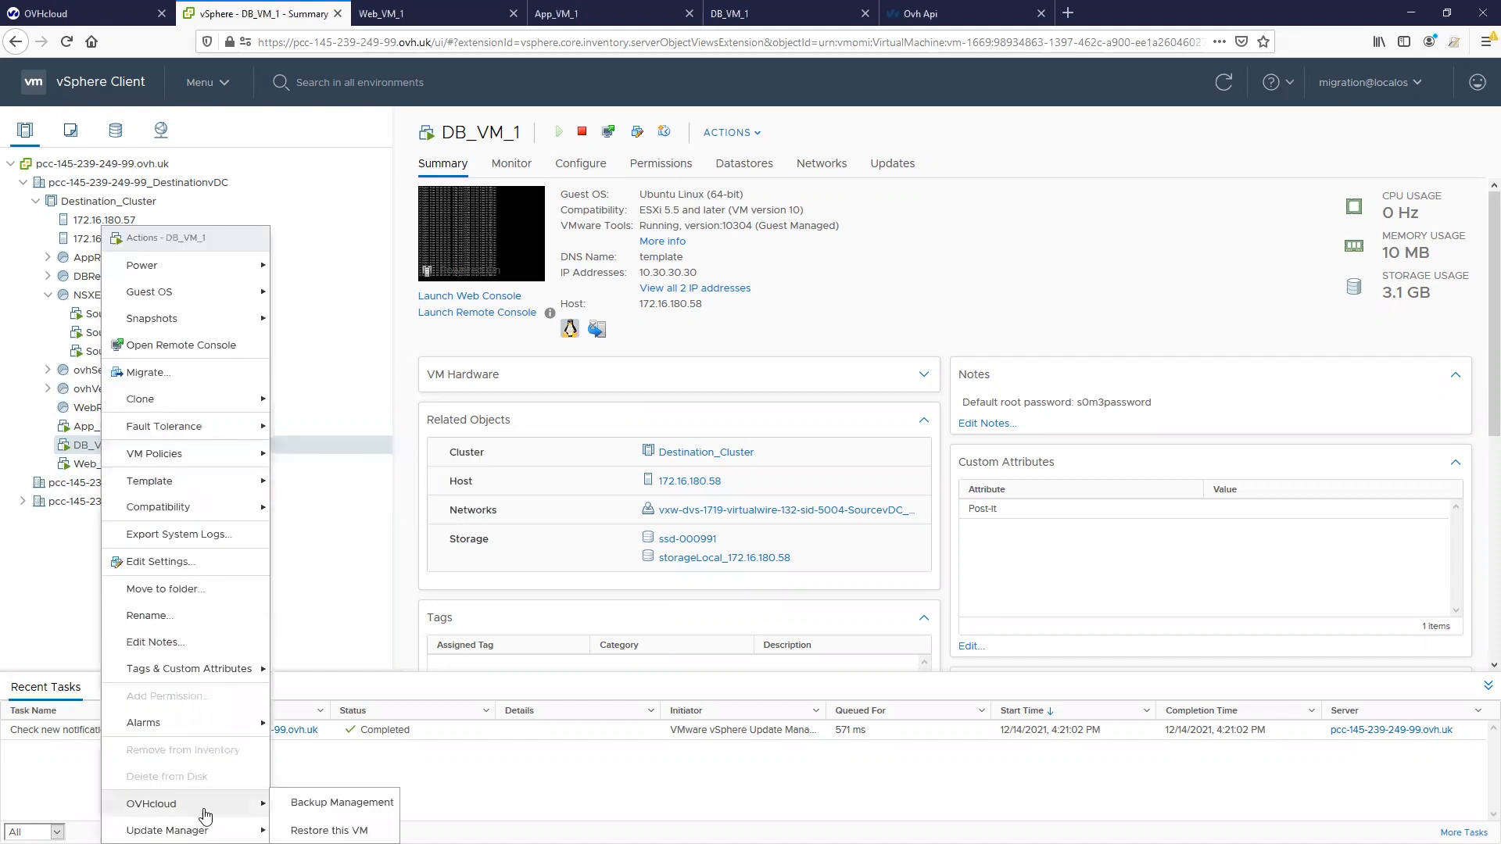
pyautogui.click(320, 802)
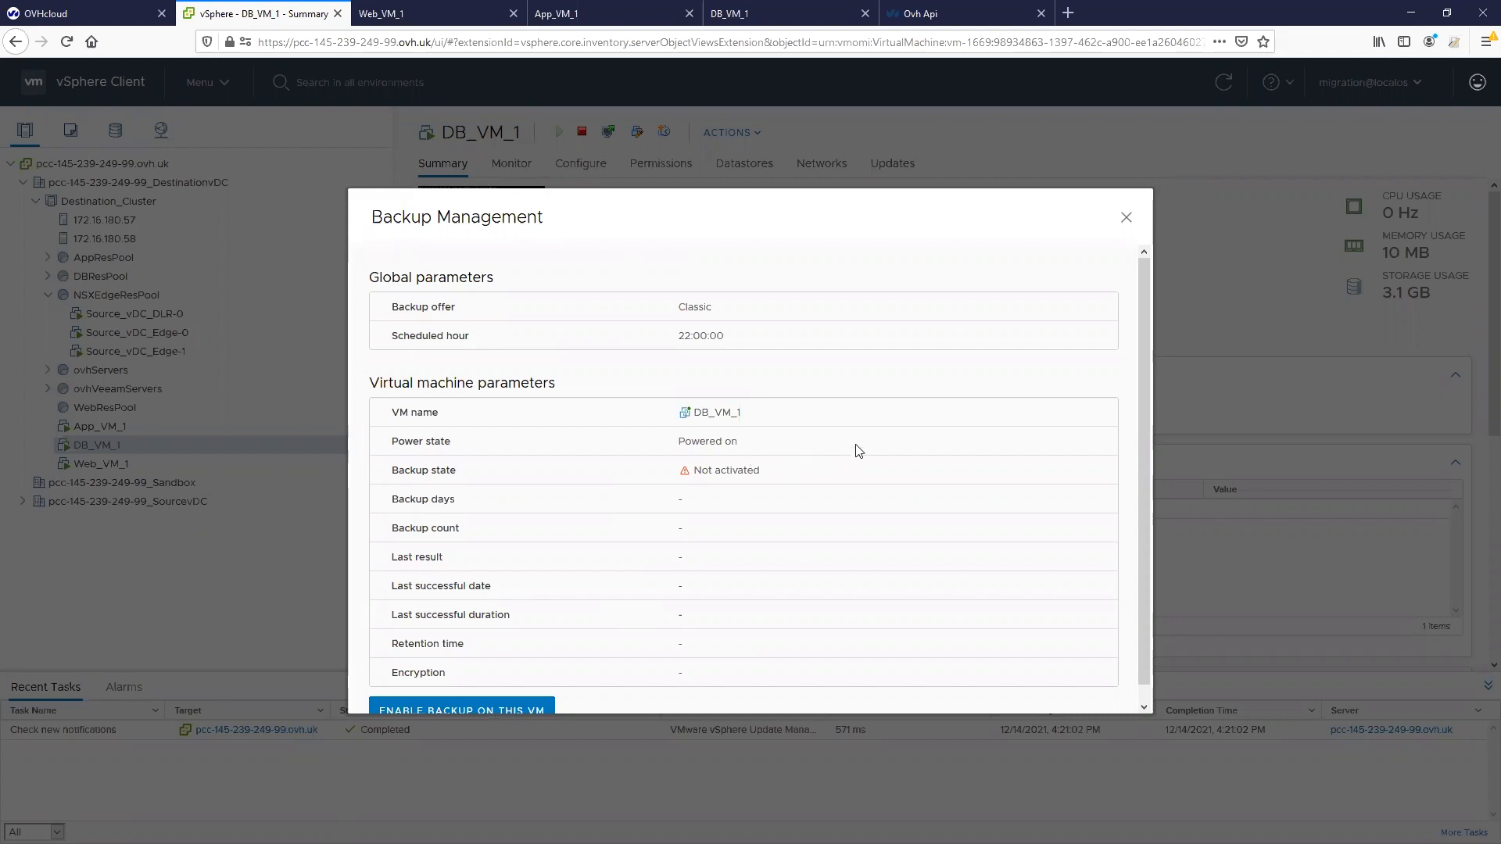
# - Close the backup settings, switch to the OVH API console and open the dedicatedCloud call filtered by checkBackupJobs
pyautogui.click(1126, 219)
pyautogui.click(923, 13)
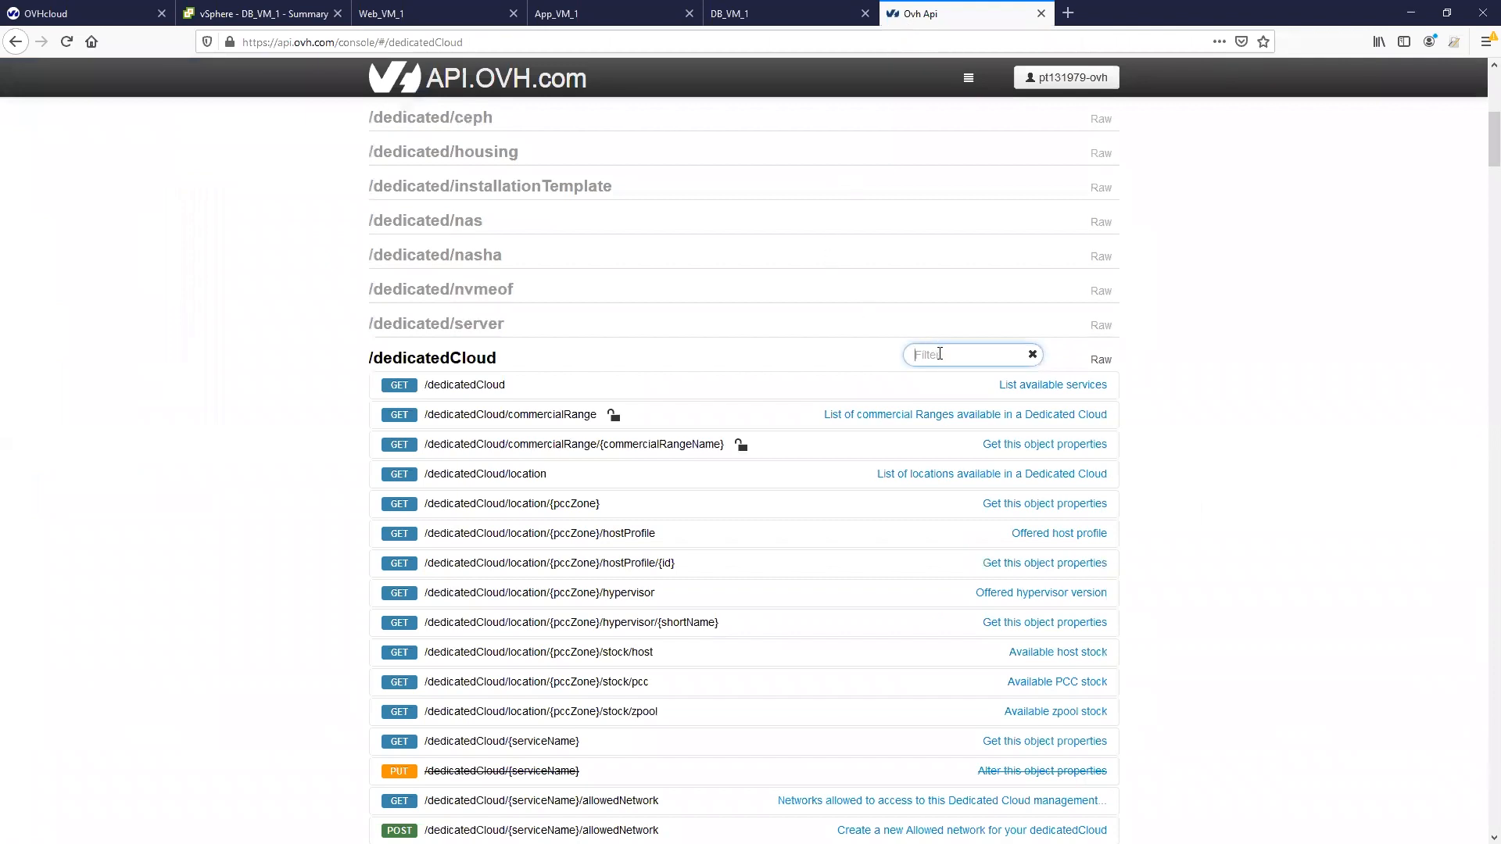
pyautogui.hotkey('ctrl', 'v')
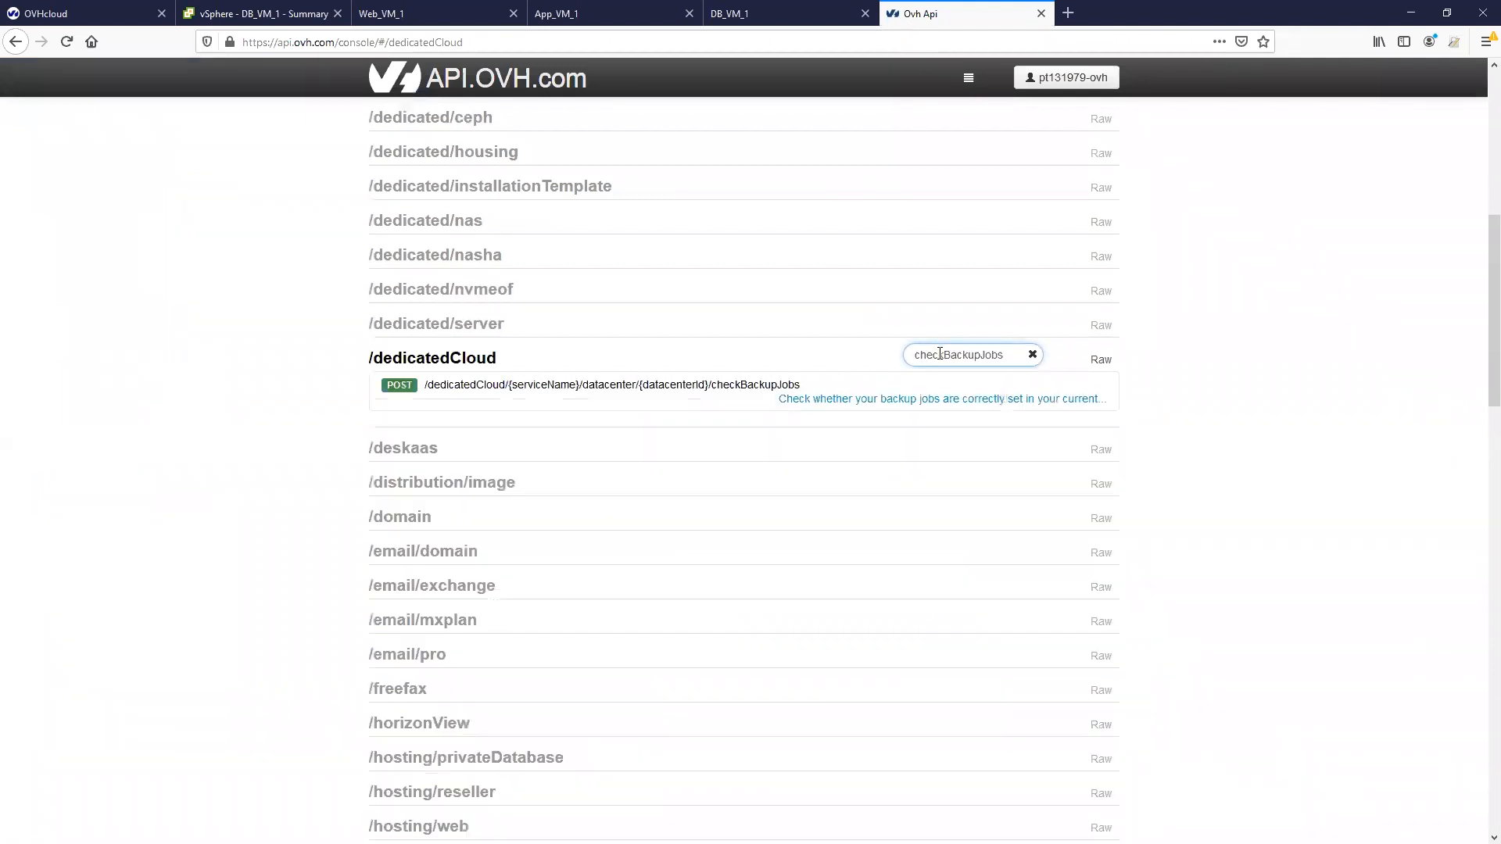
pyautogui.click(587, 391)
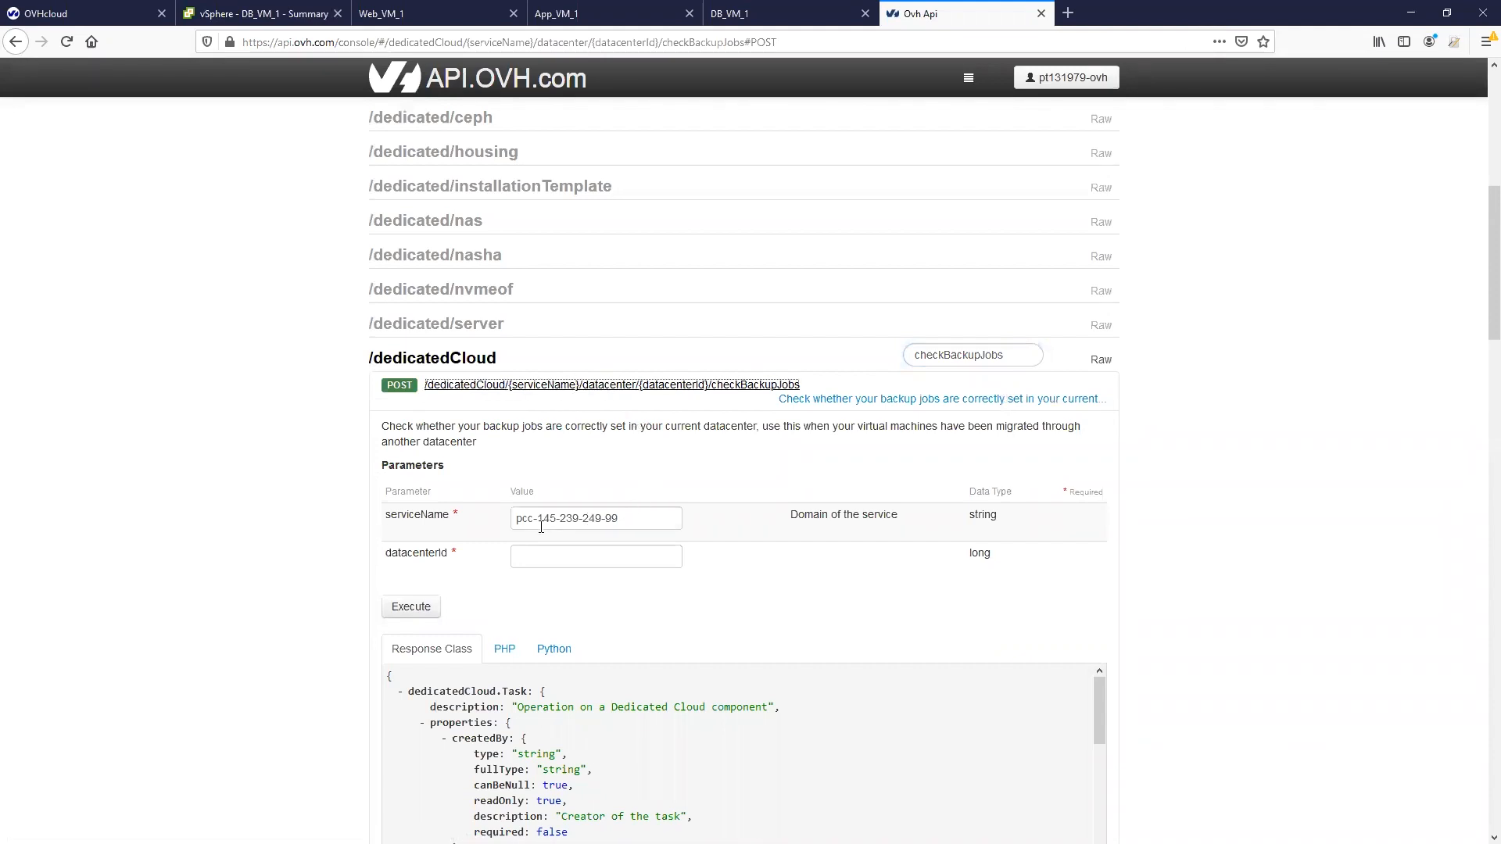
pyautogui.moveTo(516, 520); pyautogui.dragTo(635, 519)
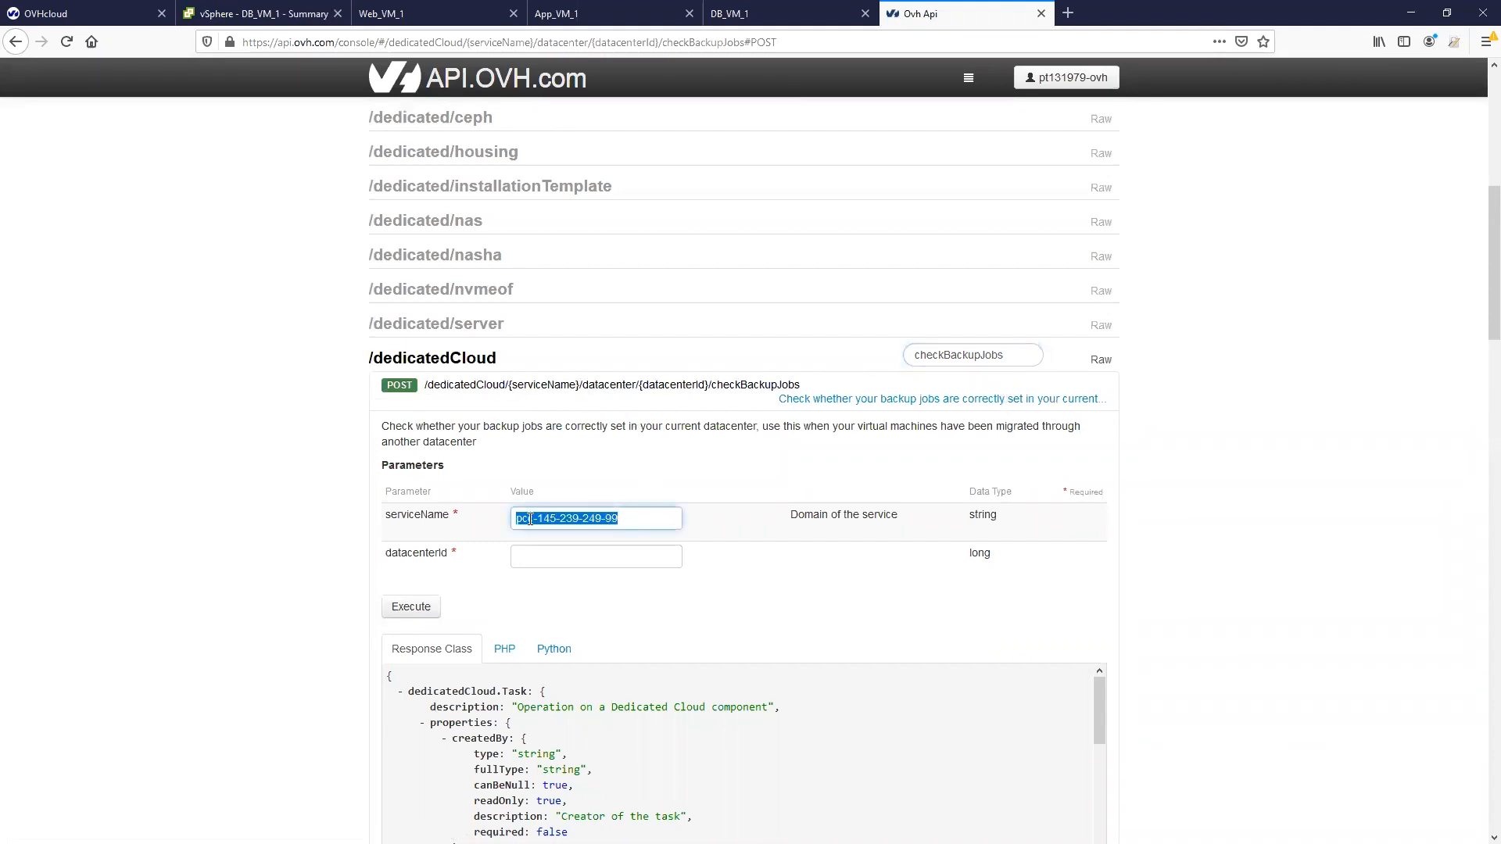
pyautogui.click(555, 558)
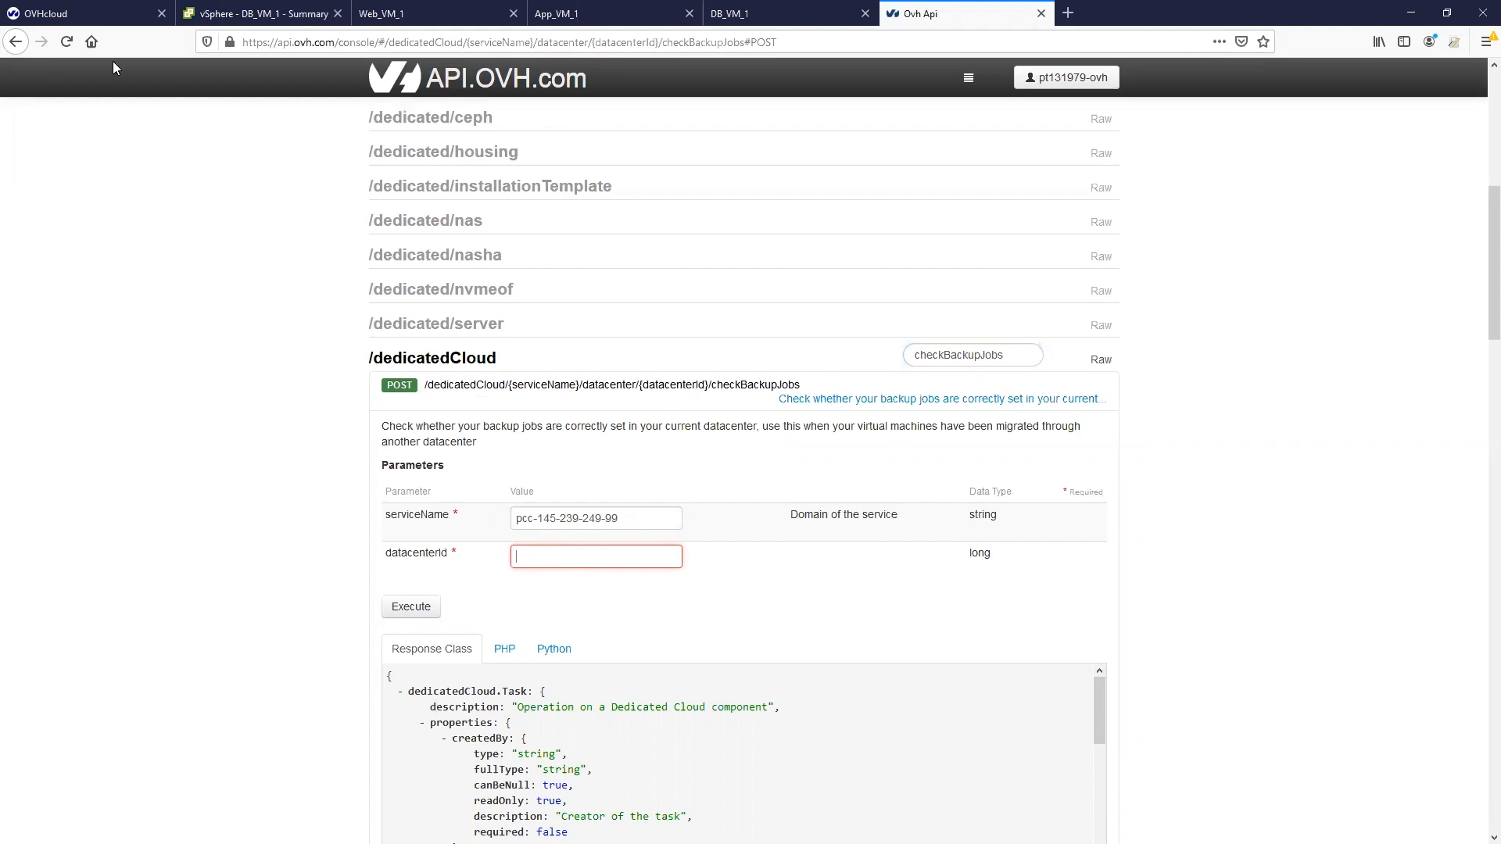
pyautogui.click(72, 13)
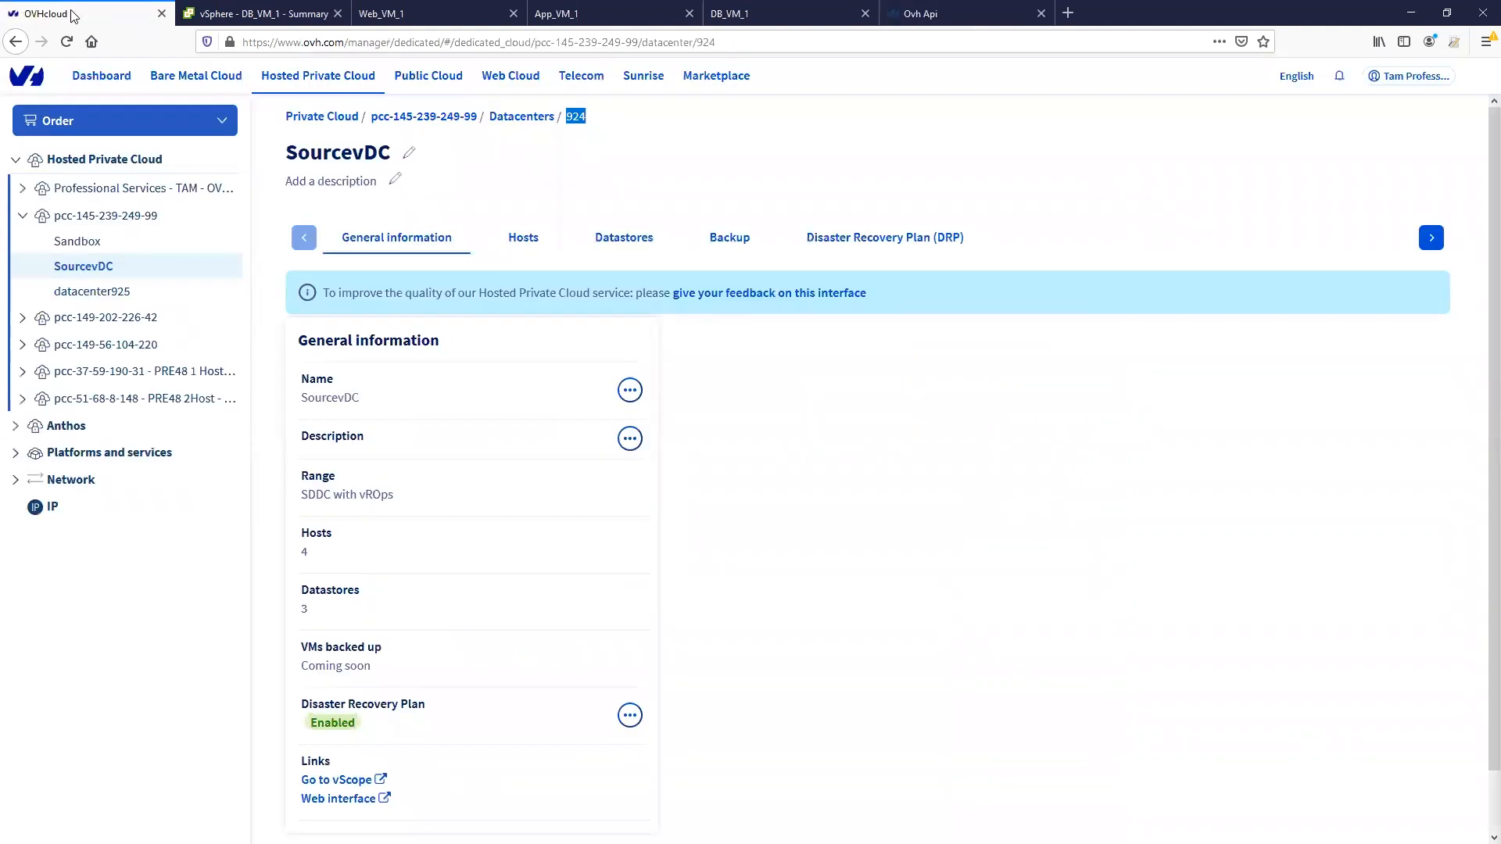
pyautogui.rightClick(577, 127)
pyautogui.click(606, 130)
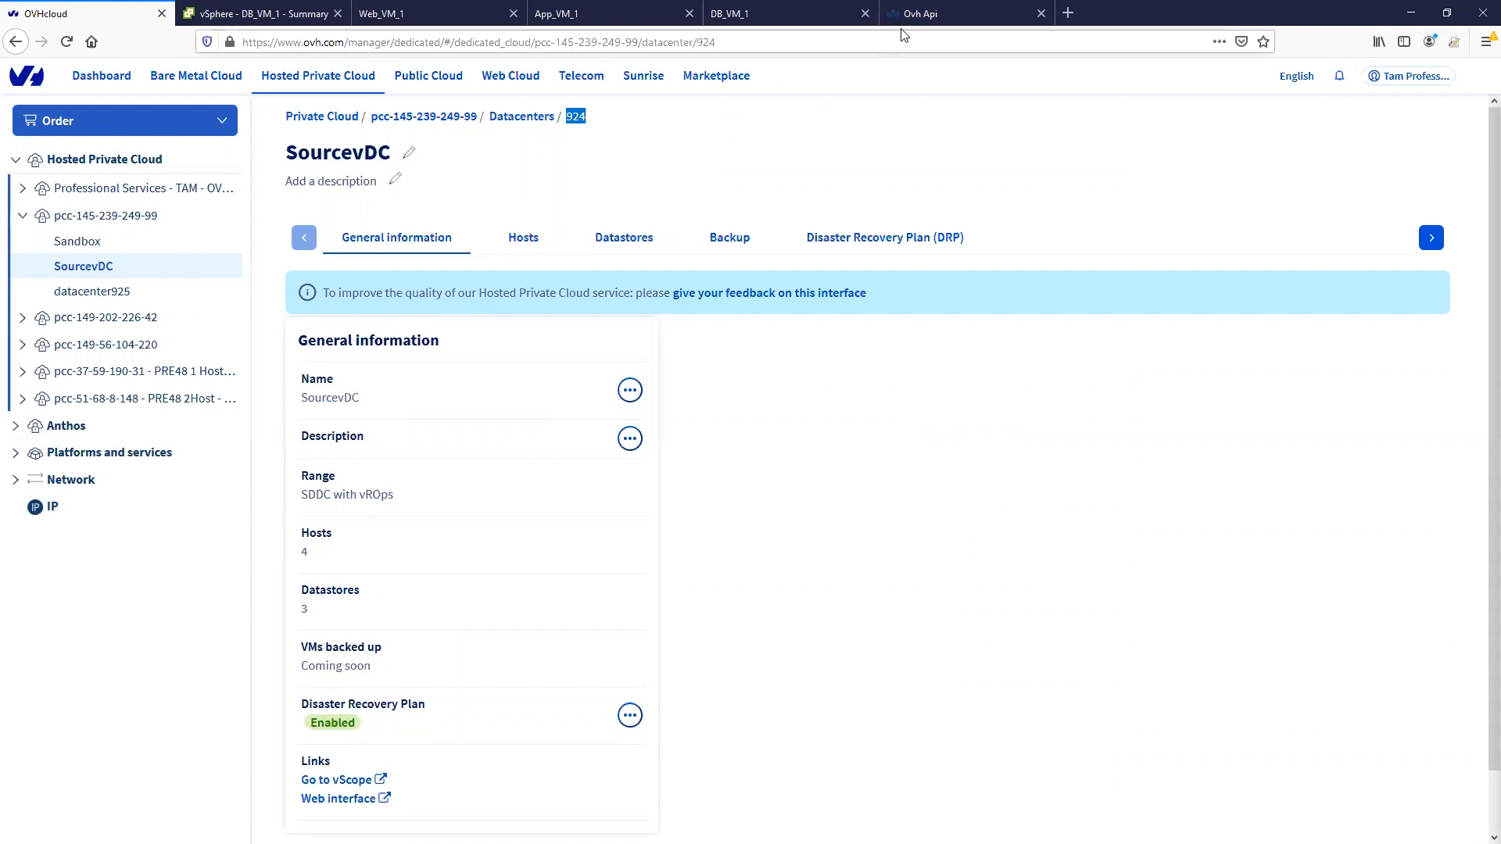
pyautogui.click(915, 13)
pyautogui.click(577, 553)
pyautogui.hotkey('ctrl', 'v')
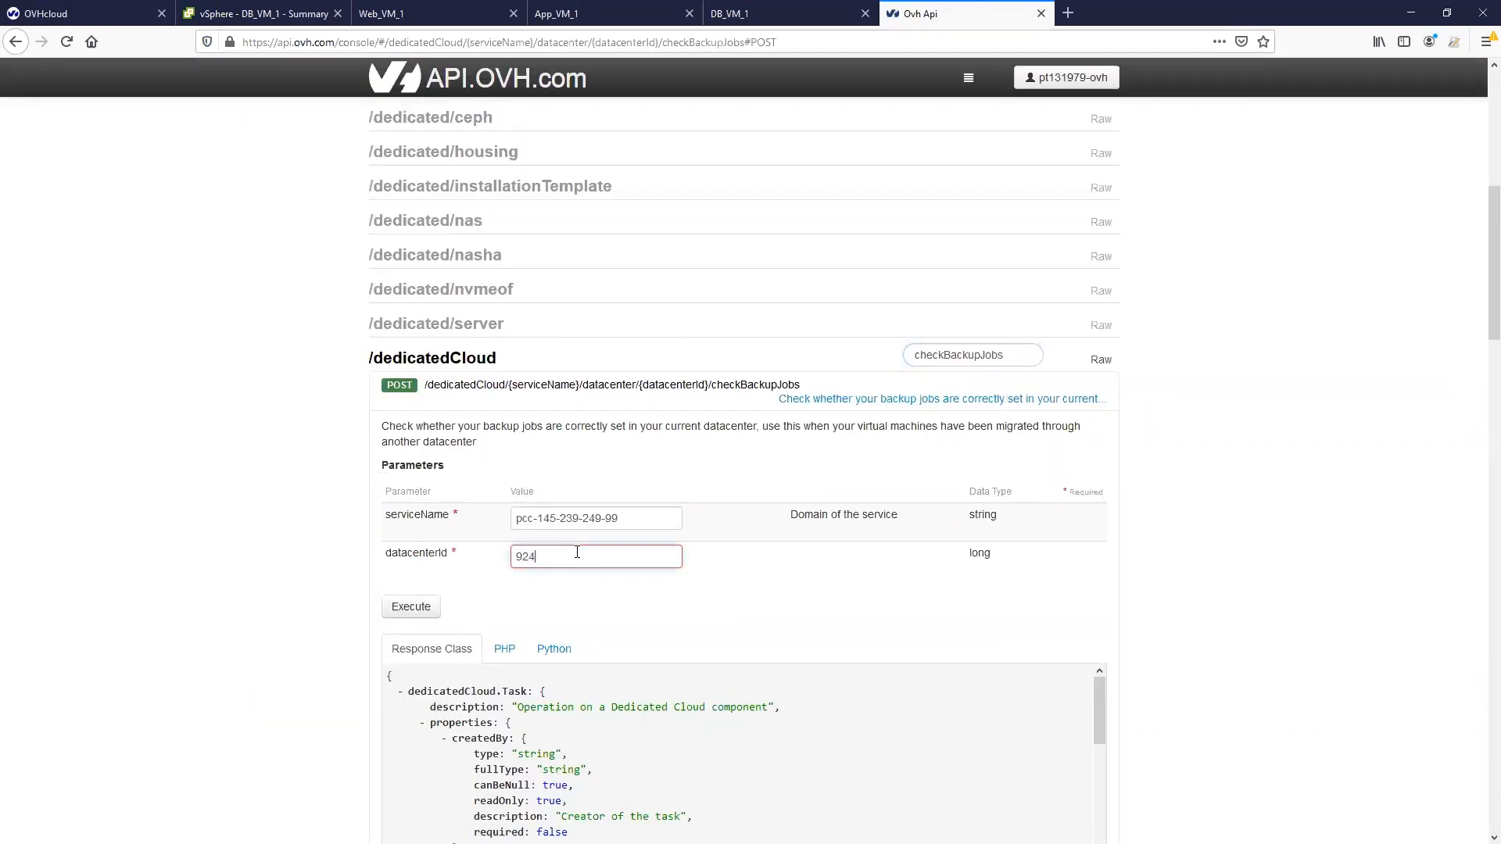
pyautogui.click(422, 608)
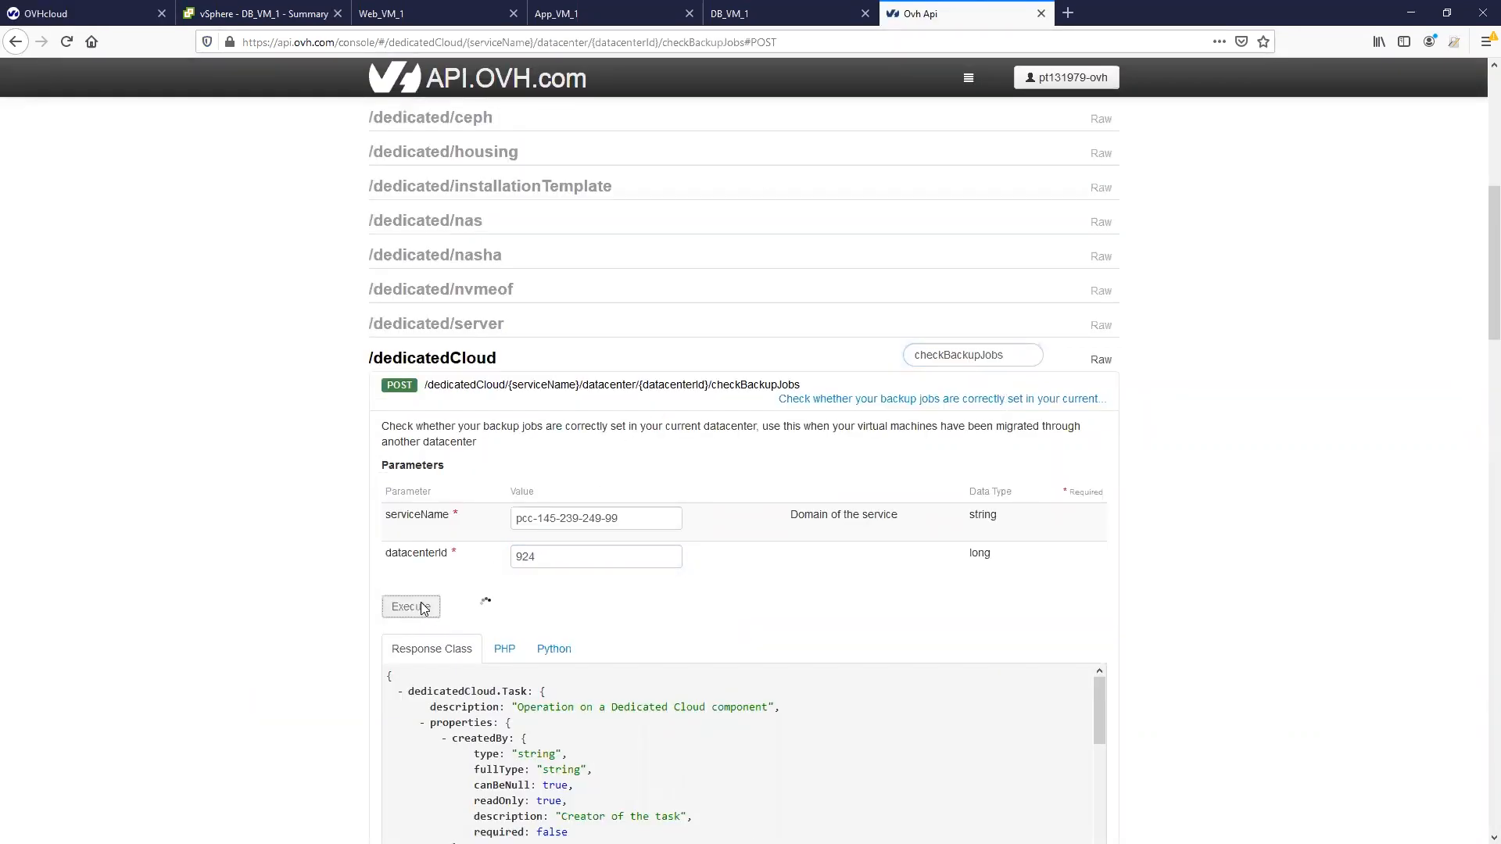
pyautogui.scroll(-4, 383, 557)
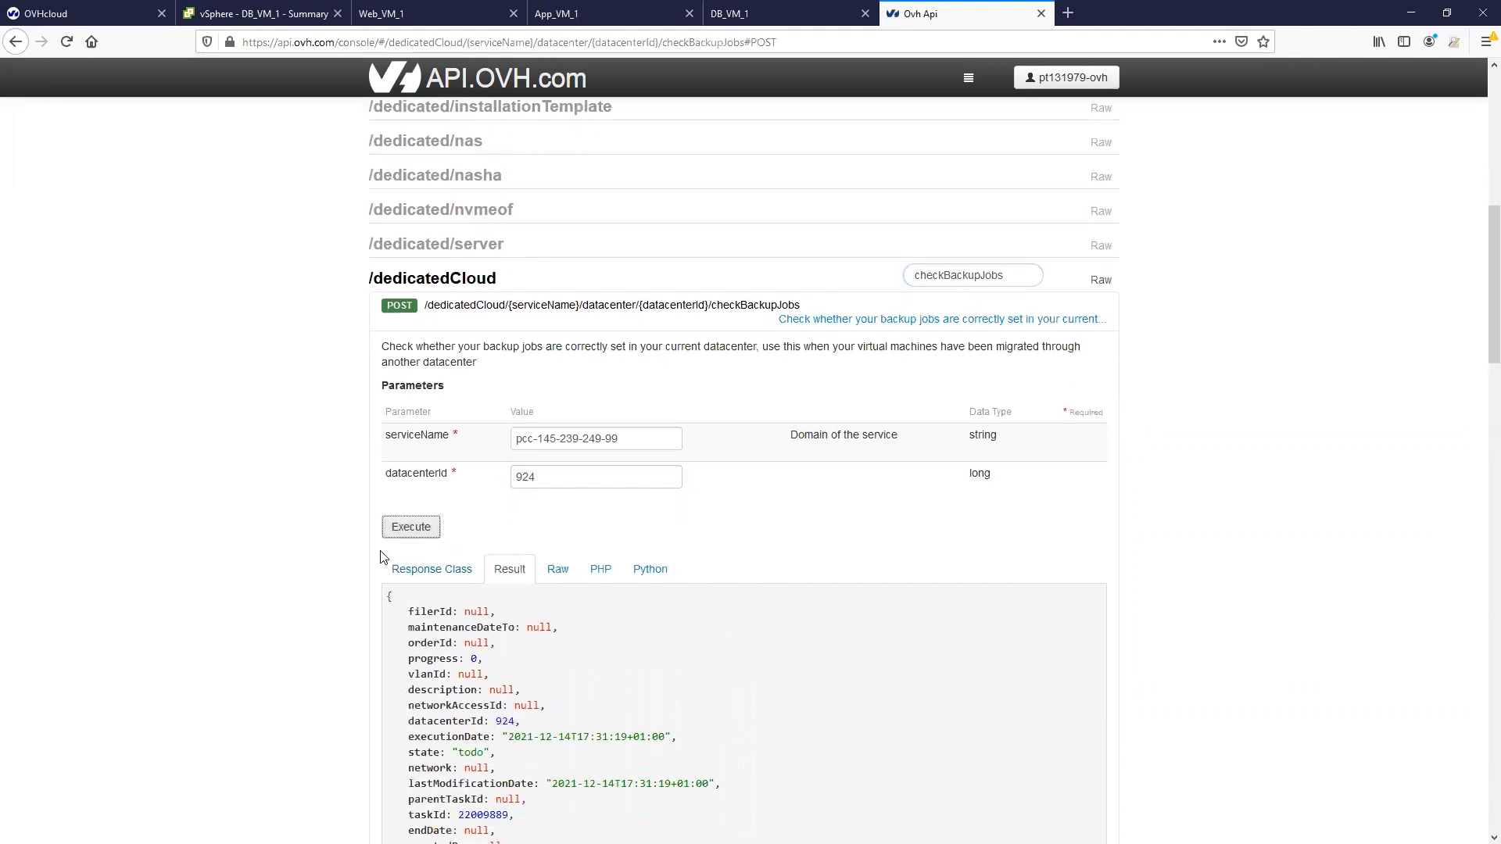
pyautogui.scroll(-1, 383, 558)
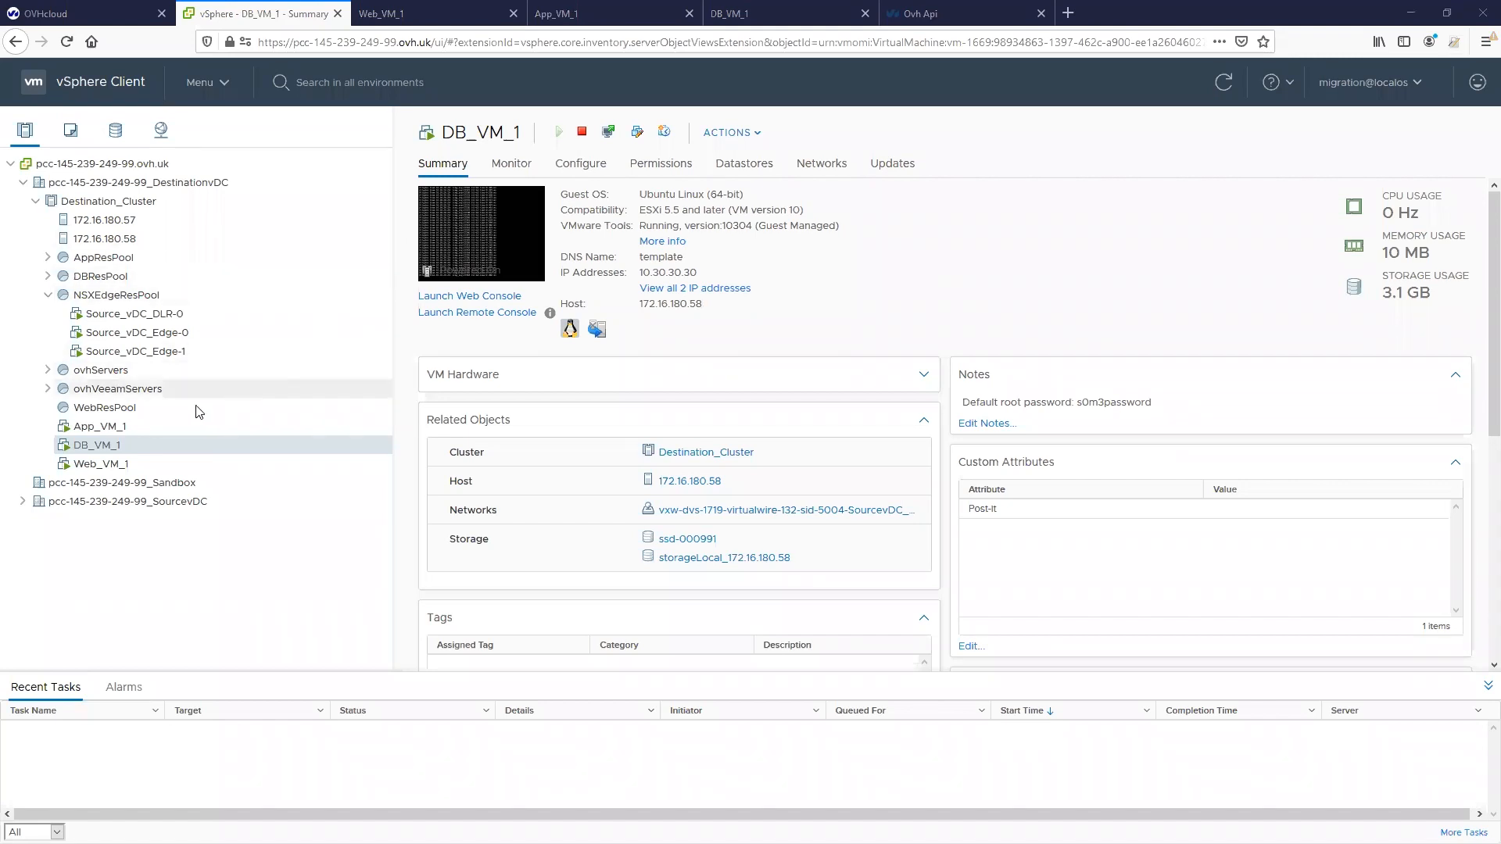
# - Reopen the OVHcloud Backup Management settings of DB_VM_1 in the vSphere Client to check its backup state
pyautogui.rightClick(104, 445)
pyautogui.moveTo(195, 807)
pyautogui.click(336, 807)
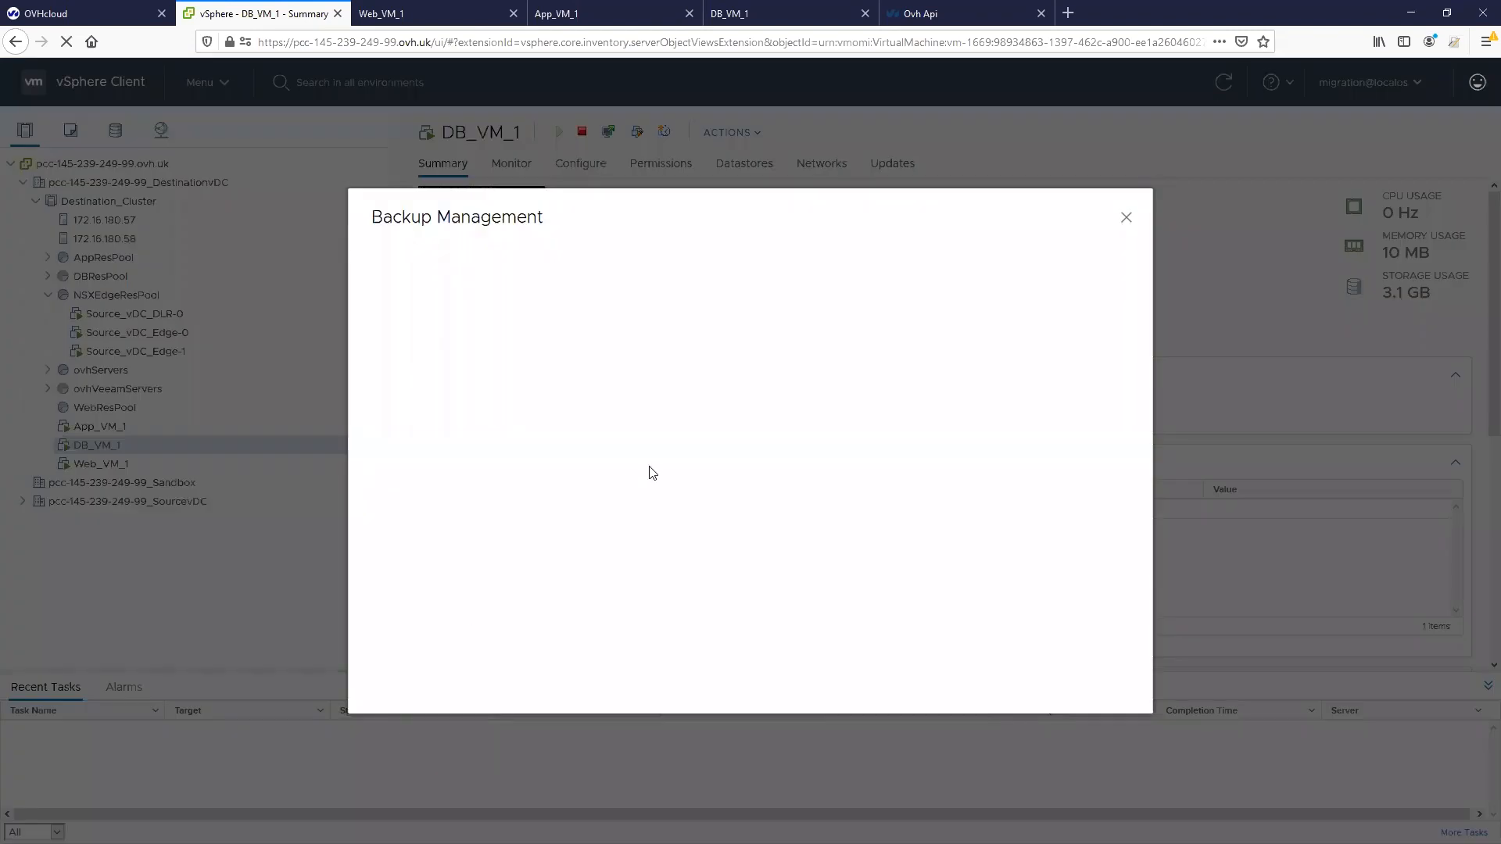
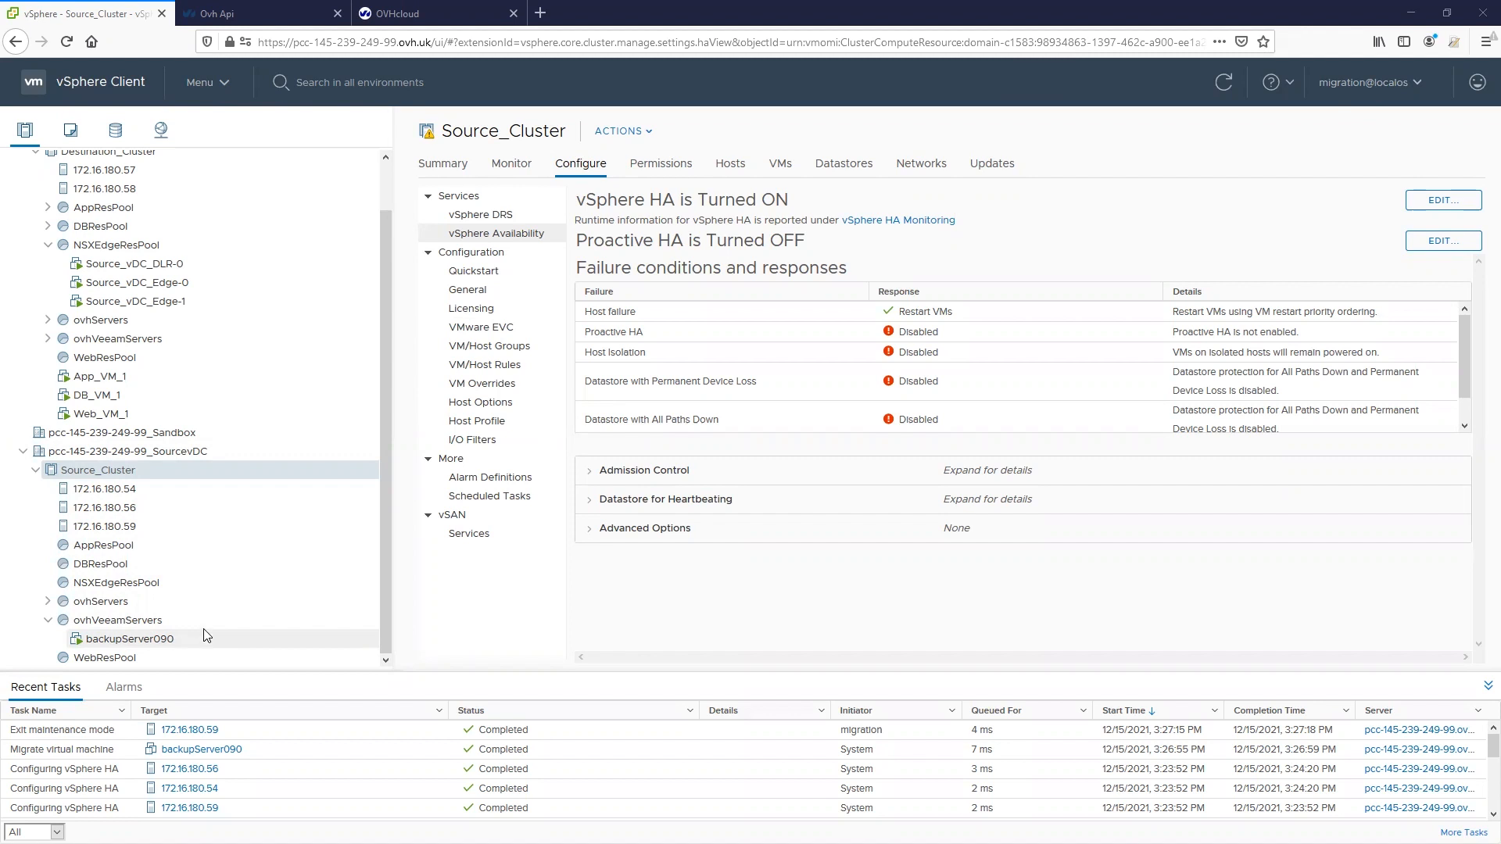
# - Disable Veeam backup for the SourcevDC datacenter in the OVHcloud manager and confirm the deletion of its backups
pyautogui.click(411, 16)
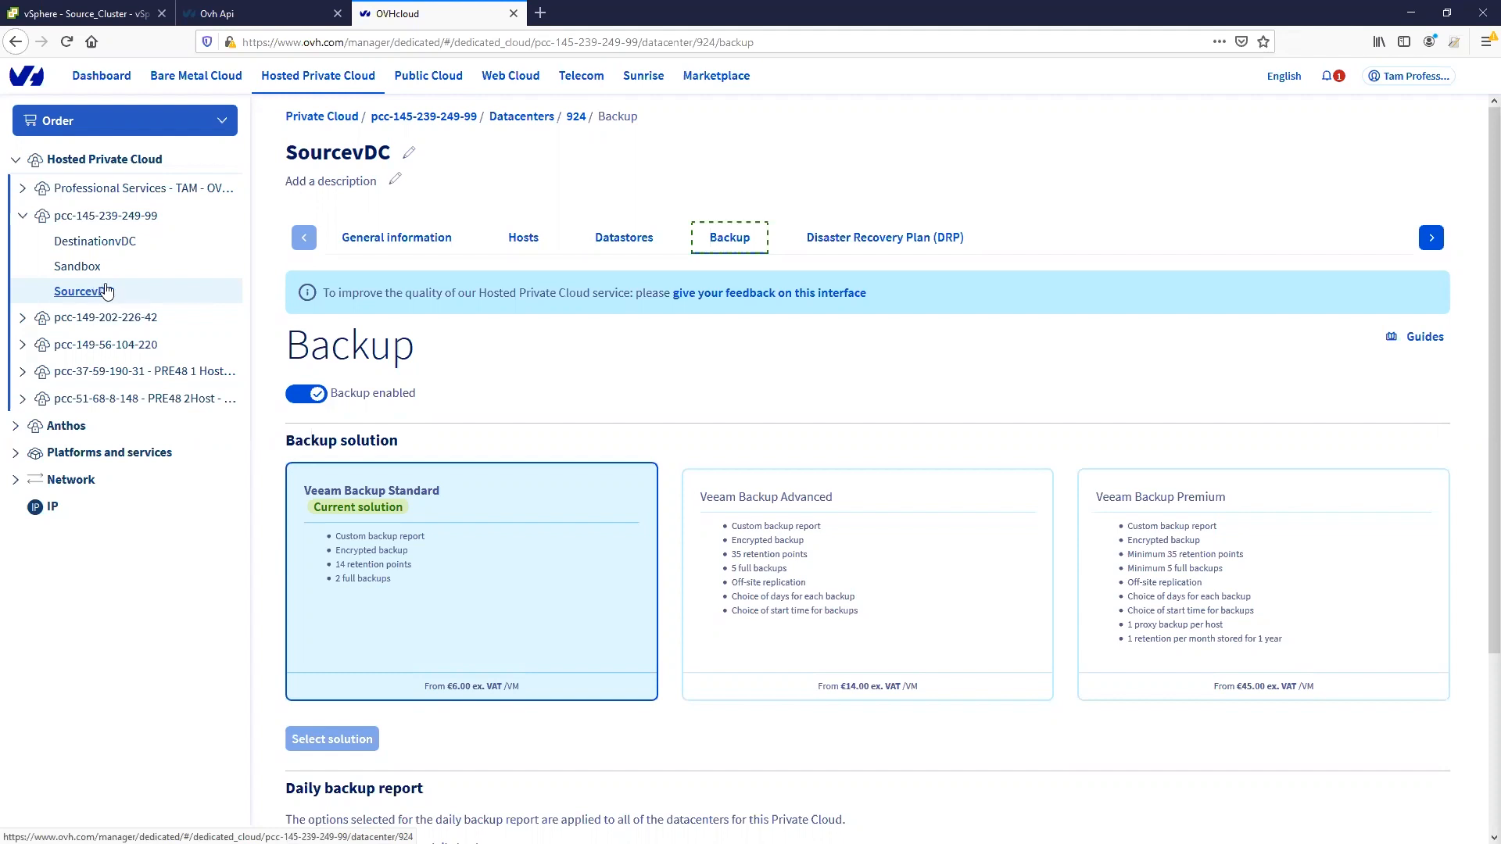
pyautogui.click(313, 395)
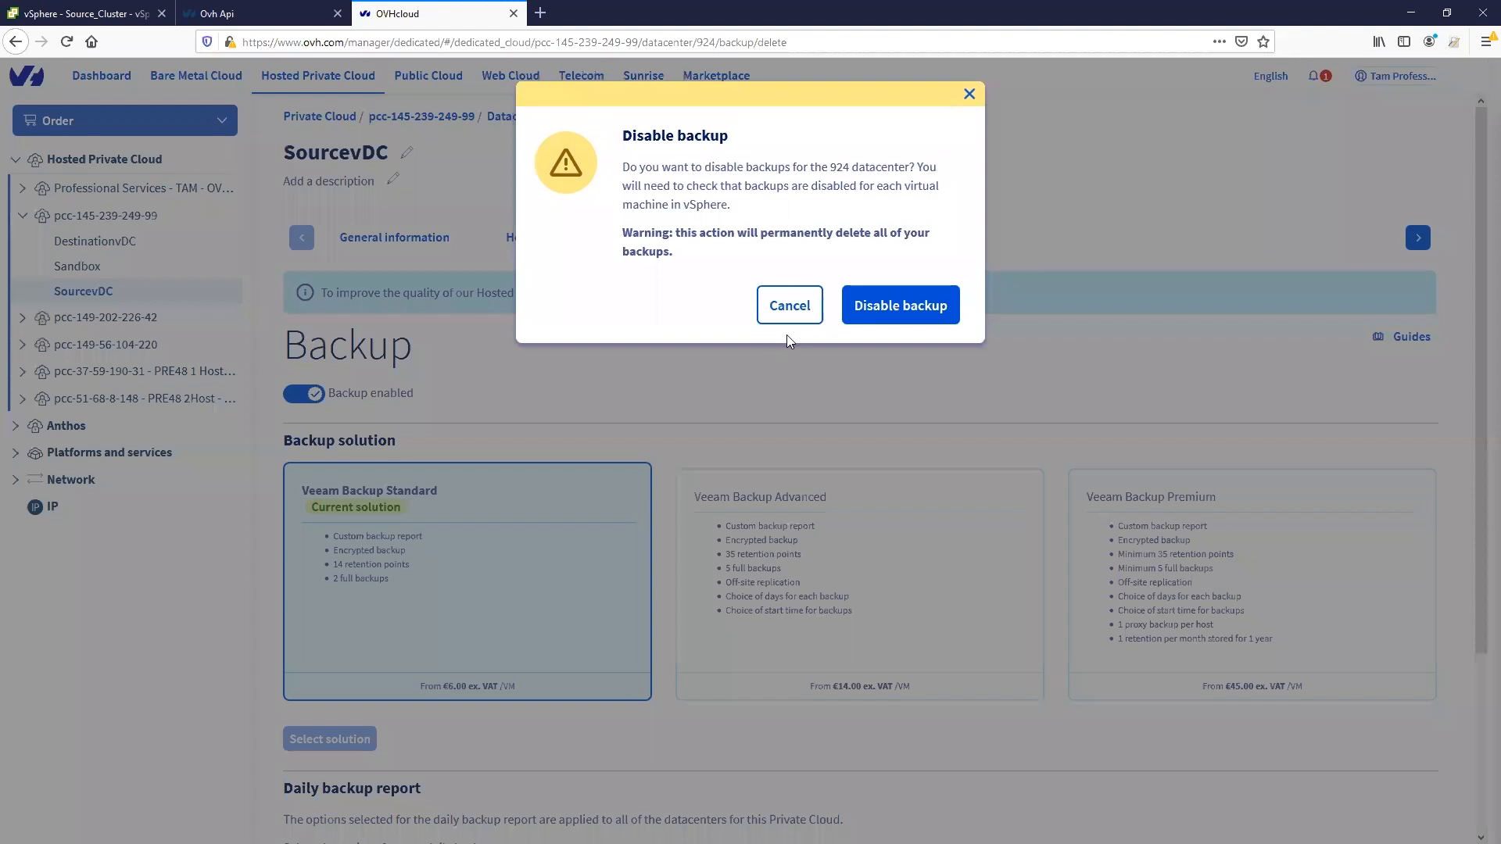
pyautogui.click(896, 302)
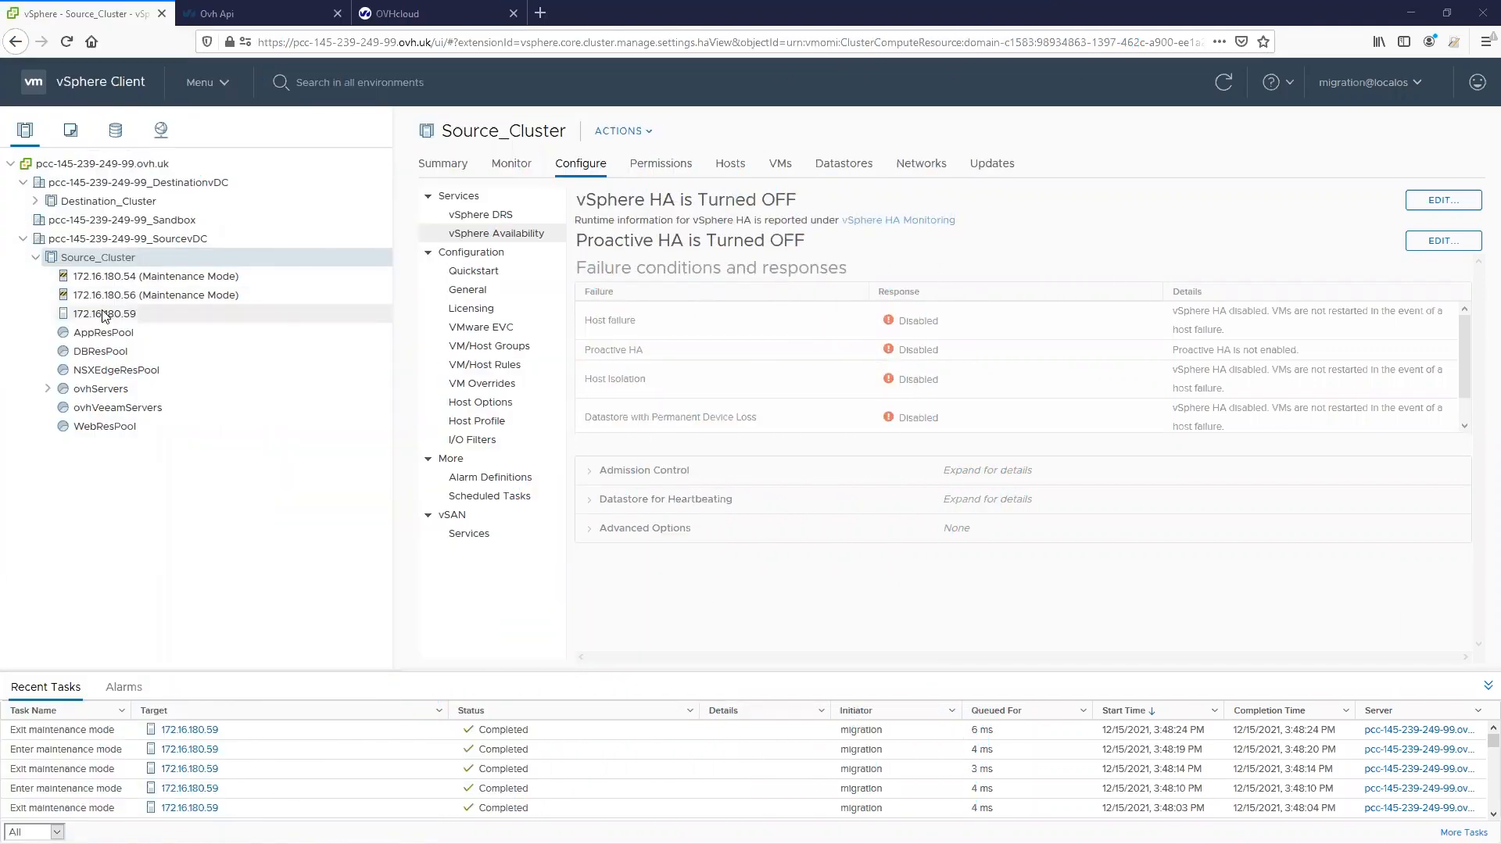
# - Put host 172.16.180.59 of Source_Cluster into maintenance mode, moving powered-off and suspended virtual machines to other hosts
pyautogui.rightClick(104, 315)
pyautogui.moveTo(197, 370)
pyautogui.click(317, 373)
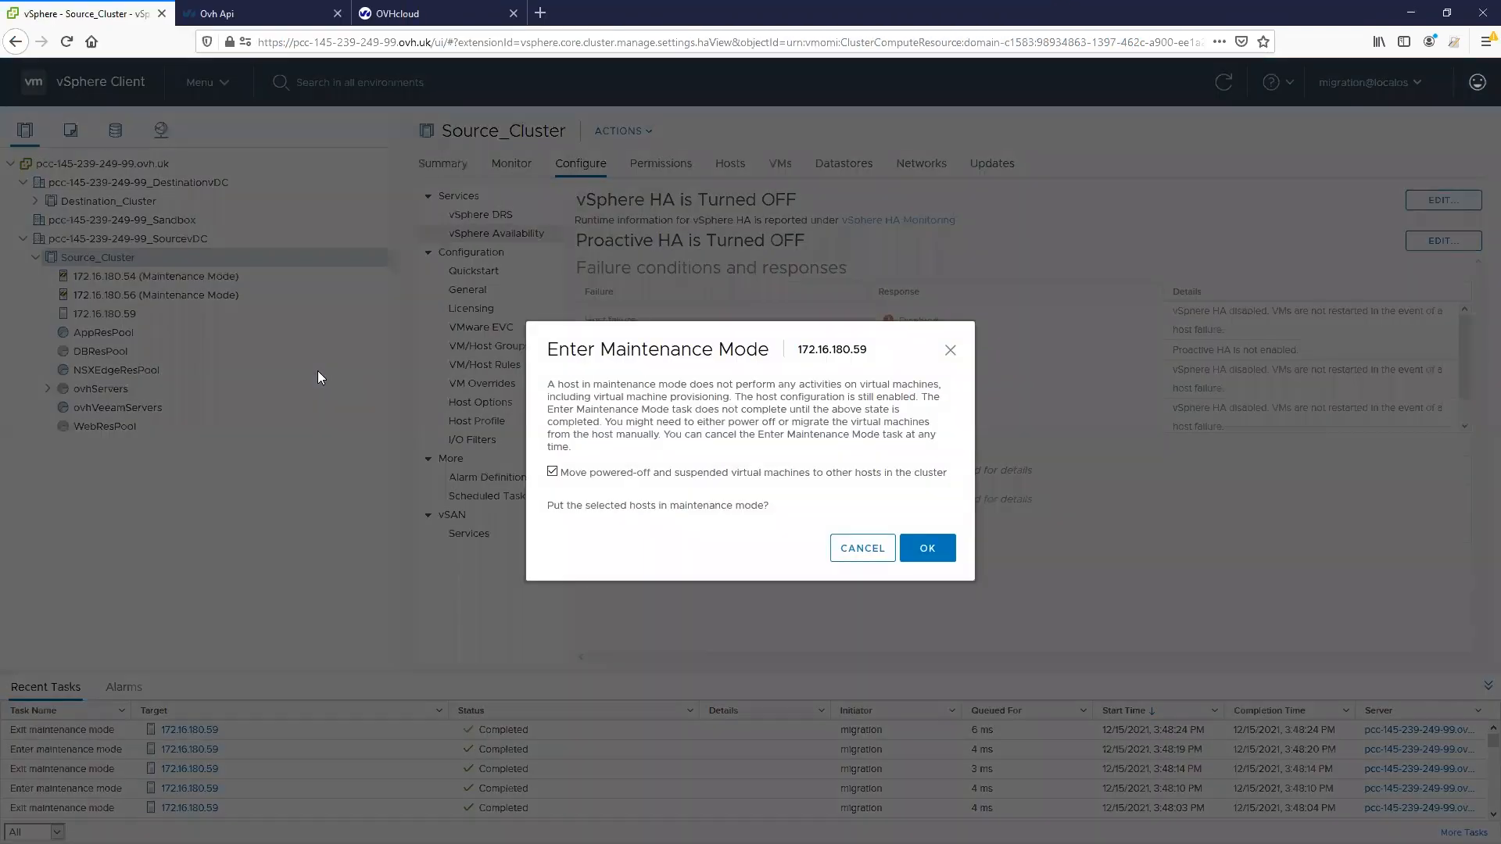
pyautogui.click(927, 547)
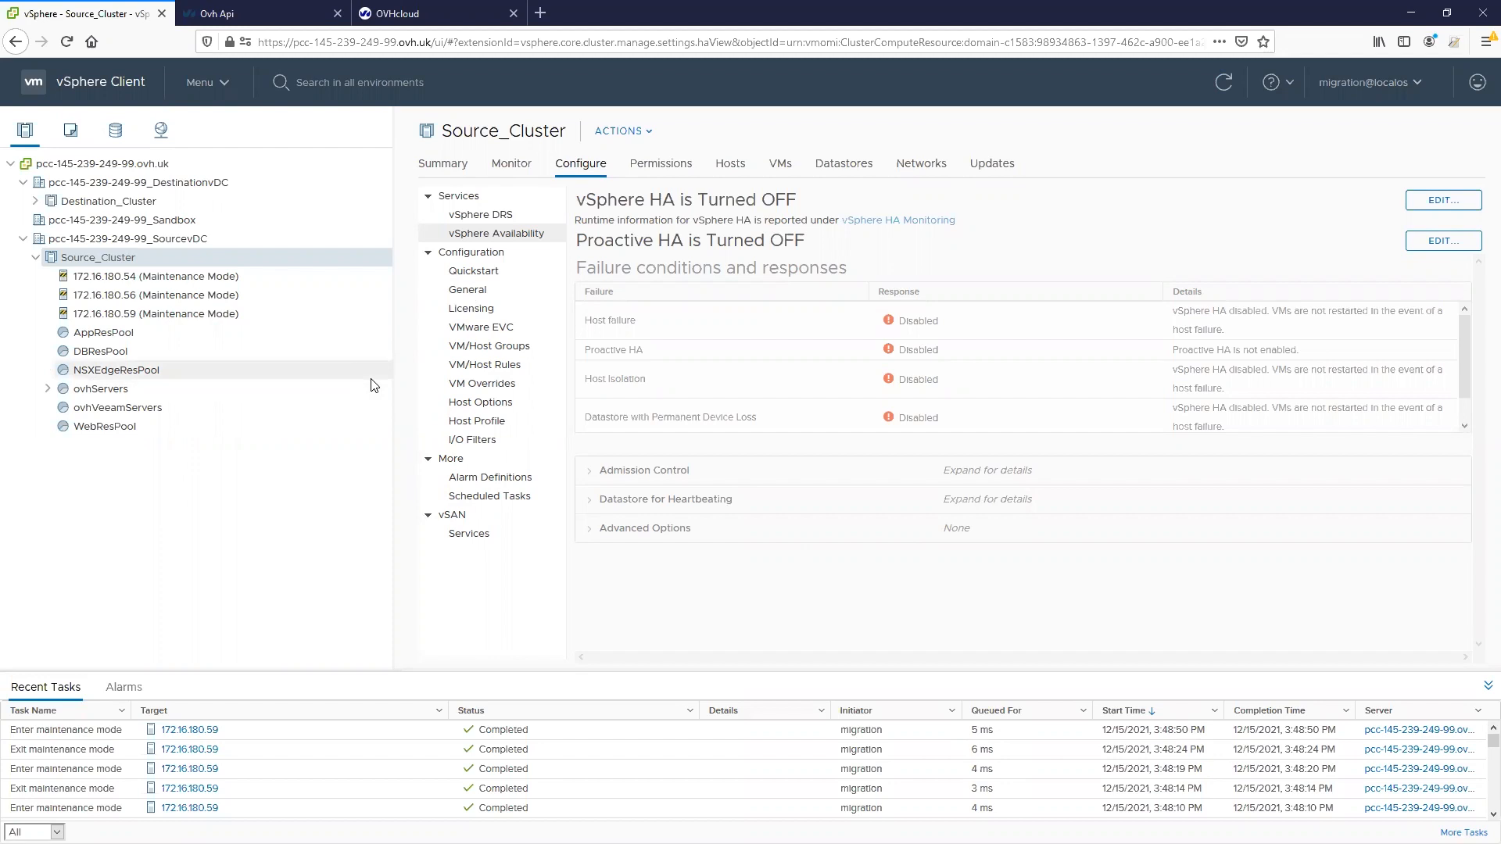
# - In the OVH API console, filter the dedicatedCloud calls by "filer" and open the GET call for filers associated with a datacenter
pyautogui.click(264, 16)
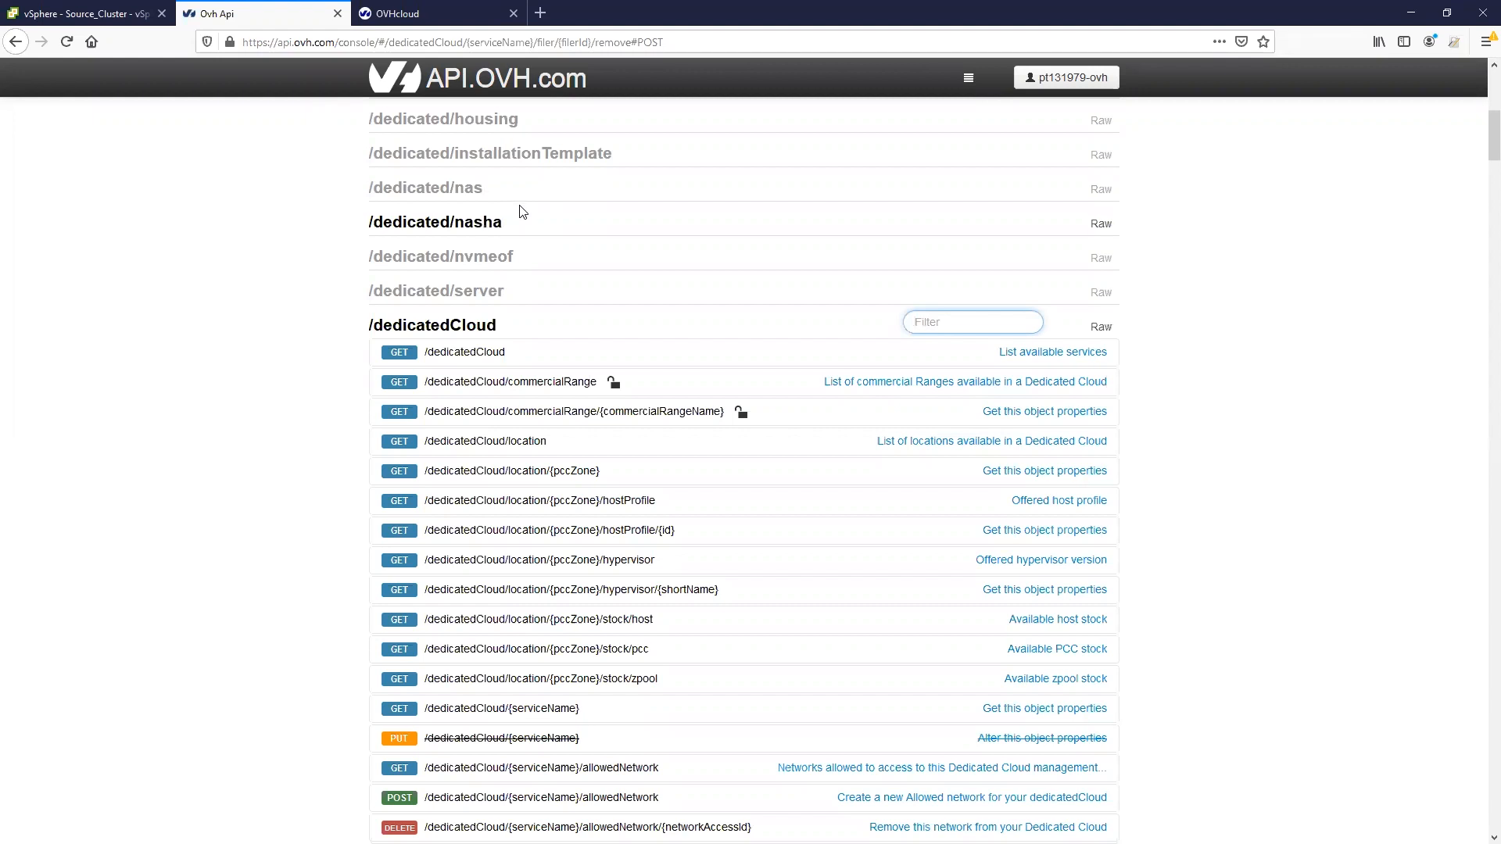
pyautogui.write('fai')
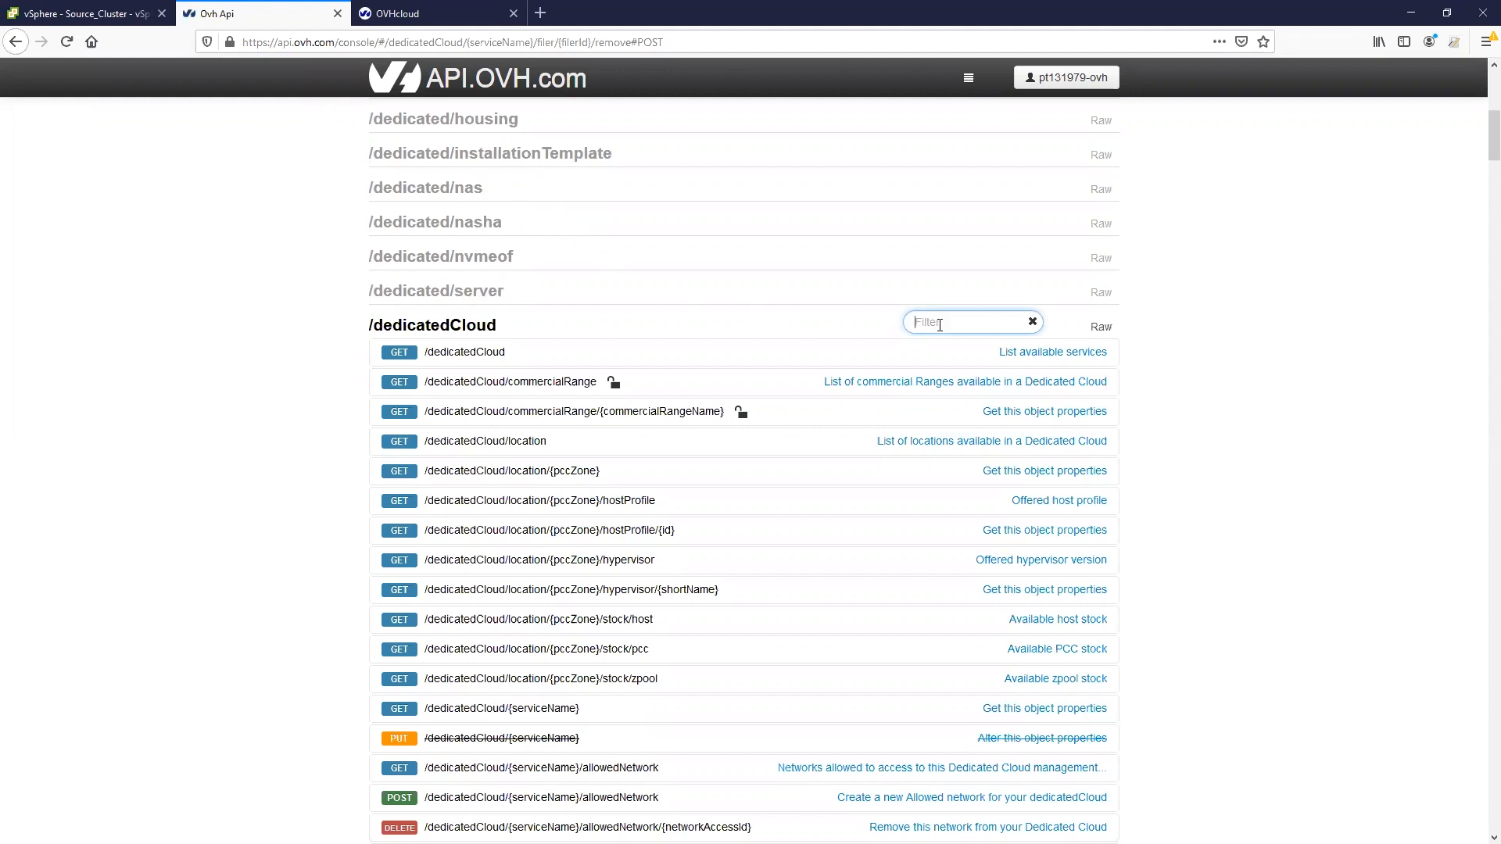
pyautogui.press('BackSpace')
pyautogui.press('BackSpace')
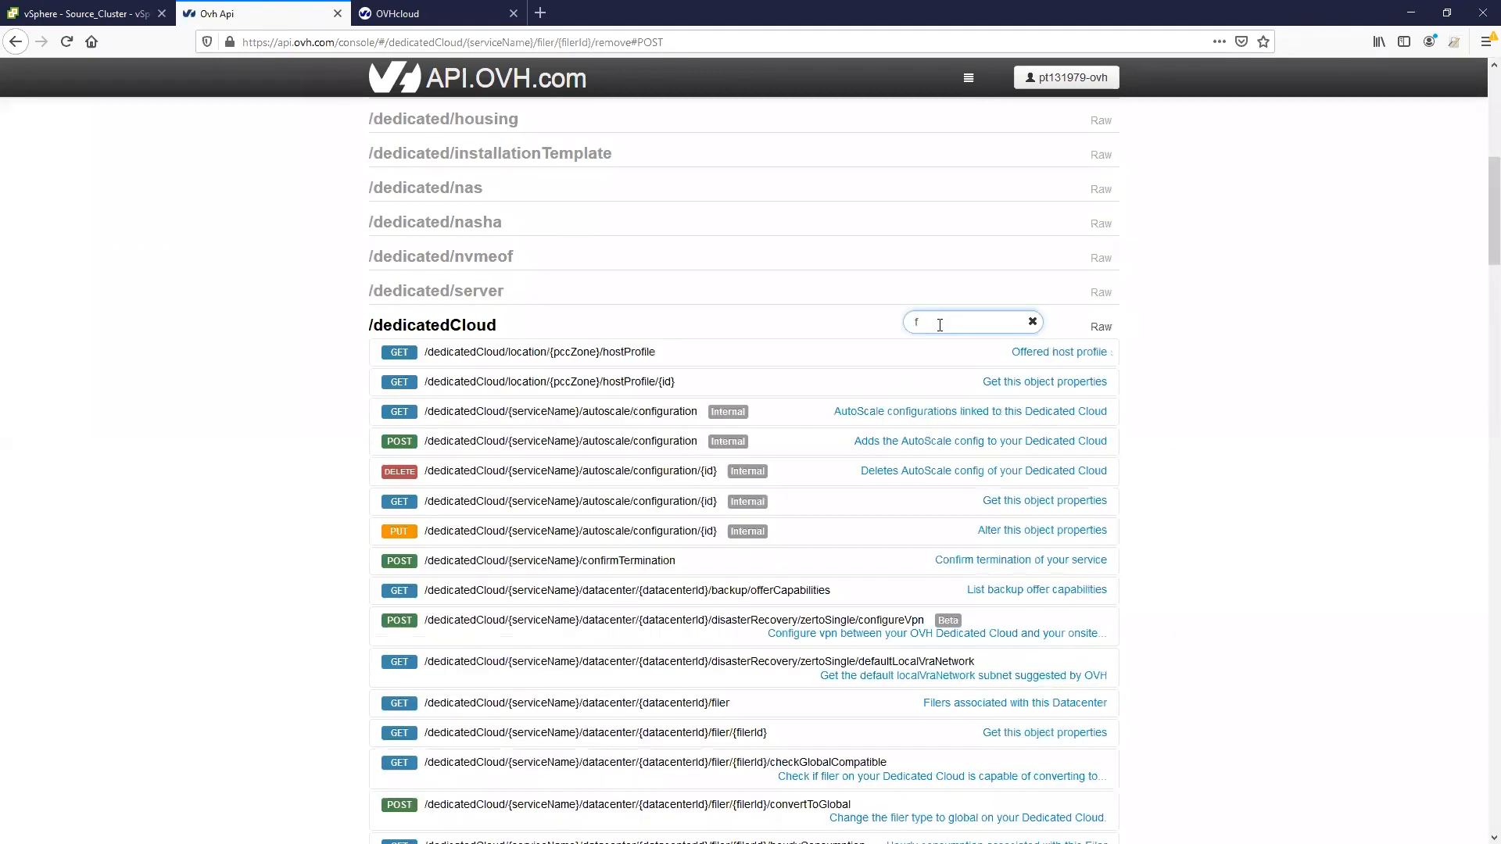
pyautogui.write('iler')
pyautogui.scroll(-3, 940, 325)
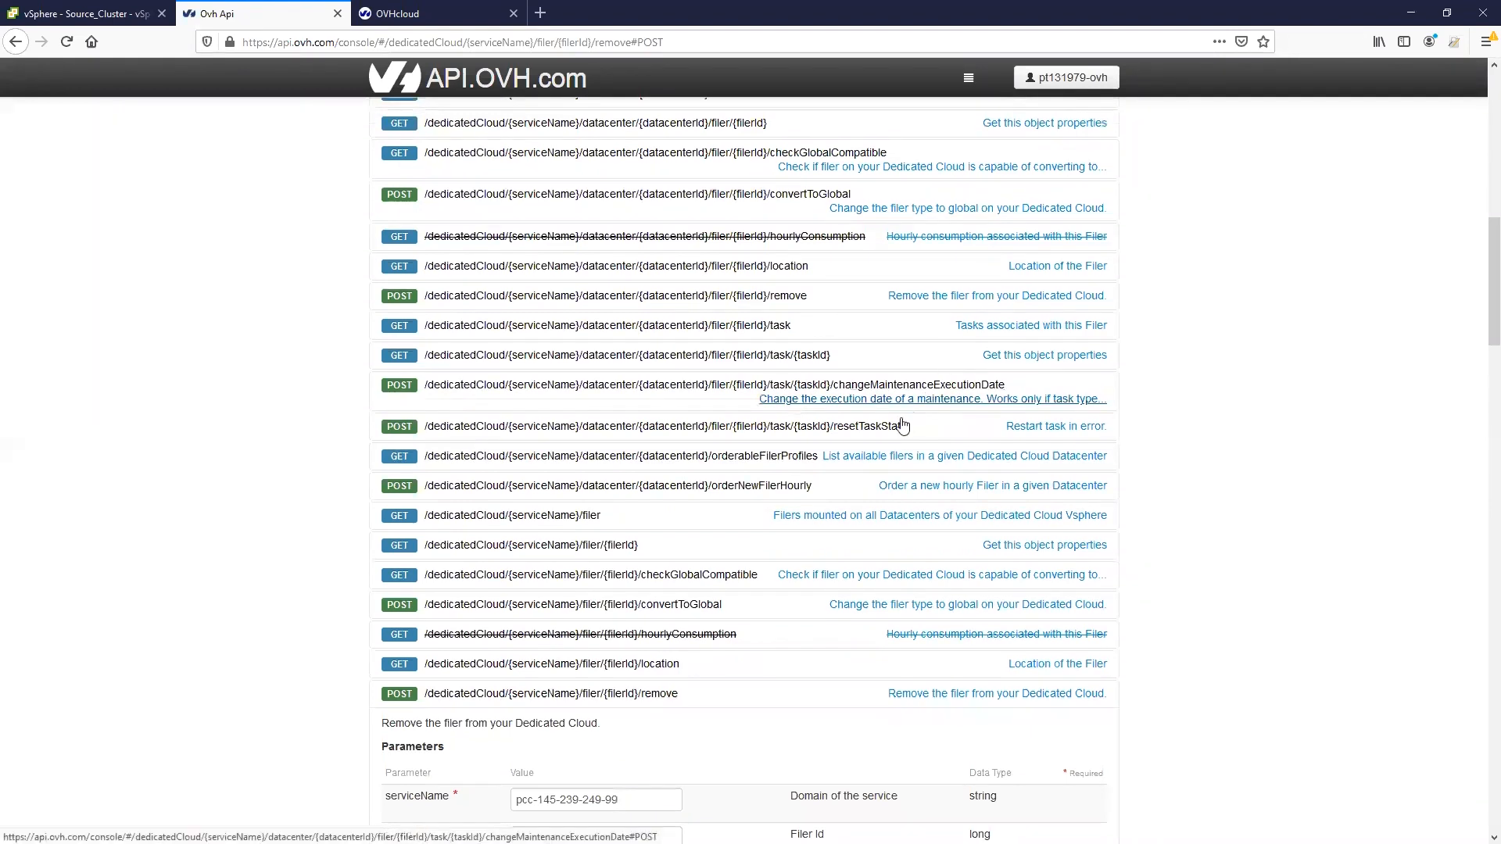
pyautogui.scroll(4, 906, 406)
pyautogui.scroll(-1, 897, 401)
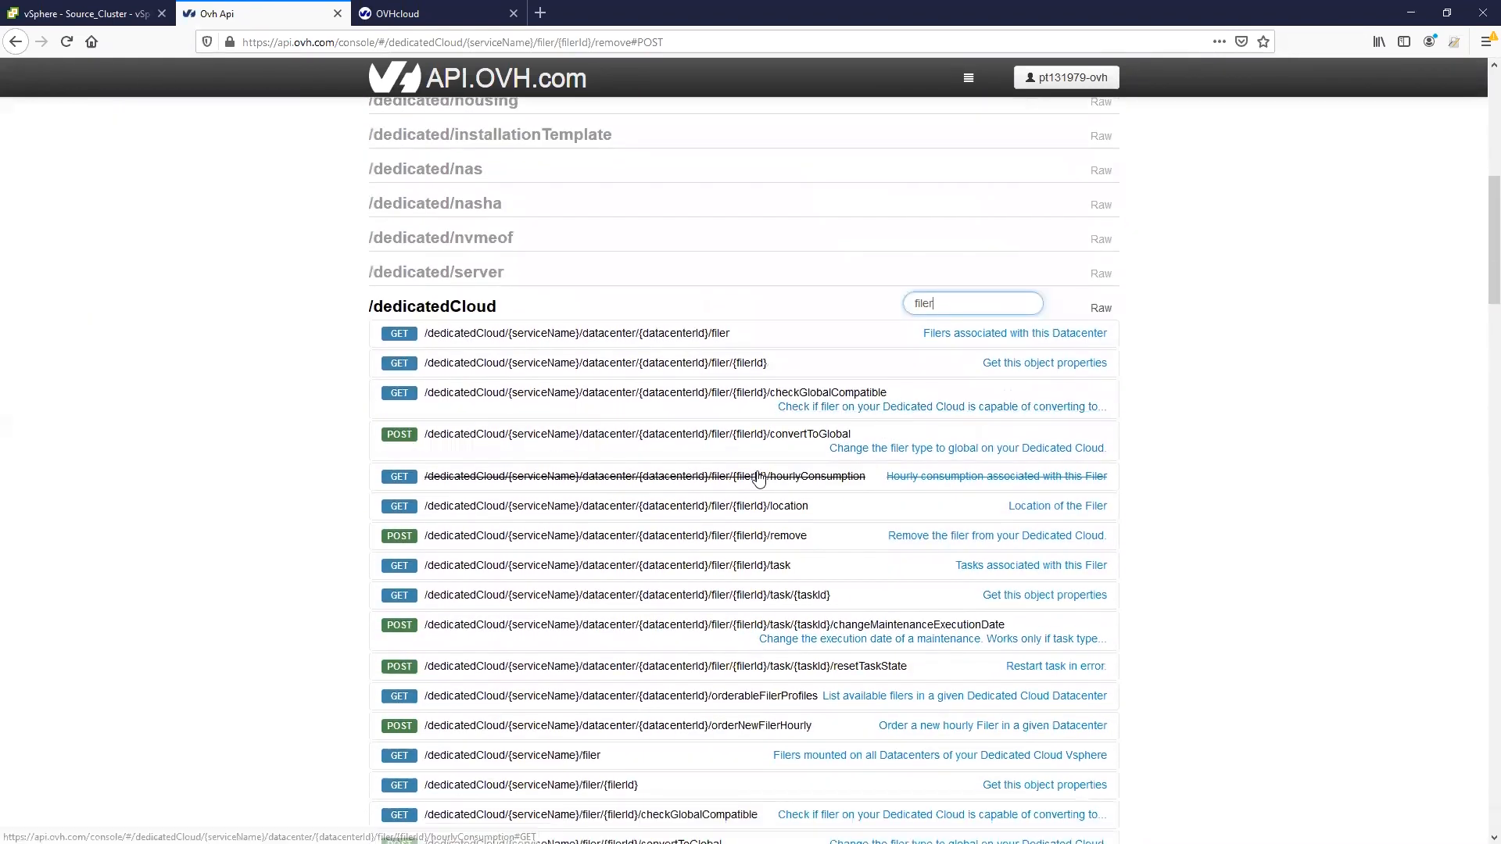
pyautogui.click(696, 336)
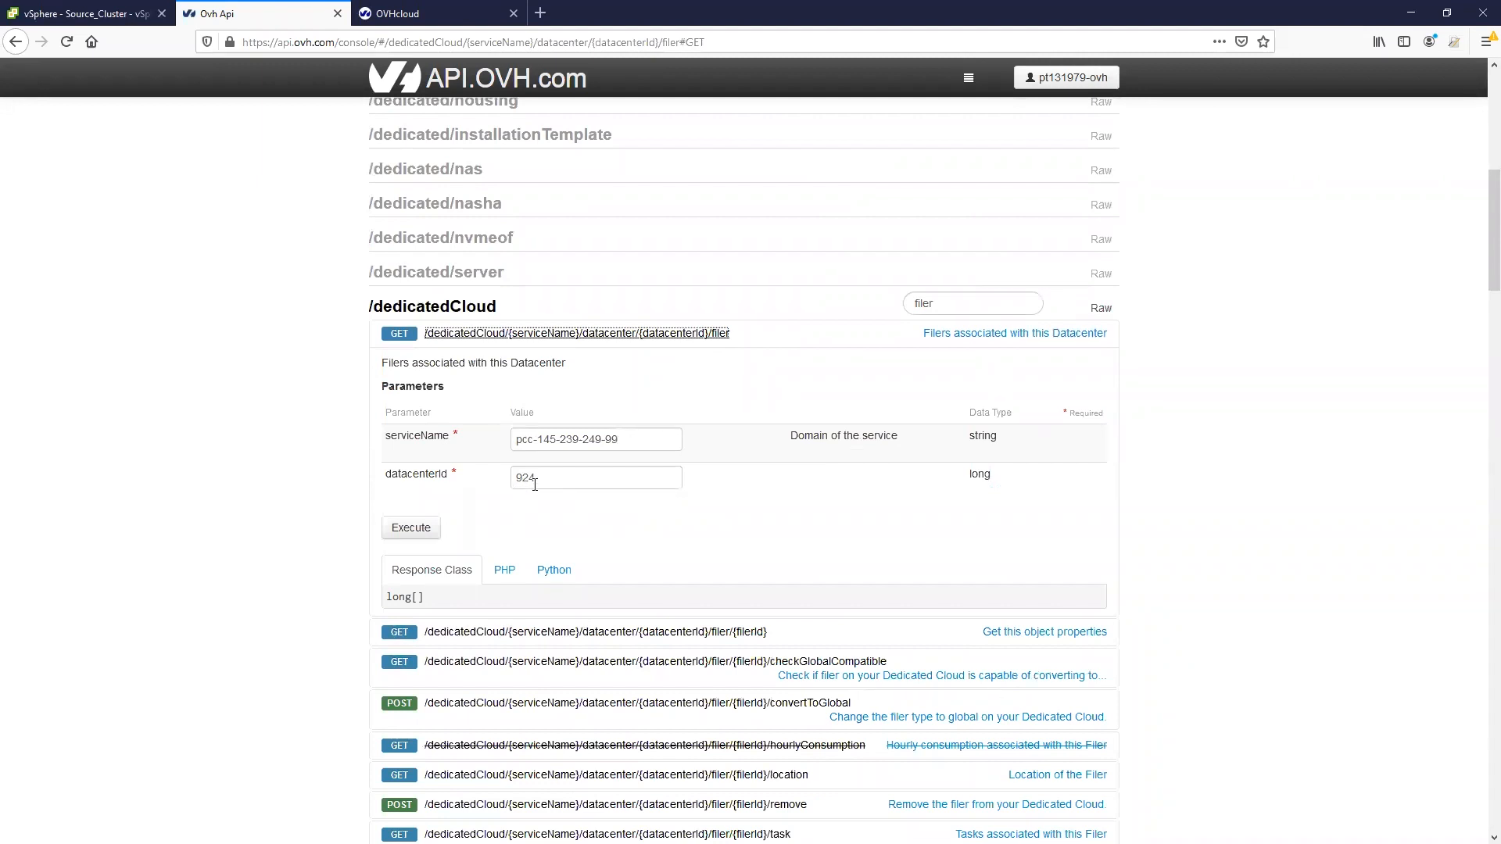
pyautogui.click(435, 14)
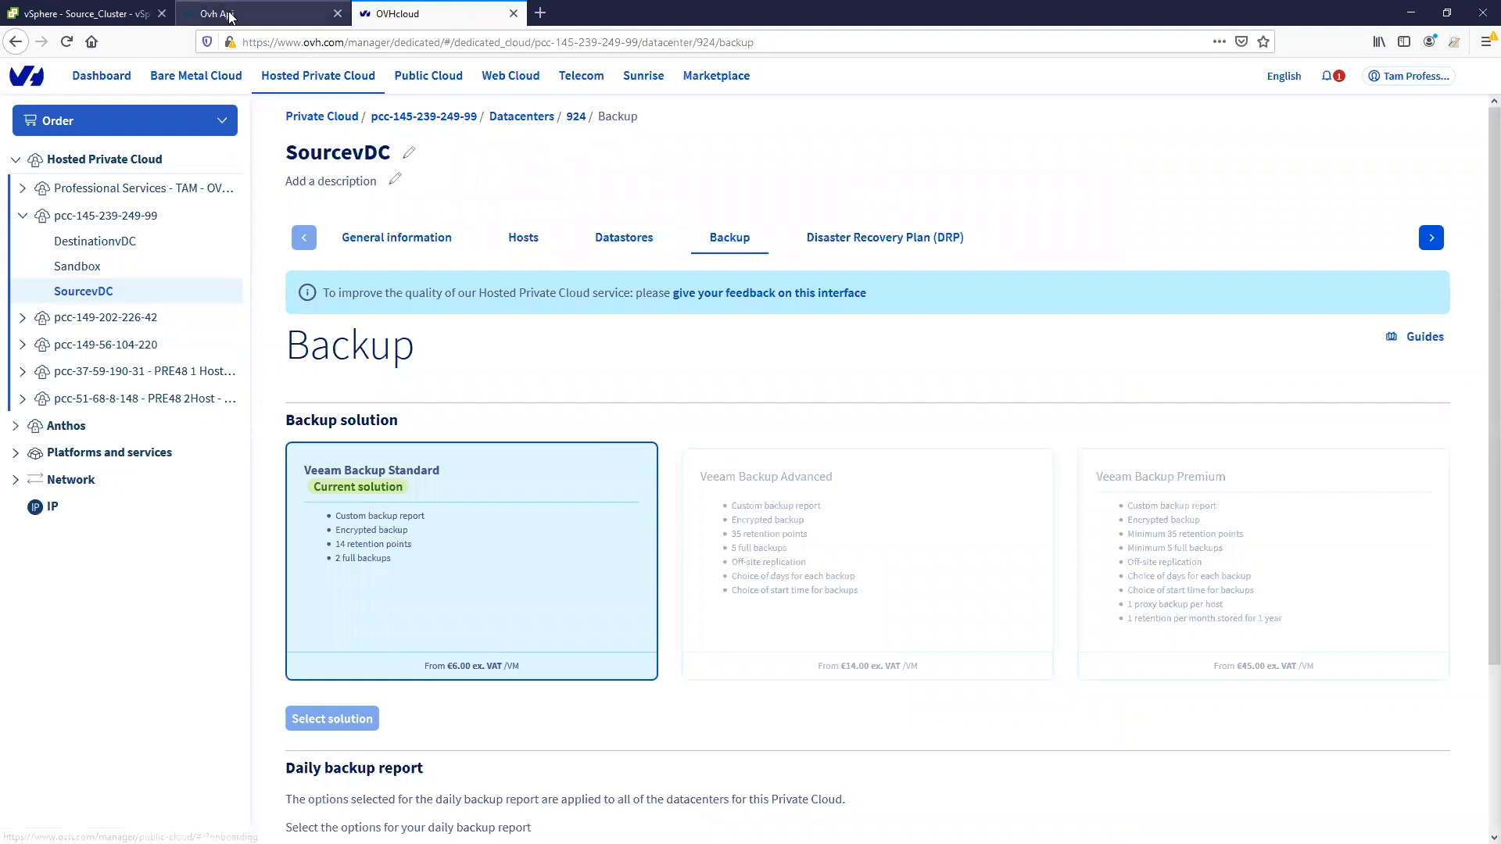
pyautogui.click(258, 13)
pyautogui.click(429, 524)
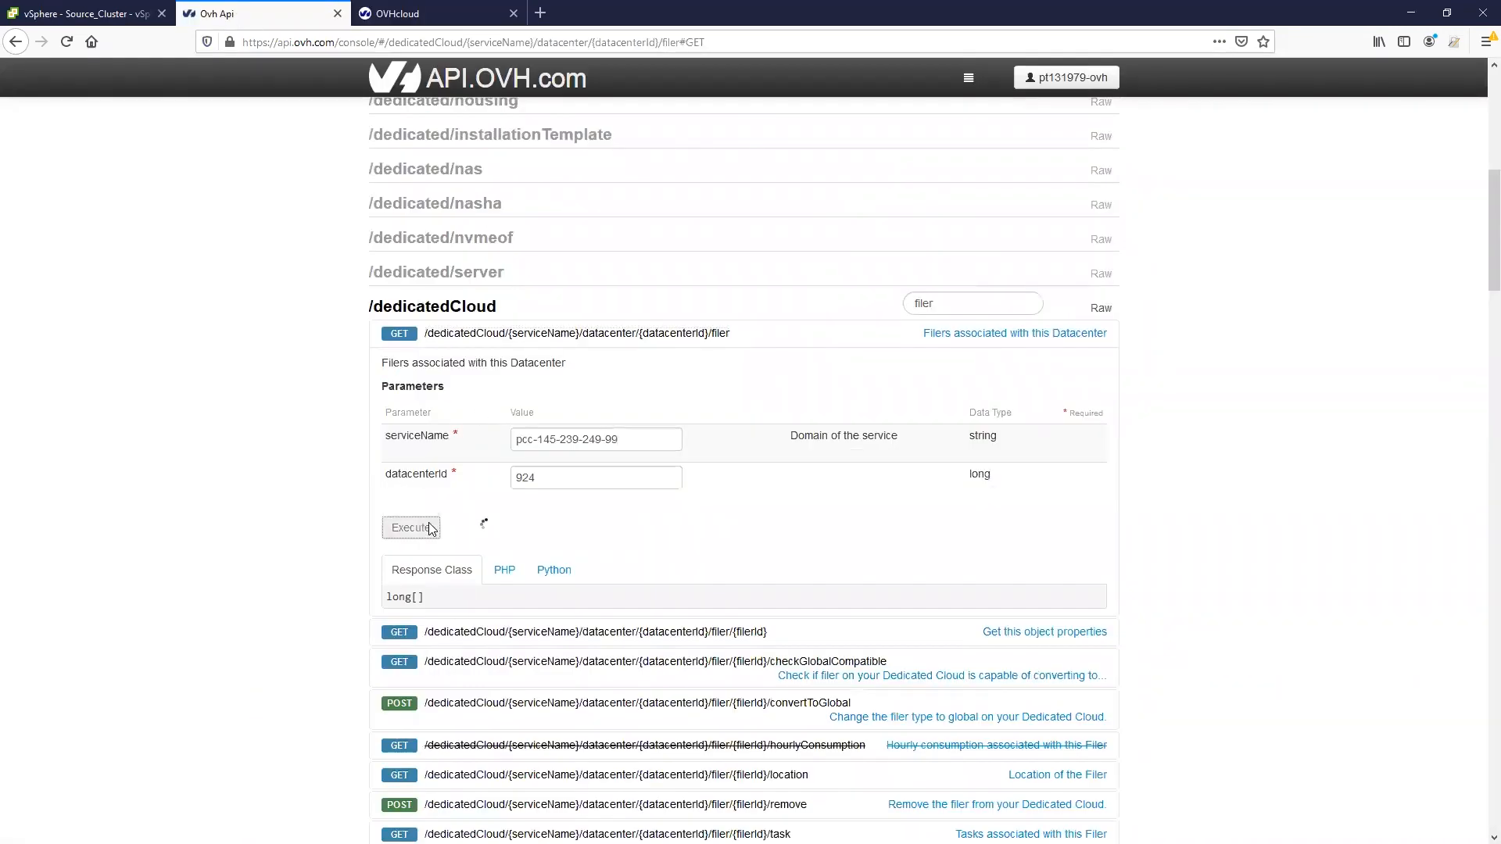
pyautogui.doubleClick(420, 612)
pyautogui.hotkey('ctrl', 'c')
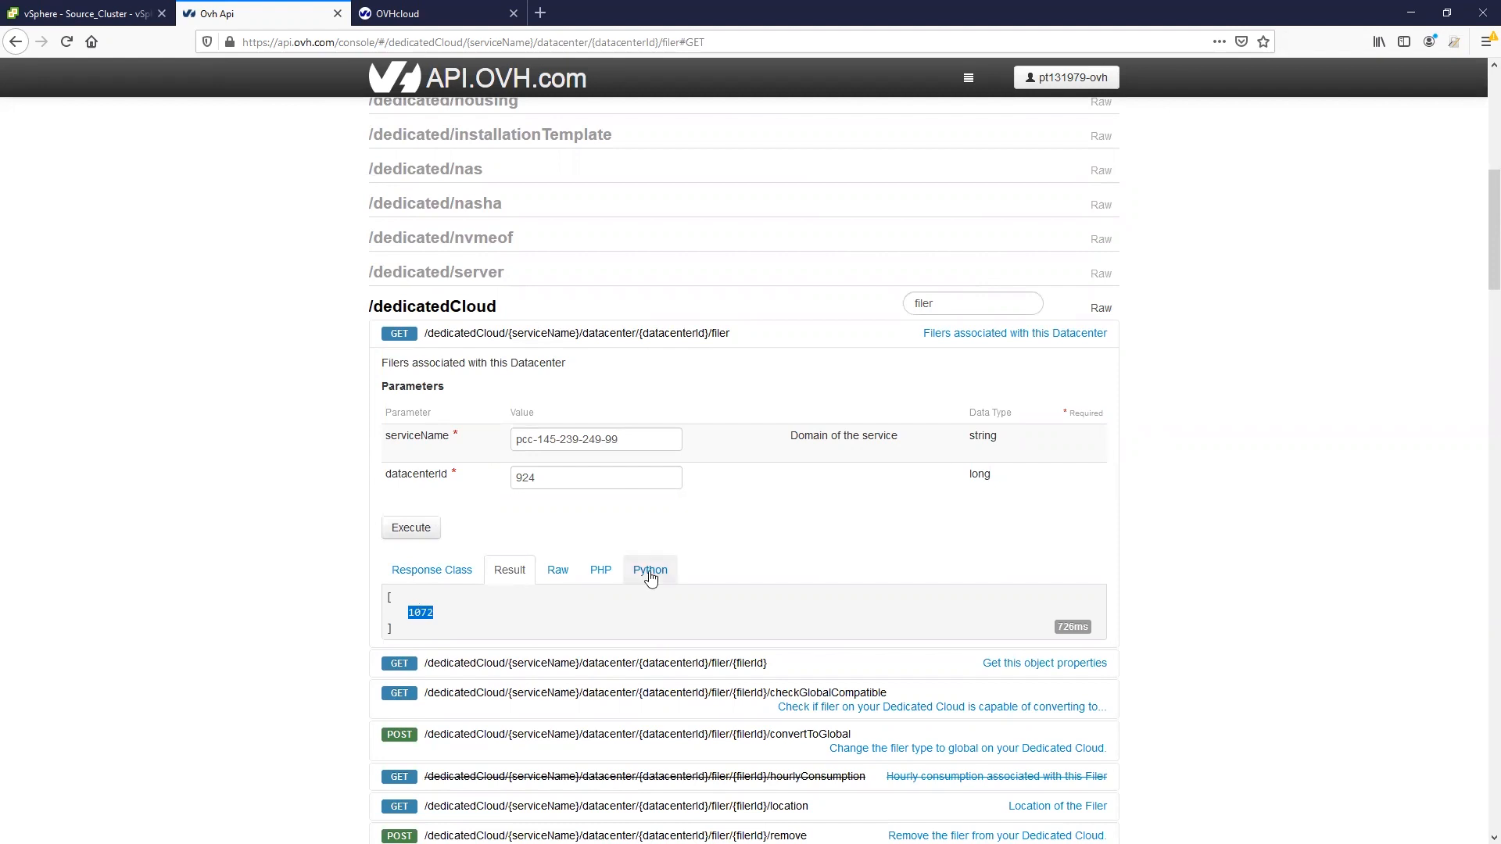
# - Remove filer 1072 from datacenter 924 using the datacenter-level POST filer remove call
pyautogui.scroll(-4, 941, 294)
pyautogui.scroll(-2, 882, 426)
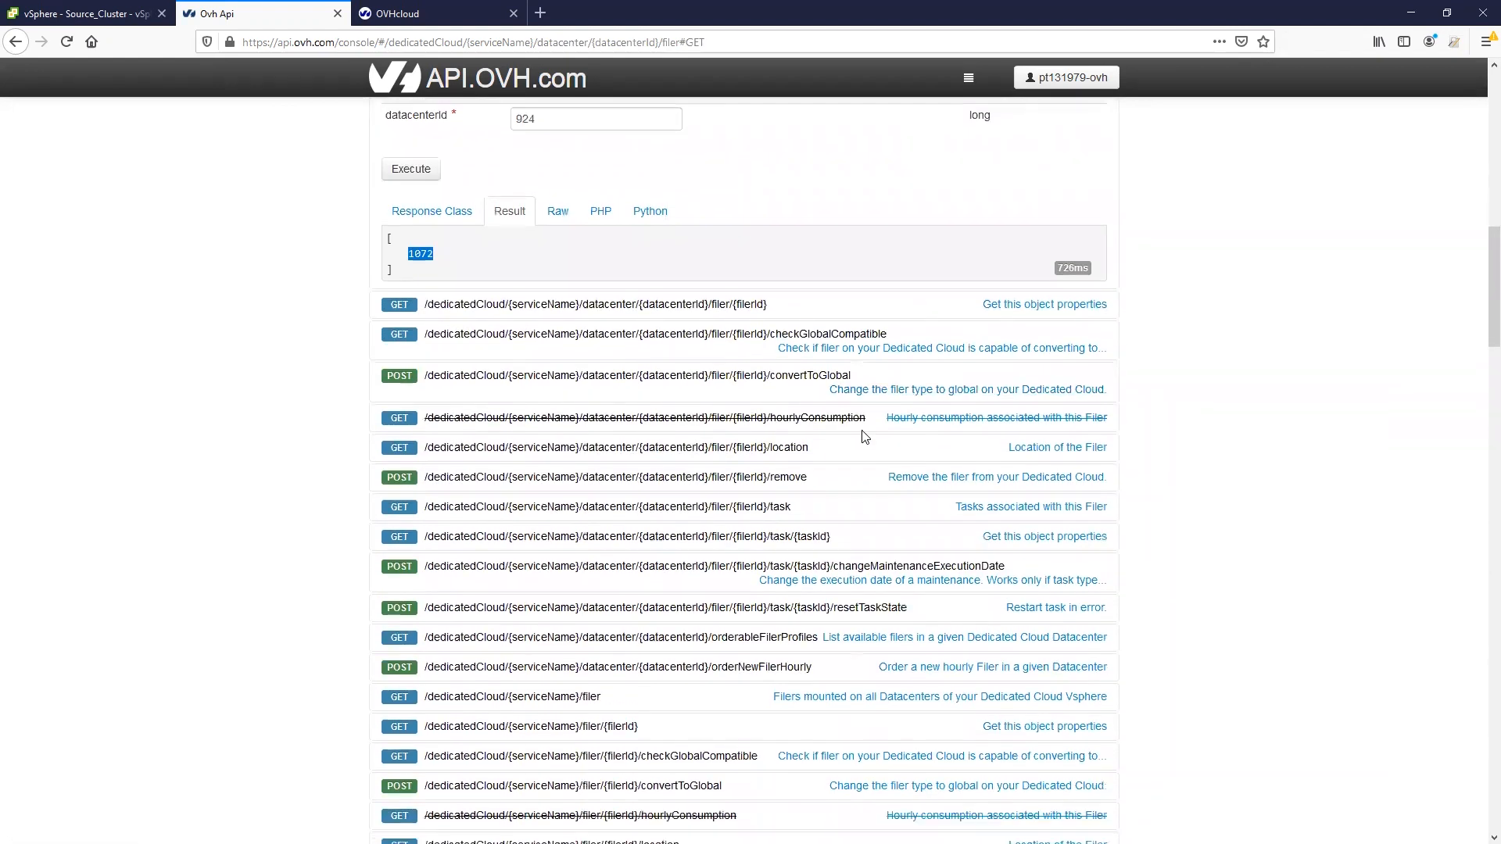
pyautogui.click(742, 361)
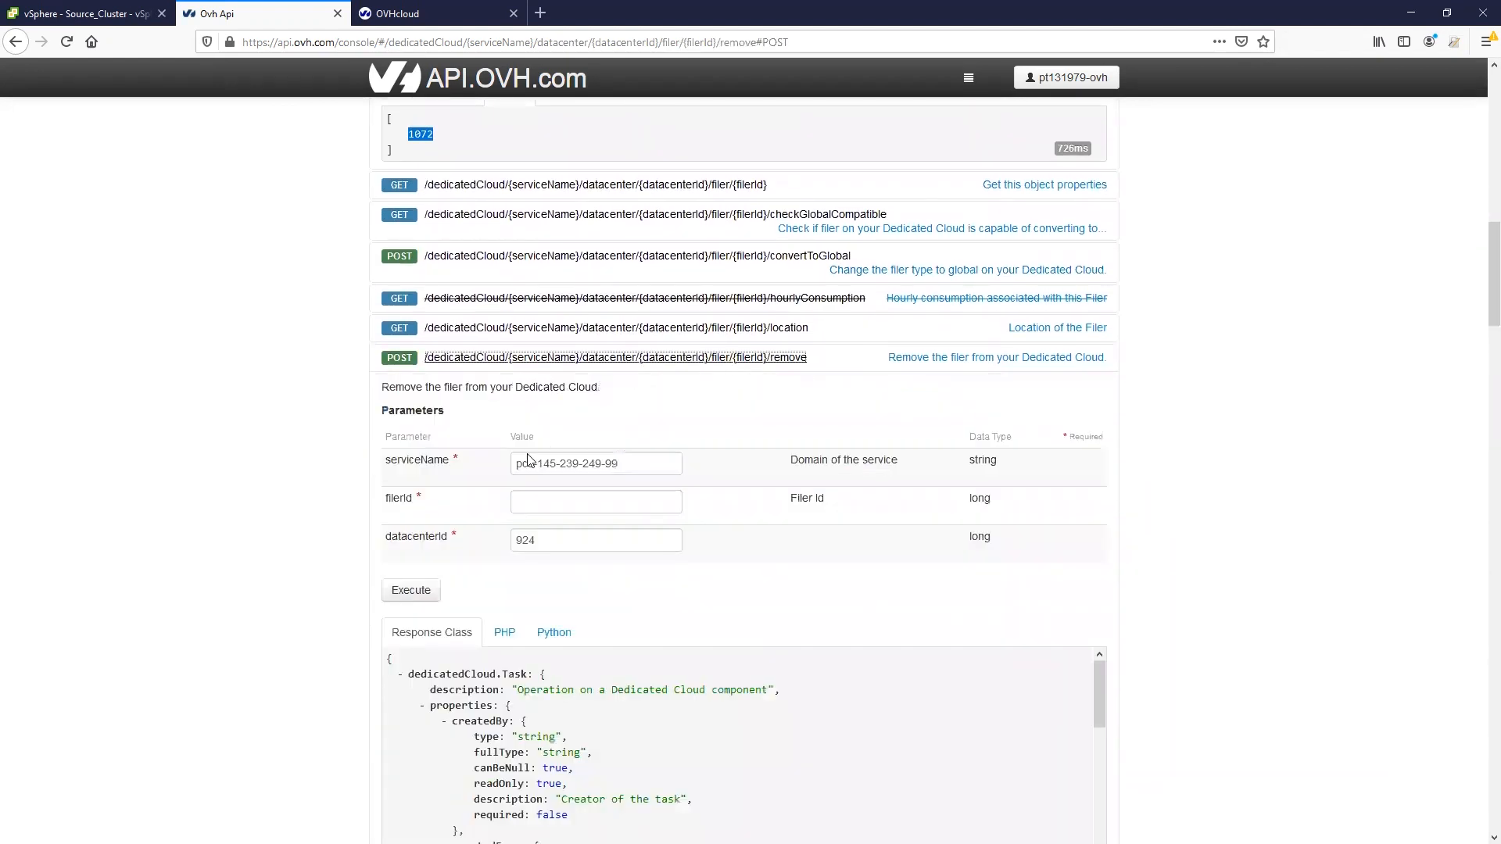
pyautogui.click(520, 501)
pyautogui.hotkey('ctrl', 'v')
pyautogui.click(412, 592)
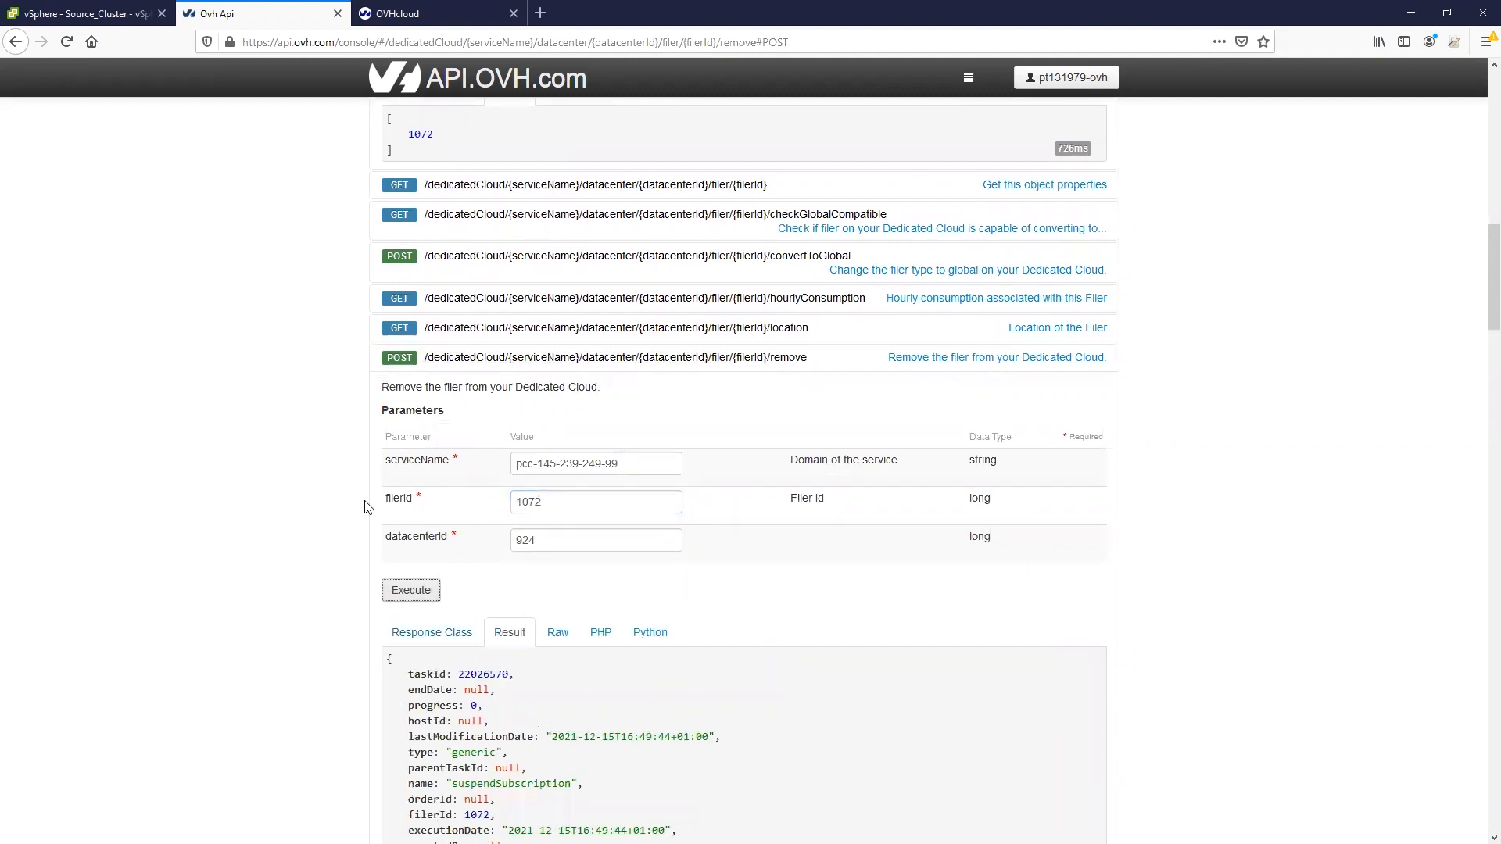
# - Query the filer removal task with taskId 22026570, copied from the removal response, for filer 1072 in datacenter 924
pyautogui.scroll(-3, 366, 505)
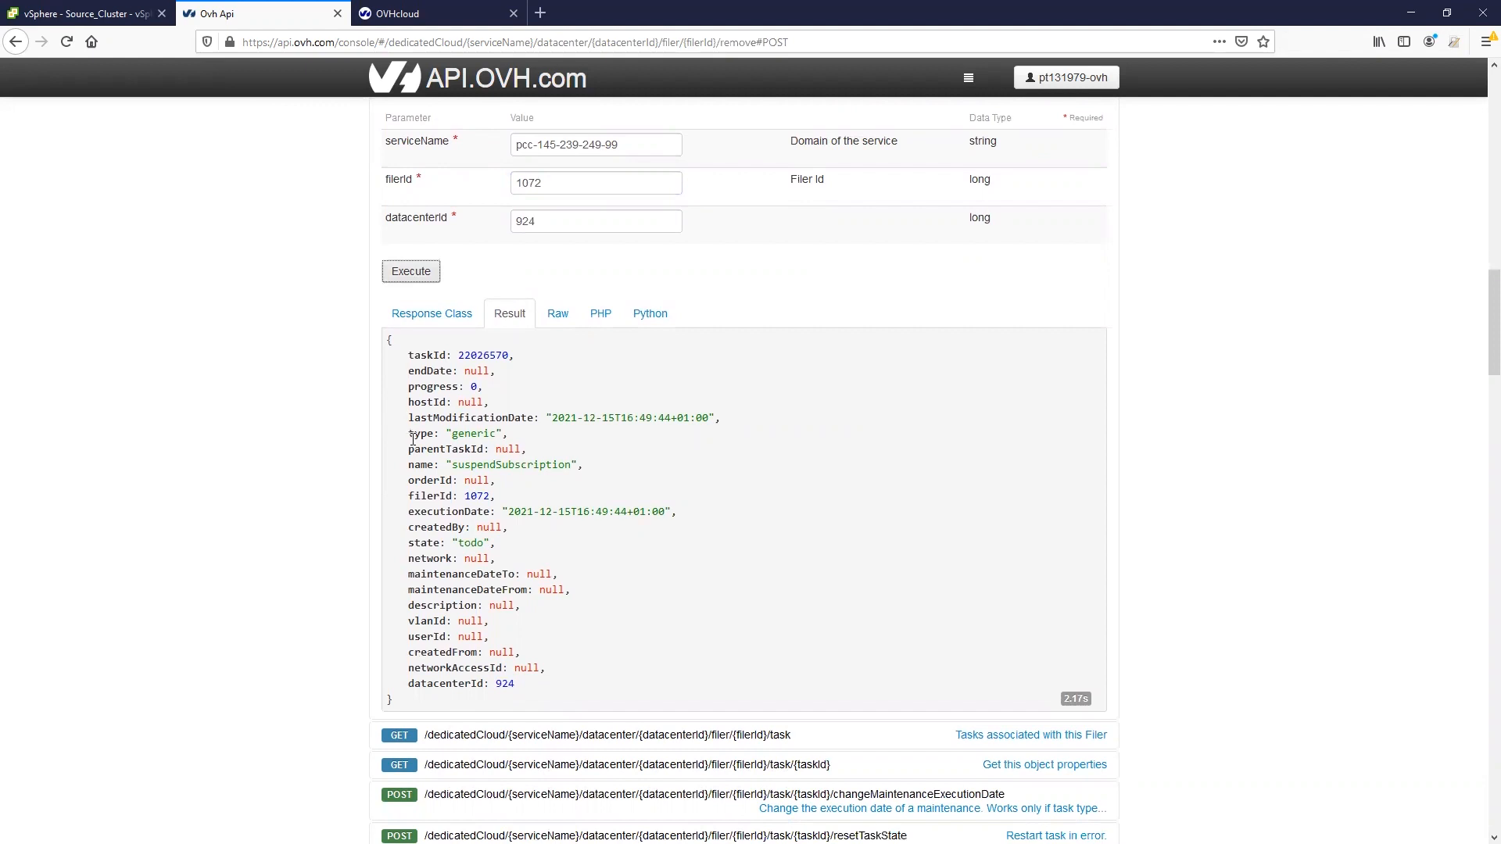
pyautogui.doubleClick(482, 355)
pyautogui.hotkey('ctrl', 'c')
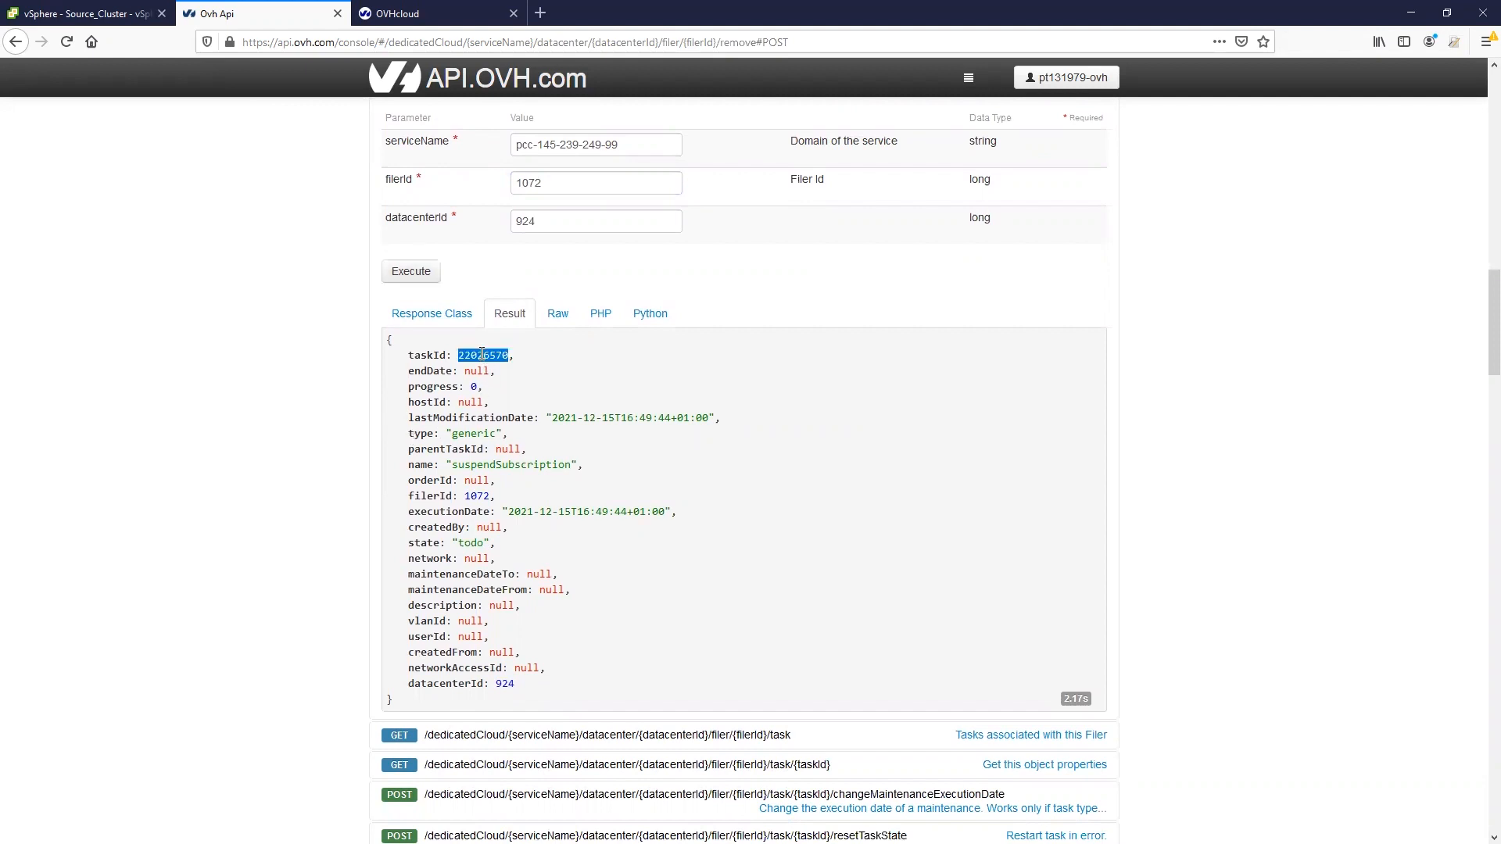
pyautogui.scroll(-5, 620, 433)
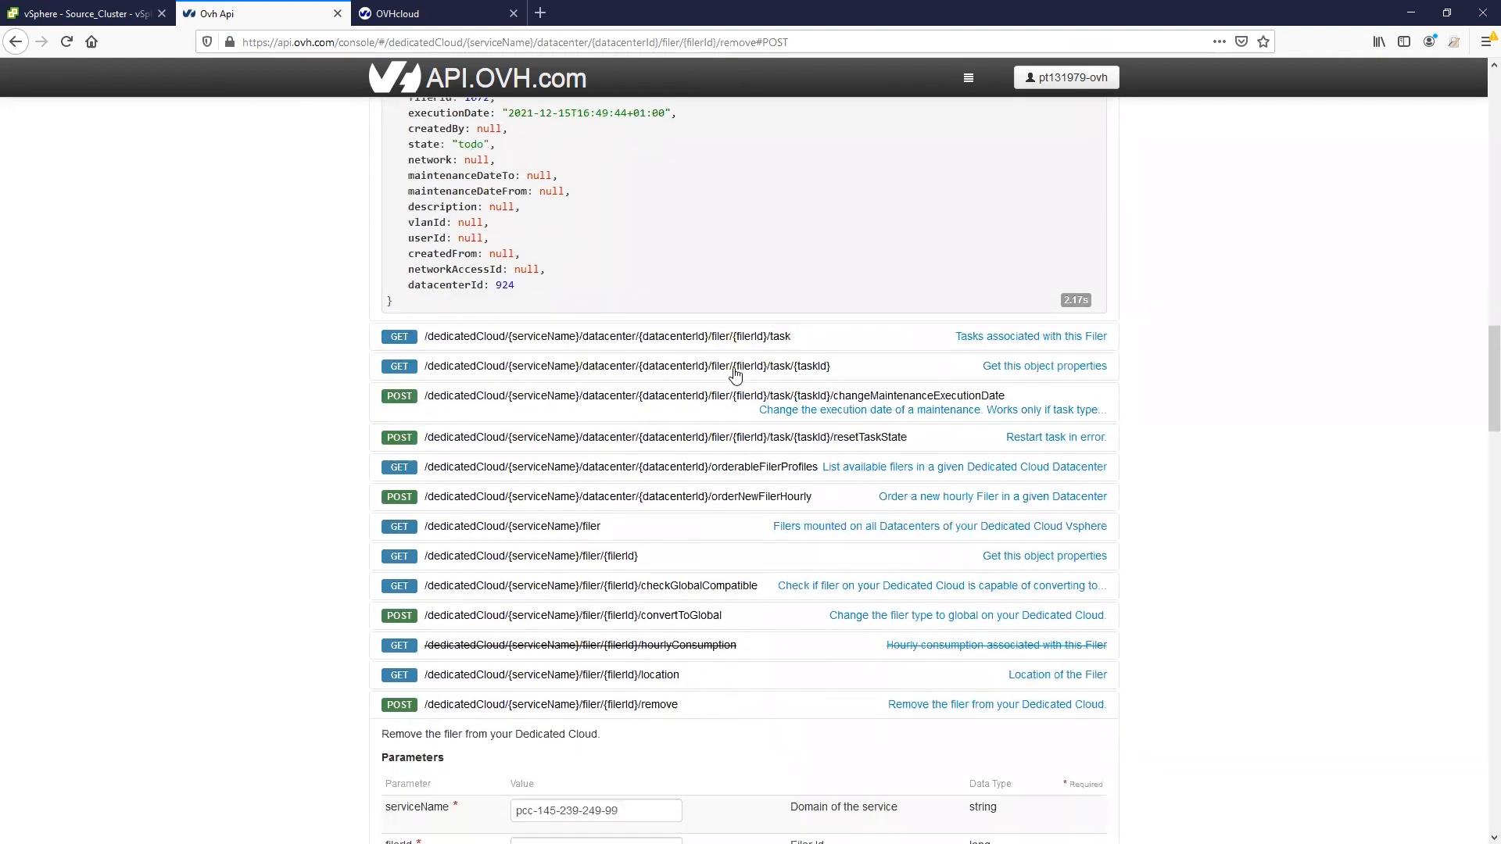
pyautogui.click(735, 367)
pyautogui.click(550, 510)
pyautogui.hotkey('ctrl', 'v')
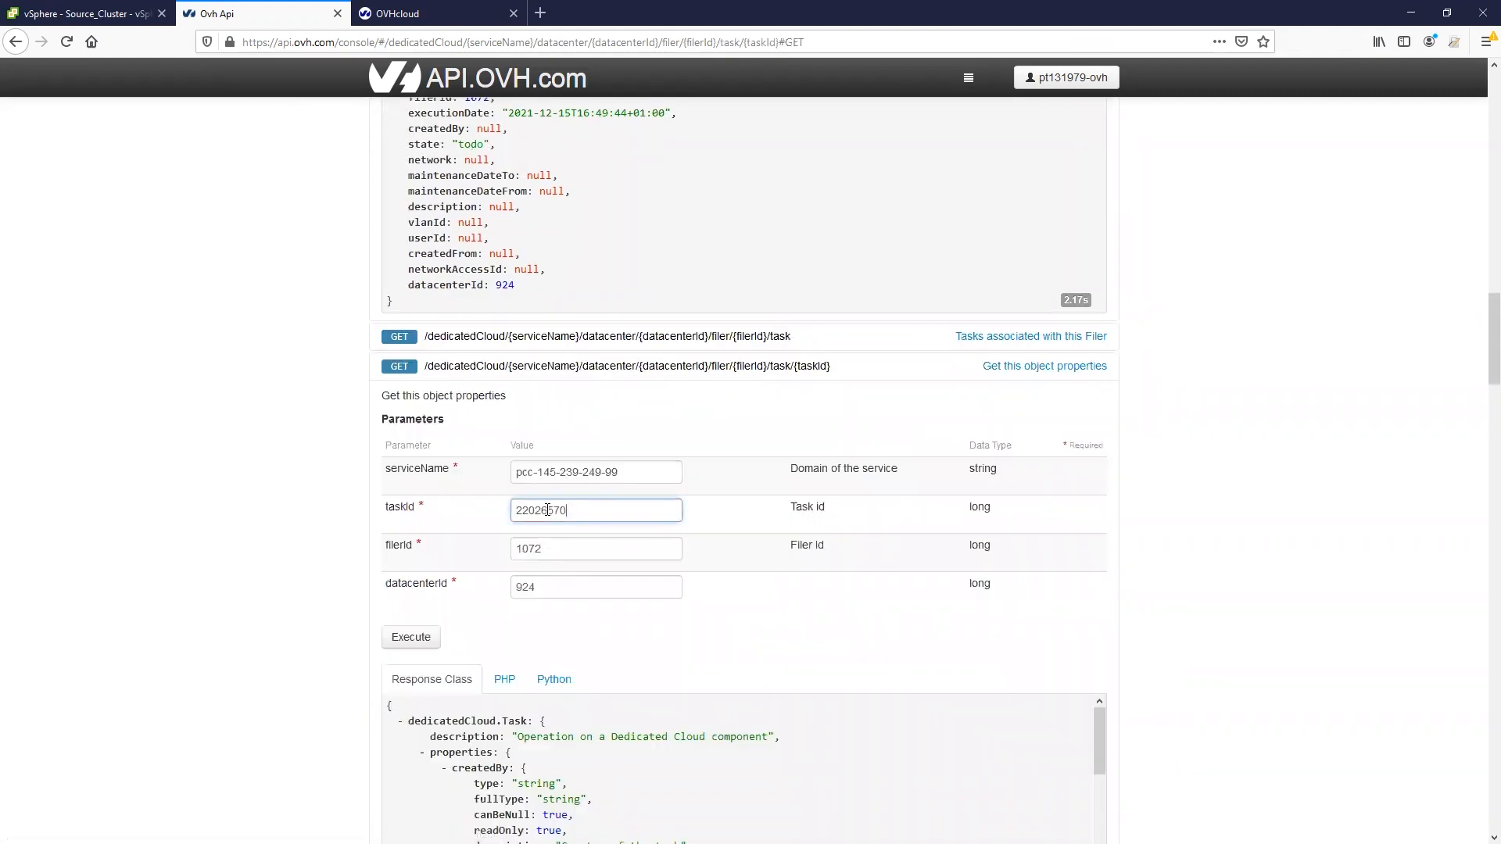
pyautogui.click(421, 634)
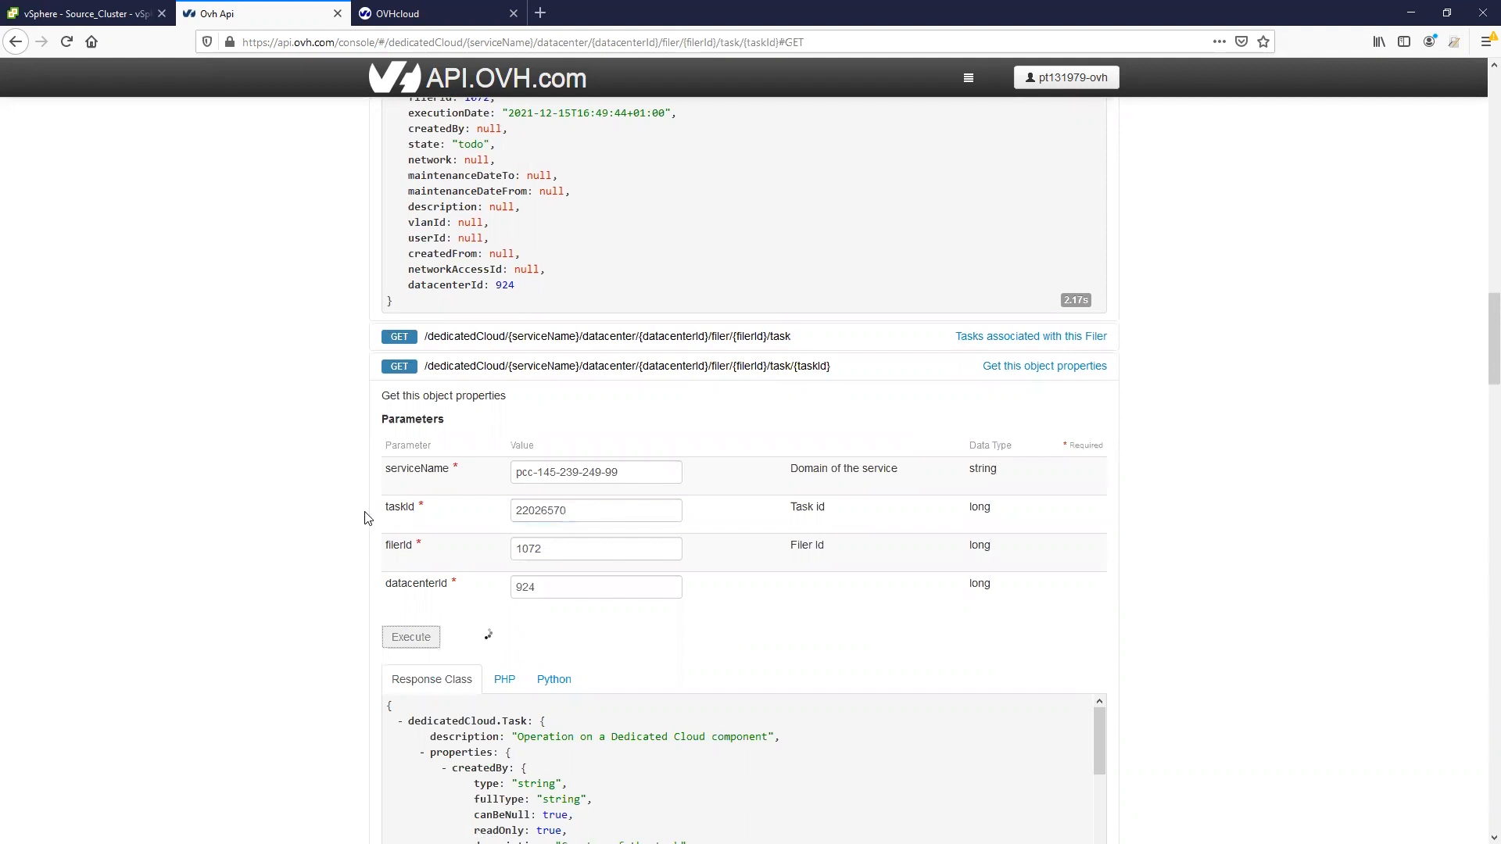
# - Check the filer removal task's state in the API response, and view the source datacenter's datastores in the vSphere Client
pyautogui.scroll(-5, 368, 518)
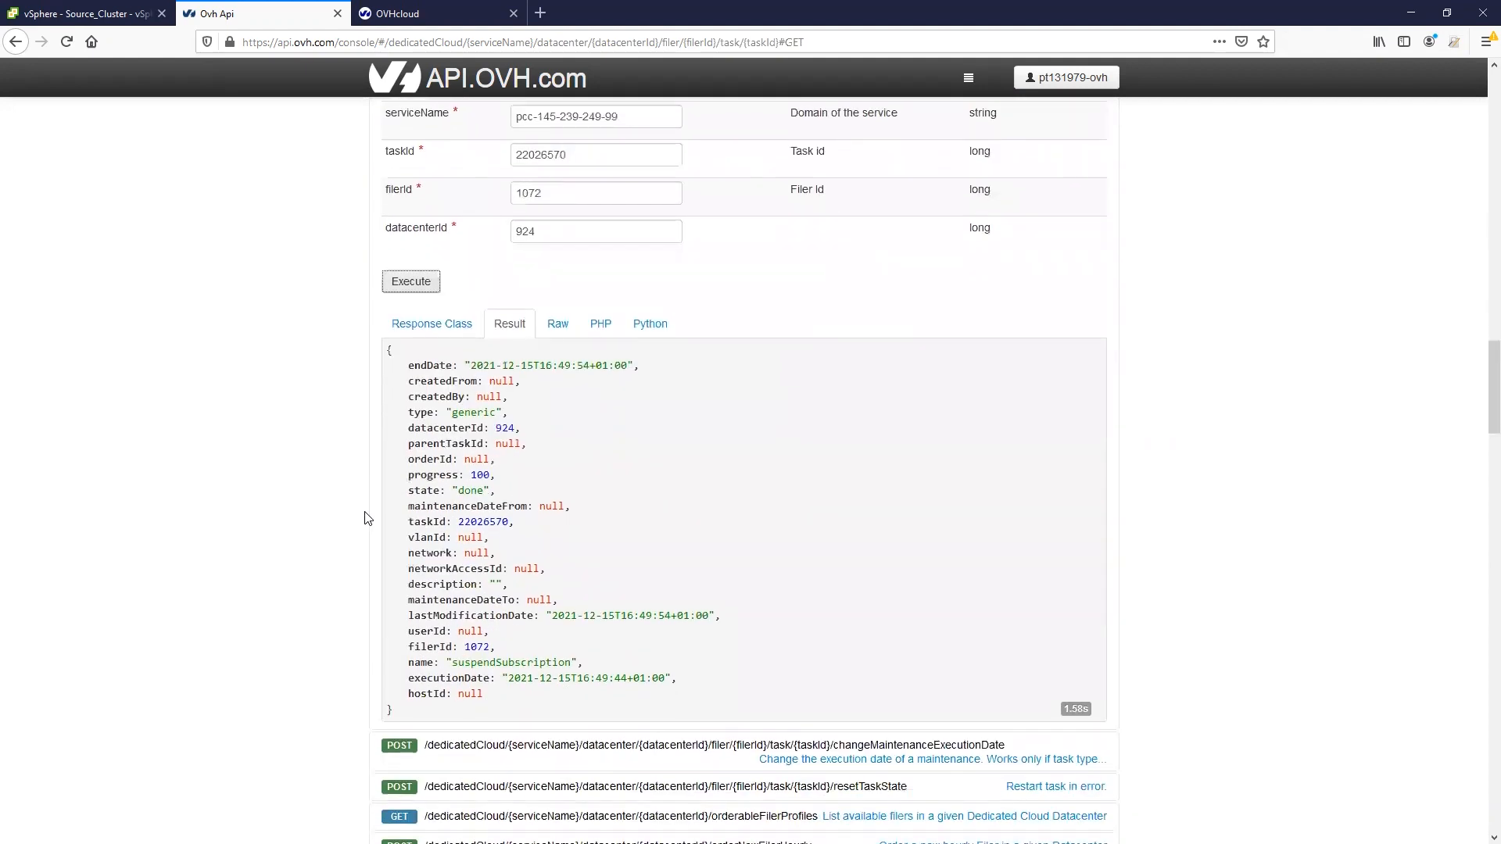
pyautogui.moveTo(459, 451); pyautogui.dragTo(478, 451)
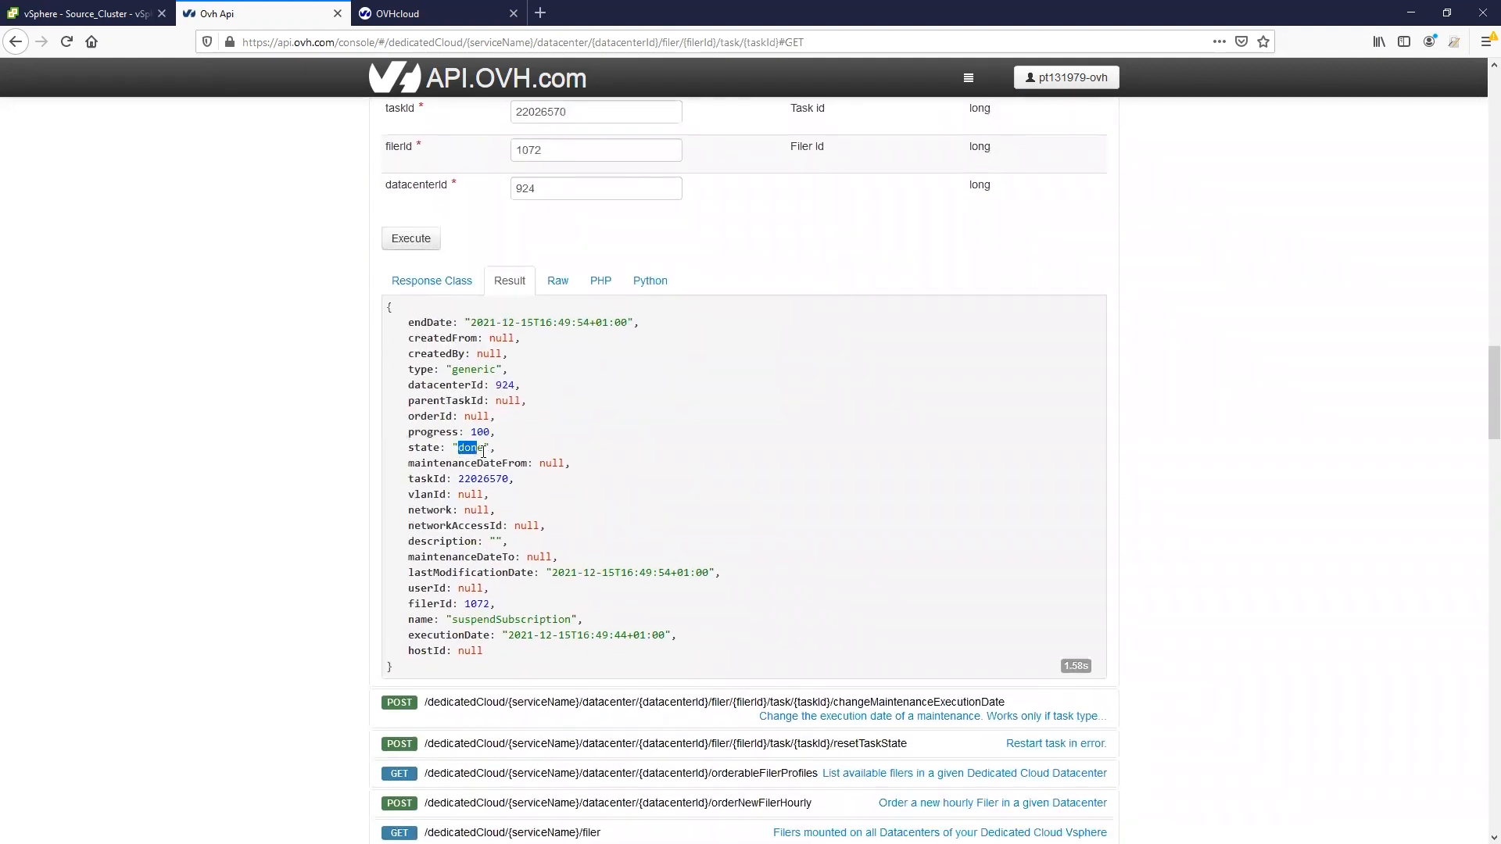
pyautogui.click(93, 12)
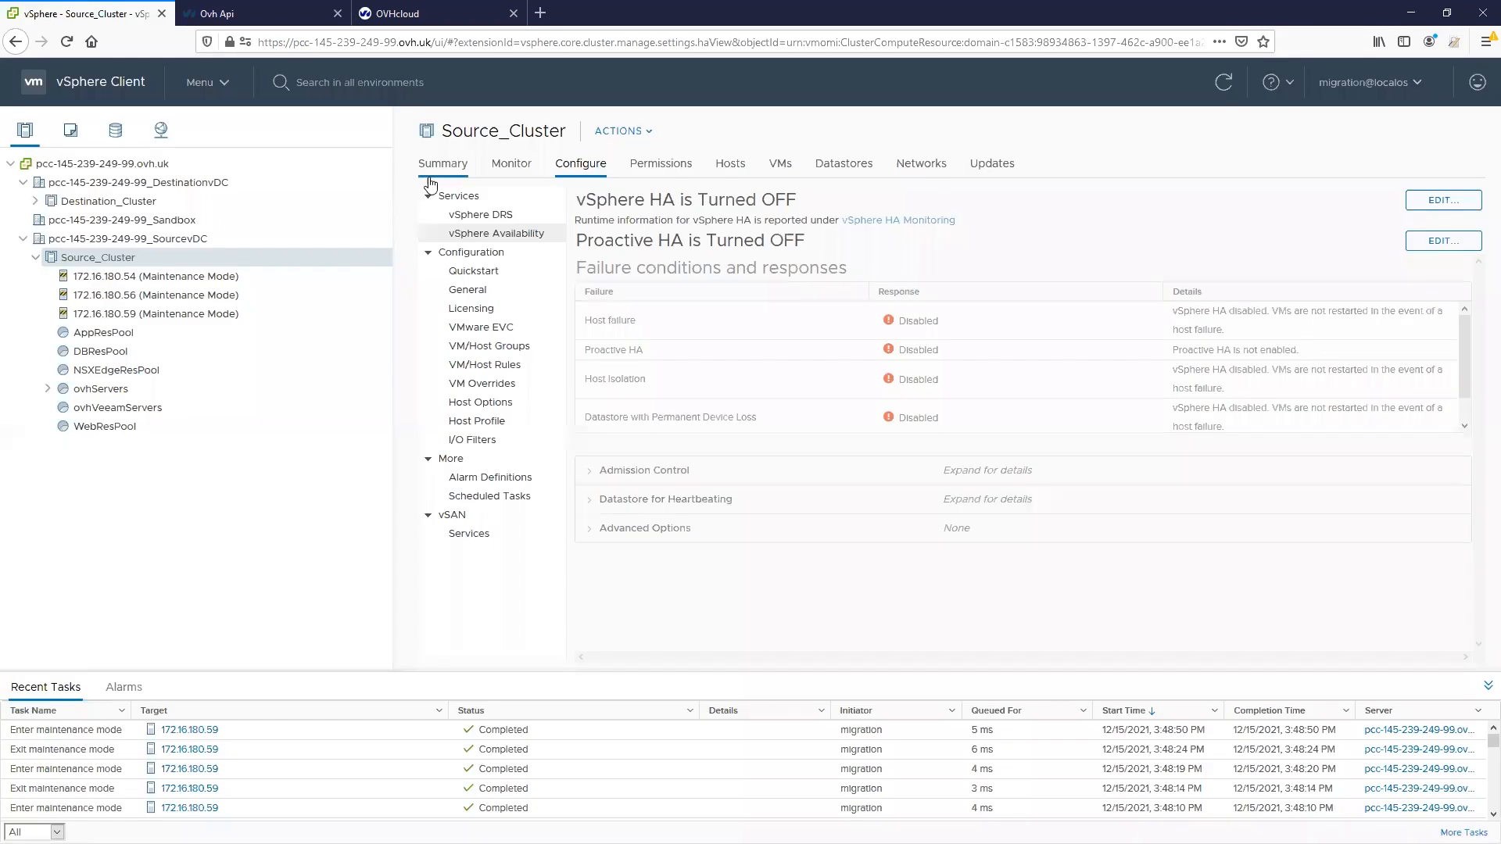
pyautogui.click(841, 162)
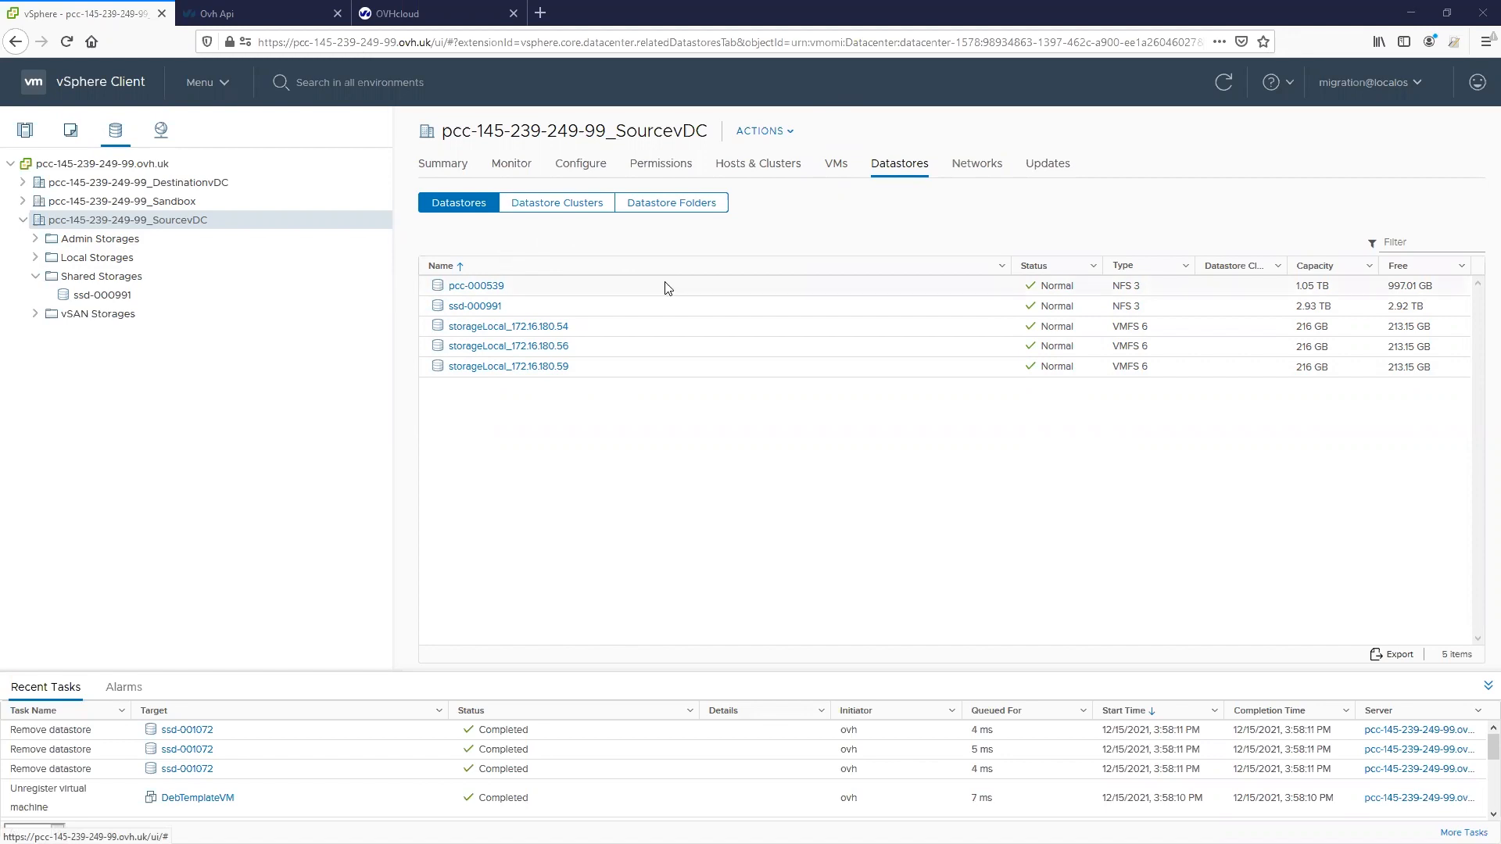
# - In the OVH API console, filter the dedicatedCloud calls by "host" and open the GET call for hosts associated with a datacenter
pyautogui.click(299, 15)
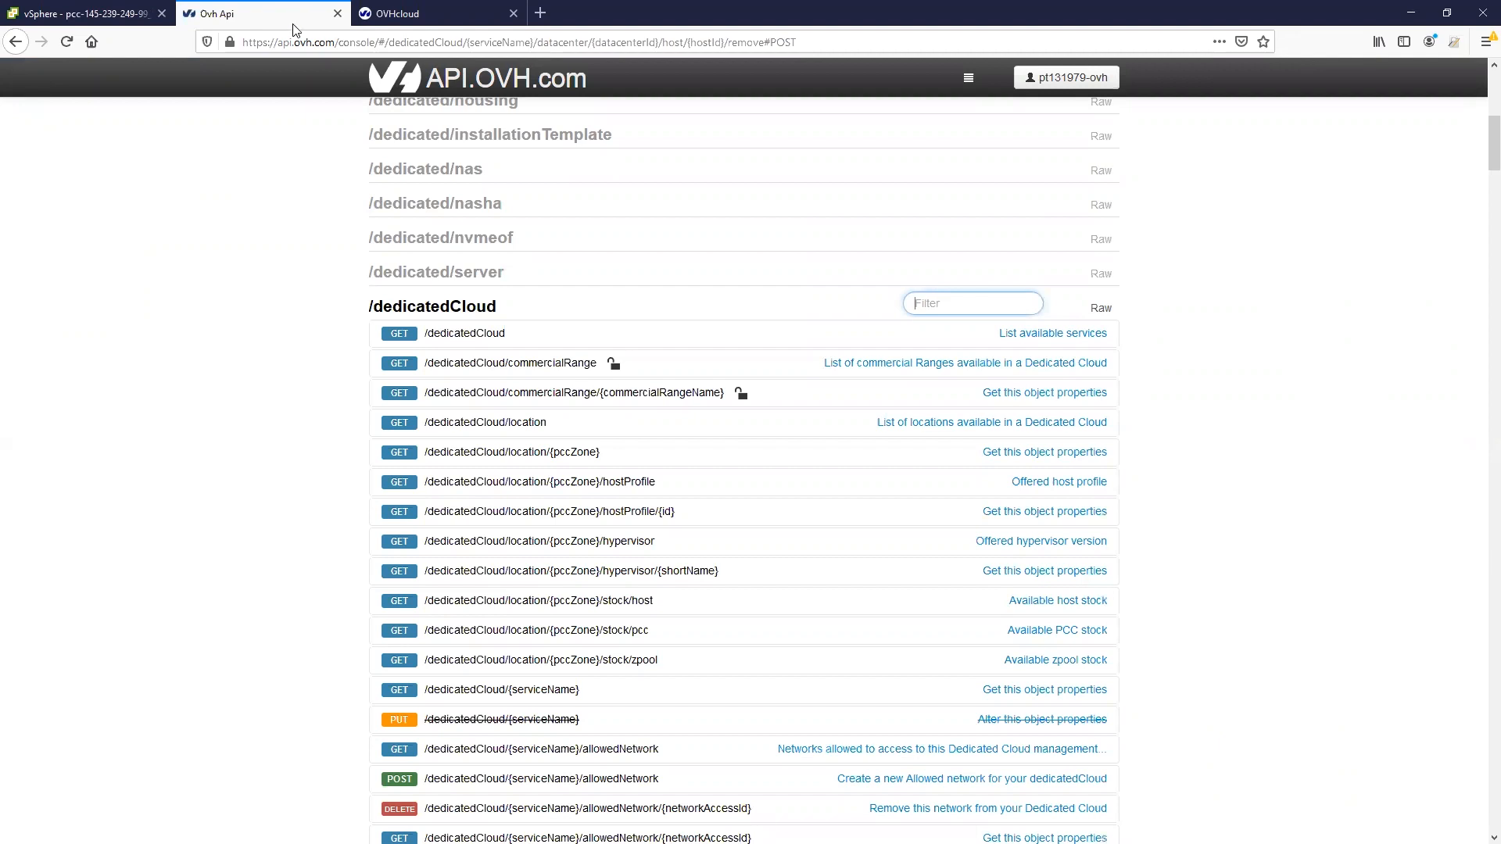
pyautogui.click(940, 302)
pyautogui.write('host')
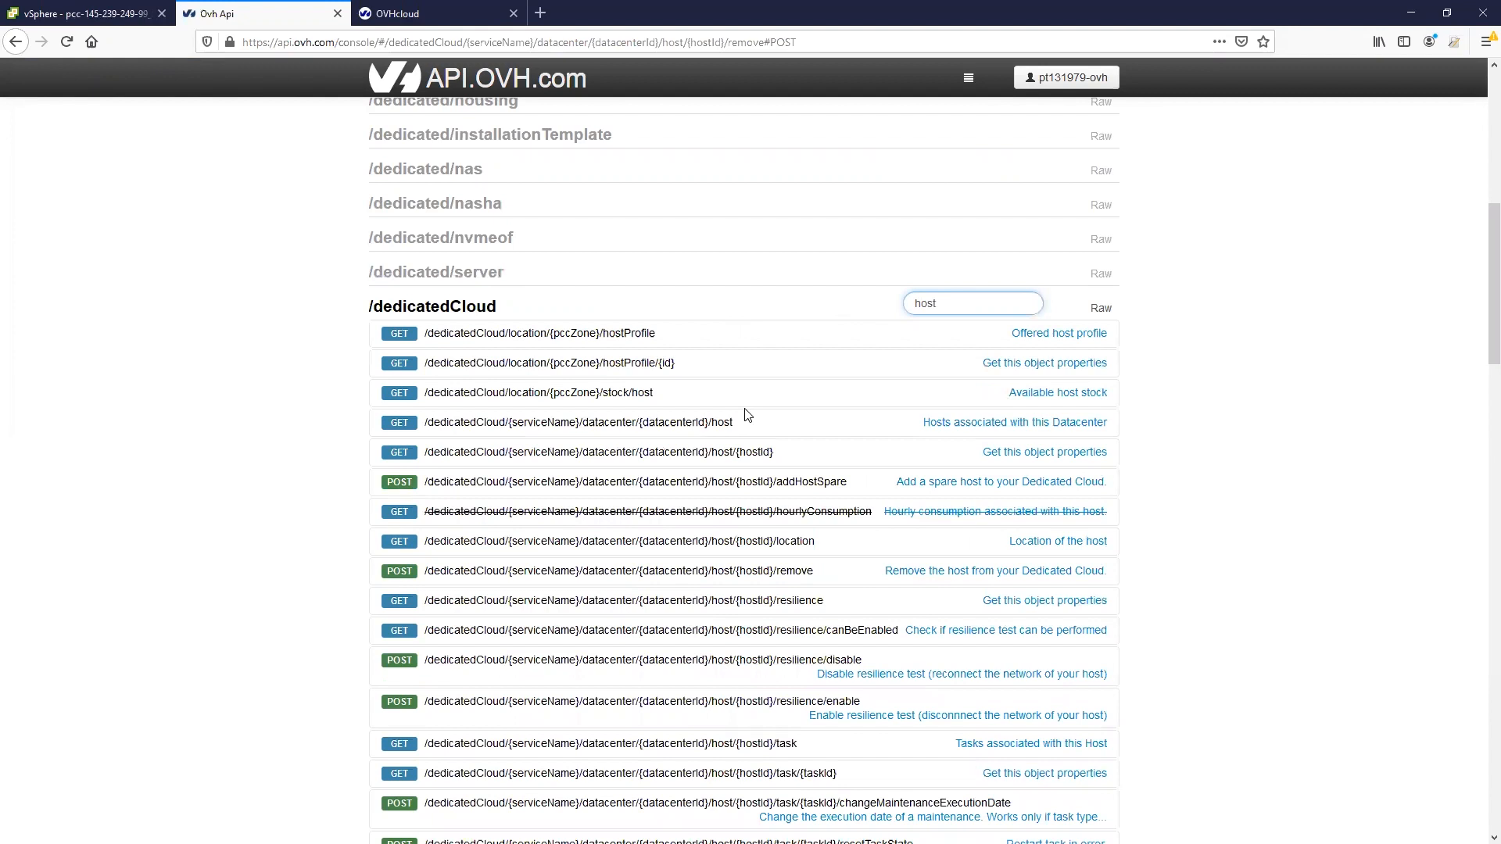
pyautogui.click(685, 430)
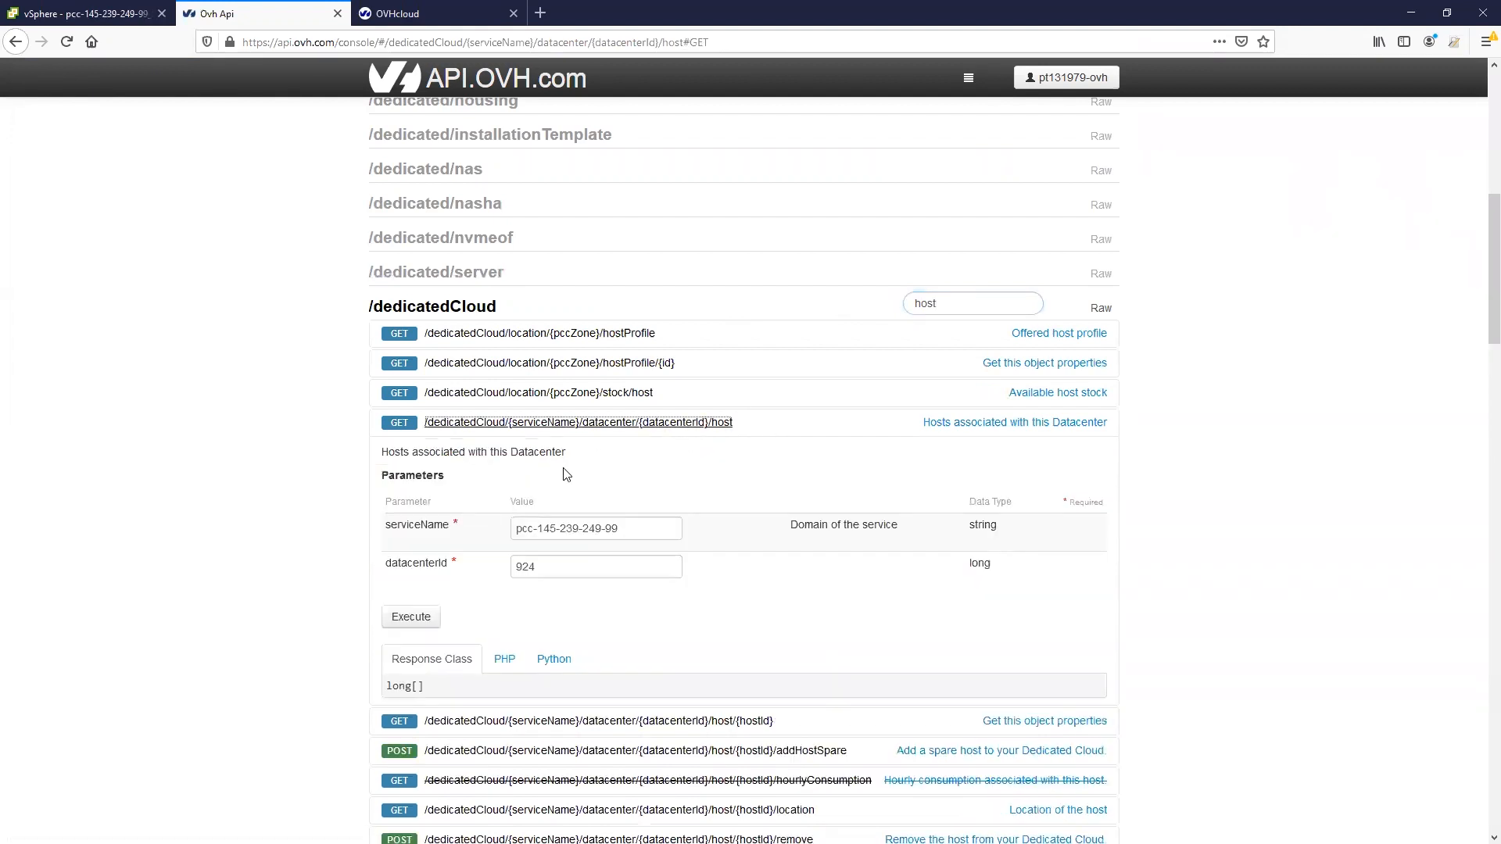
pyautogui.moveTo(549, 566); pyautogui.dragTo(502, 567)
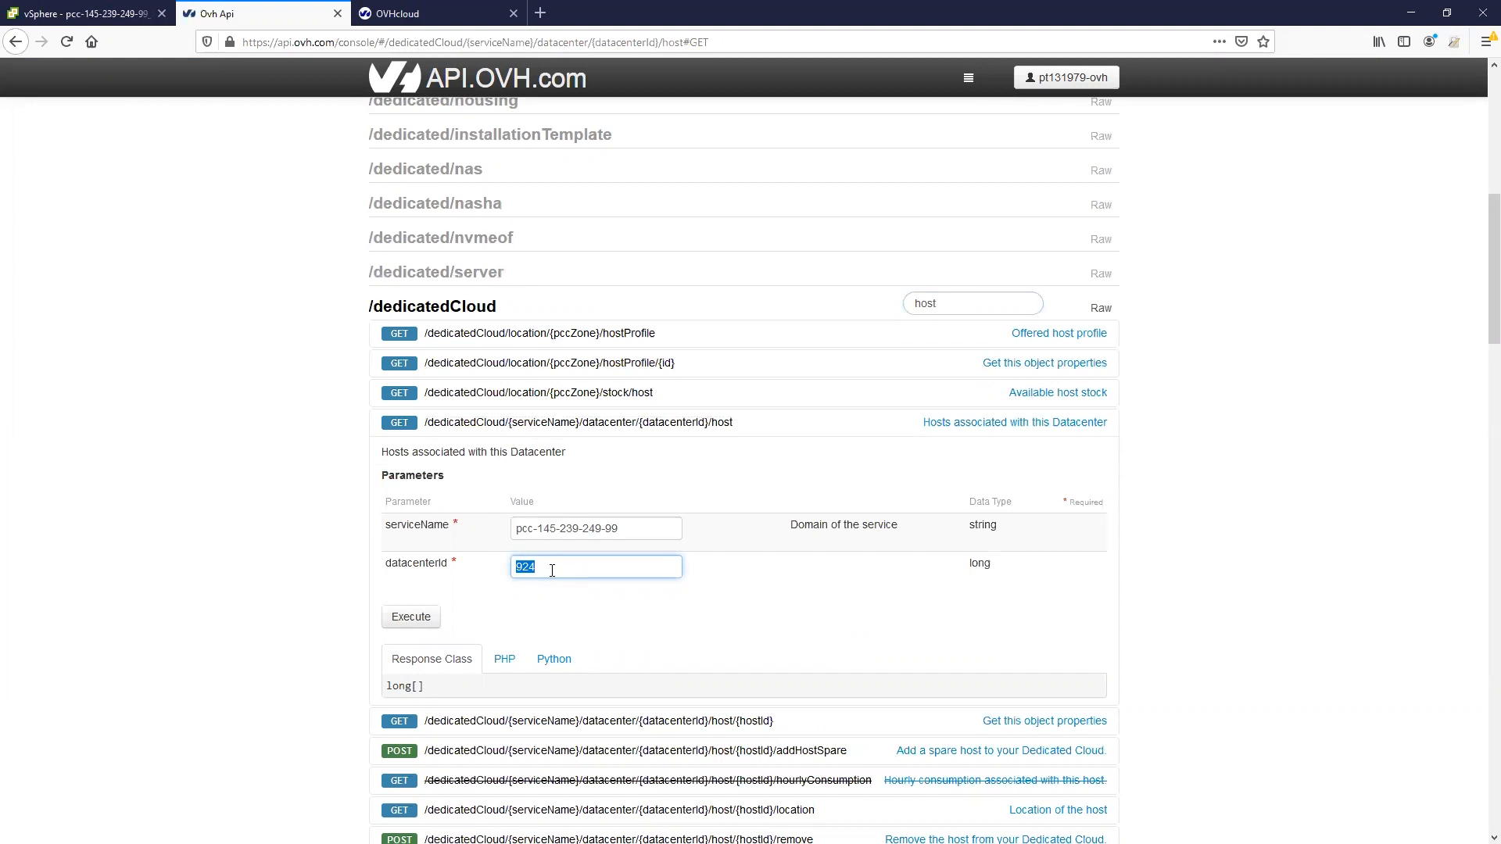
pyautogui.click(430, 16)
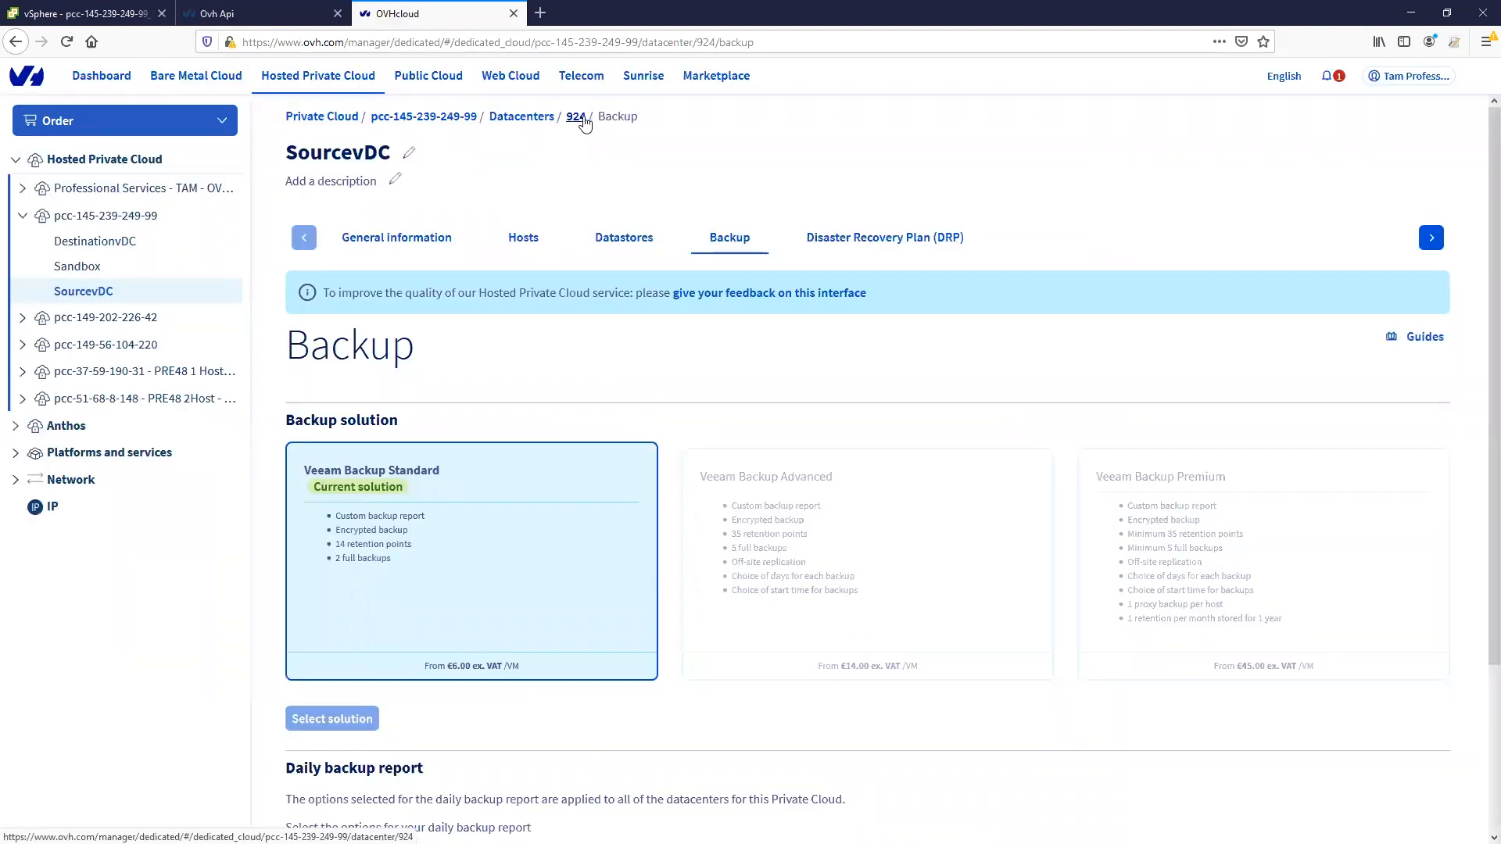
pyautogui.click(285, 19)
pyautogui.click(430, 617)
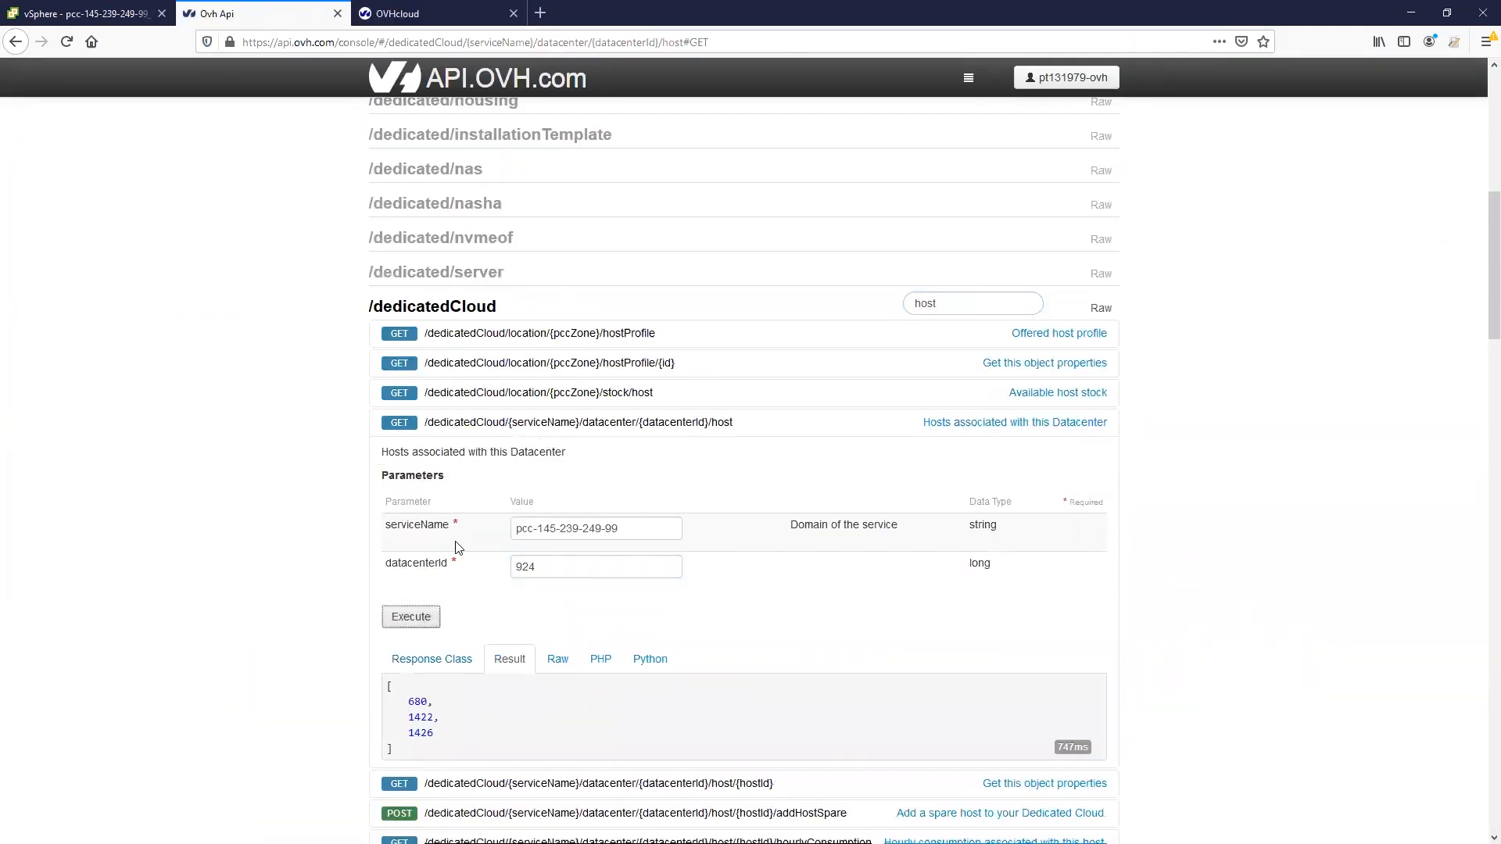
pyautogui.scroll(-2, 458, 549)
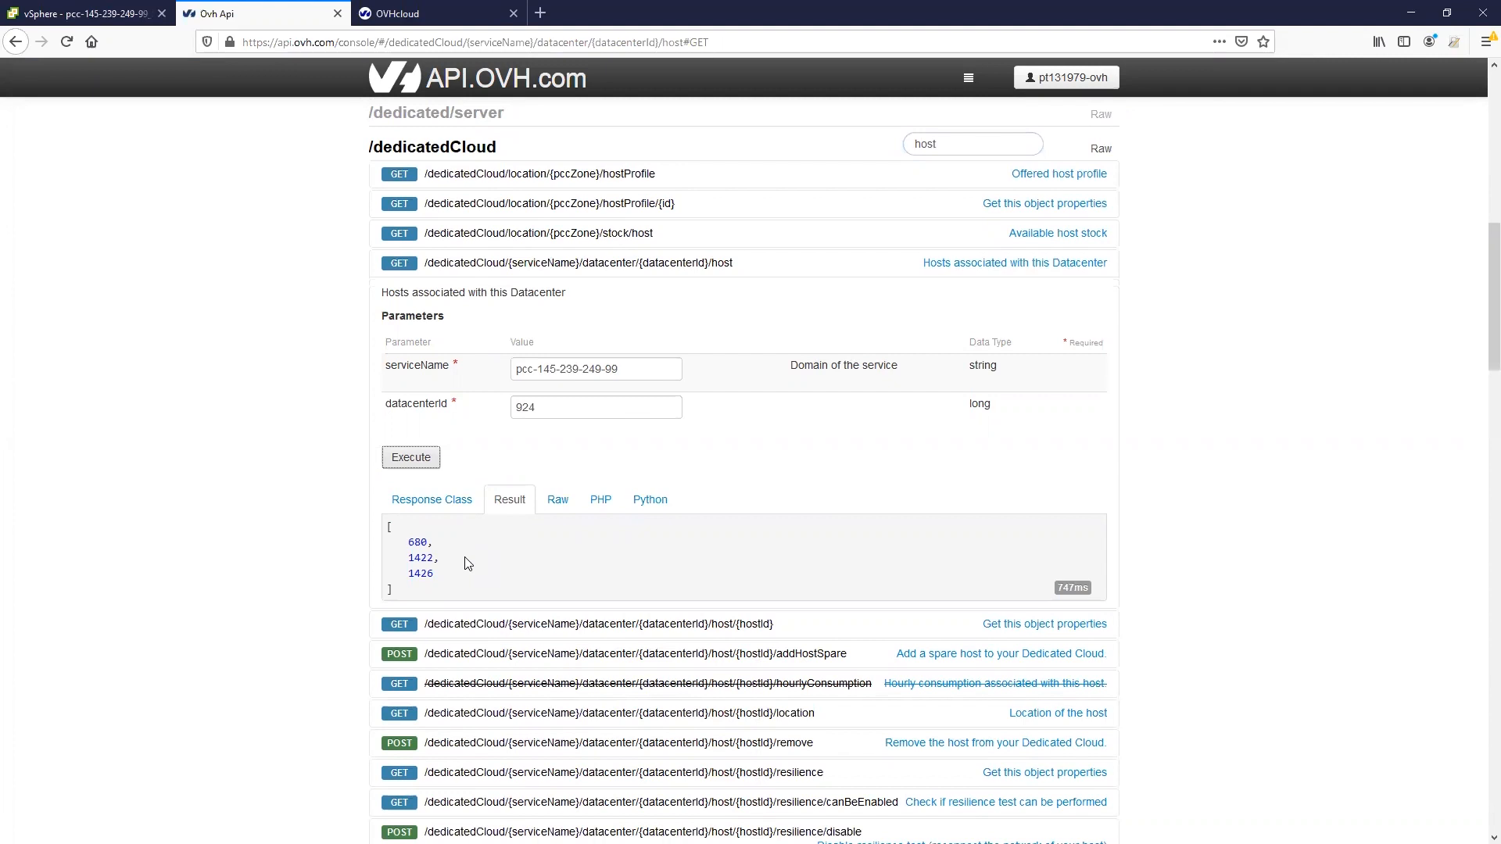
pyautogui.scroll(-1, 468, 564)
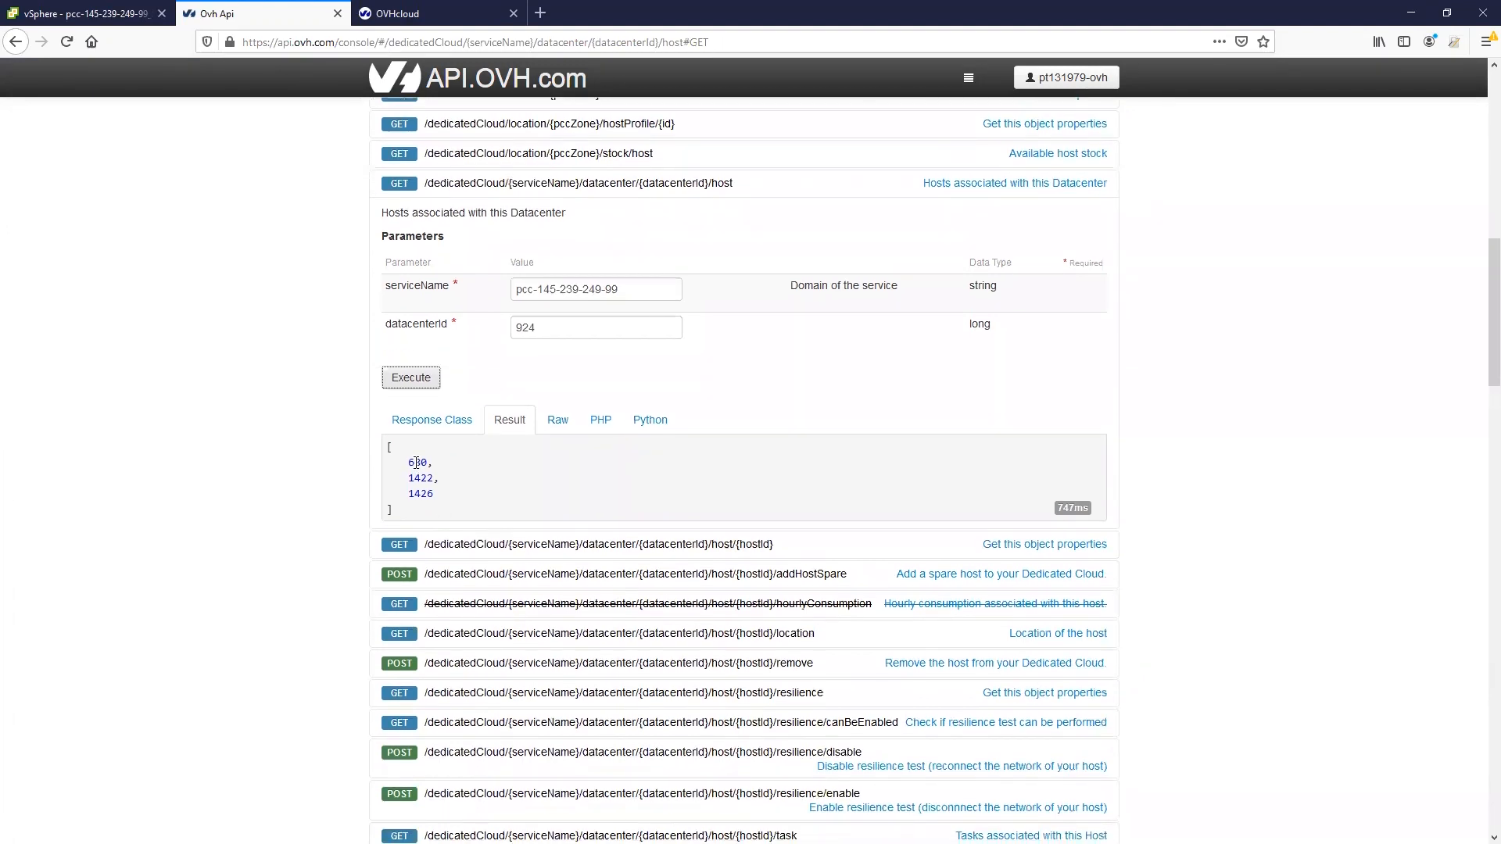
pyautogui.doubleClick(418, 463)
pyautogui.hotkey('ctrl', 'c')
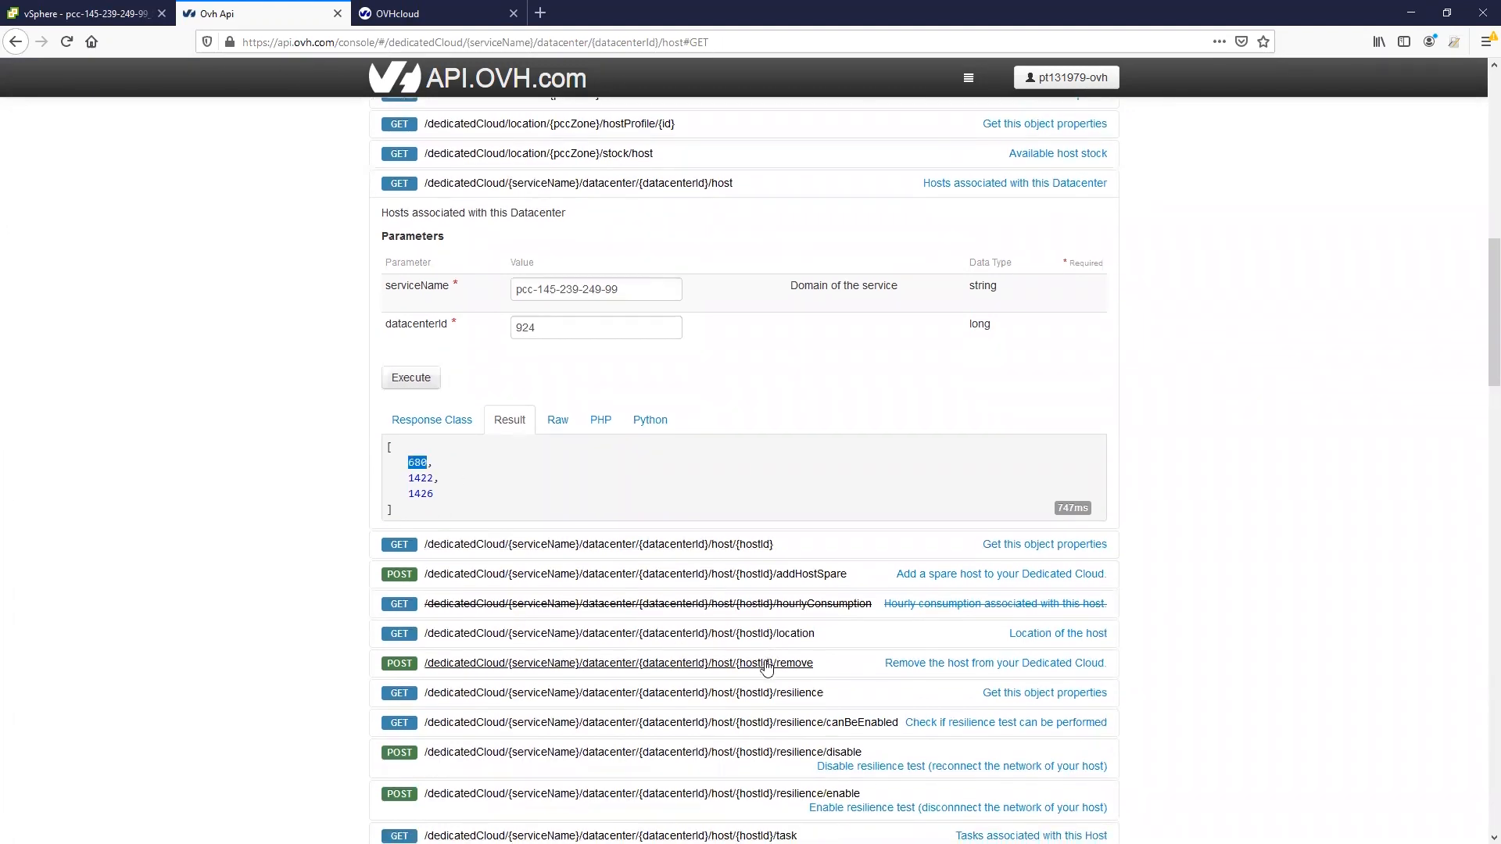
# - Remove host 680 from datacenter 924 using the POST host remove call
pyautogui.click(758, 662)
pyautogui.scroll(-4, 677, 617)
pyautogui.click(556, 487)
pyautogui.hotkey('ctrl', 'v')
pyautogui.scroll(-1, 447, 525)
pyautogui.click(411, 498)
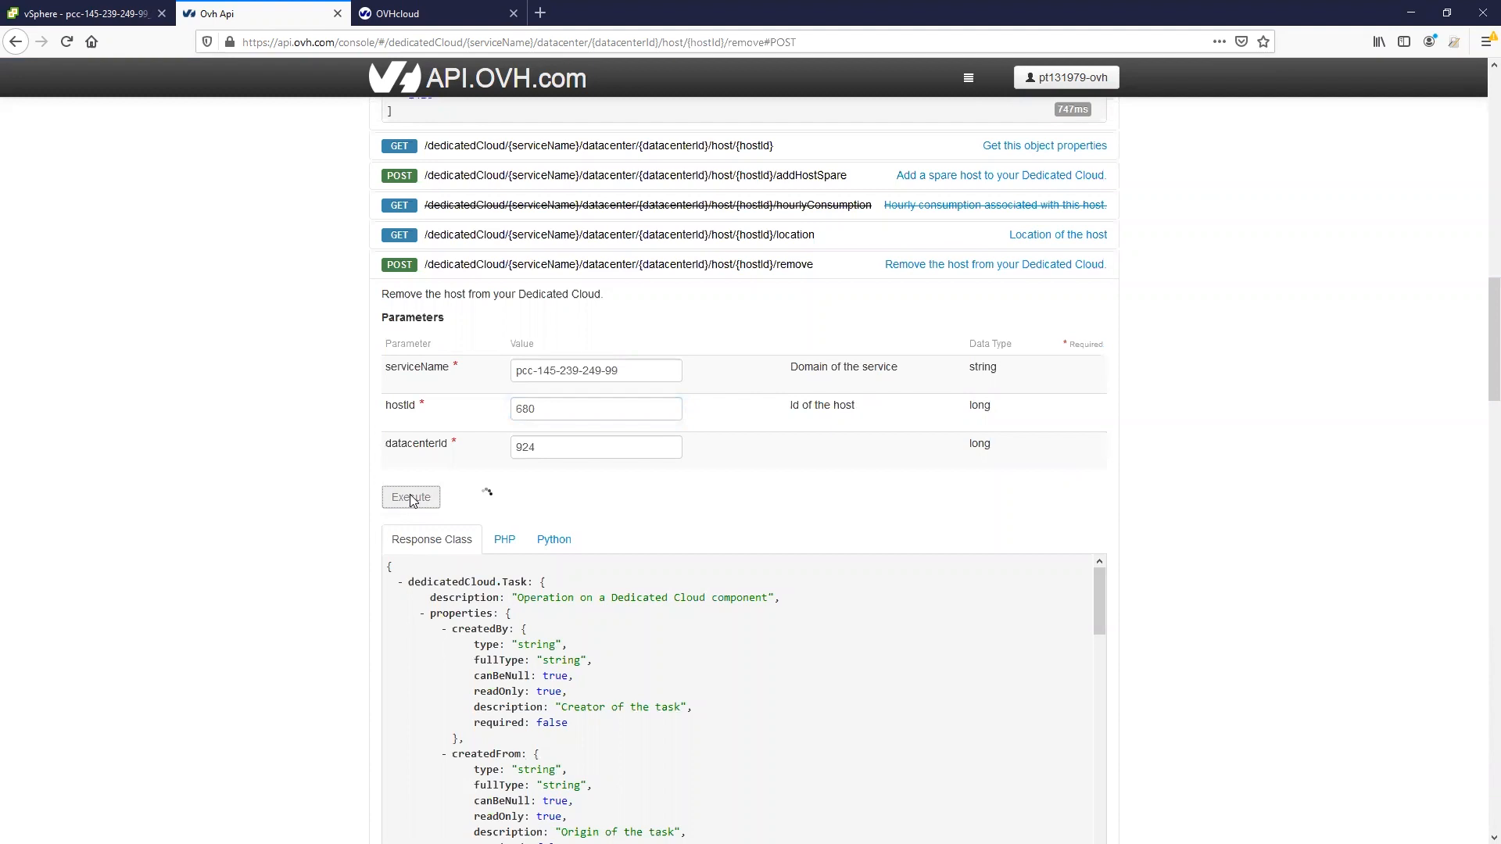
pyautogui.scroll(-4, 411, 504)
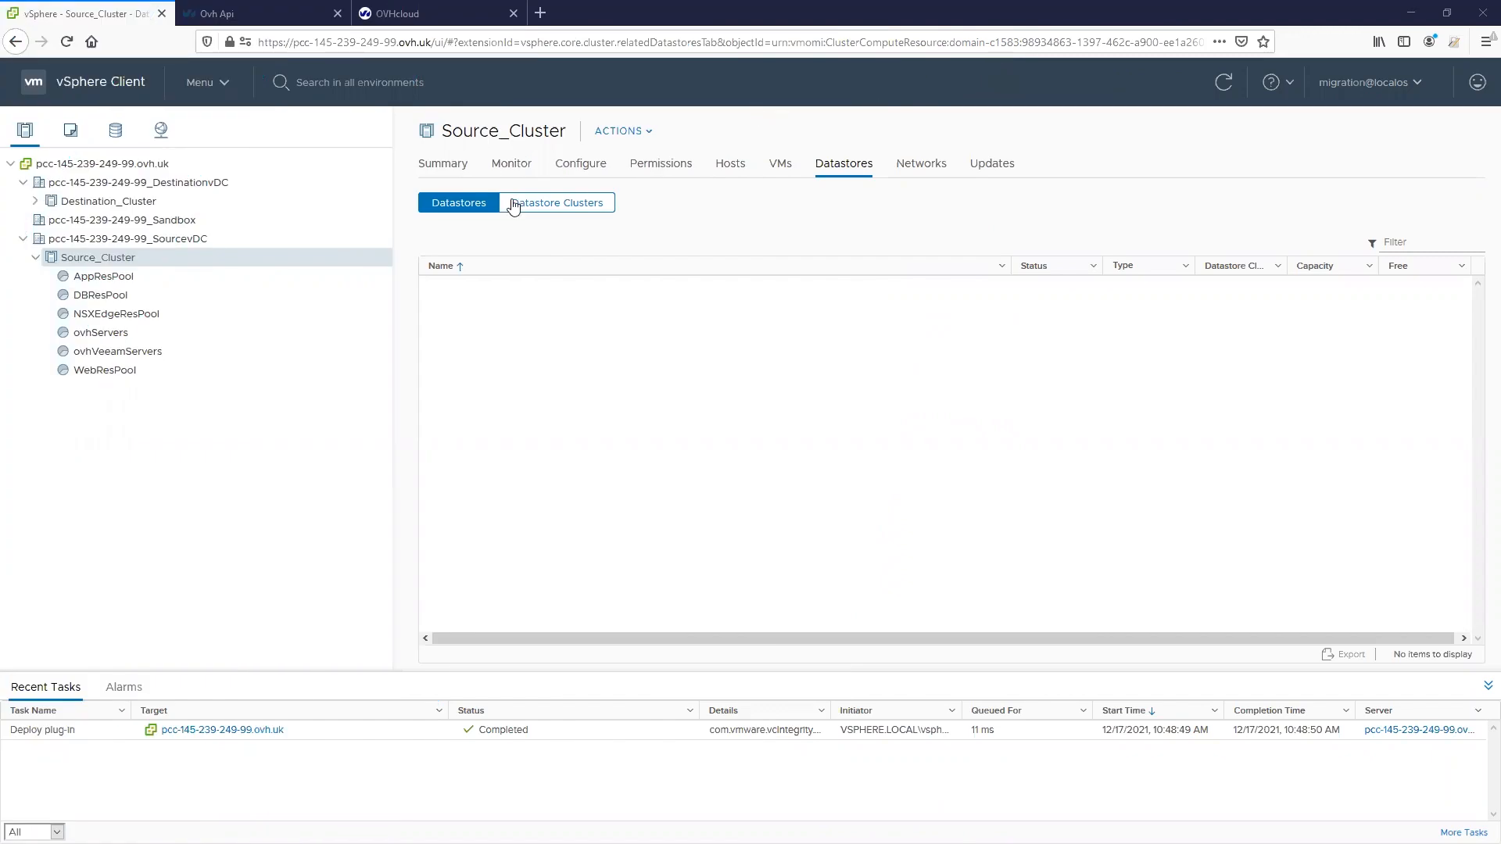
# - In the vSphere Client, delete Source_Cluster from the source datacenter
pyautogui.rightClick(114, 263)
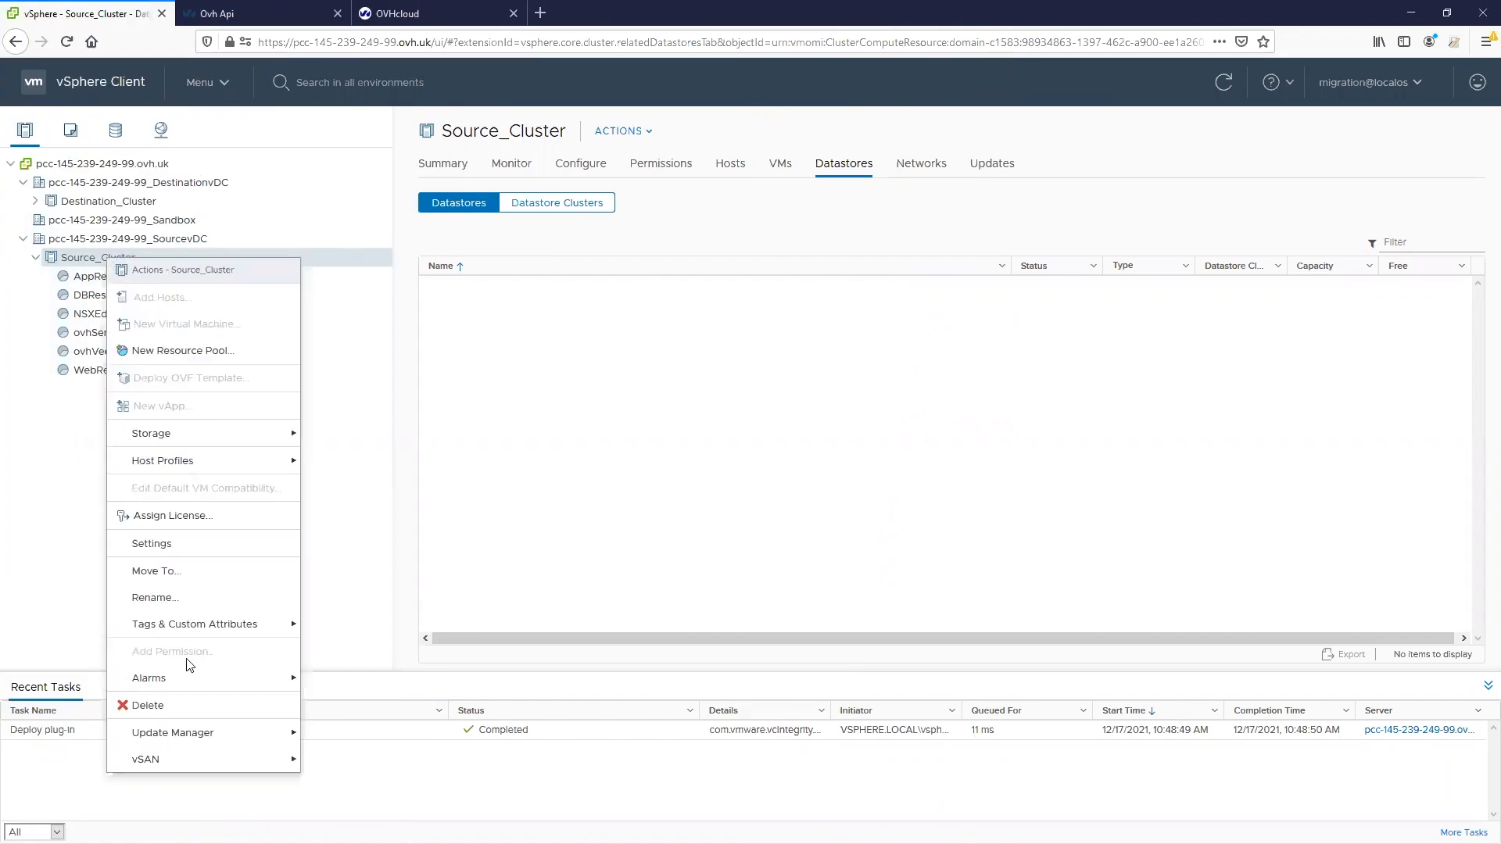
pyautogui.click(174, 705)
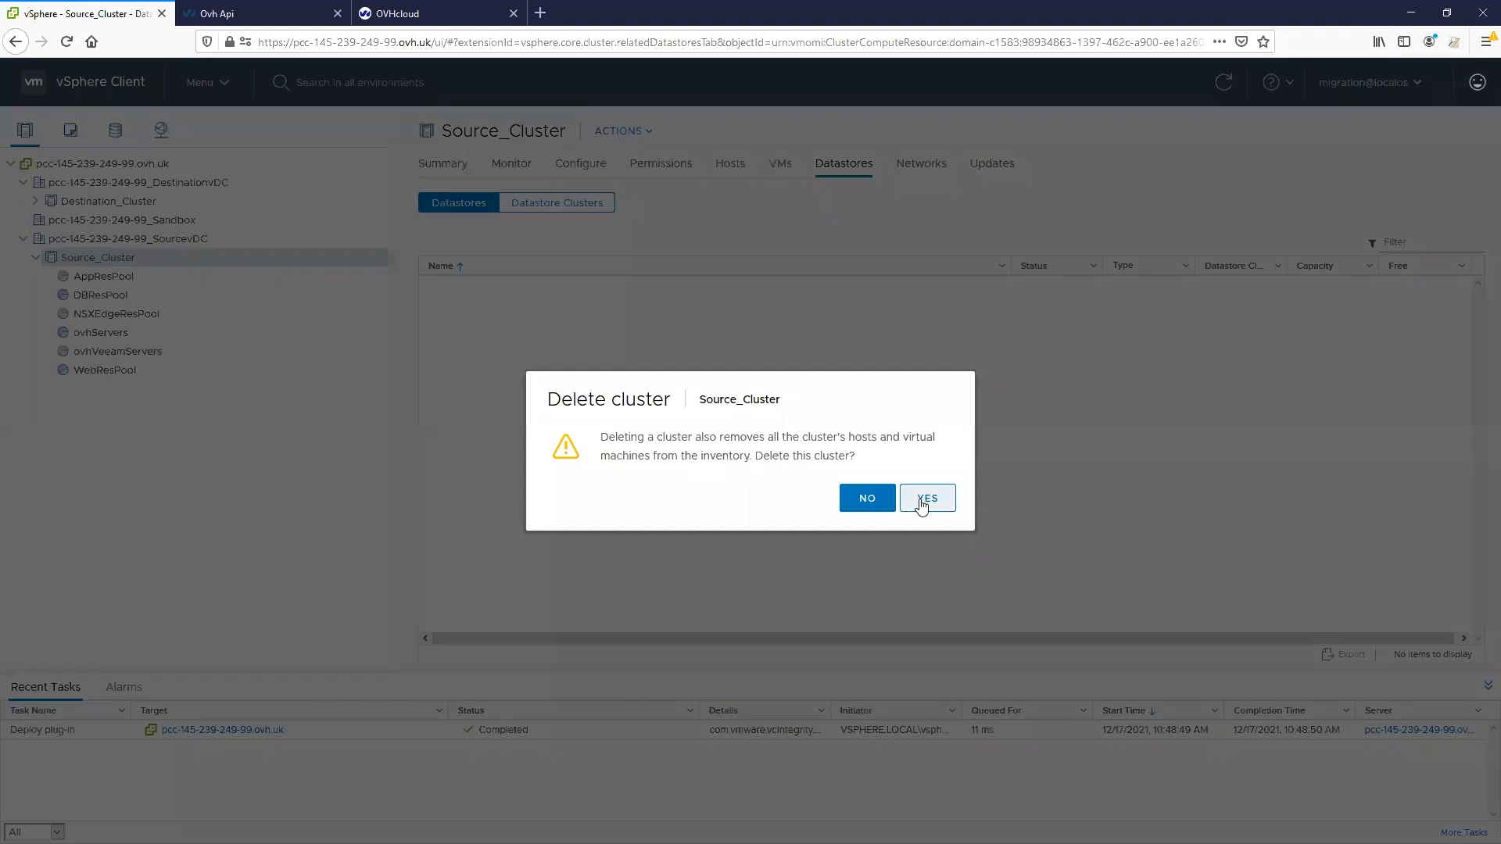
pyautogui.click(925, 503)
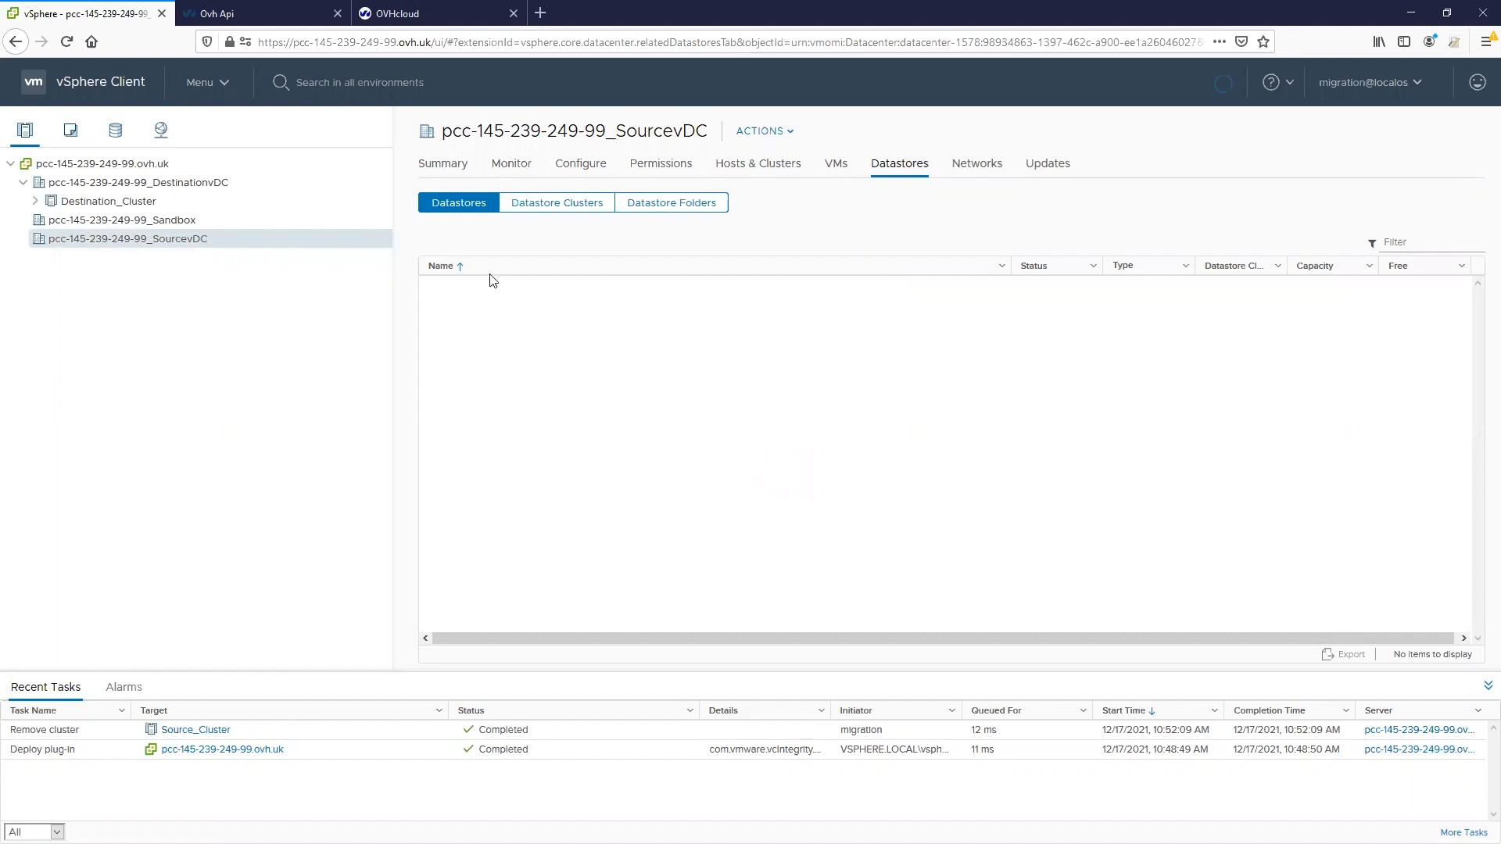
# - In the OVH API console, filter the dedicatedCloud calls by "datacenter" to reach the DELETE call for removing a datacenter
pyautogui.click(253, 18)
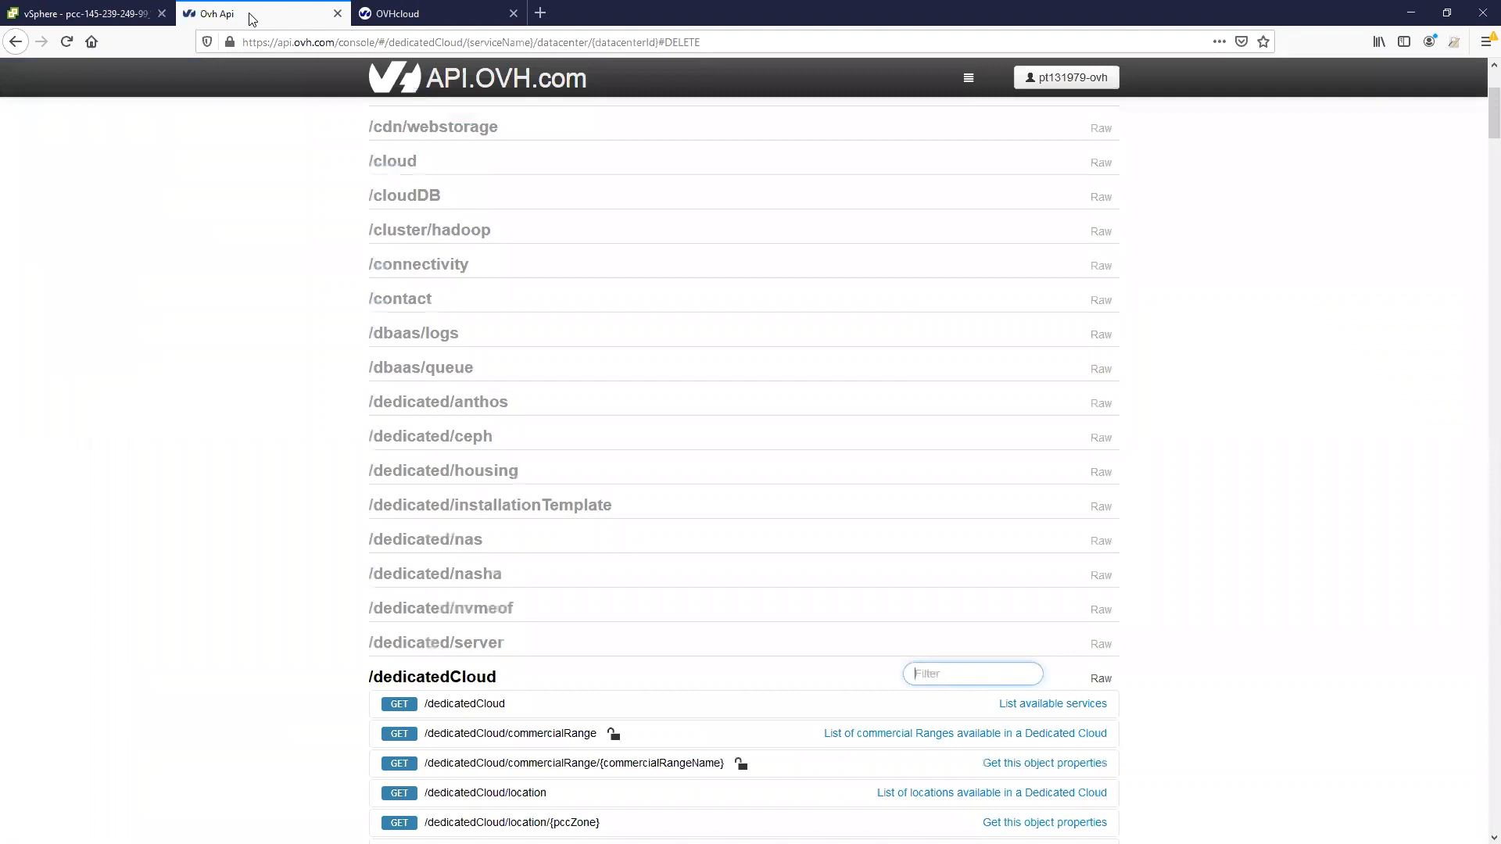
pyautogui.scroll(-1, 701, 399)
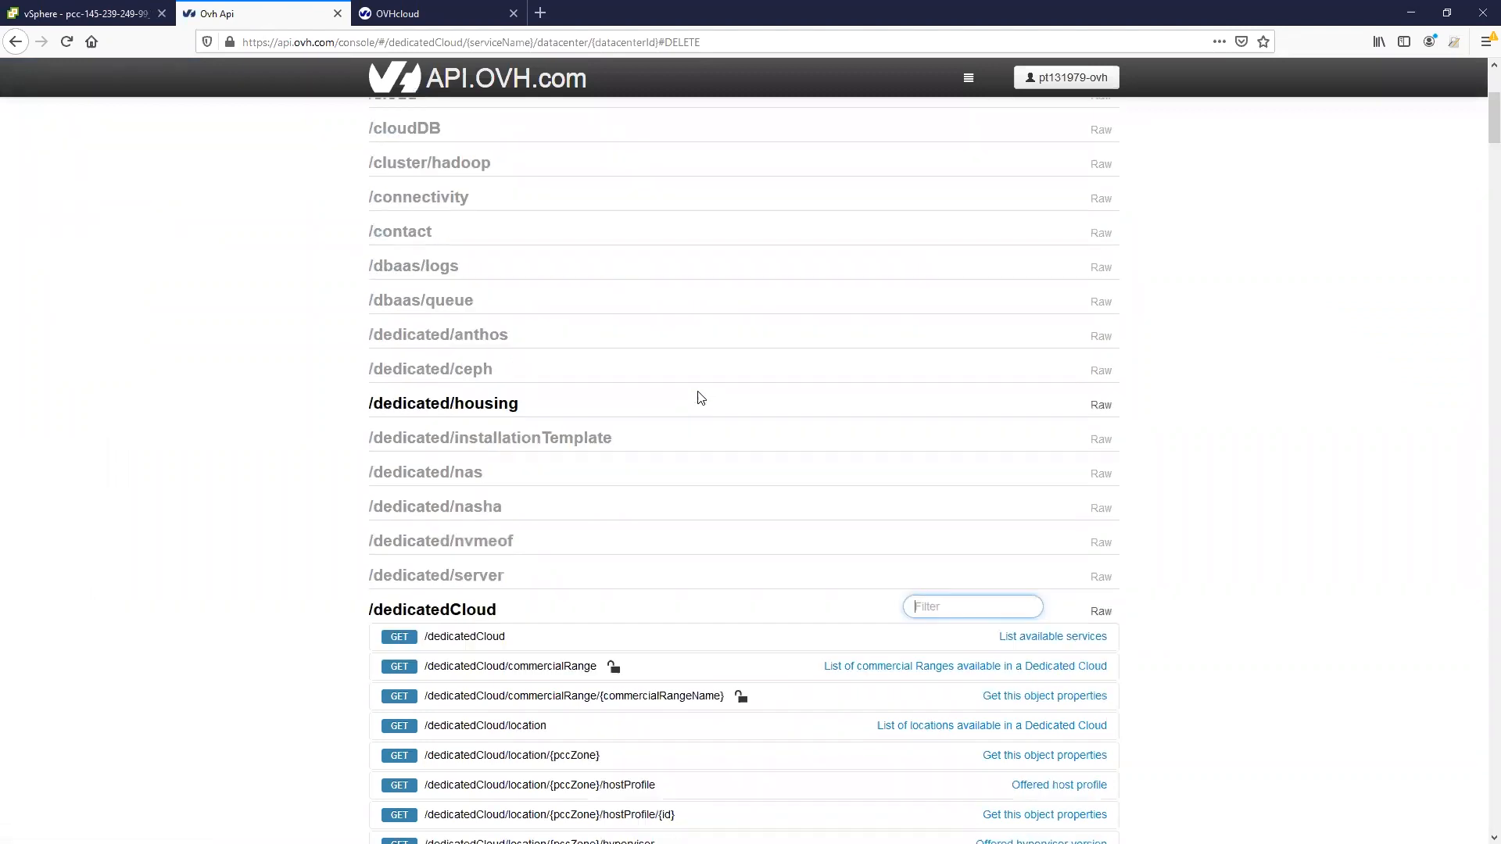
pyautogui.scroll(-4, 701, 399)
pyautogui.click(944, 353)
pyautogui.write('dat')
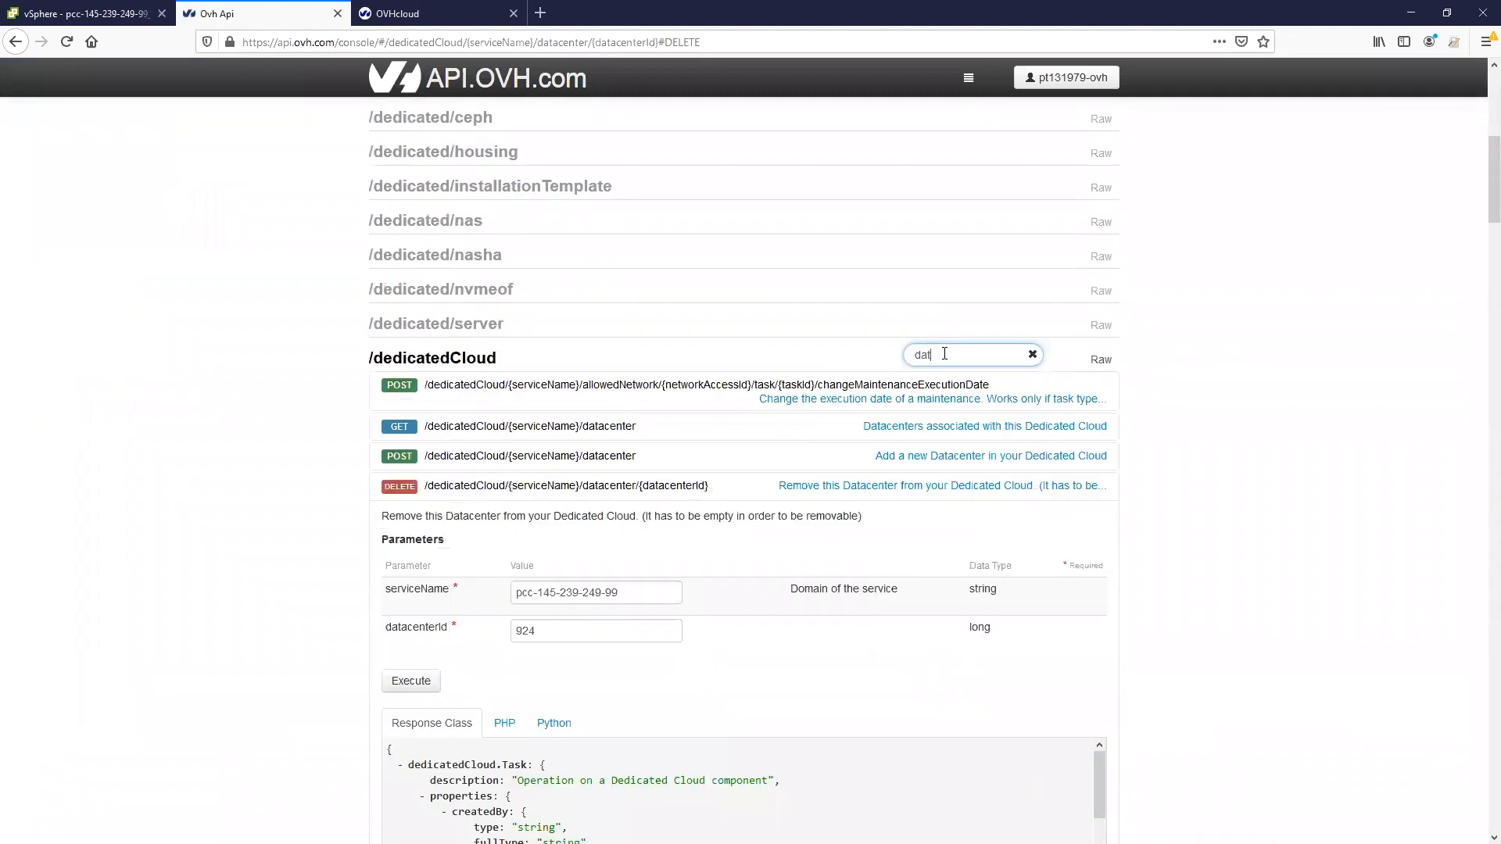
pyautogui.write('acenter')
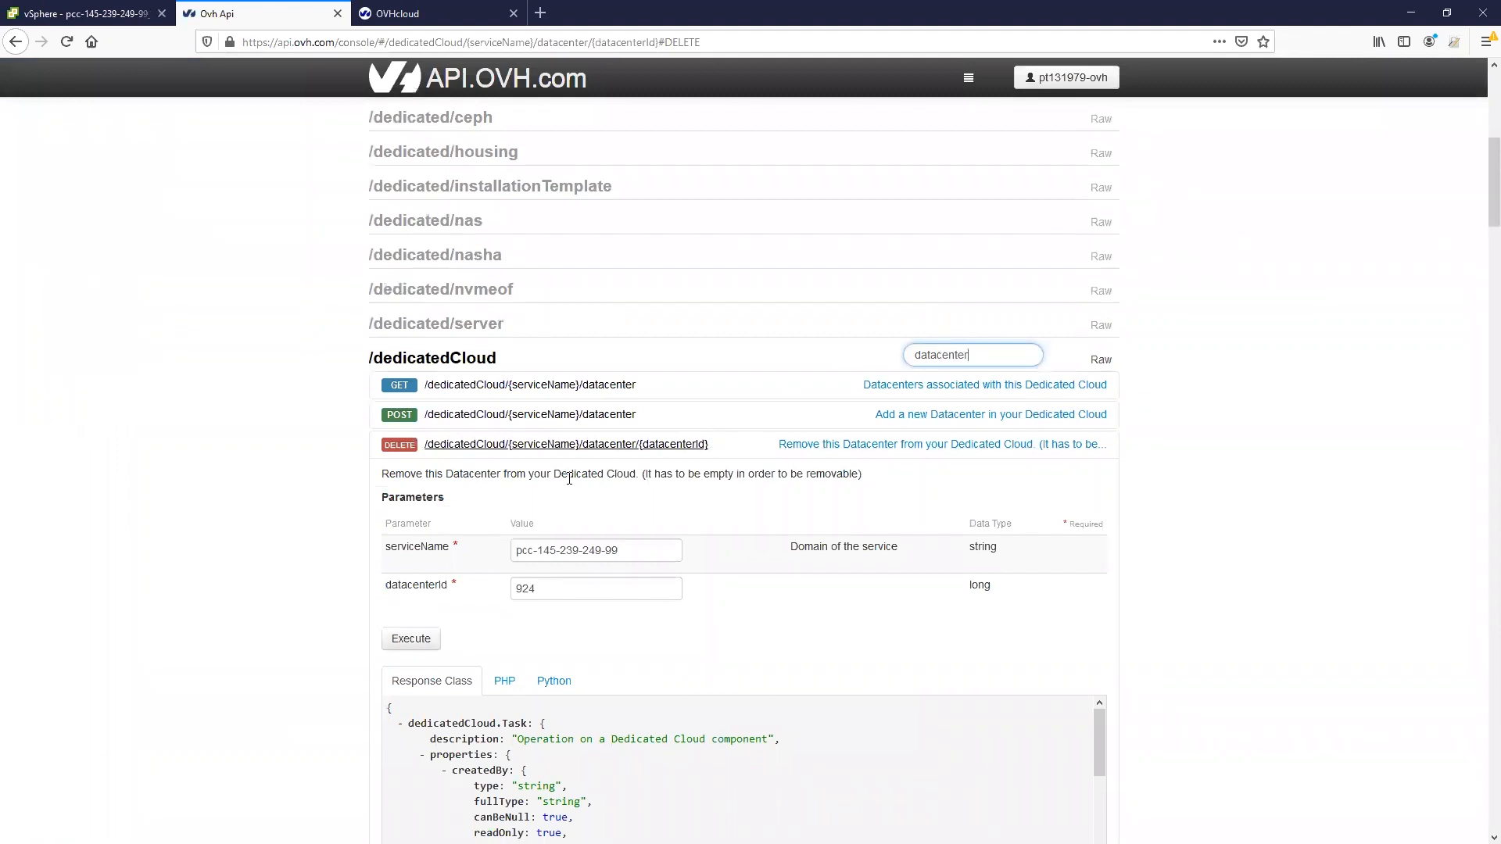
pyautogui.moveTo(567, 591); pyautogui.dragTo(497, 587)
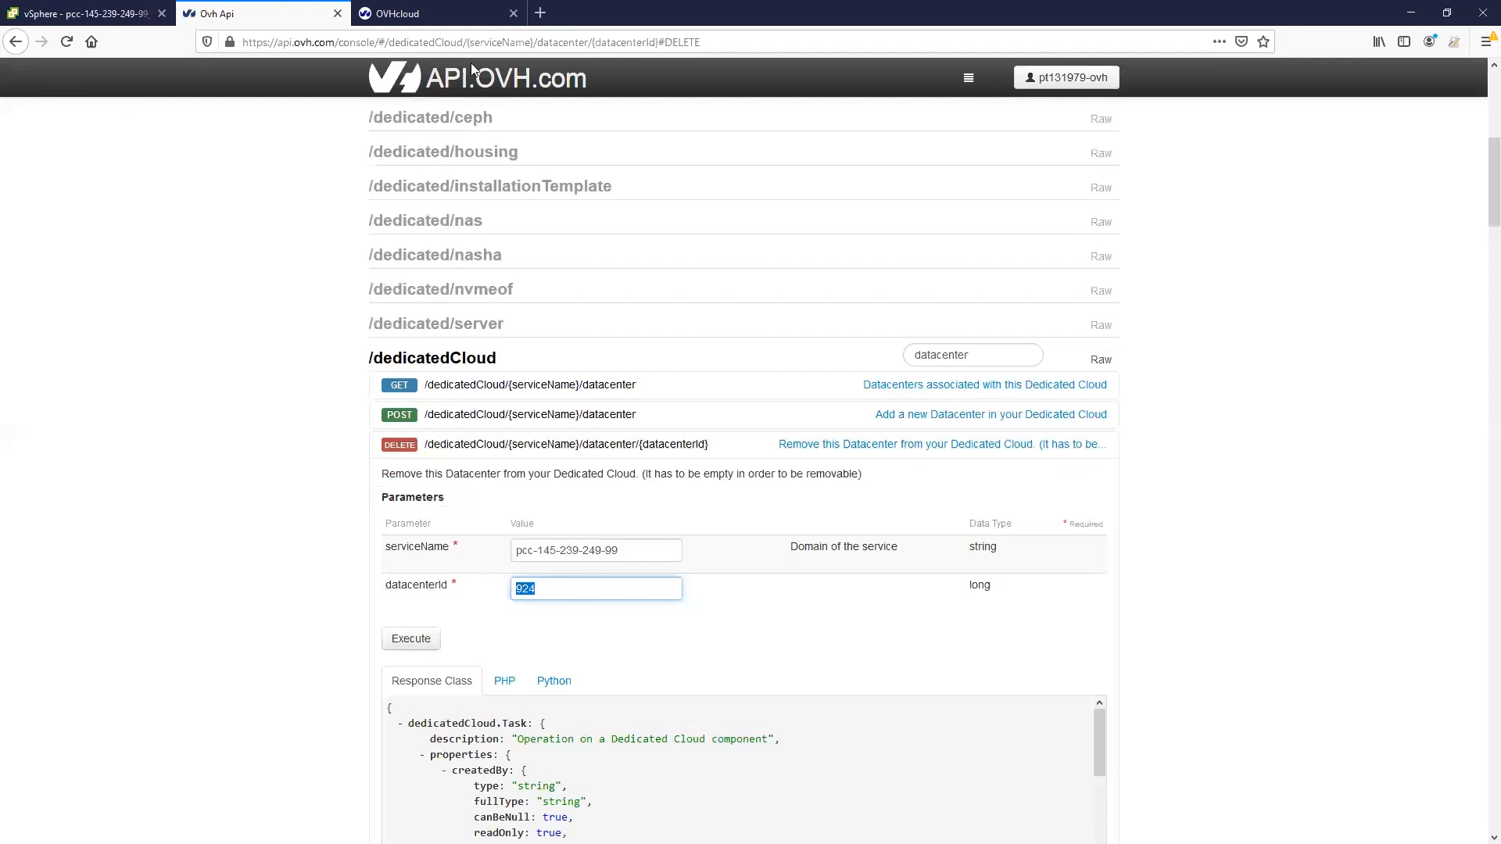
pyautogui.click(441, 13)
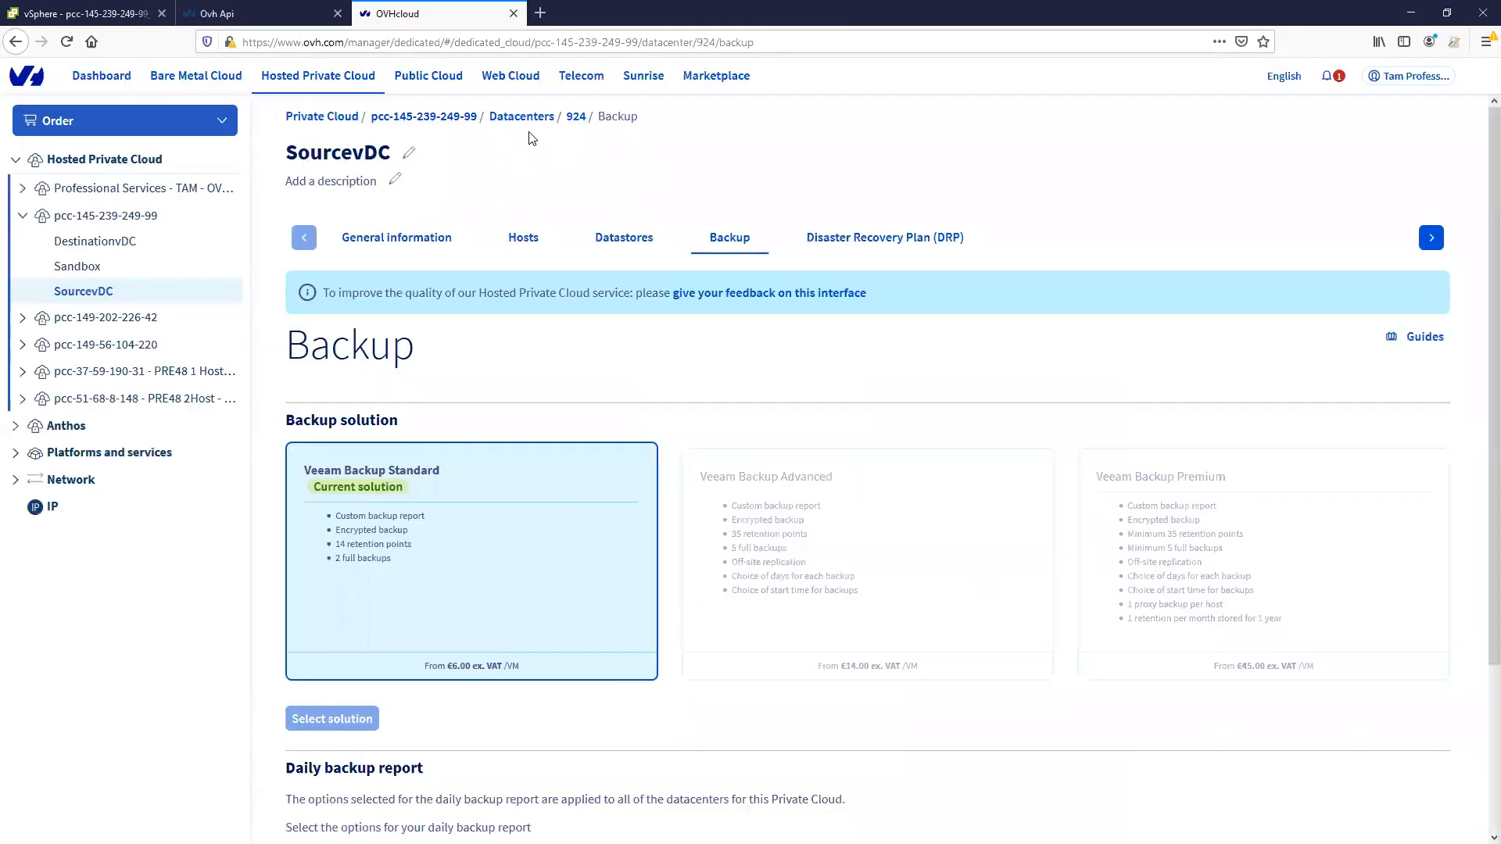
pyautogui.click(230, 19)
pyautogui.click(406, 639)
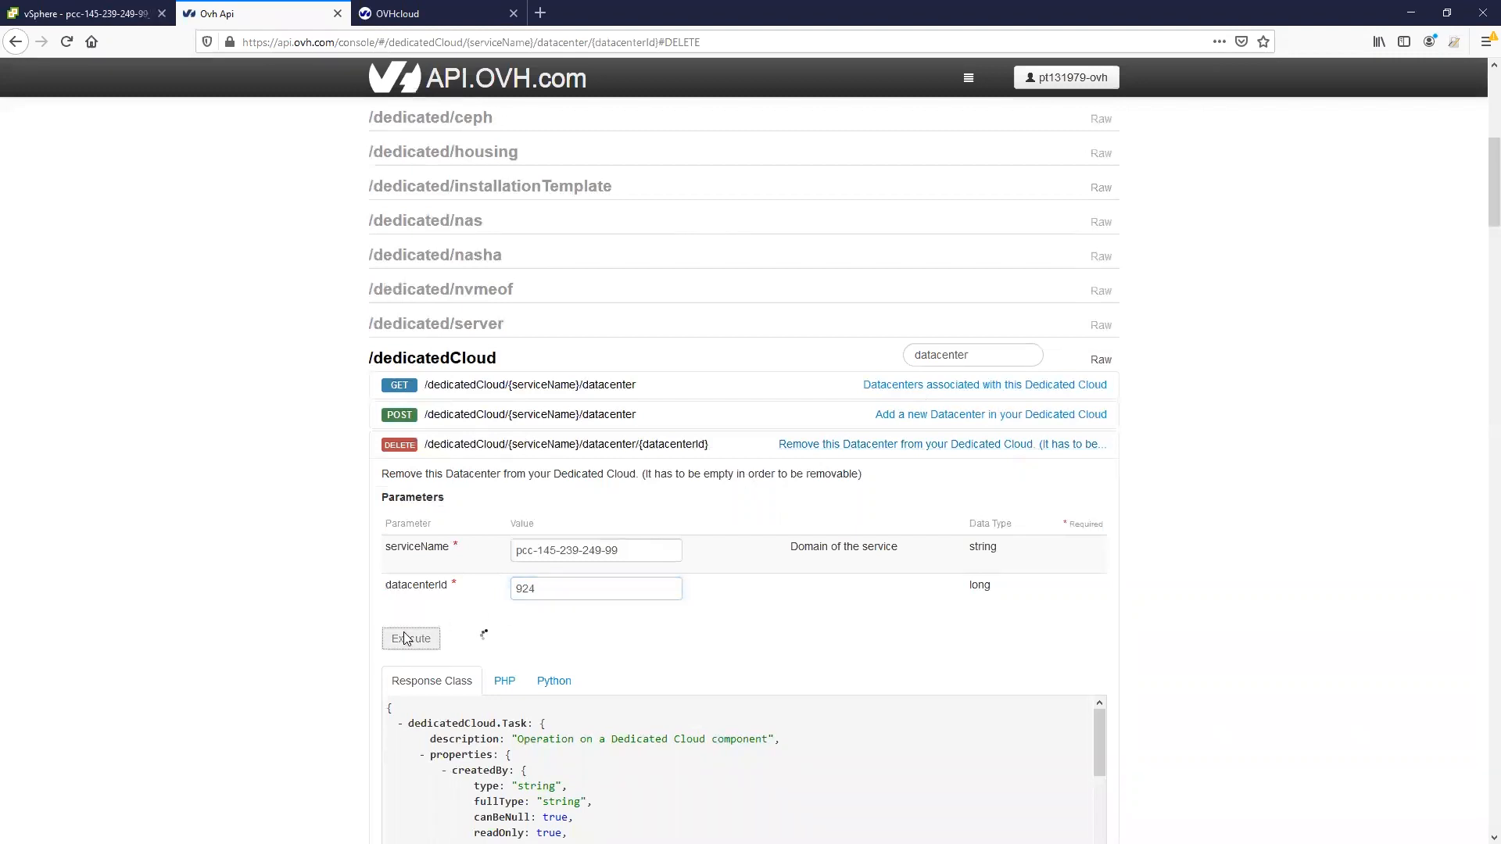